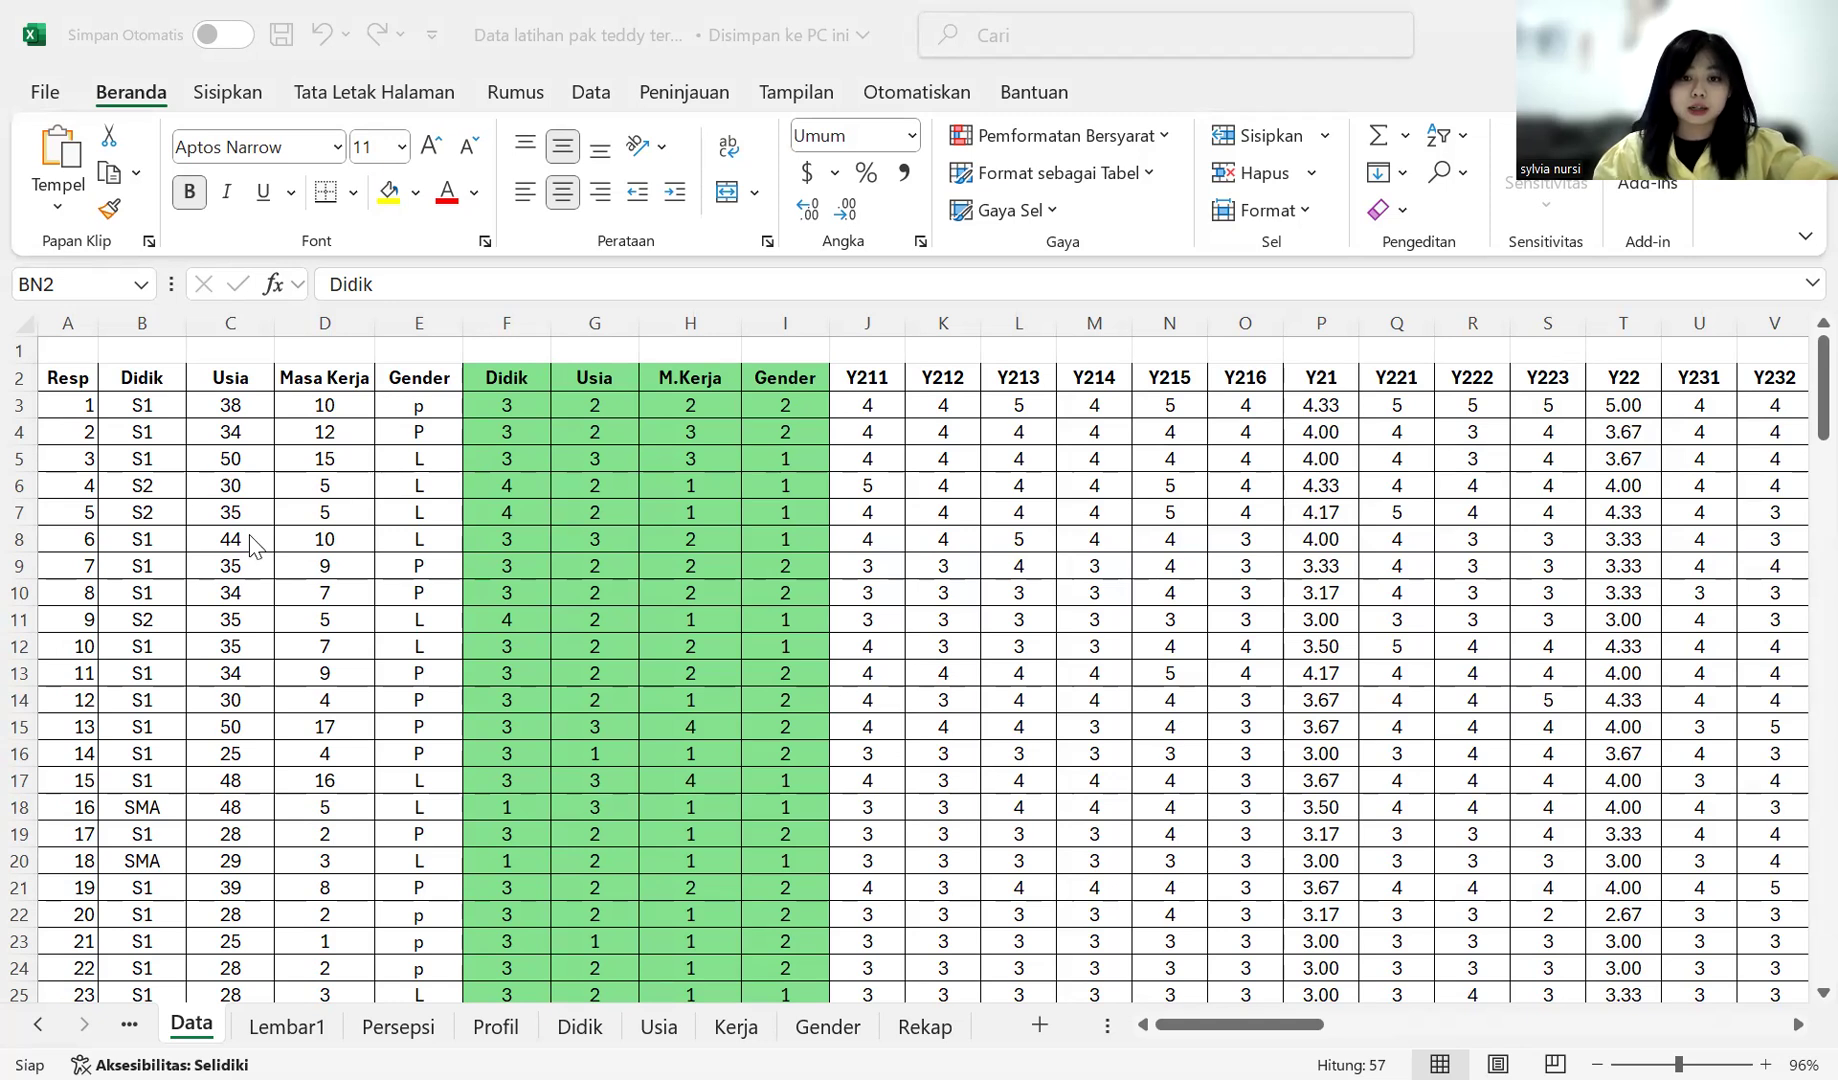
Step: Examine the education and age-generation categories in the code key below the respondent data, matching them to the numeric codes in column A
scroll(252, 545, down, 18)
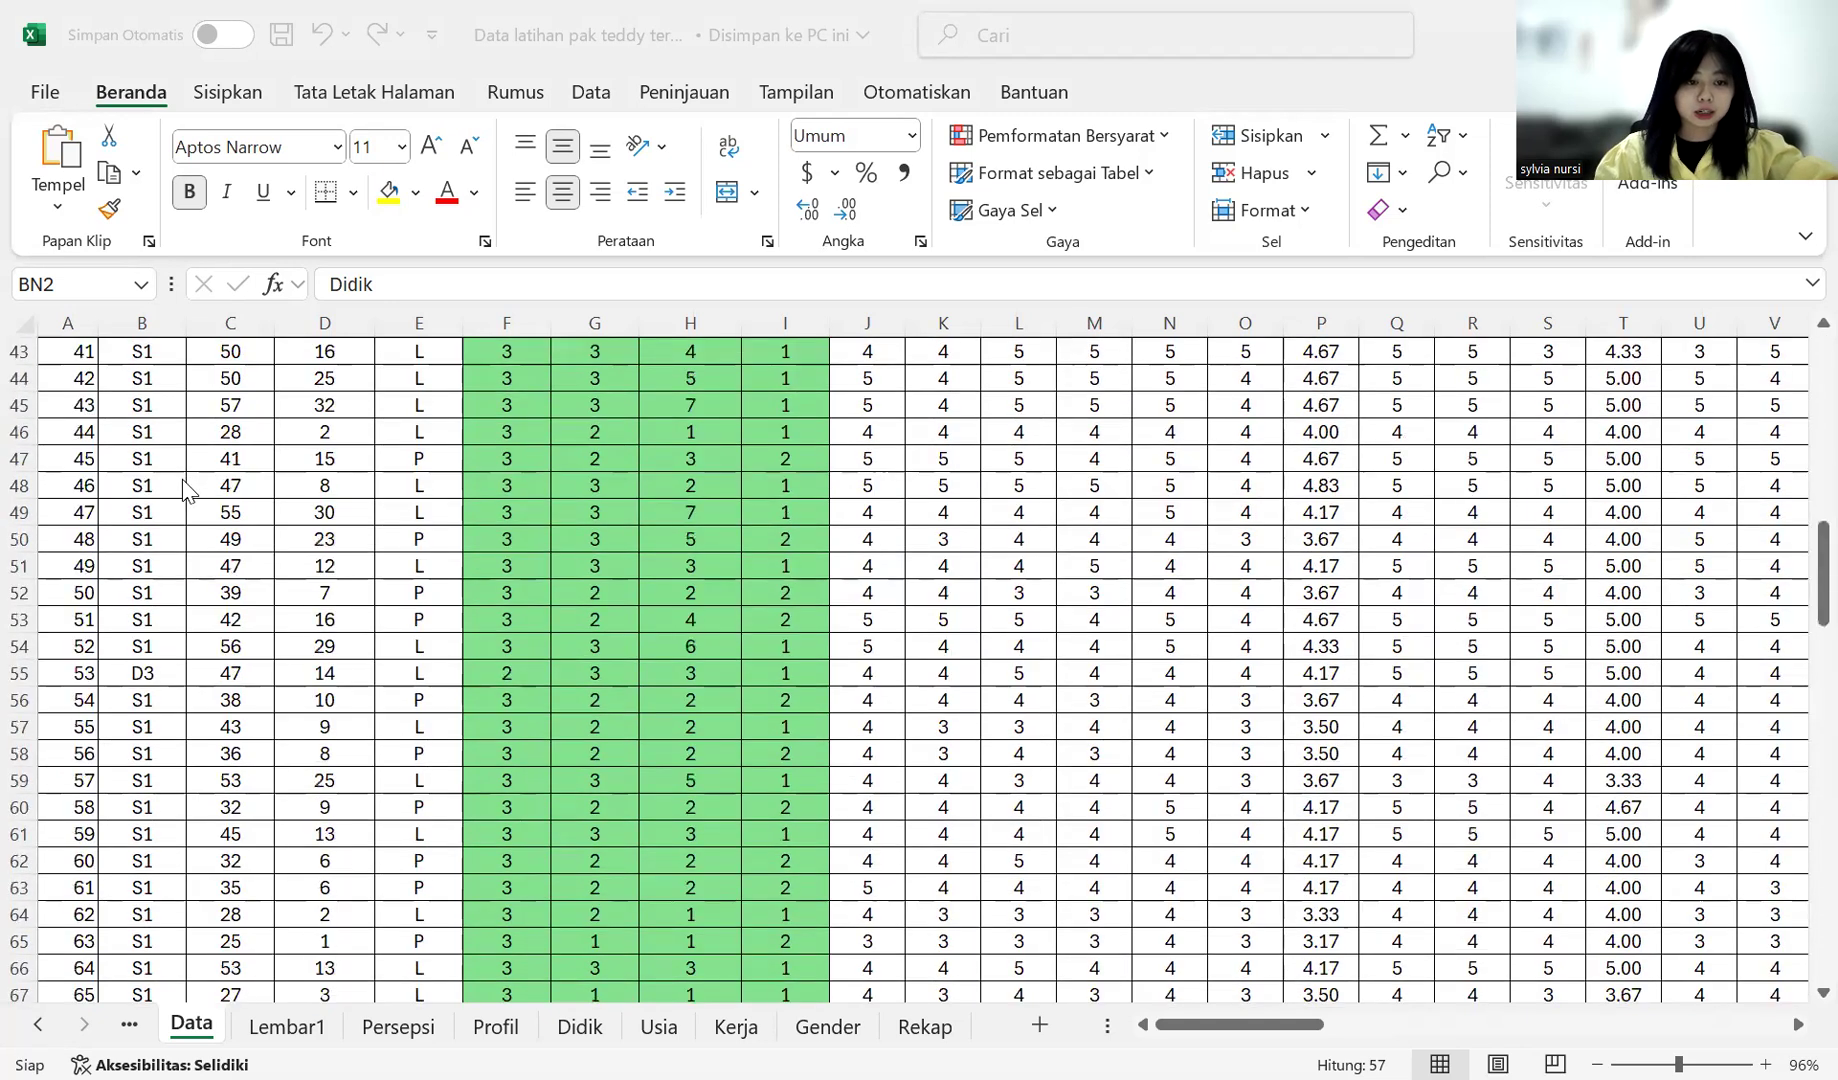
scroll(182, 495, down, 13)
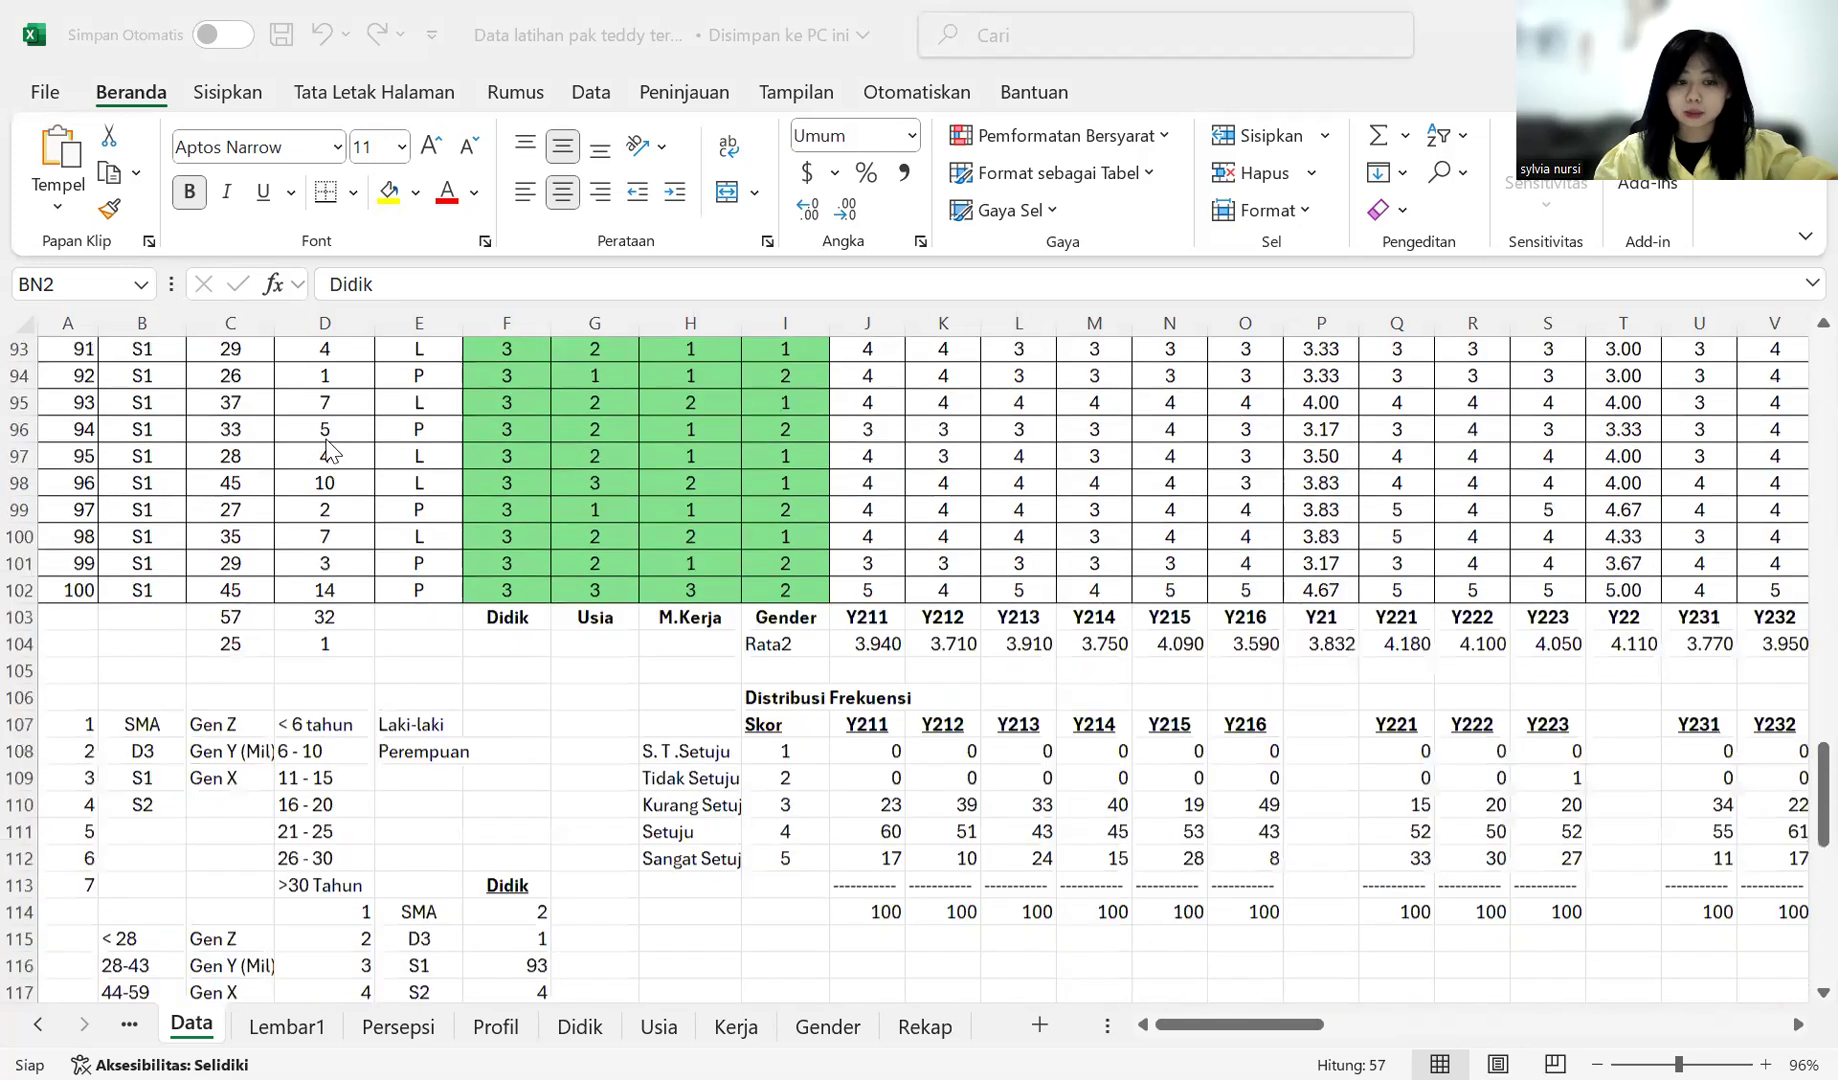
scroll(88, 545, down, 1)
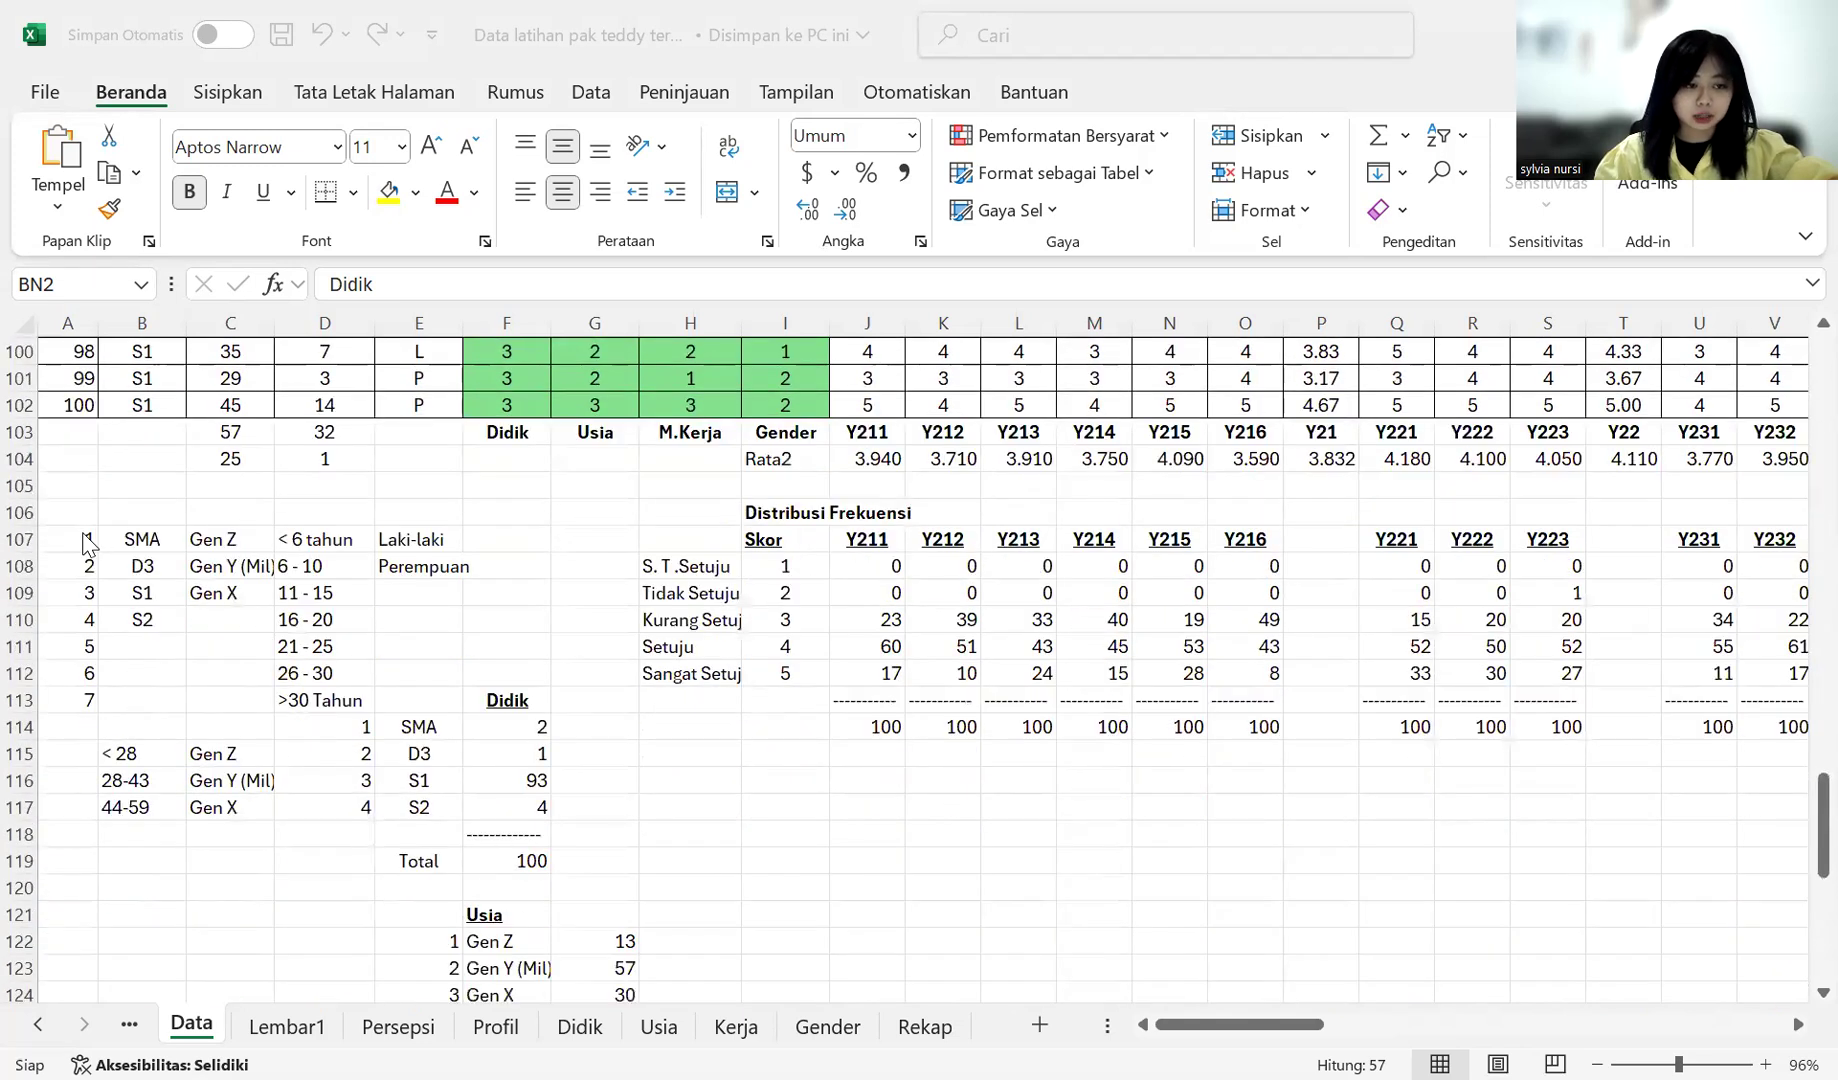
click(75, 690)
click(160, 540)
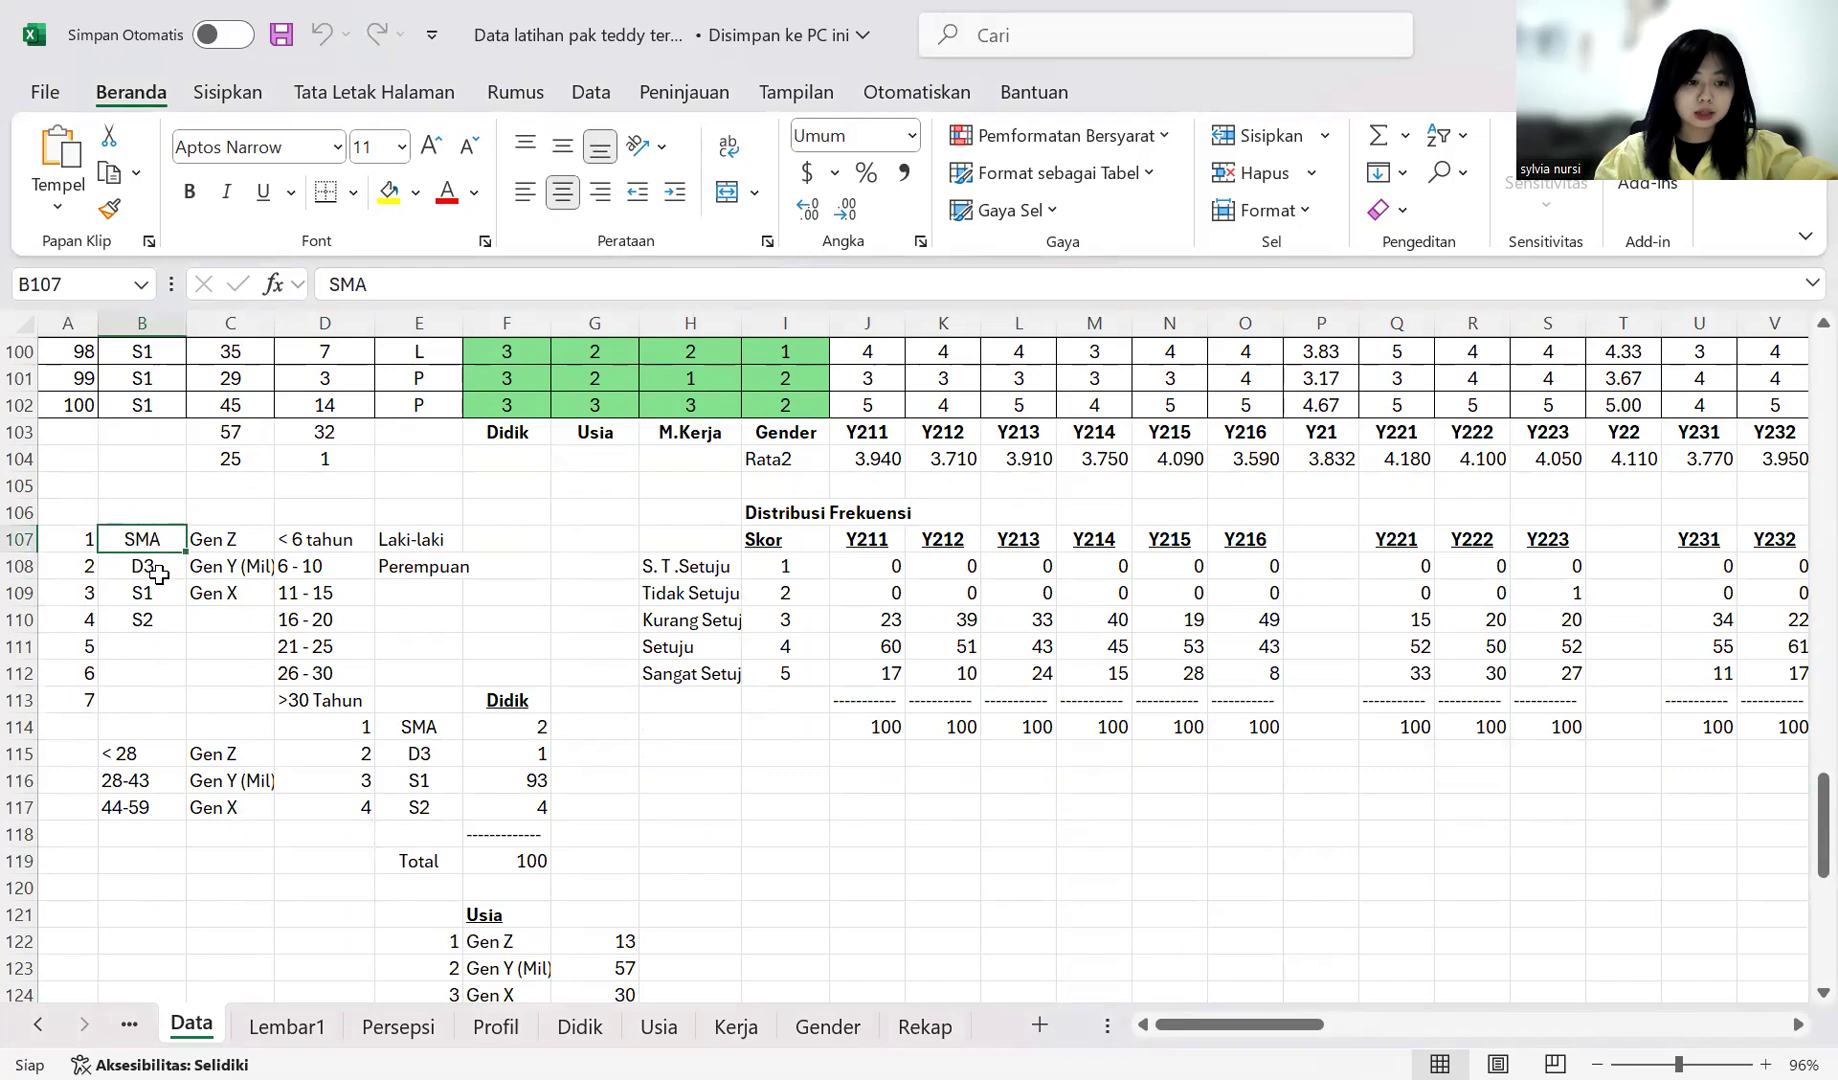
click(228, 540)
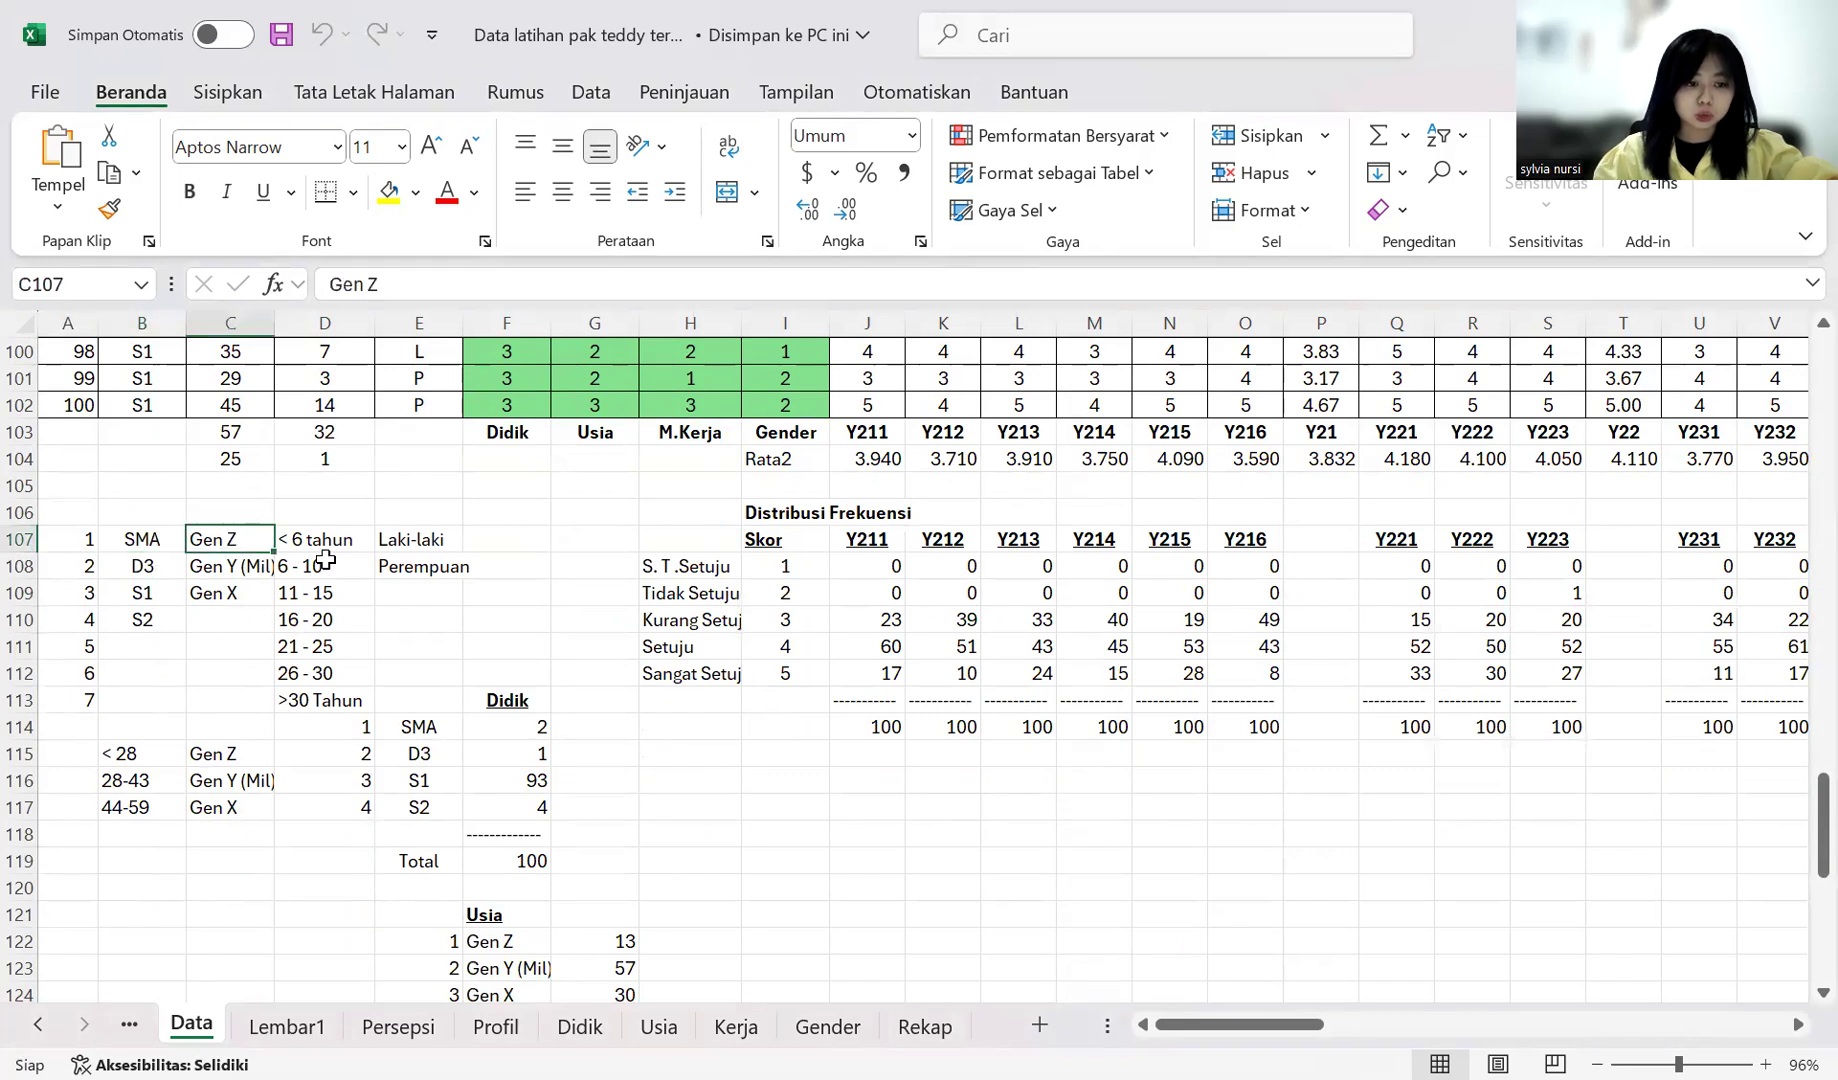
click(146, 540)
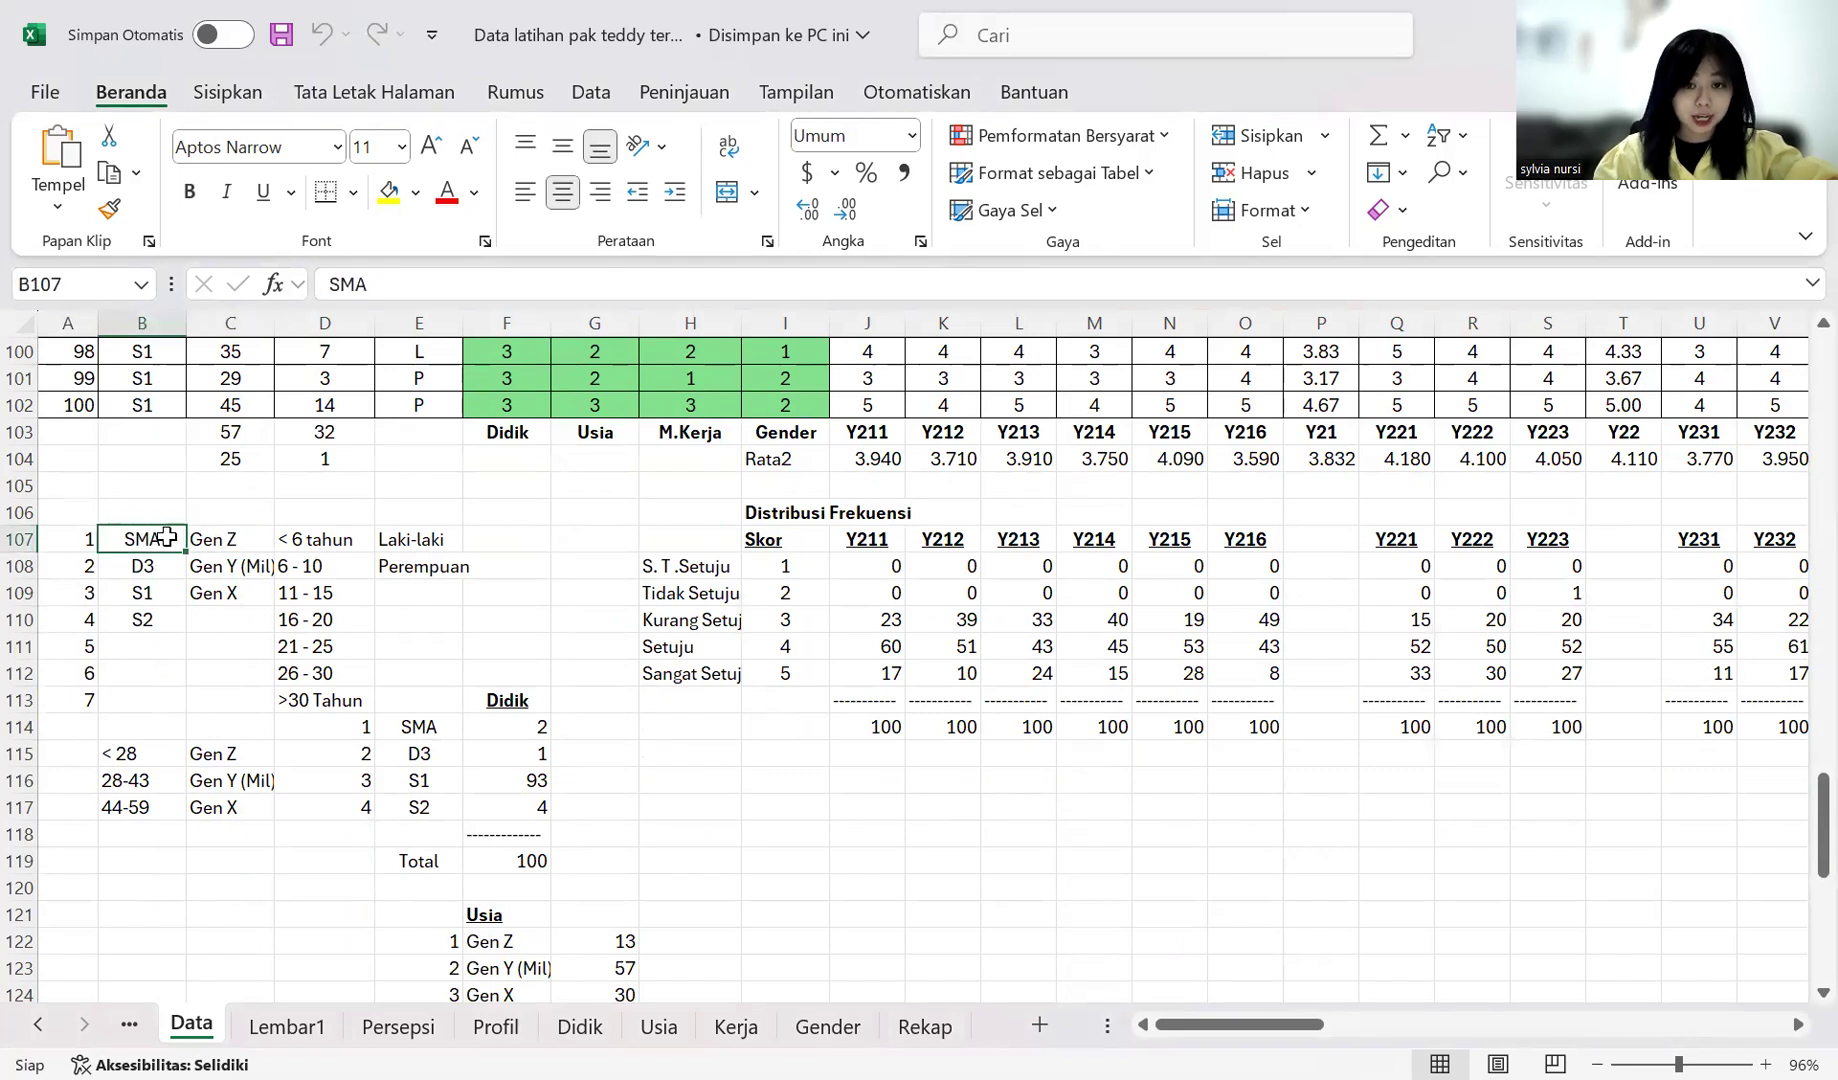
click(234, 540)
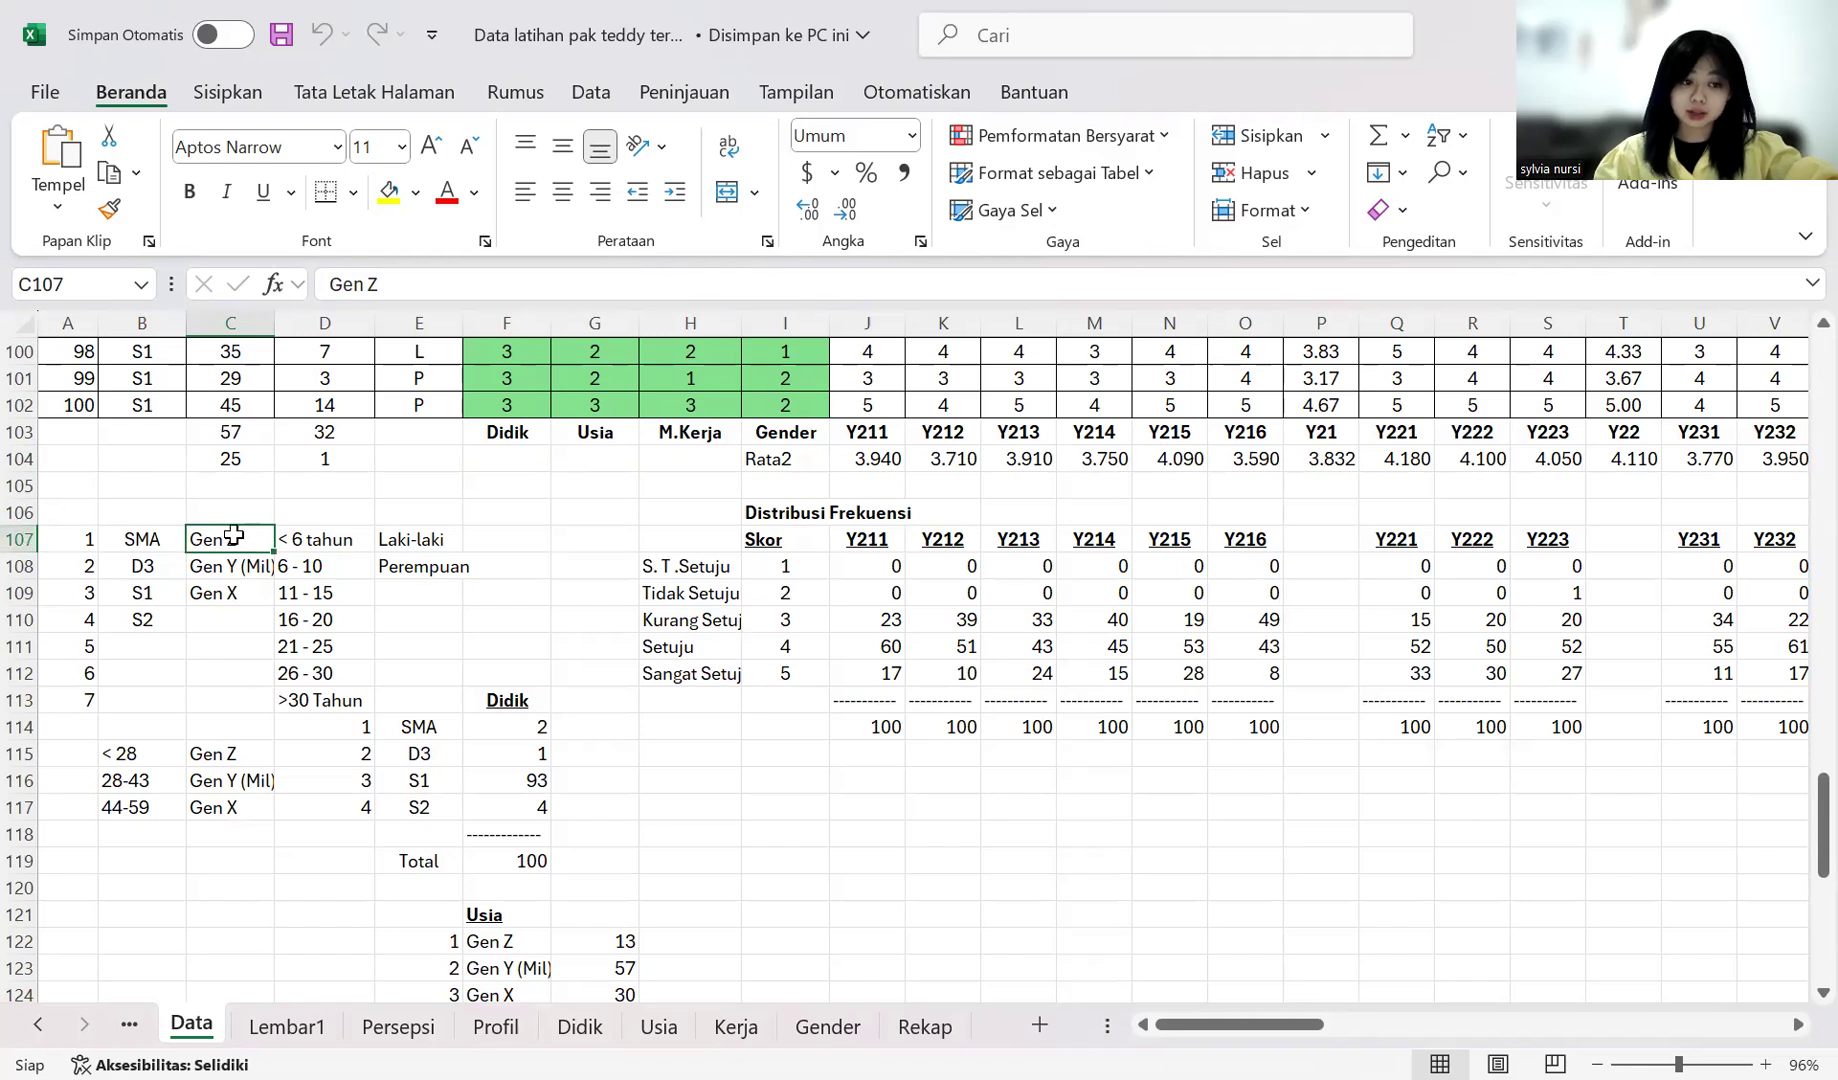
click(207, 565)
click(55, 596)
click(237, 596)
Step: Examine the work-tenure categories in D107:D113 and the gender categories in E107:E108 against their numeric codes in column A
click(321, 540)
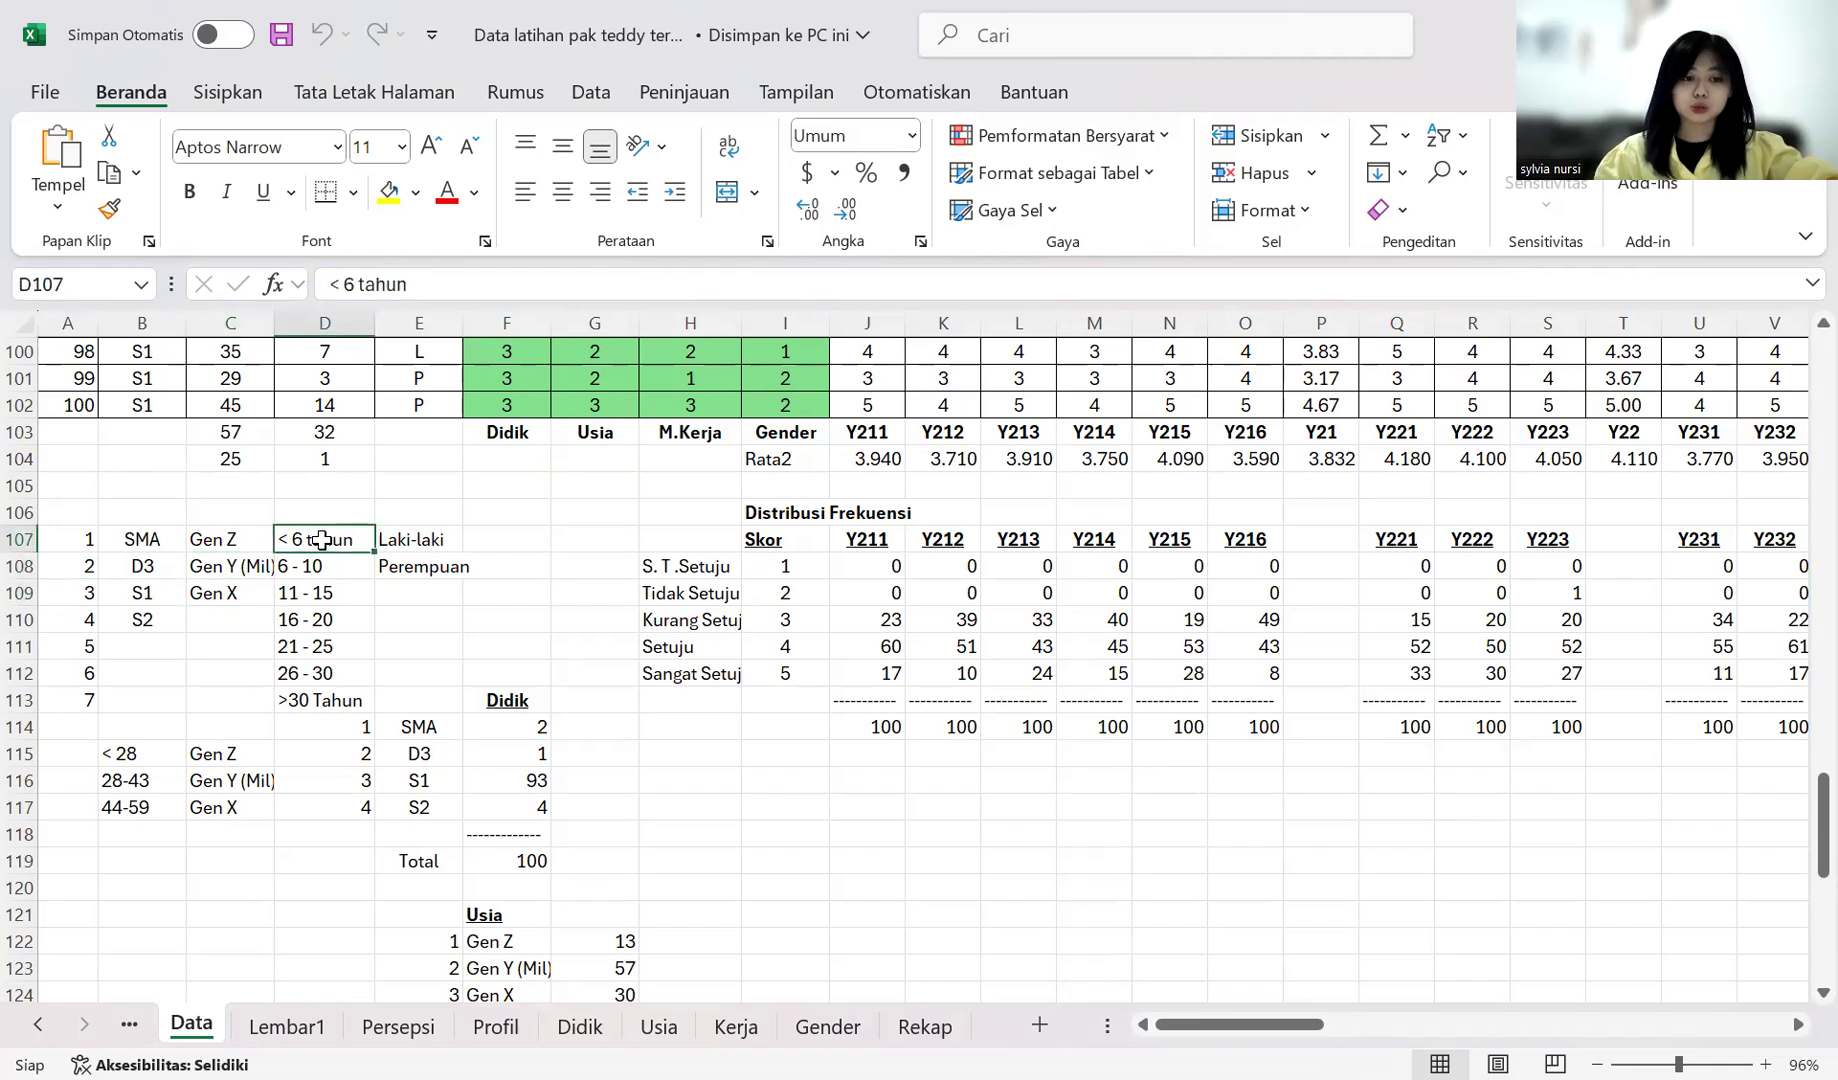
click(88, 540)
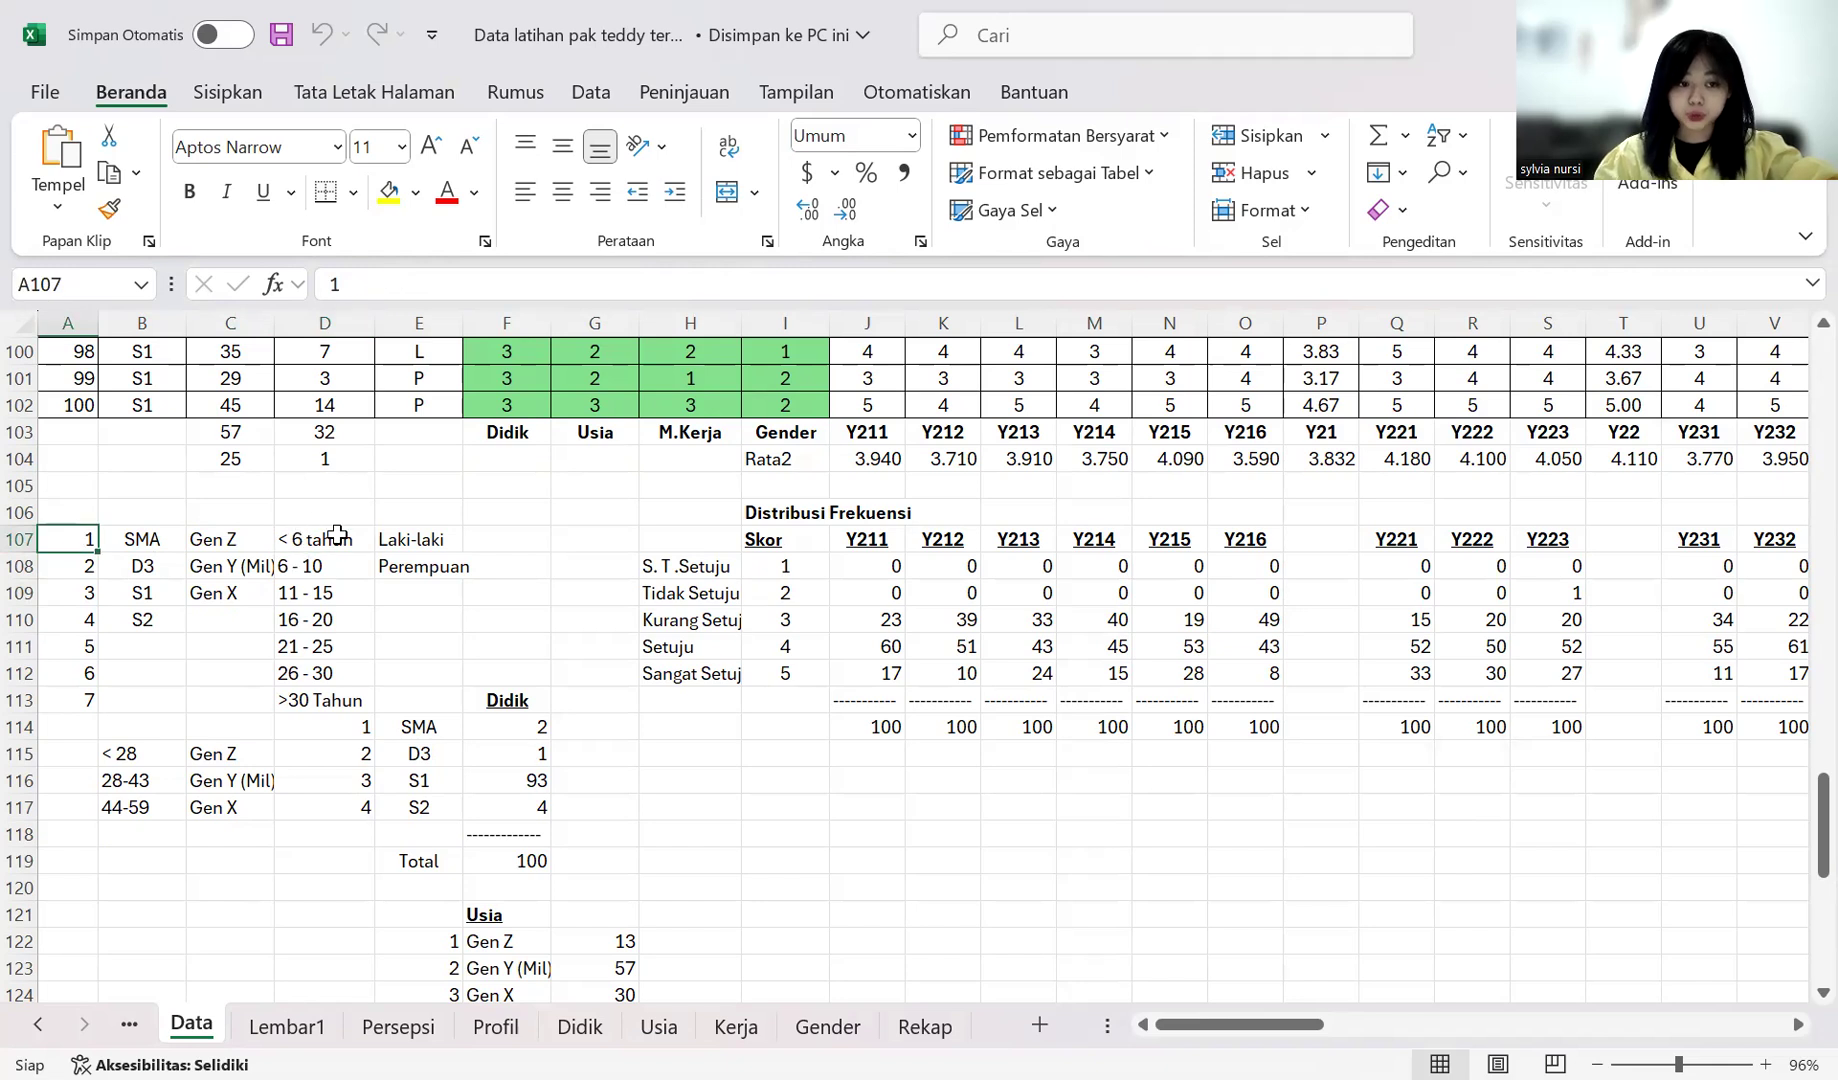
click(67, 569)
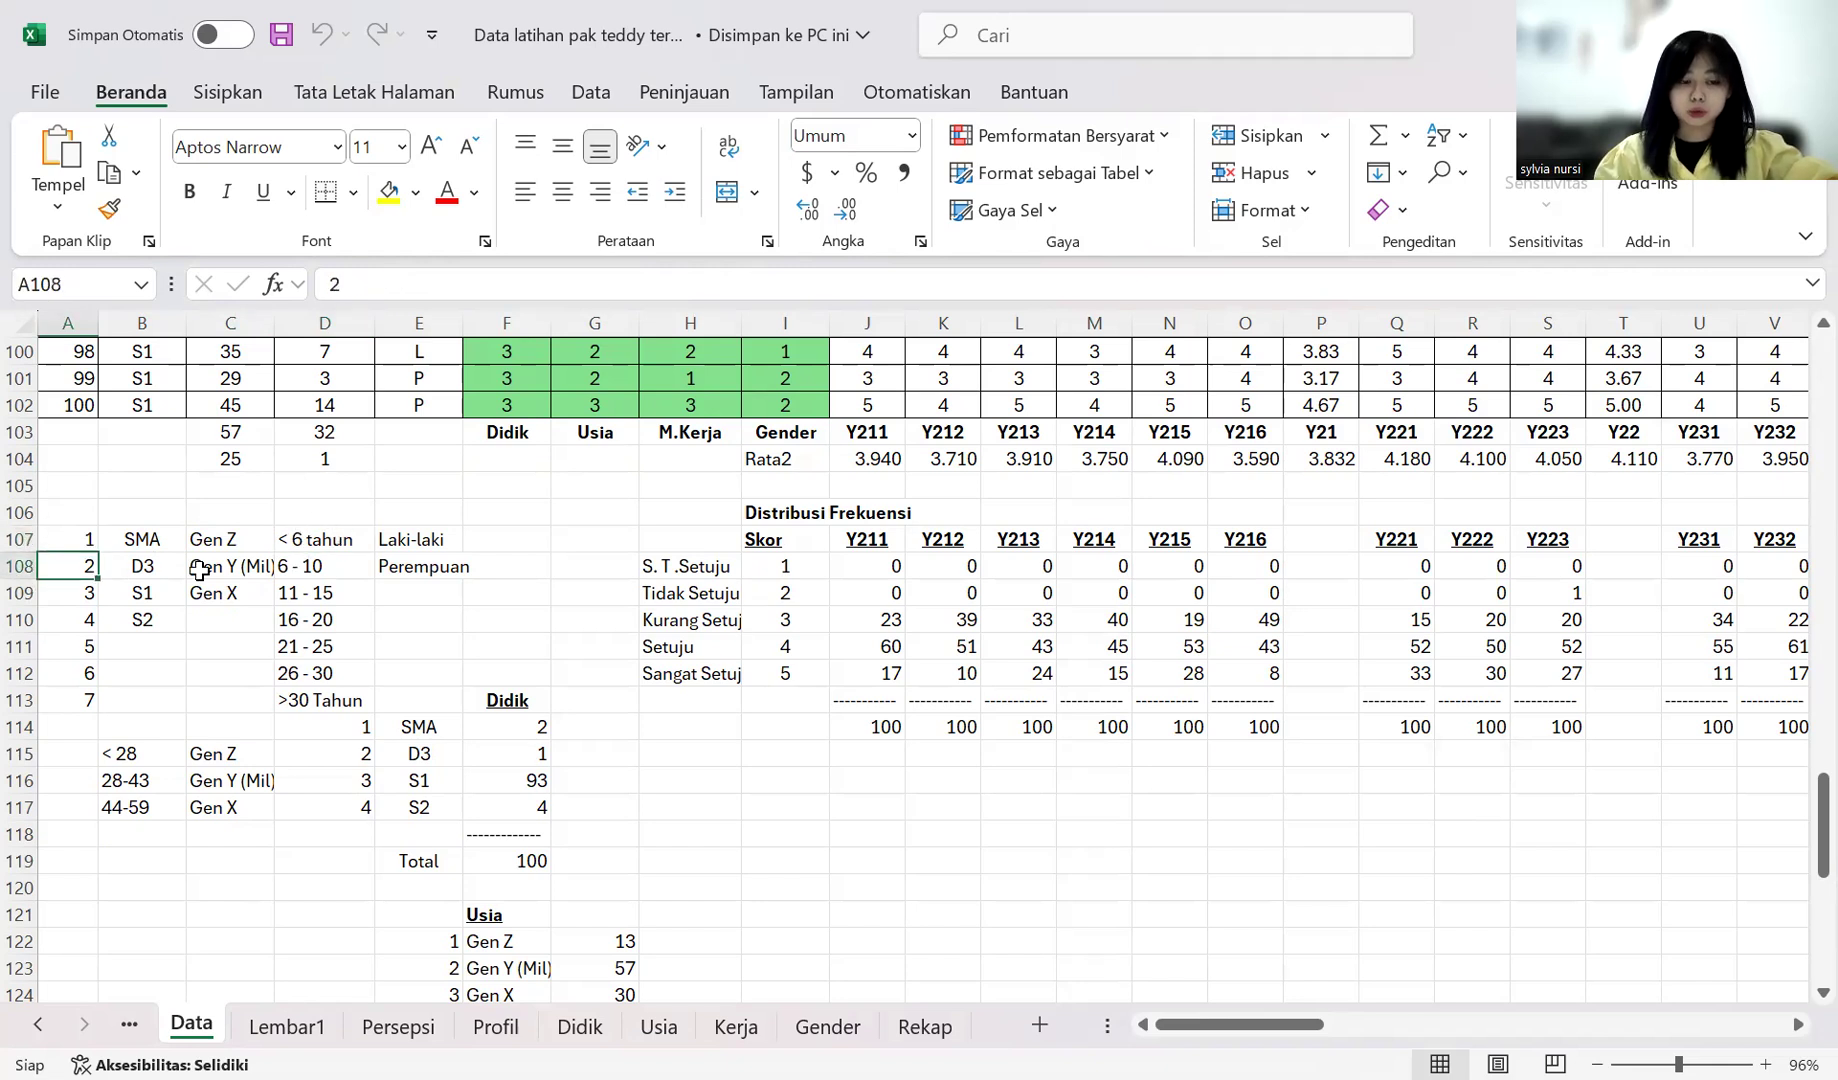
click(90, 594)
click(316, 596)
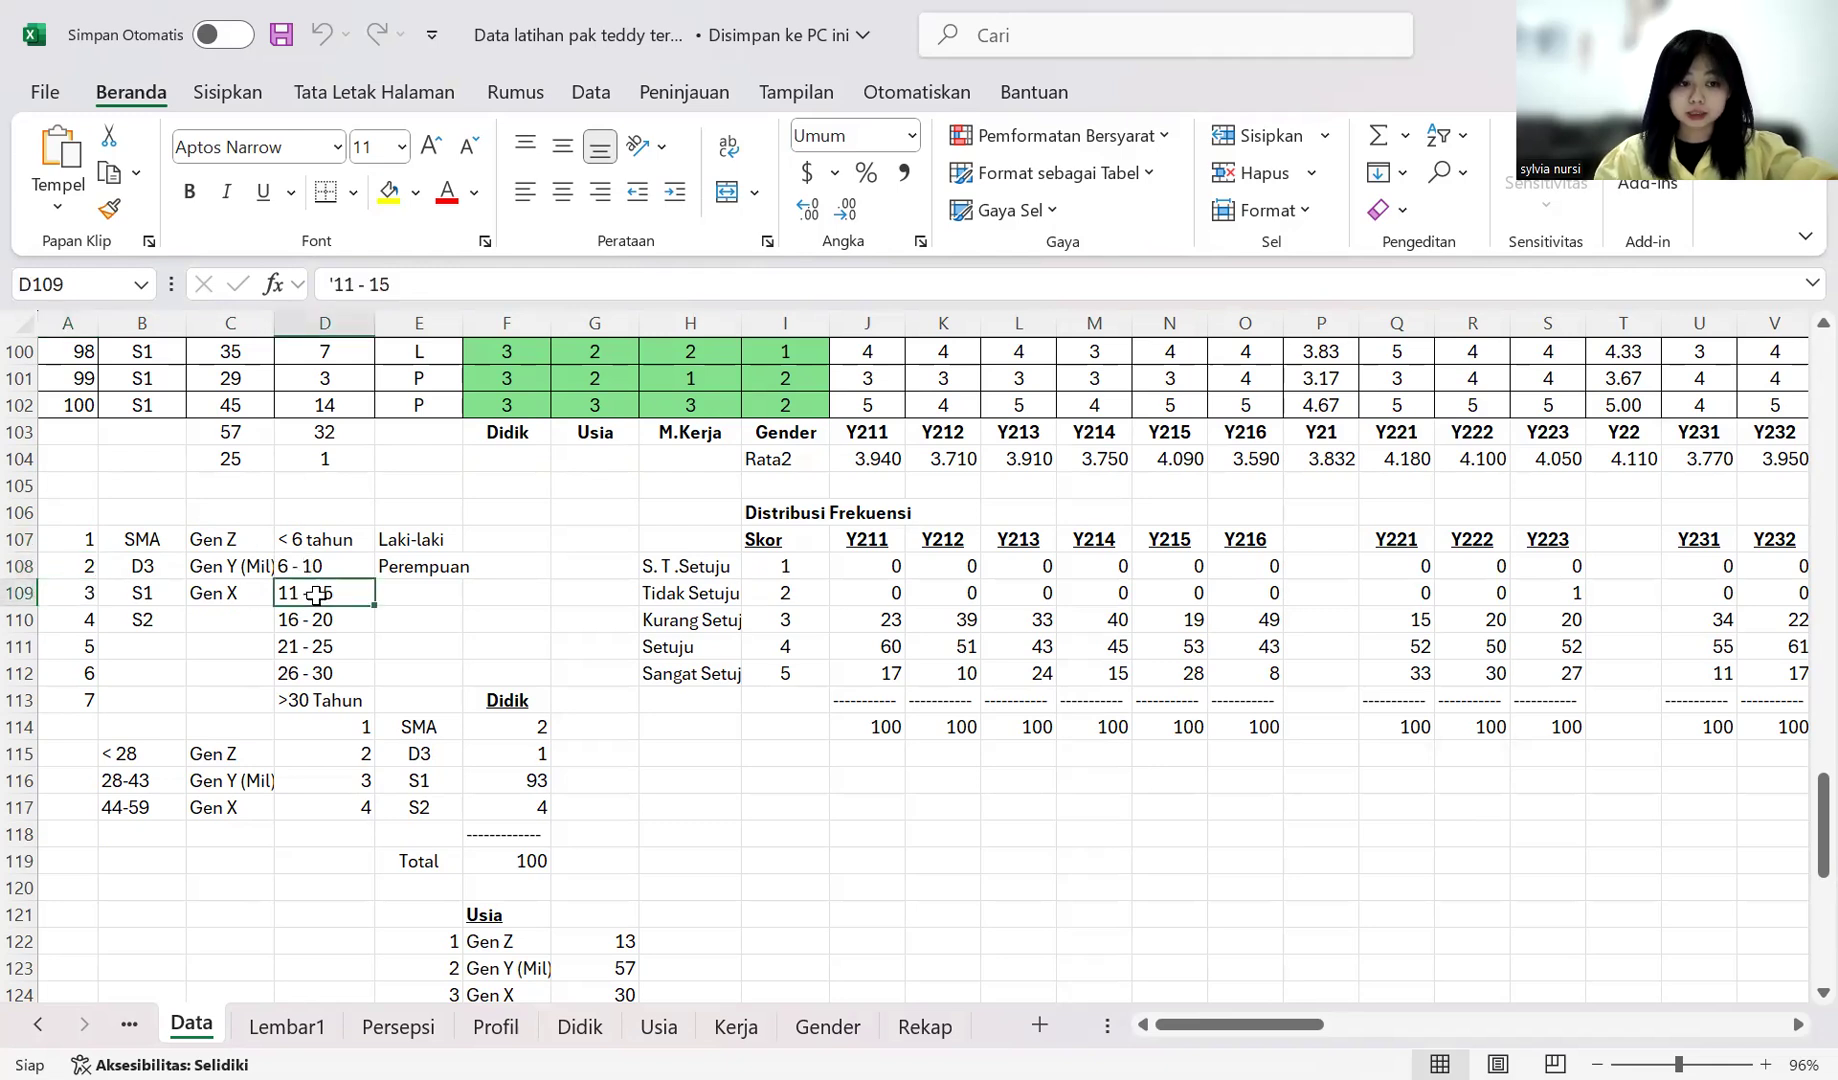
click(88, 614)
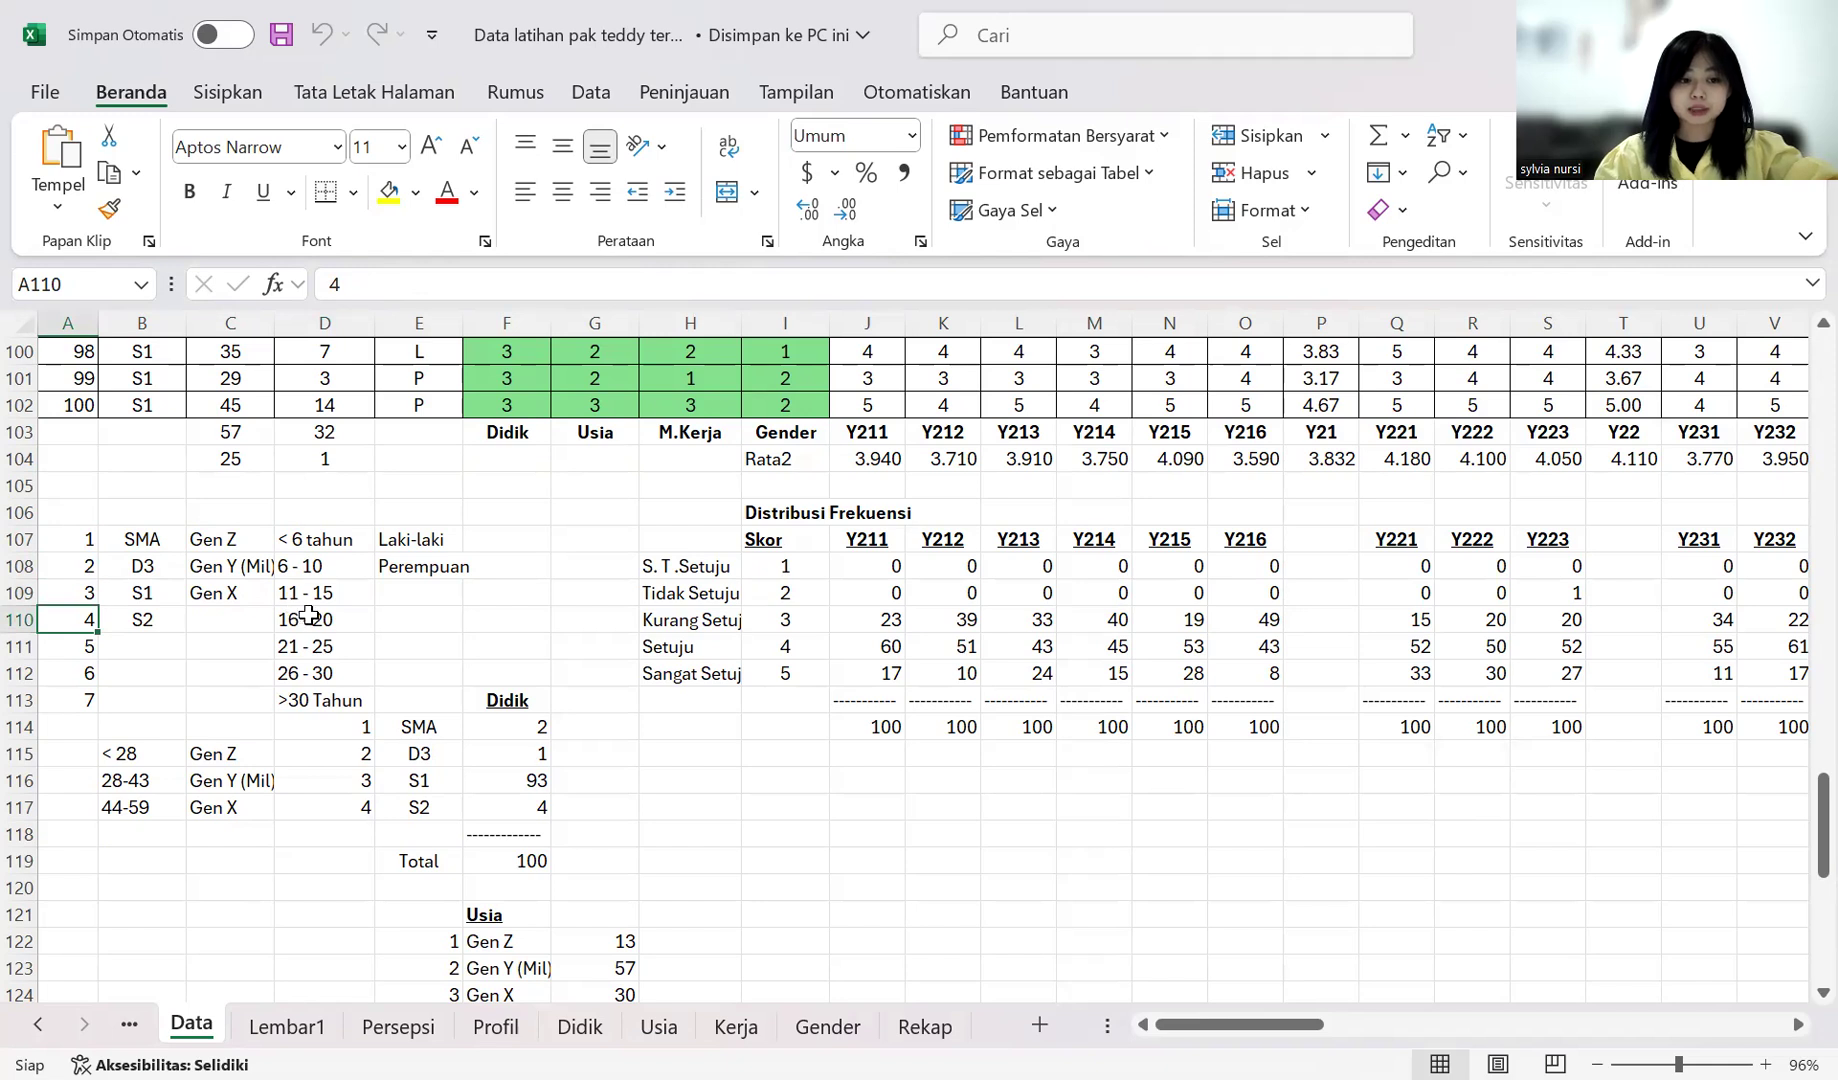
click(80, 651)
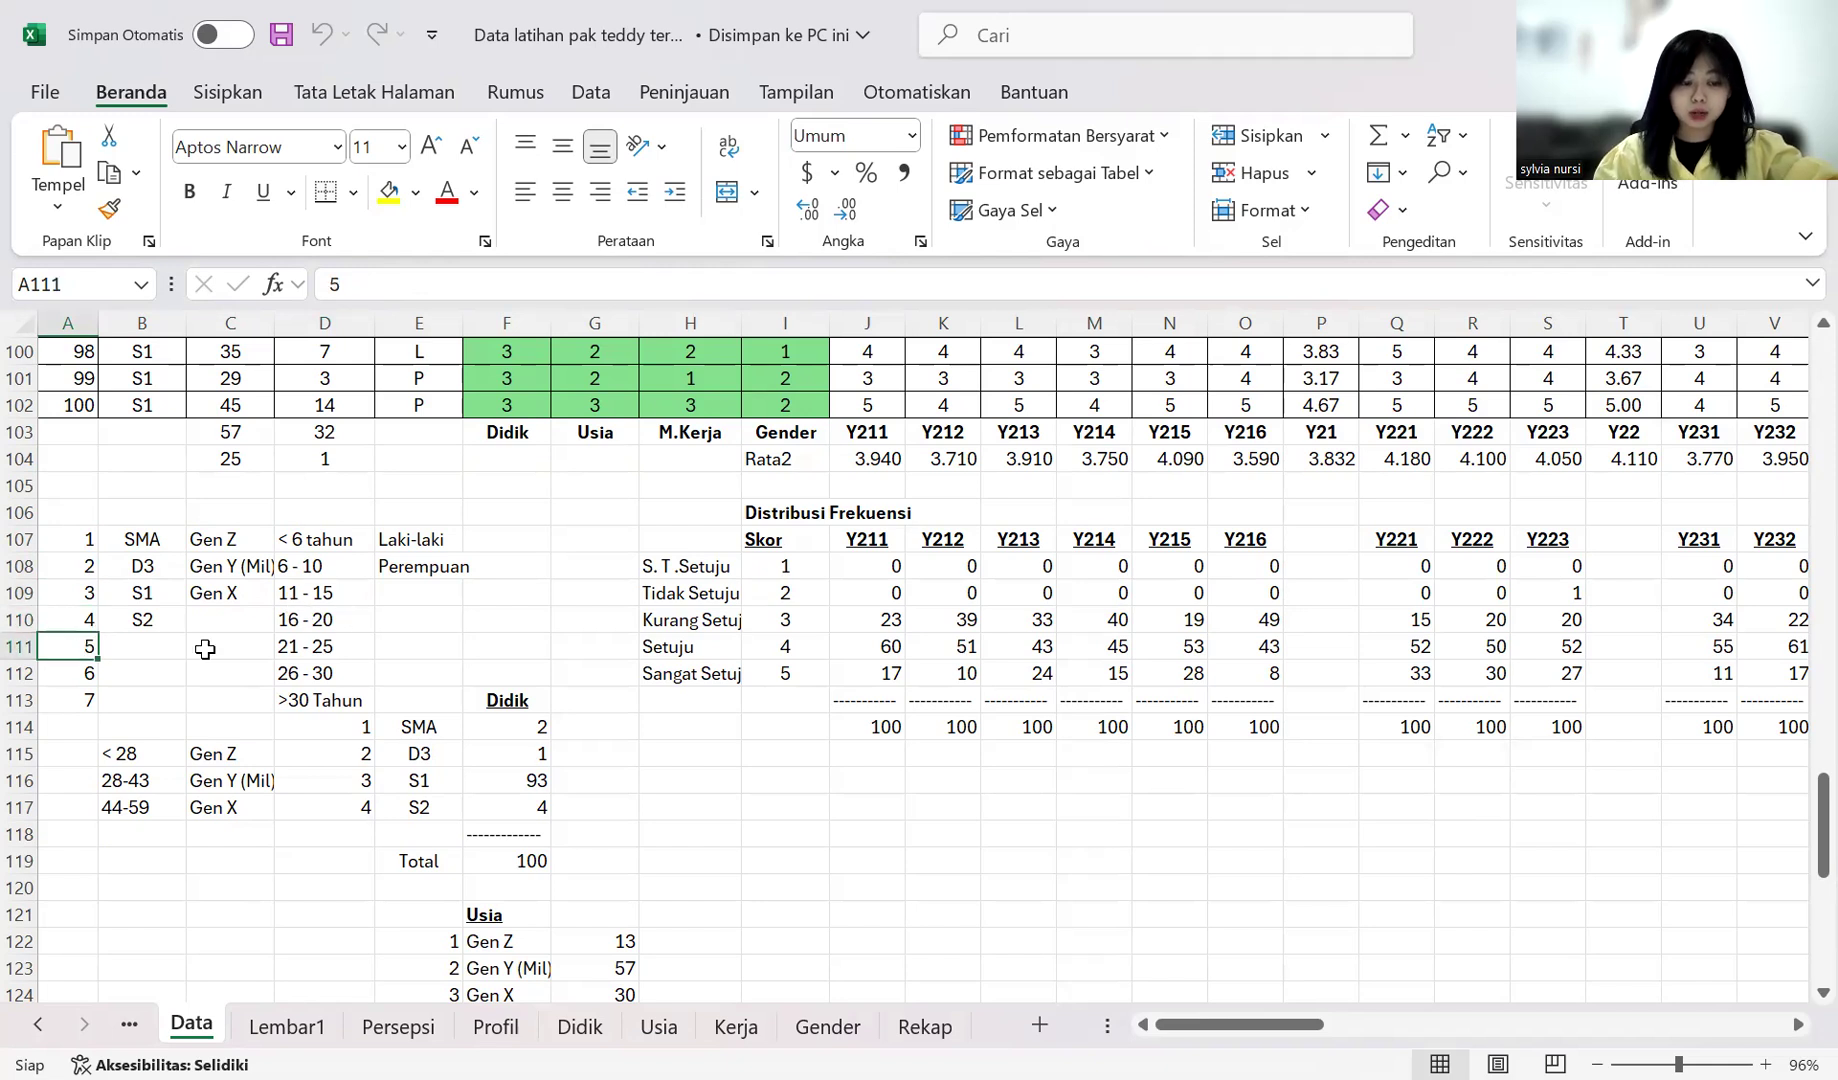
click(325, 647)
click(56, 671)
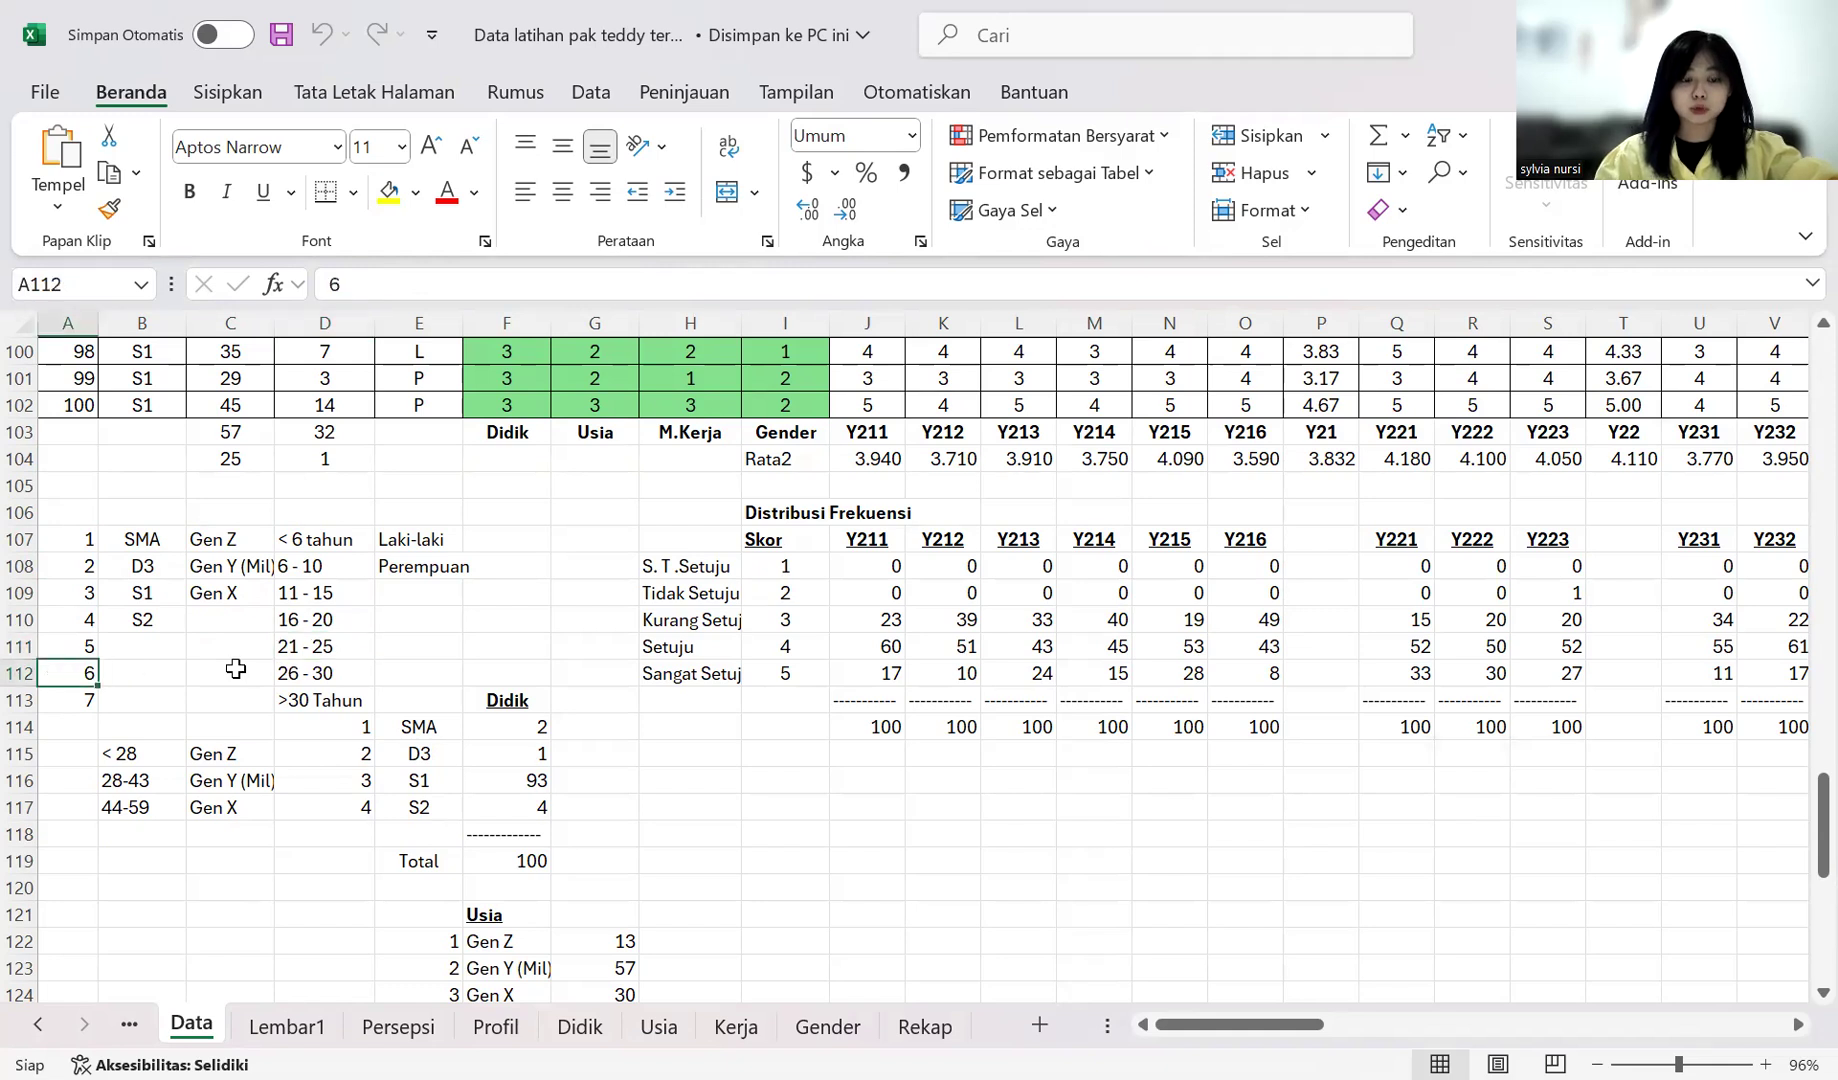
click(53, 696)
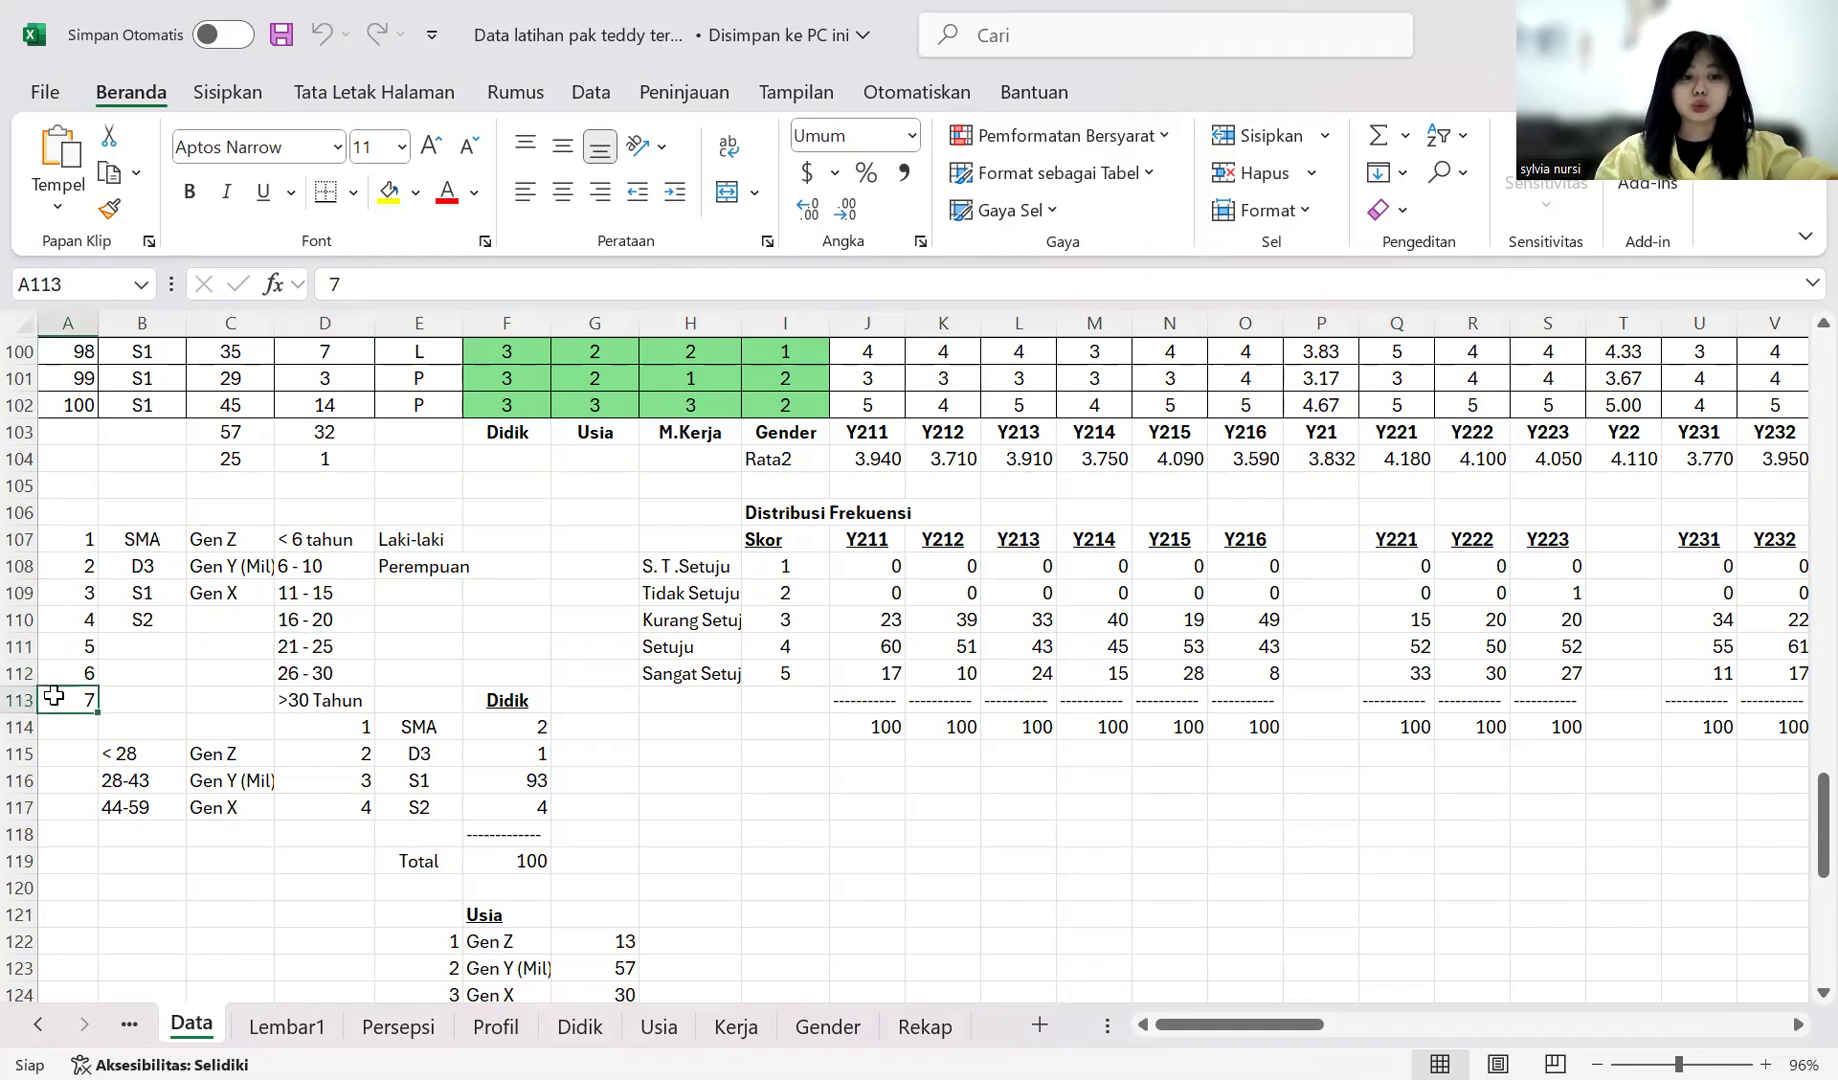
click(323, 693)
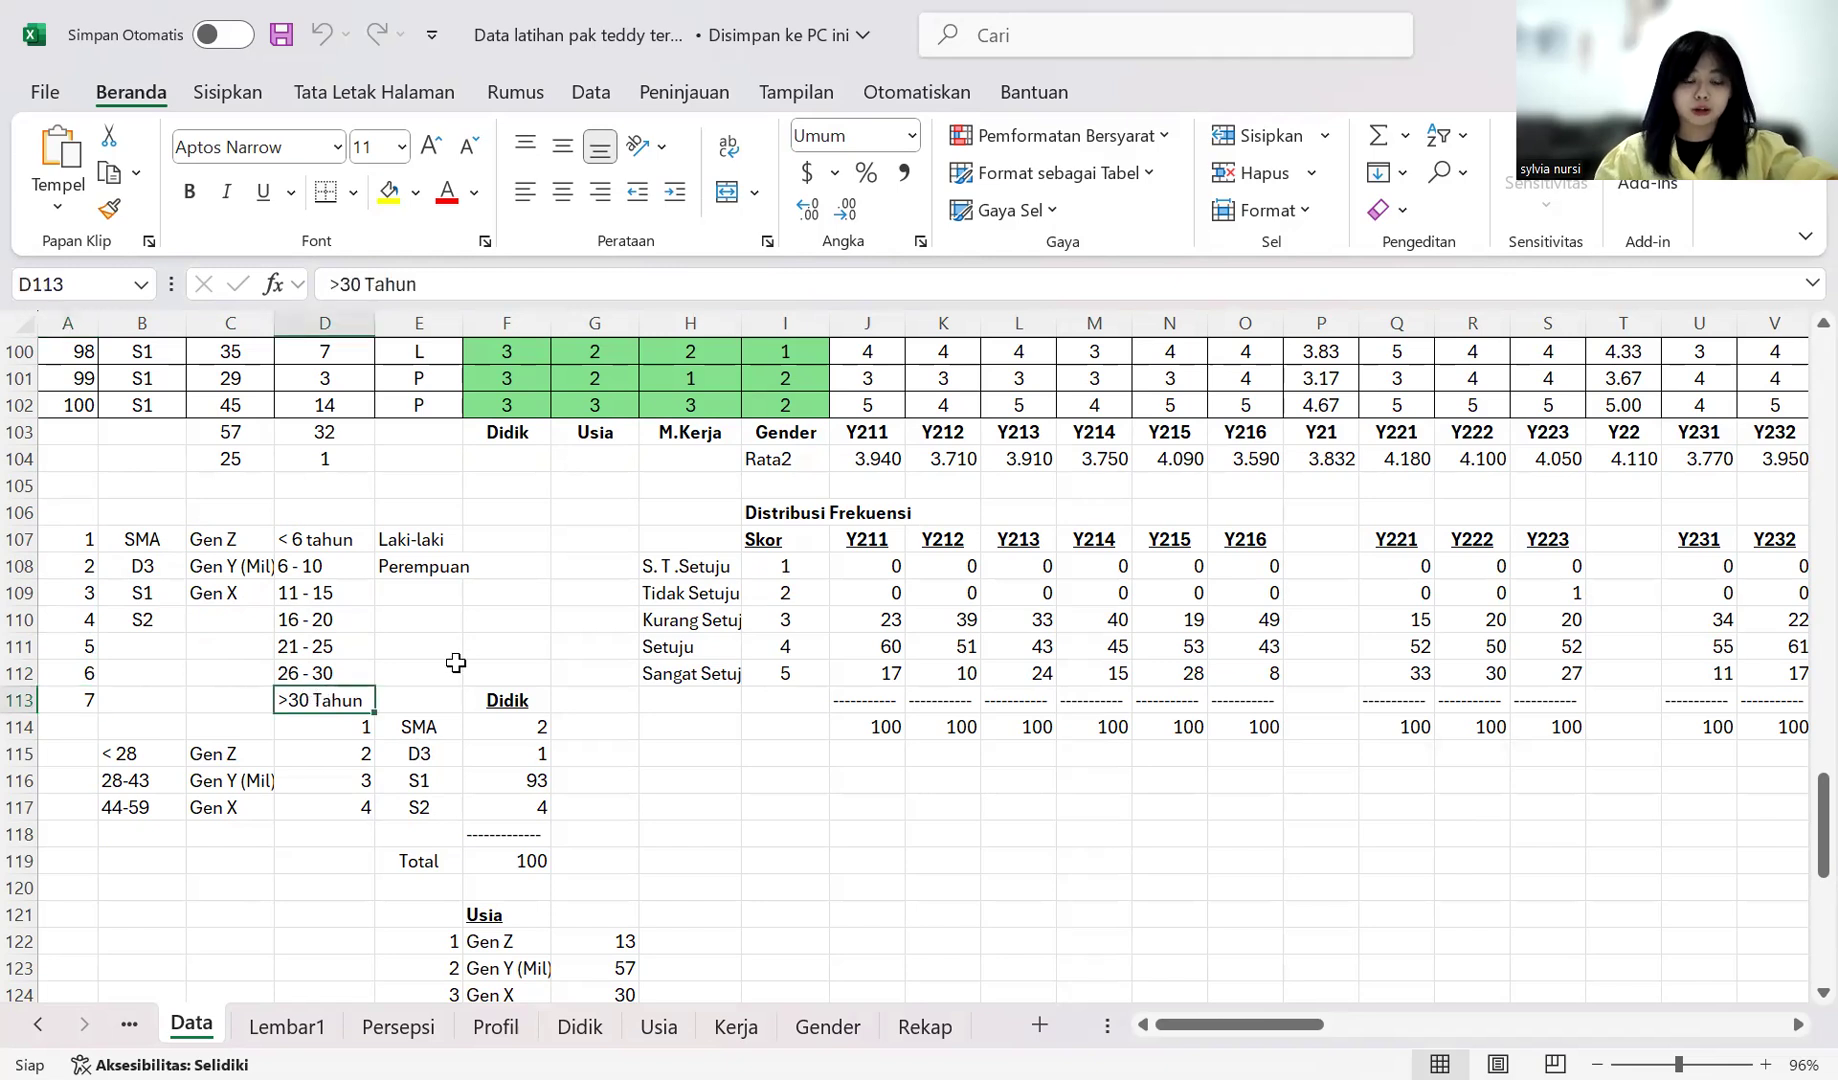
click(433, 539)
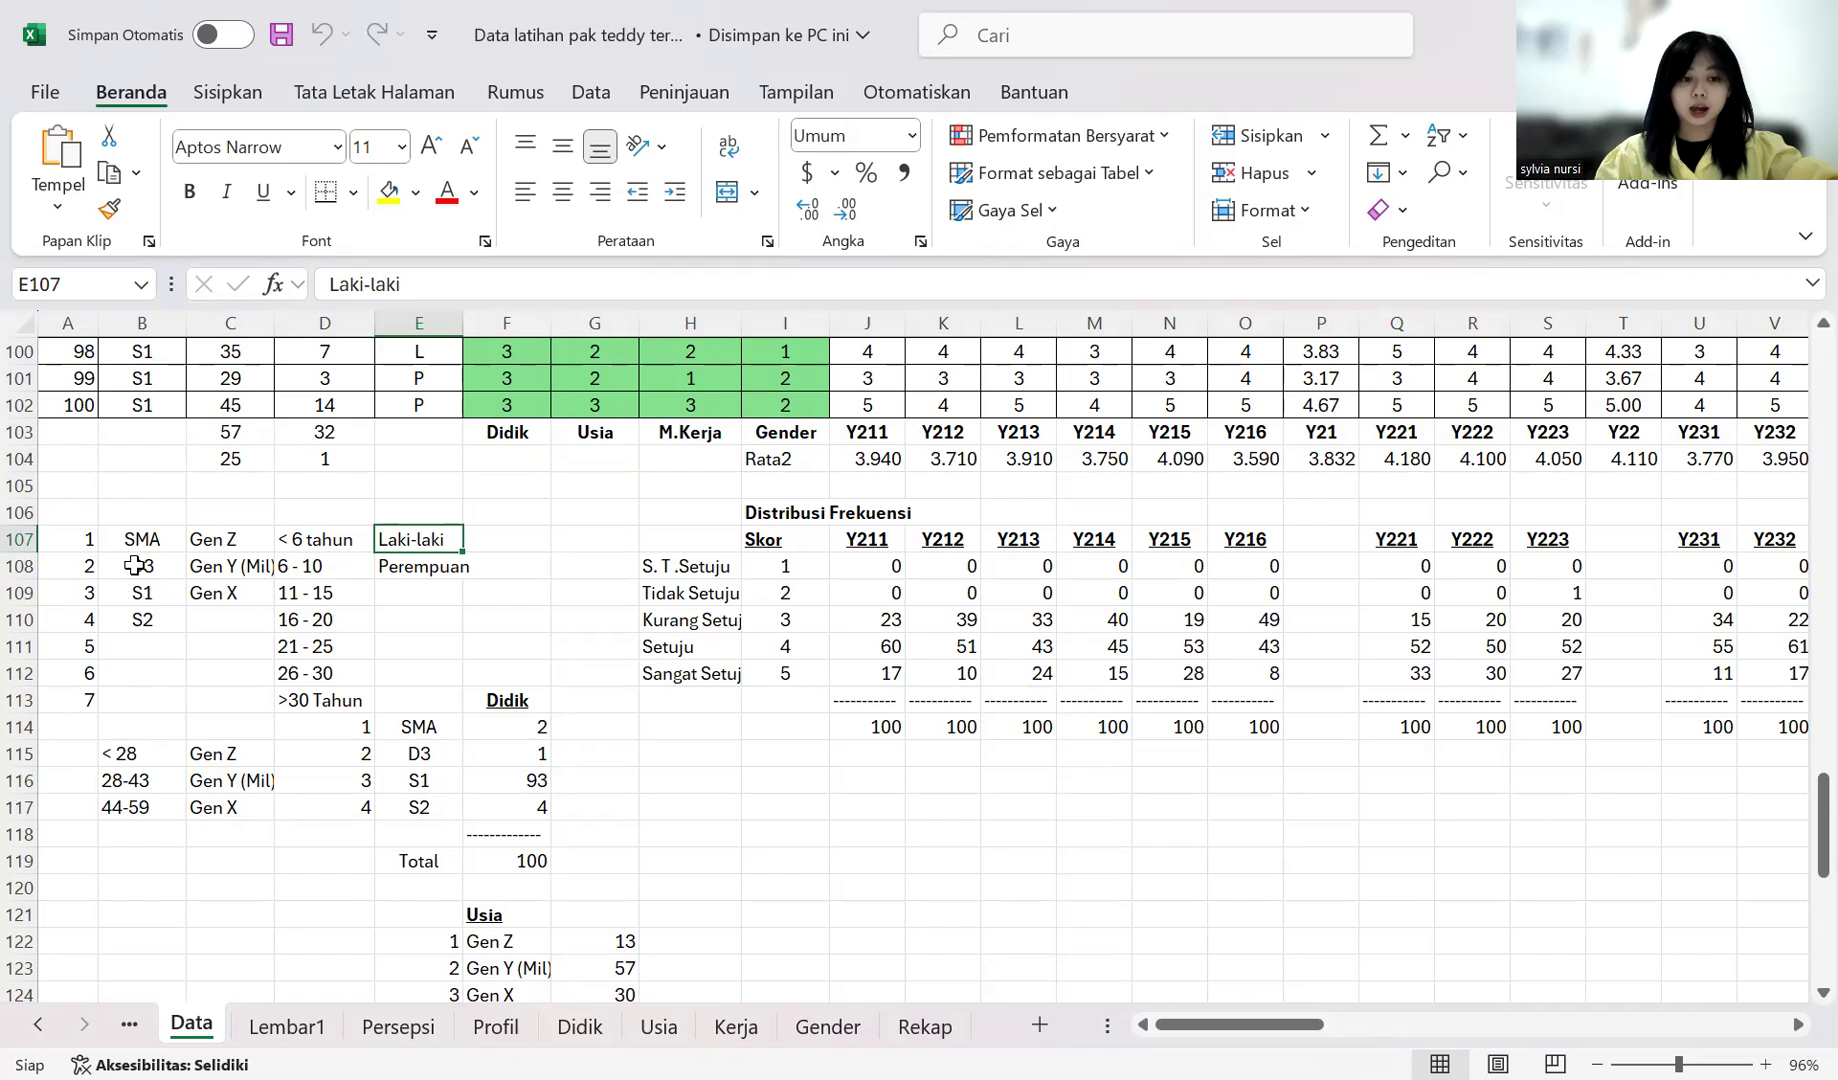
click(89, 566)
click(419, 566)
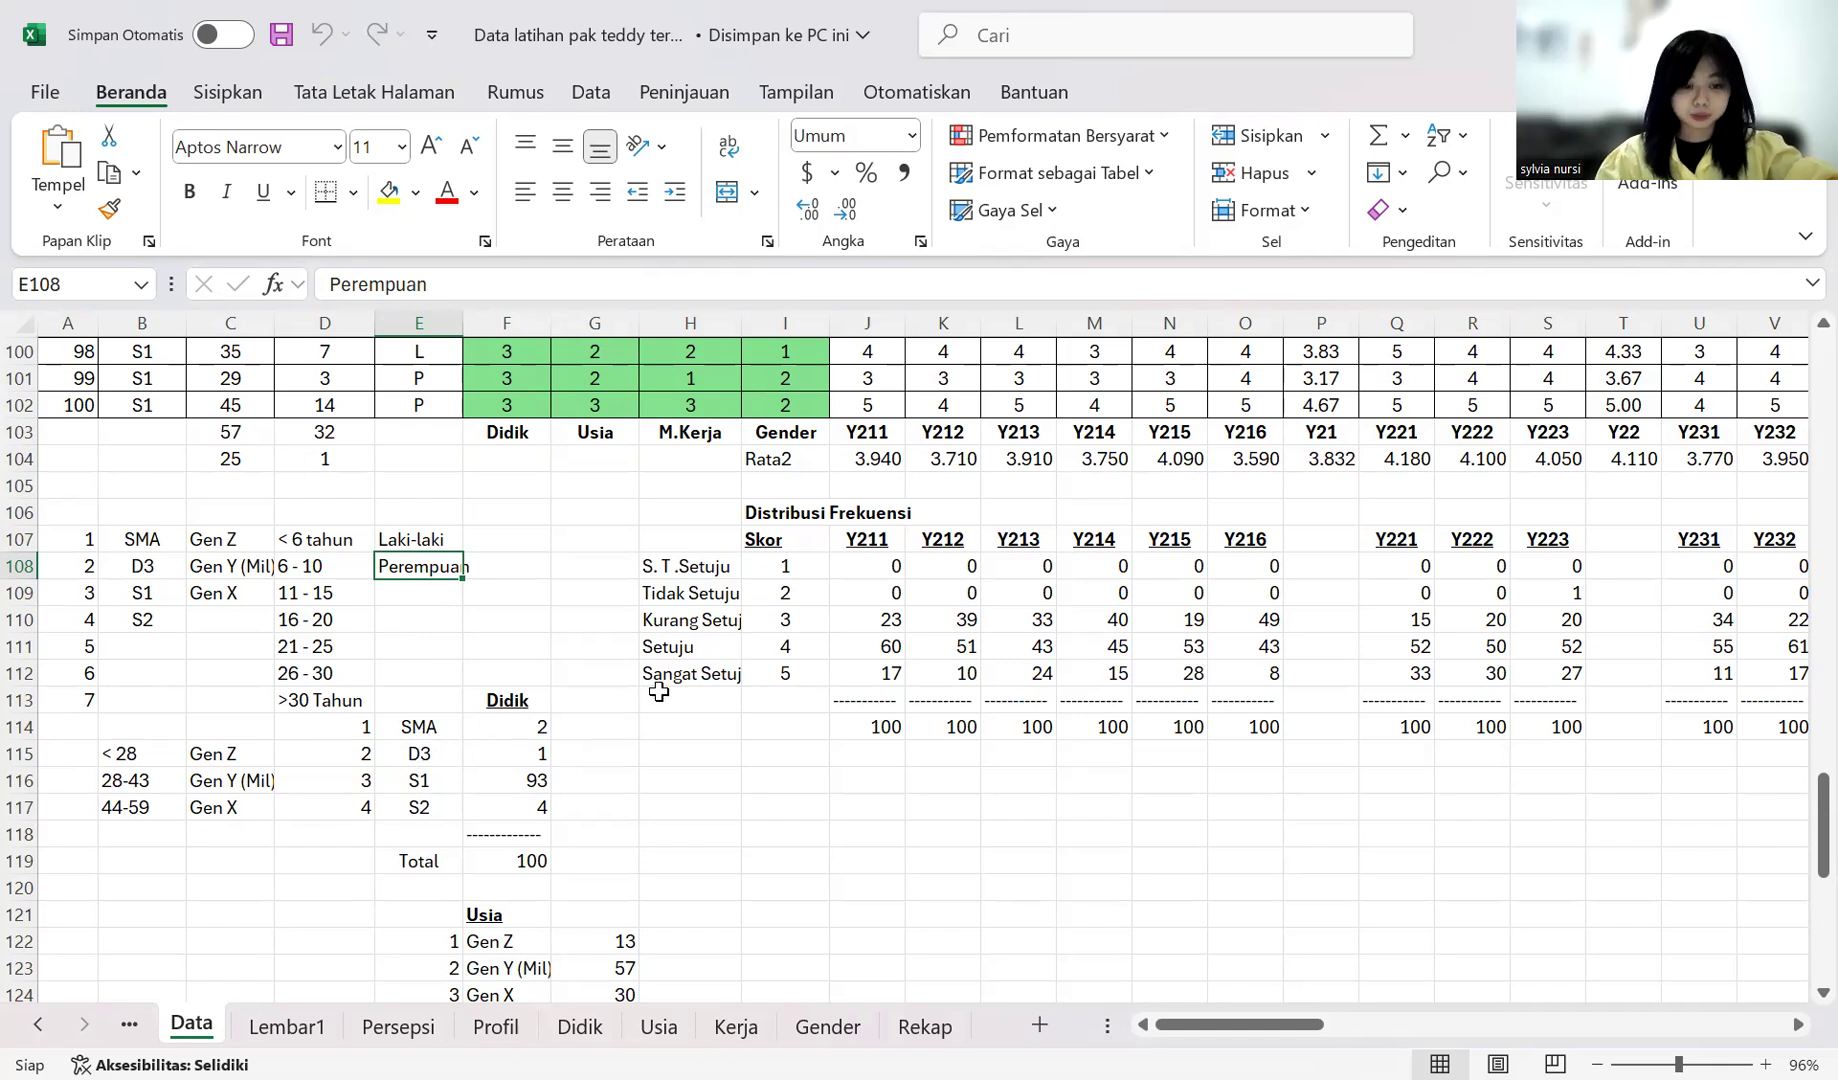
Step: Examine the Didik frequency table's codes and COUNTIF formula in F114, tracing its range from F3 to F102 in the coded Didik column
drag(350, 728, 420, 806)
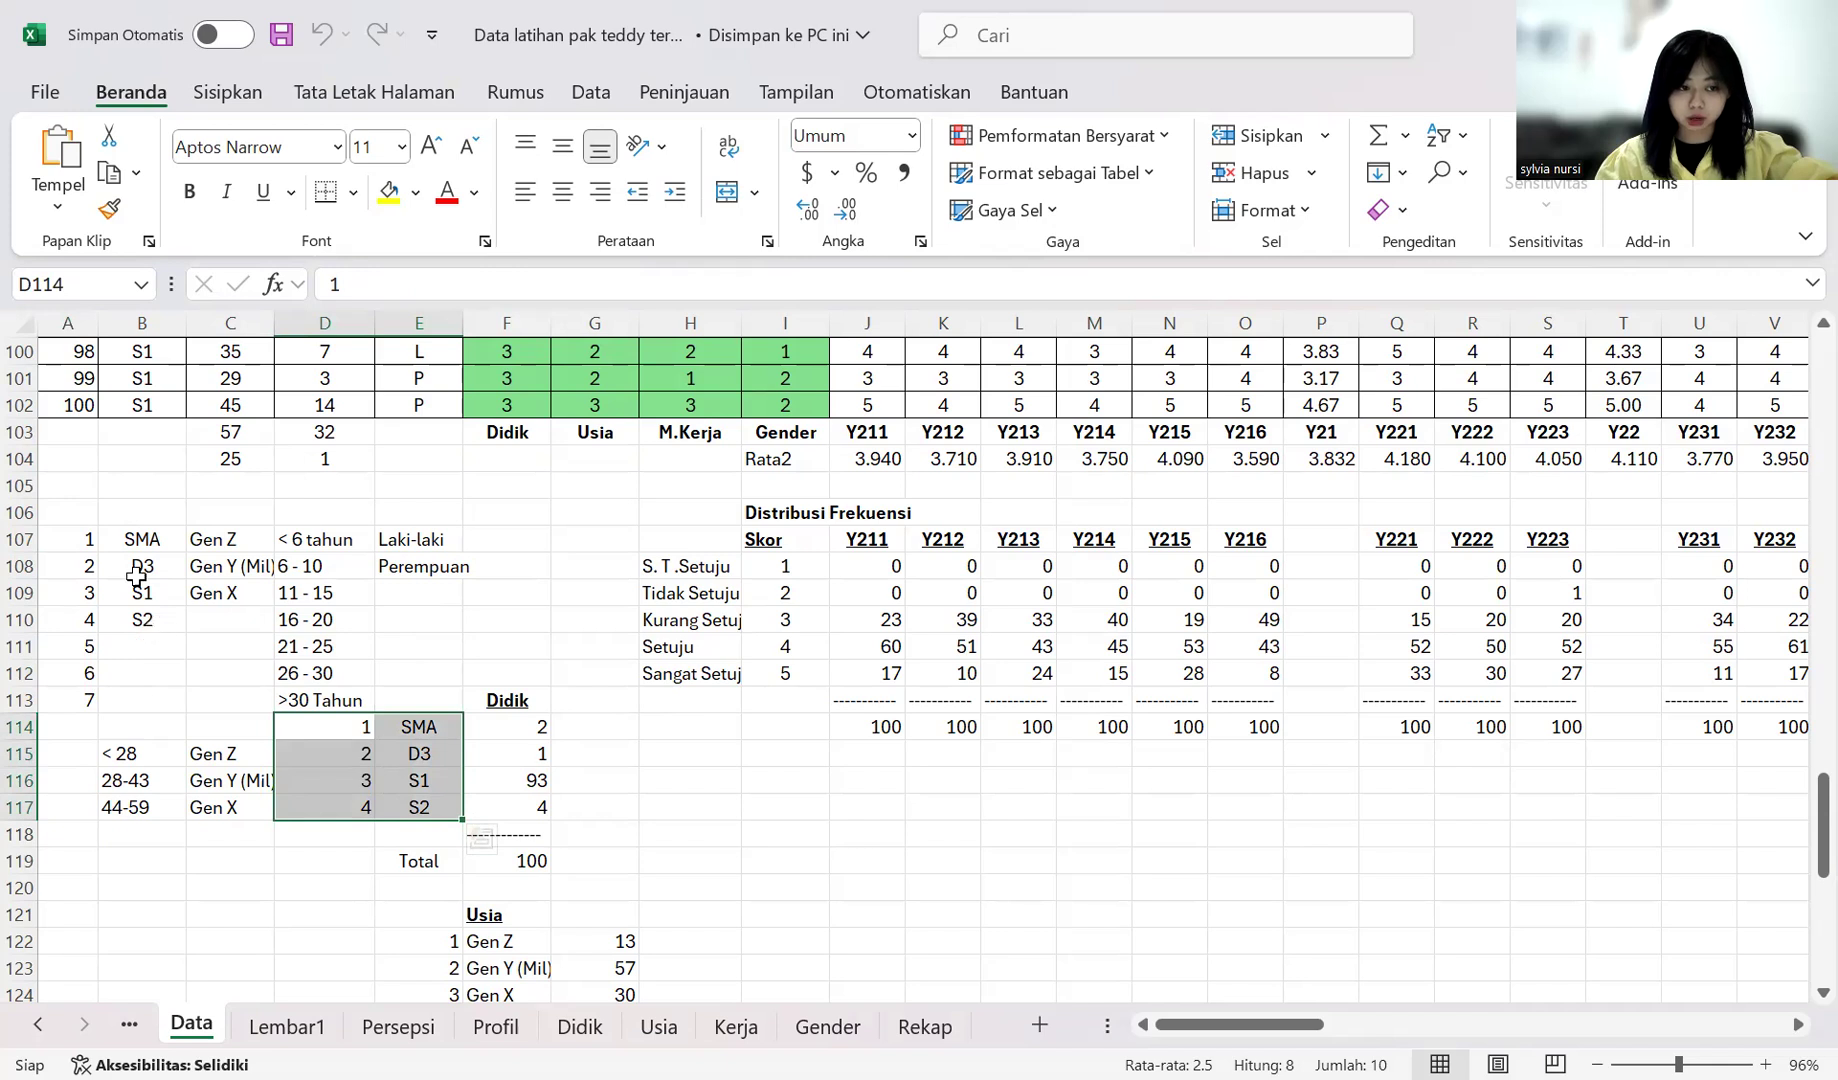
click(513, 721)
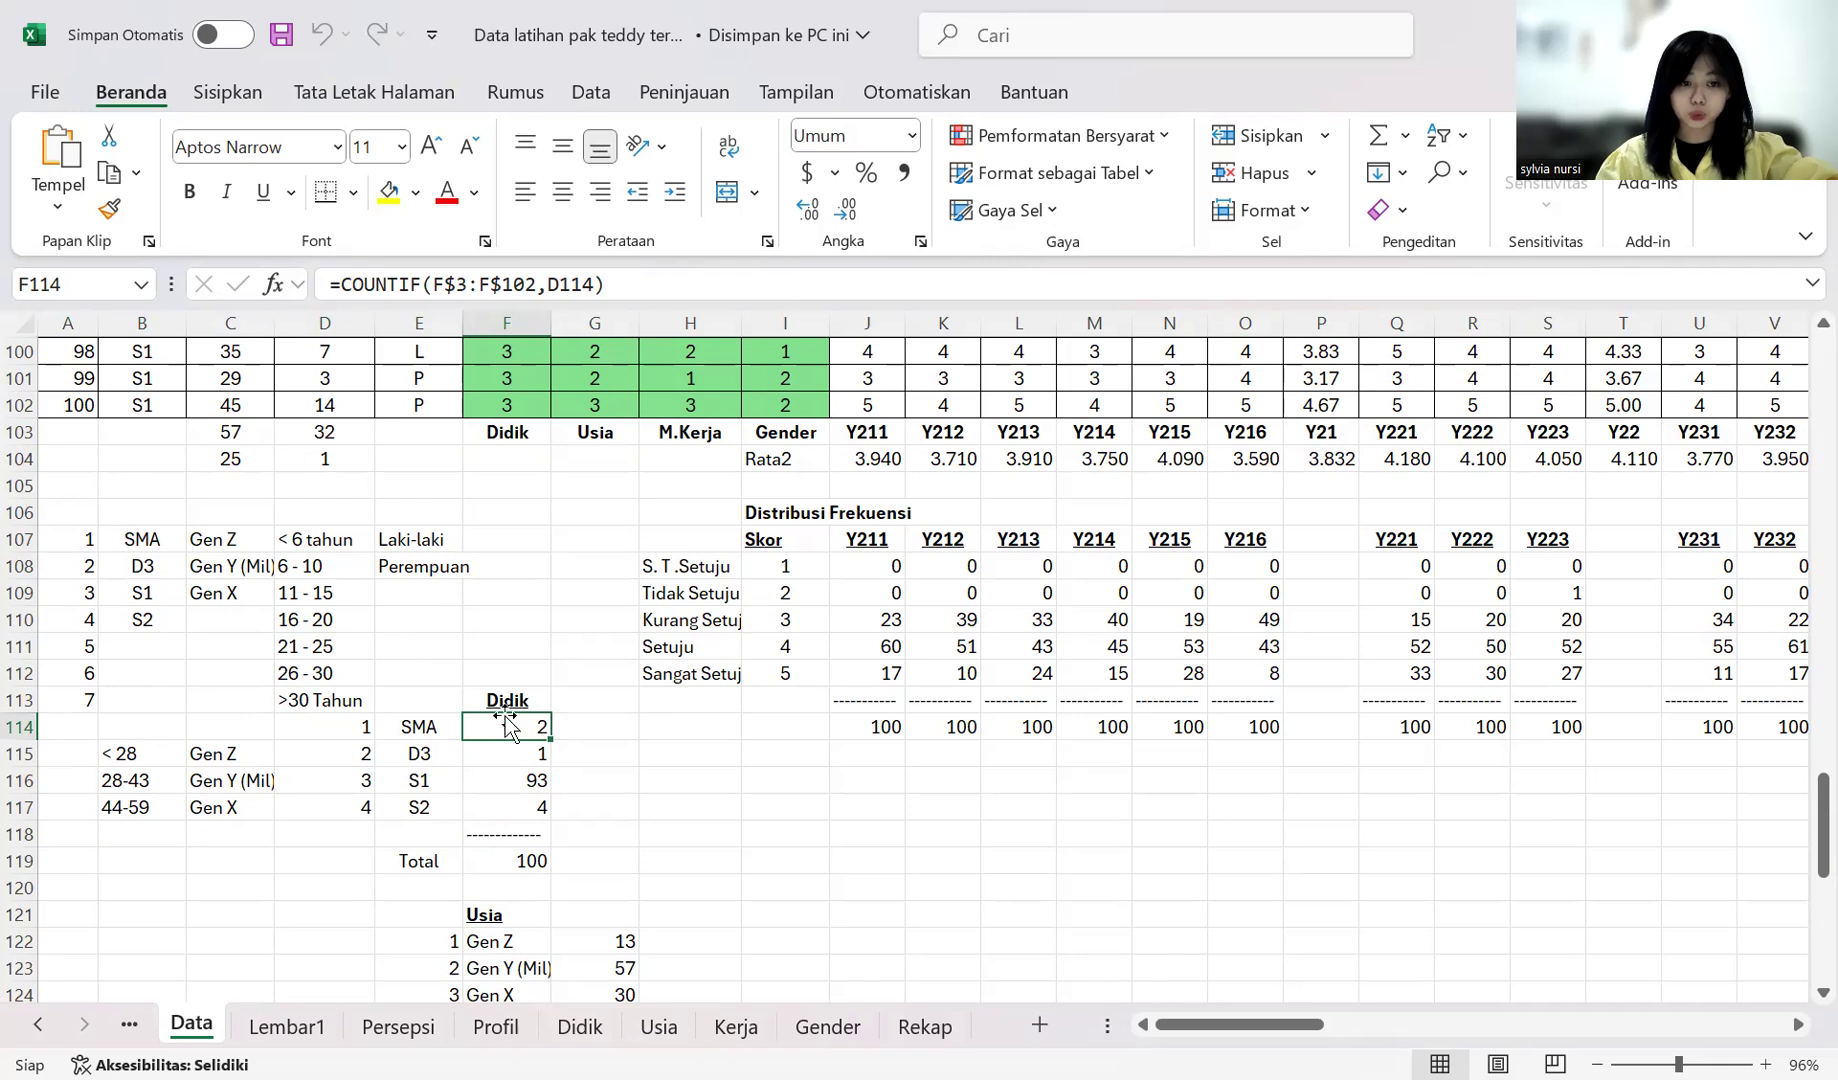
scroll(494, 710, up, 7)
scroll(494, 710, up, 20)
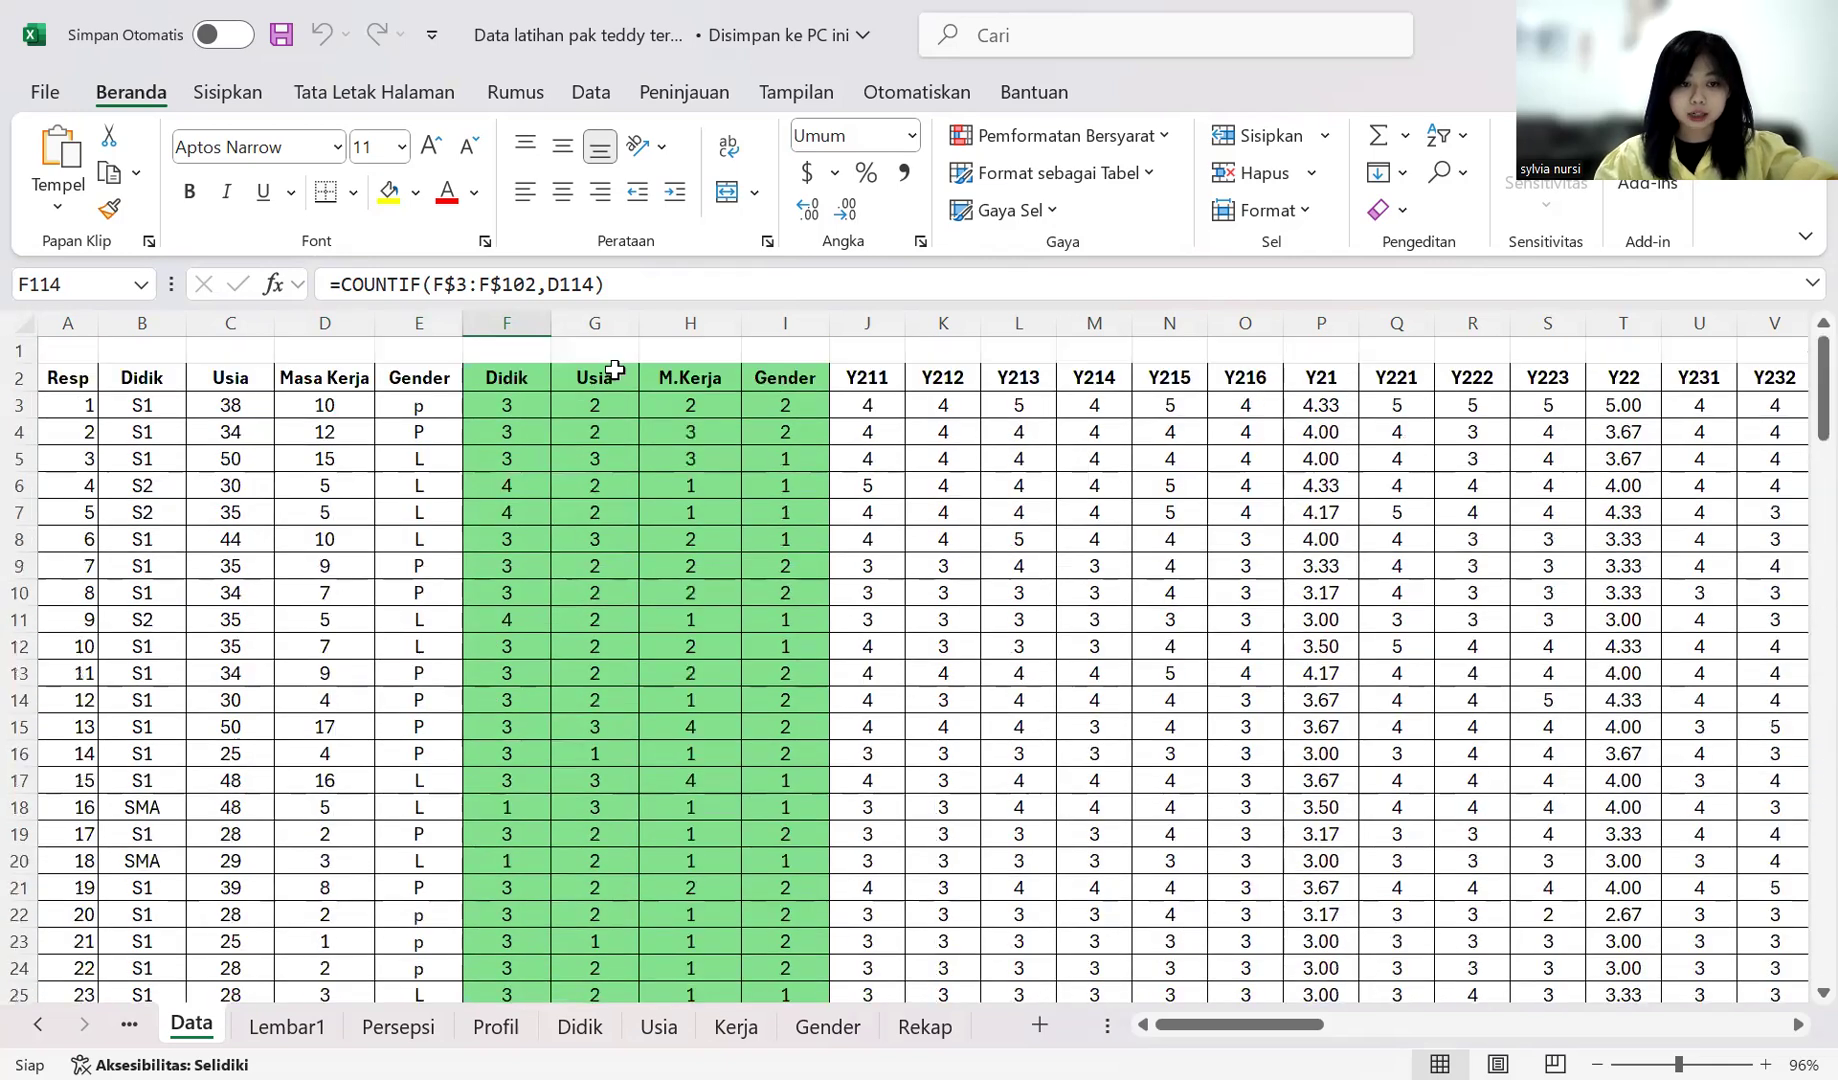
click(509, 404)
scroll(511, 408, down, 20)
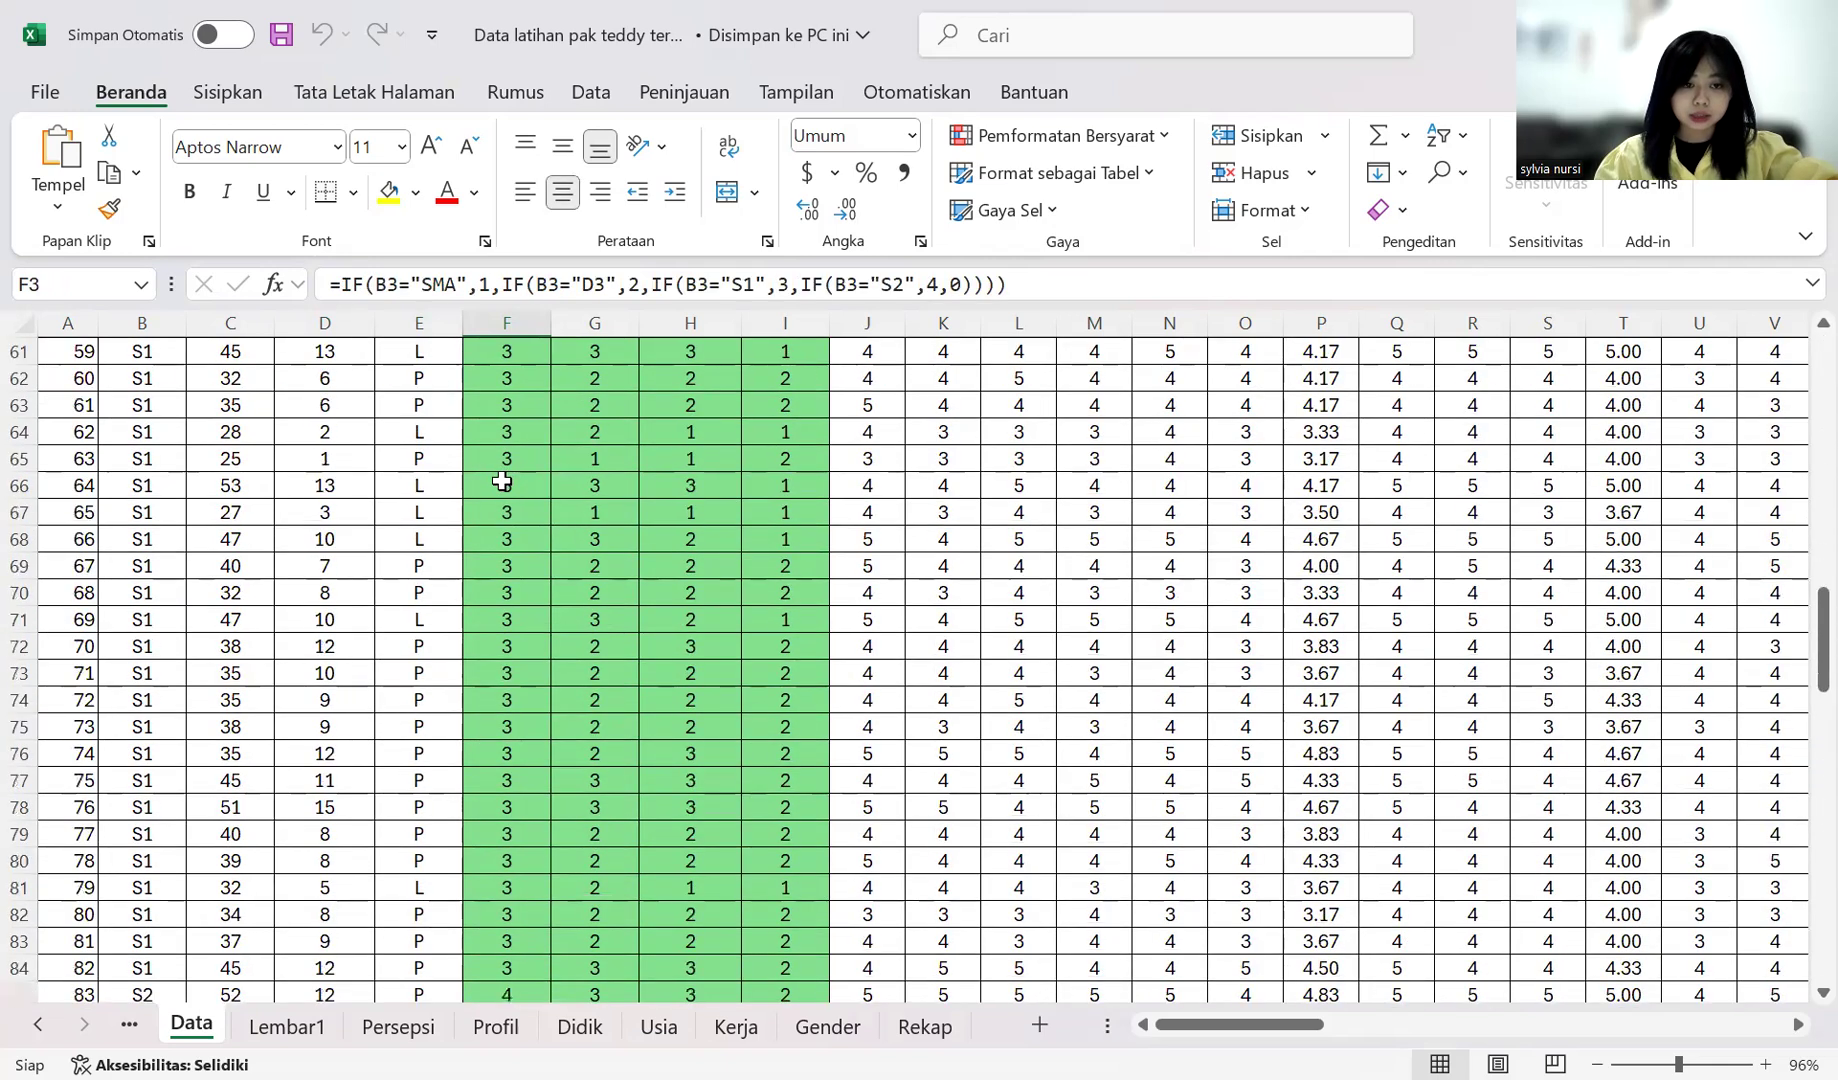
scroll(490, 500, up, 6)
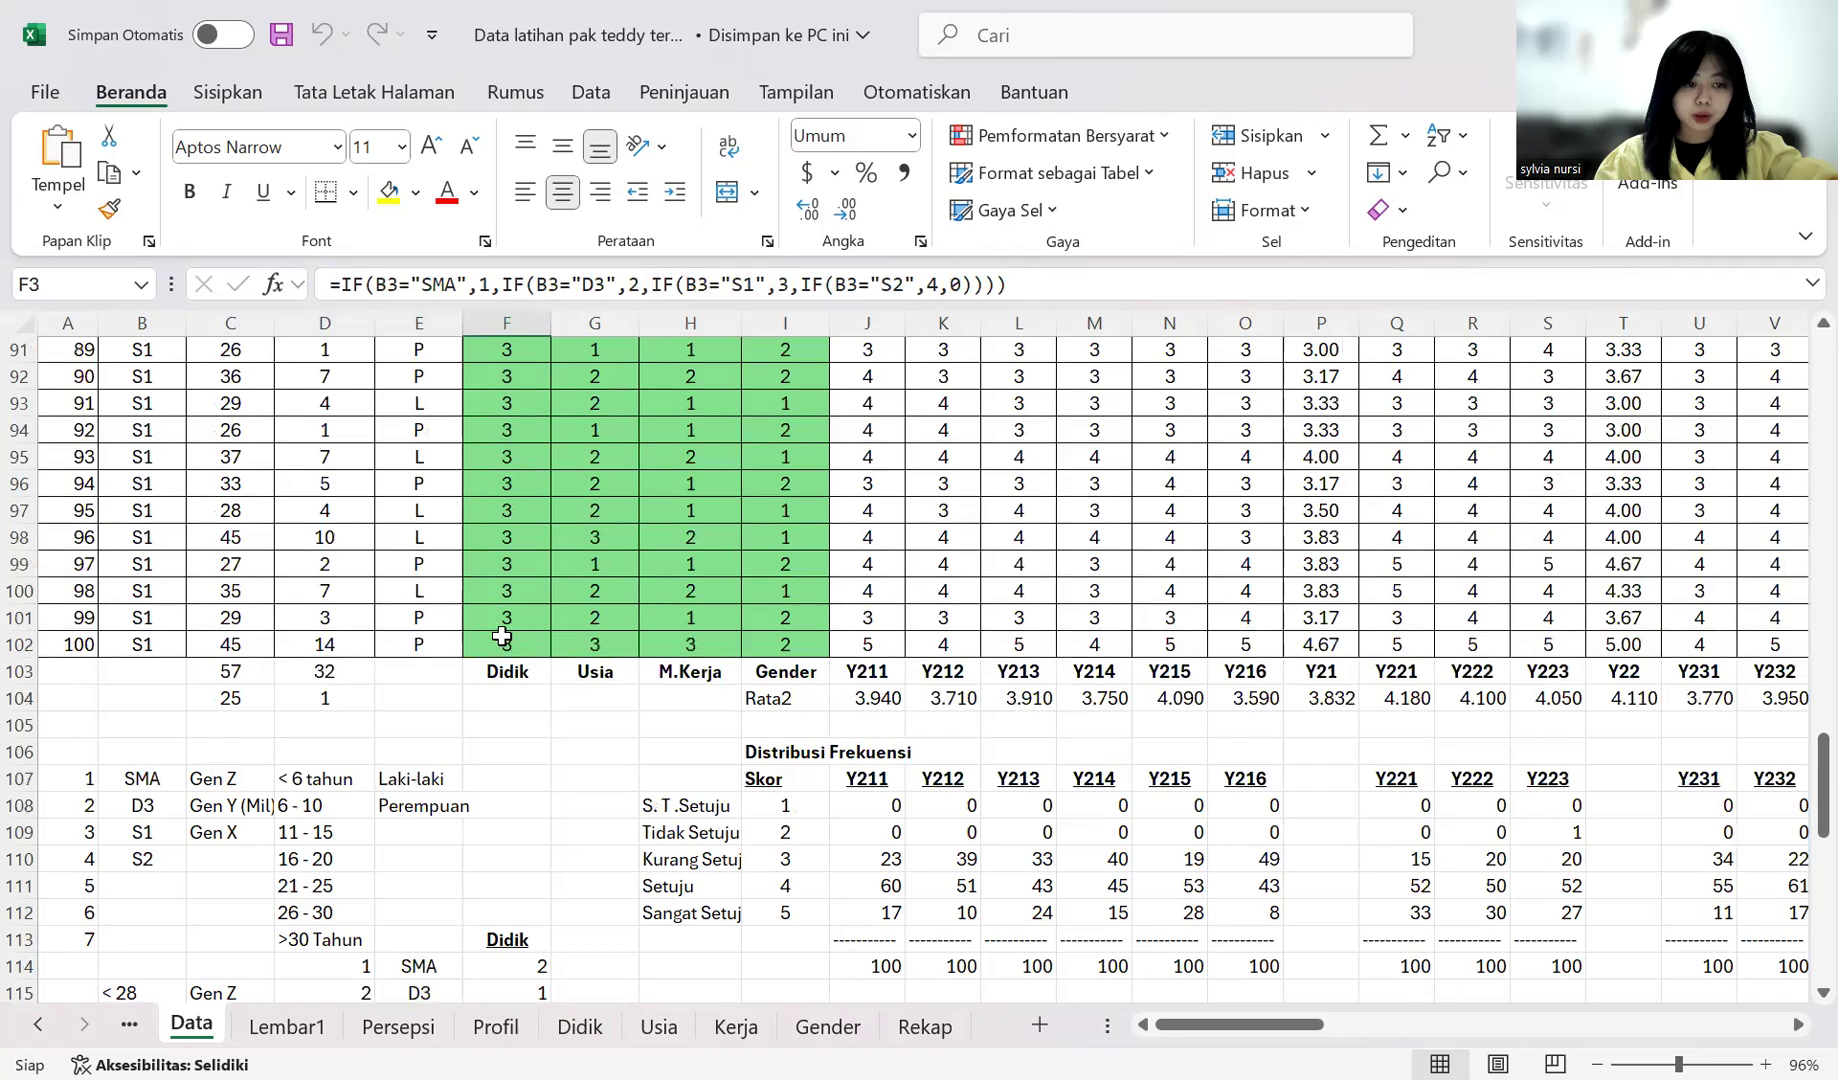
click(502, 645)
scroll(507, 645, down, 2)
click(528, 806)
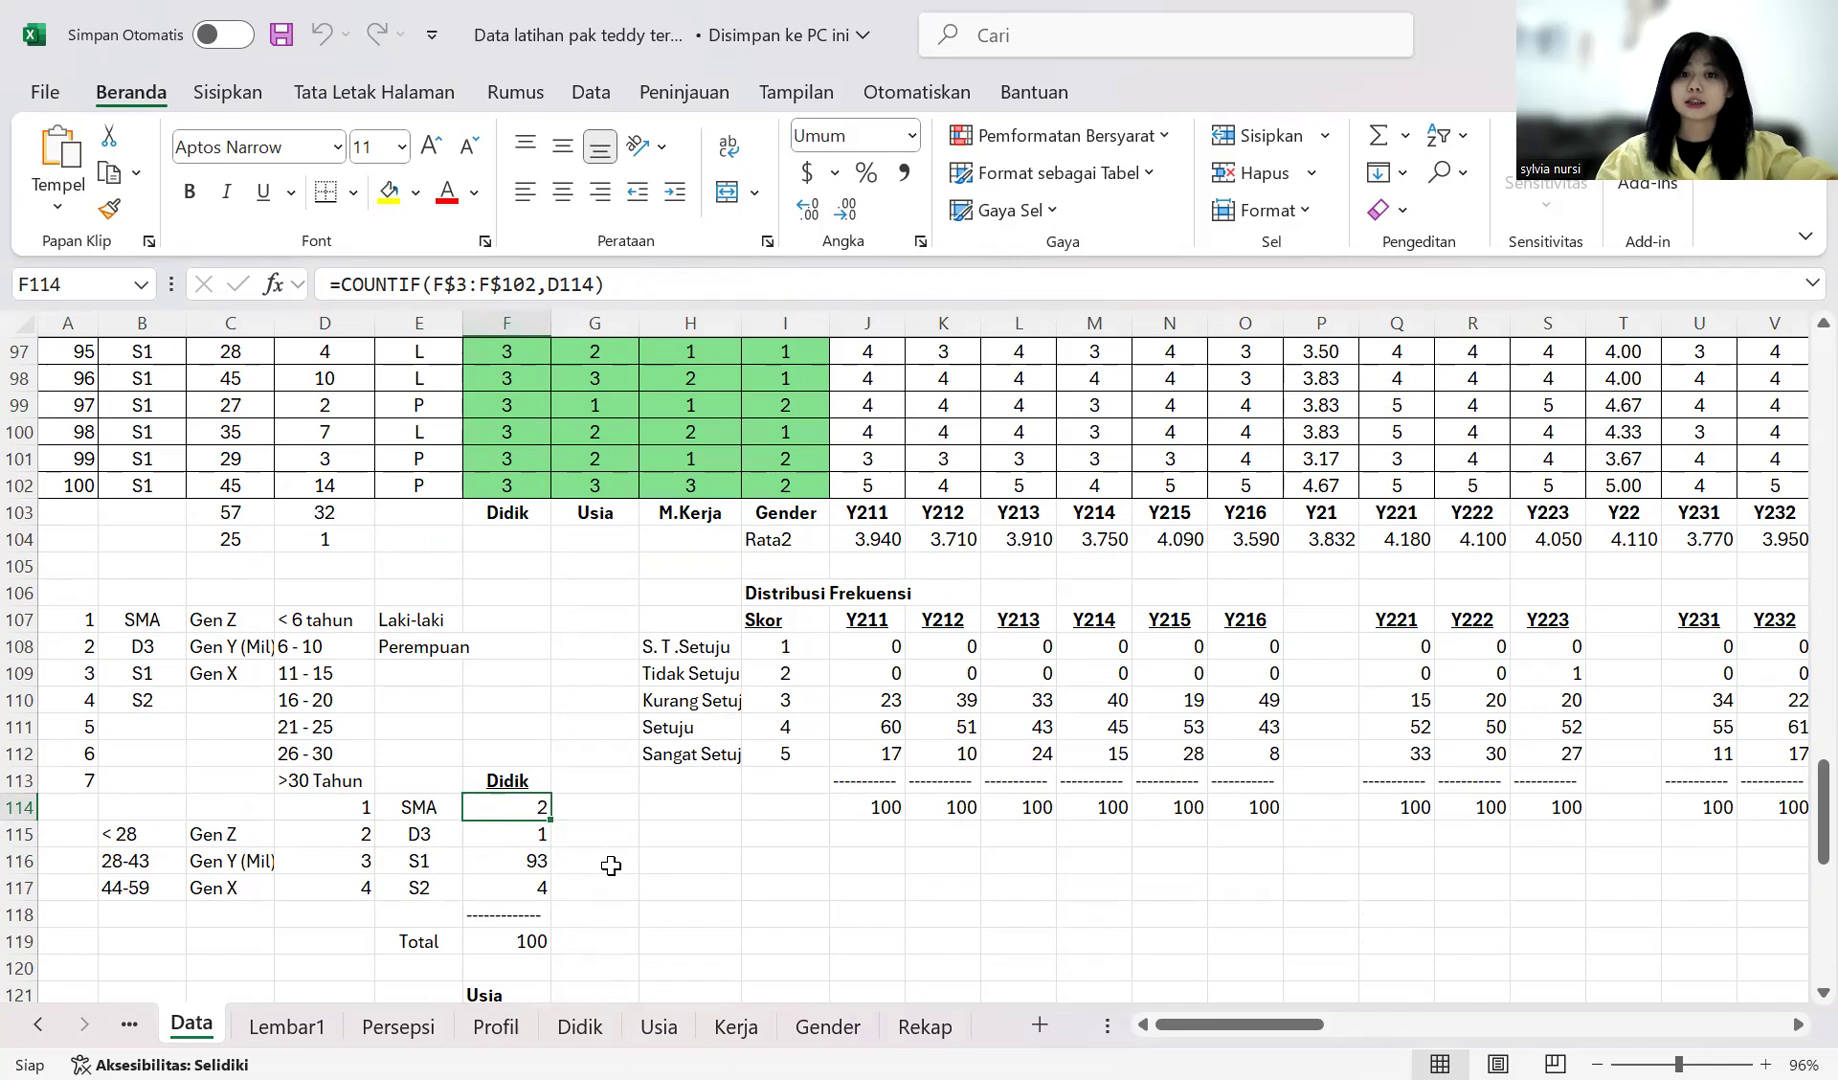
scroll(613, 850, down, 1)
click(531, 752)
click(530, 726)
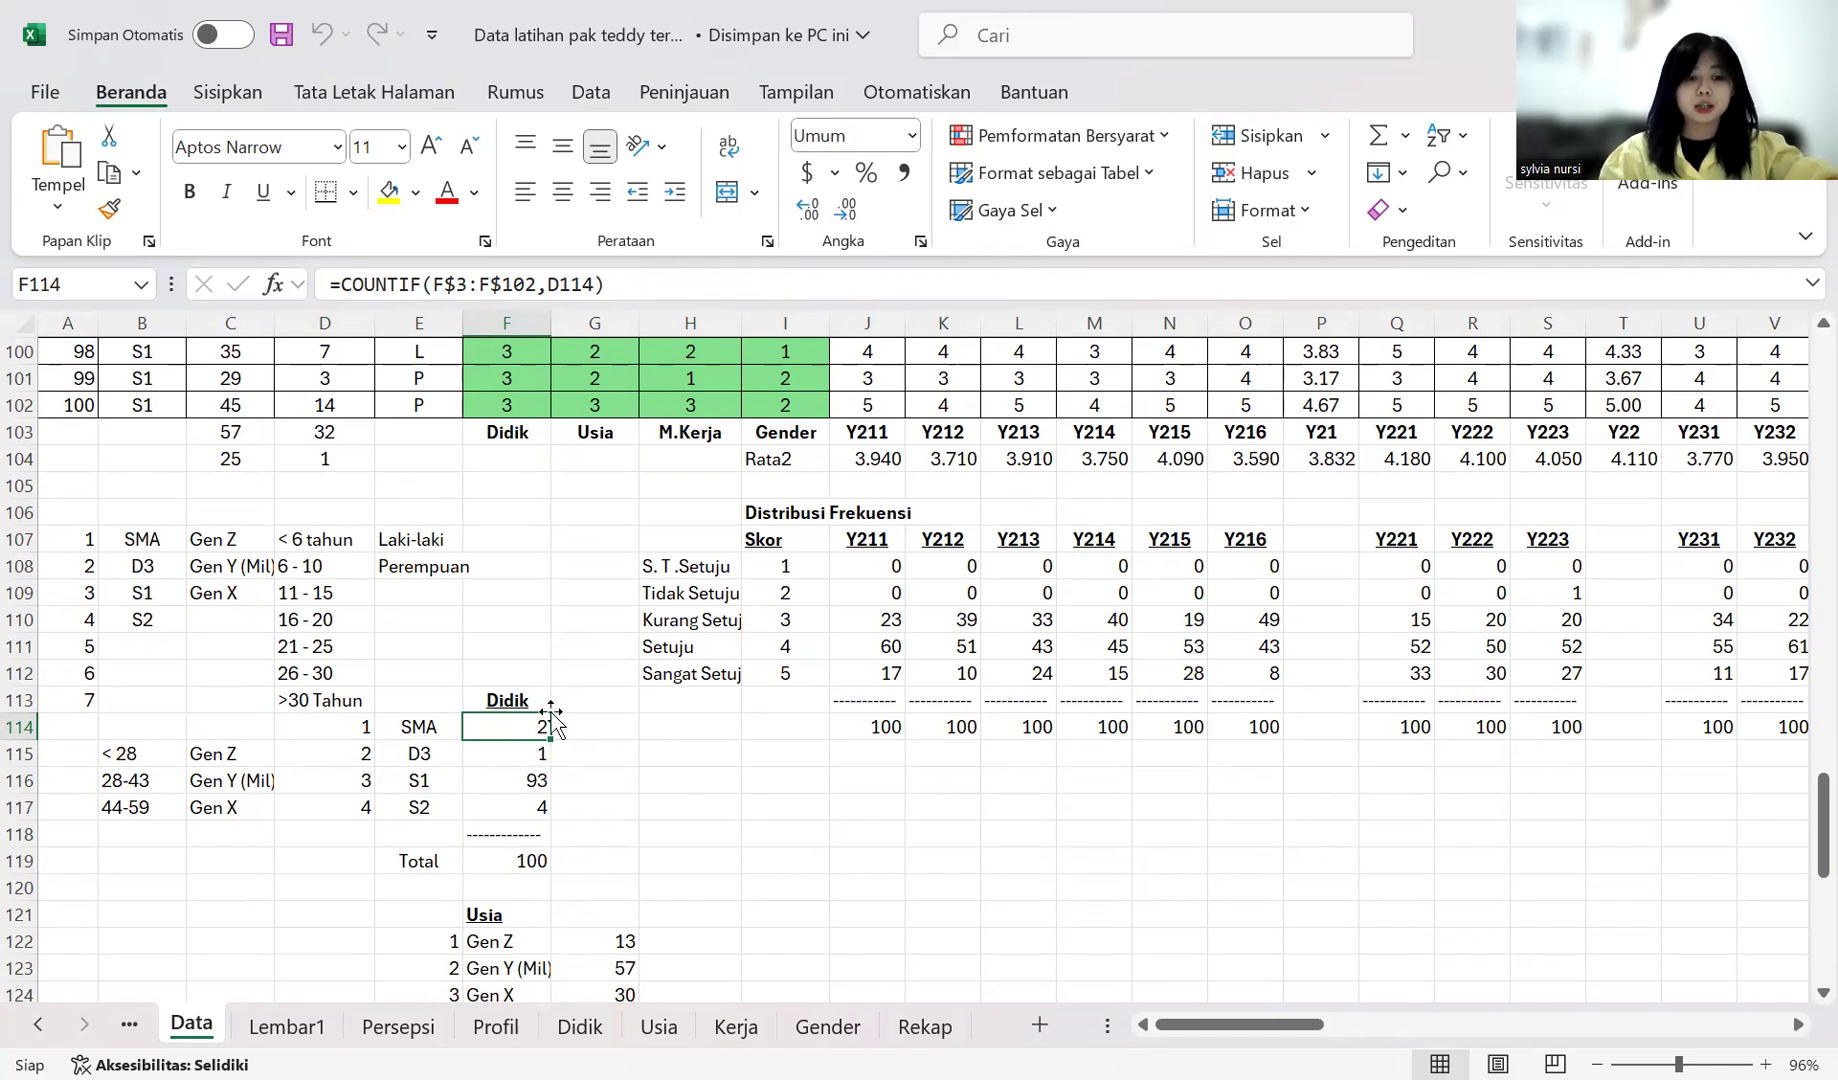
Step: Examine the Usia frequency table's COUNTIF formula in G122, tracing its range through the coded Usia column and comparing it with the Didik formula
scroll(551, 712, down, 1)
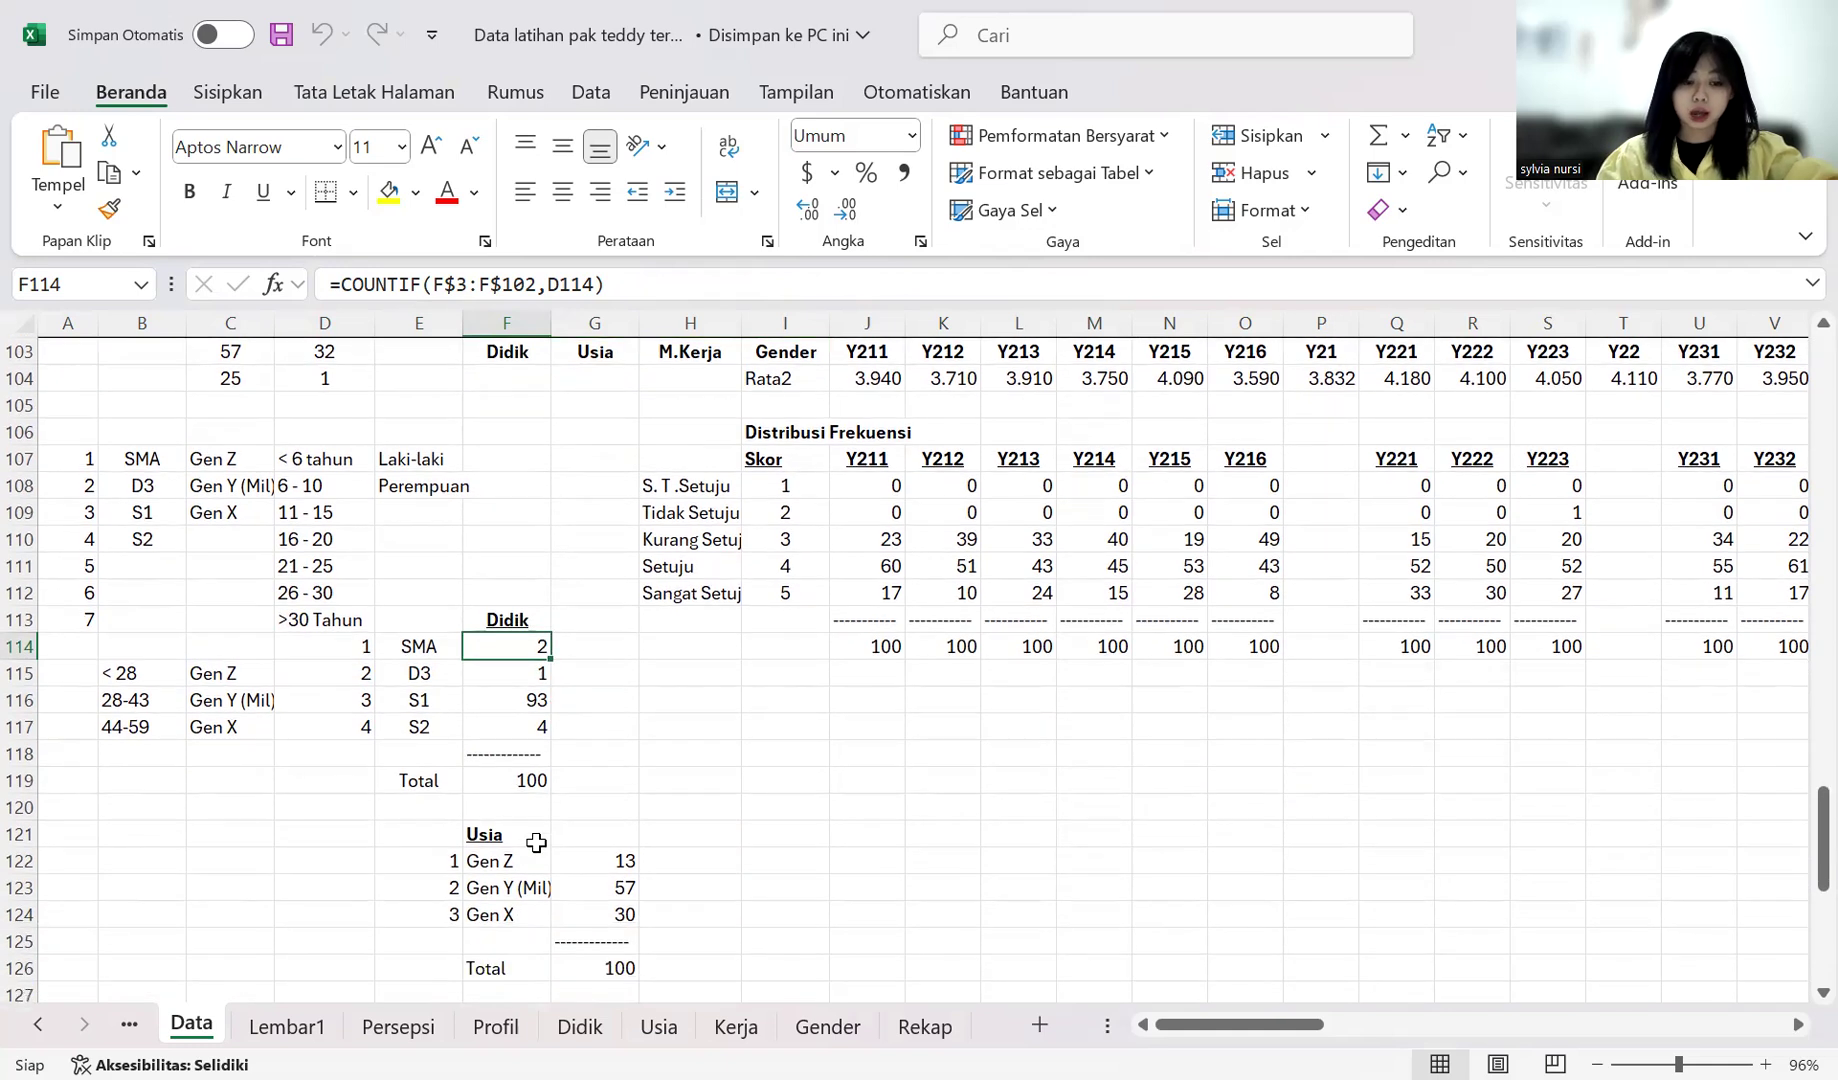
click(490, 834)
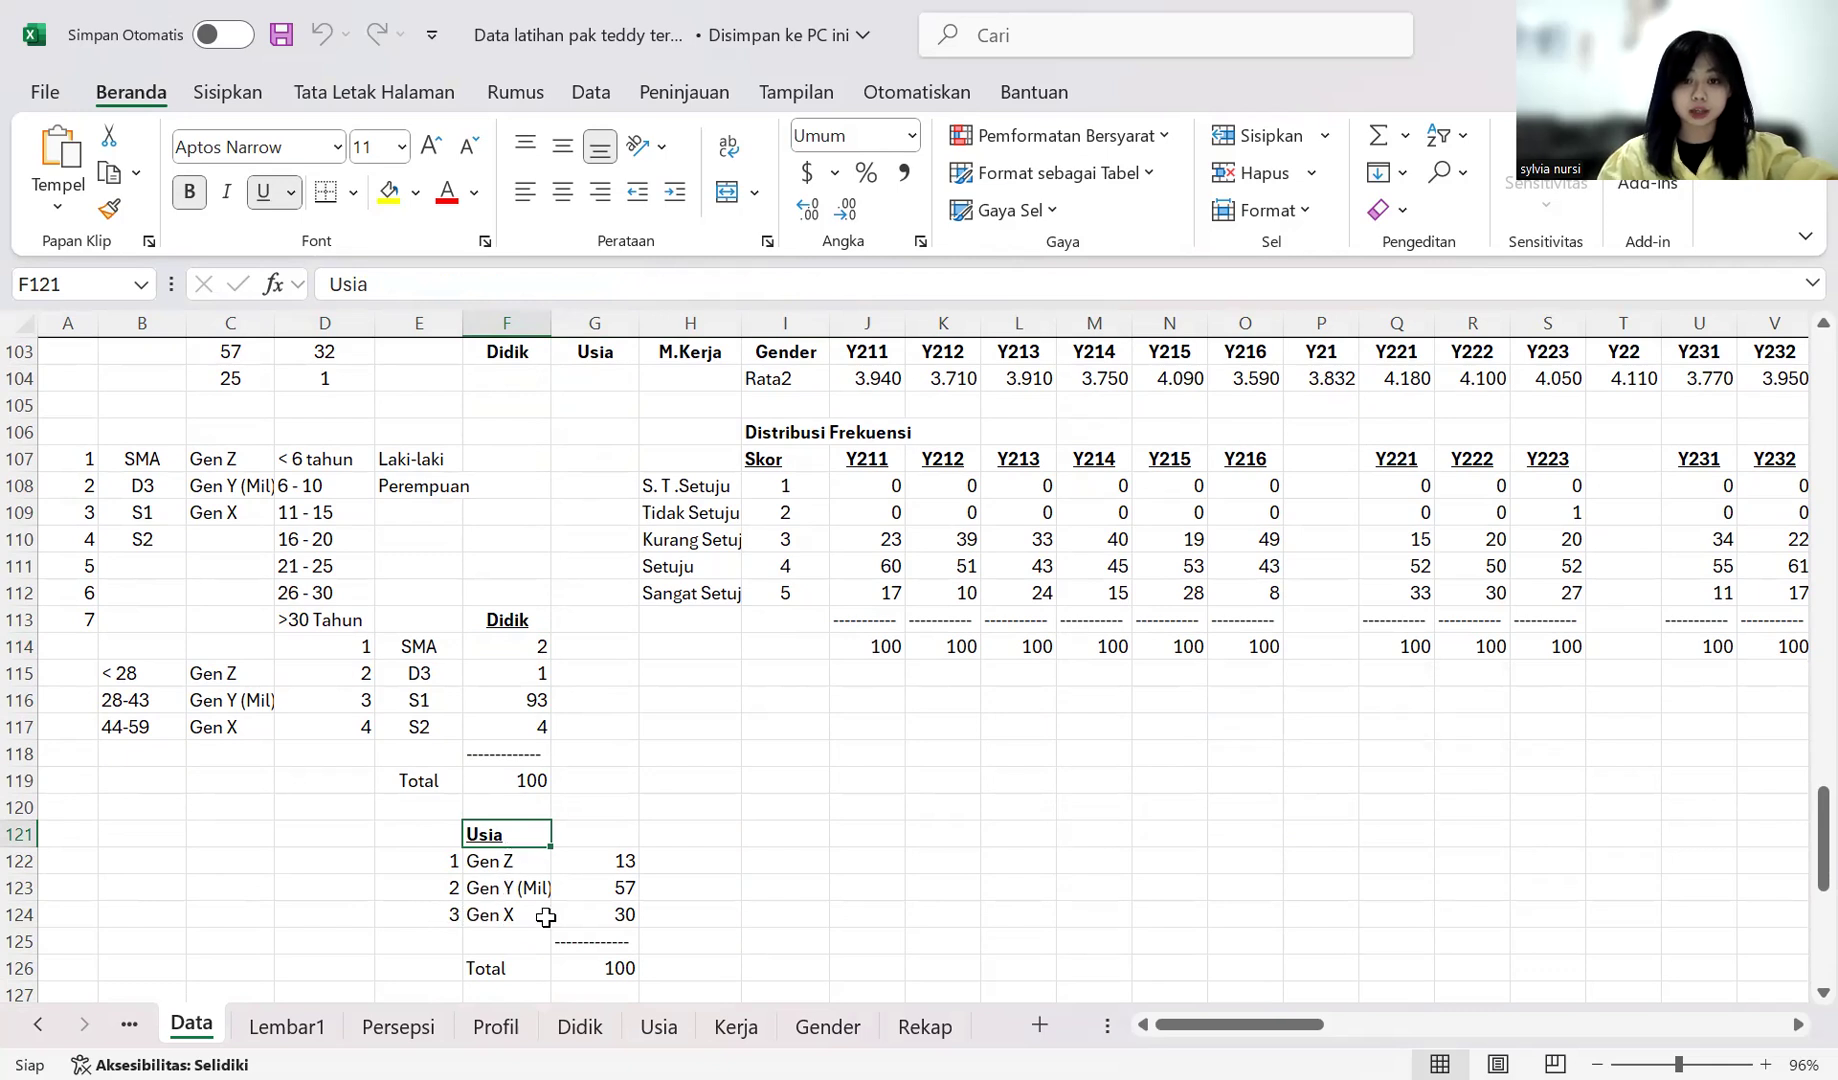
click(615, 862)
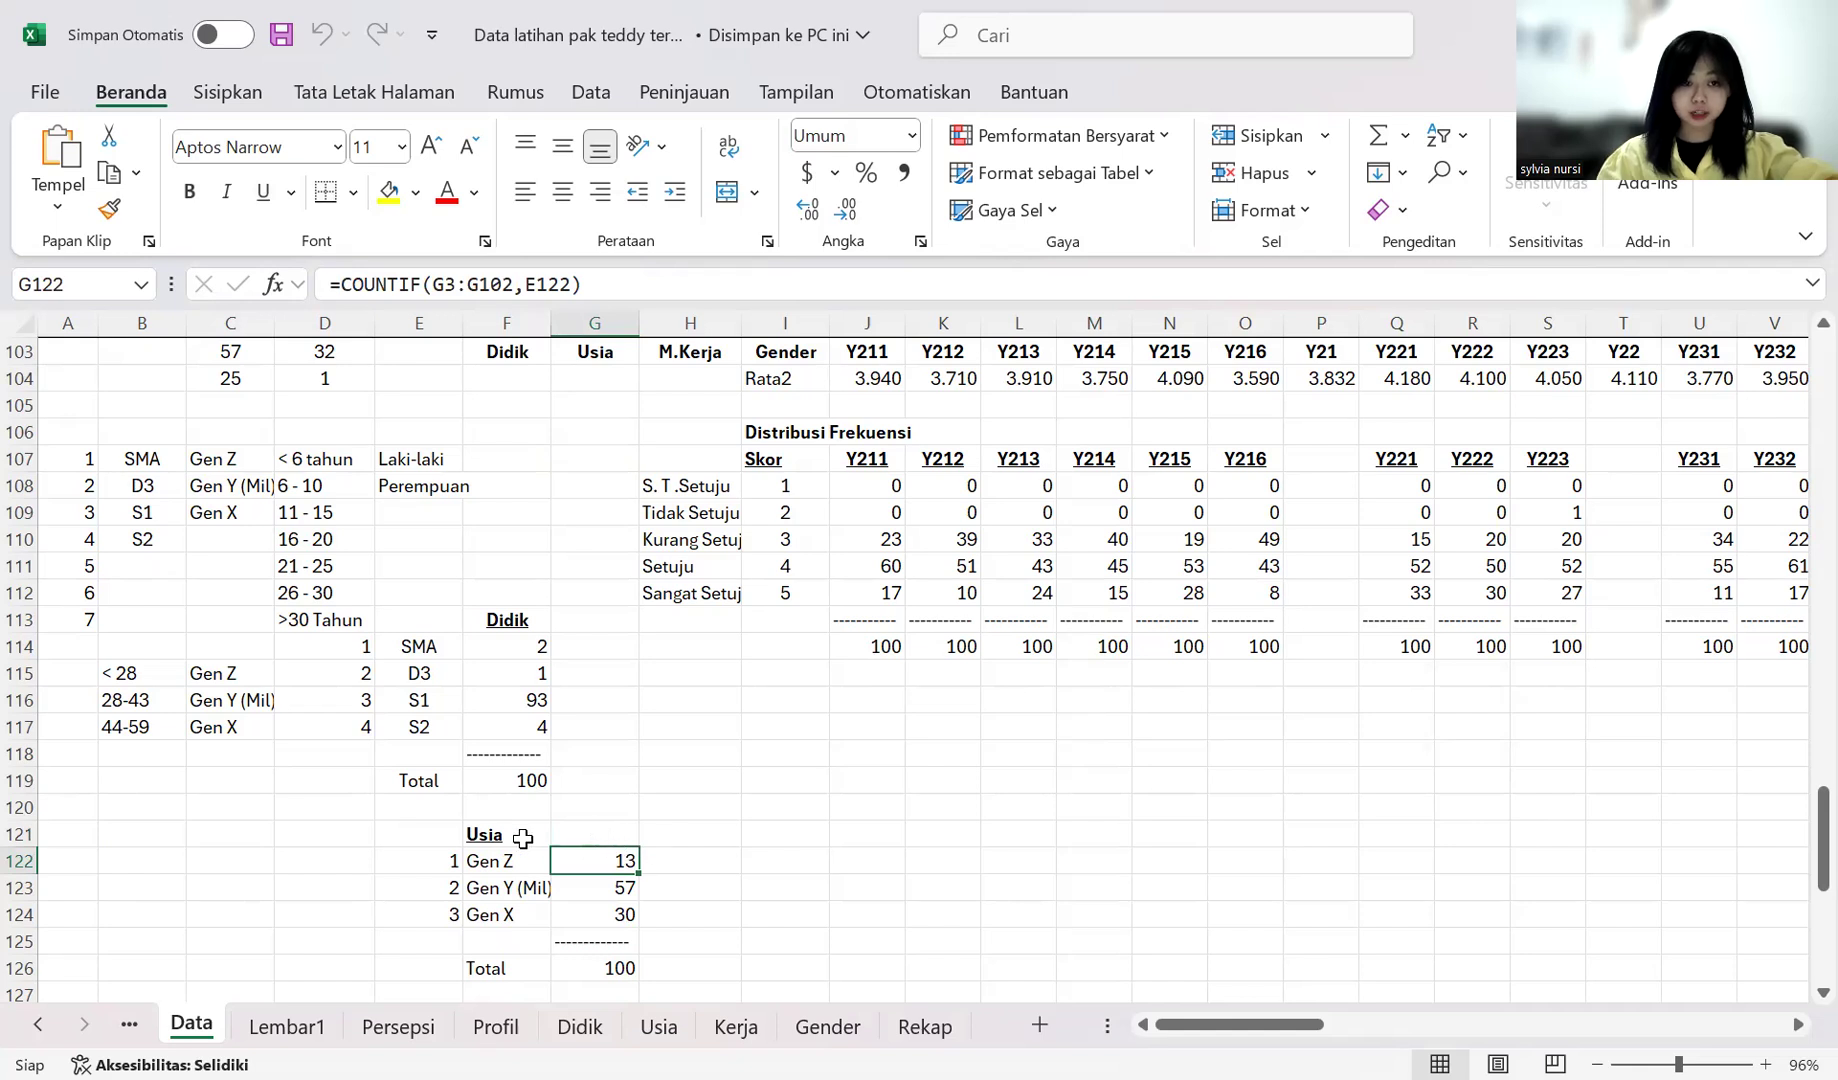
scroll(588, 865, up, 7)
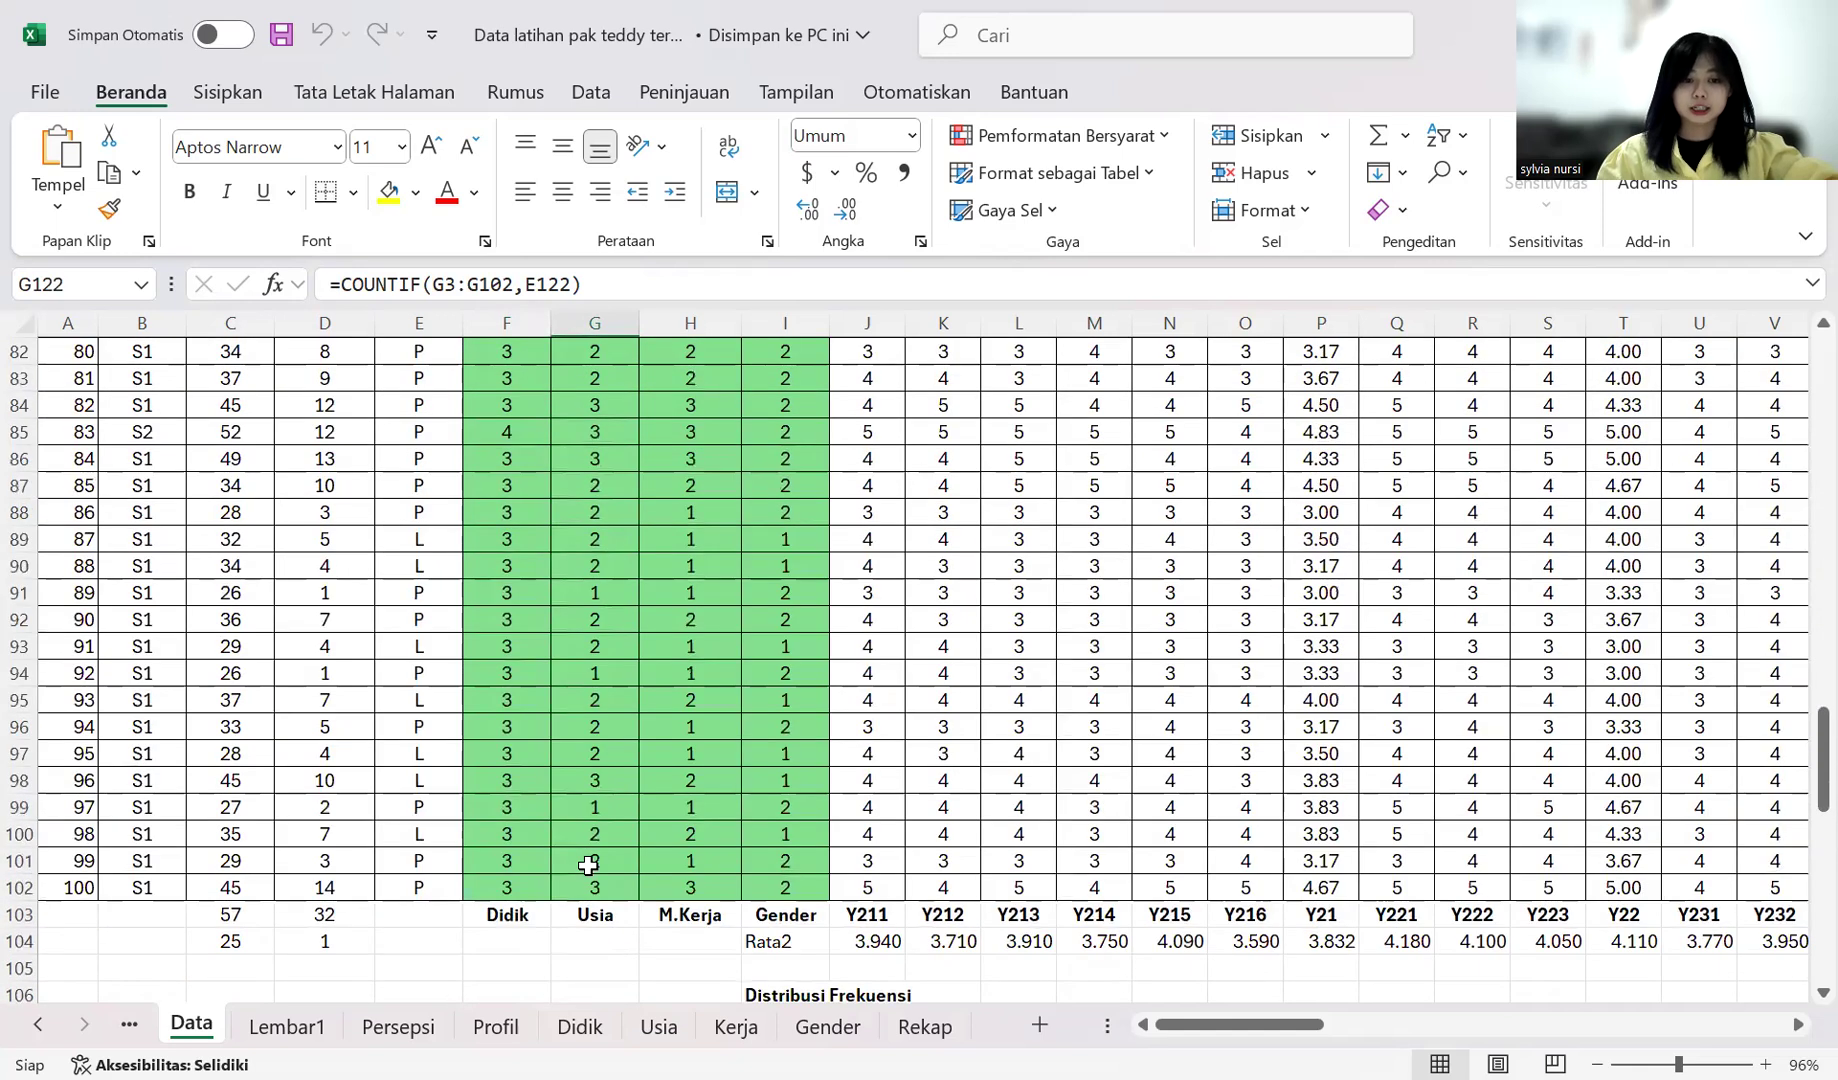
scroll(588, 865, up, 20)
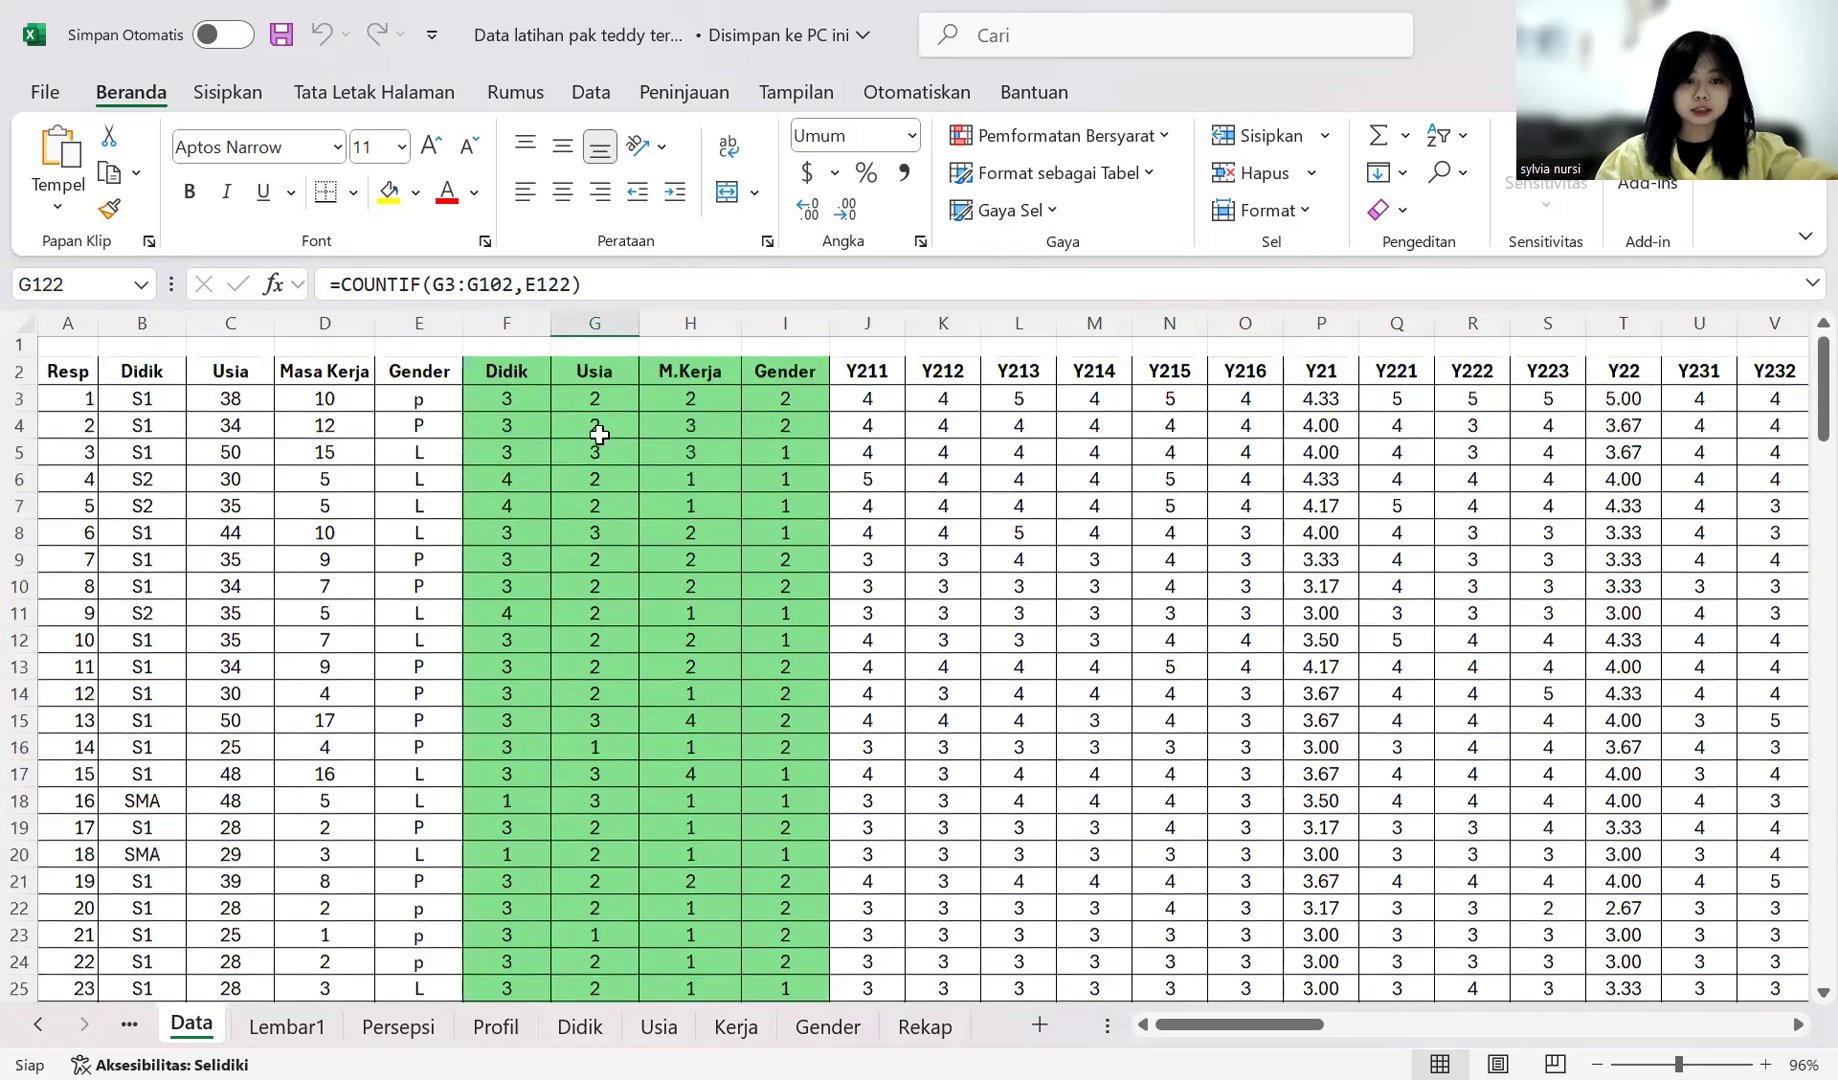
scroll(590, 425, down, 5)
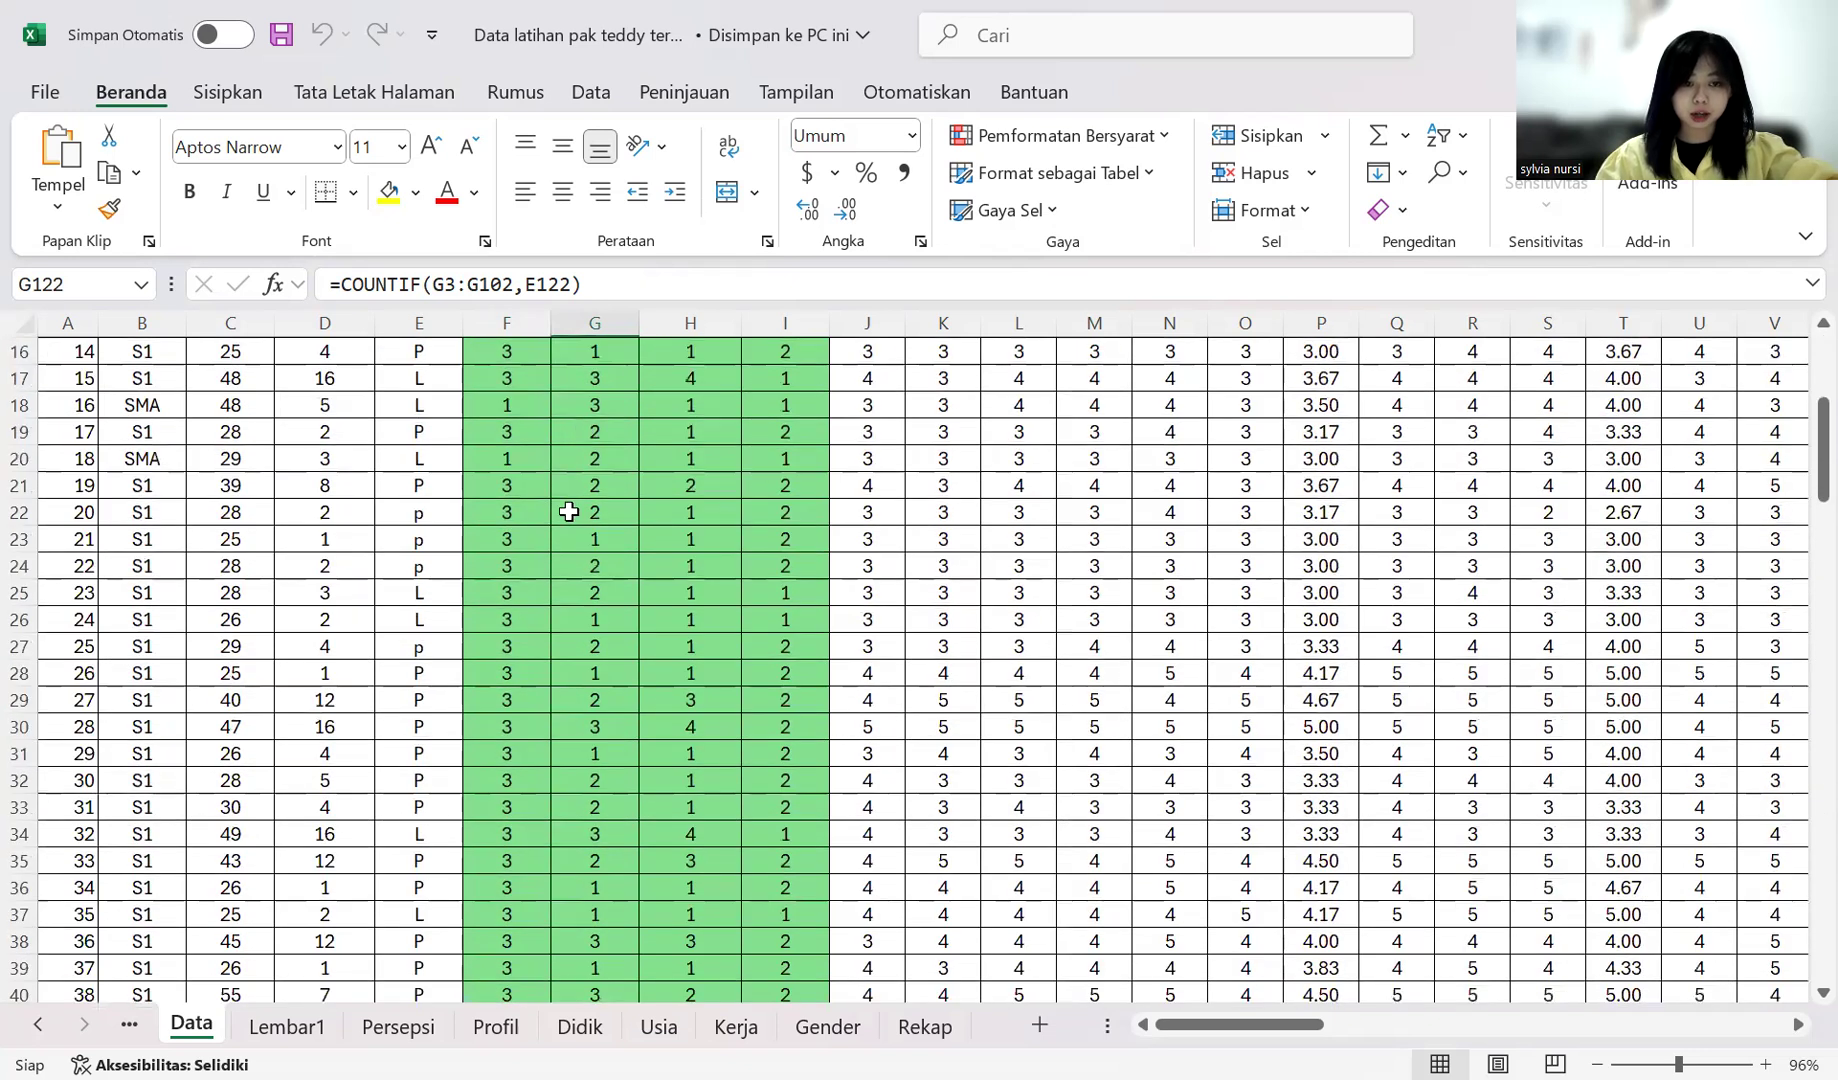
scroll(568, 511, down, 20)
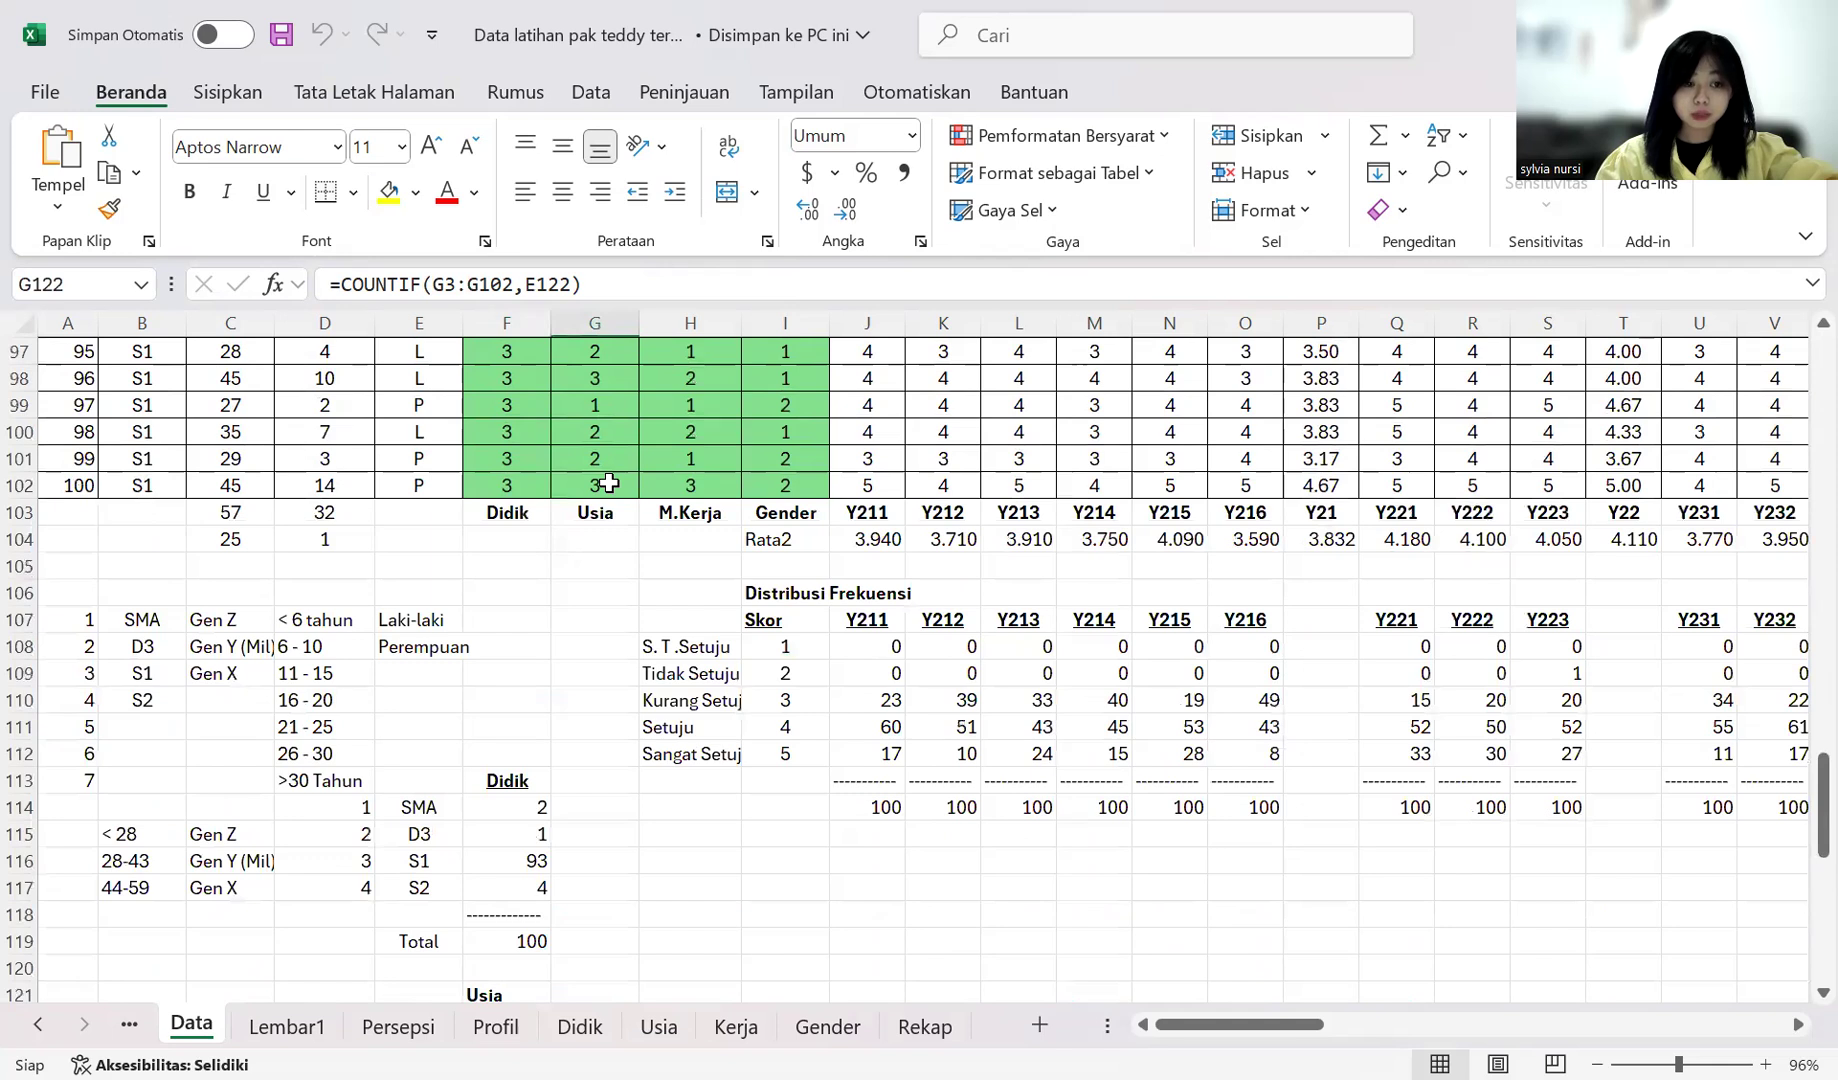
click(609, 484)
click(522, 808)
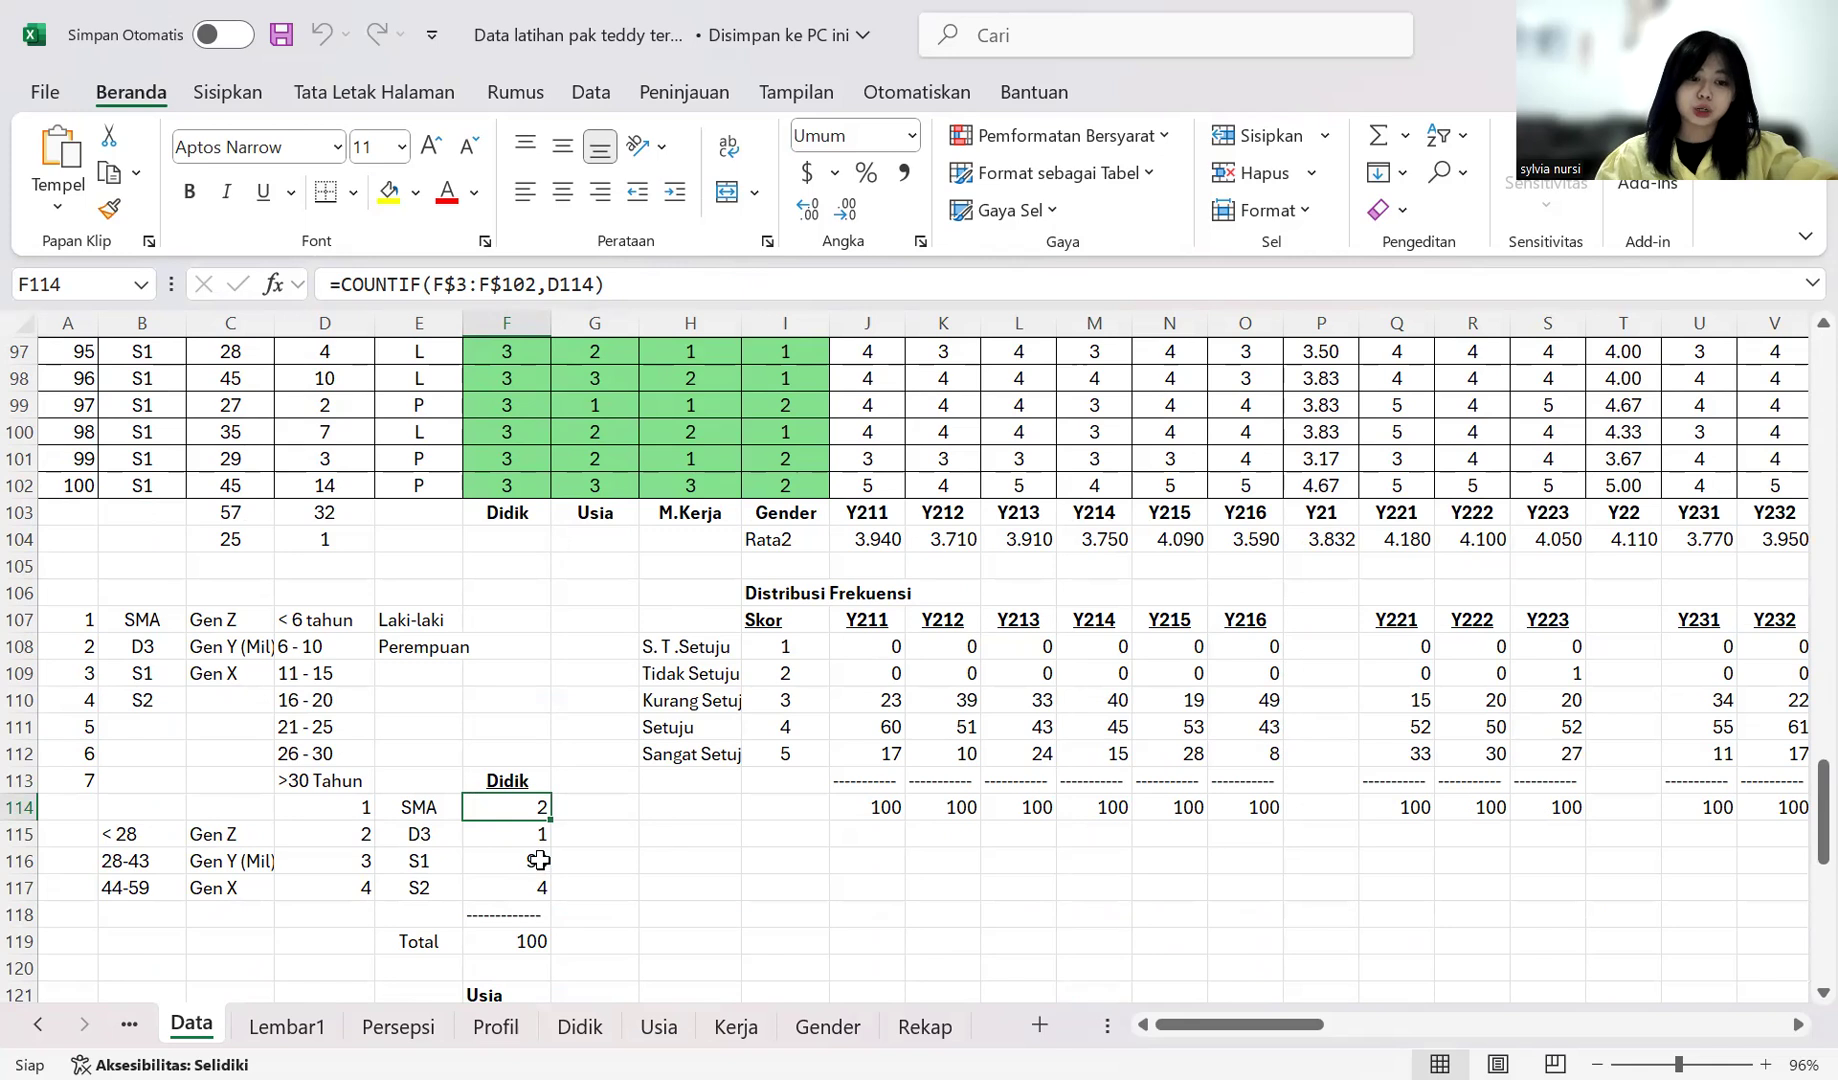
scroll(522, 885, down, 1)
scroll(511, 779, down, 2)
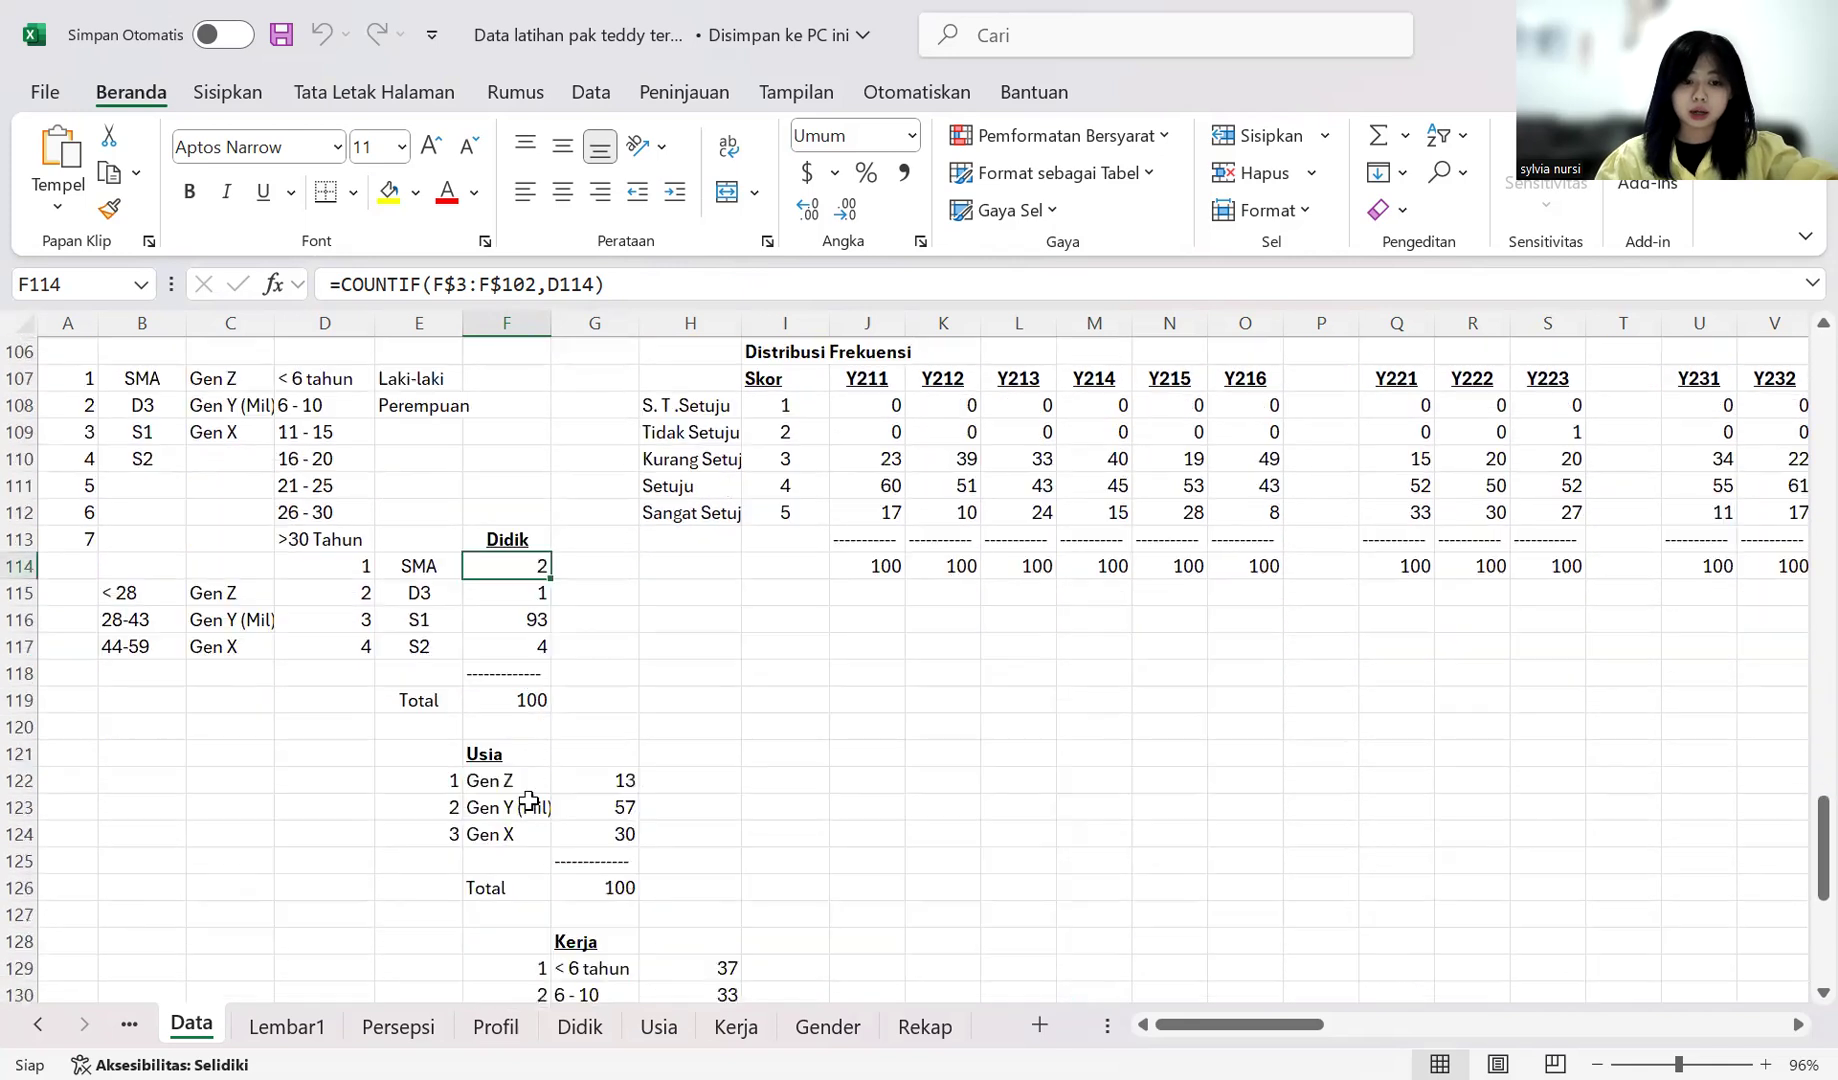
click(614, 779)
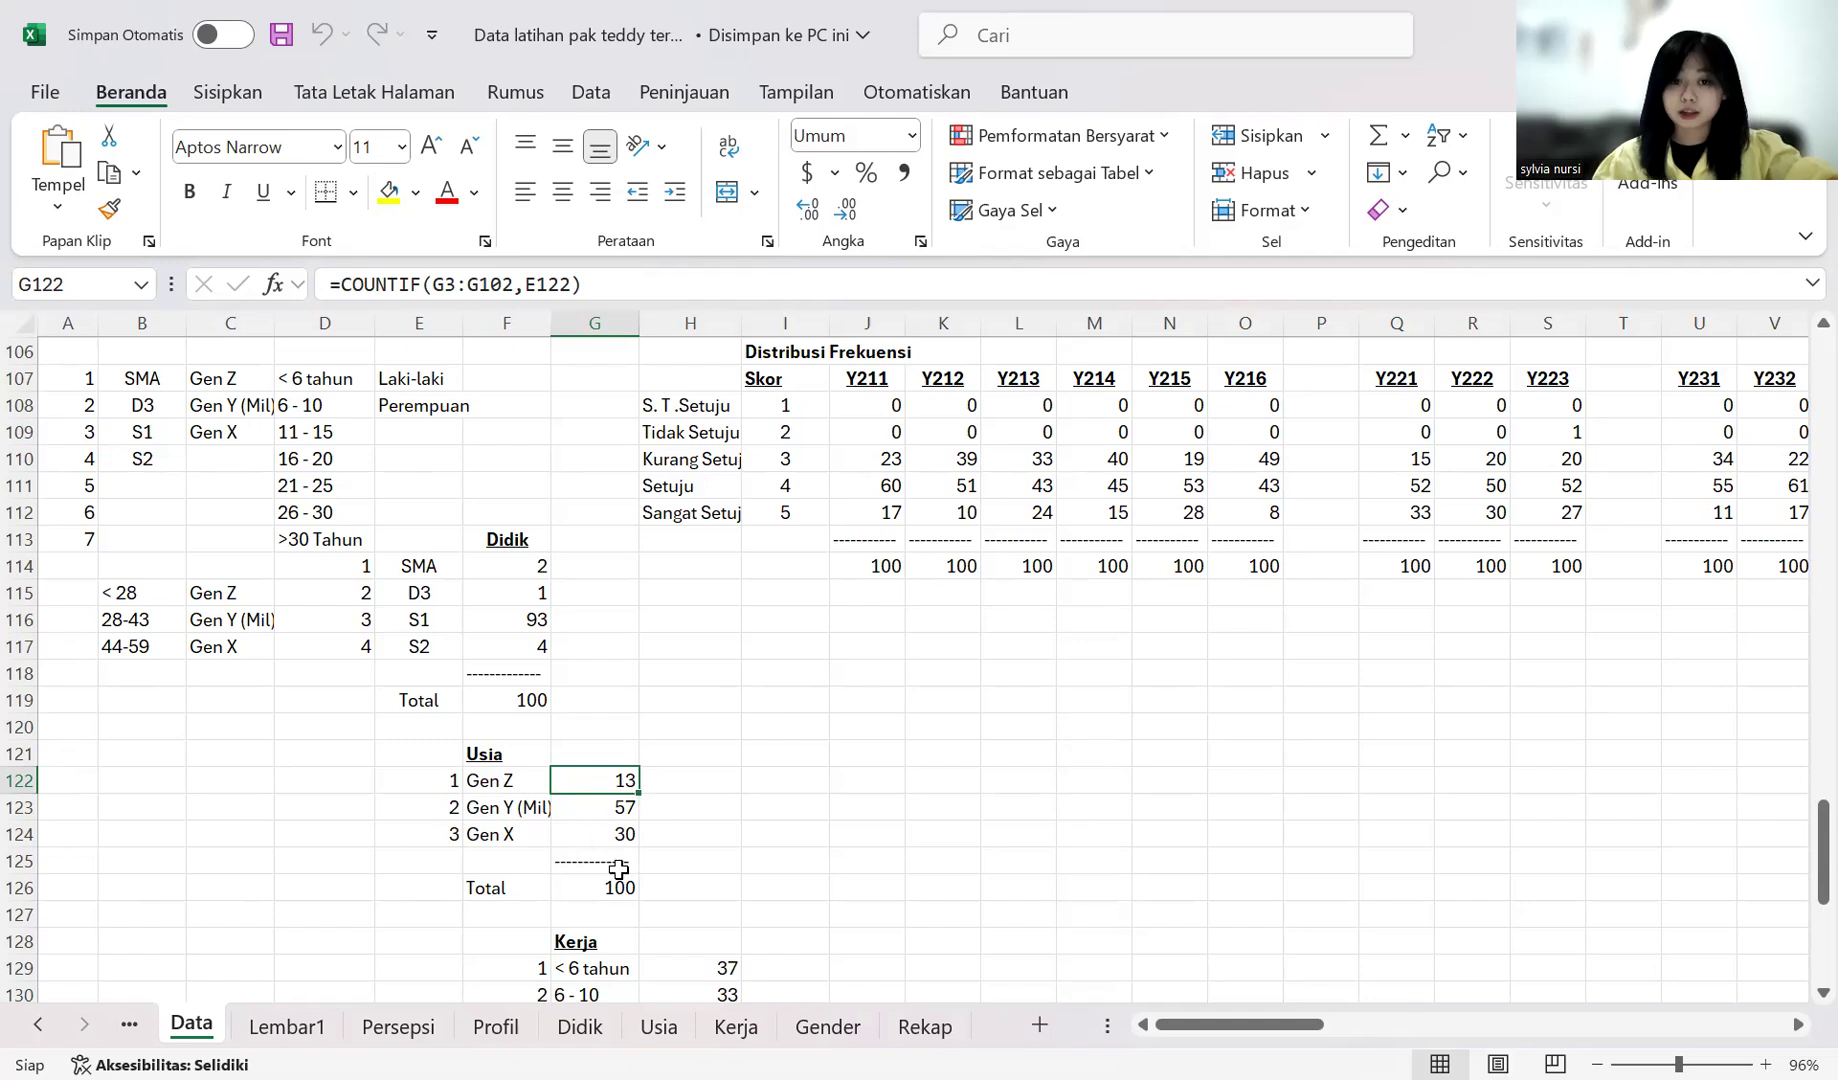
Step: Examine the Kerja frequency table's COUNTIF formula in H129, tracing its range from H3 to H102 in the coded M.Kerja column
scroll(531, 830, down, 3)
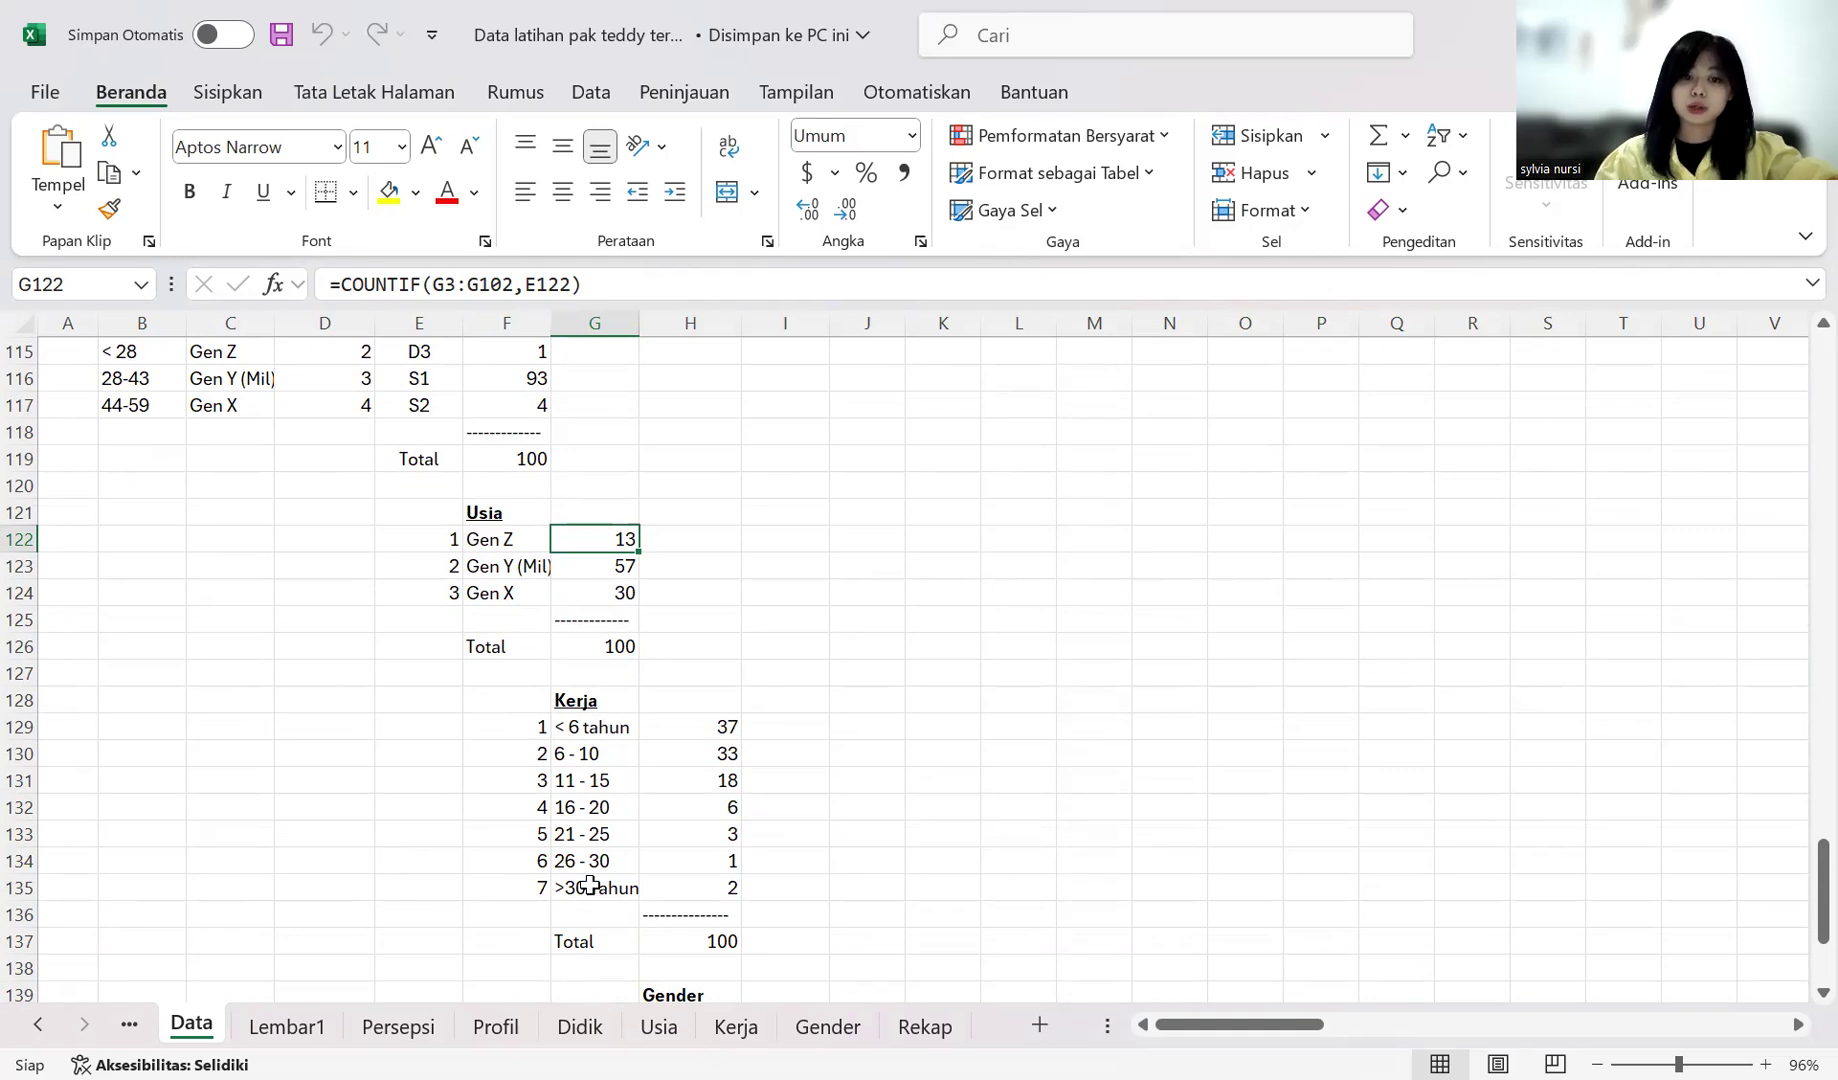
click(700, 731)
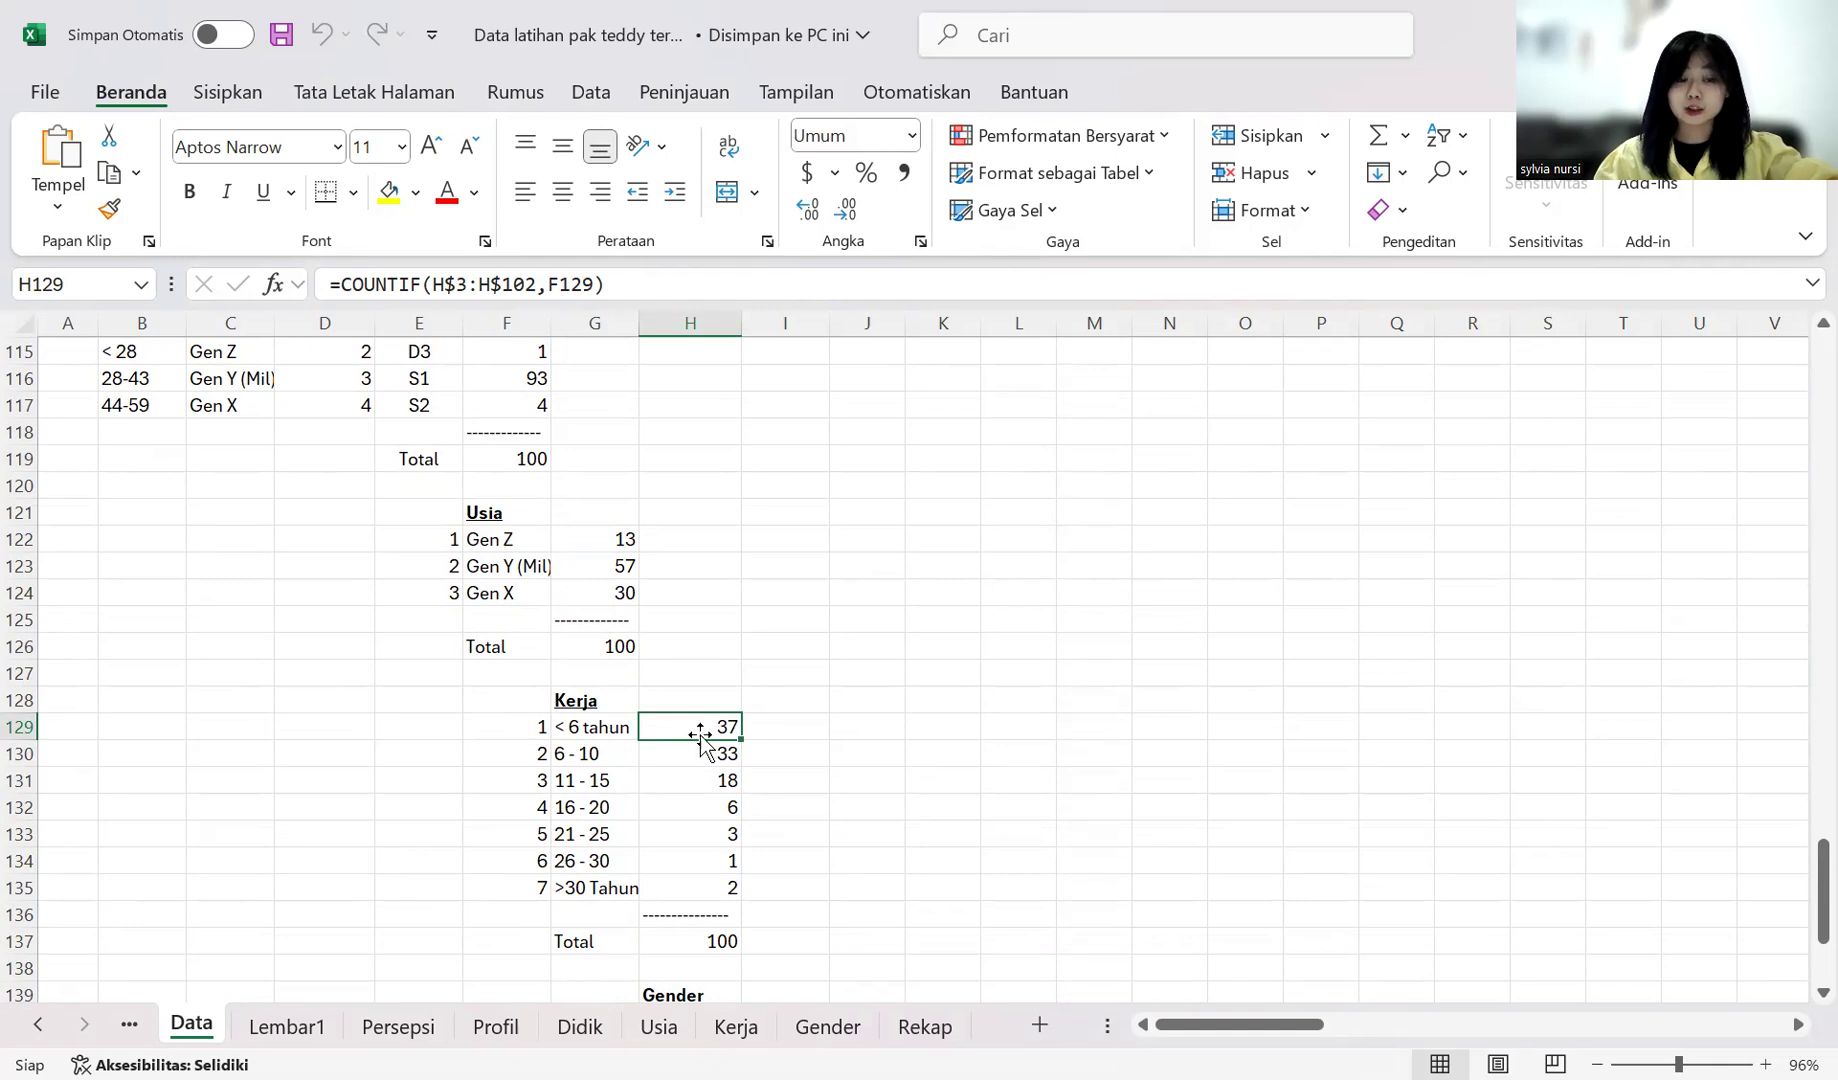
scroll(700, 738, up, 10)
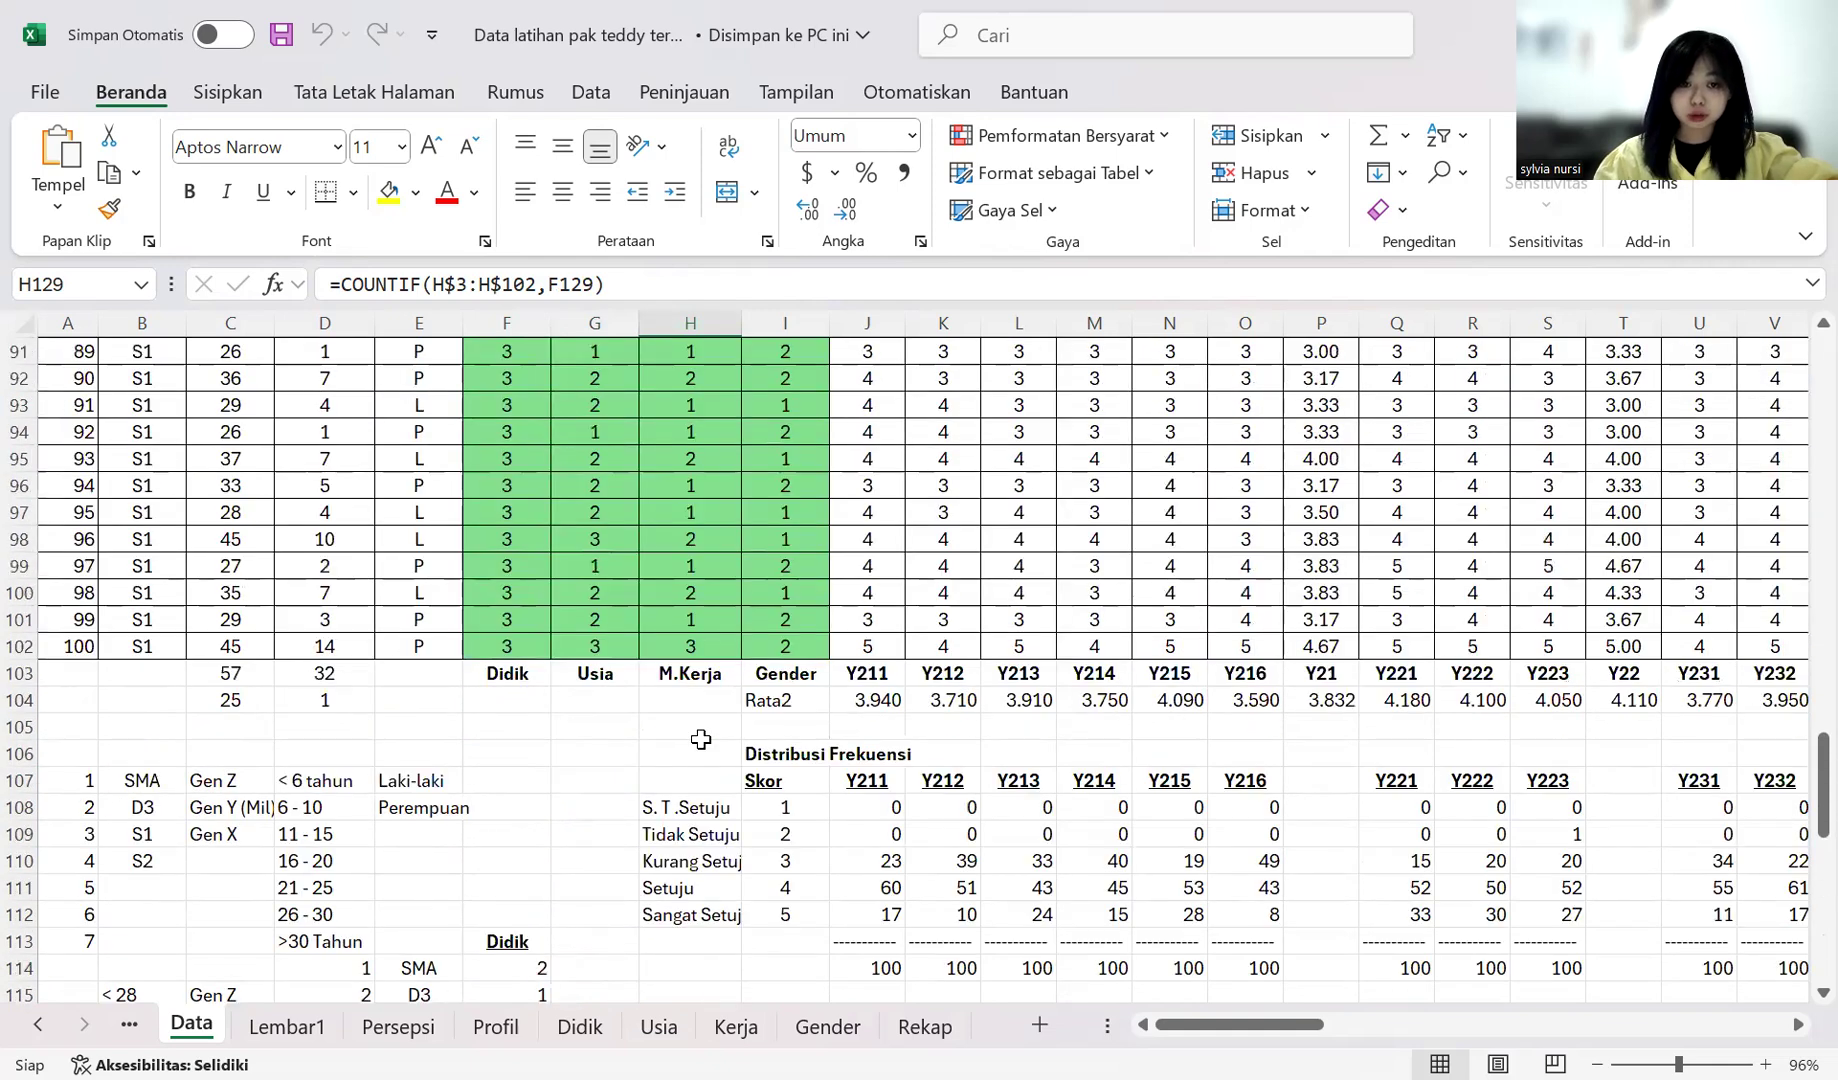
scroll(700, 738, up, 20)
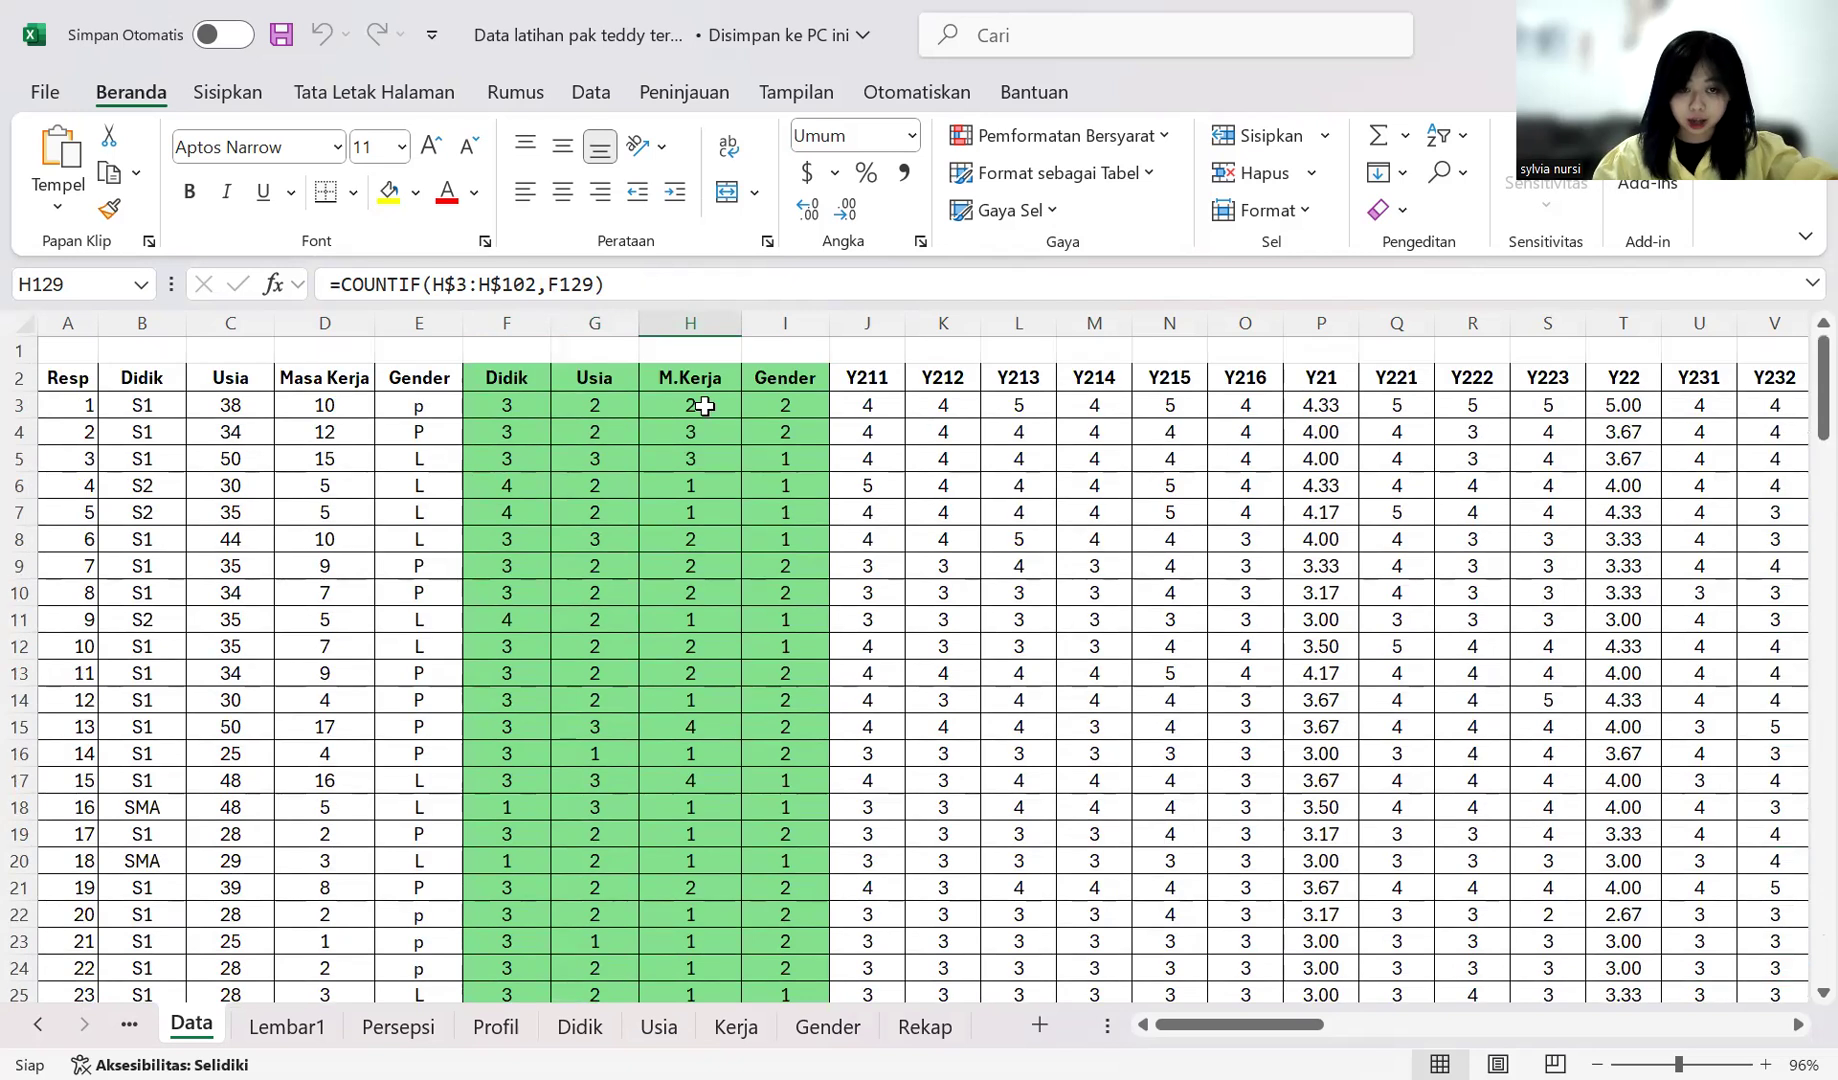
scroll(700, 410, down, 14)
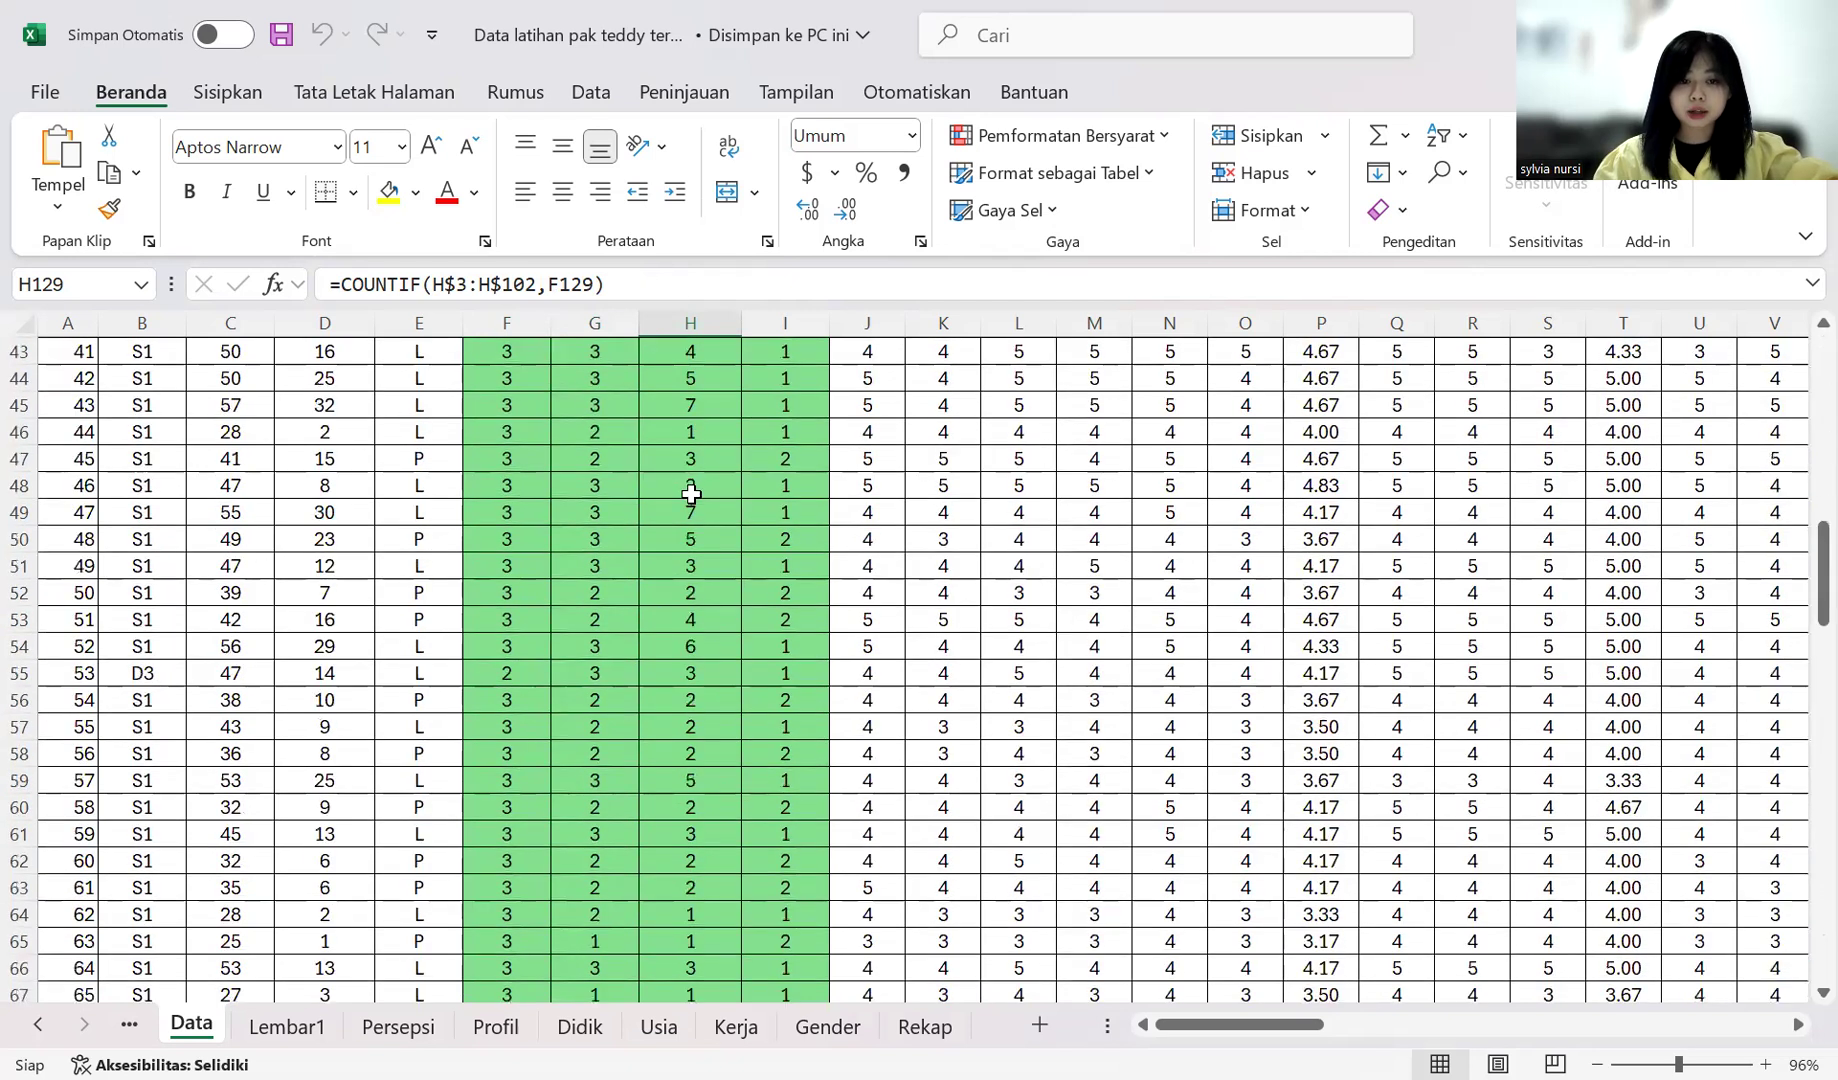
scroll(691, 494, down, 20)
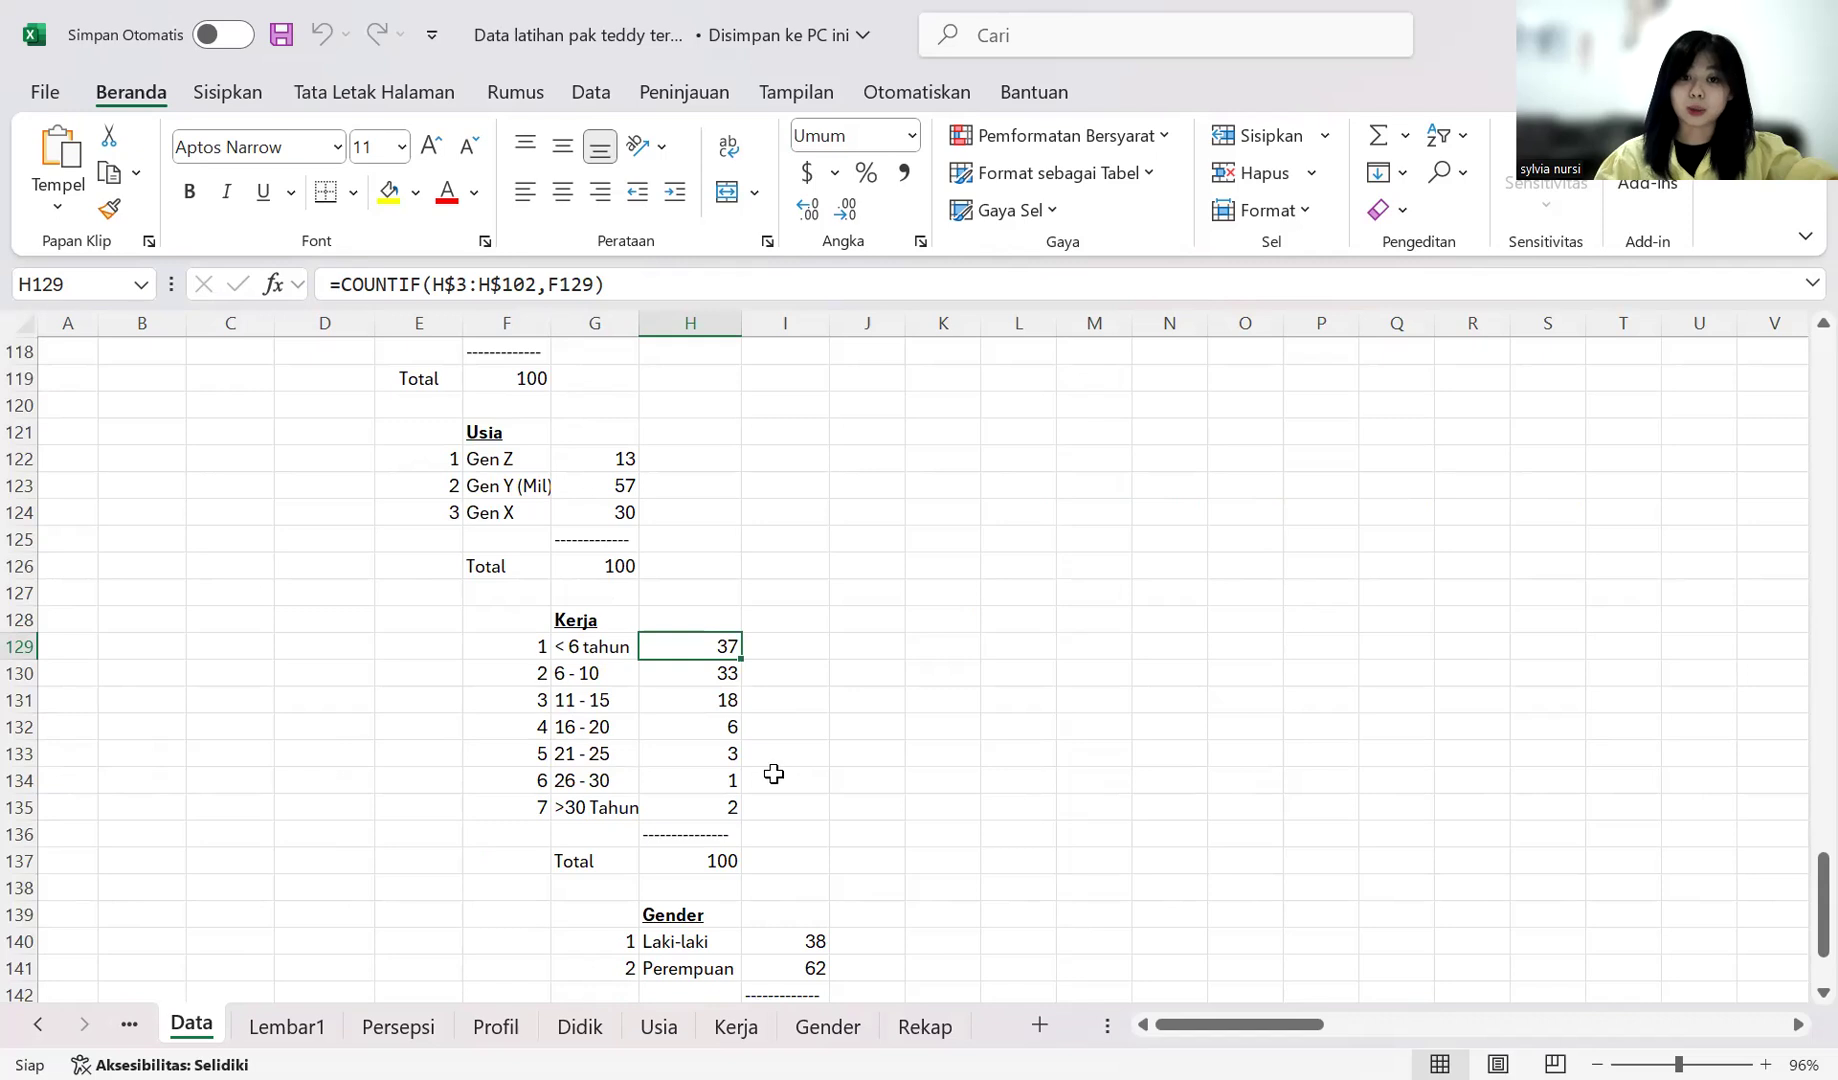
Step: Examine the Gender frequency table's COUNTIF formula in I140, tracing its range from I3 to I102 in the coded Gender column
scroll(716, 724, down, 1)
scroll(728, 712, down, 2)
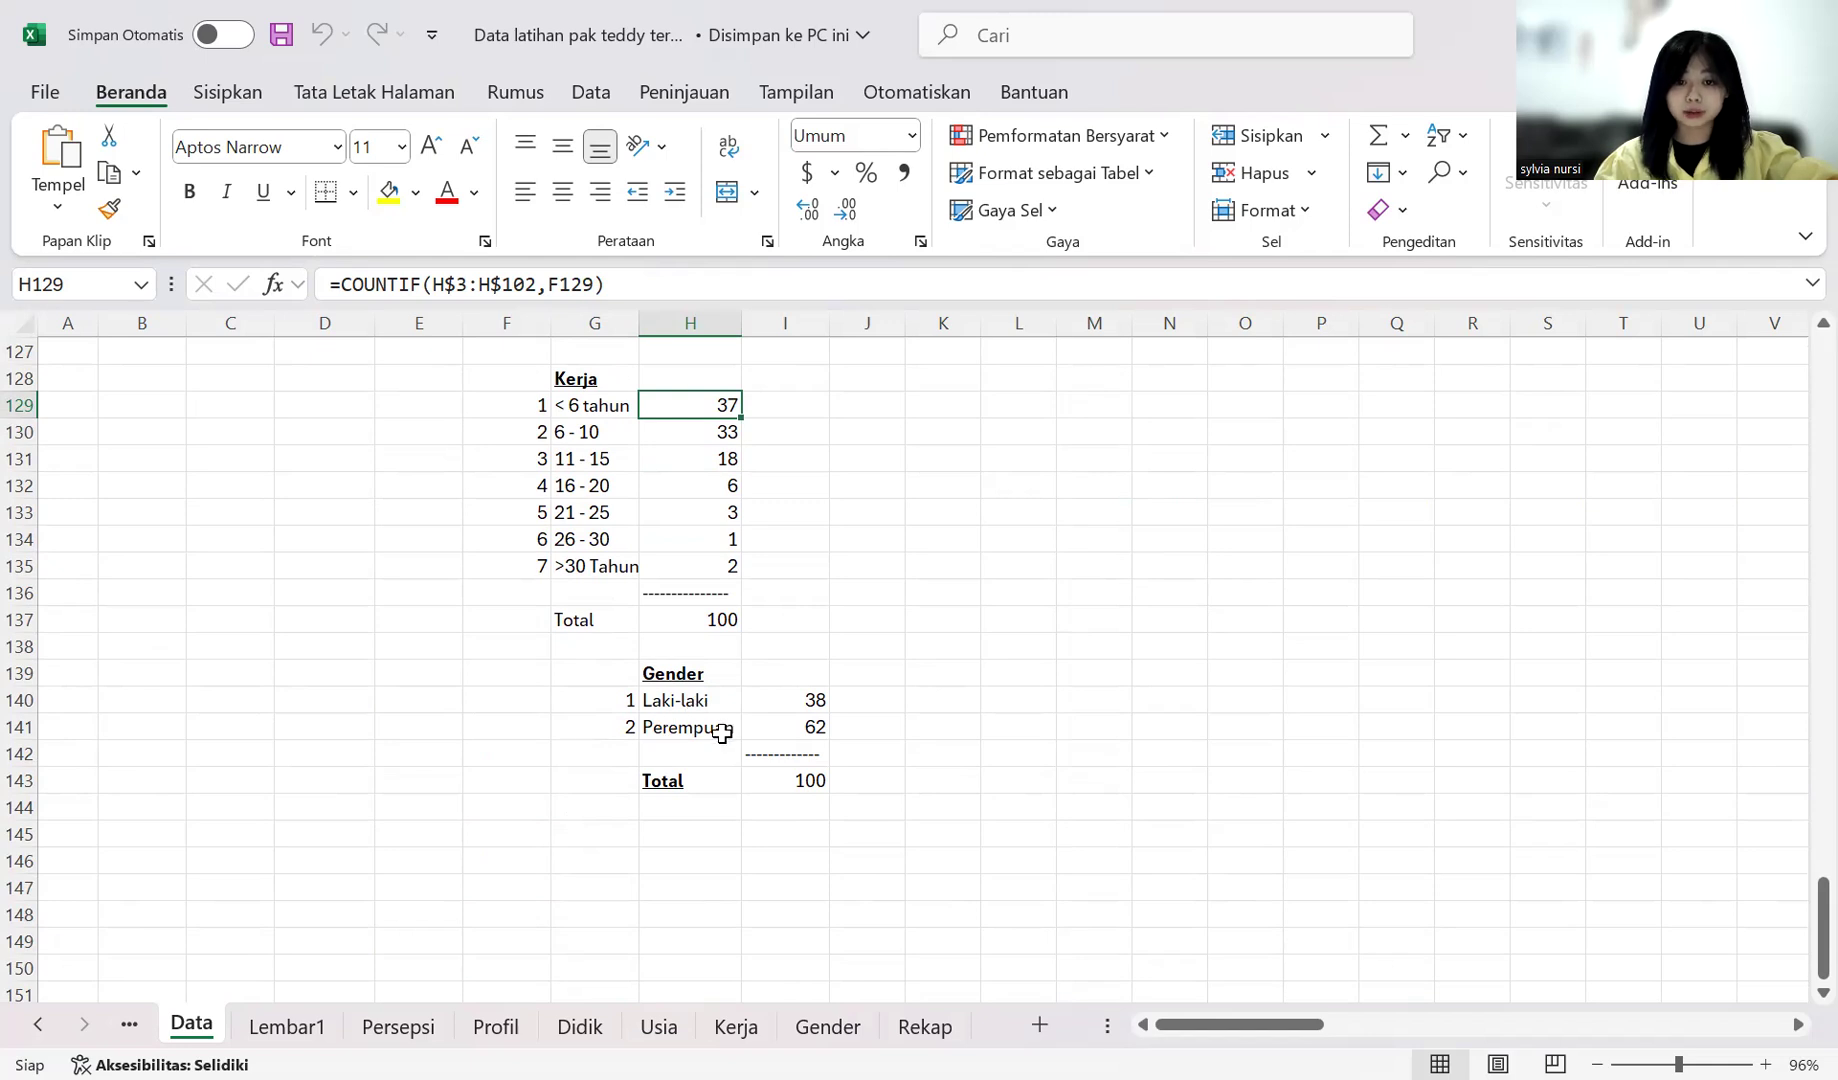
click(815, 697)
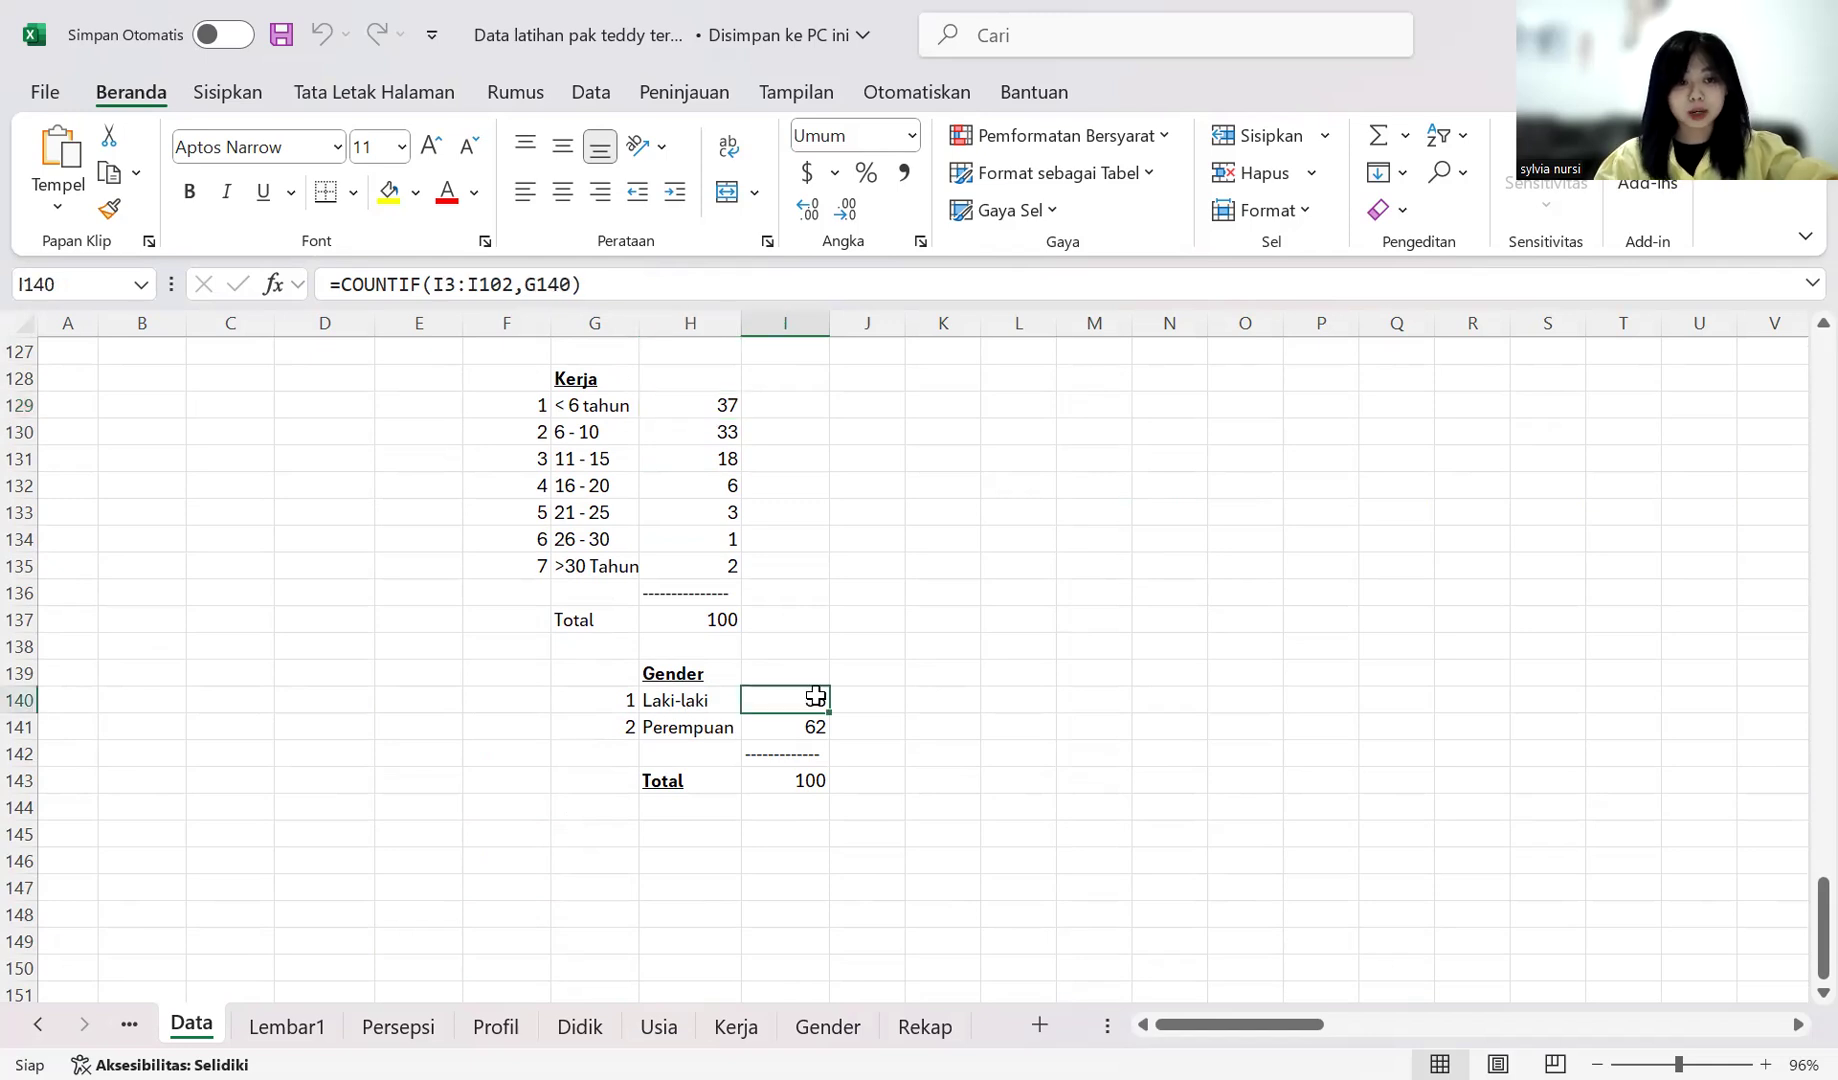
scroll(815, 697, up, 20)
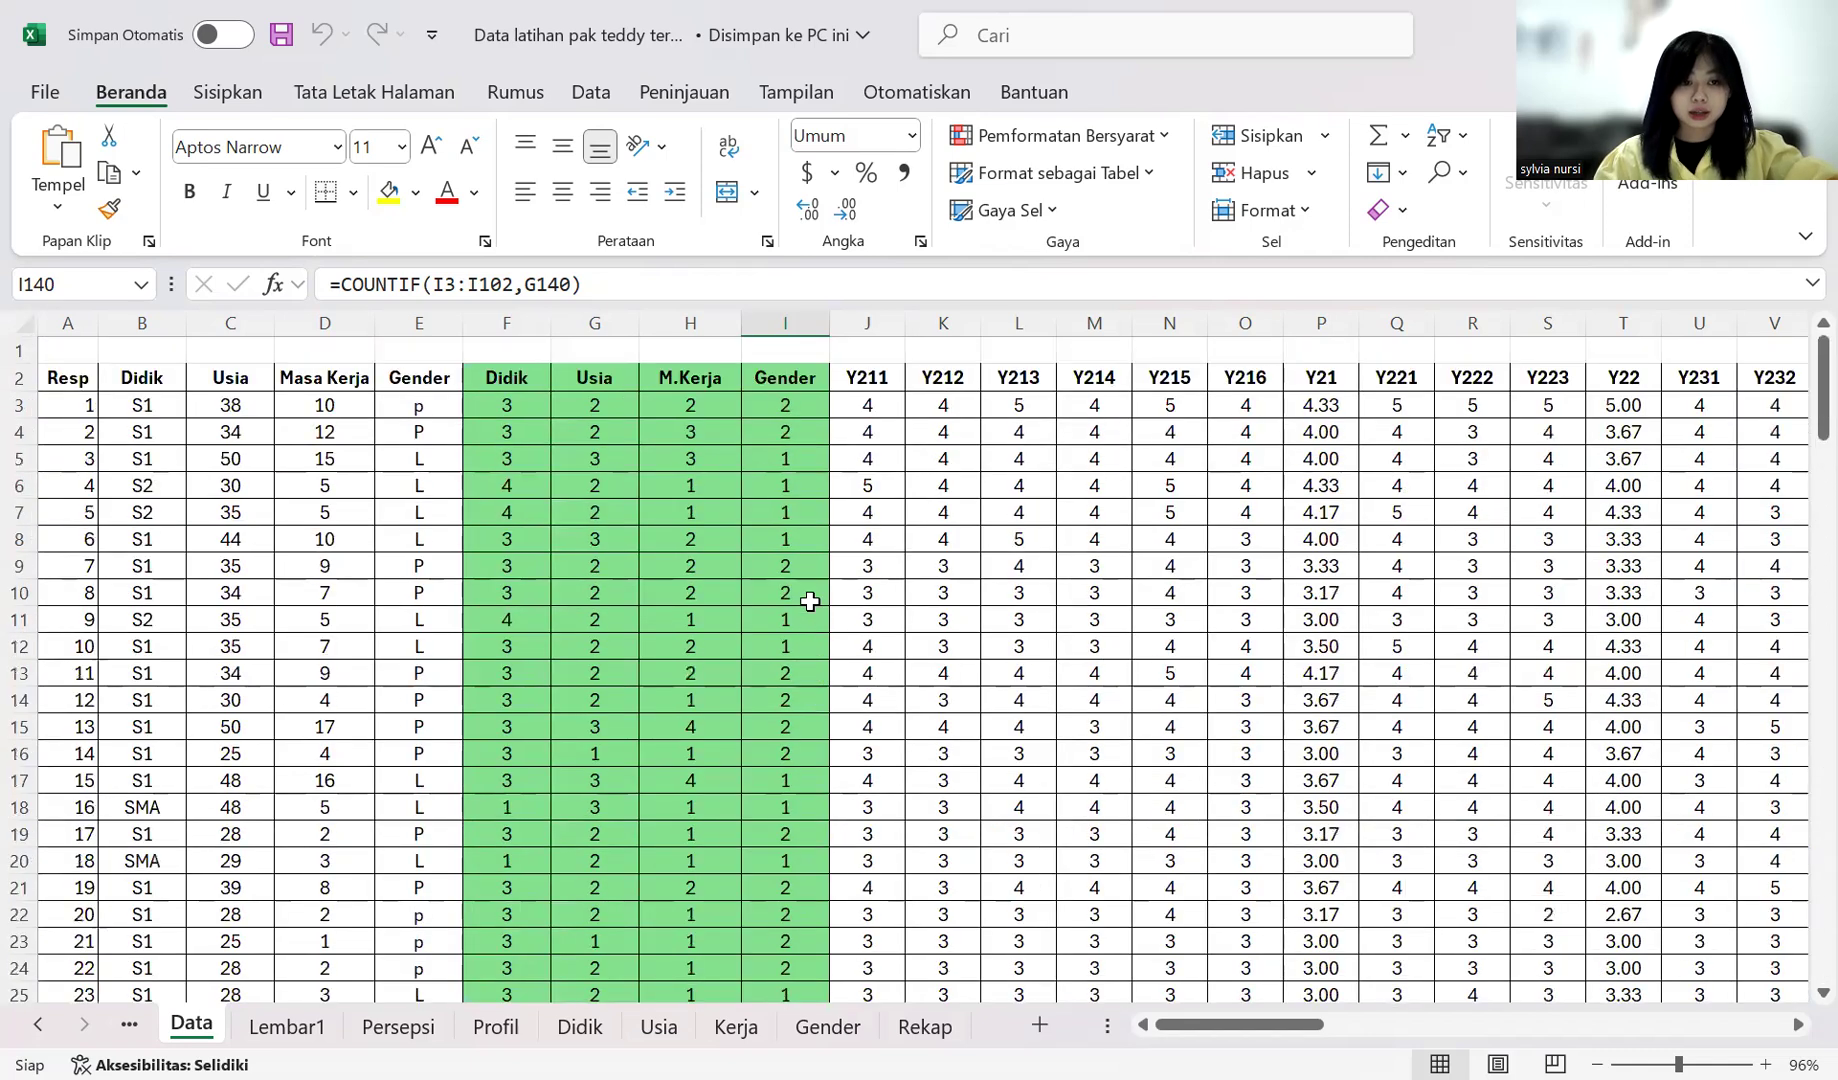
scroll(805, 605, down, 1)
scroll(801, 607, down, 20)
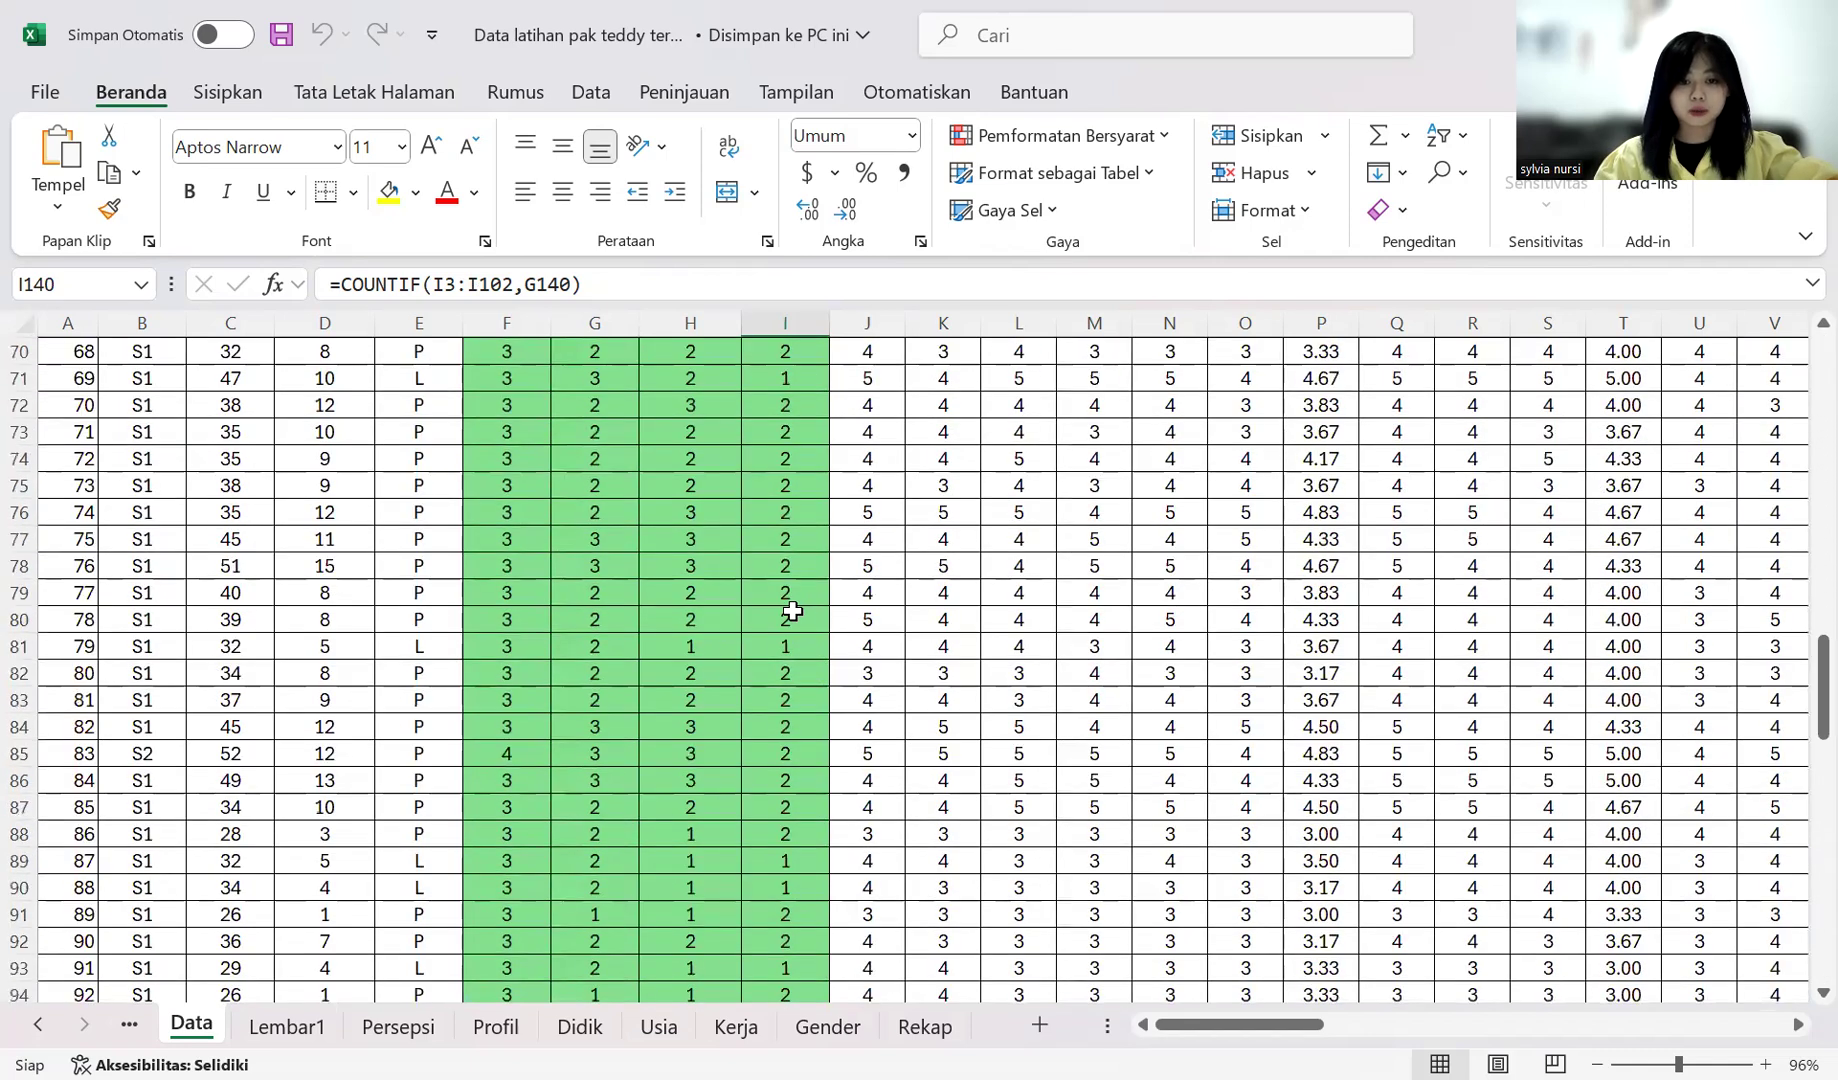
scroll(792, 611, down, 9)
scroll(790, 523, up, 1)
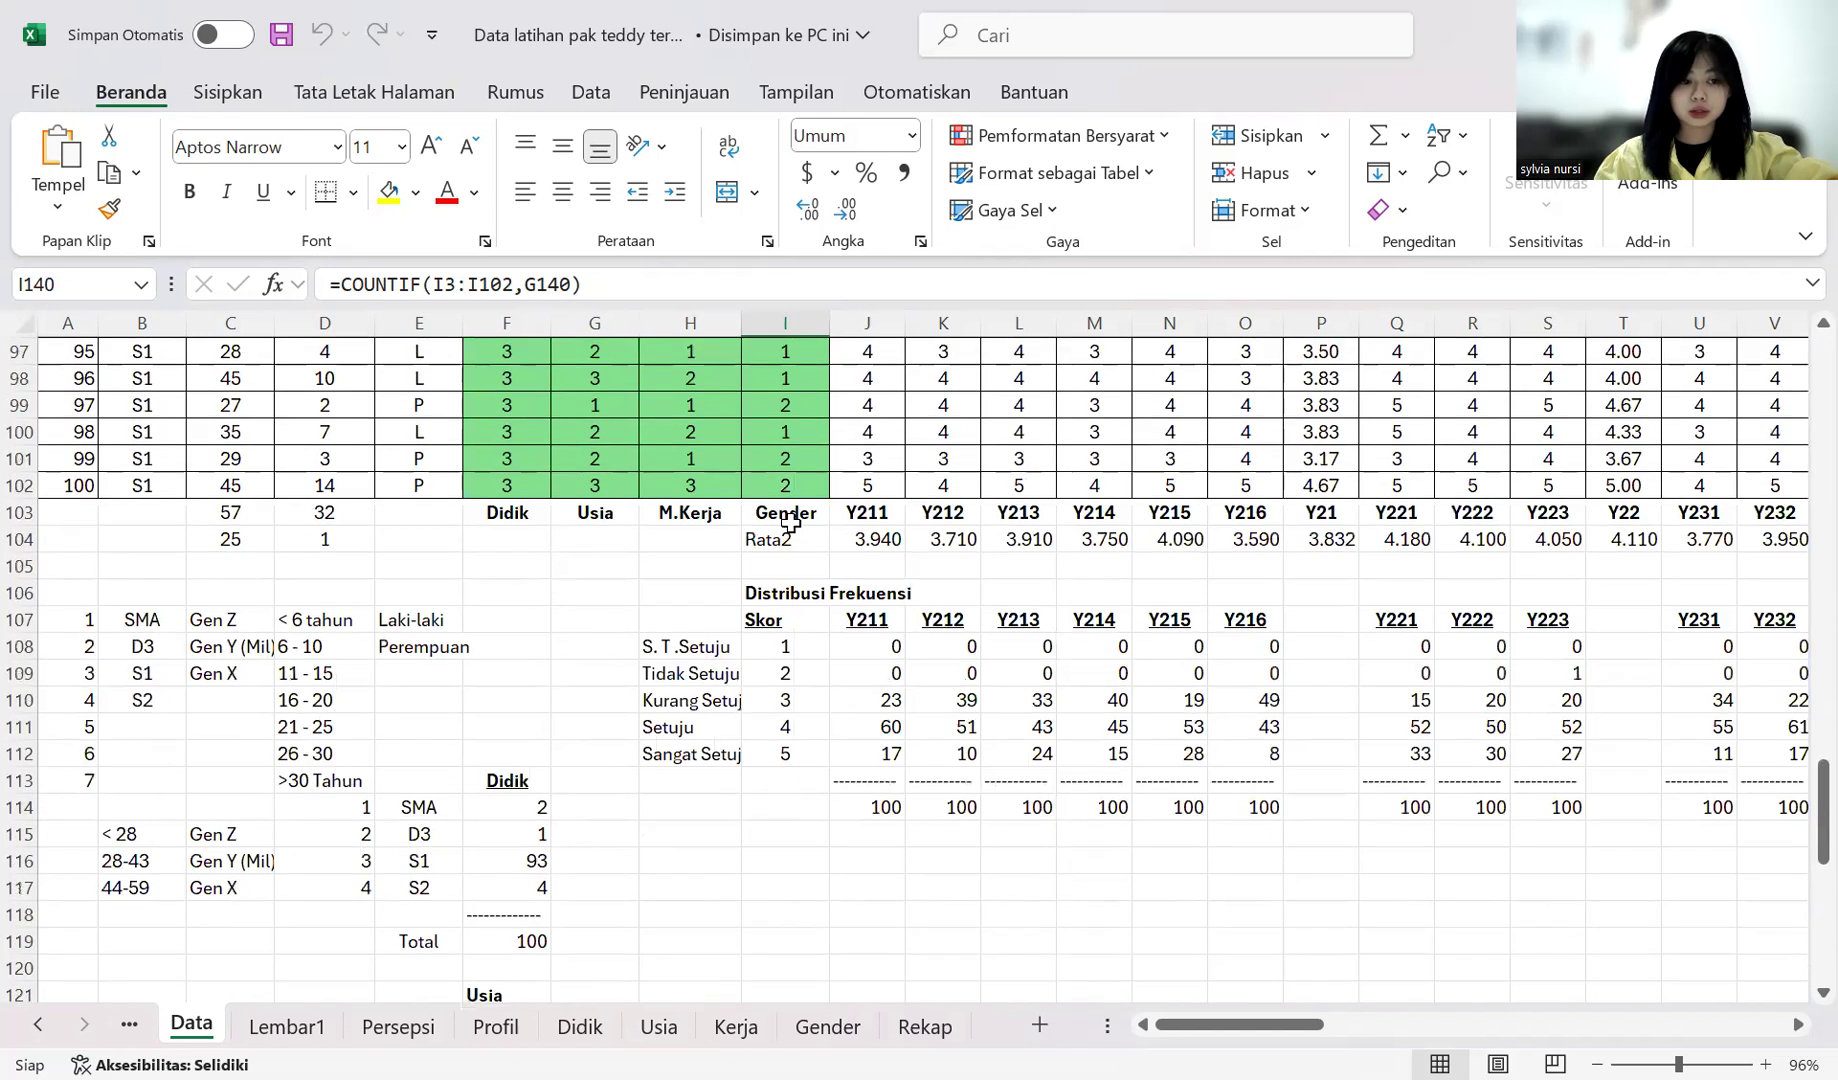
scroll(786, 521, down, 10)
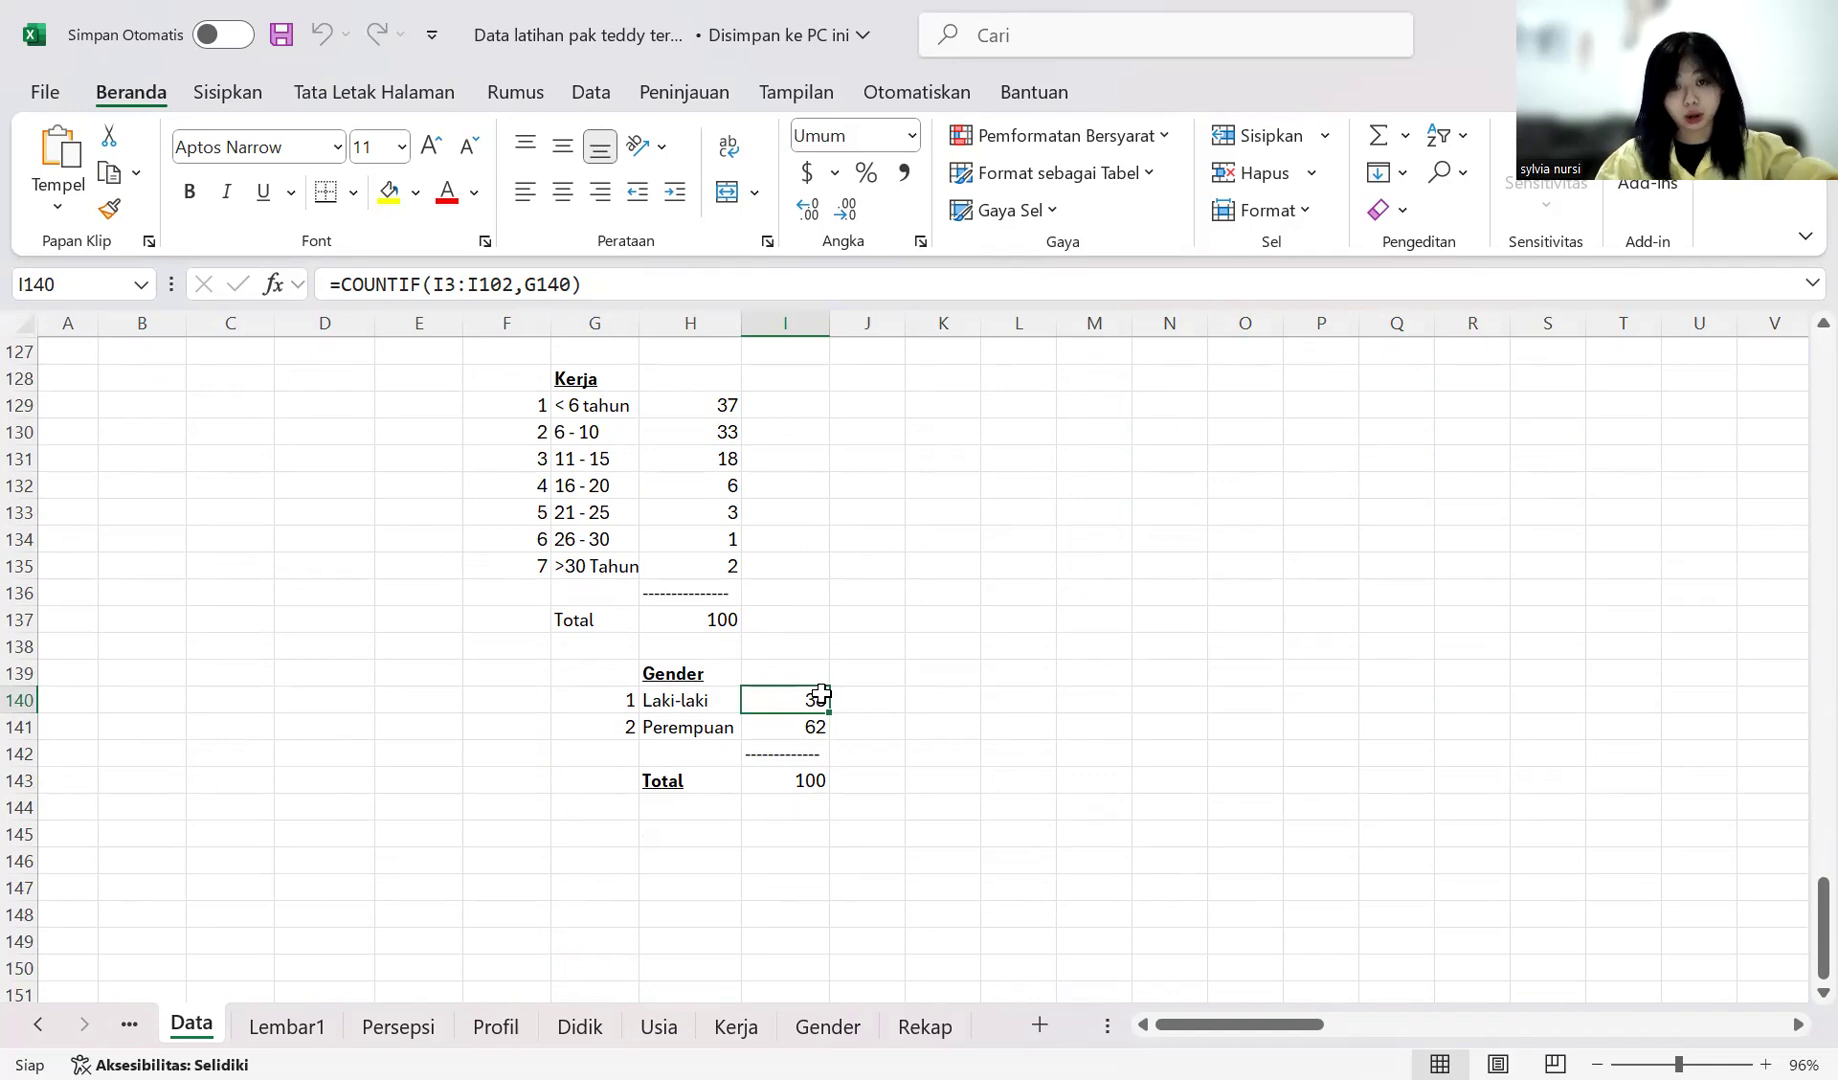
Step: Examine the Rata2 row's AVERAGE formula for Y211 in J104, tracing its range from J3 to J102 through the responses
scroll(705, 672, up, 4)
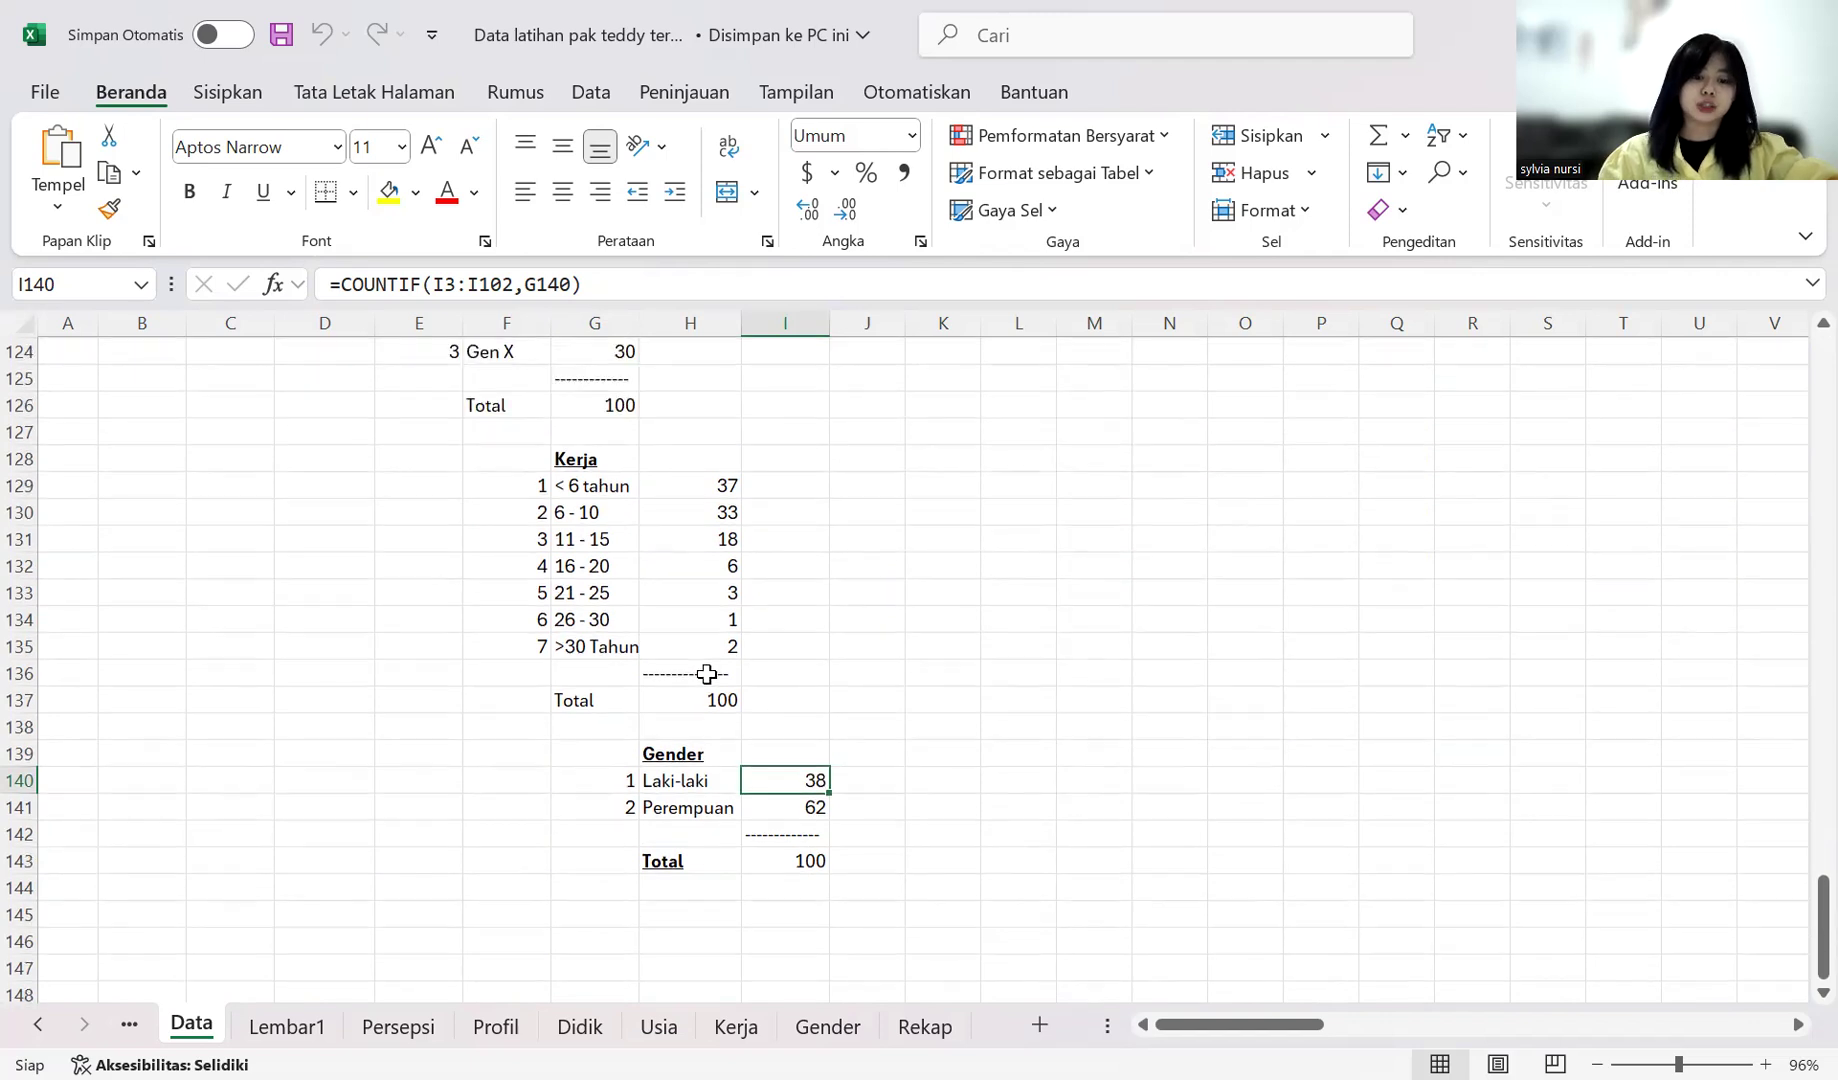
scroll(710, 669, up, 5)
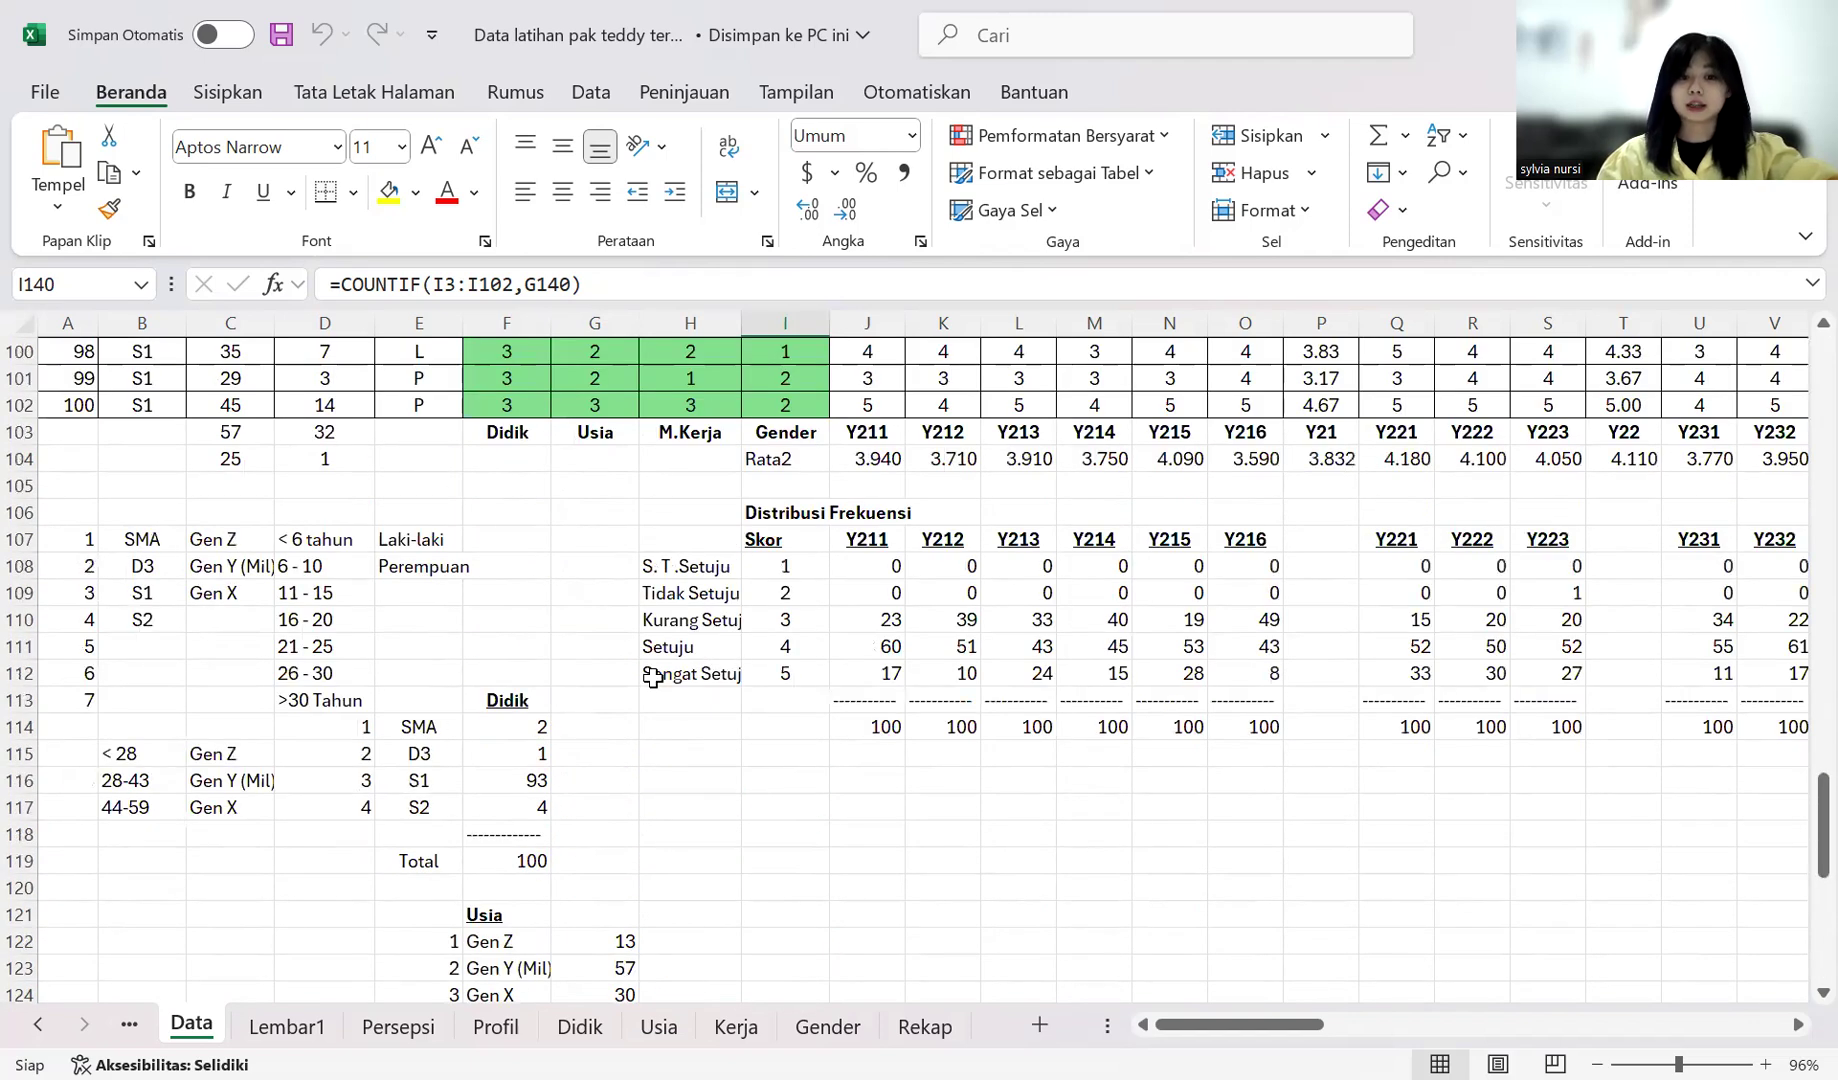
scroll(653, 678, up, 4)
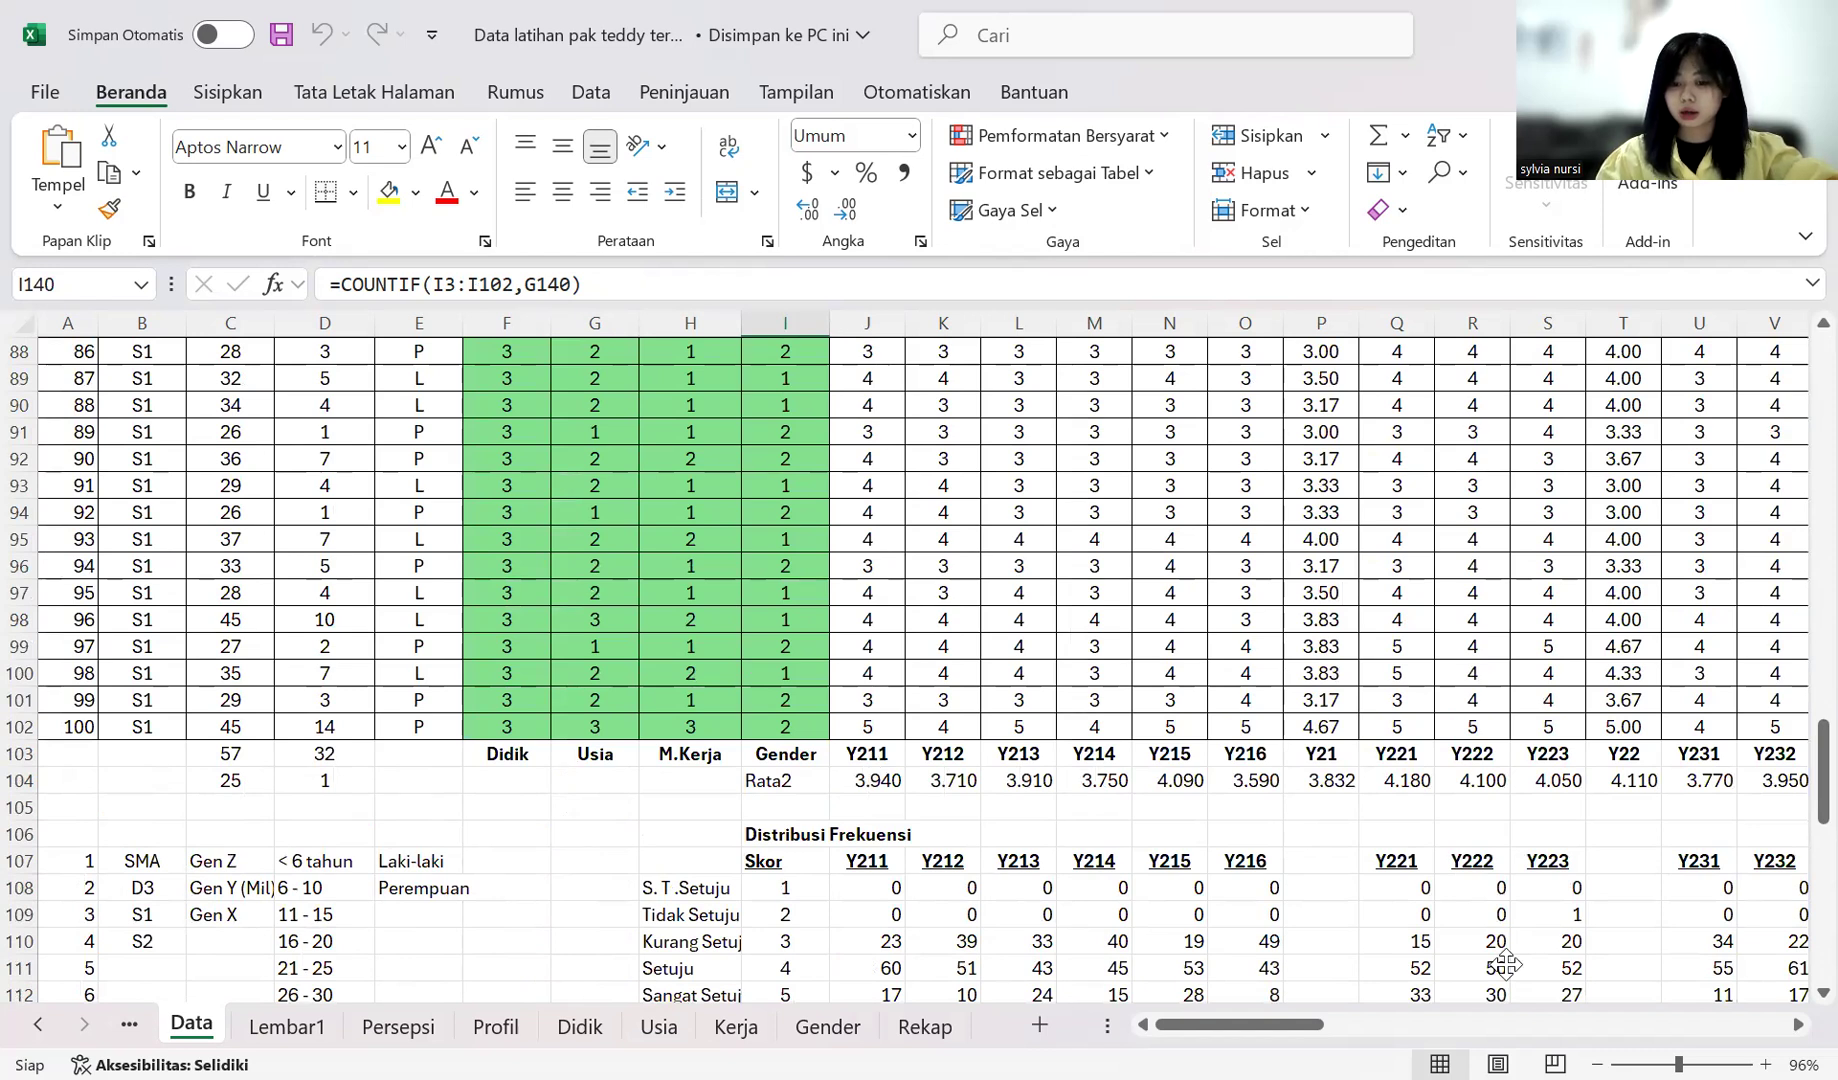
mouse_move(1288, 1033)
mouse_down()
mouse_move(1640, 1012)
mouse_move(1318, 1022)
mouse_up()
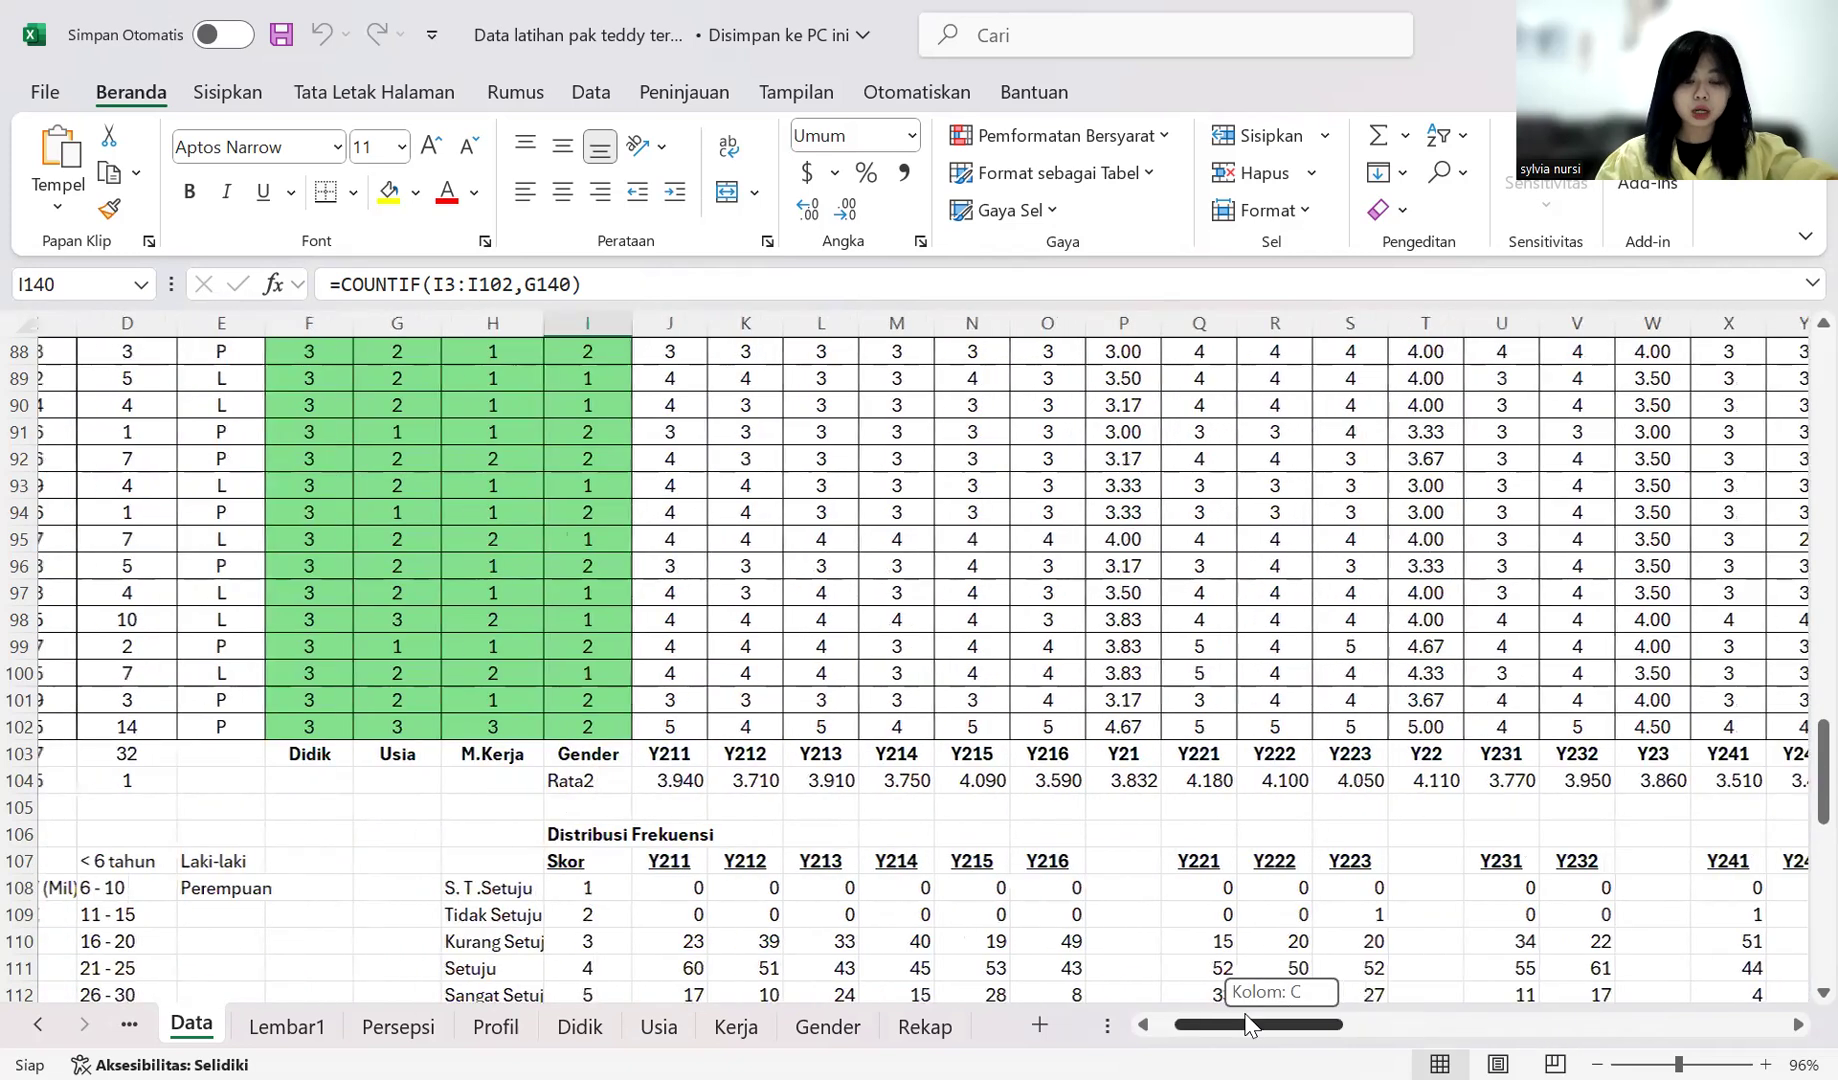
click(640, 781)
click(688, 780)
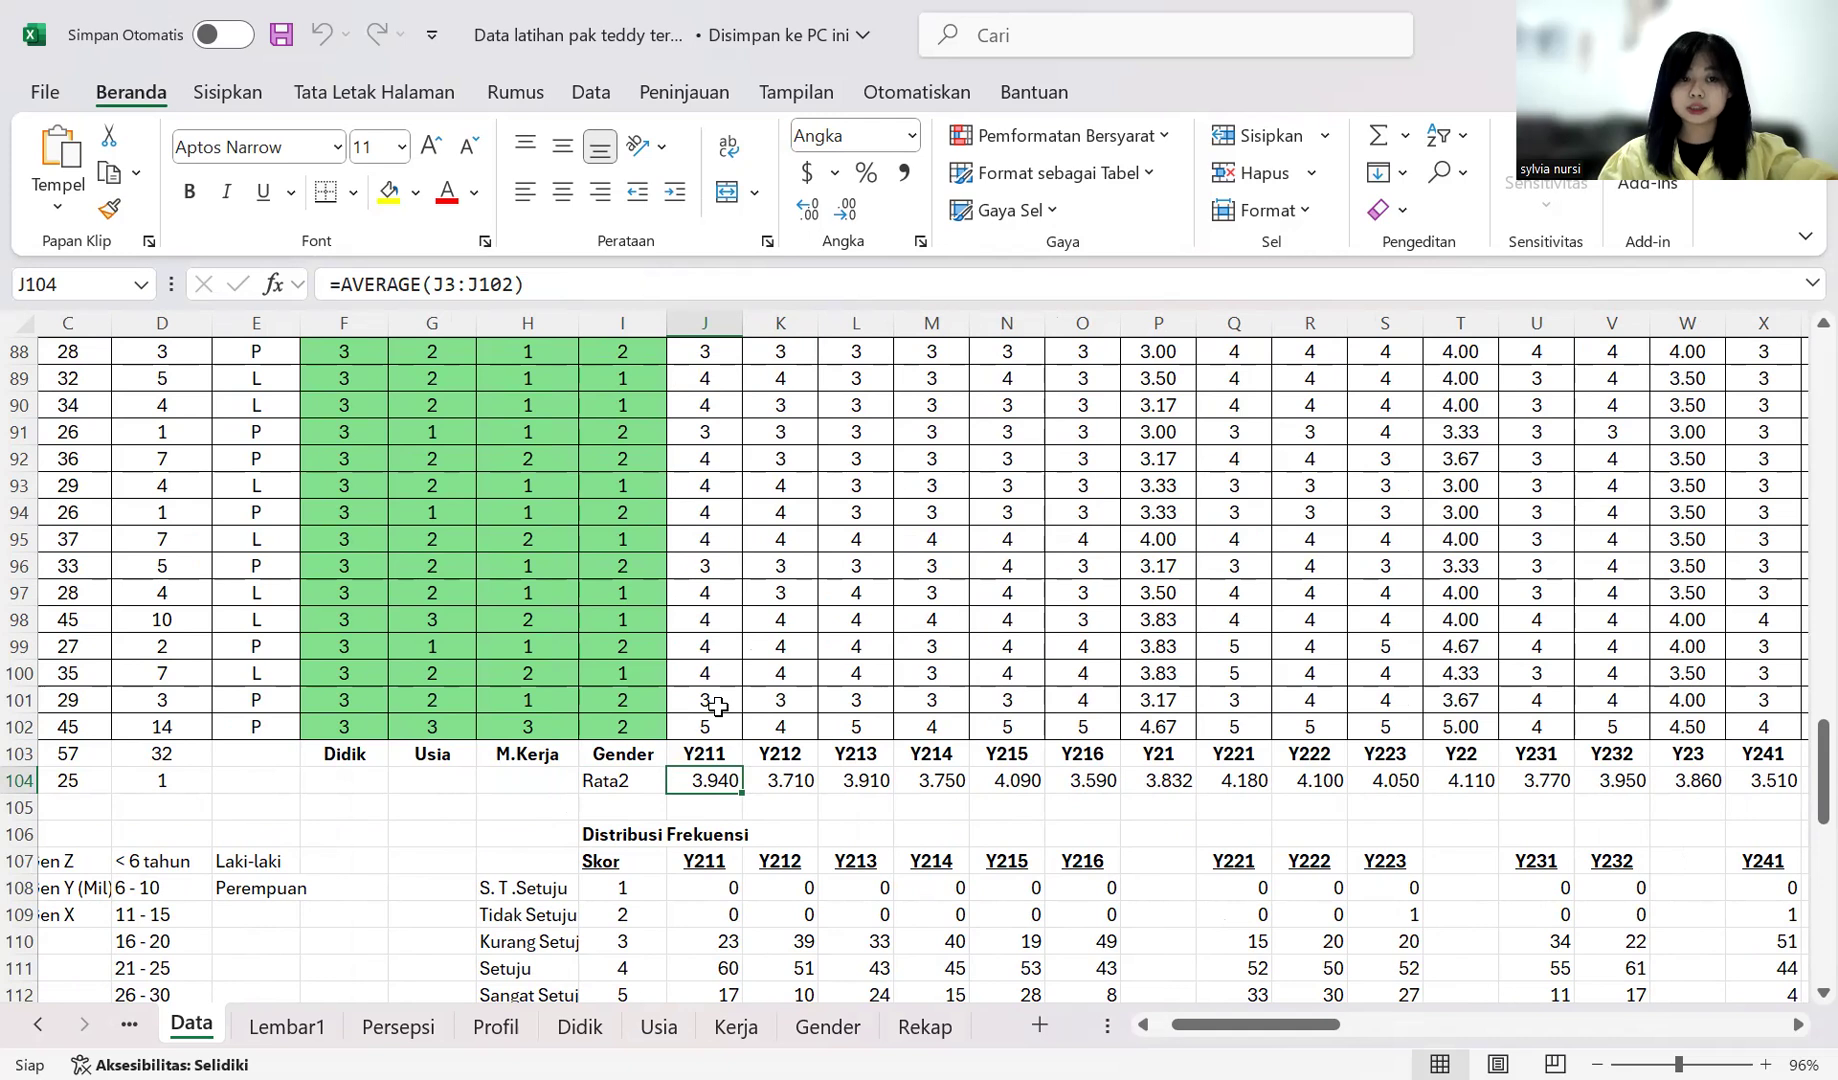
scroll(748, 487, up, 3)
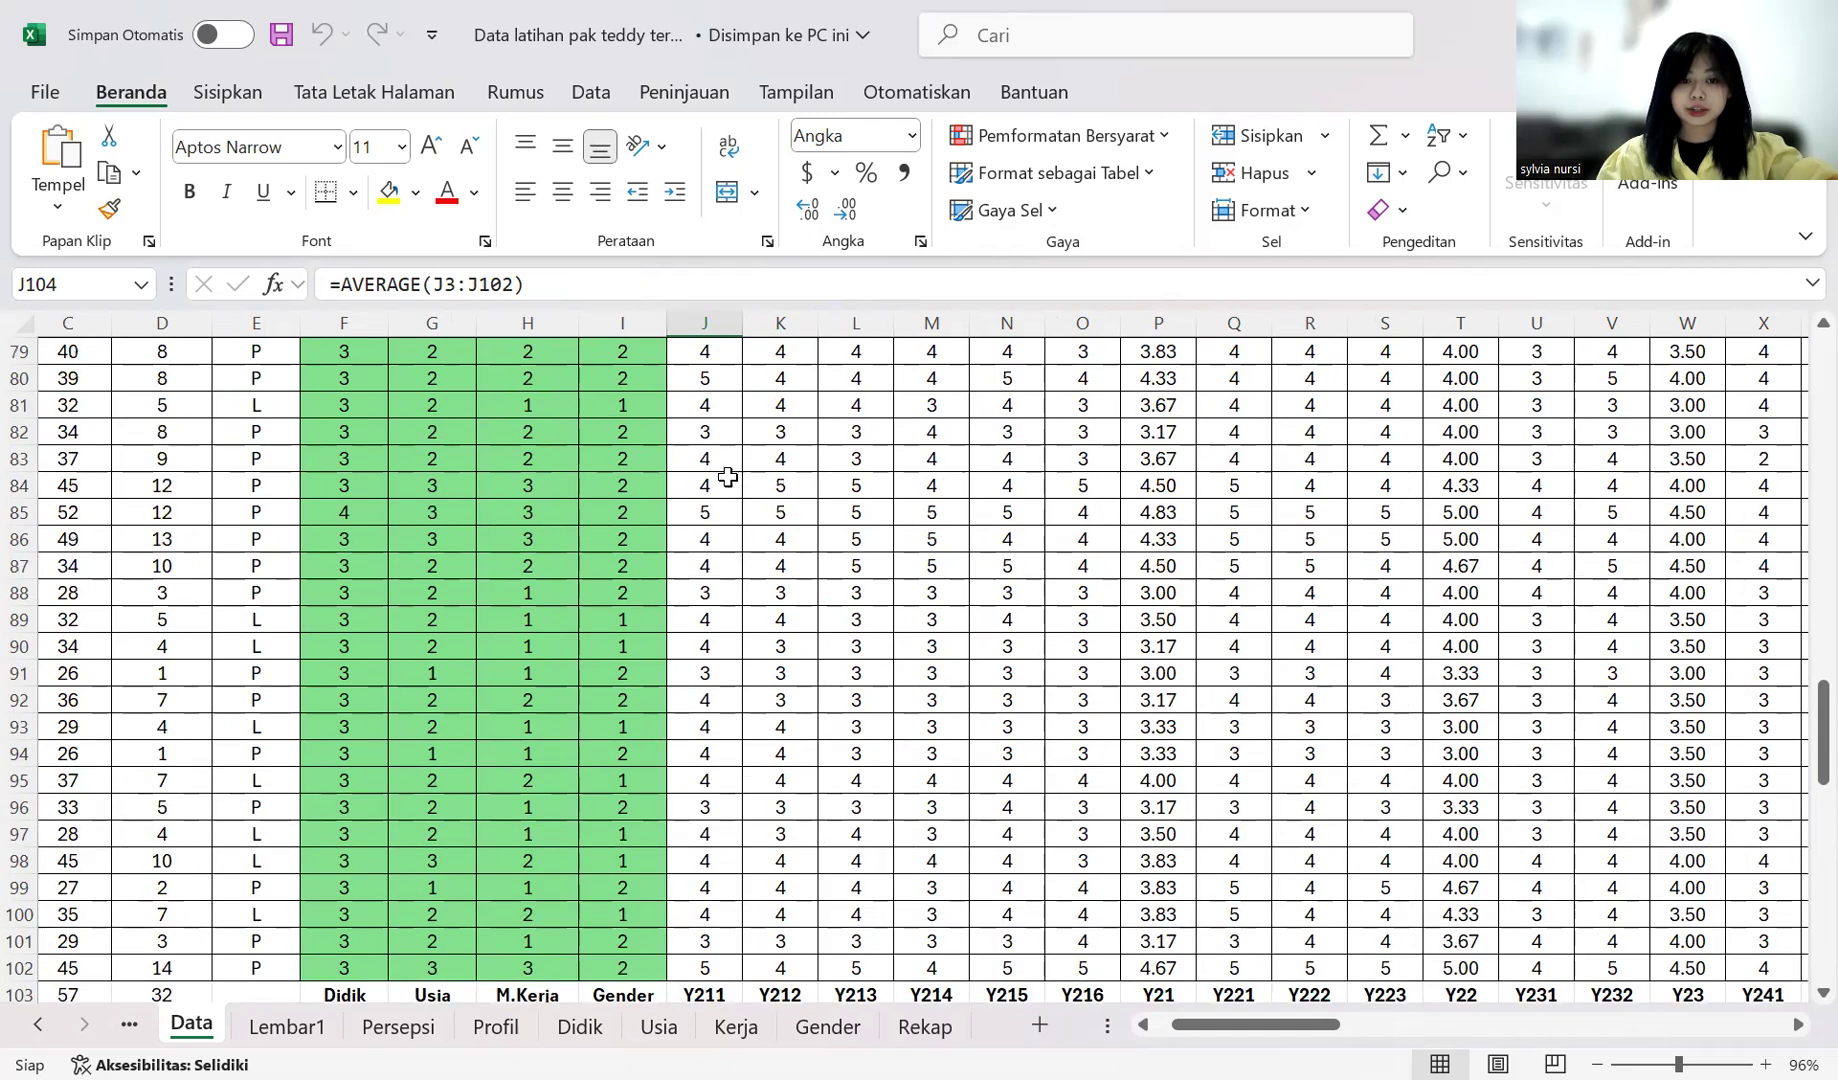
scroll(748, 487, up, 2)
scroll(729, 463, up, 20)
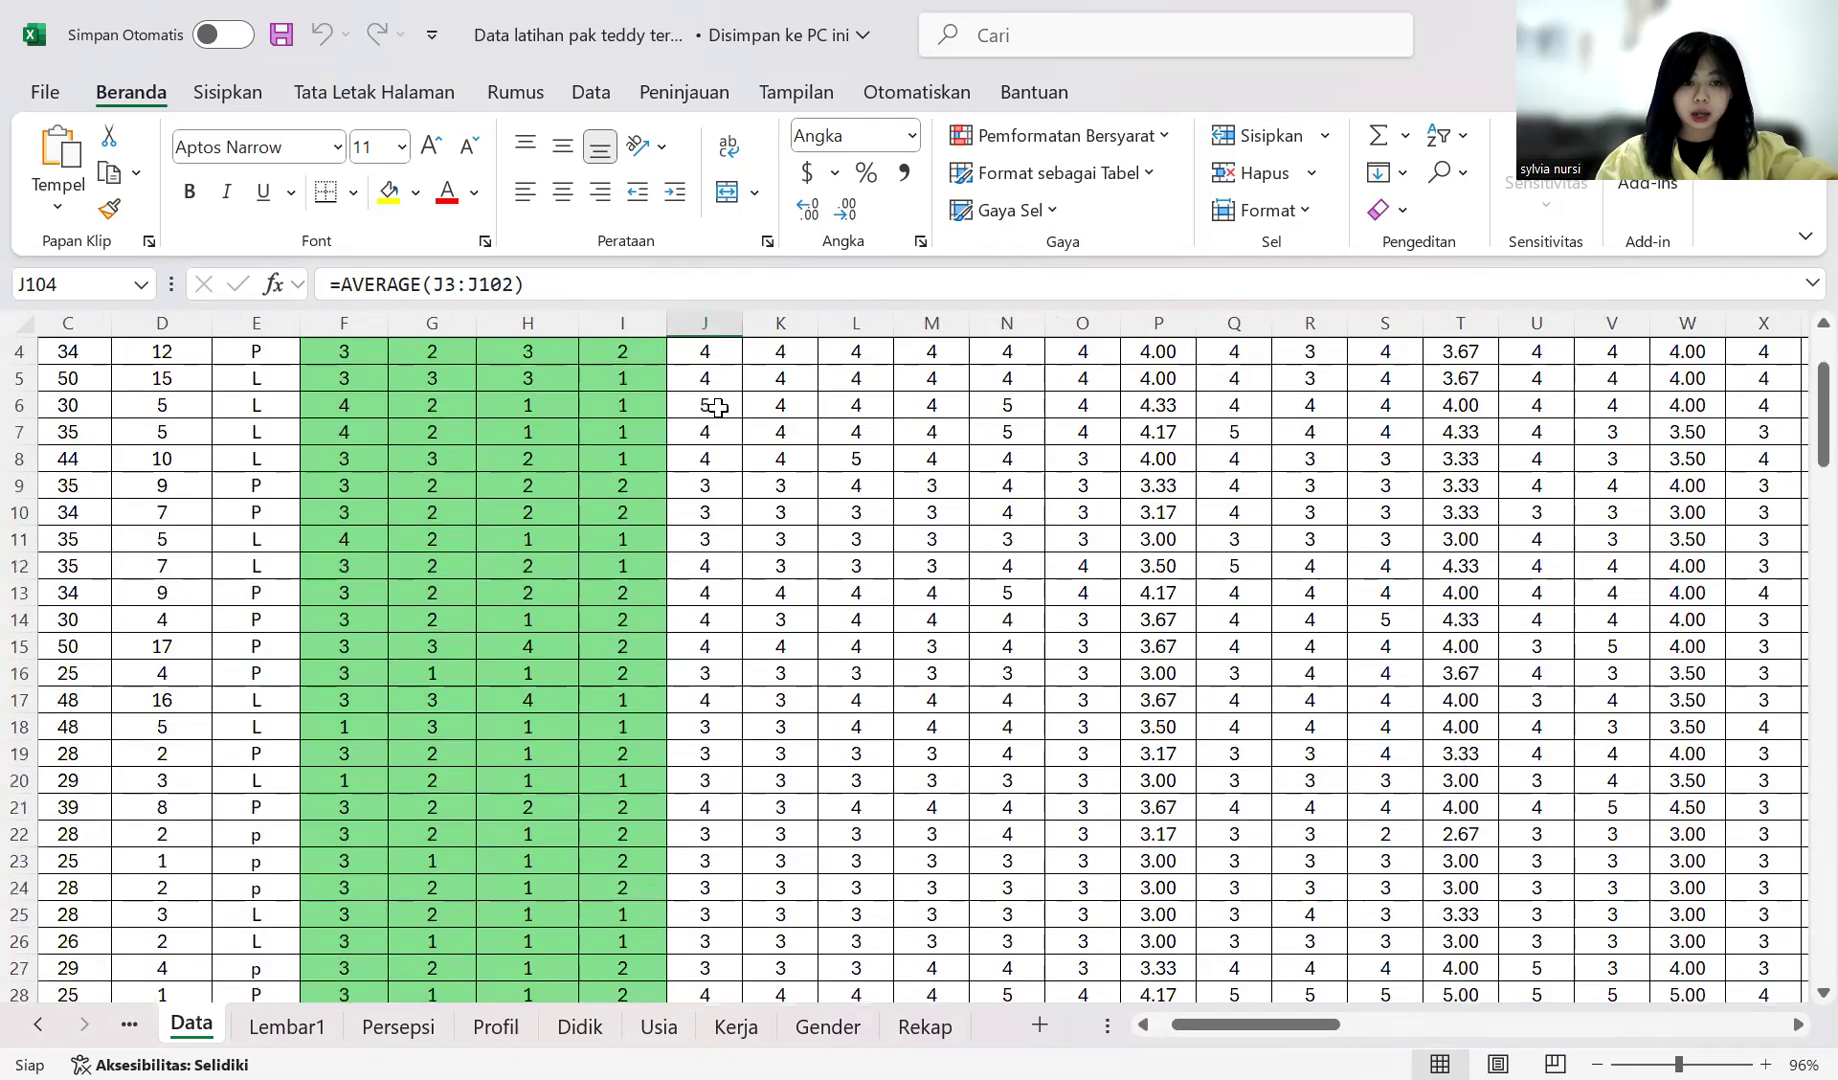
scroll(718, 407, up, 1)
scroll(722, 405, down, 14)
scroll(706, 440, down, 17)
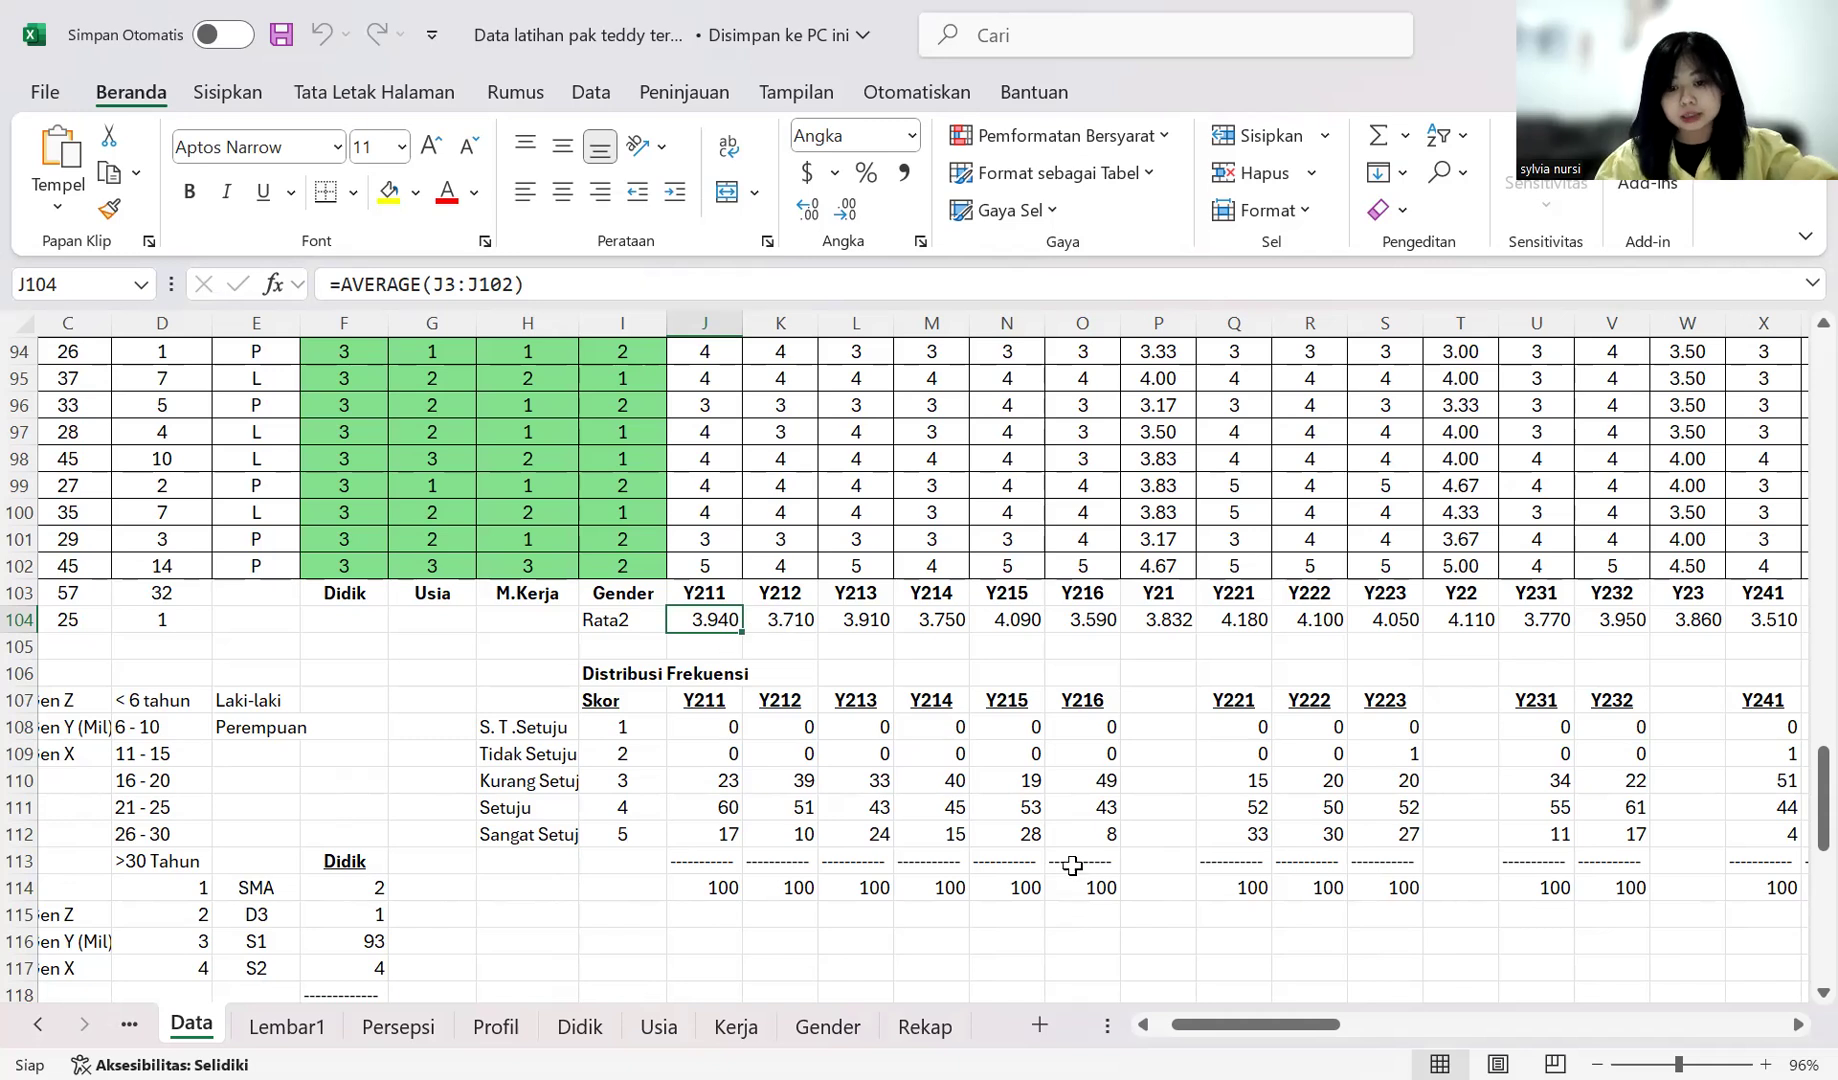
Step: Examine the Rata2 averages across the remaining indicators up to the X2 AVERAGE formula in BJ104
drag(1321, 1025, 1202, 1035)
click(943, 622)
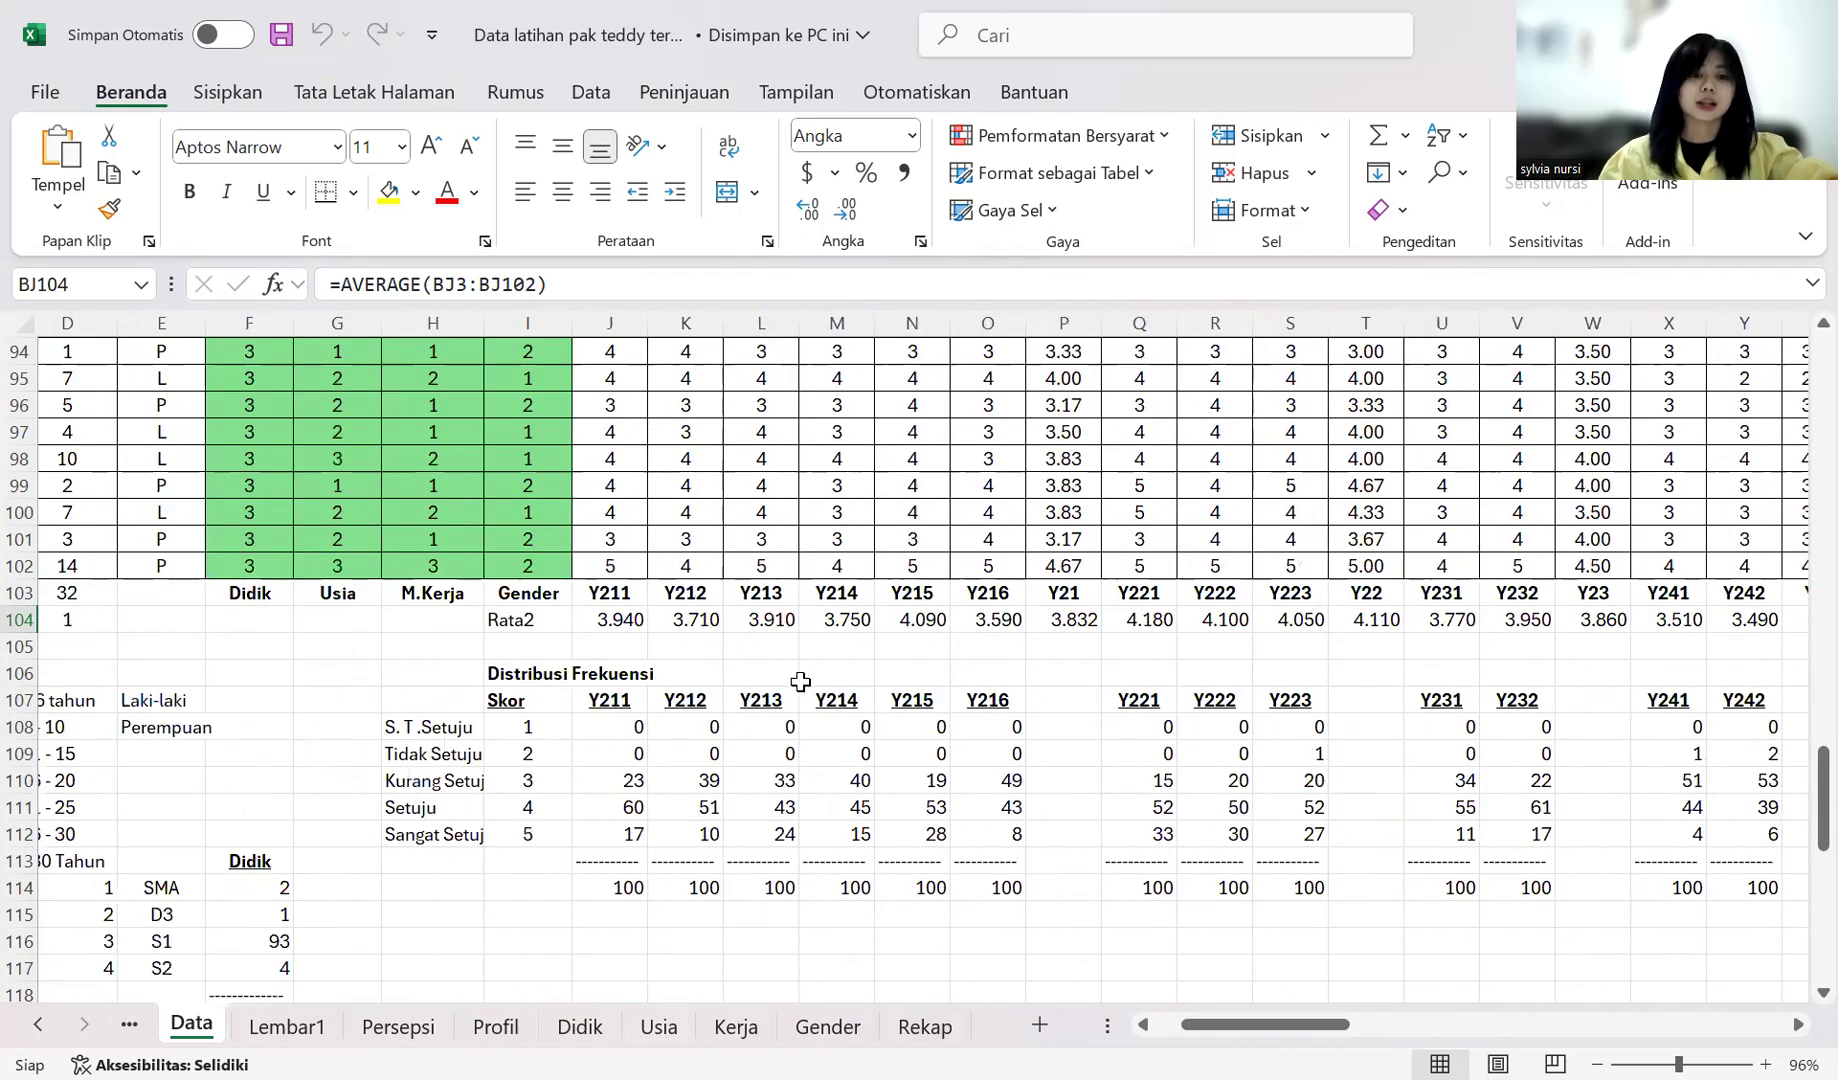
click(829, 672)
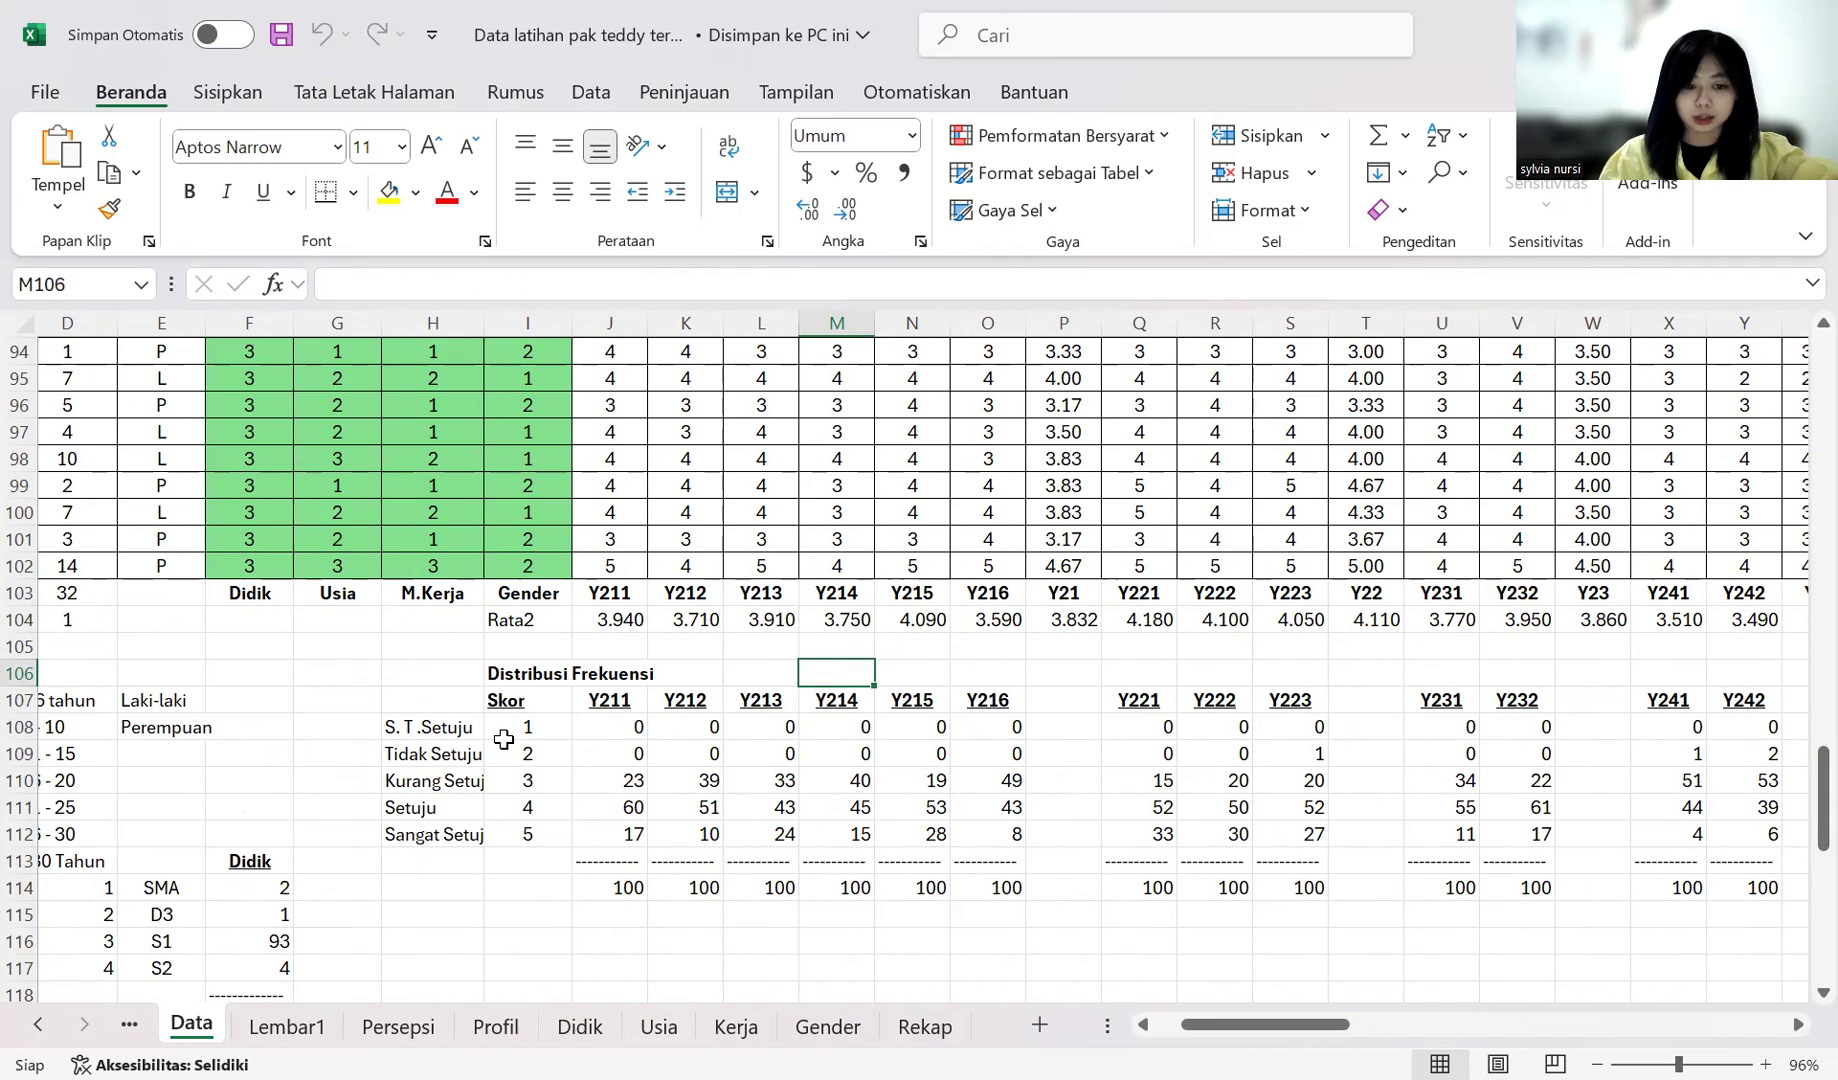
Step: Examine the Distribusi Frekuensi table's COUNTIF formula in J108, tracing its range from J3 to J102 and its score criterion in column I
scroll(503, 740, up, 1)
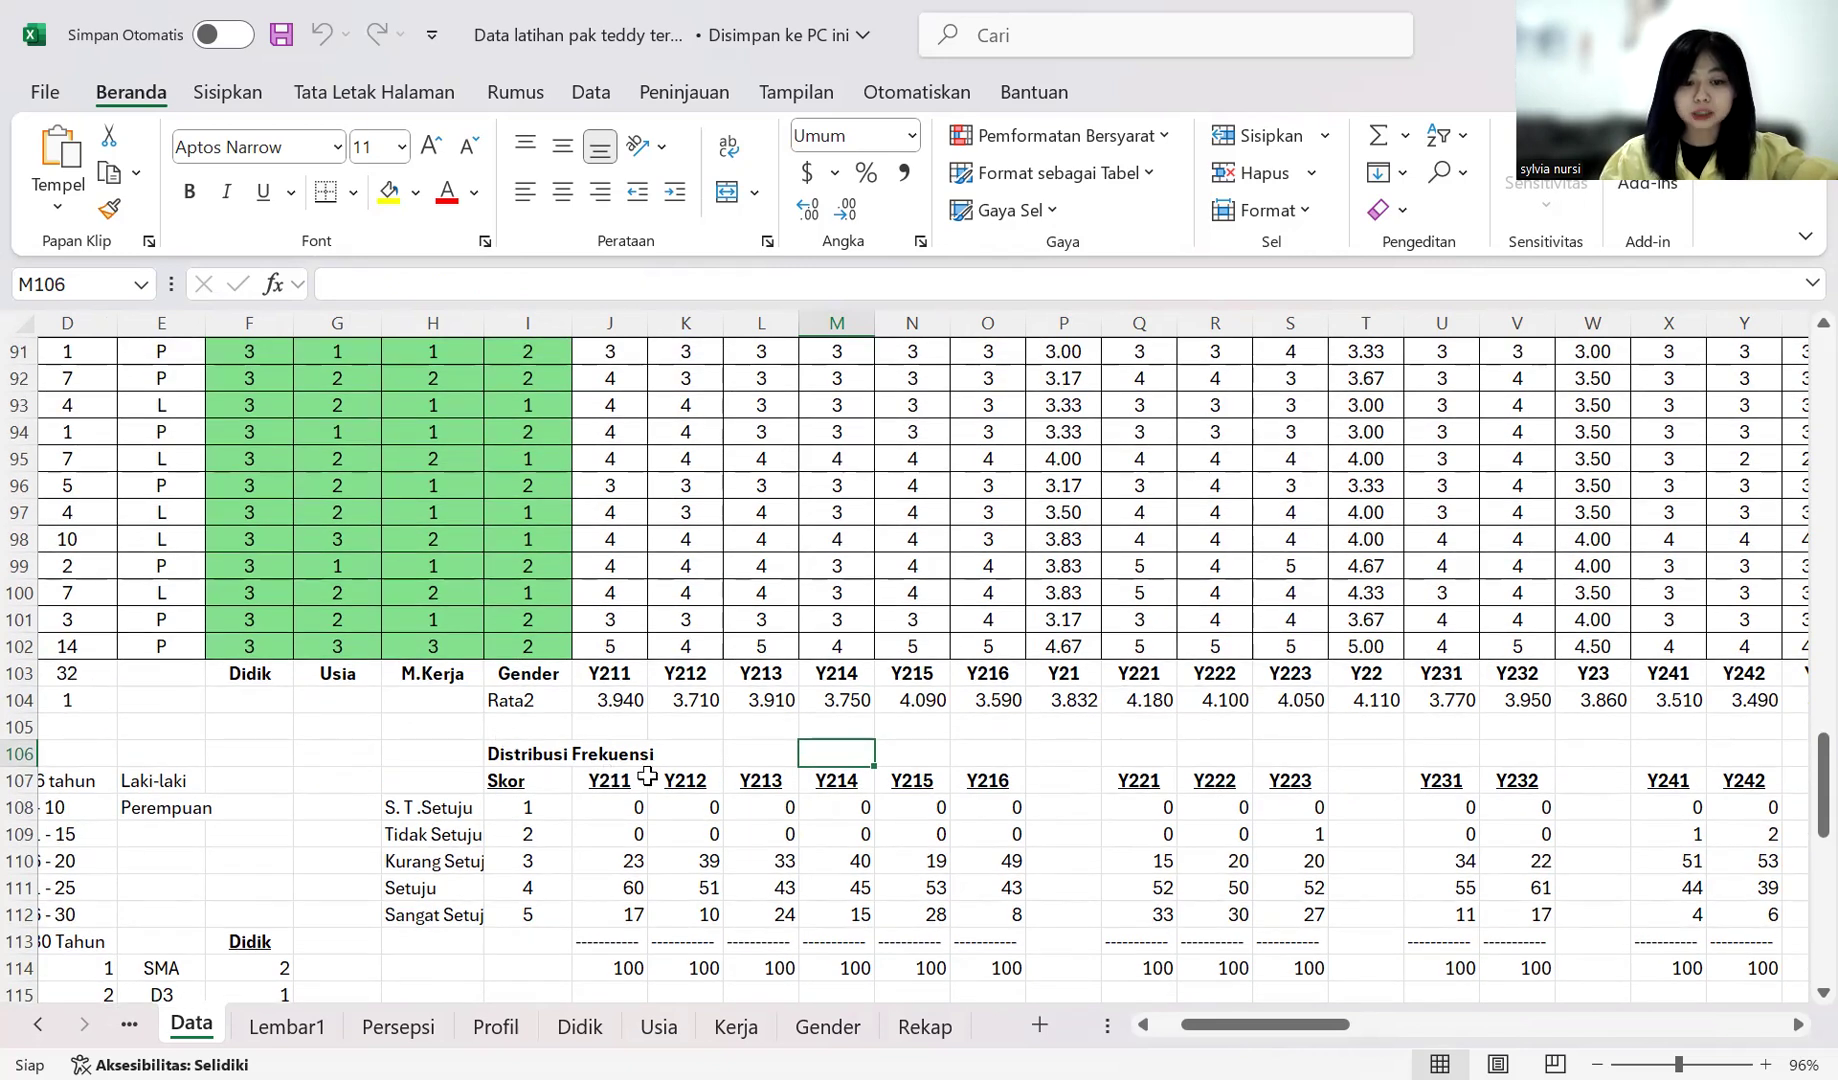
mouse_move(1265, 1024)
mouse_down()
mouse_move(1565, 983)
mouse_move(1405, 1038)
mouse_move(1252, 1028)
mouse_up()
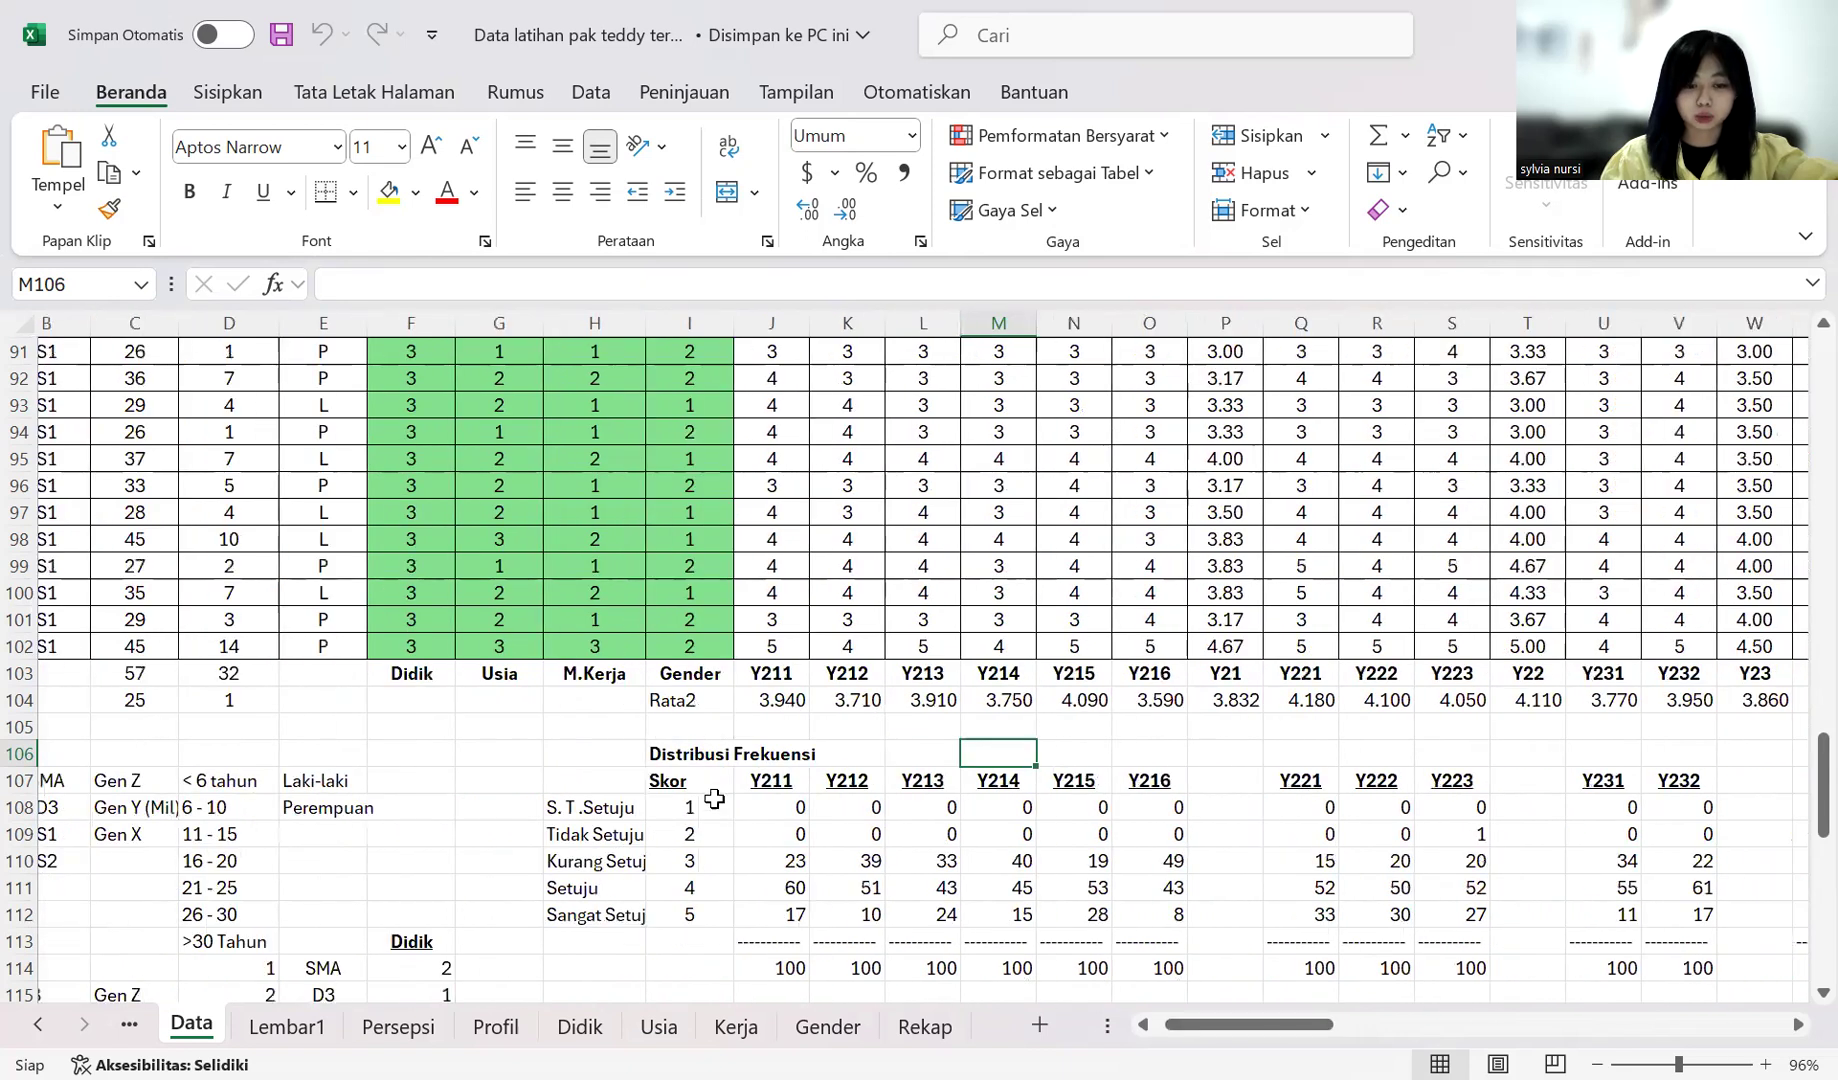
click(797, 808)
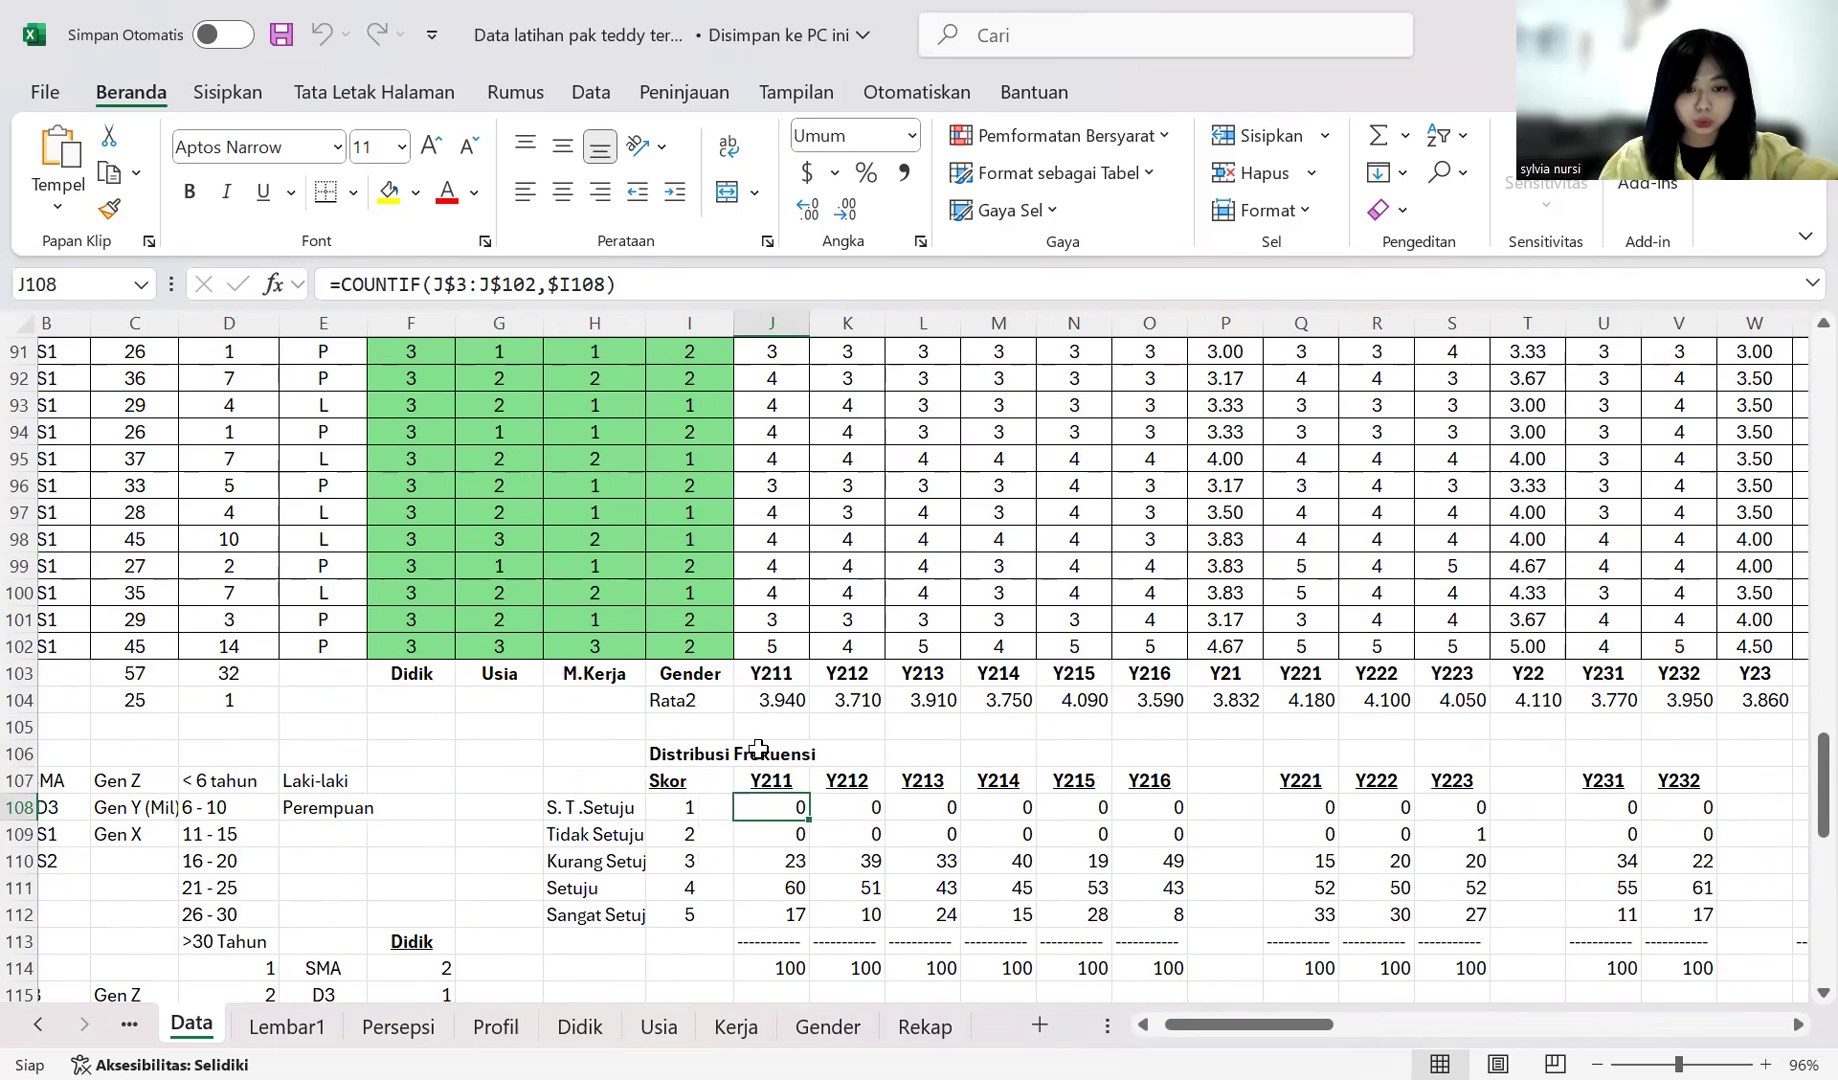
scroll(747, 760, up, 18)
scroll(747, 752, up, 12)
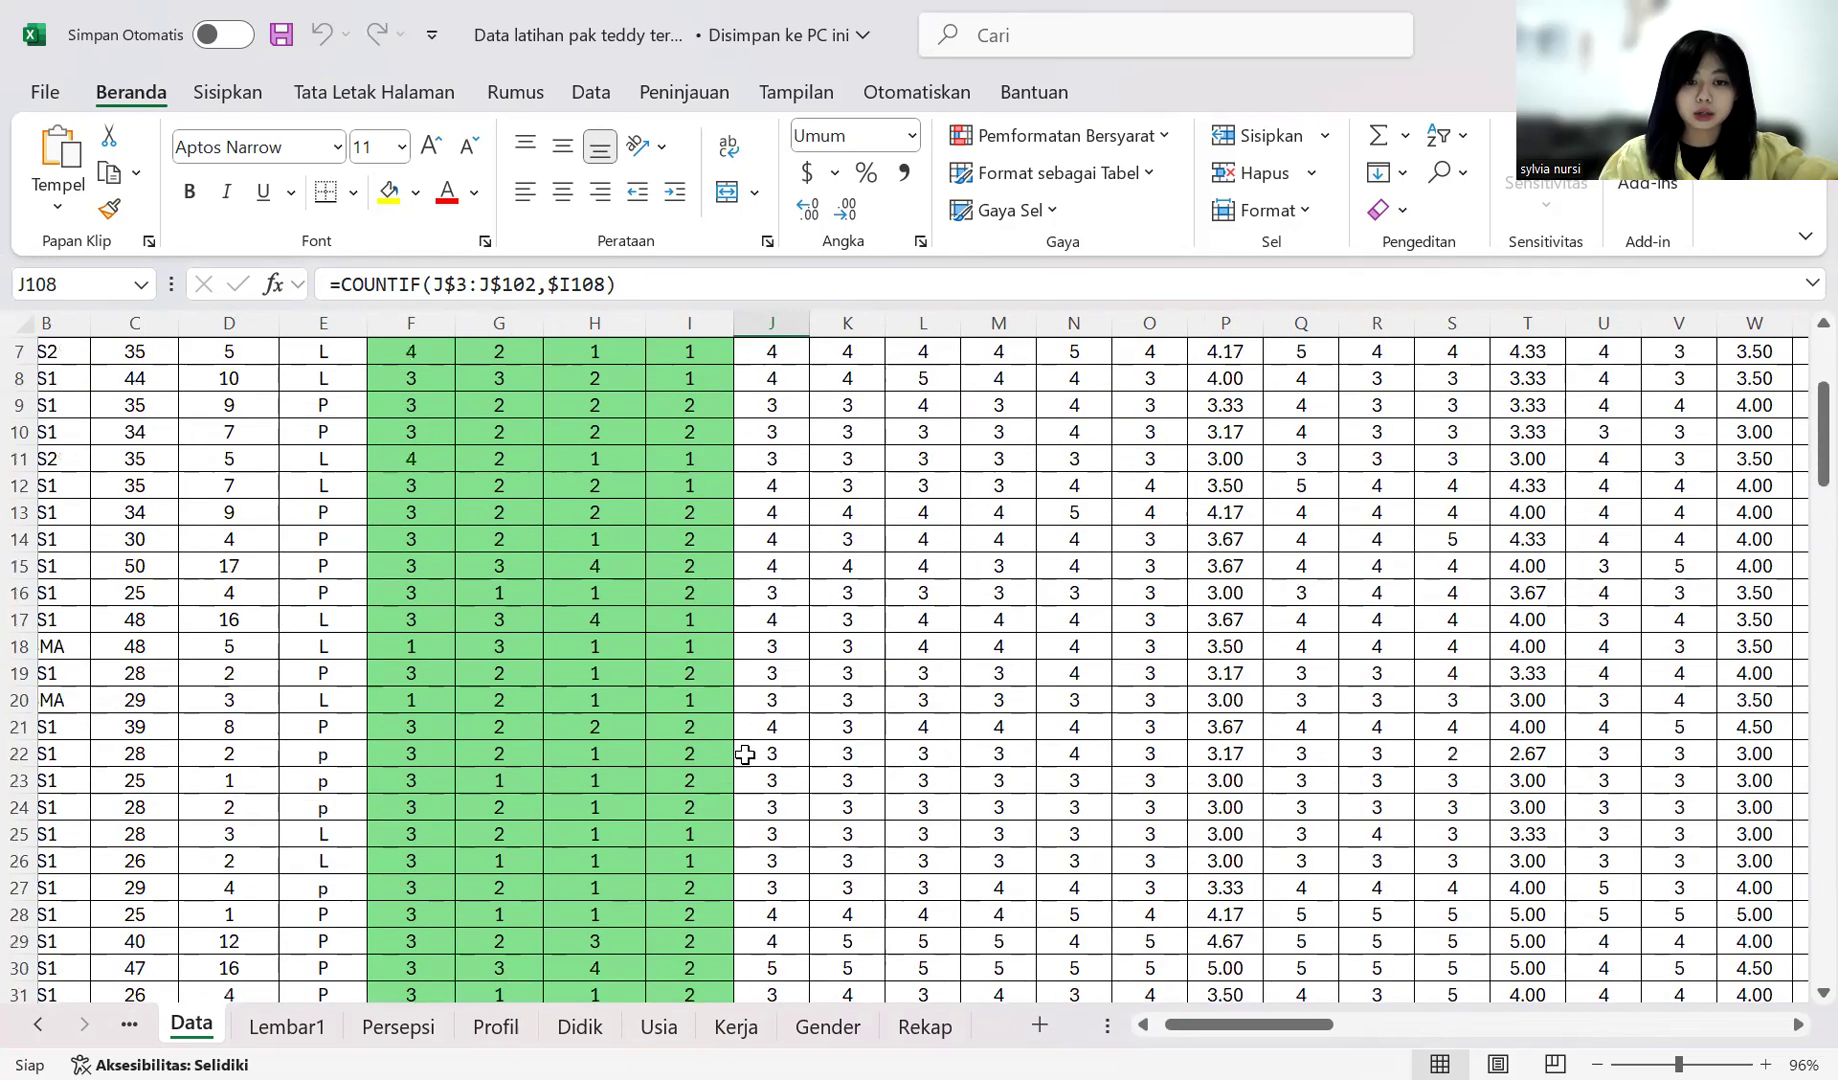
click(785, 401)
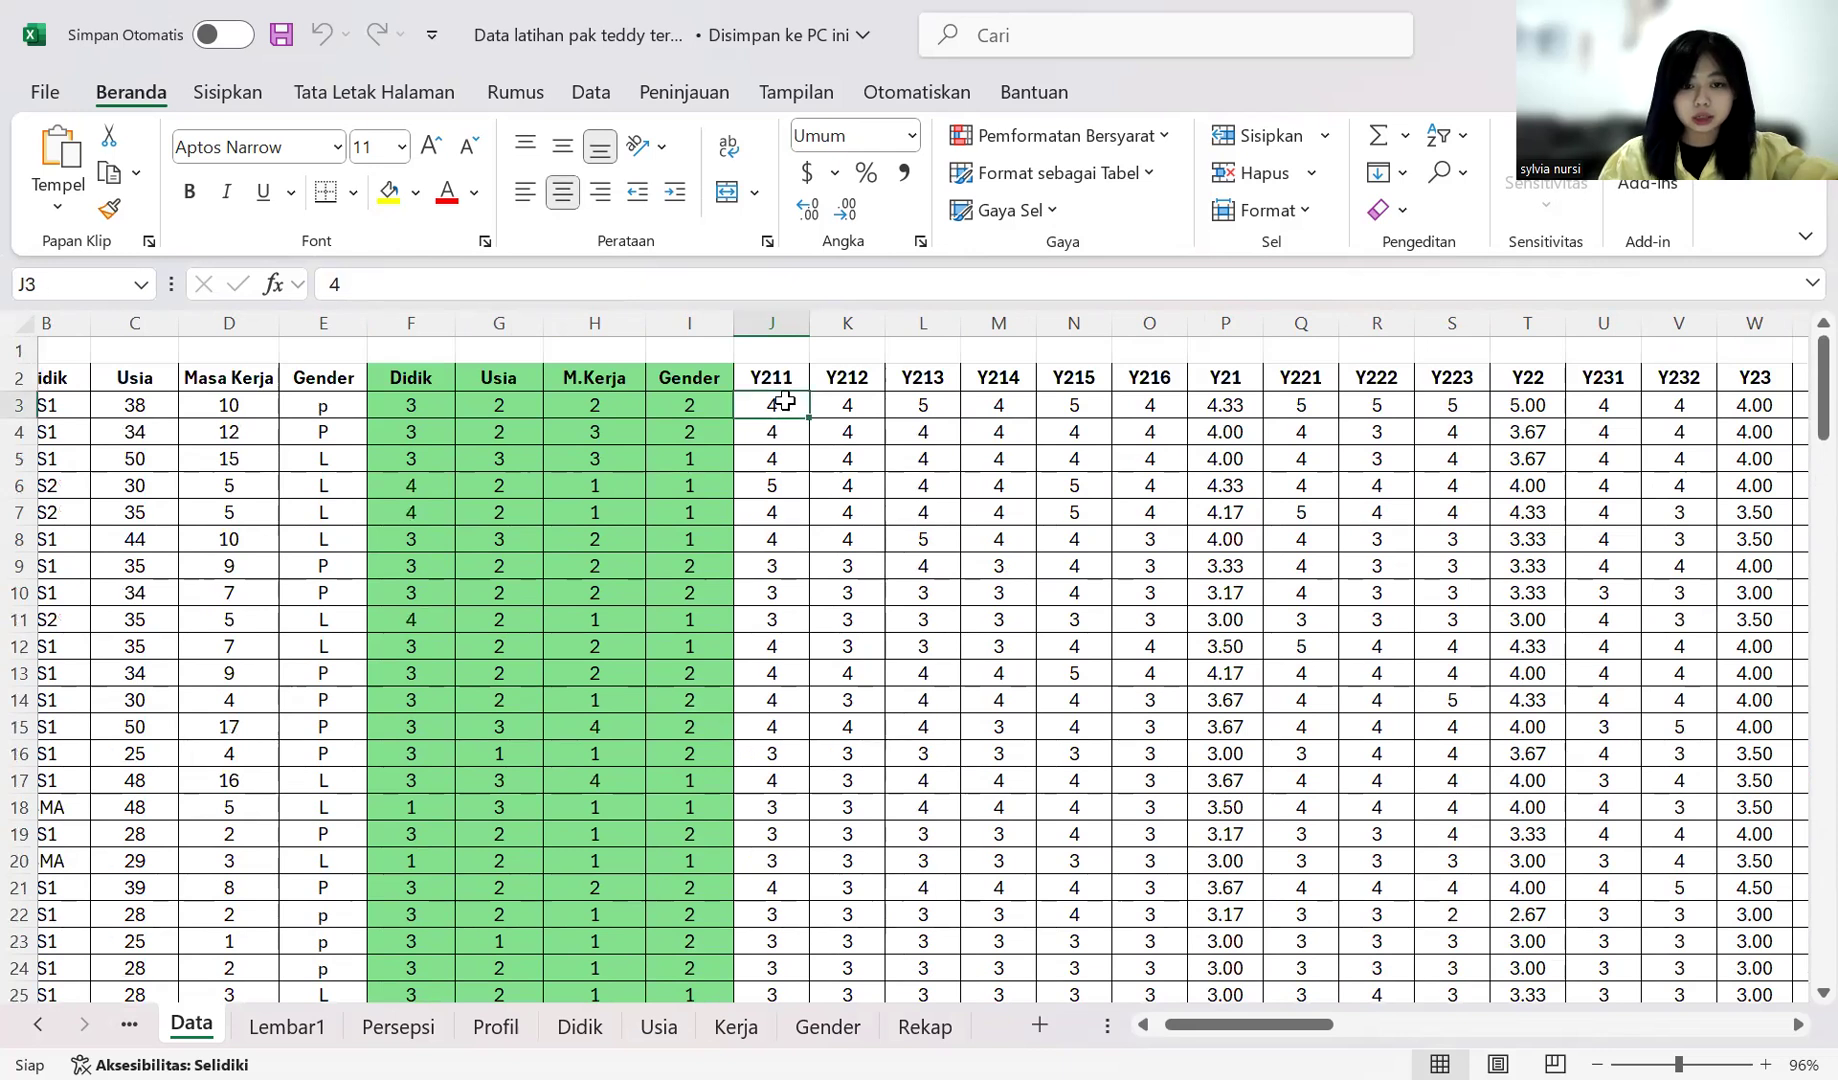
scroll(750, 480, down, 18)
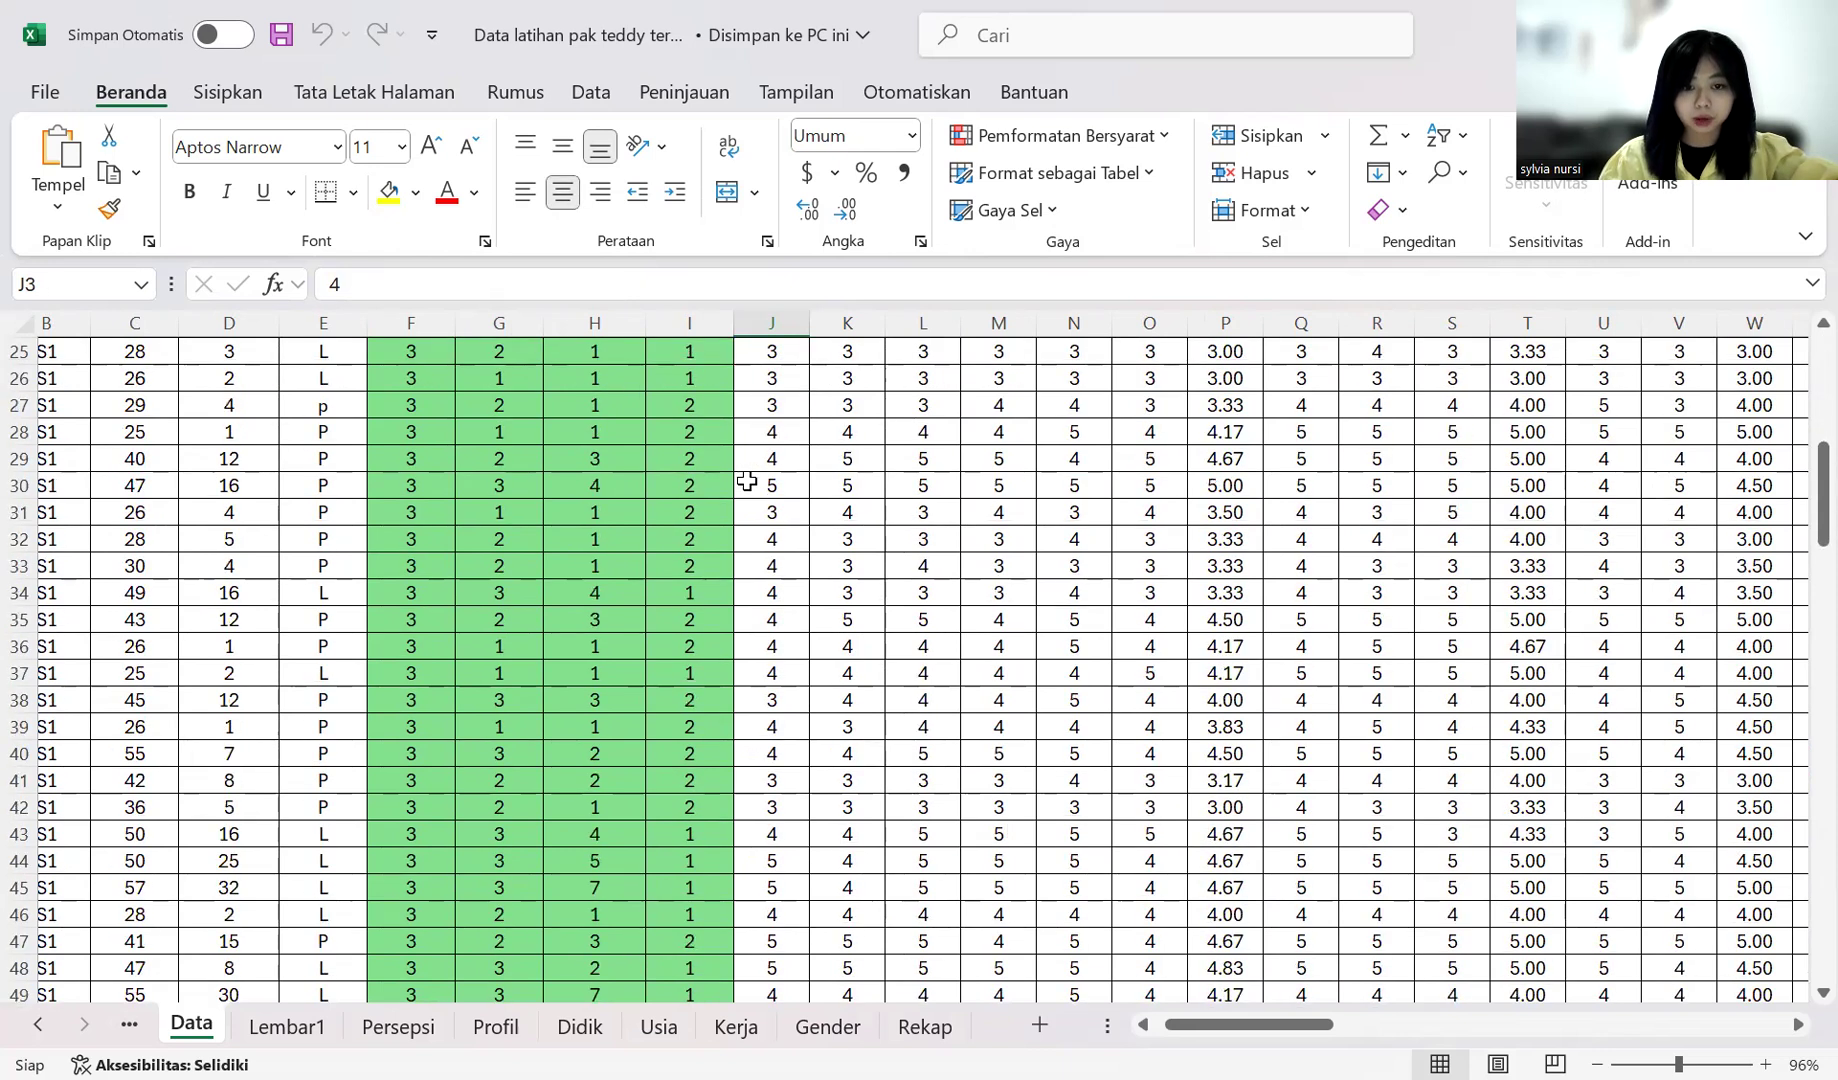
scroll(739, 523, down, 11)
click(758, 645)
scroll(780, 740, down, 1)
scroll(789, 740, down, 1)
click(793, 722)
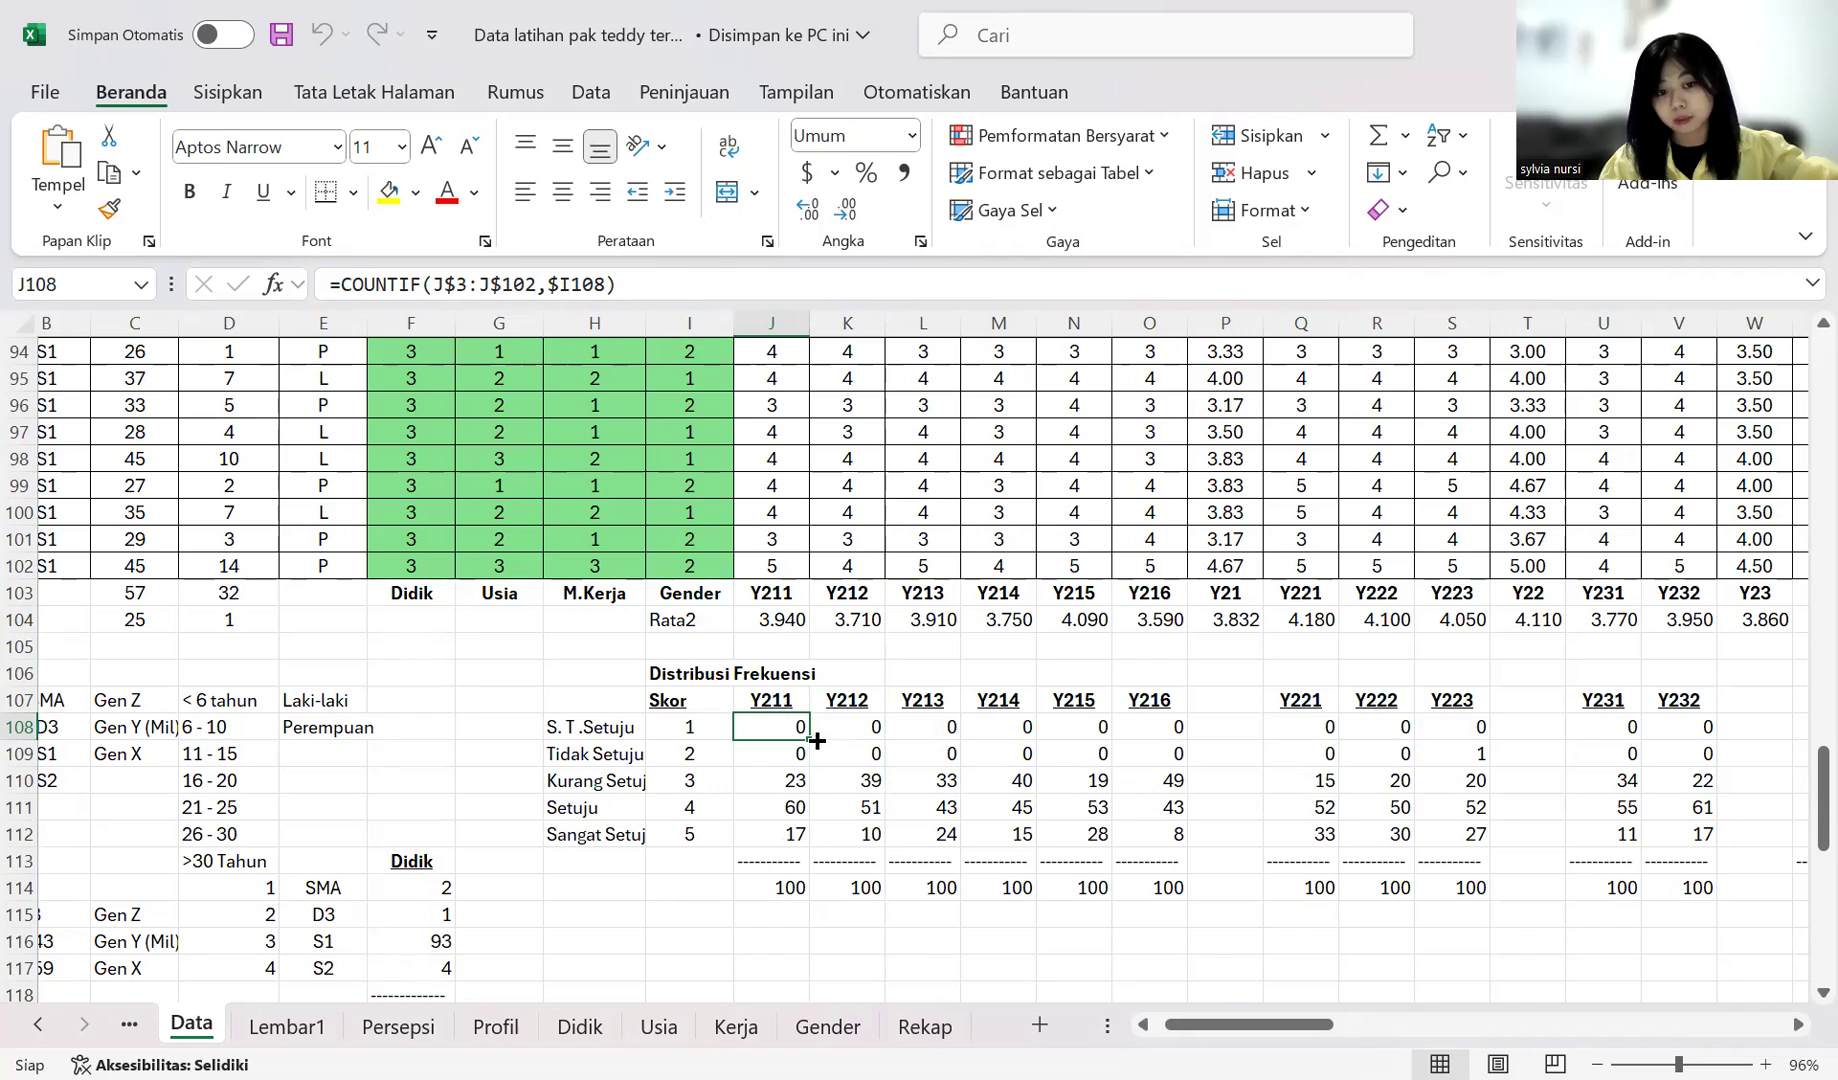
Step: Examine the frequency distribution across the remaining indicators up to the X233 COUNTIF formula in BH112
drag(1318, 1024, 1641, 1006)
click(1503, 997)
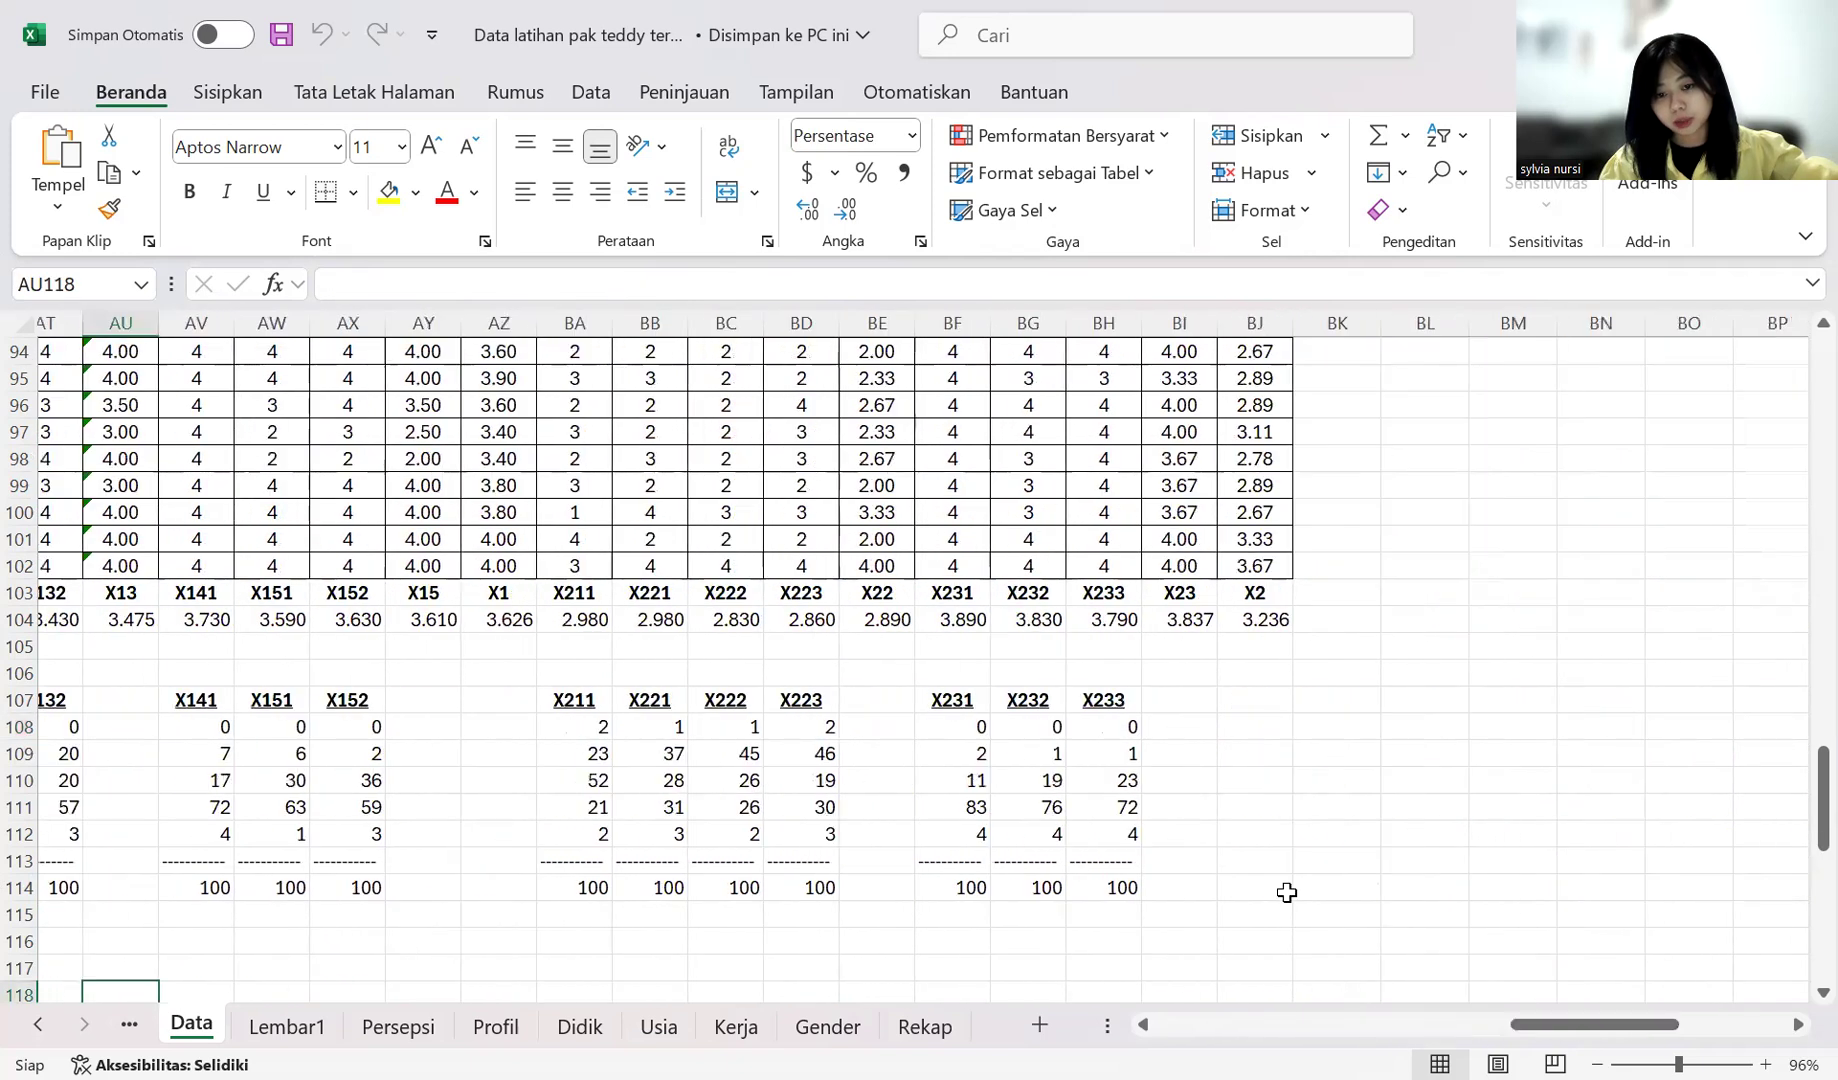
click(1133, 846)
drag(1527, 1024, 1205, 1024)
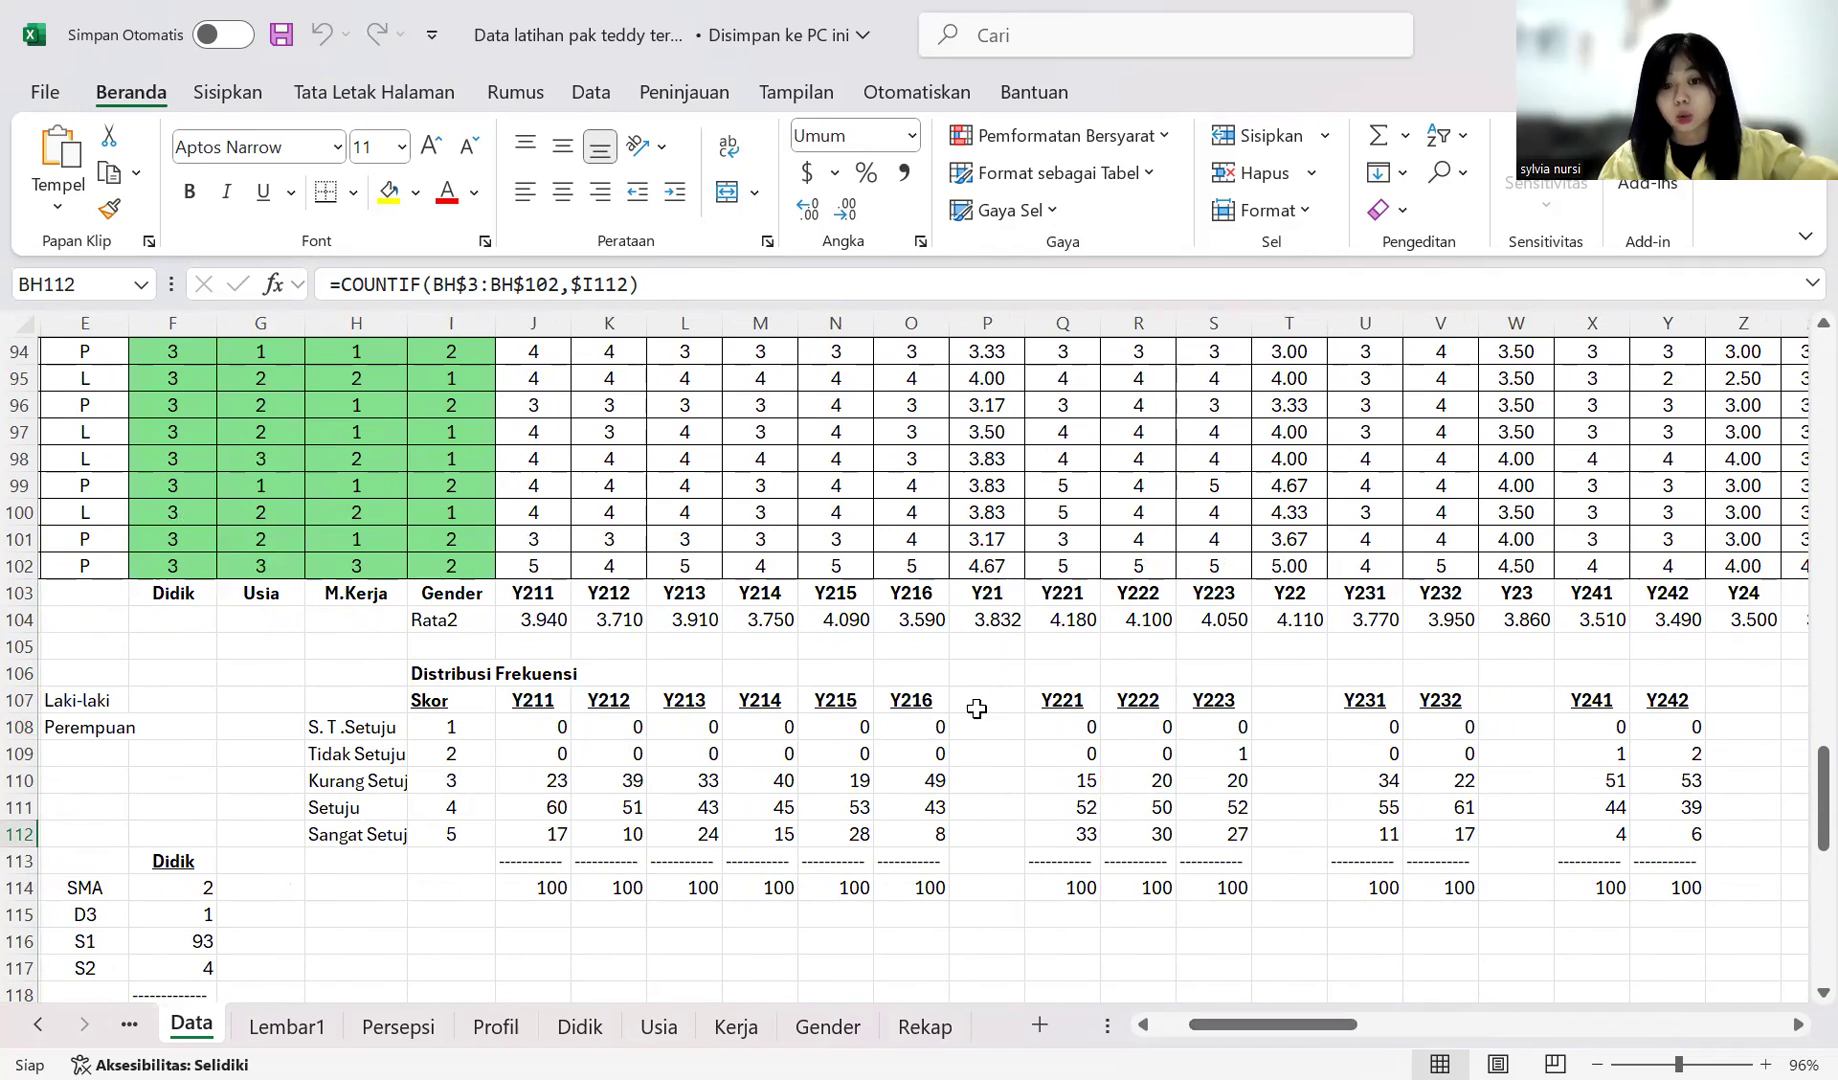
Step: Examine the blank frequency-distribution cells beneath the Y21 and Y22 dimension averages in columns P and T
drag(987, 672, 983, 937)
drag(1312, 668, 1315, 928)
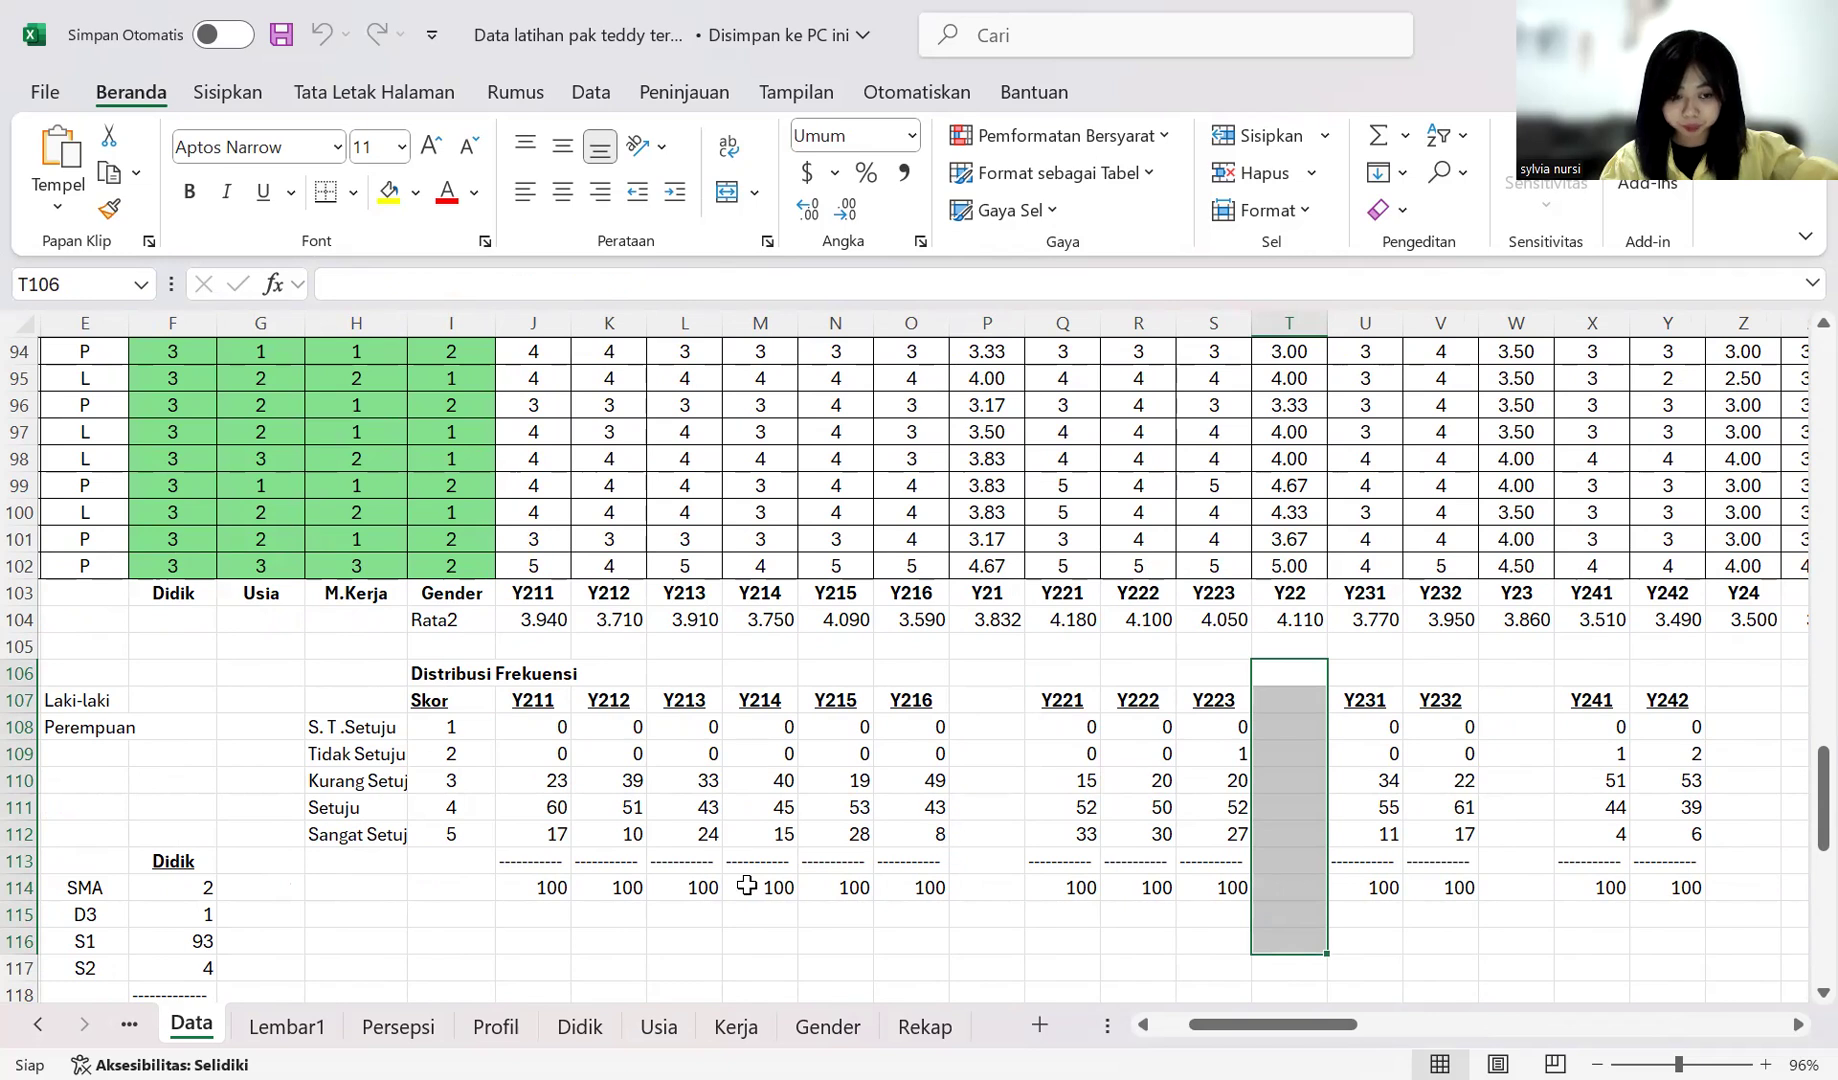
click(765, 912)
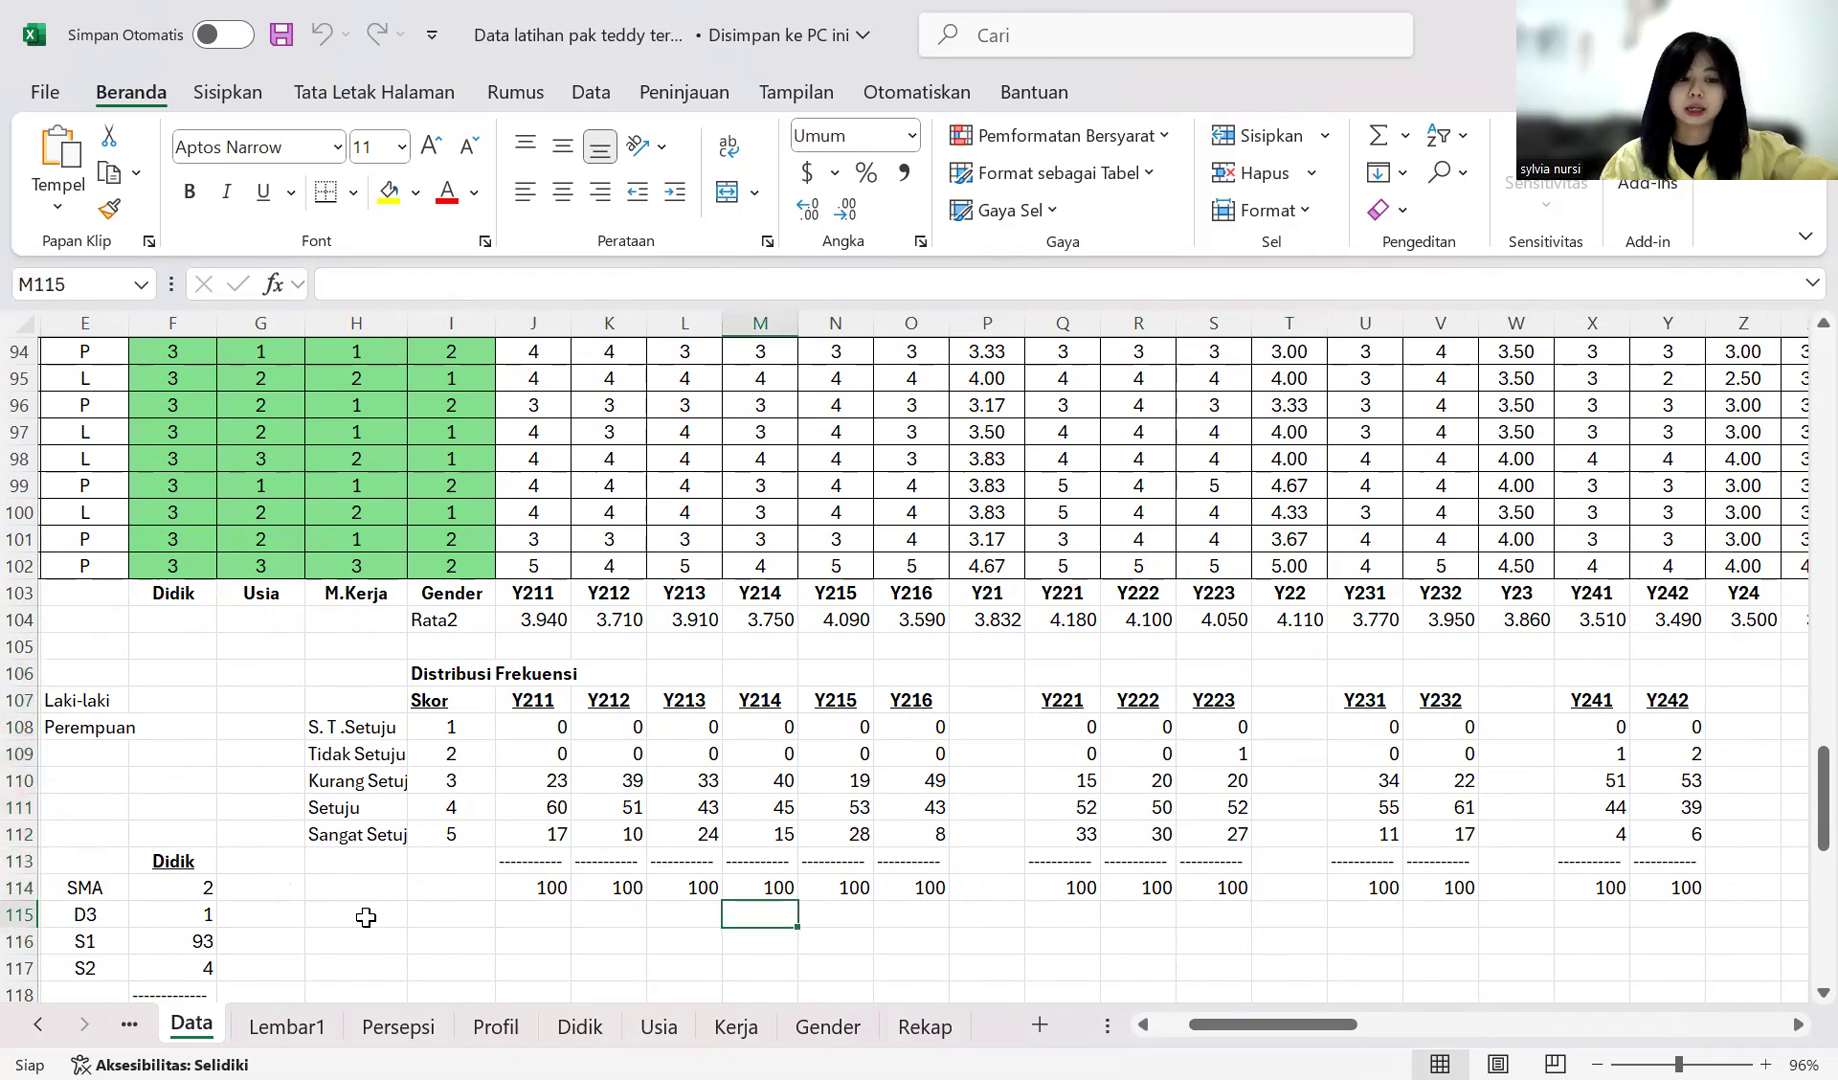
Step: Open the Profil sheet with the respondent profile charts
click(366, 915)
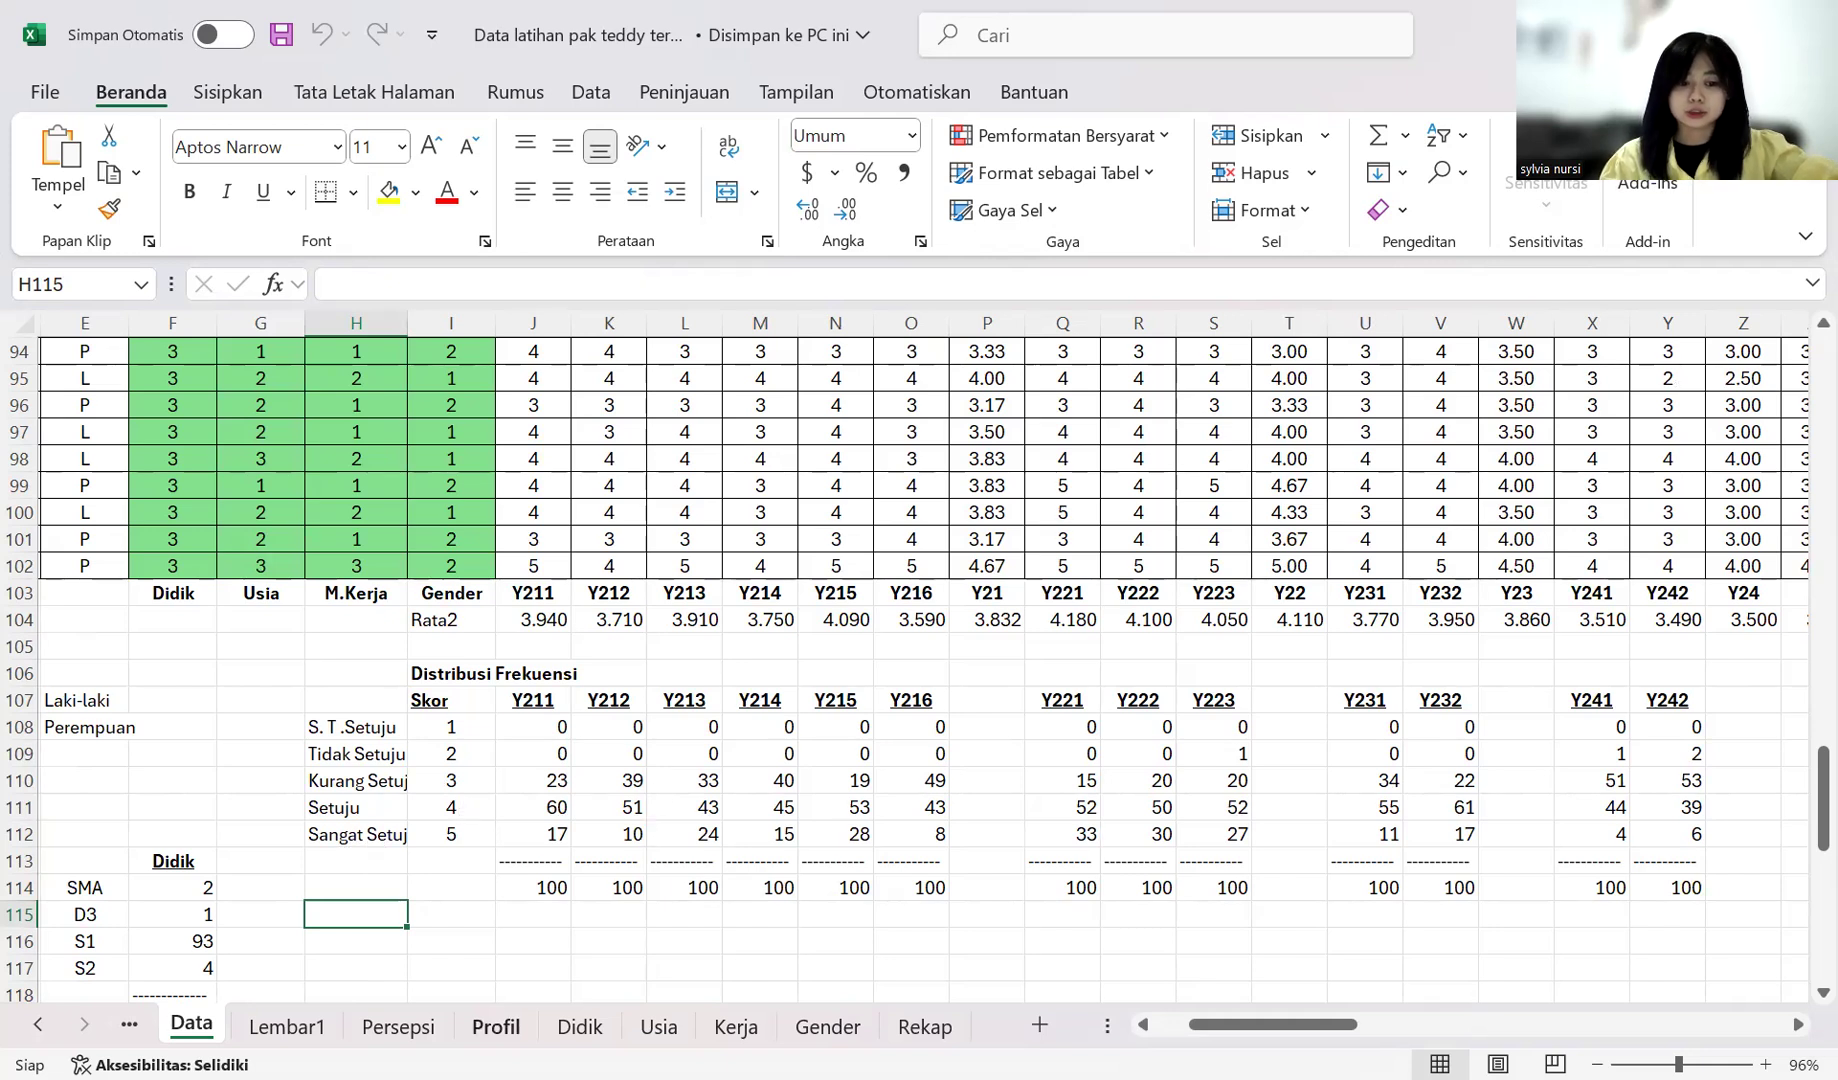
click(495, 1026)
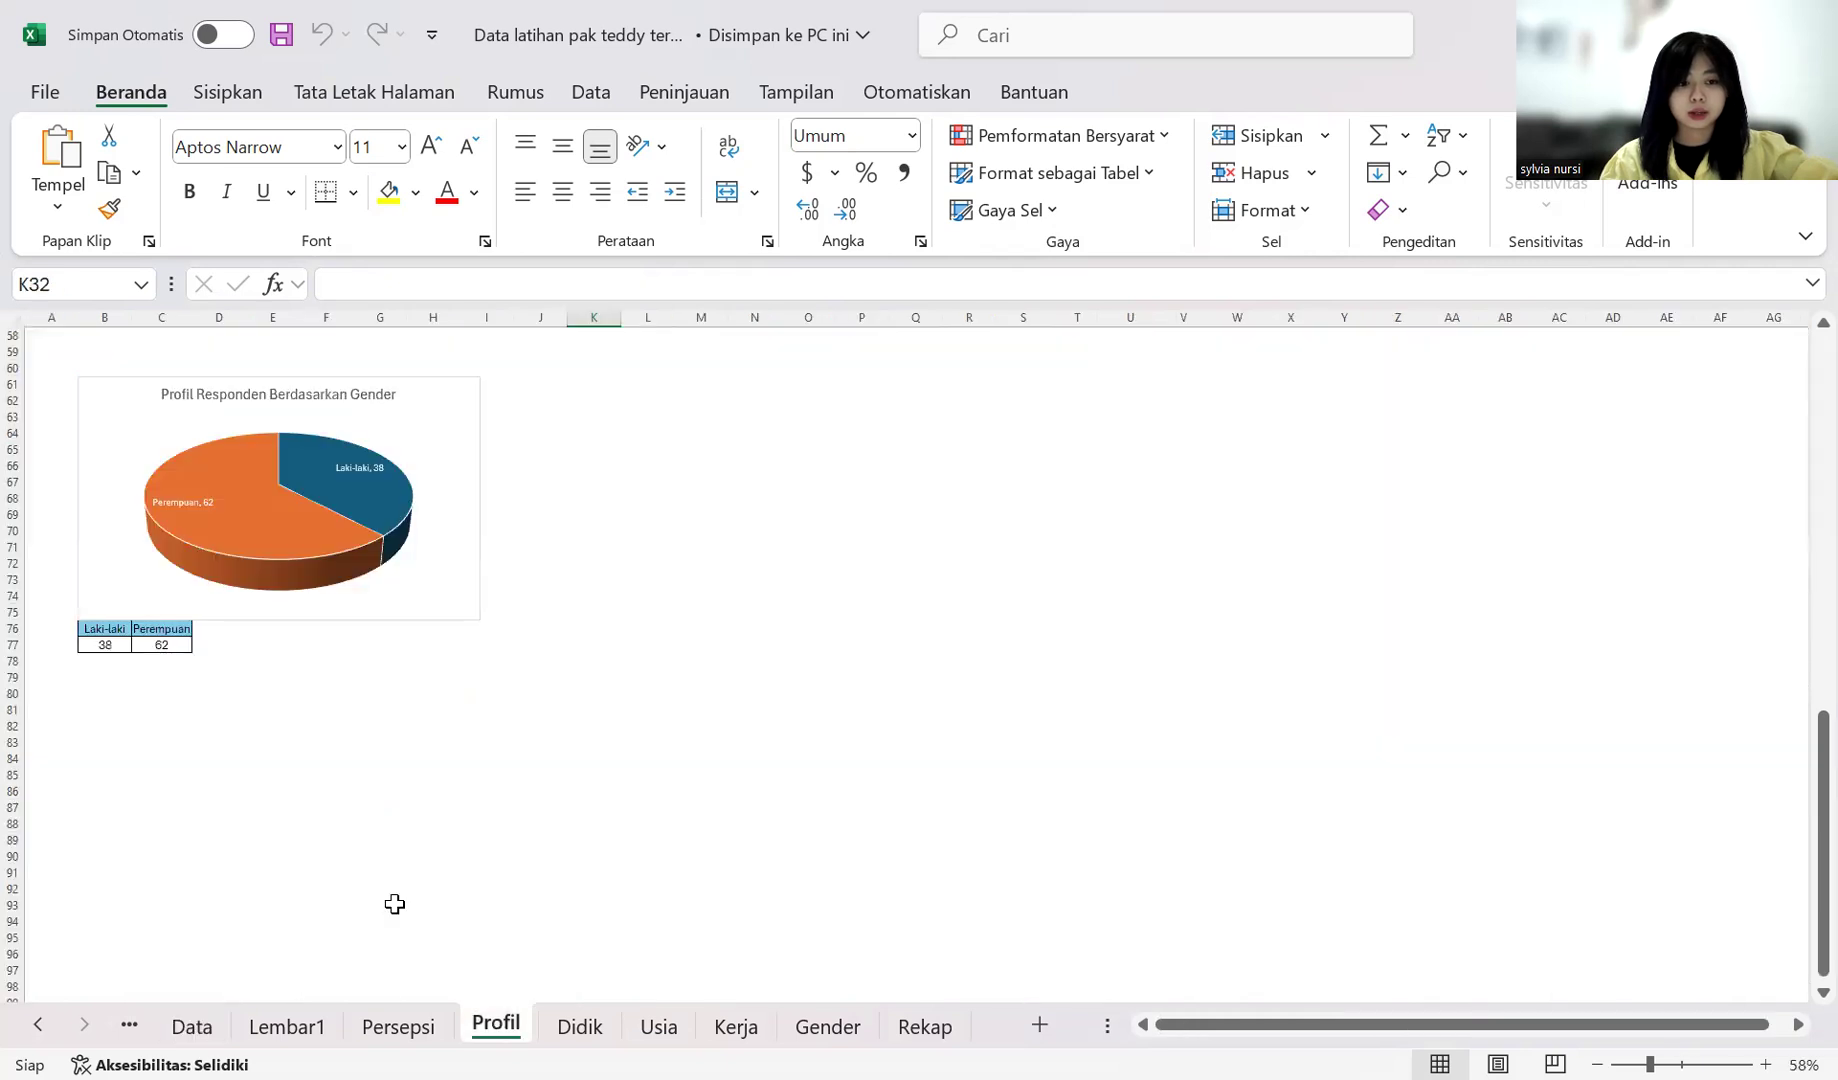
Step: Copy the Didik education labels and their counts in E114:F117 of the Data sheet
scroll(390, 903, down, 8)
scroll(386, 900, up, 9)
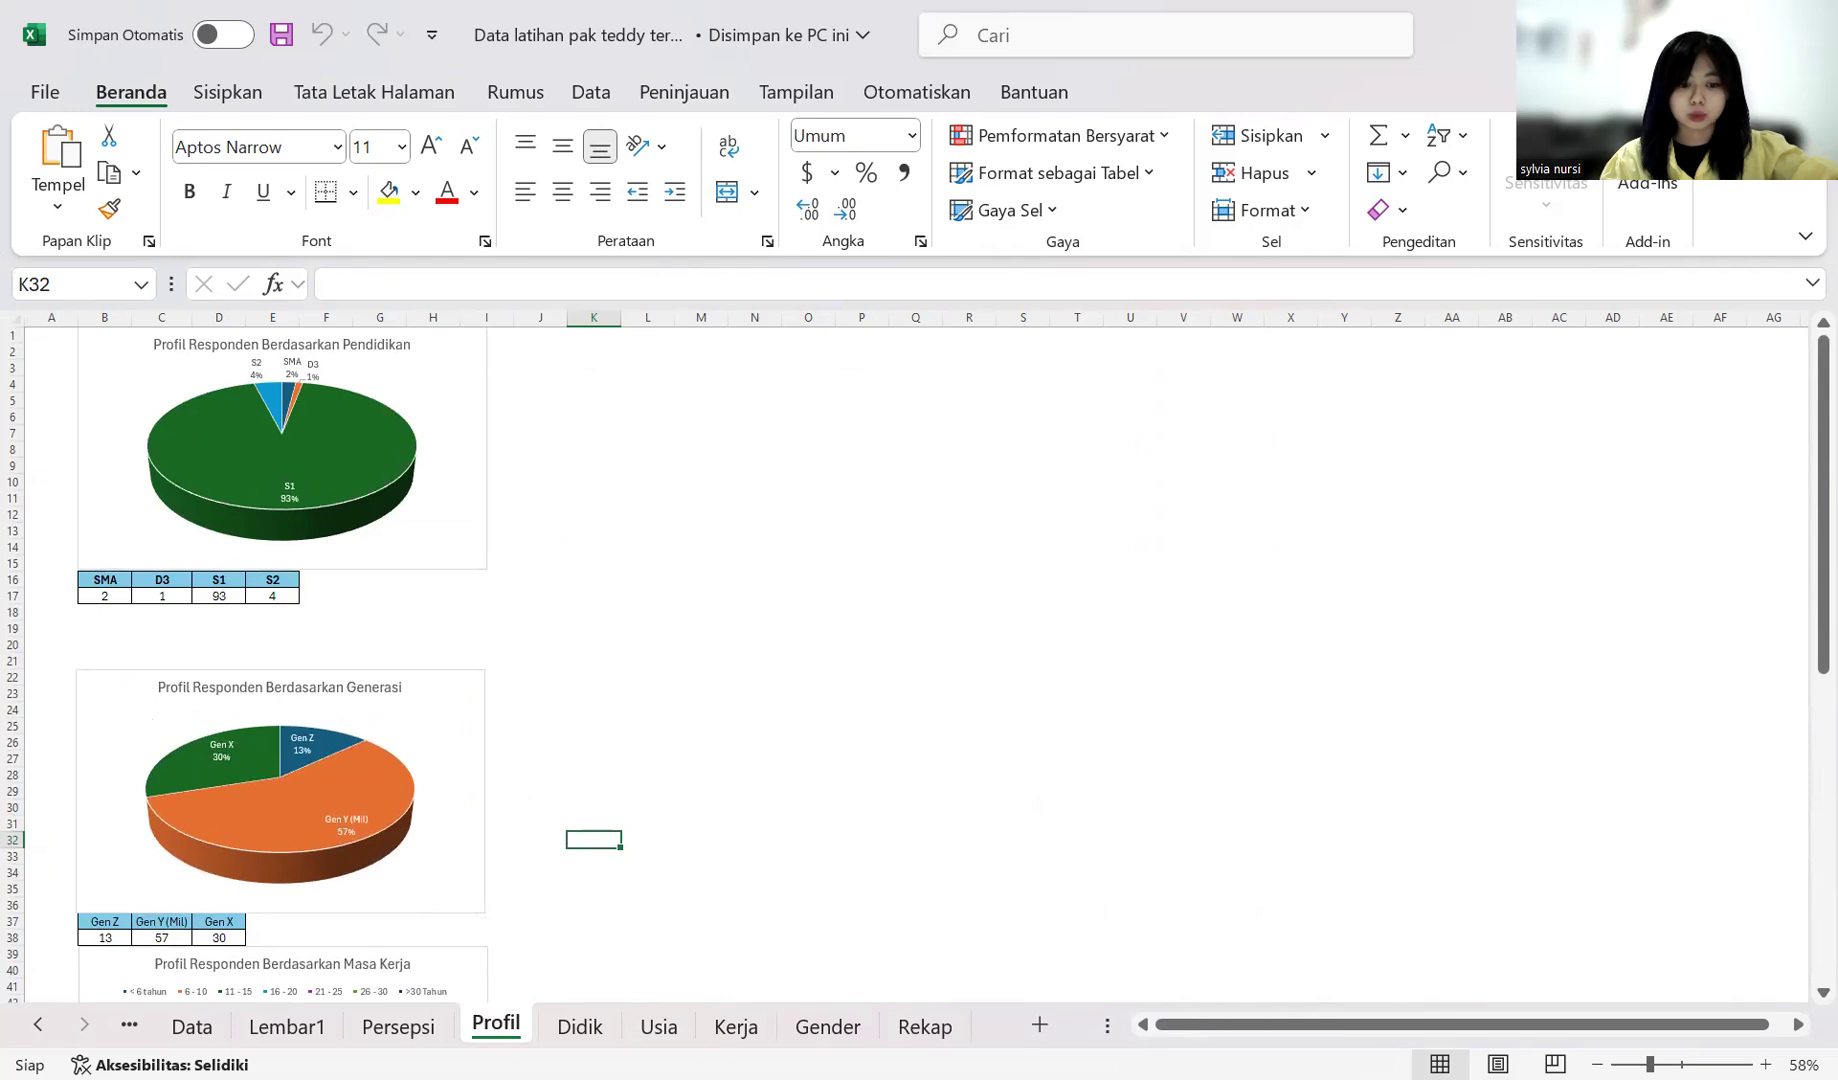
click(189, 1025)
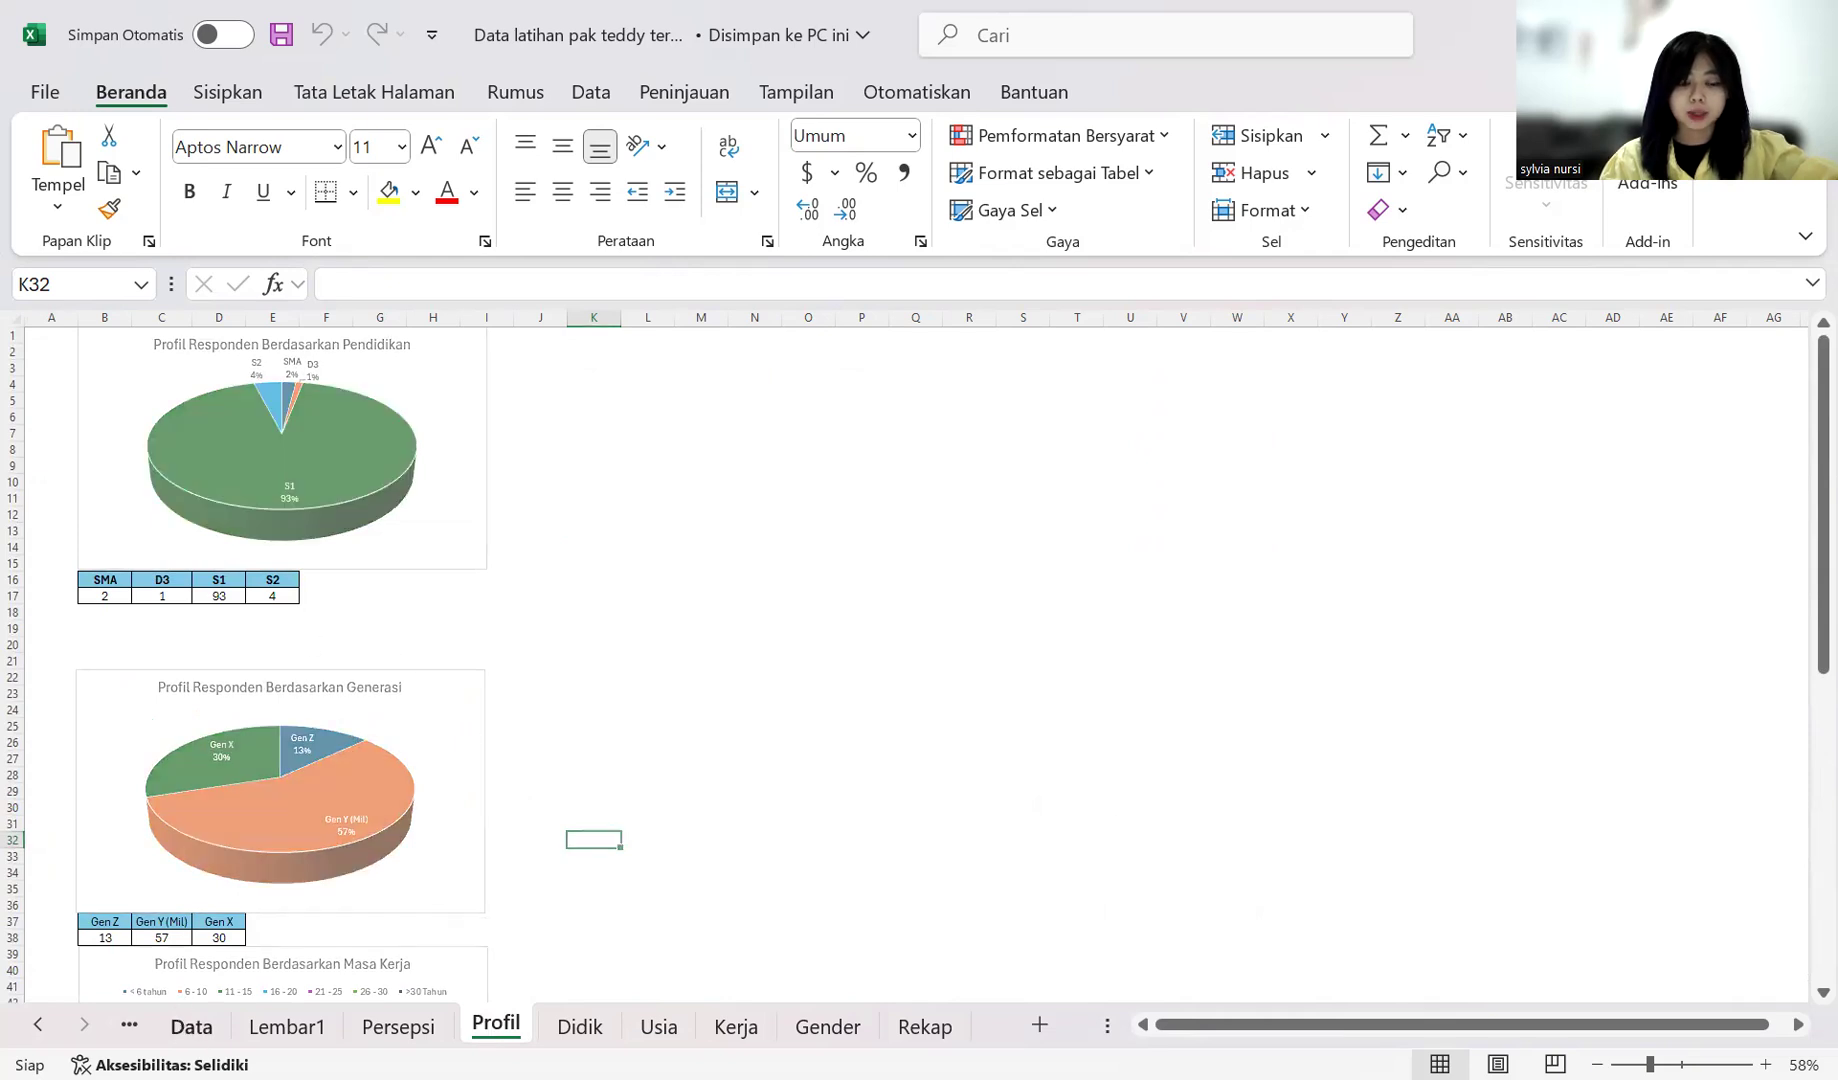
drag(1232, 1024, 1197, 1024)
scroll(387, 693, down, 1)
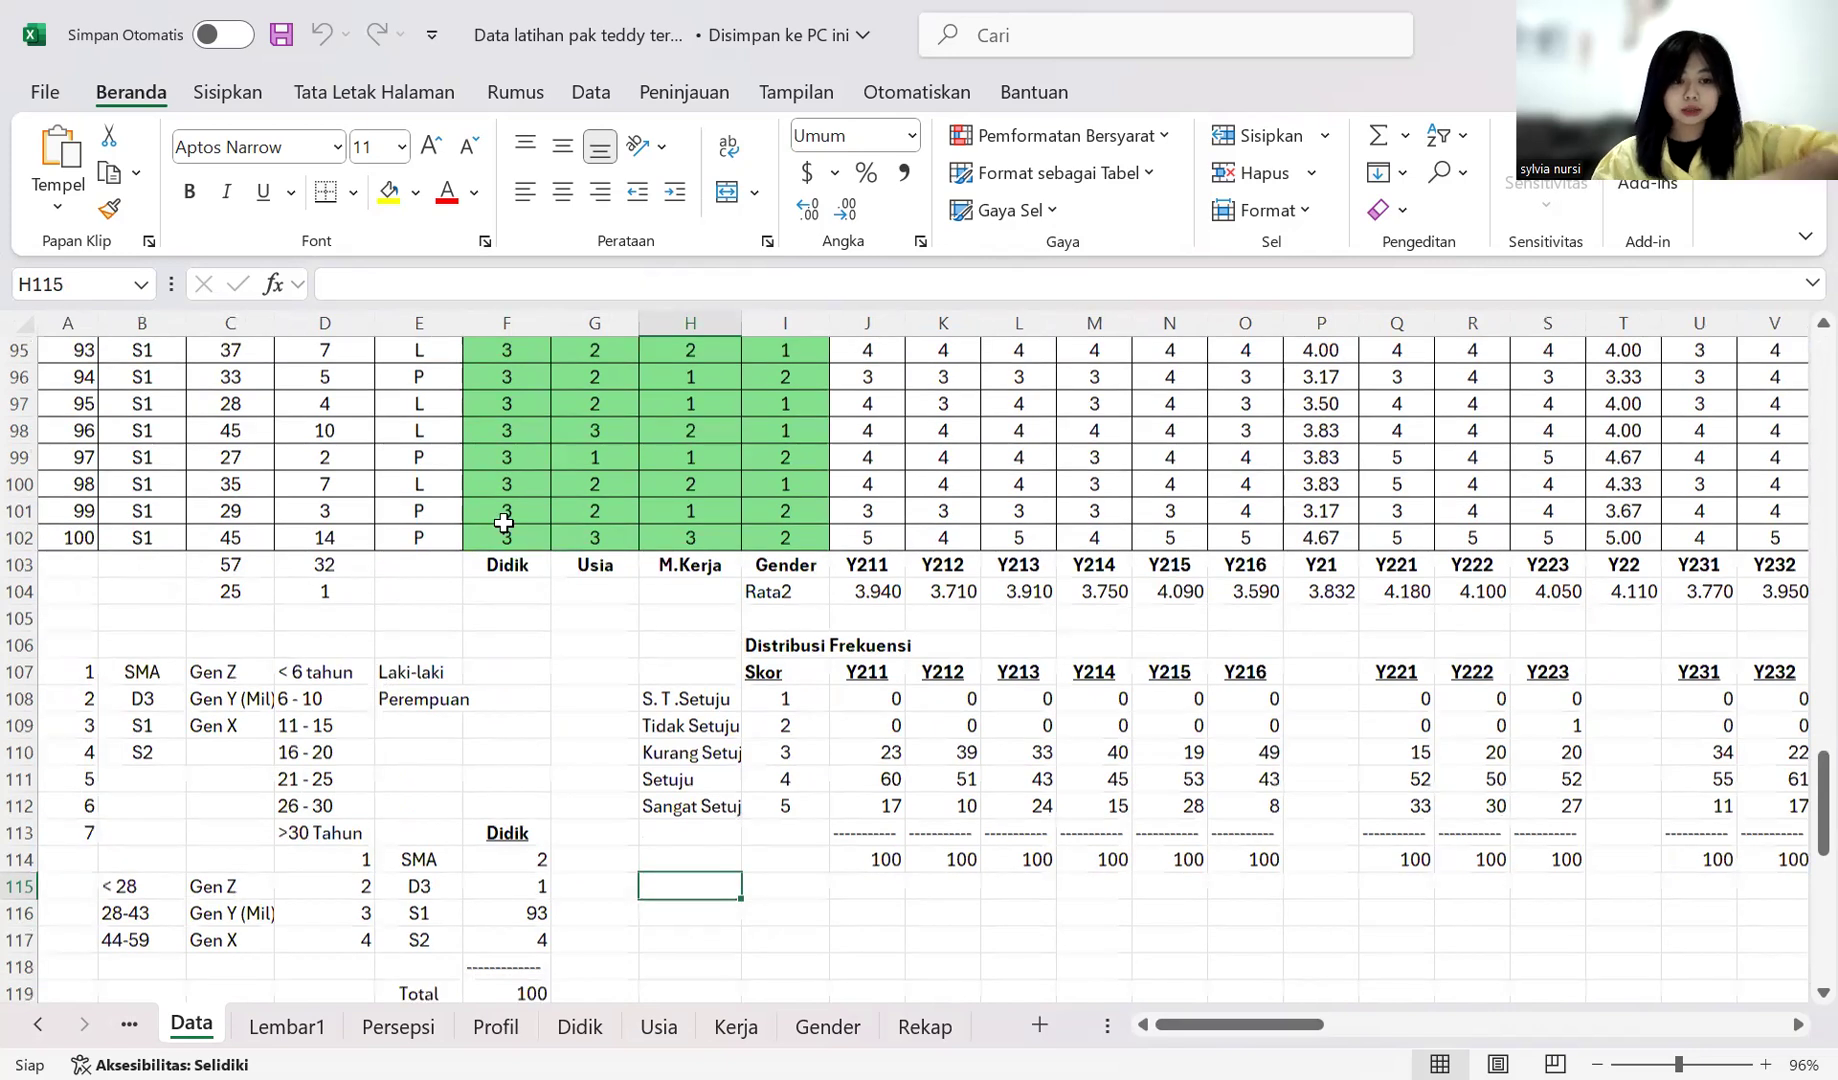
scroll(397, 556, down, 4)
drag(410, 570, 519, 651)
key(ctrl+c)
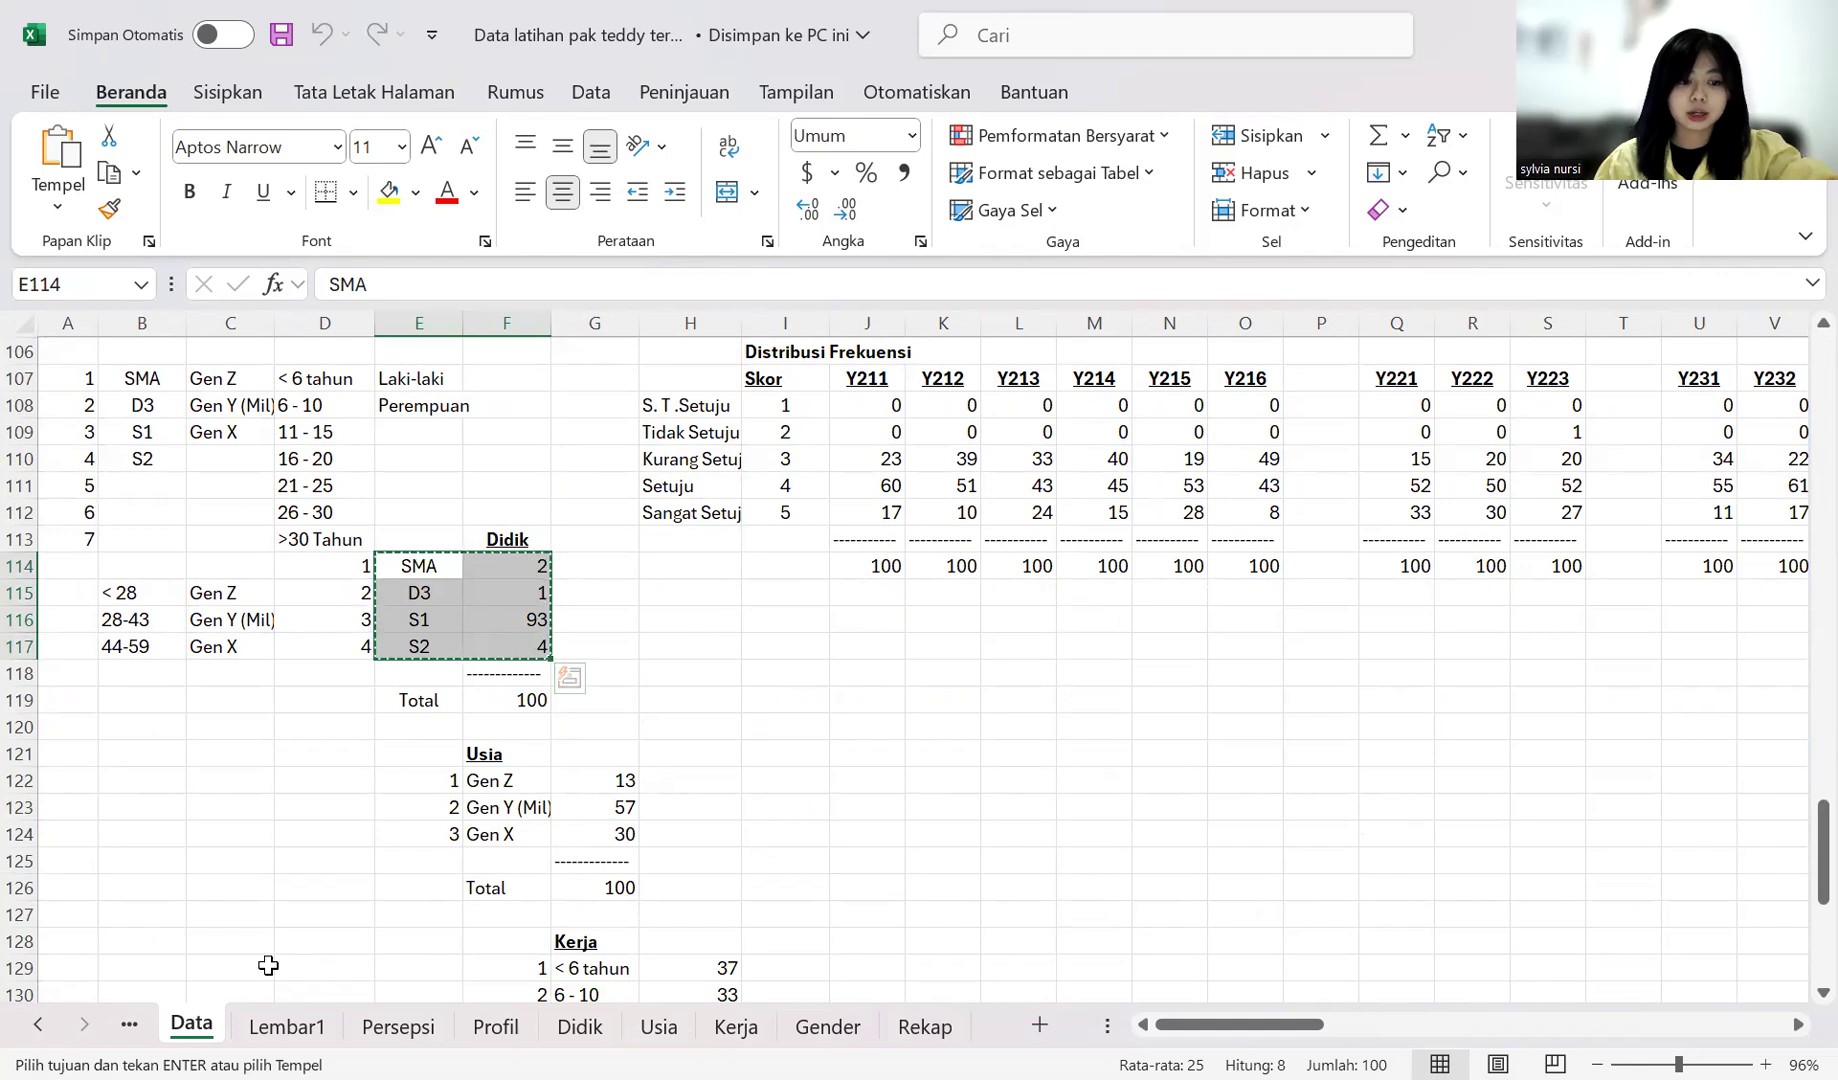
Step: Paste the copied education counts as transposed values starting at K15 on the Profil sheet
click(483, 1025)
click(600, 580)
click(587, 560)
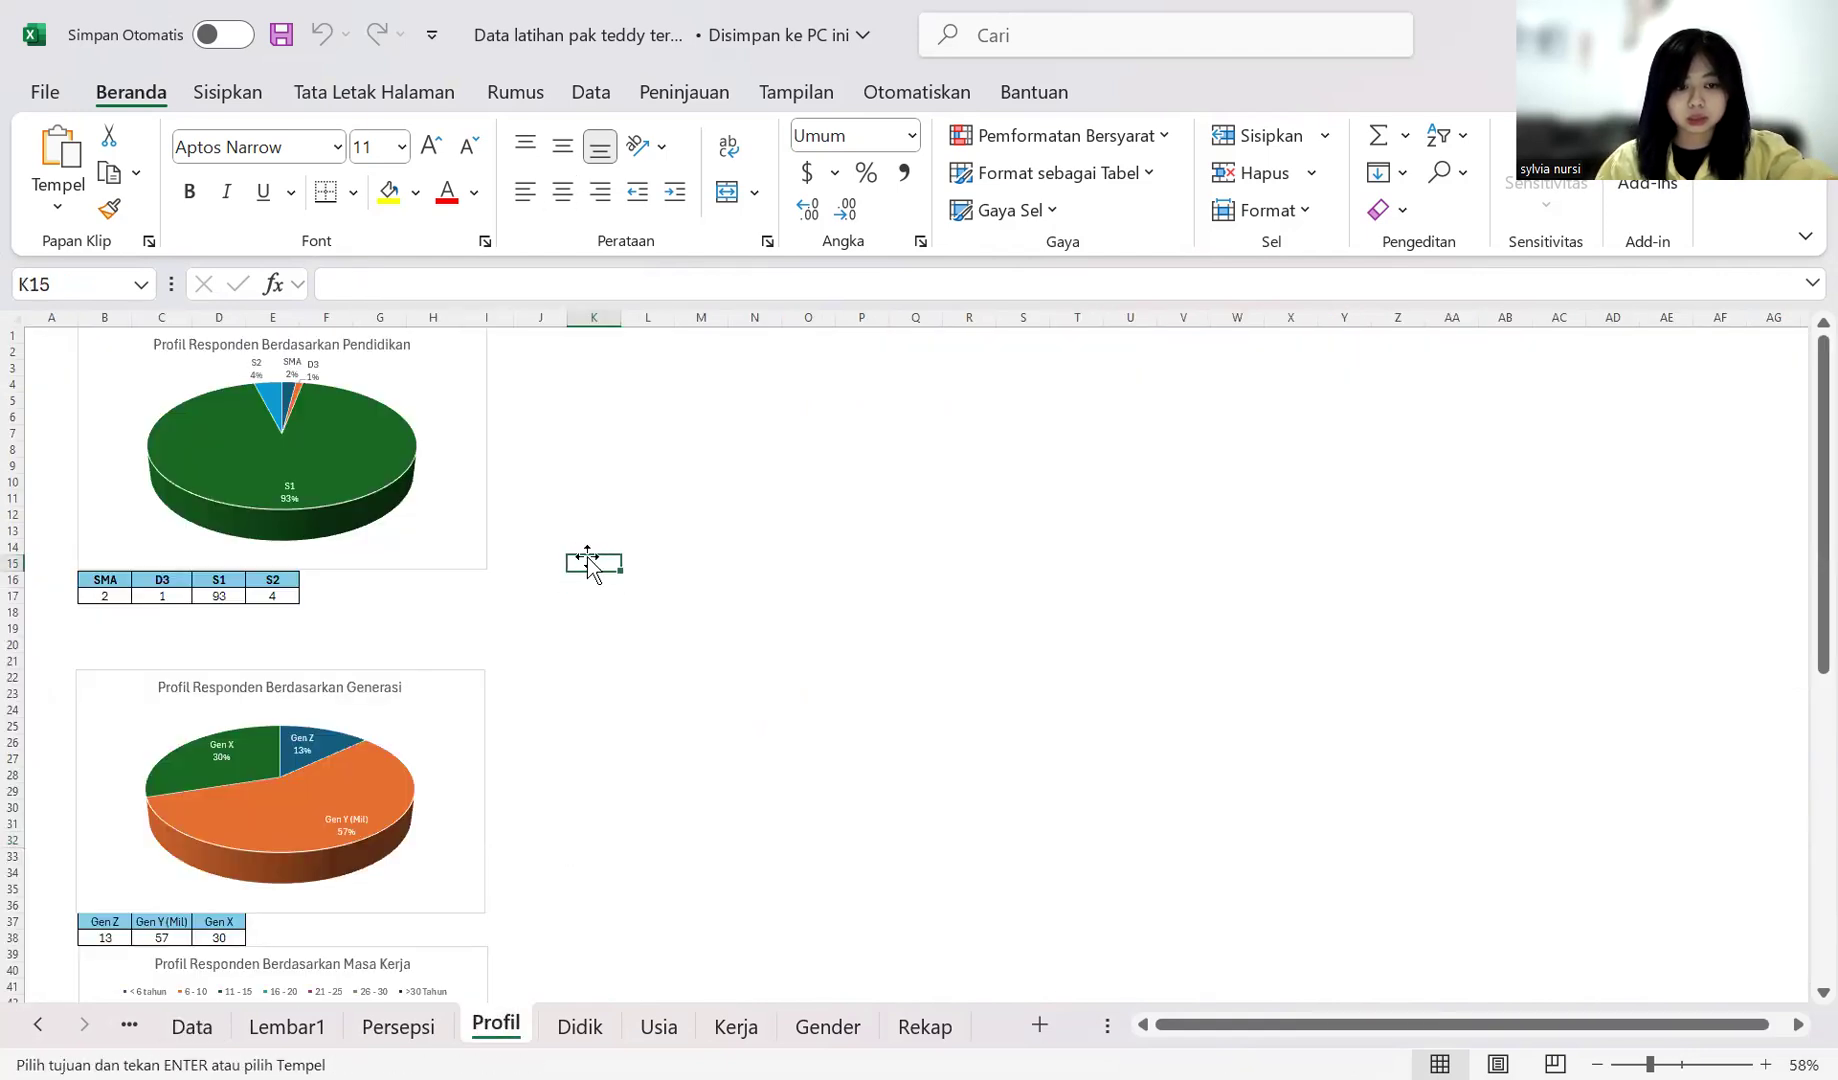
right_click(597, 575)
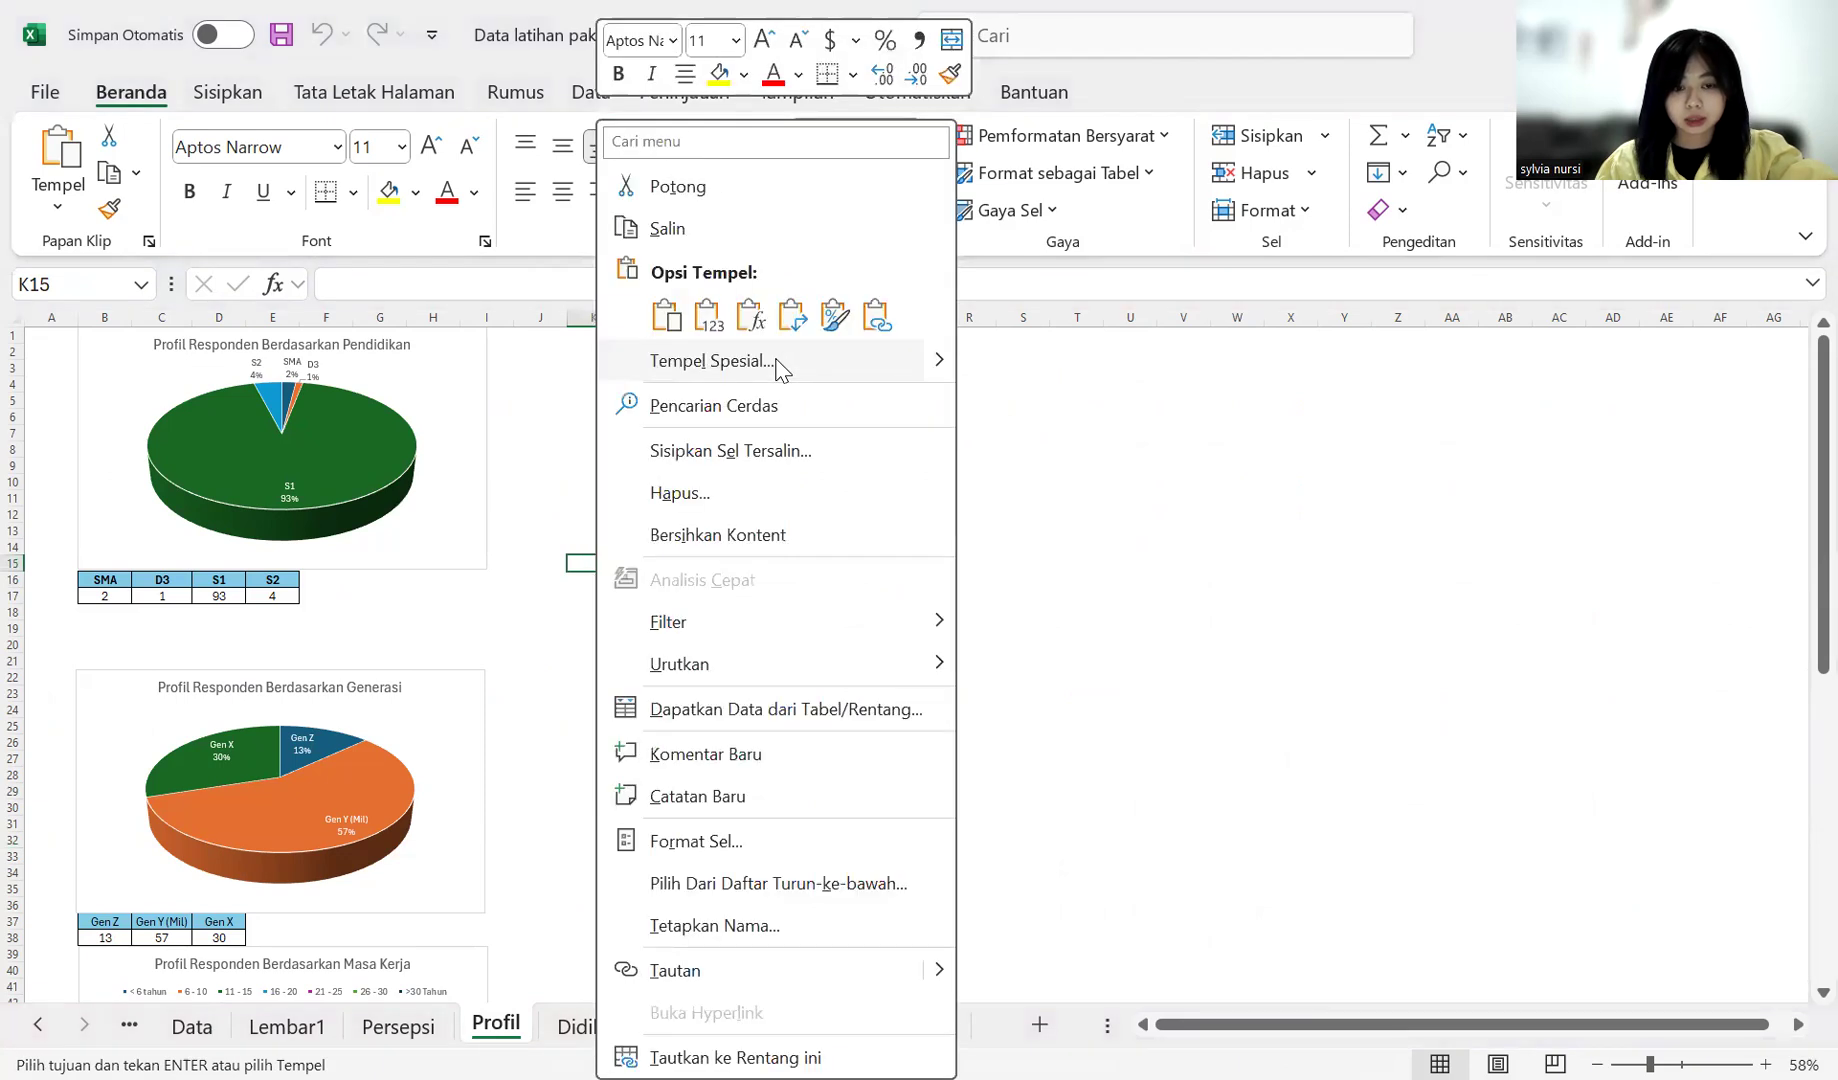
click(777, 362)
click(526, 298)
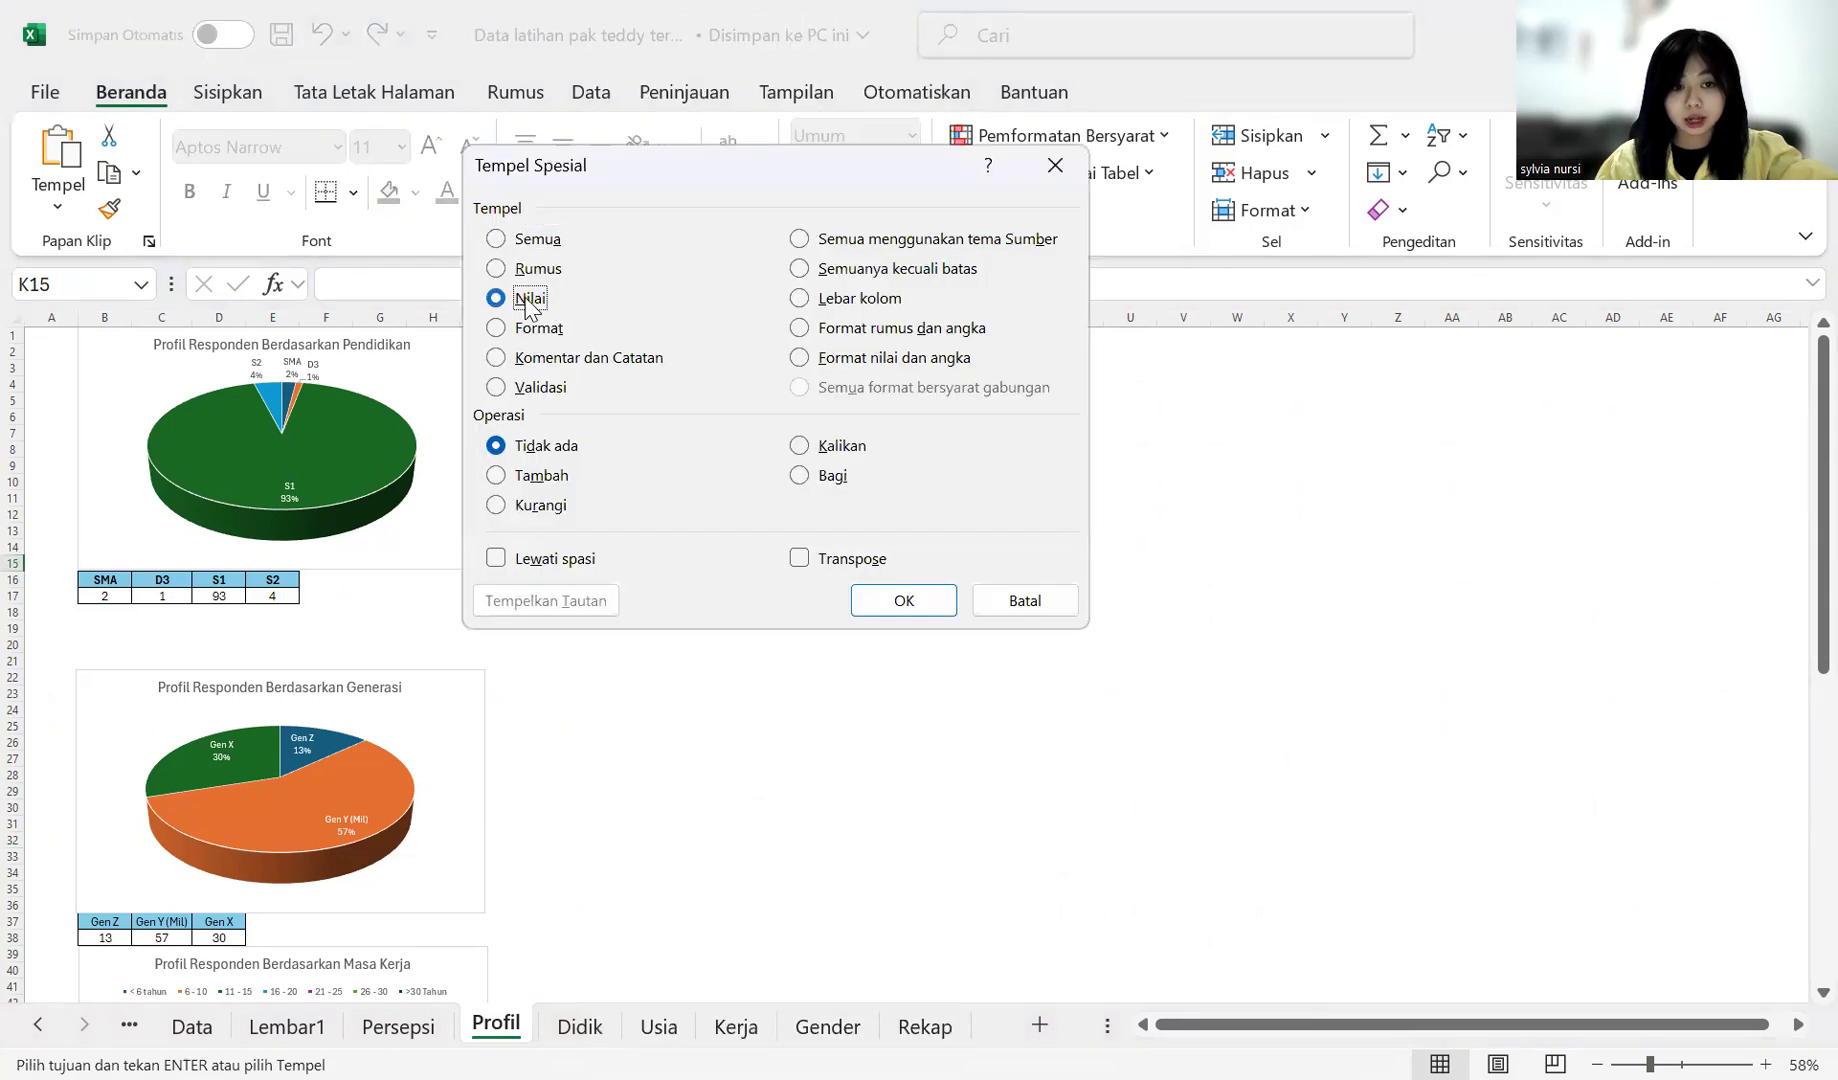
click(800, 558)
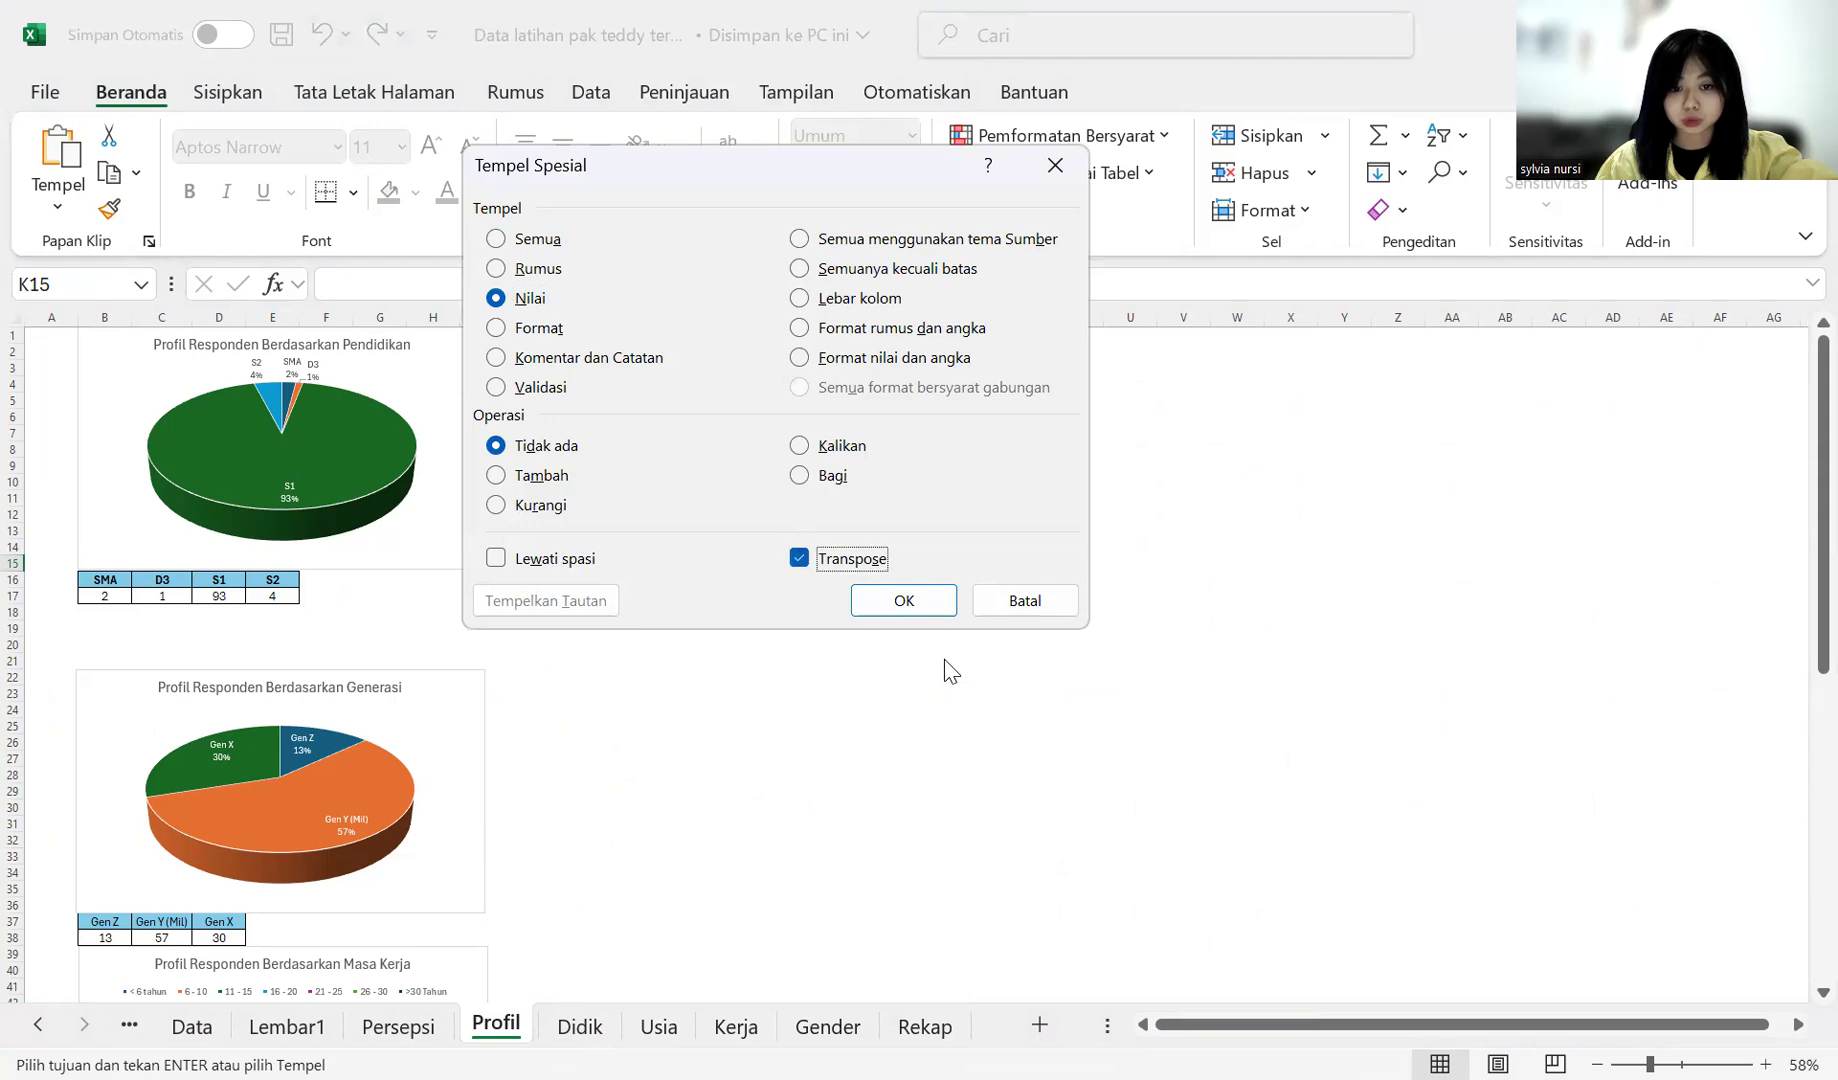
click(906, 600)
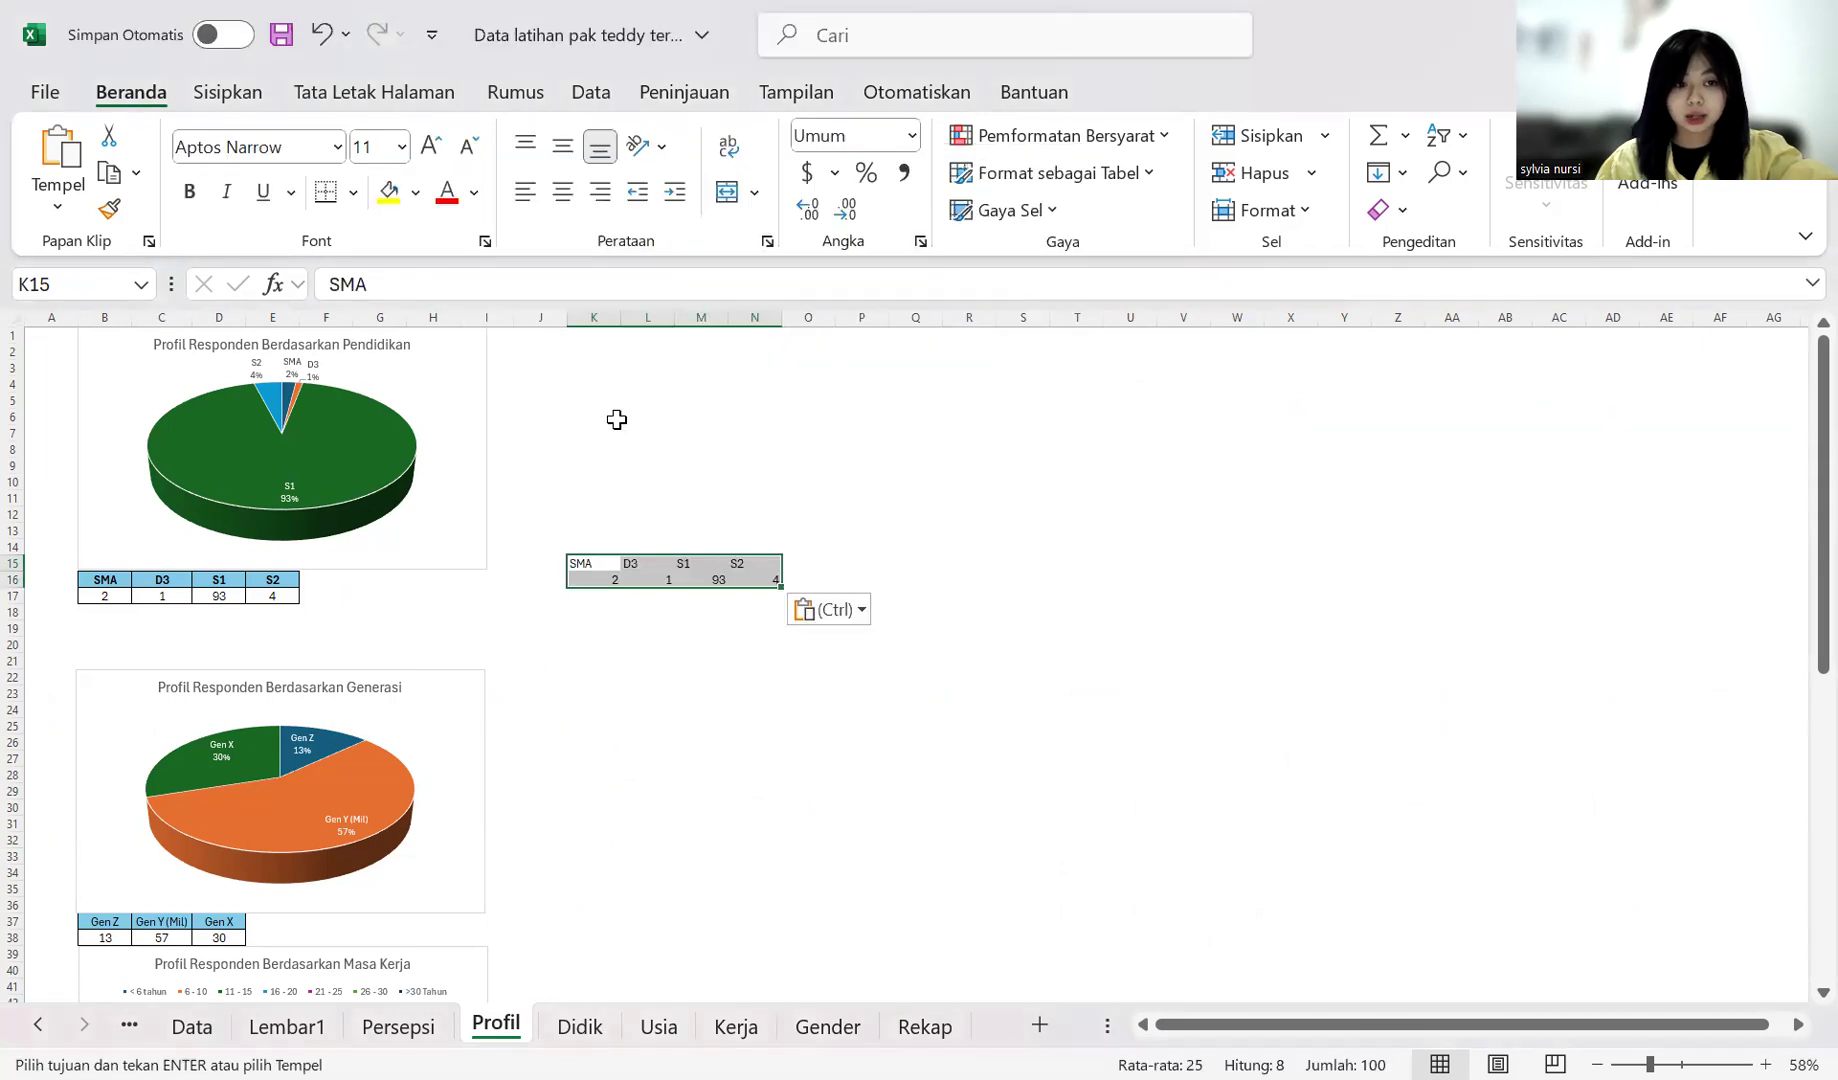
Step: Center the pasted table K15:N16 and fill its header row K15:N15 yellow
click(562, 200)
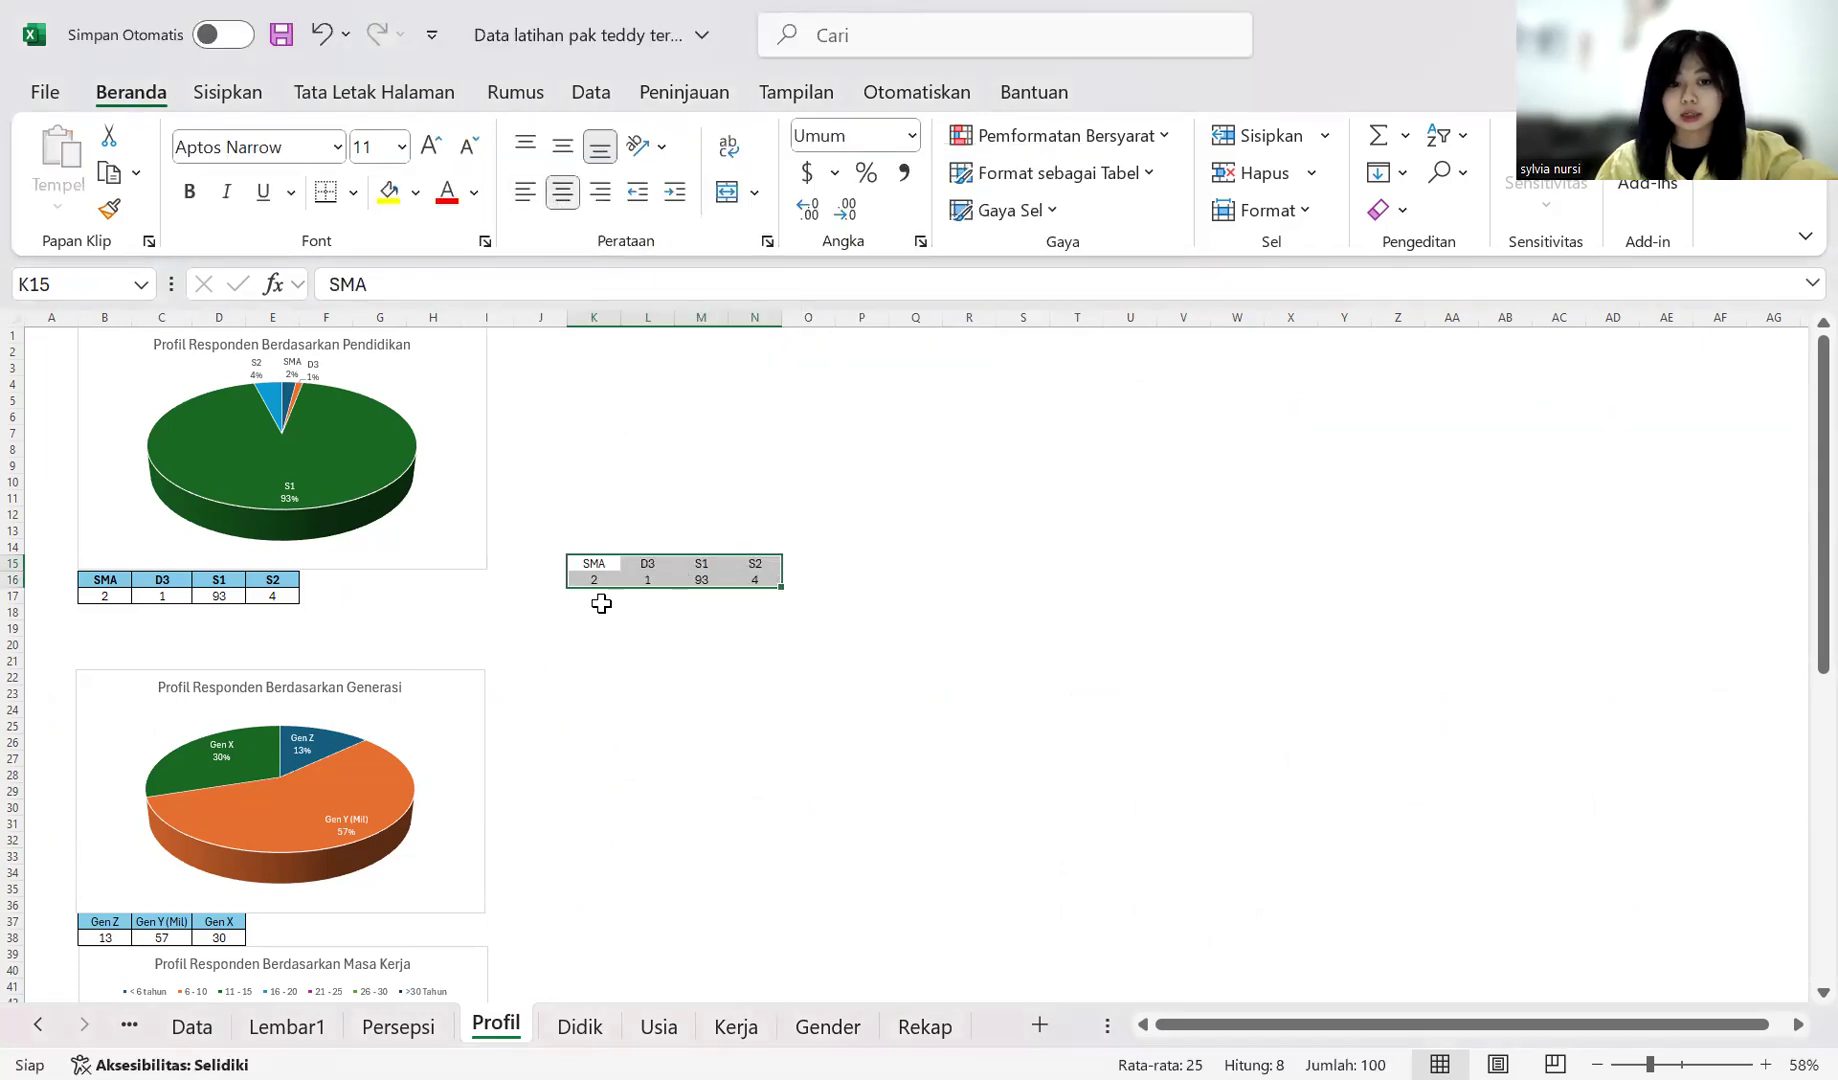
drag(600, 568, 755, 565)
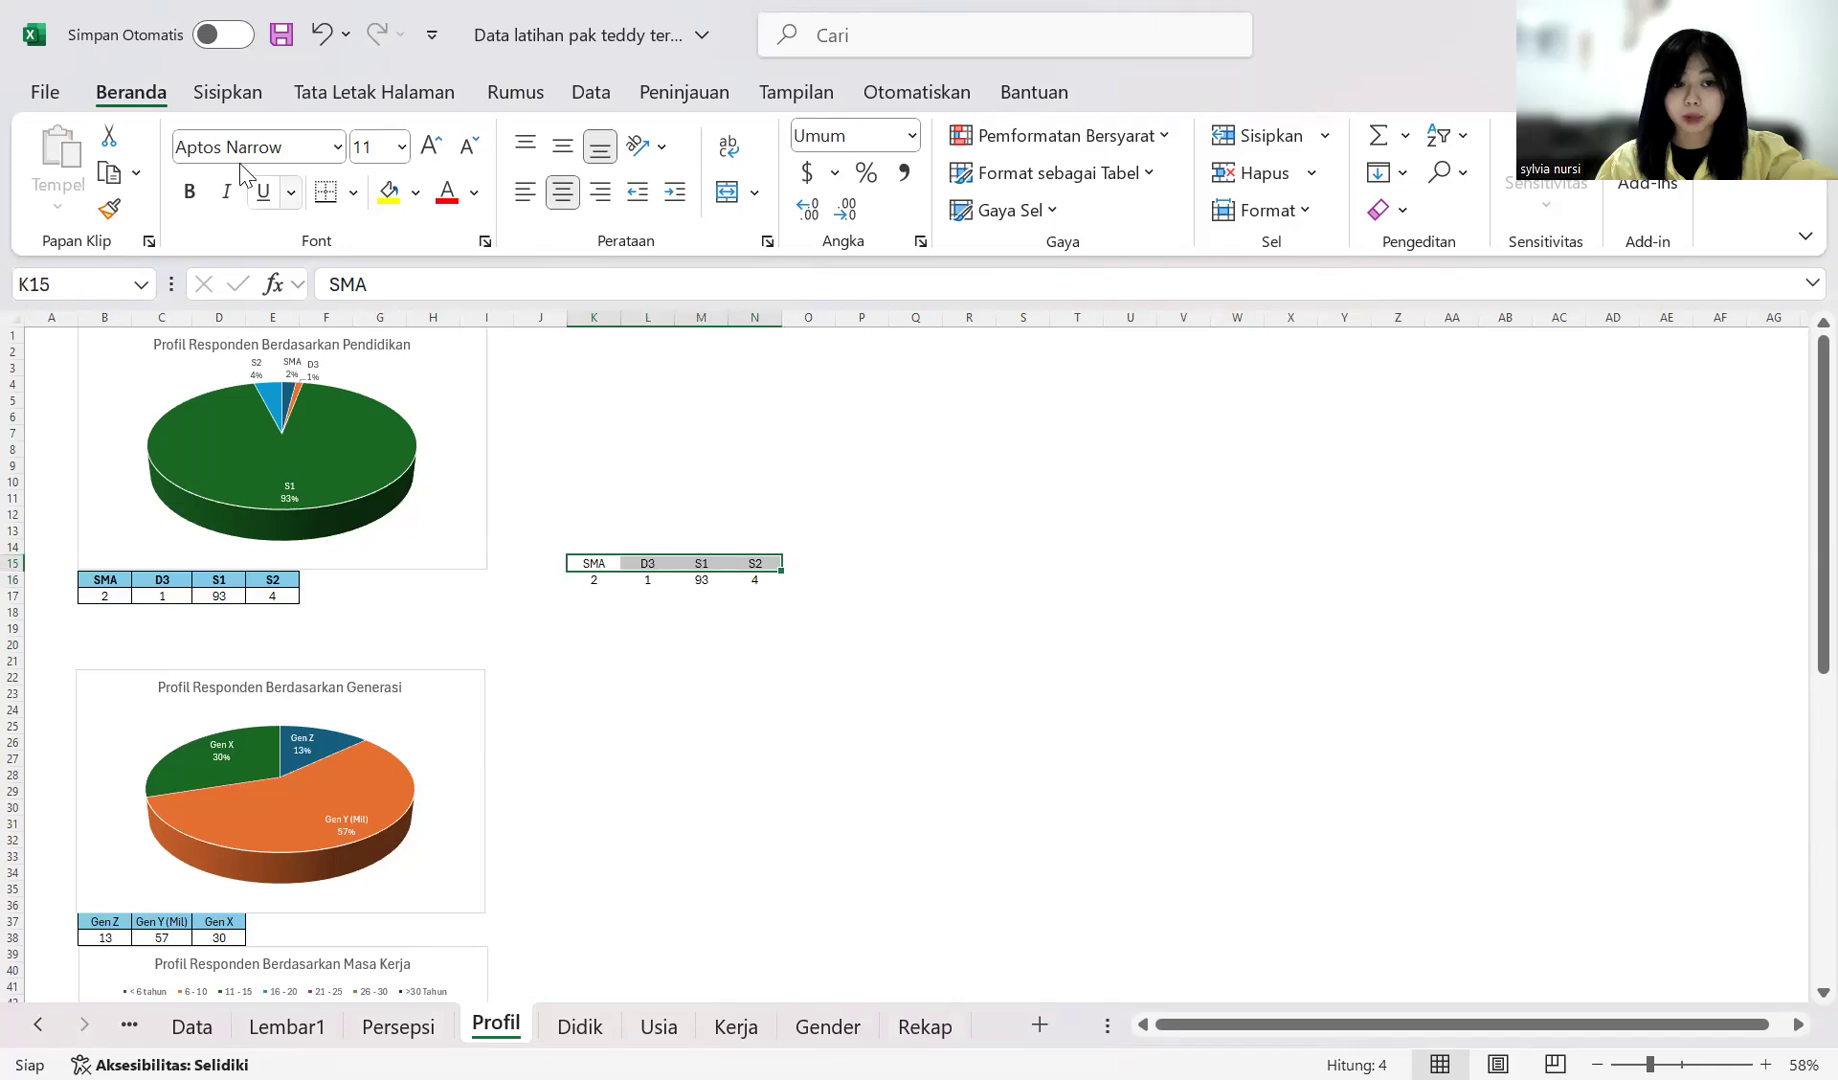
click(380, 193)
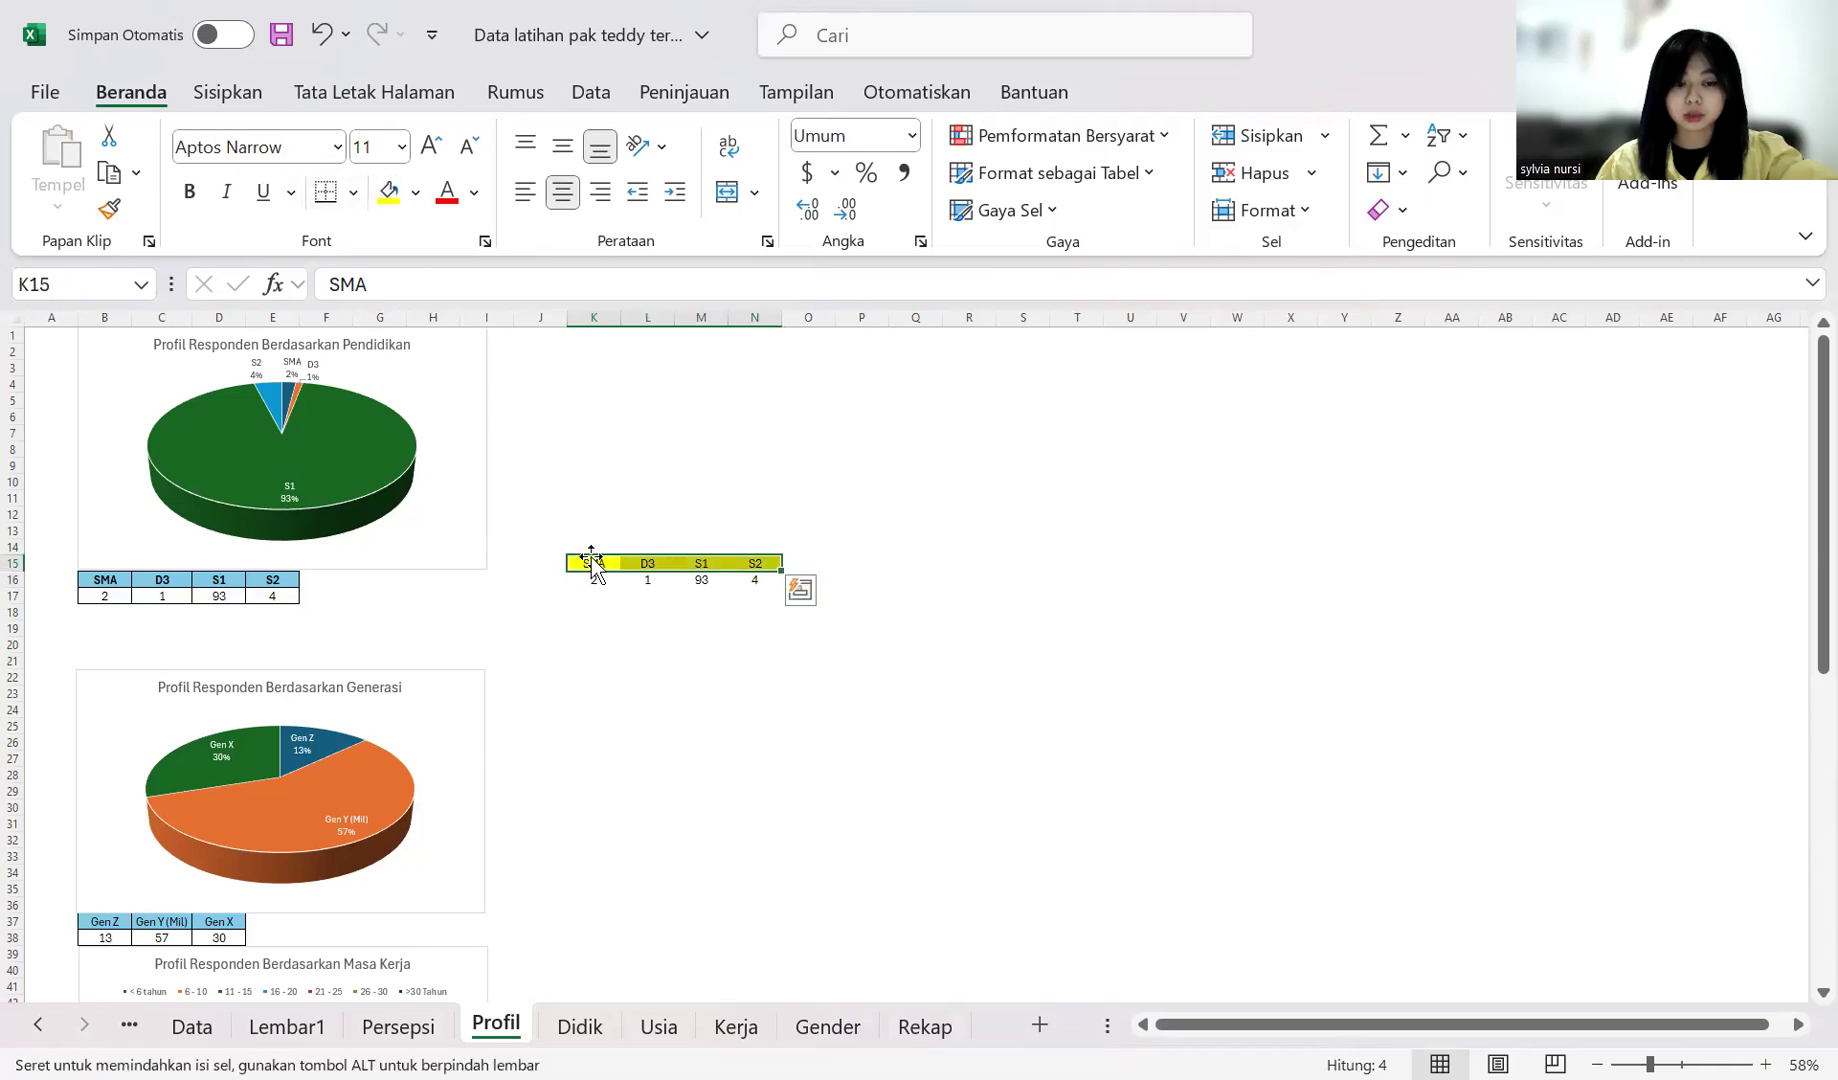
Step: Apply all borders to the education table K15:N16
click(590, 516)
drag(594, 565, 765, 582)
click(354, 193)
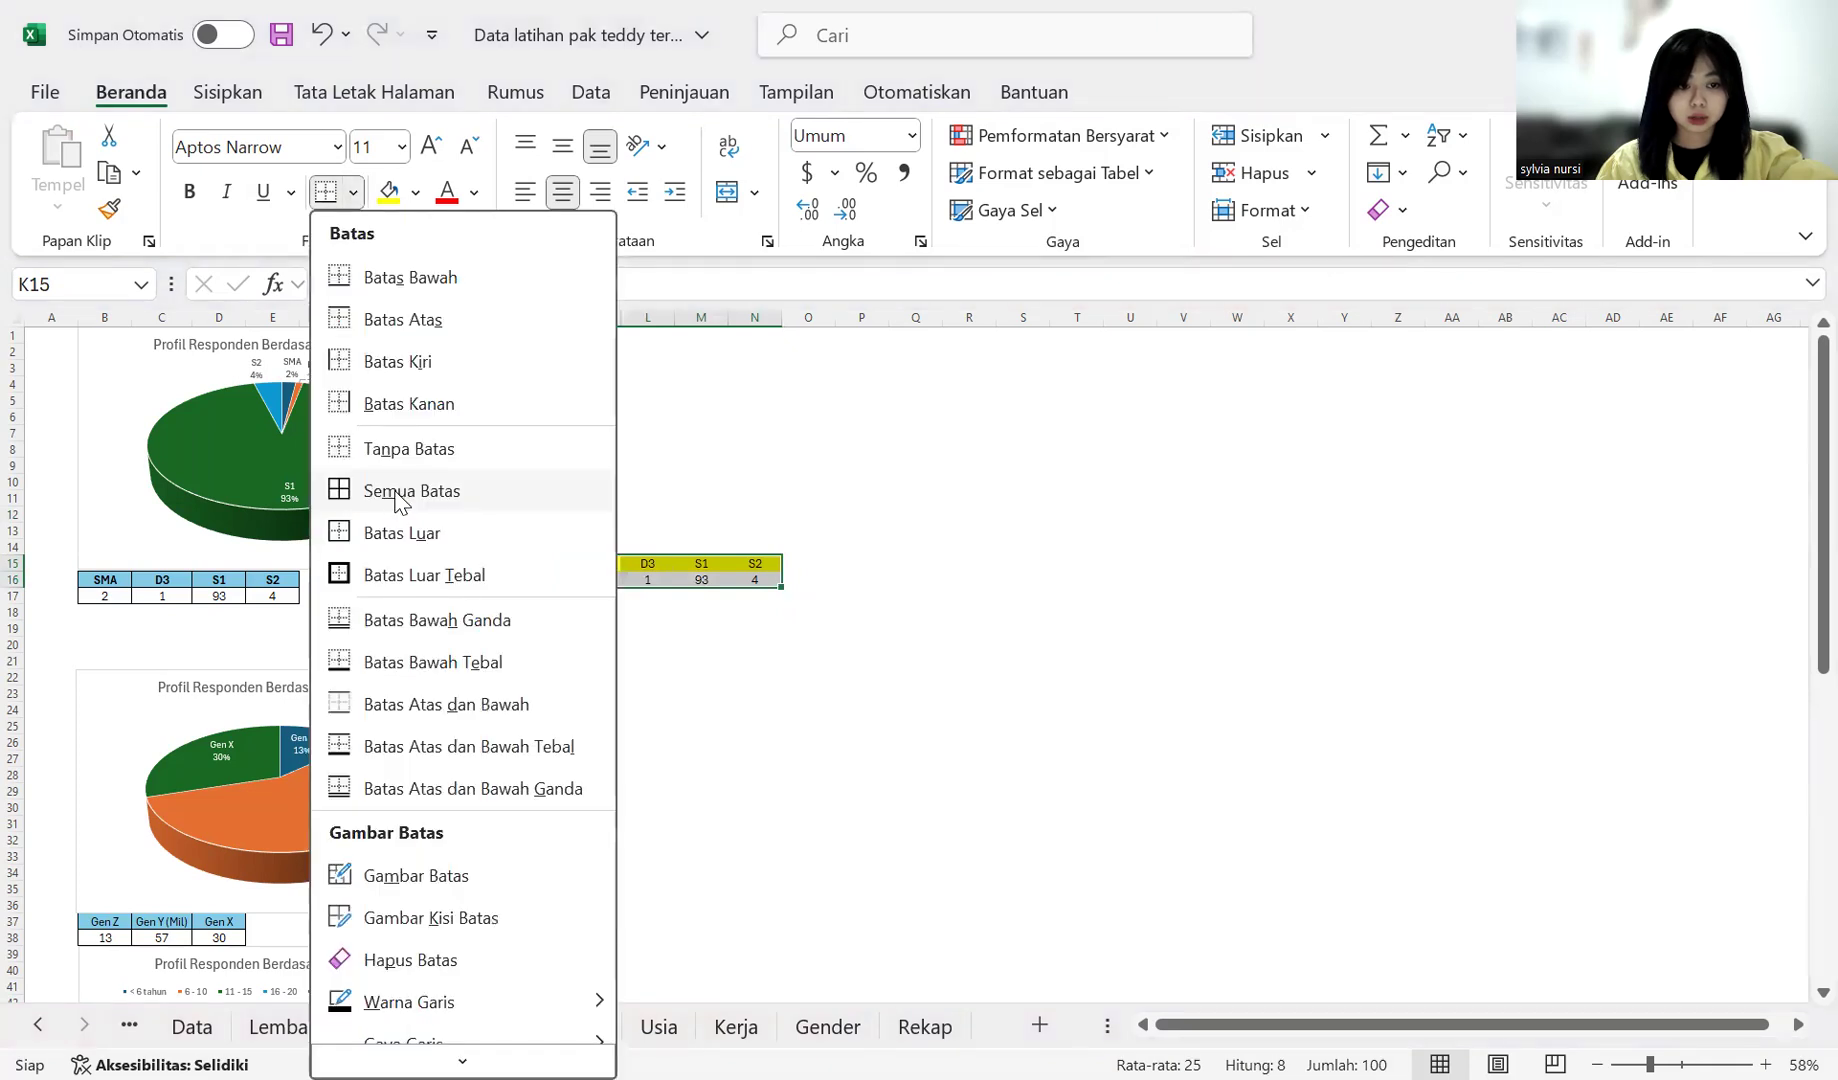
click(398, 491)
click(647, 530)
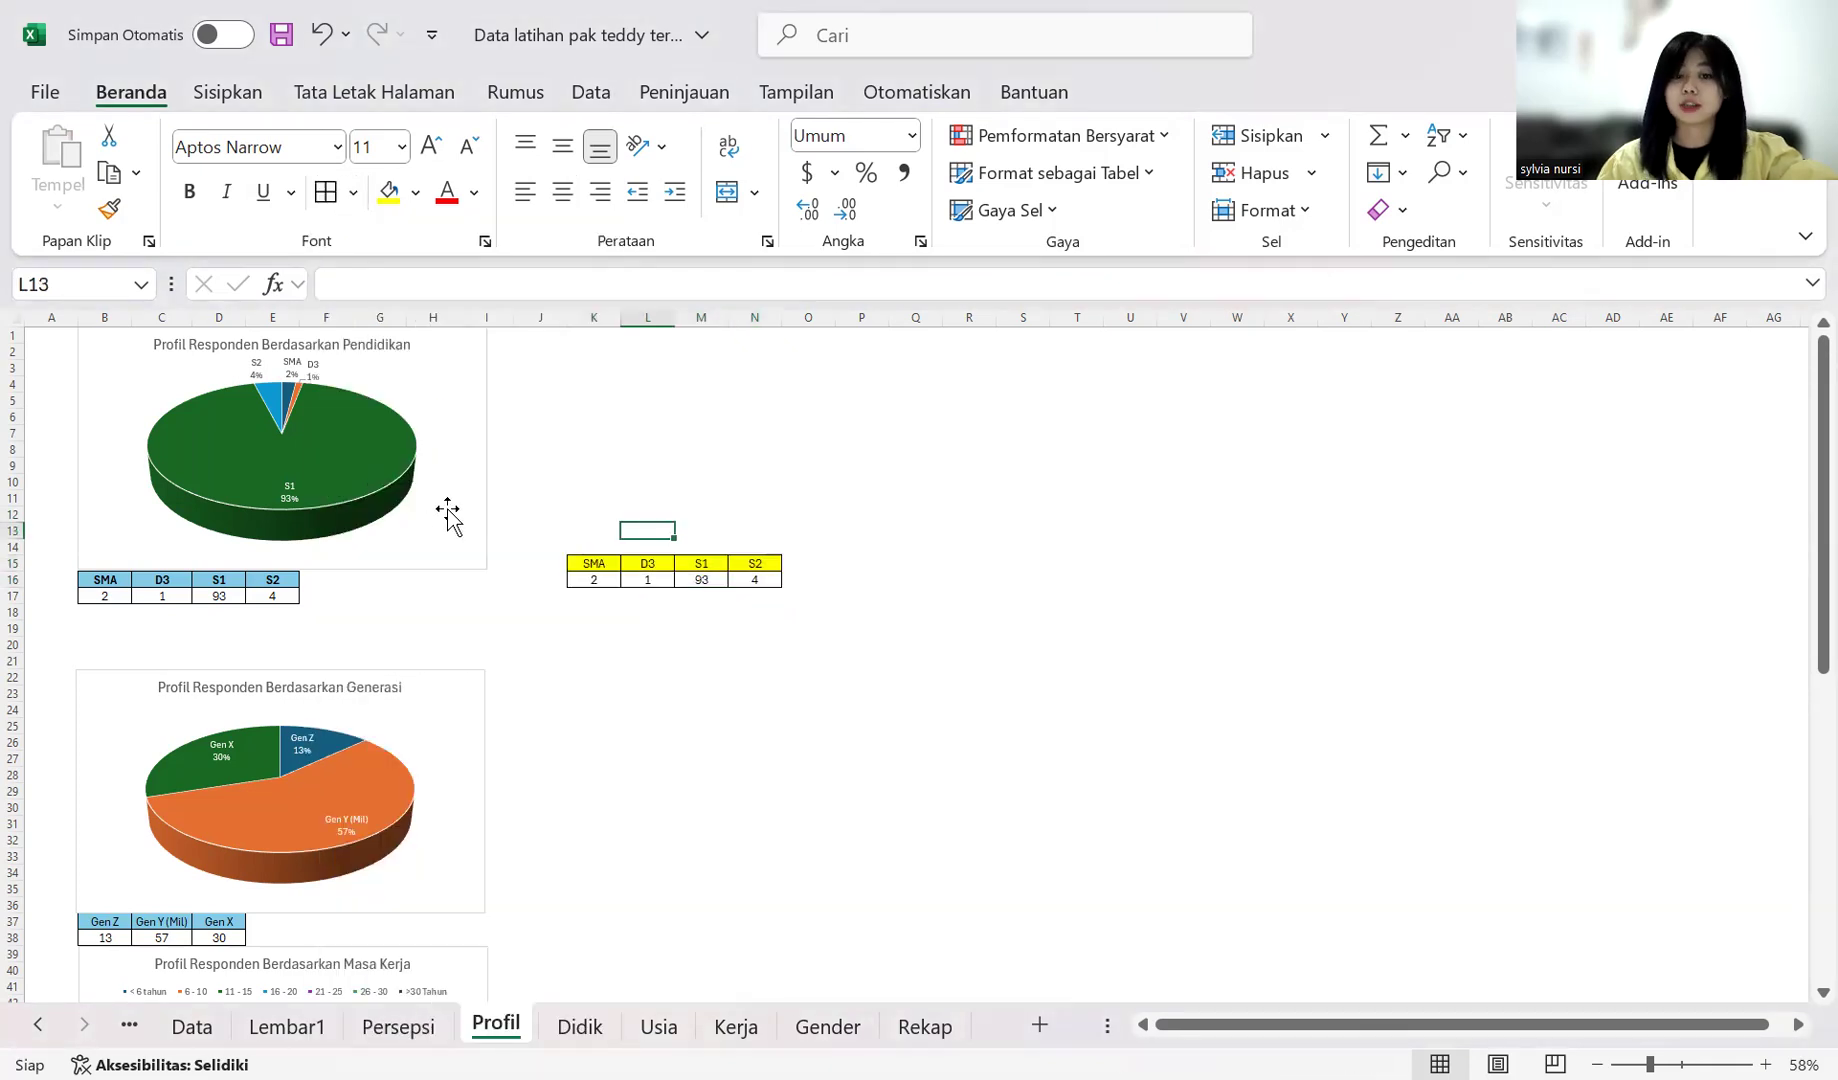
Step: Insert a 3-D pie chart from K15:N16 and place it beside the table, starting at column O near row 2
drag(588, 563, 755, 580)
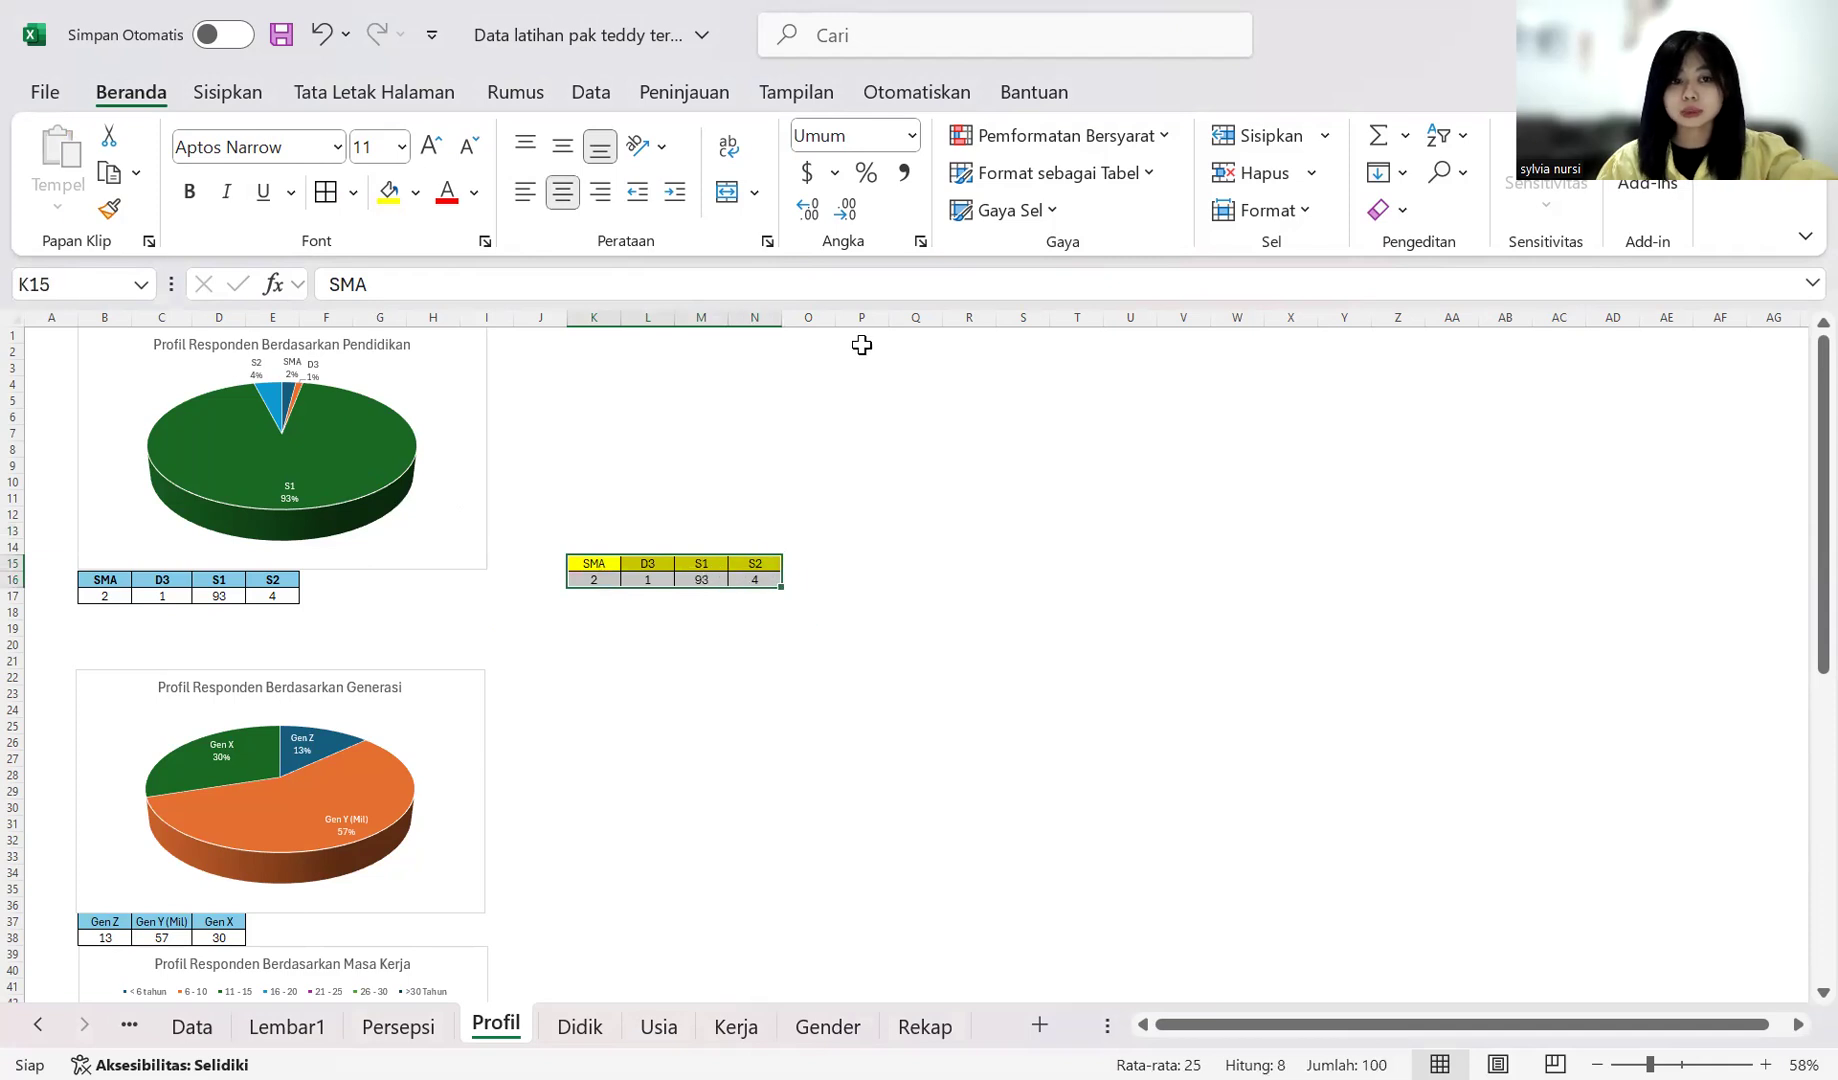
click(220, 96)
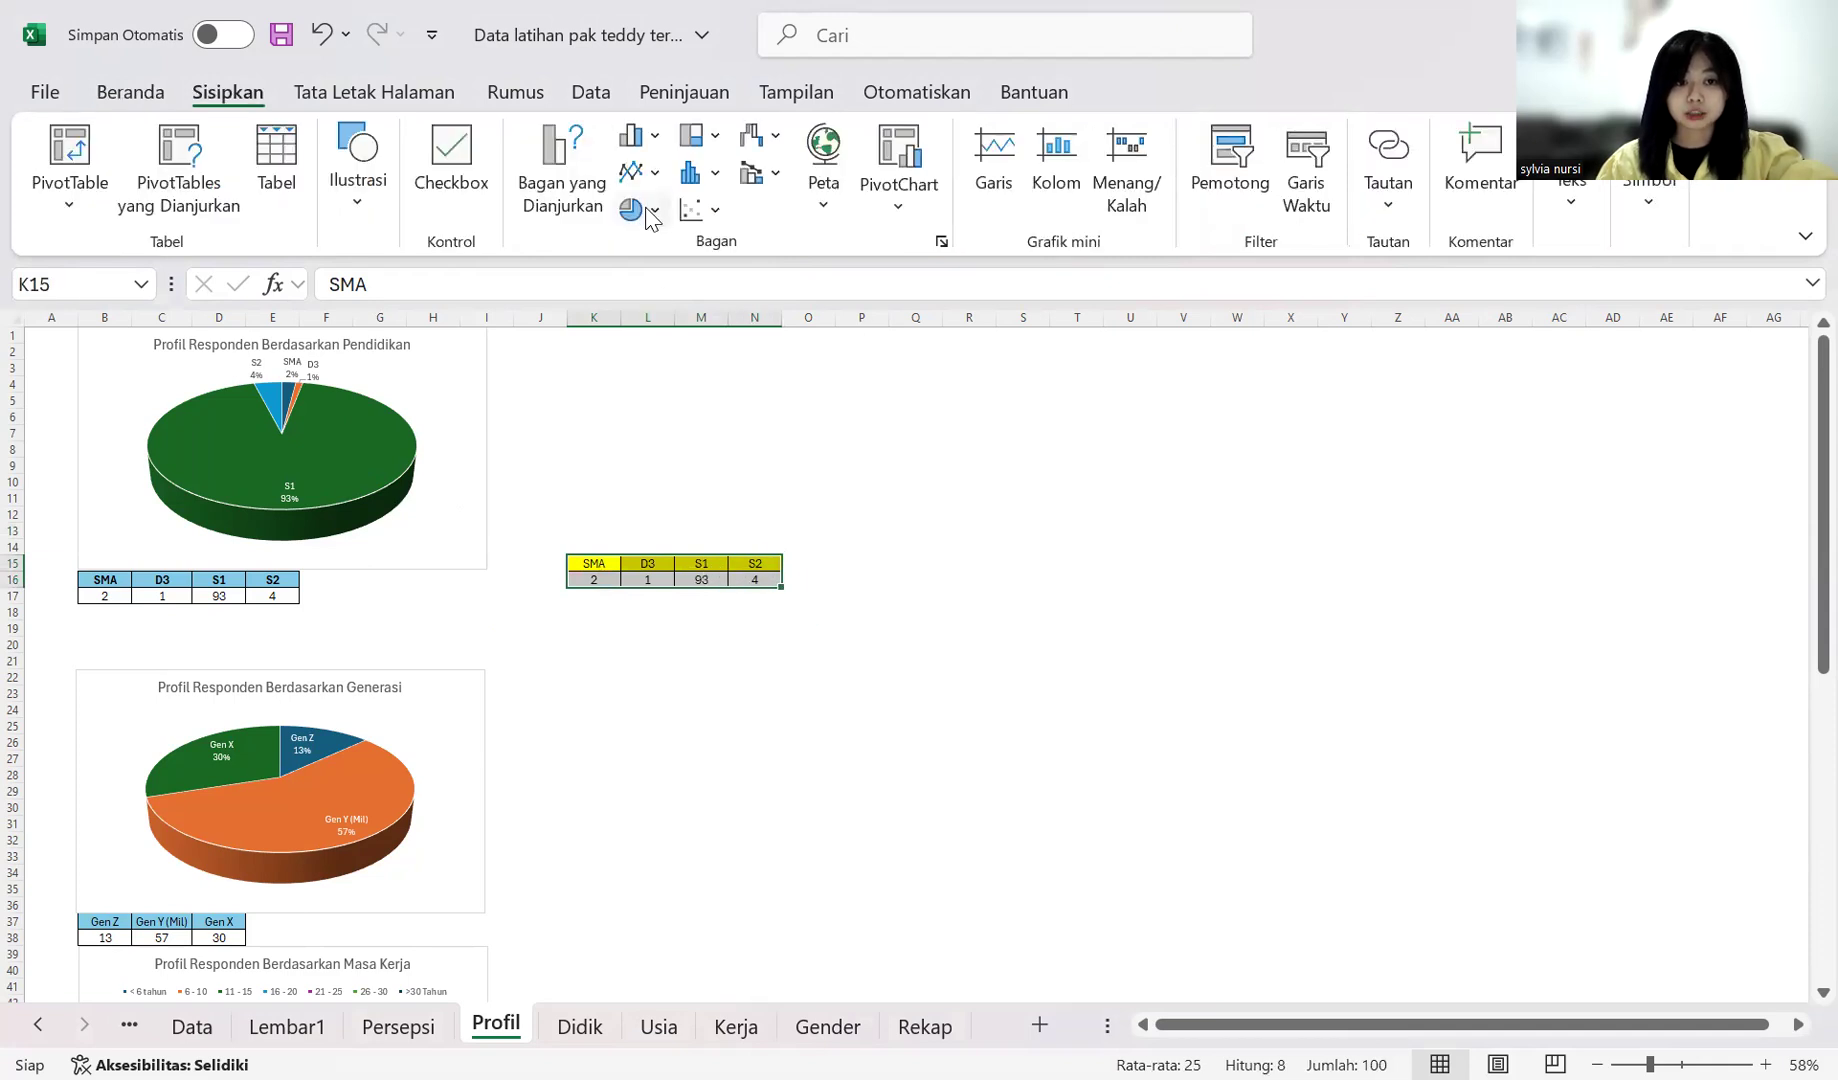
click(630, 209)
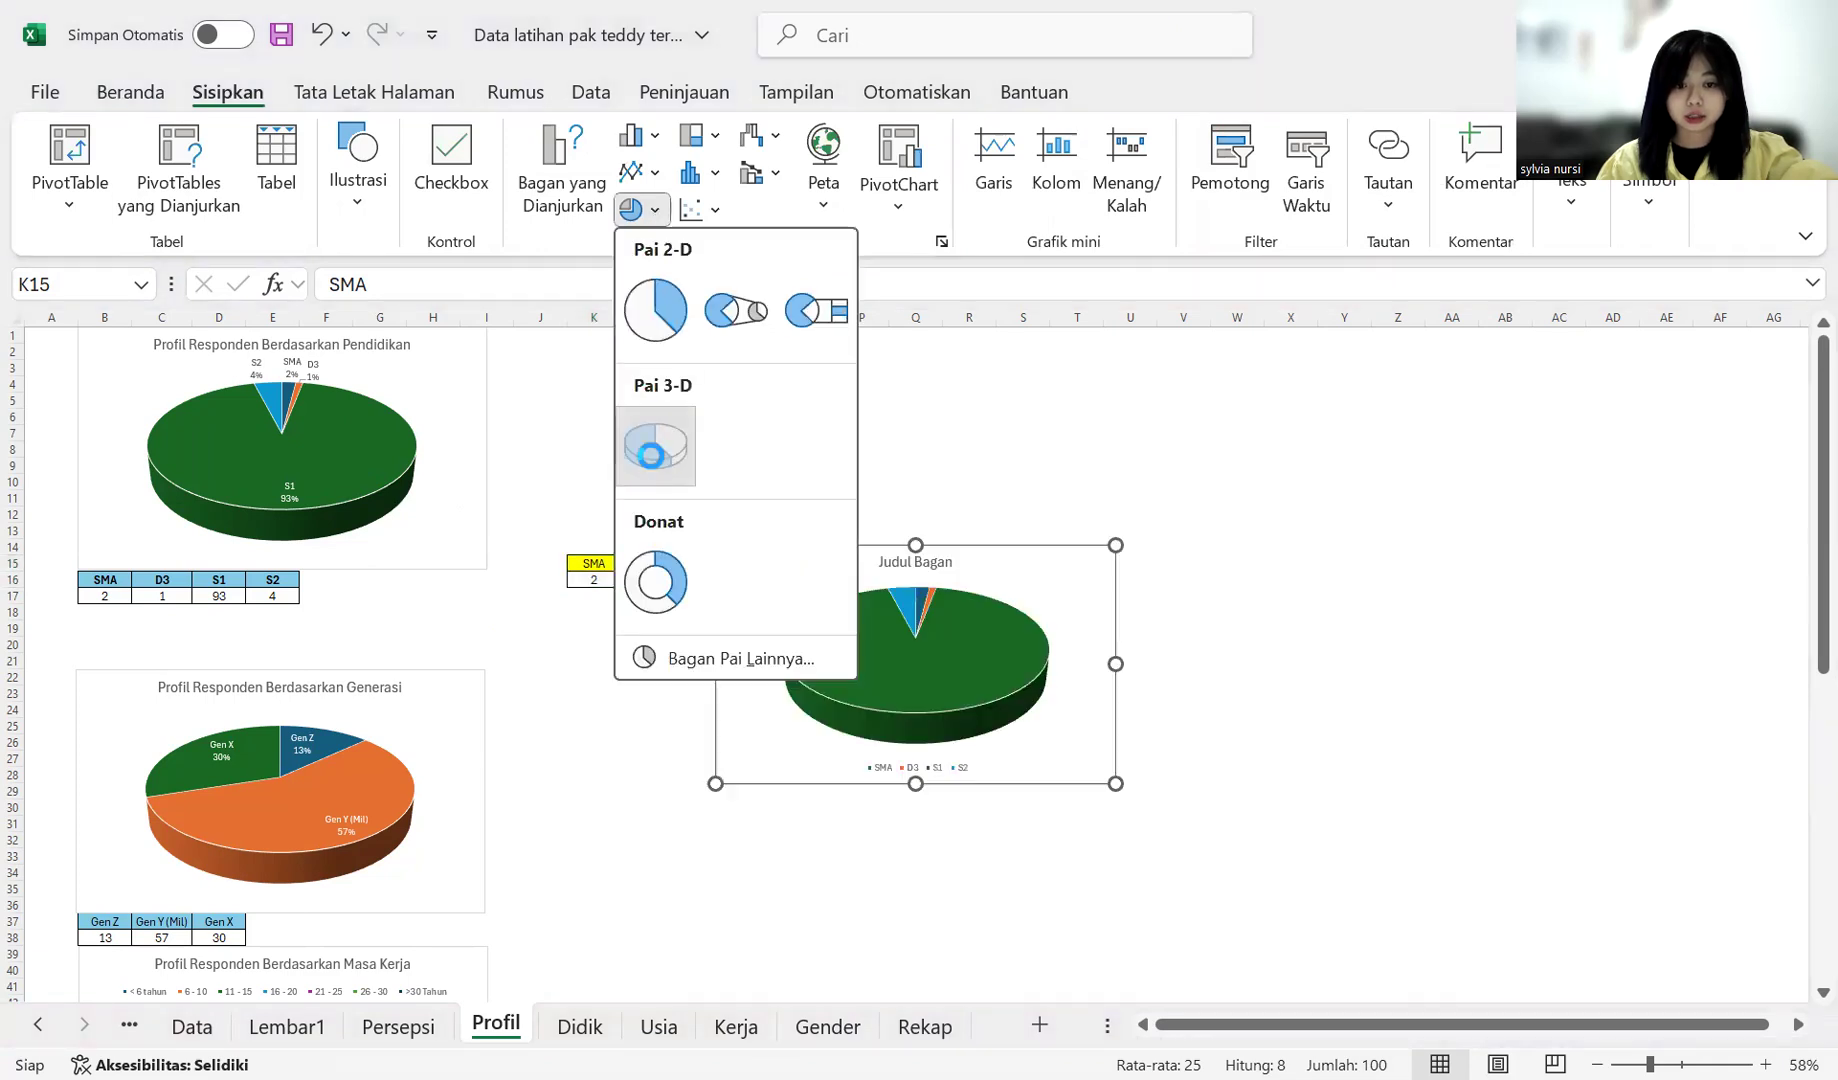
drag(999, 570, 1086, 378)
click(1237, 455)
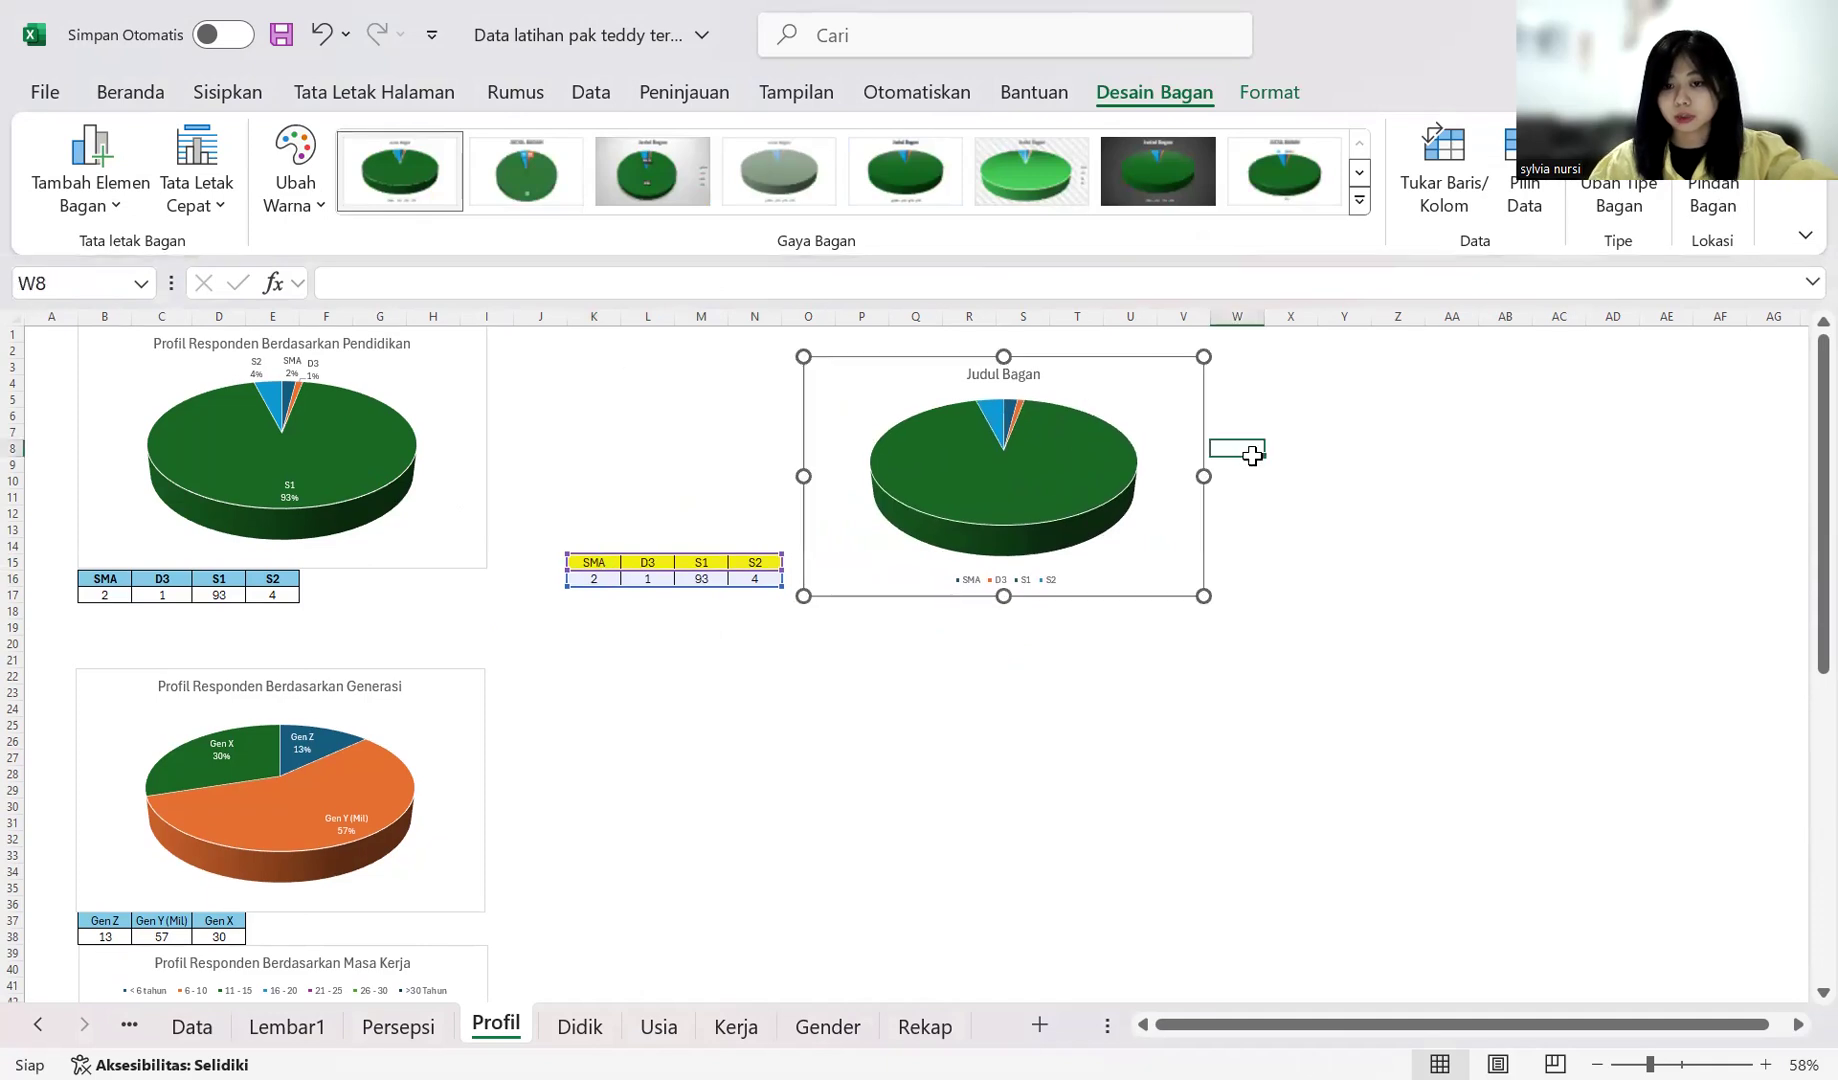
Step: Give the new pie chart the third chart style with the grey gradient background and the third colourful palette, which starts with orange
click(1180, 445)
click(1241, 432)
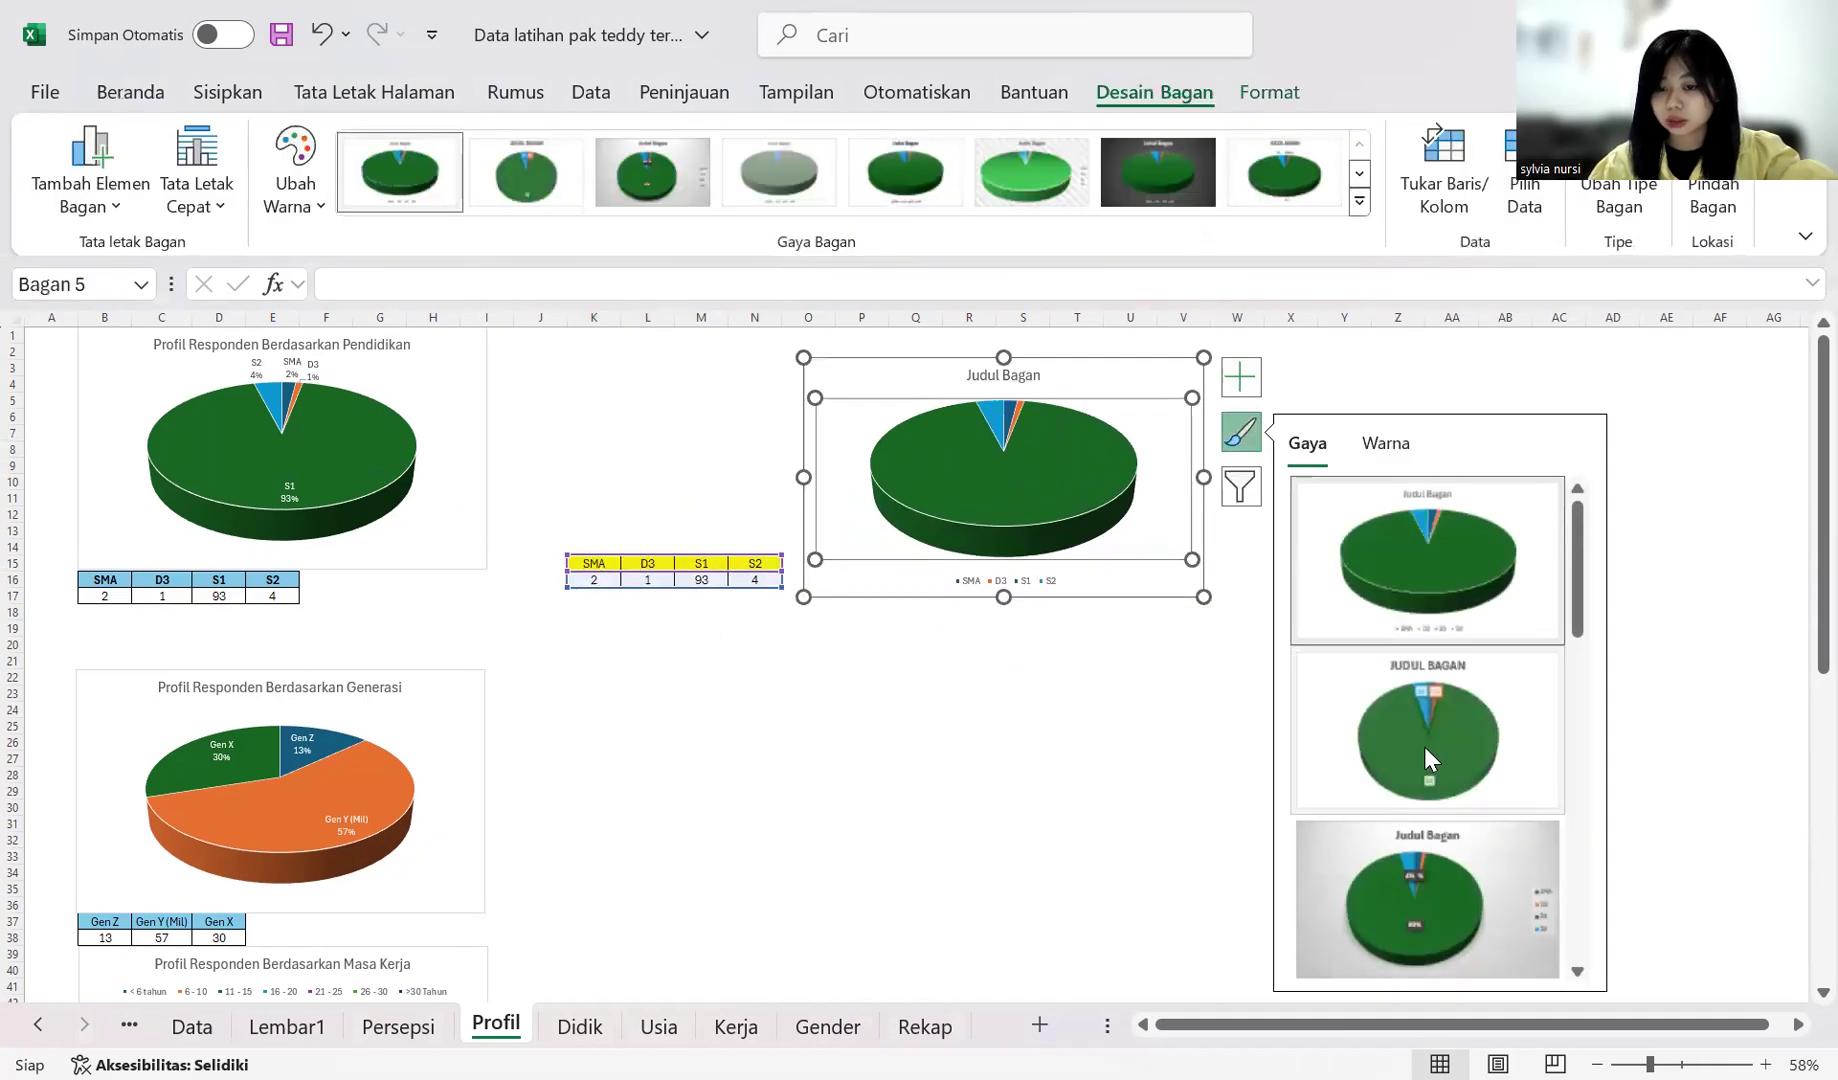
click(1445, 892)
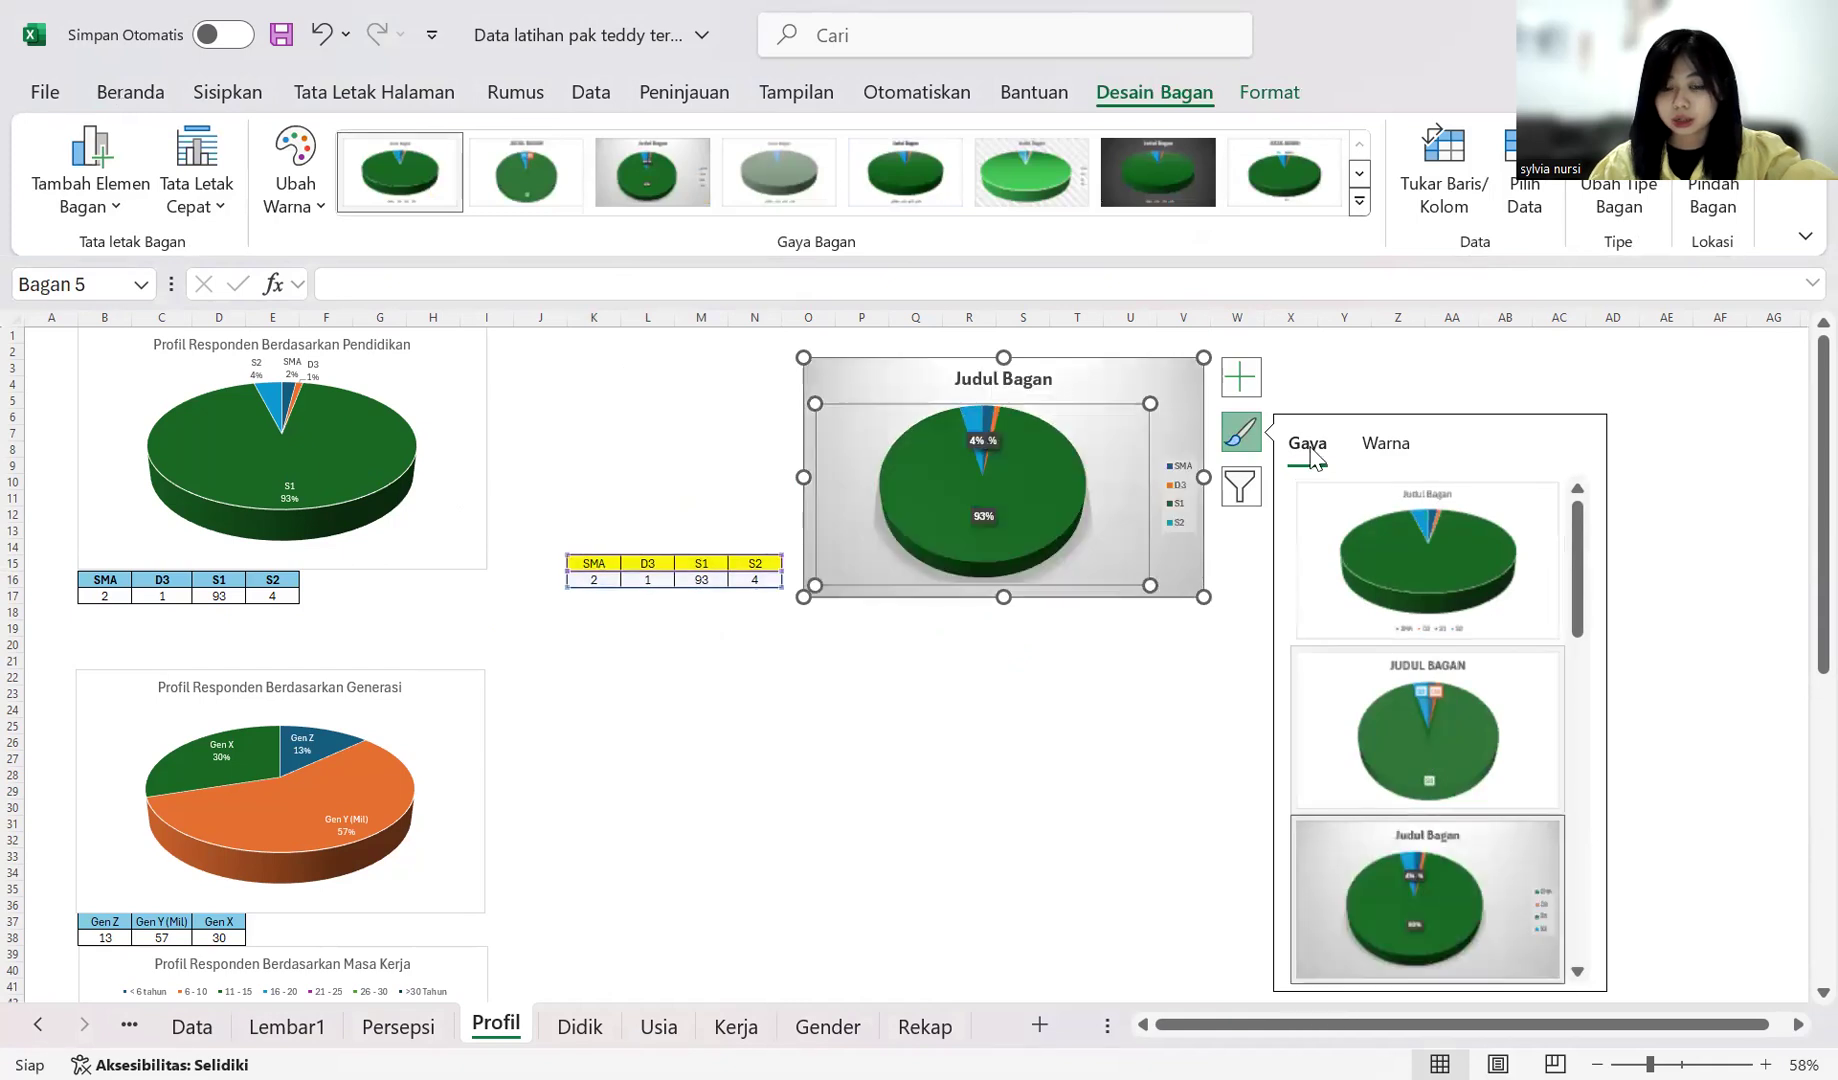
click(295, 168)
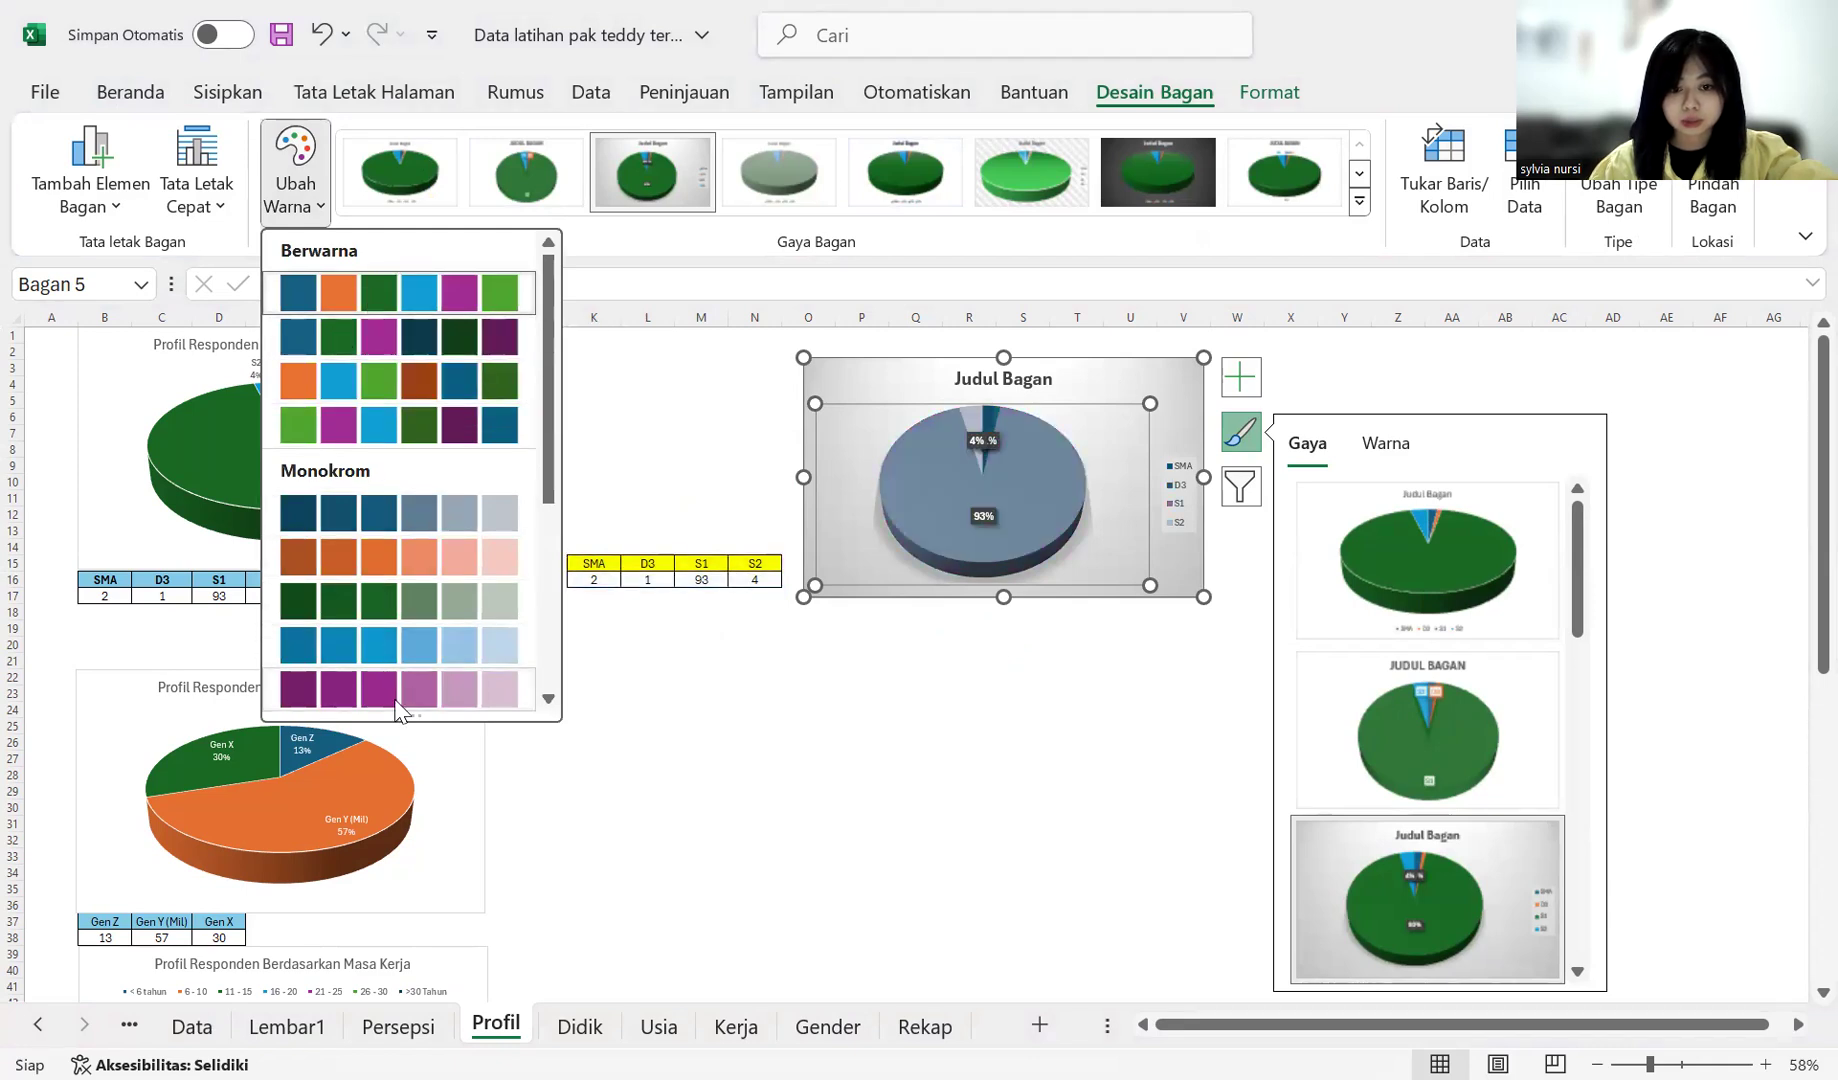
click(421, 388)
click(1018, 693)
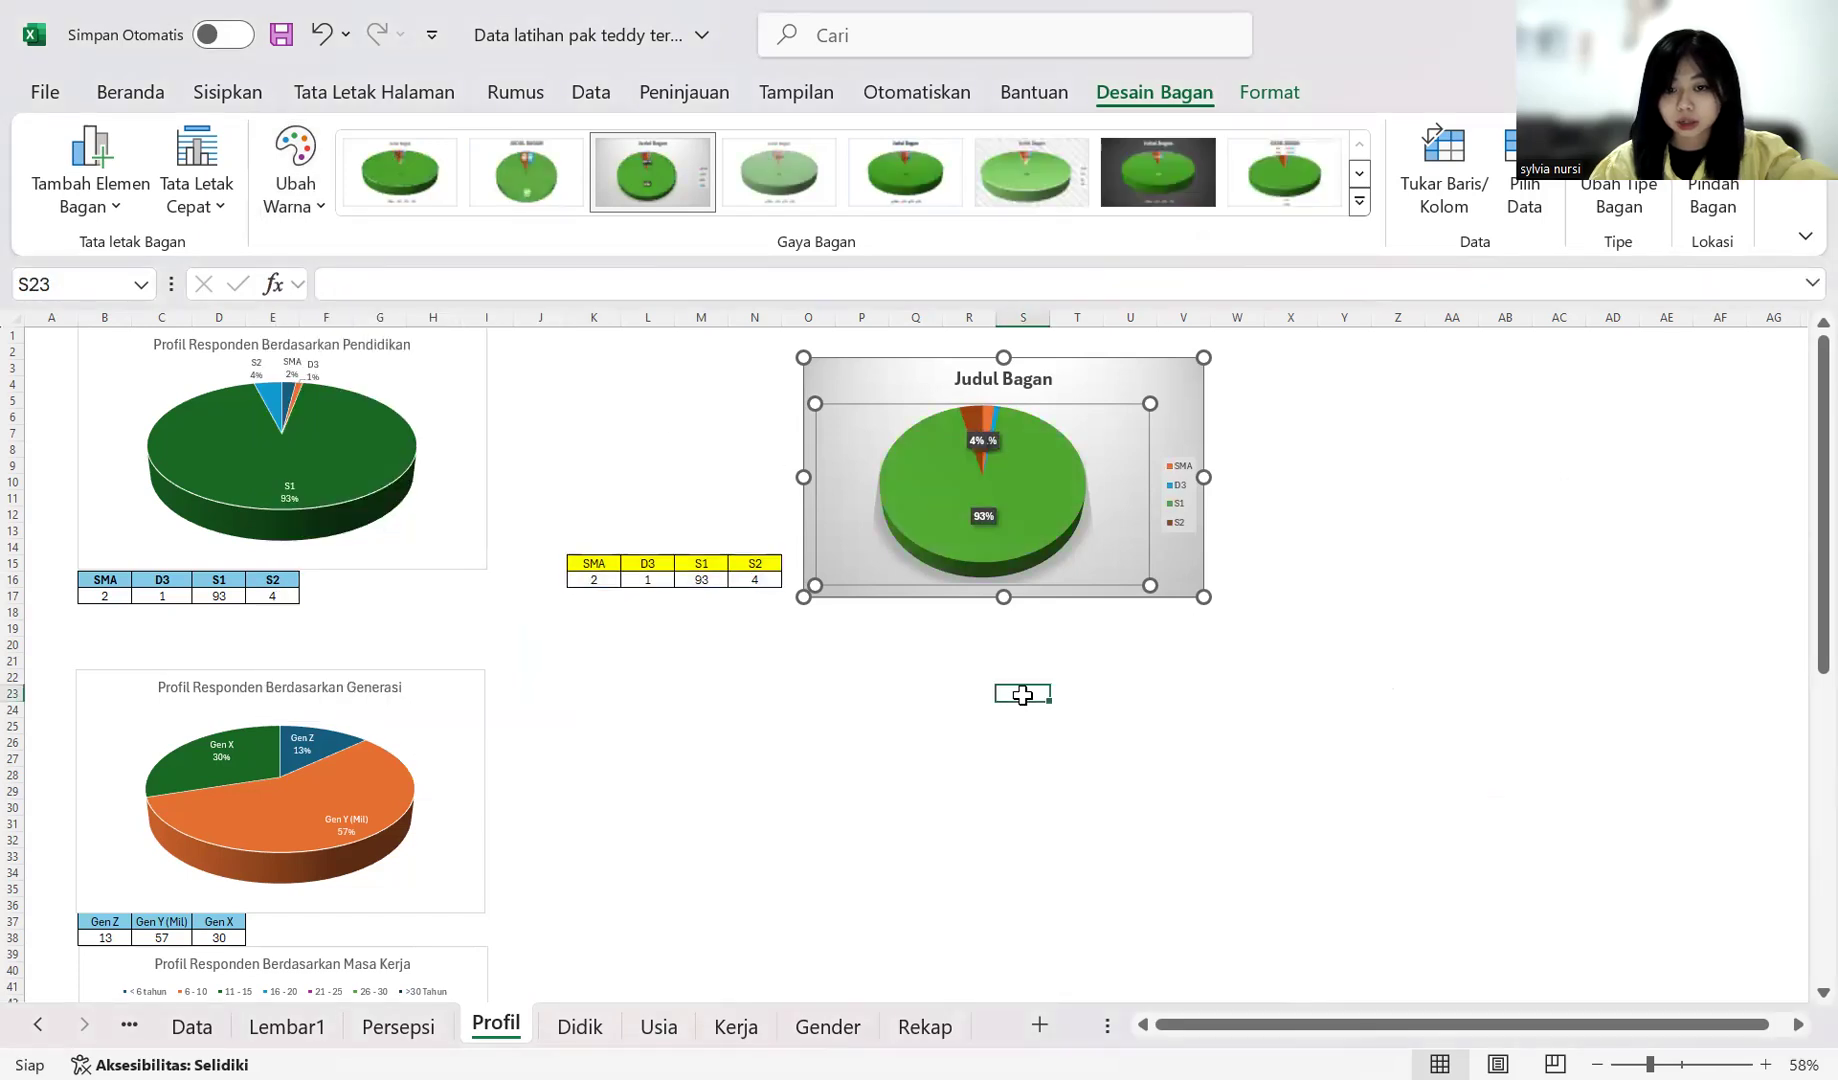
Step: Enlarge the new pie chart so that it extends to column W and about row 17
click(1170, 370)
drag(1219, 600, 1290, 611)
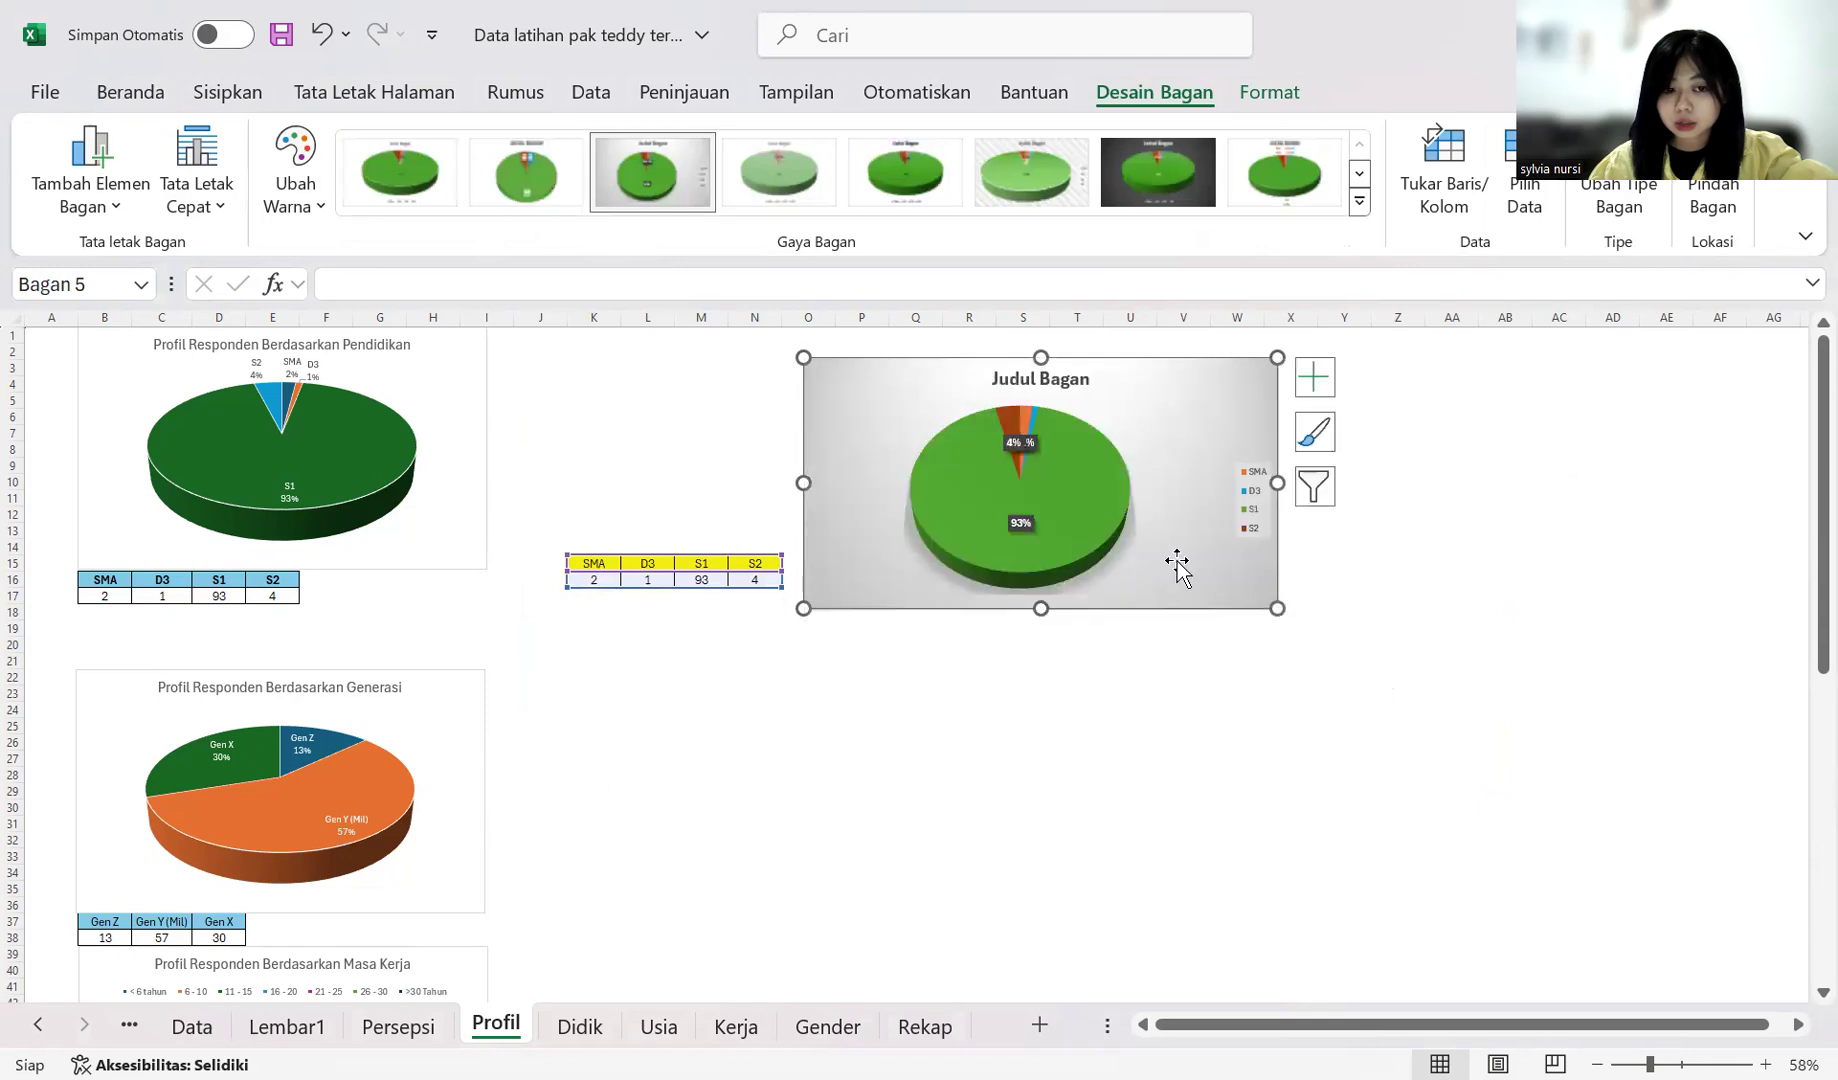
right_click(1175, 559)
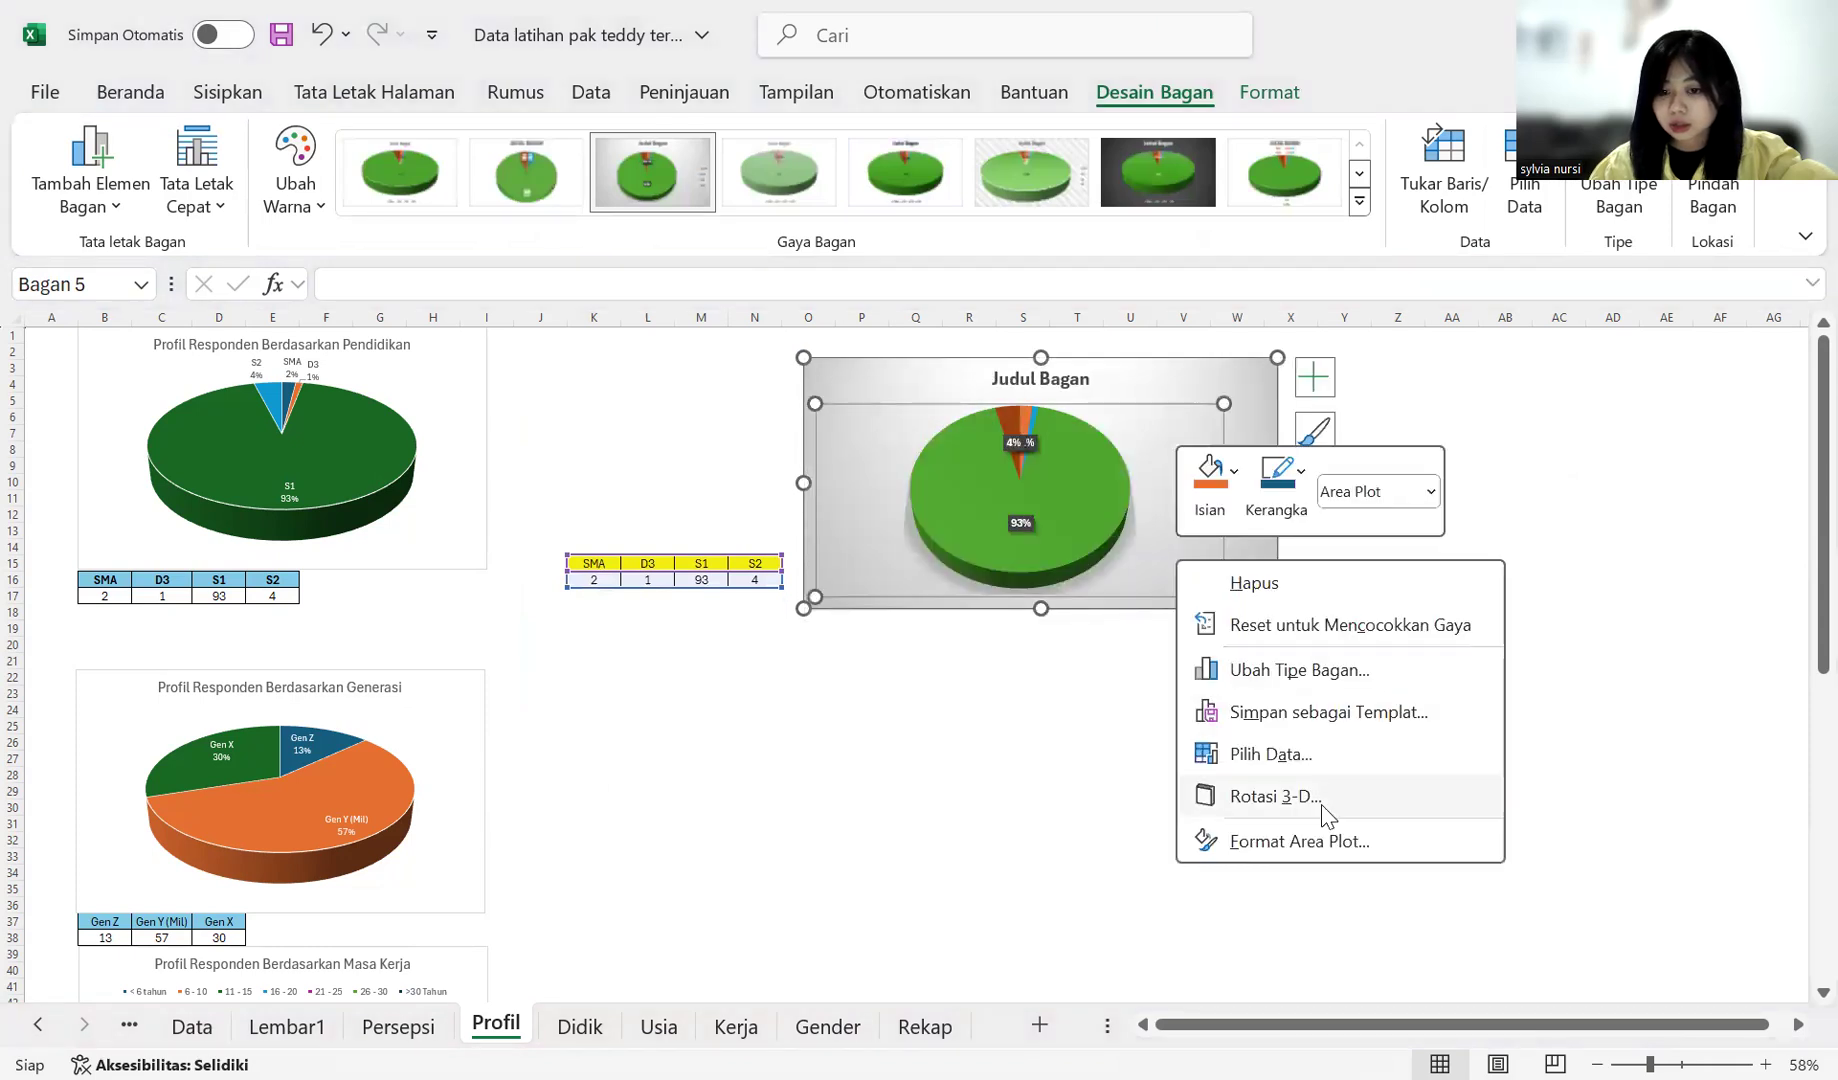
right_click(1103, 513)
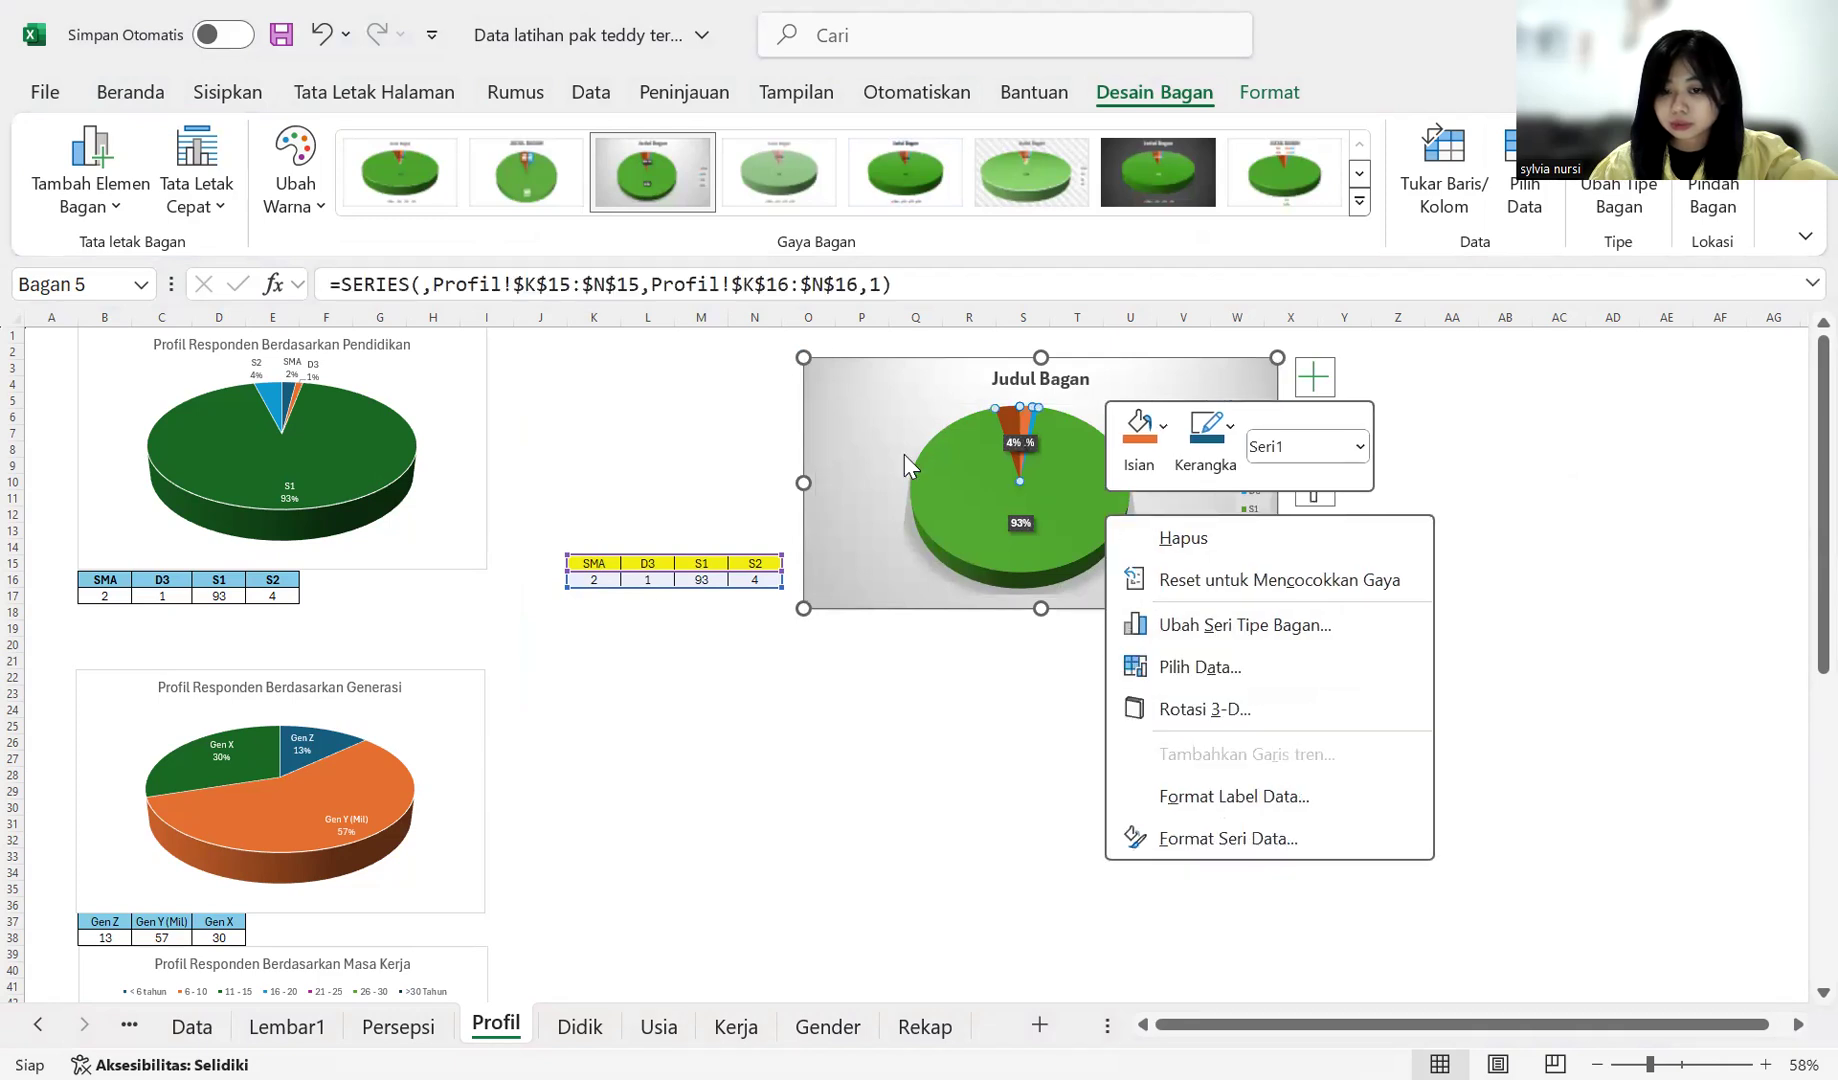
click(861, 693)
scroll(640, 661, down, 3)
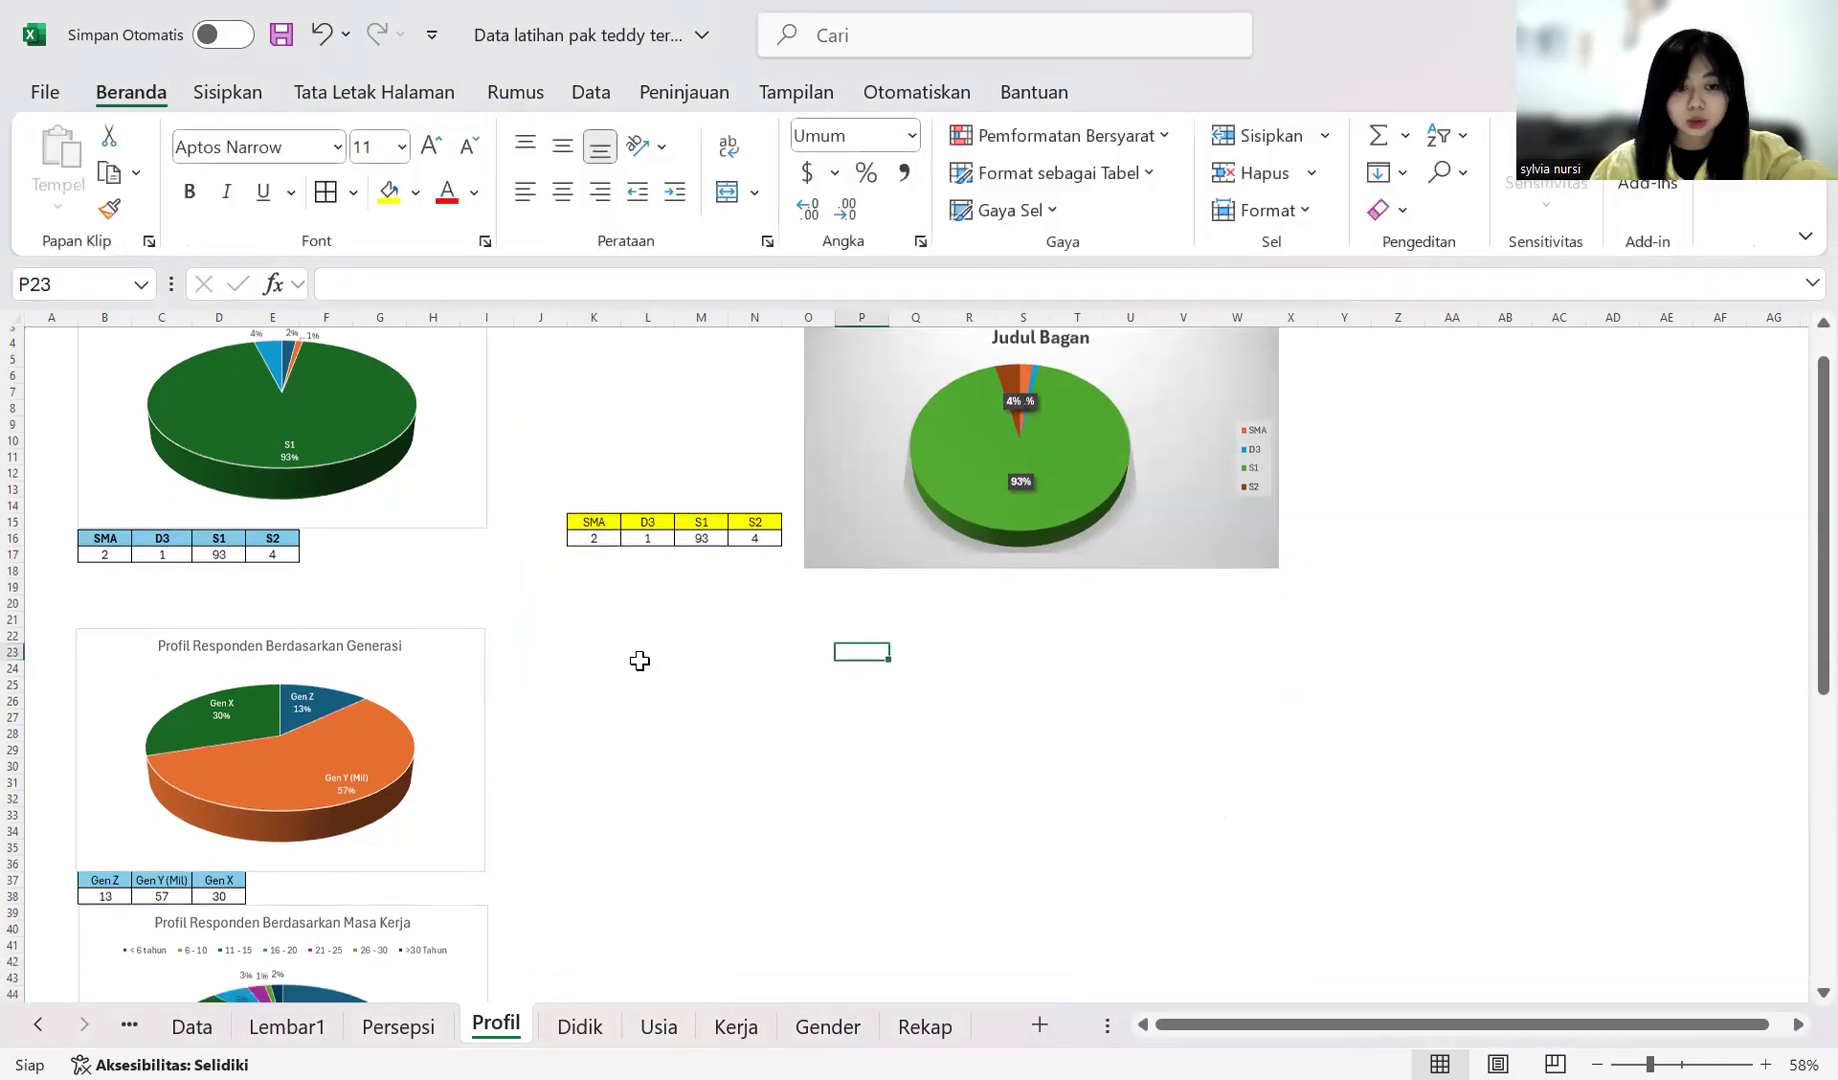
scroll(793, 619, up, 3)
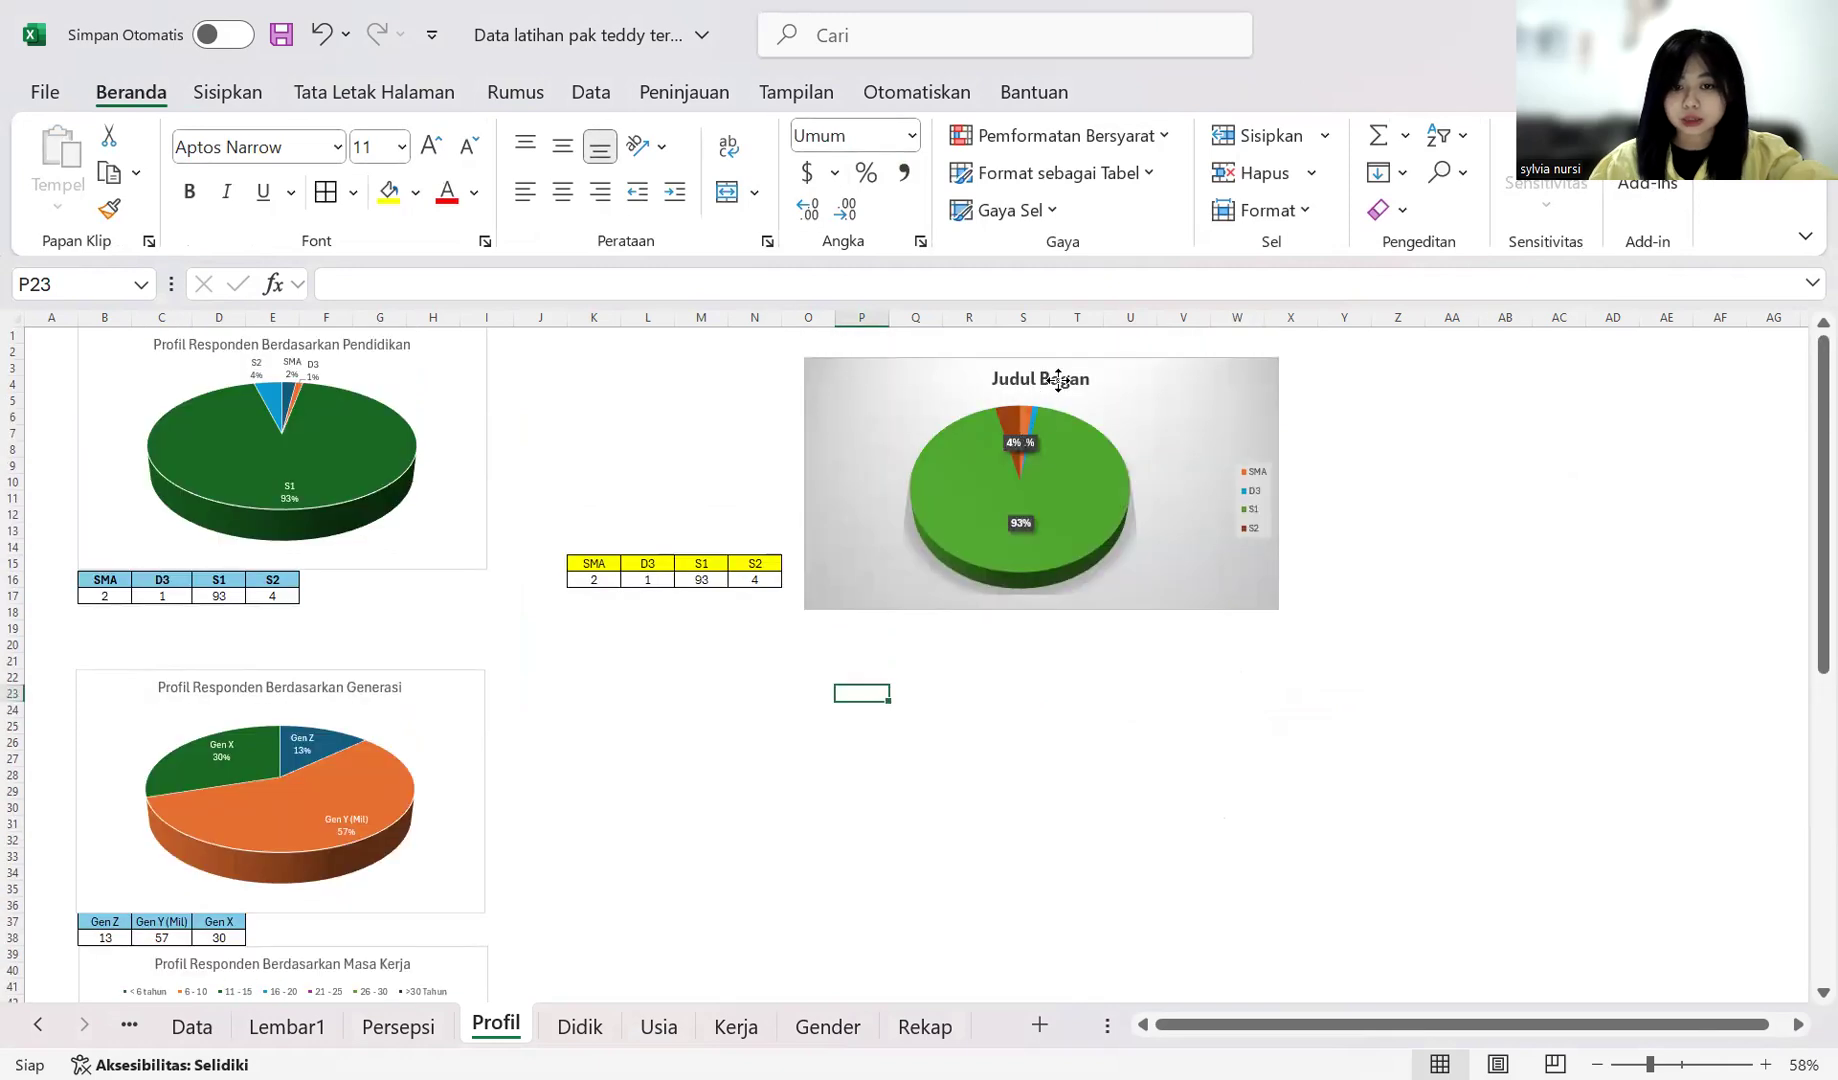
Step: Change the new pie chart's title to "PROFILE RESPONDEN BERDASARKAN PENDIDIKAN"
click(1080, 378)
drag(1087, 375, 855, 378)
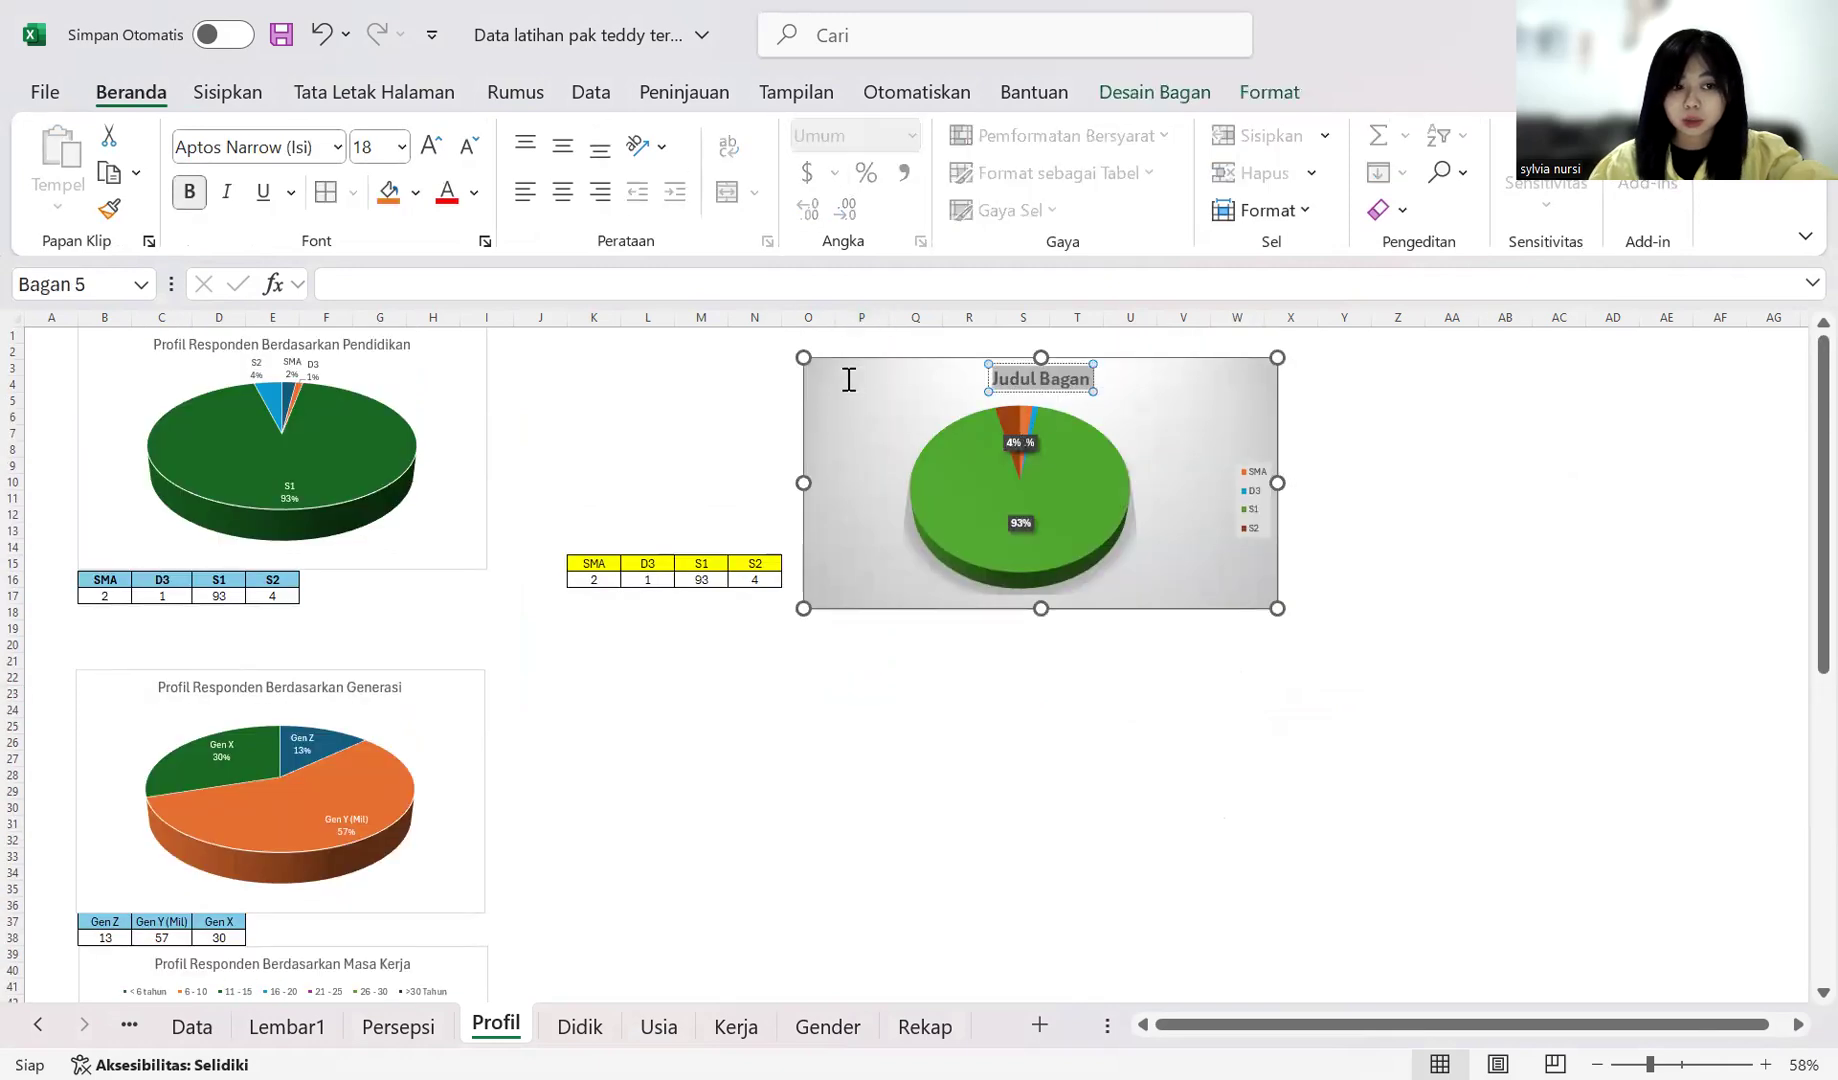
text(PROF)
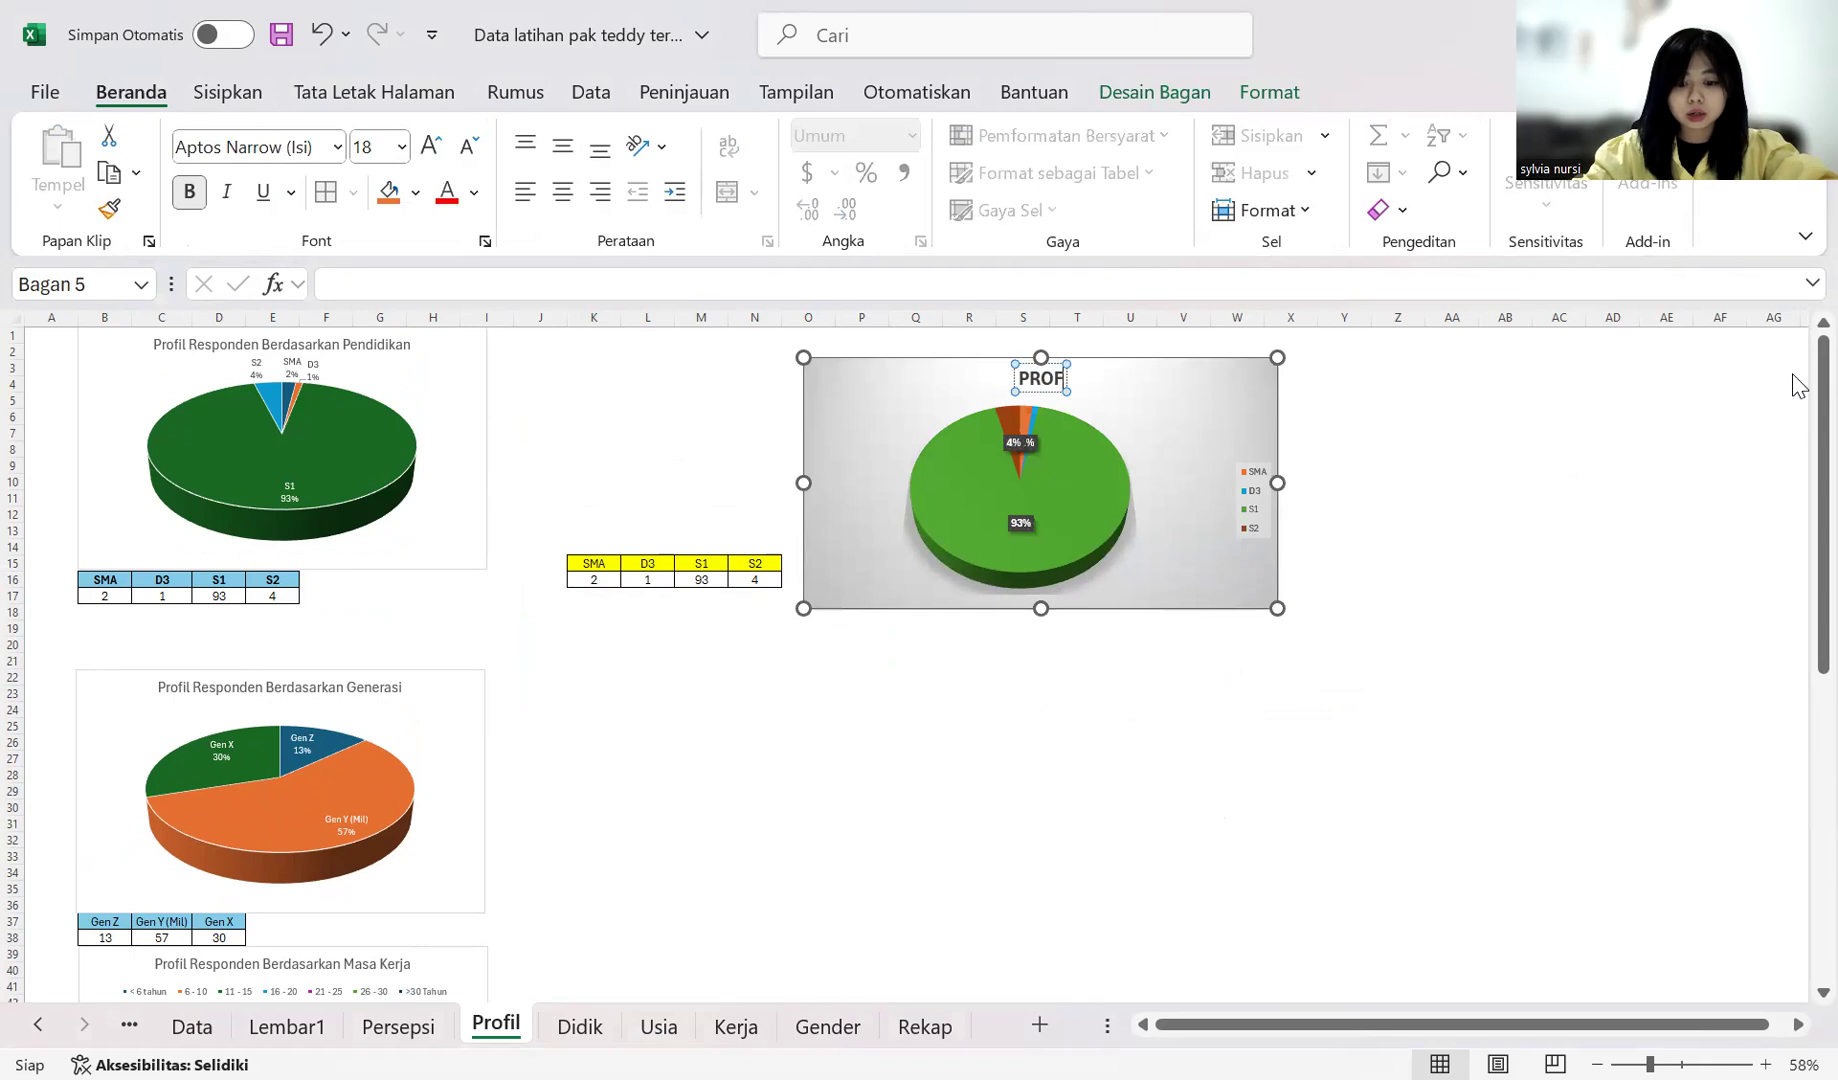
text(ILE RESPON)
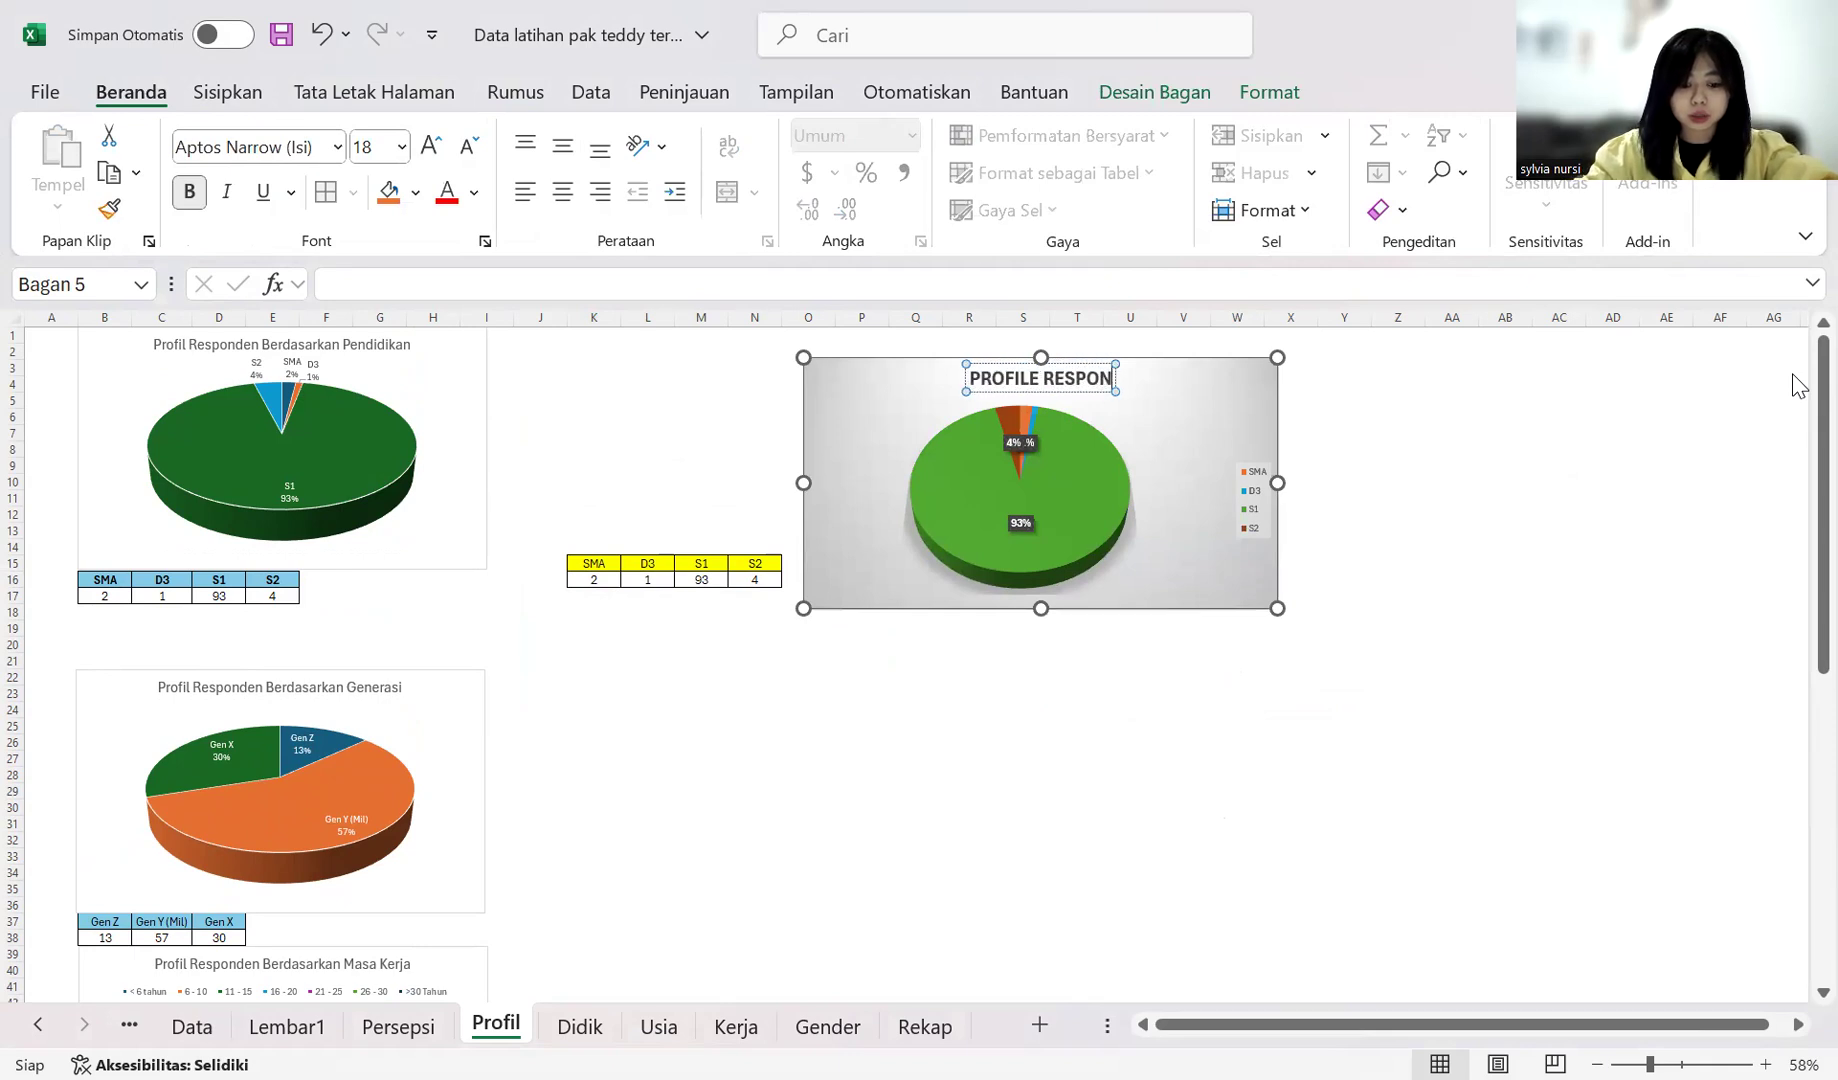
text(DEN B)
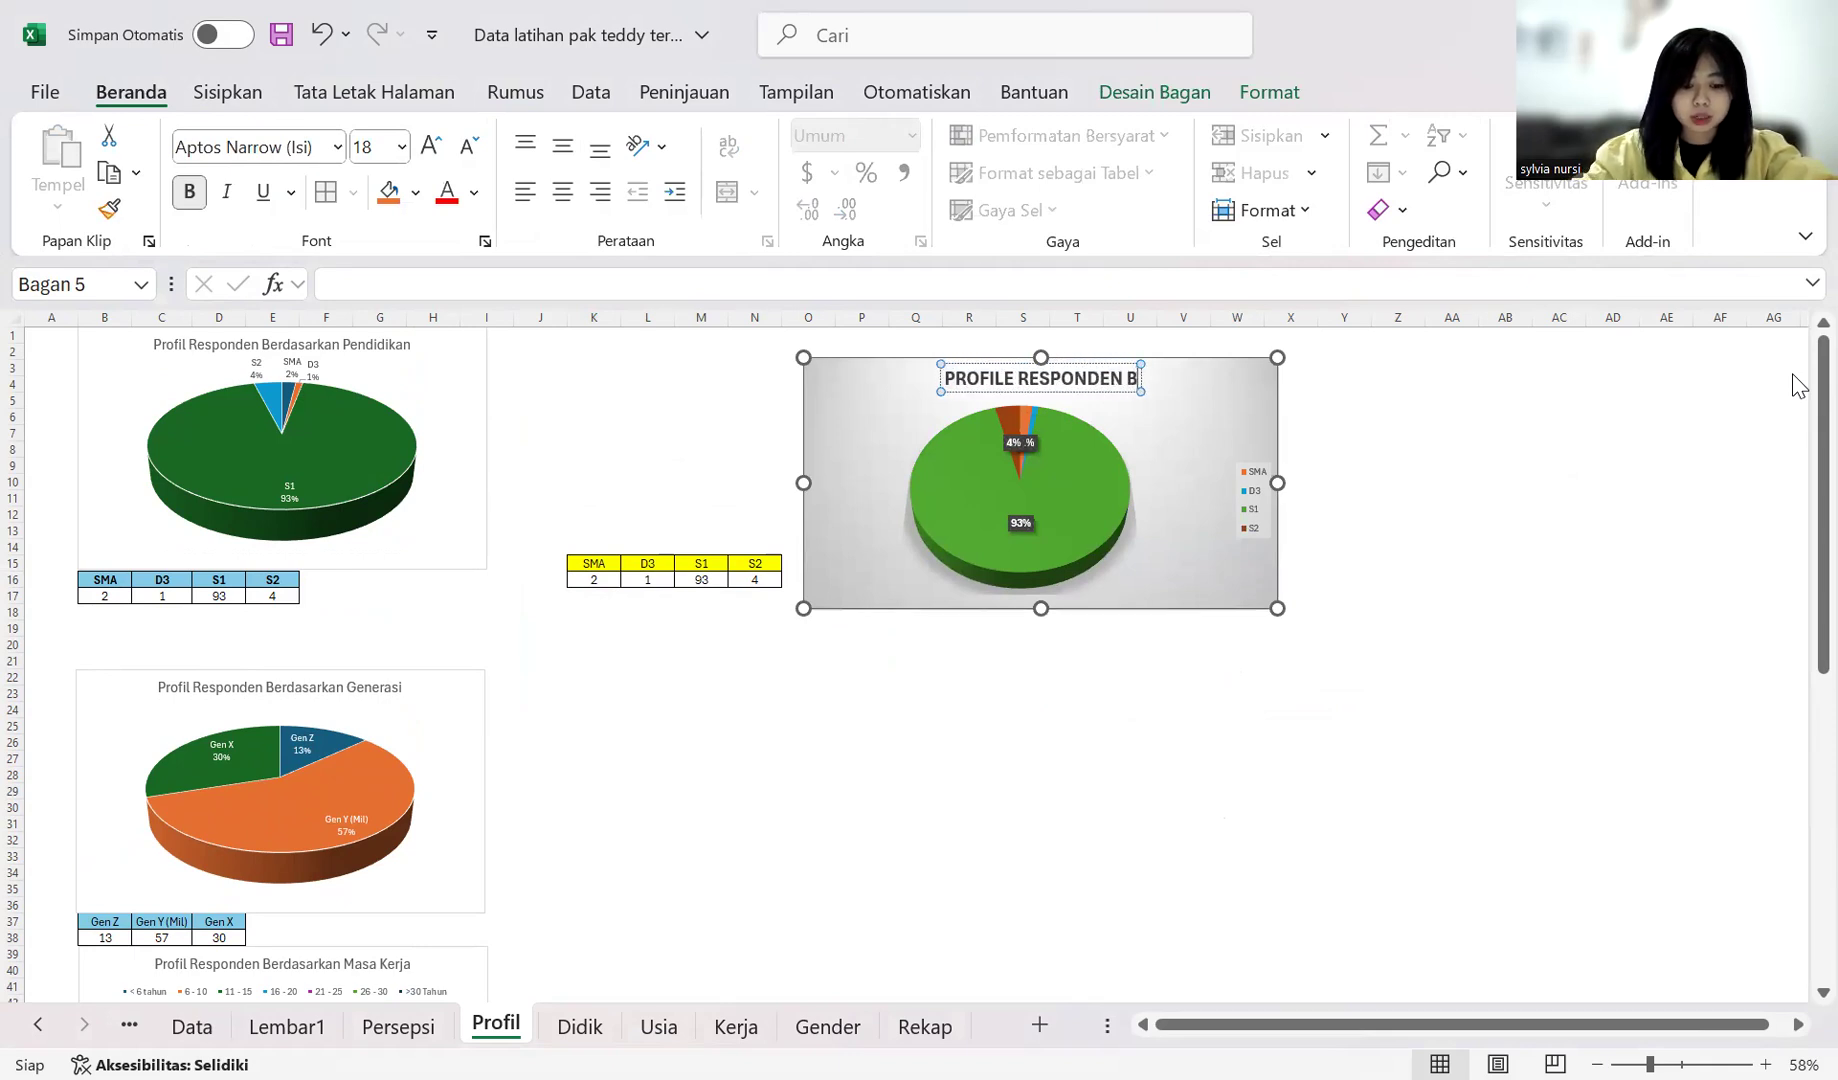
text(ERDASARKA)
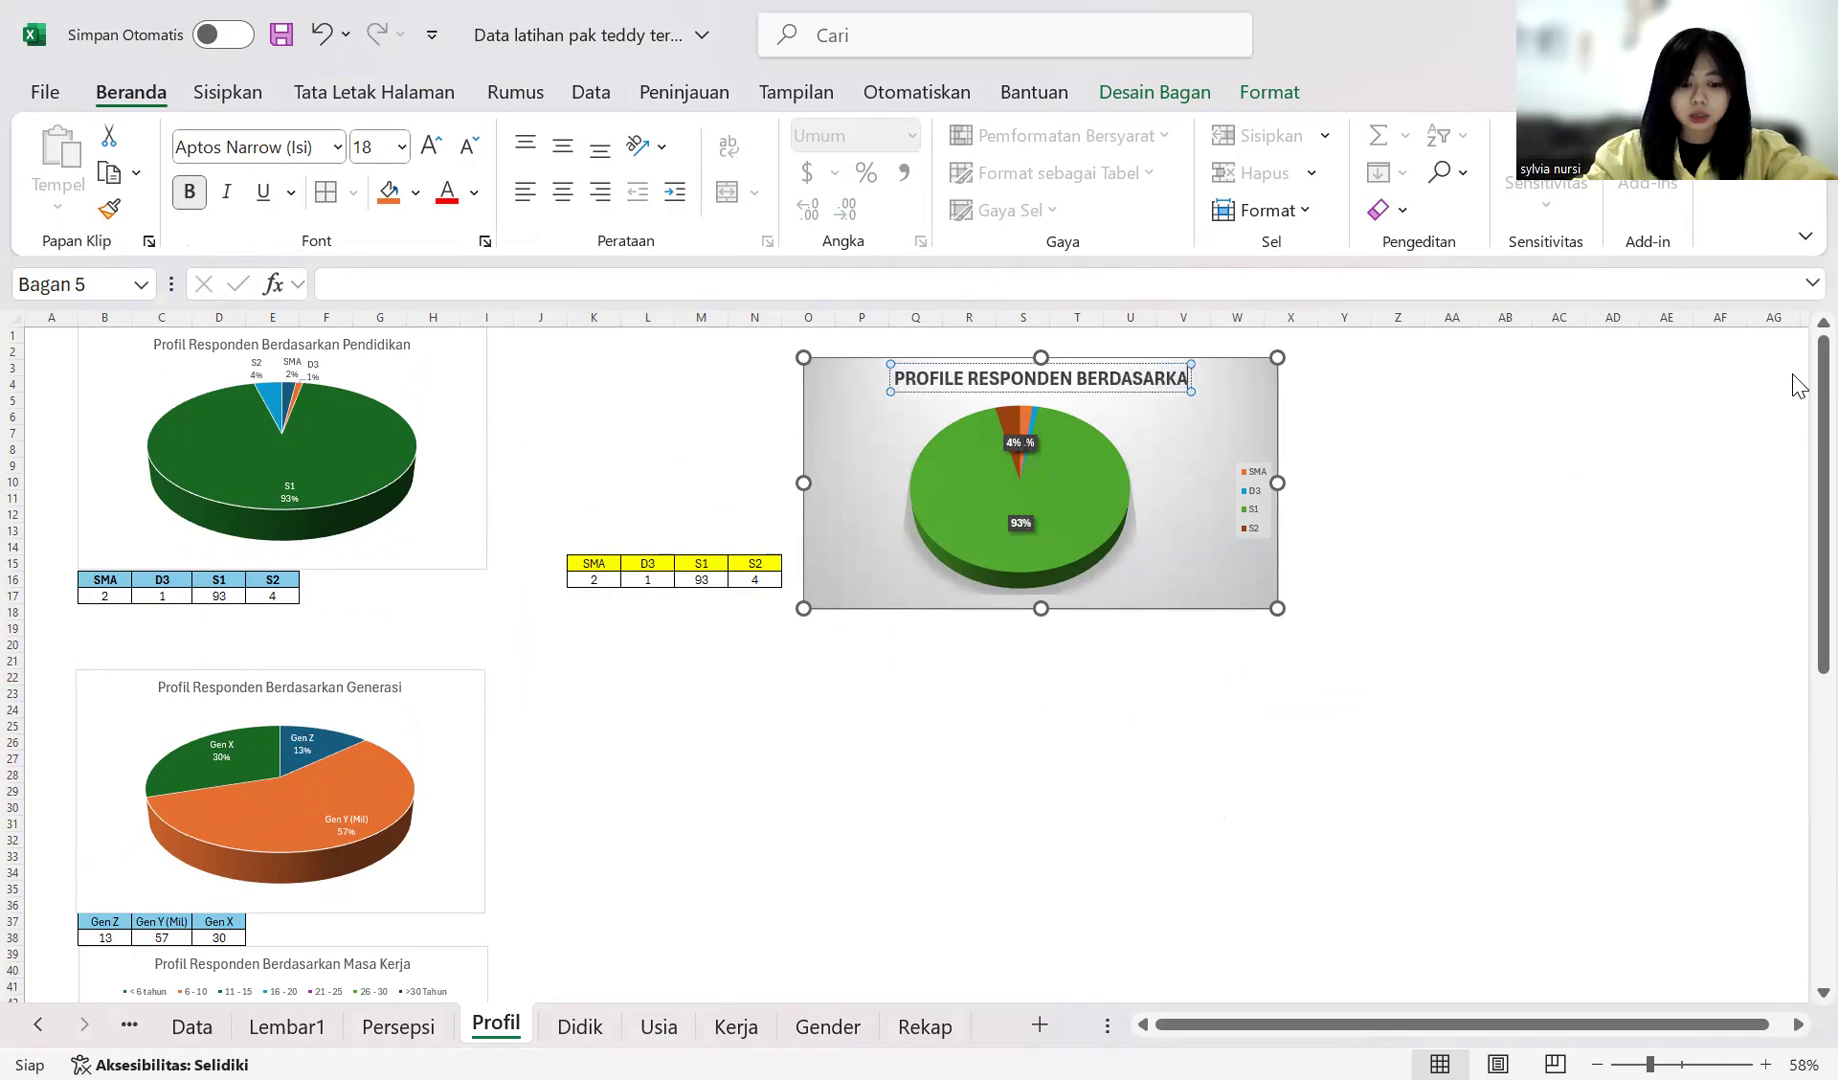
text(N PENDIDIKA)
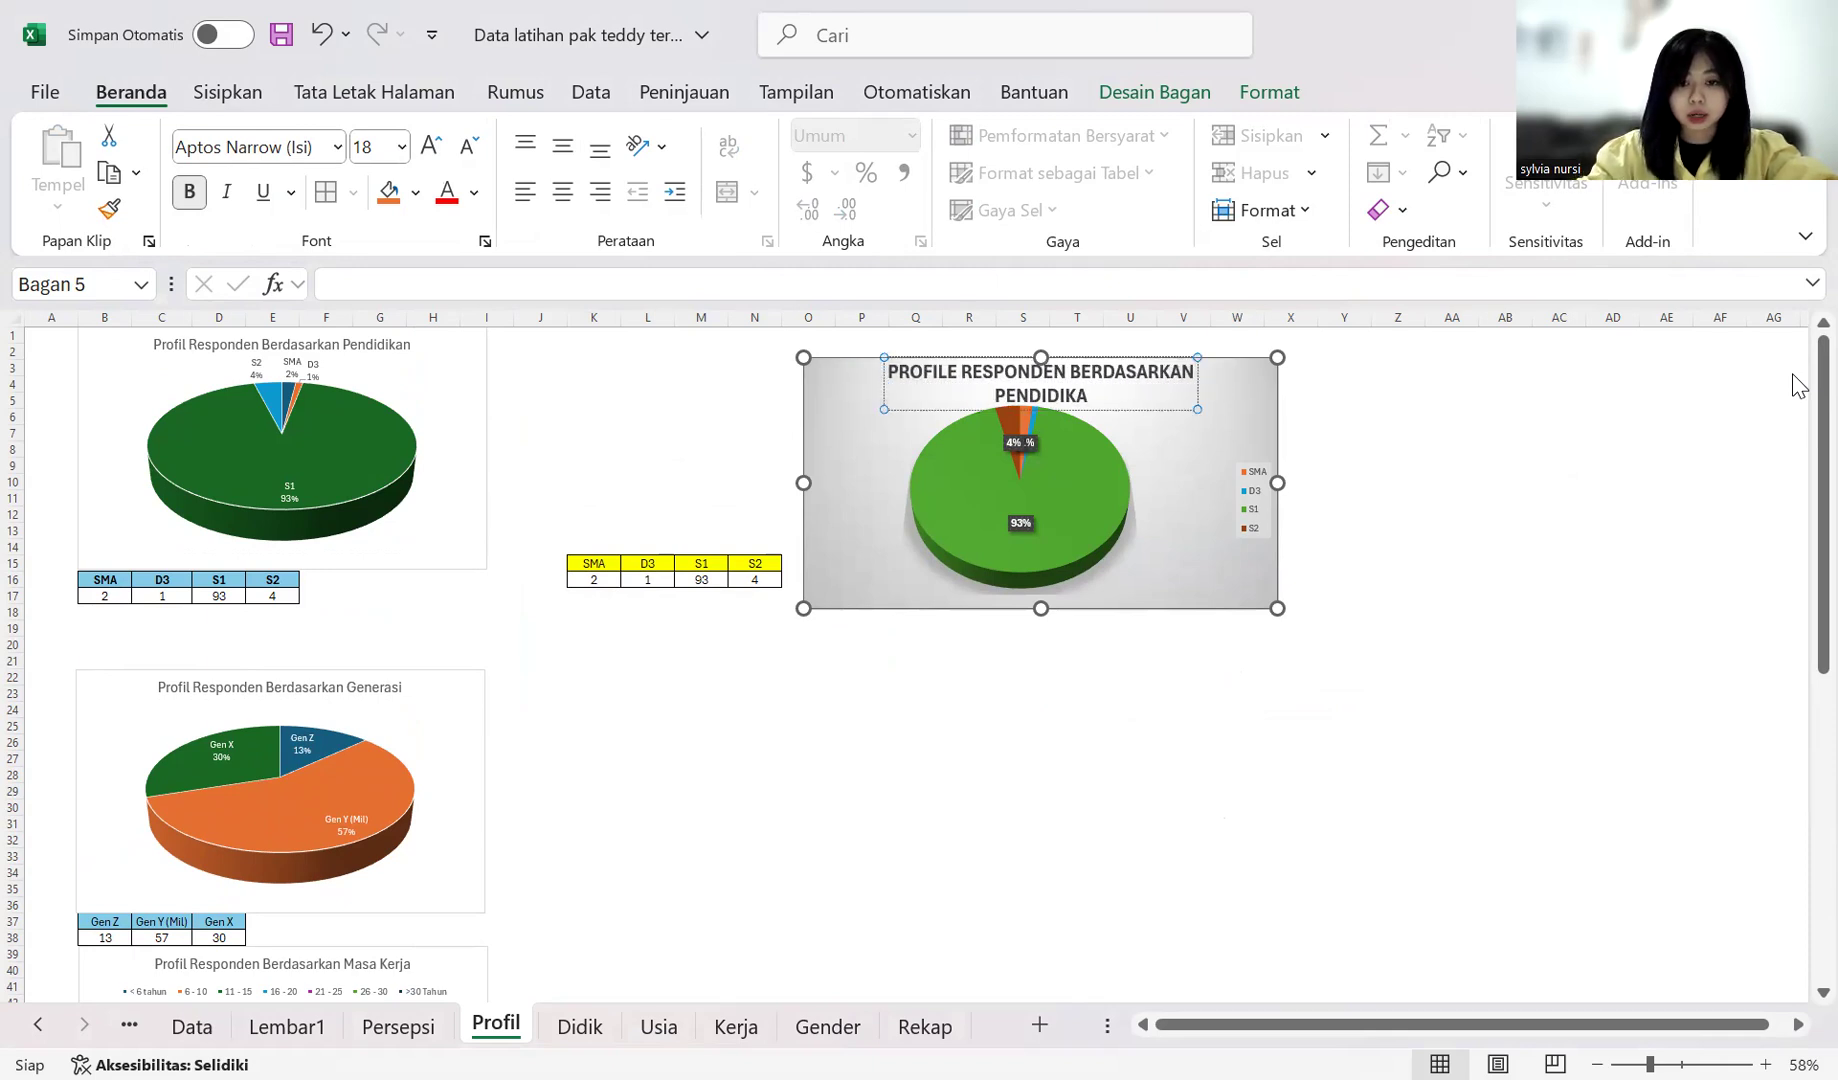
text(N)
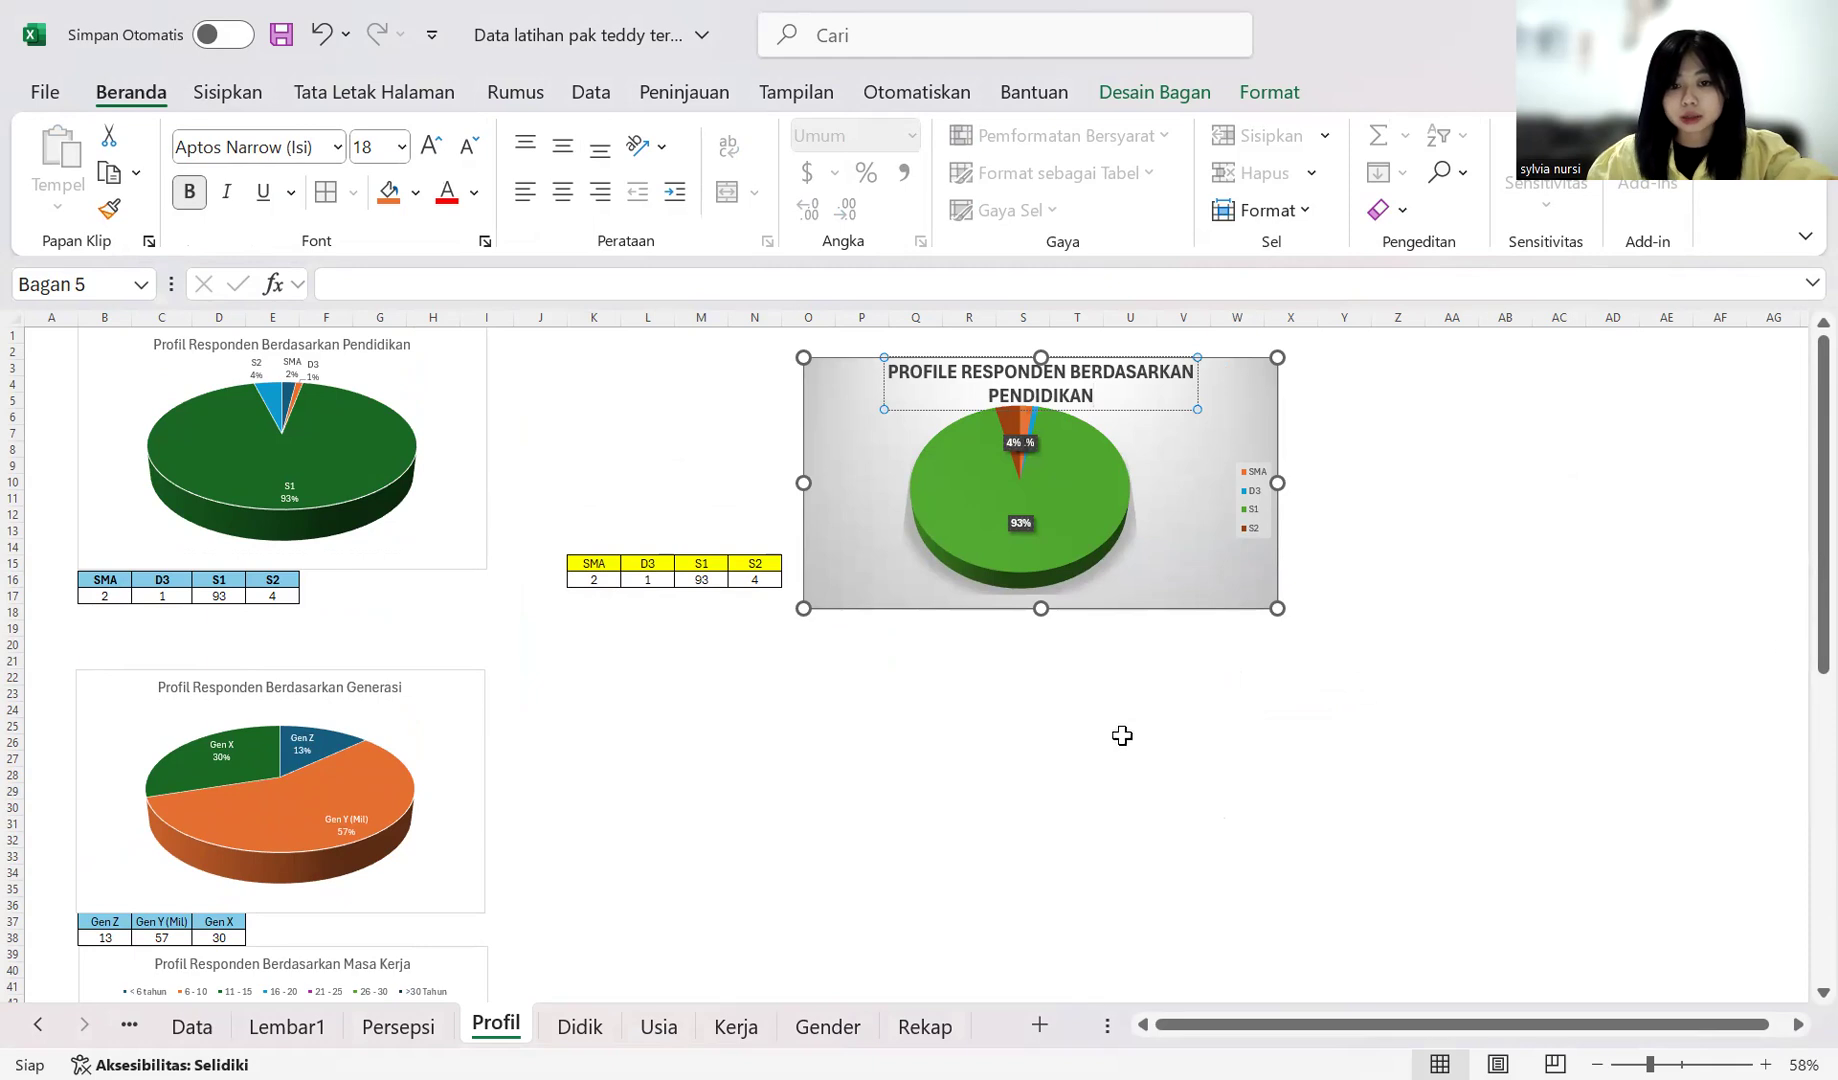
click(1076, 740)
scroll(783, 706, down, 1)
click(665, 790)
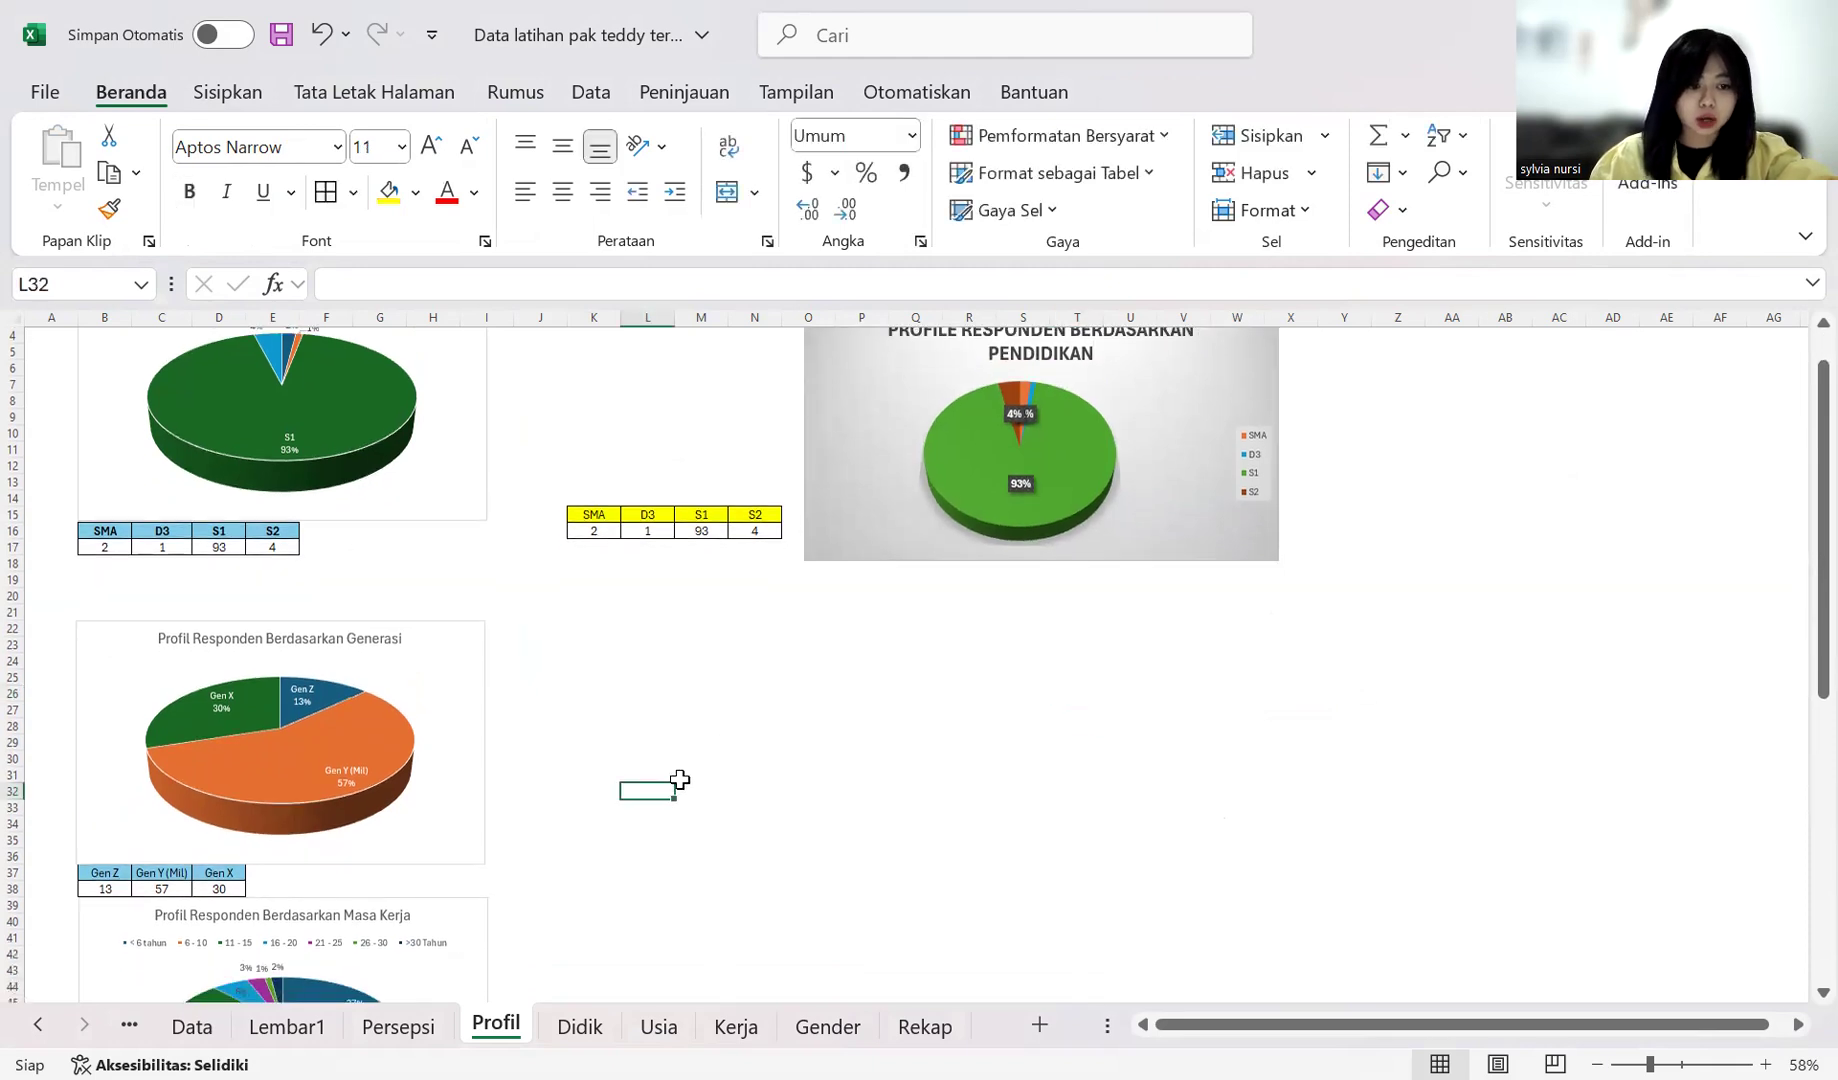
Step: Copy the Usia generation labels and counts in F122:G124 on the Data sheet
click(192, 1026)
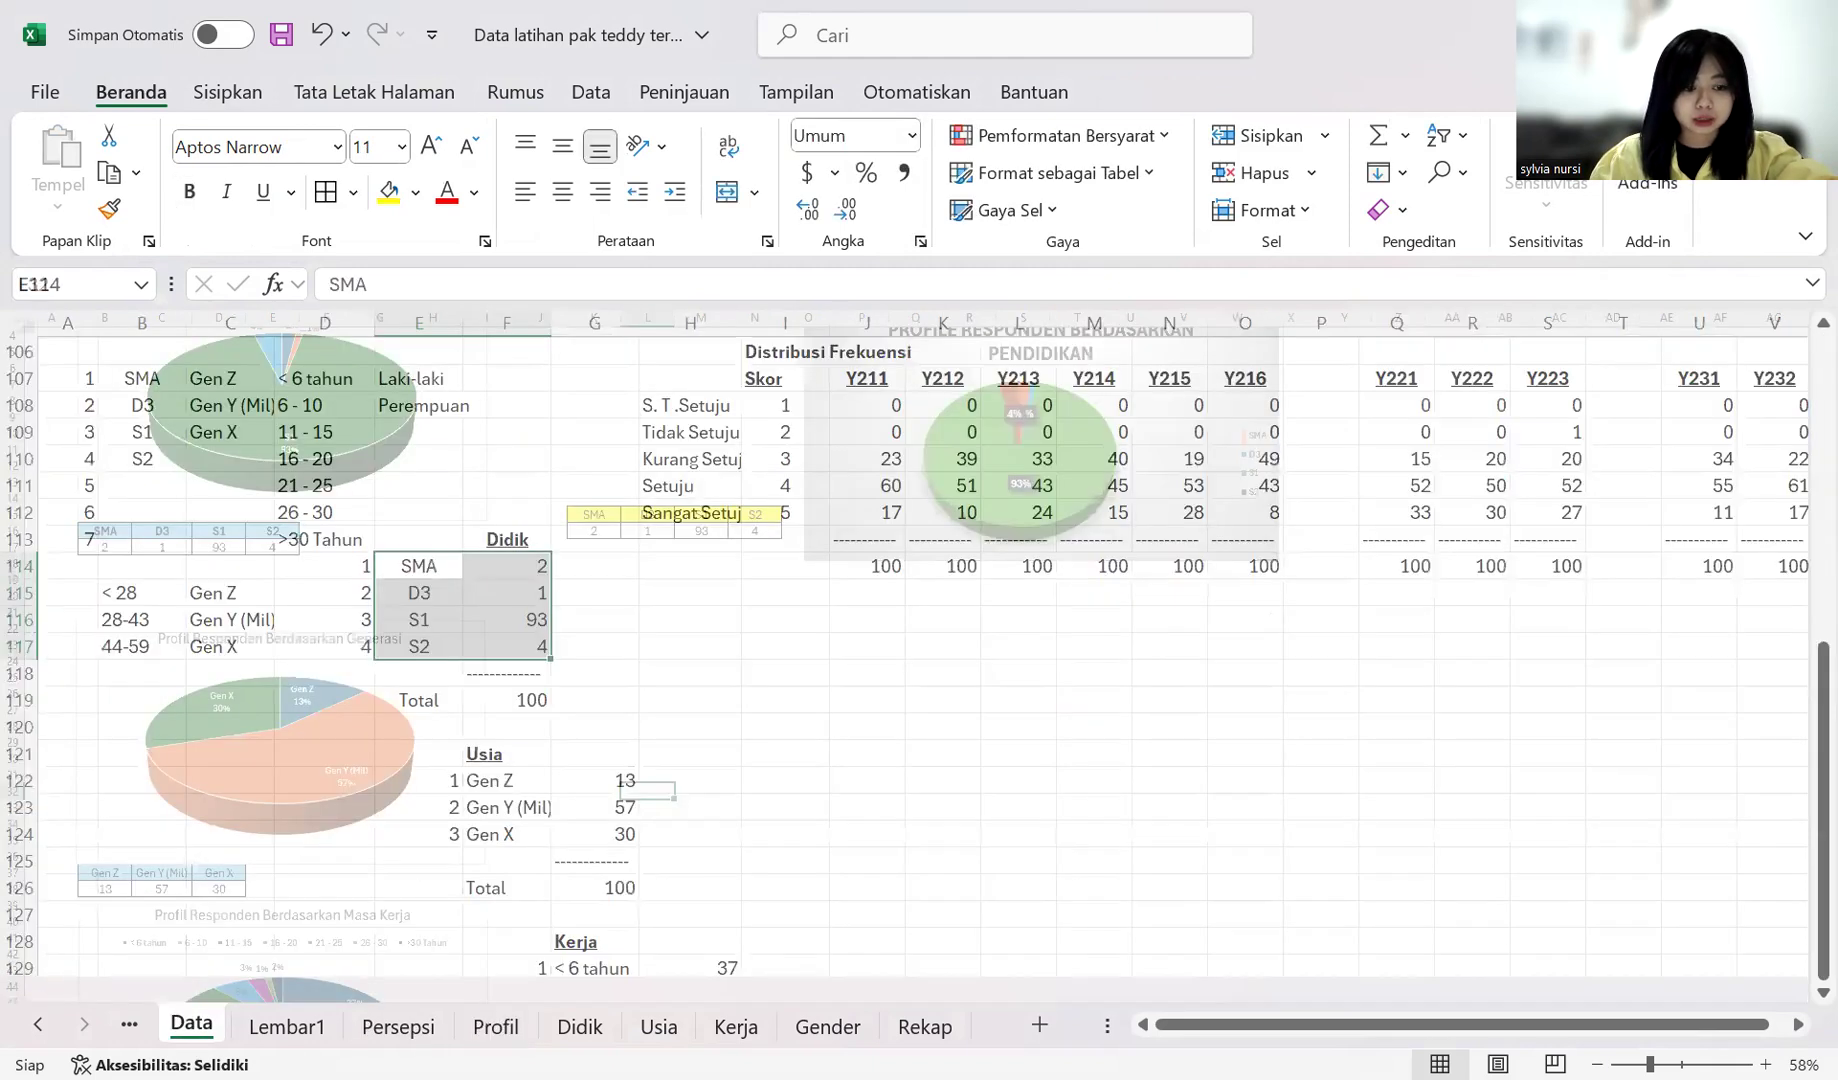
scroll(489, 596, down, 2)
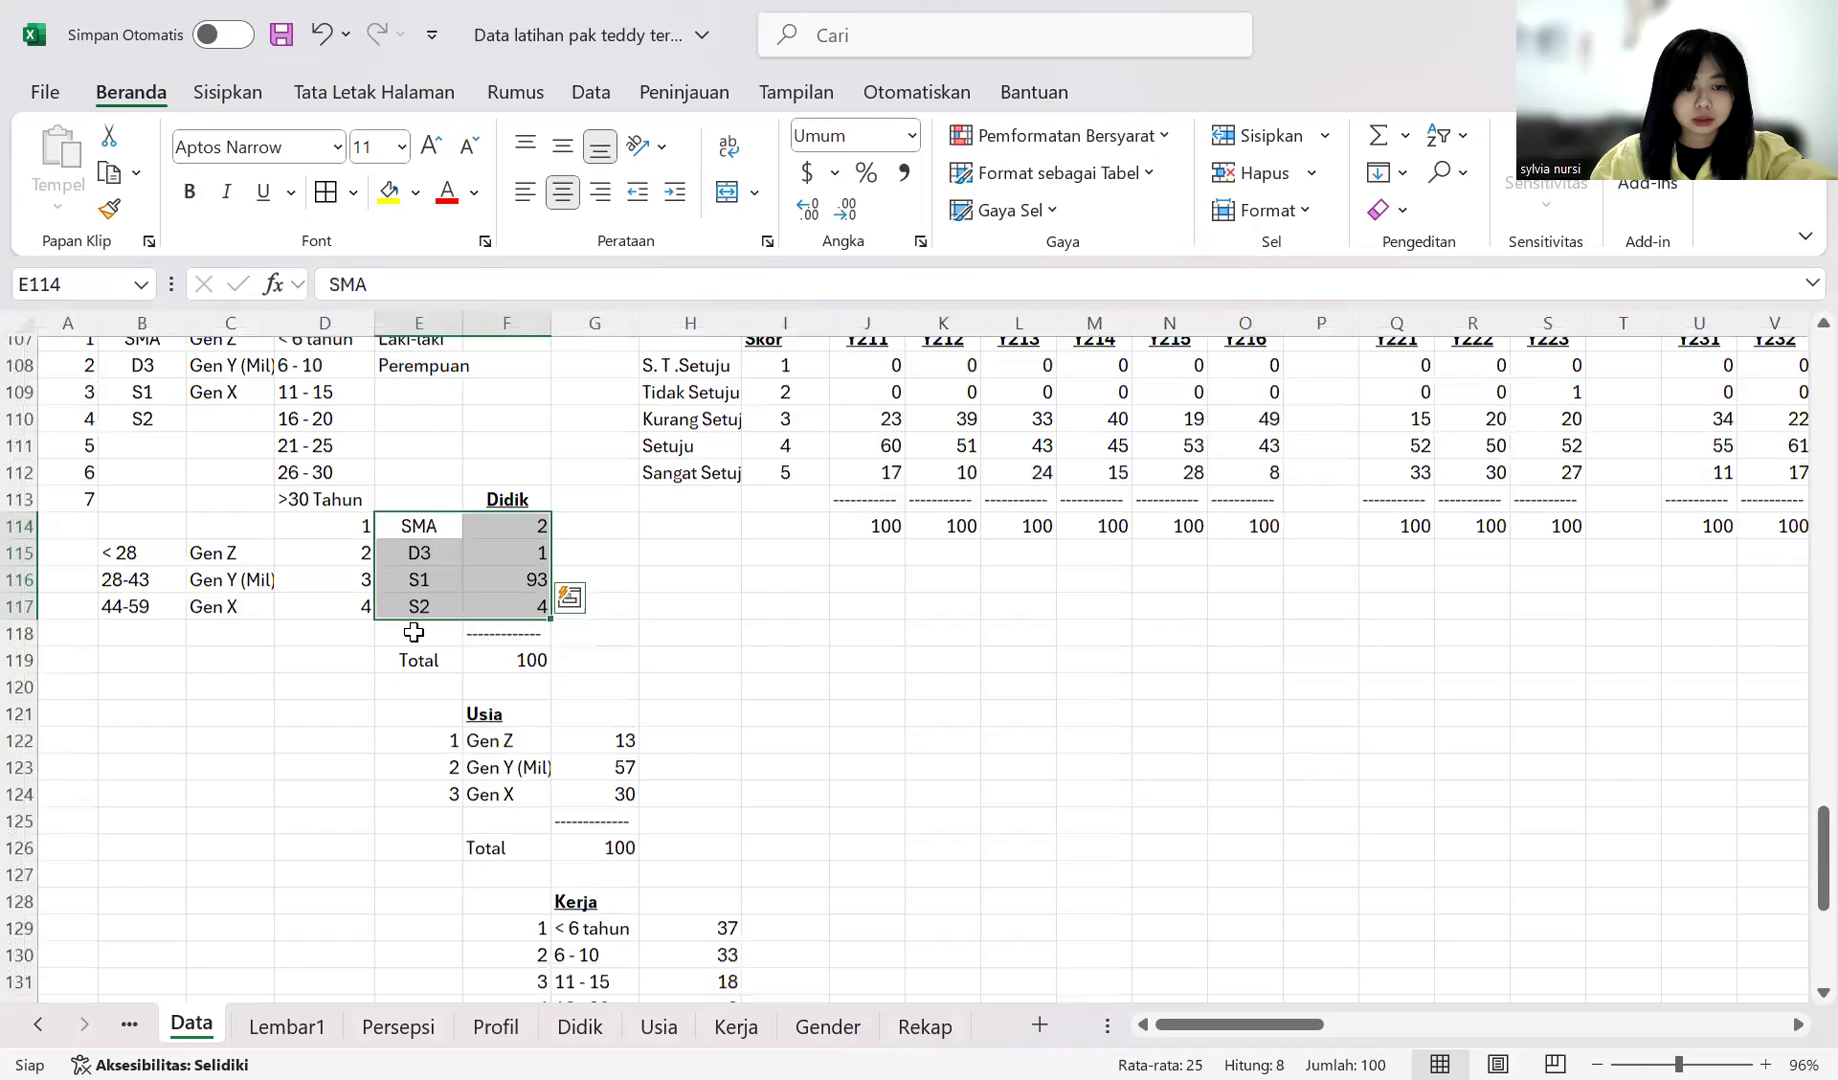
drag(507, 623, 594, 676)
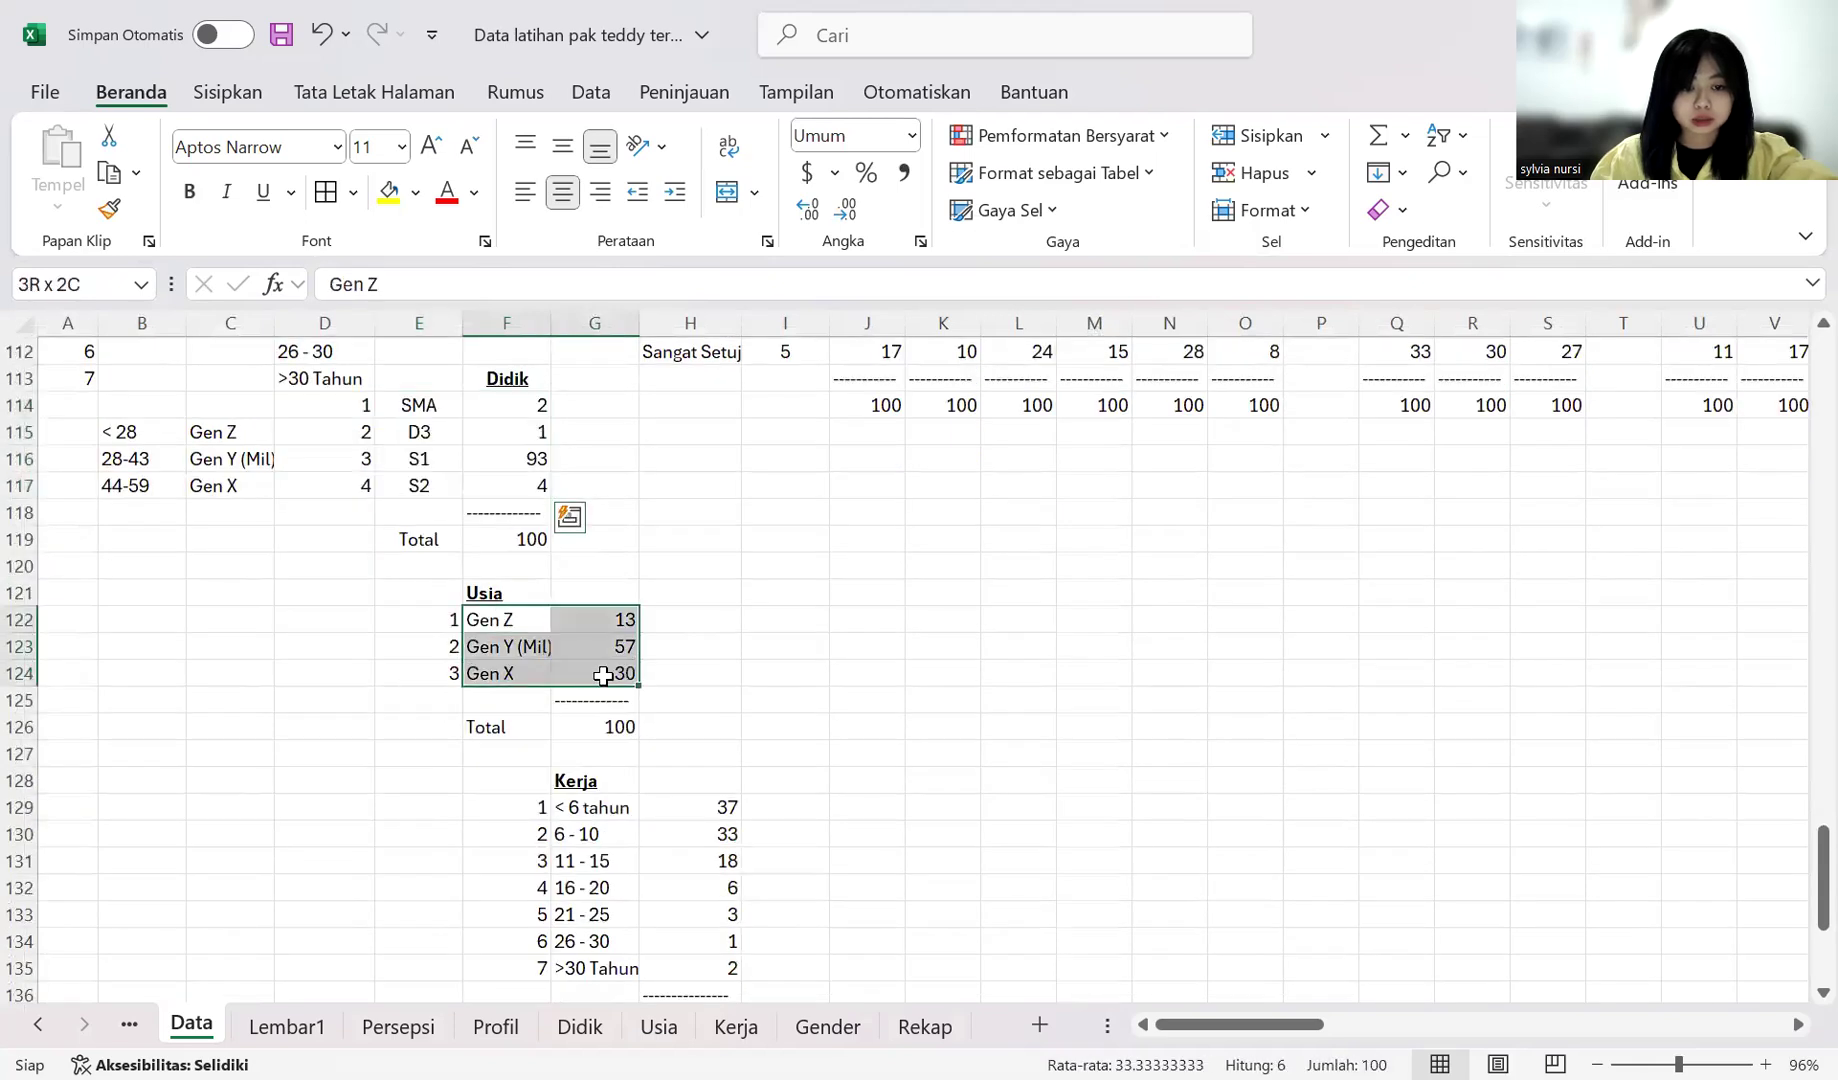
key(ctrl+c)
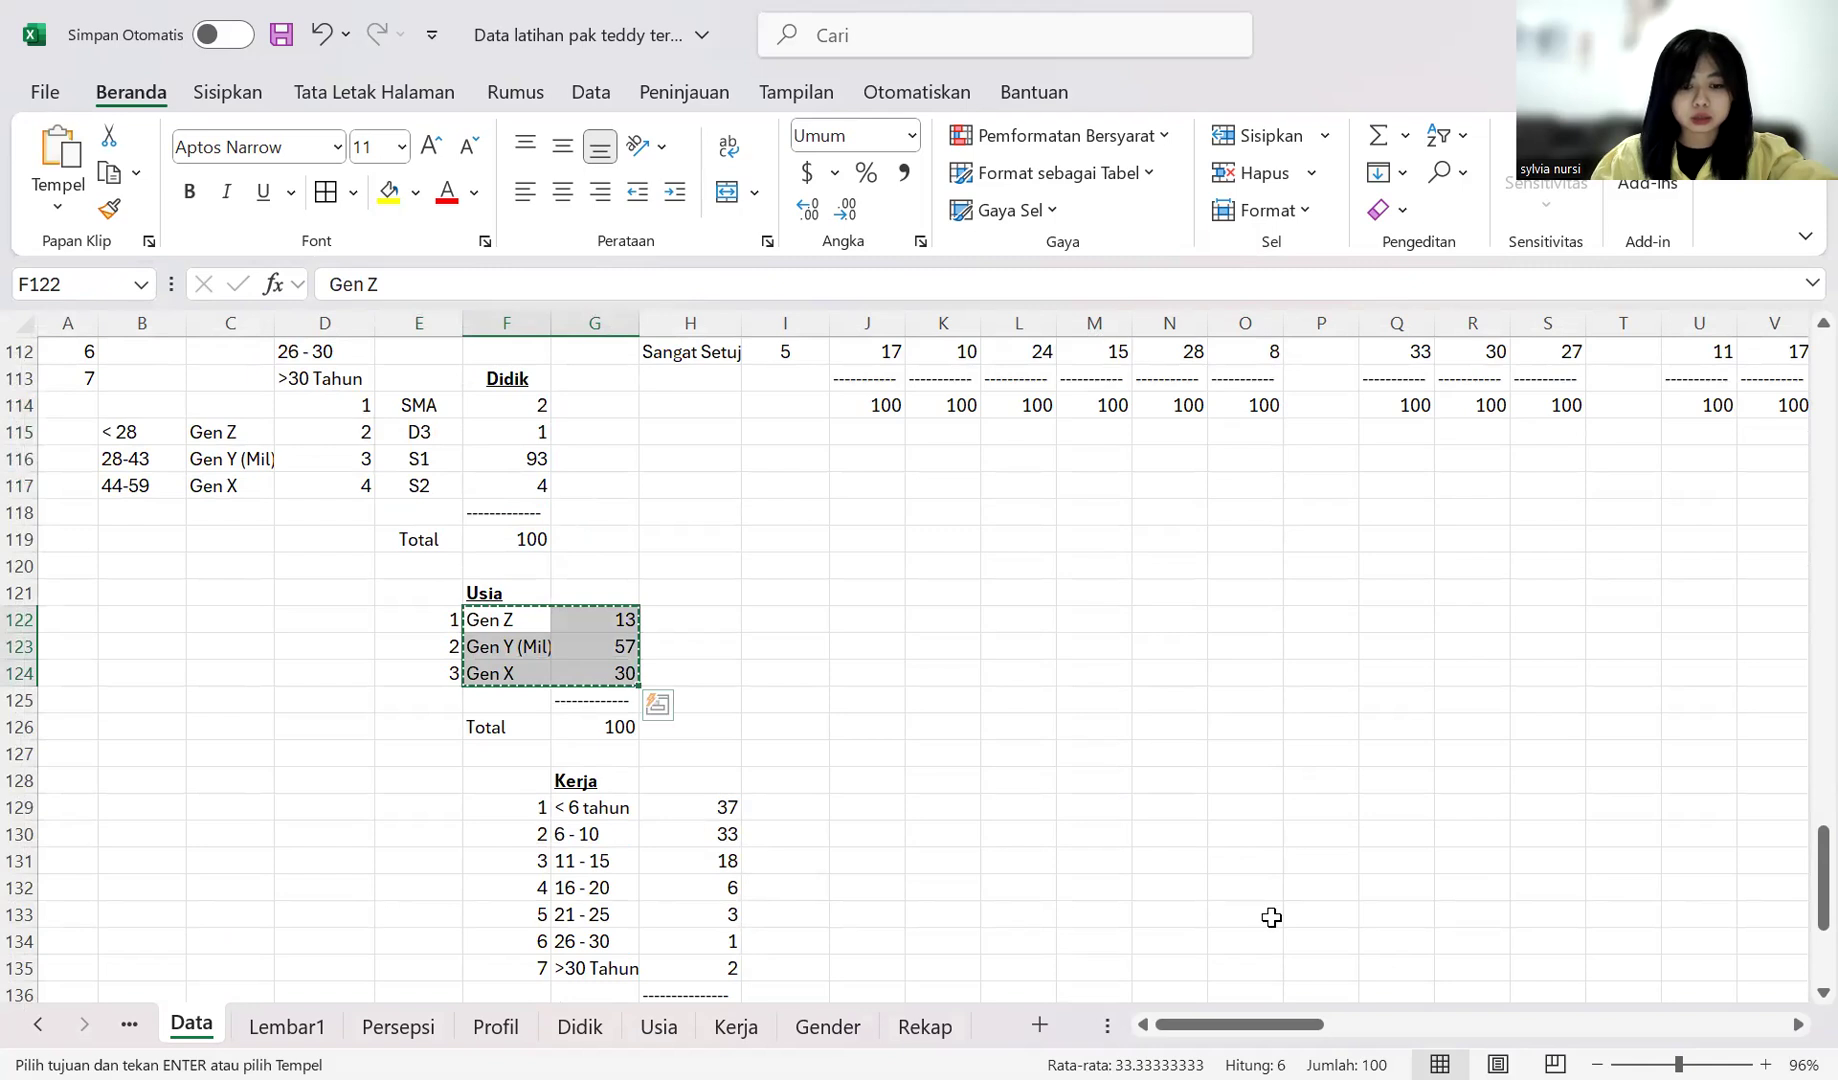
Step: Paste the copied Usia data as transposed values at L32 on the Profil sheet
click(495, 1027)
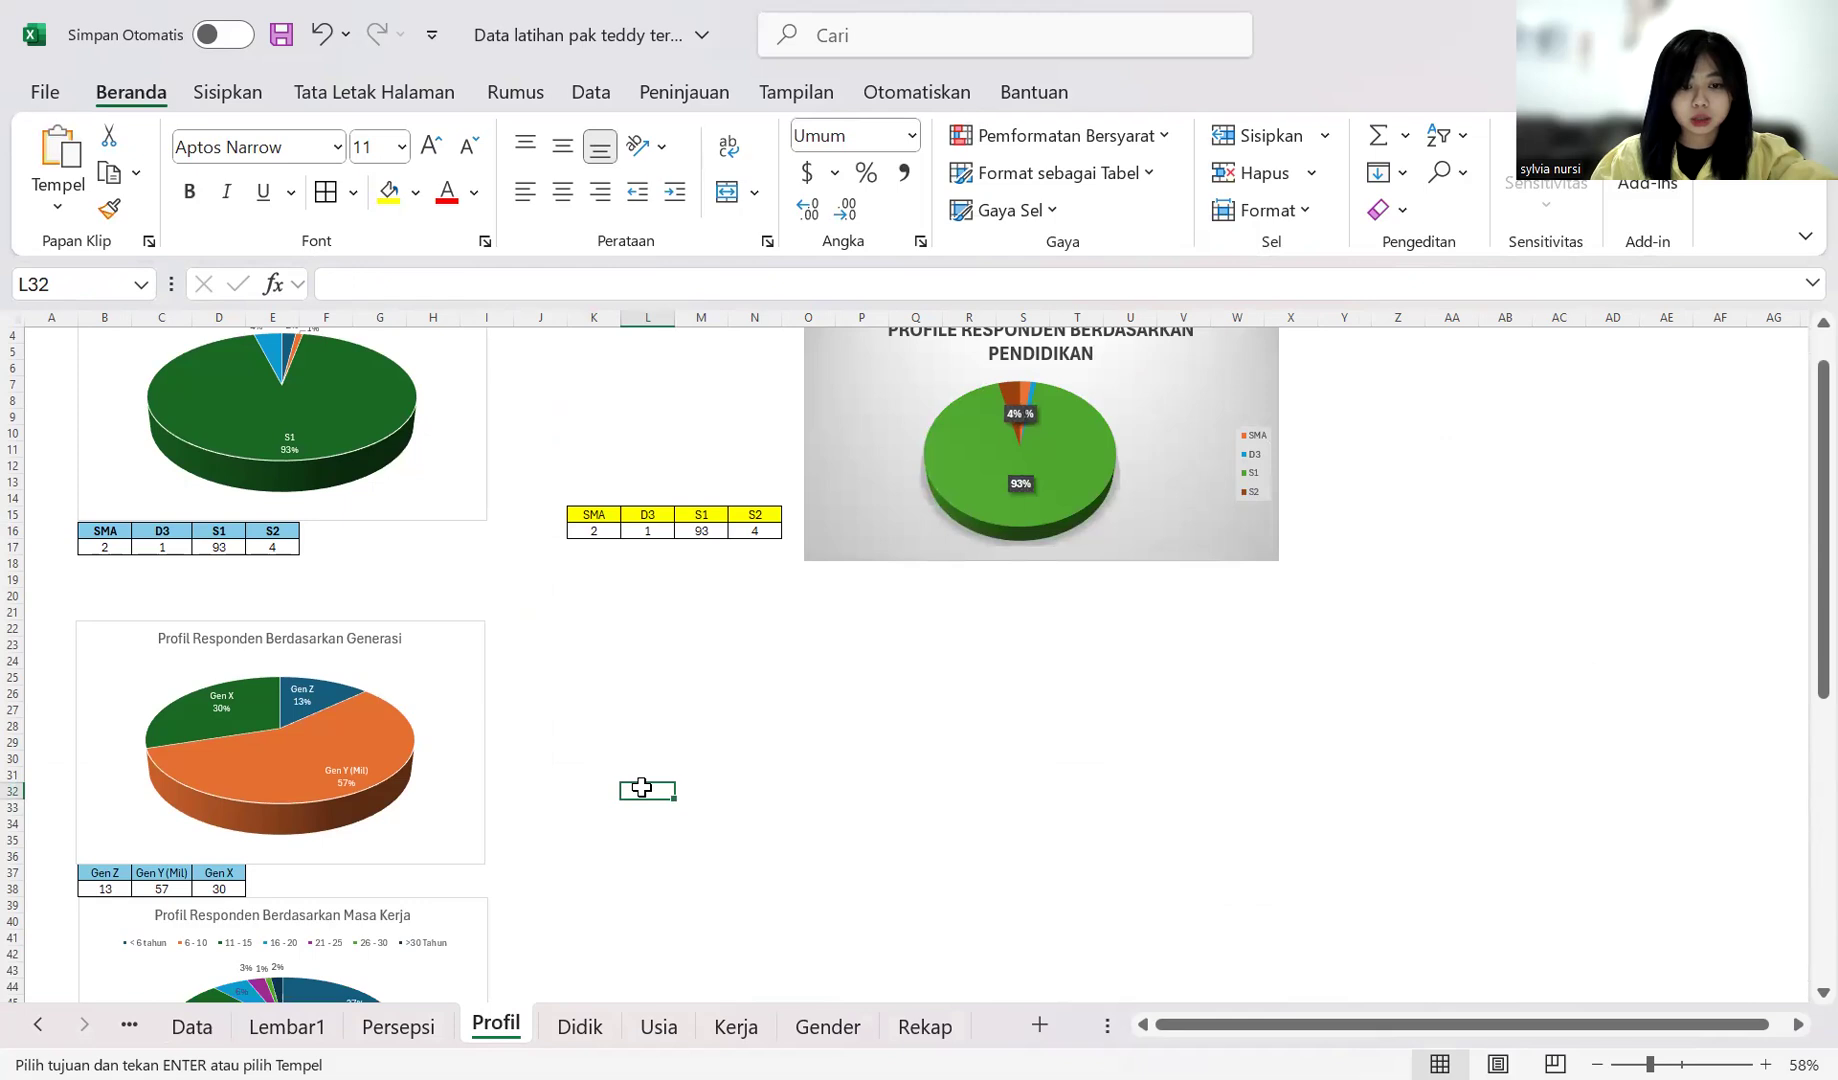
key(shift+F10)
click(755, 362)
click(500, 291)
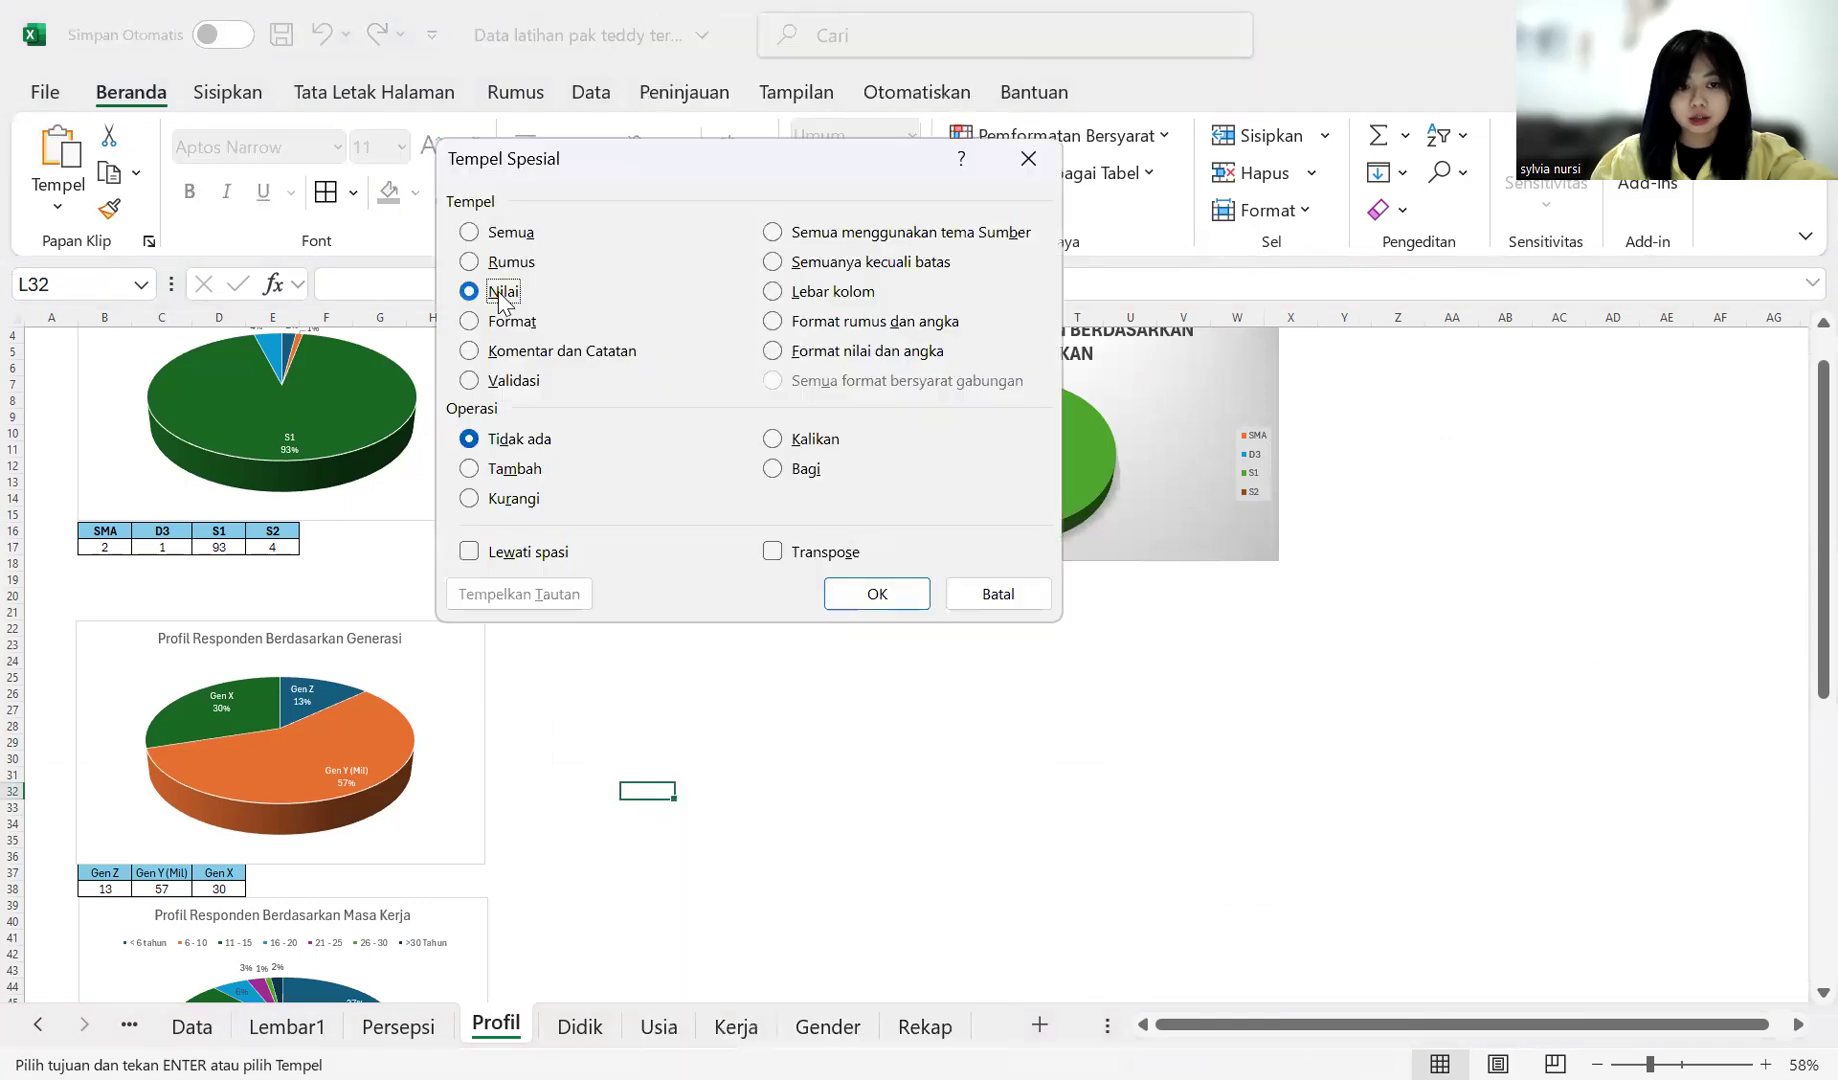
click(805, 551)
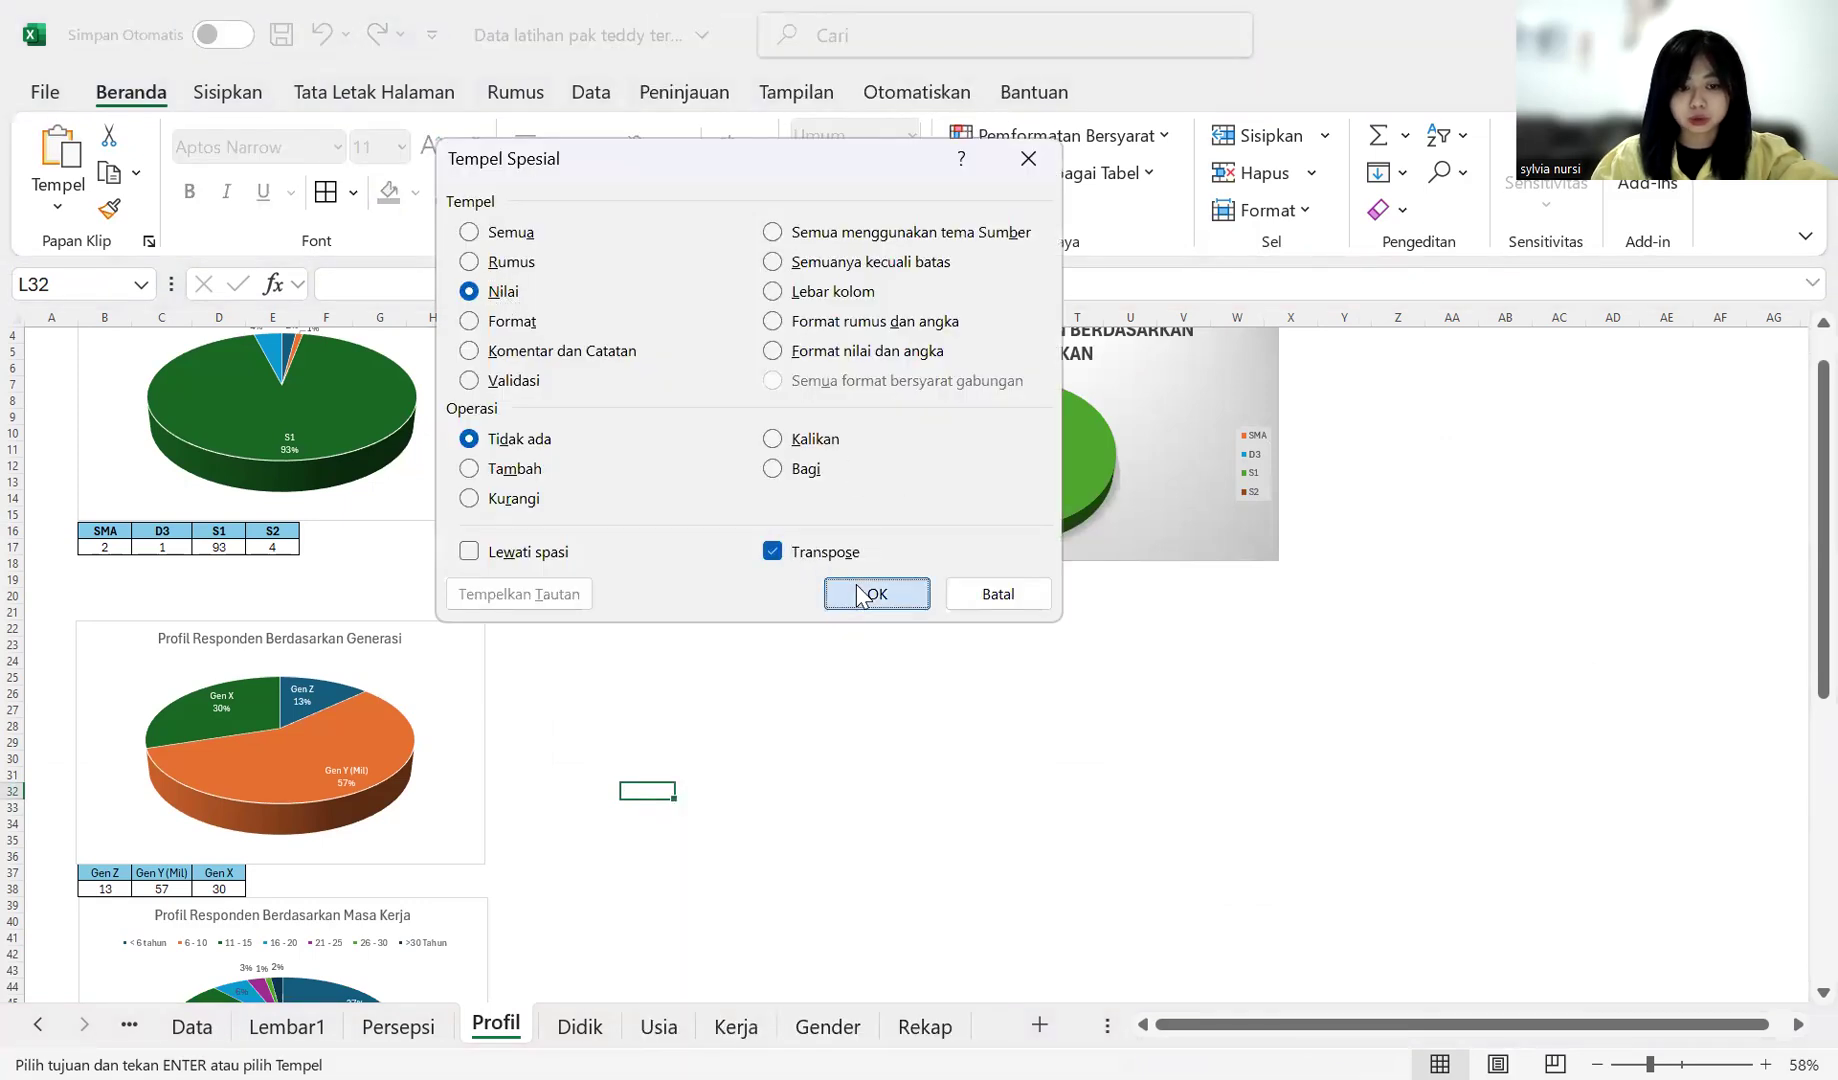
click(858, 594)
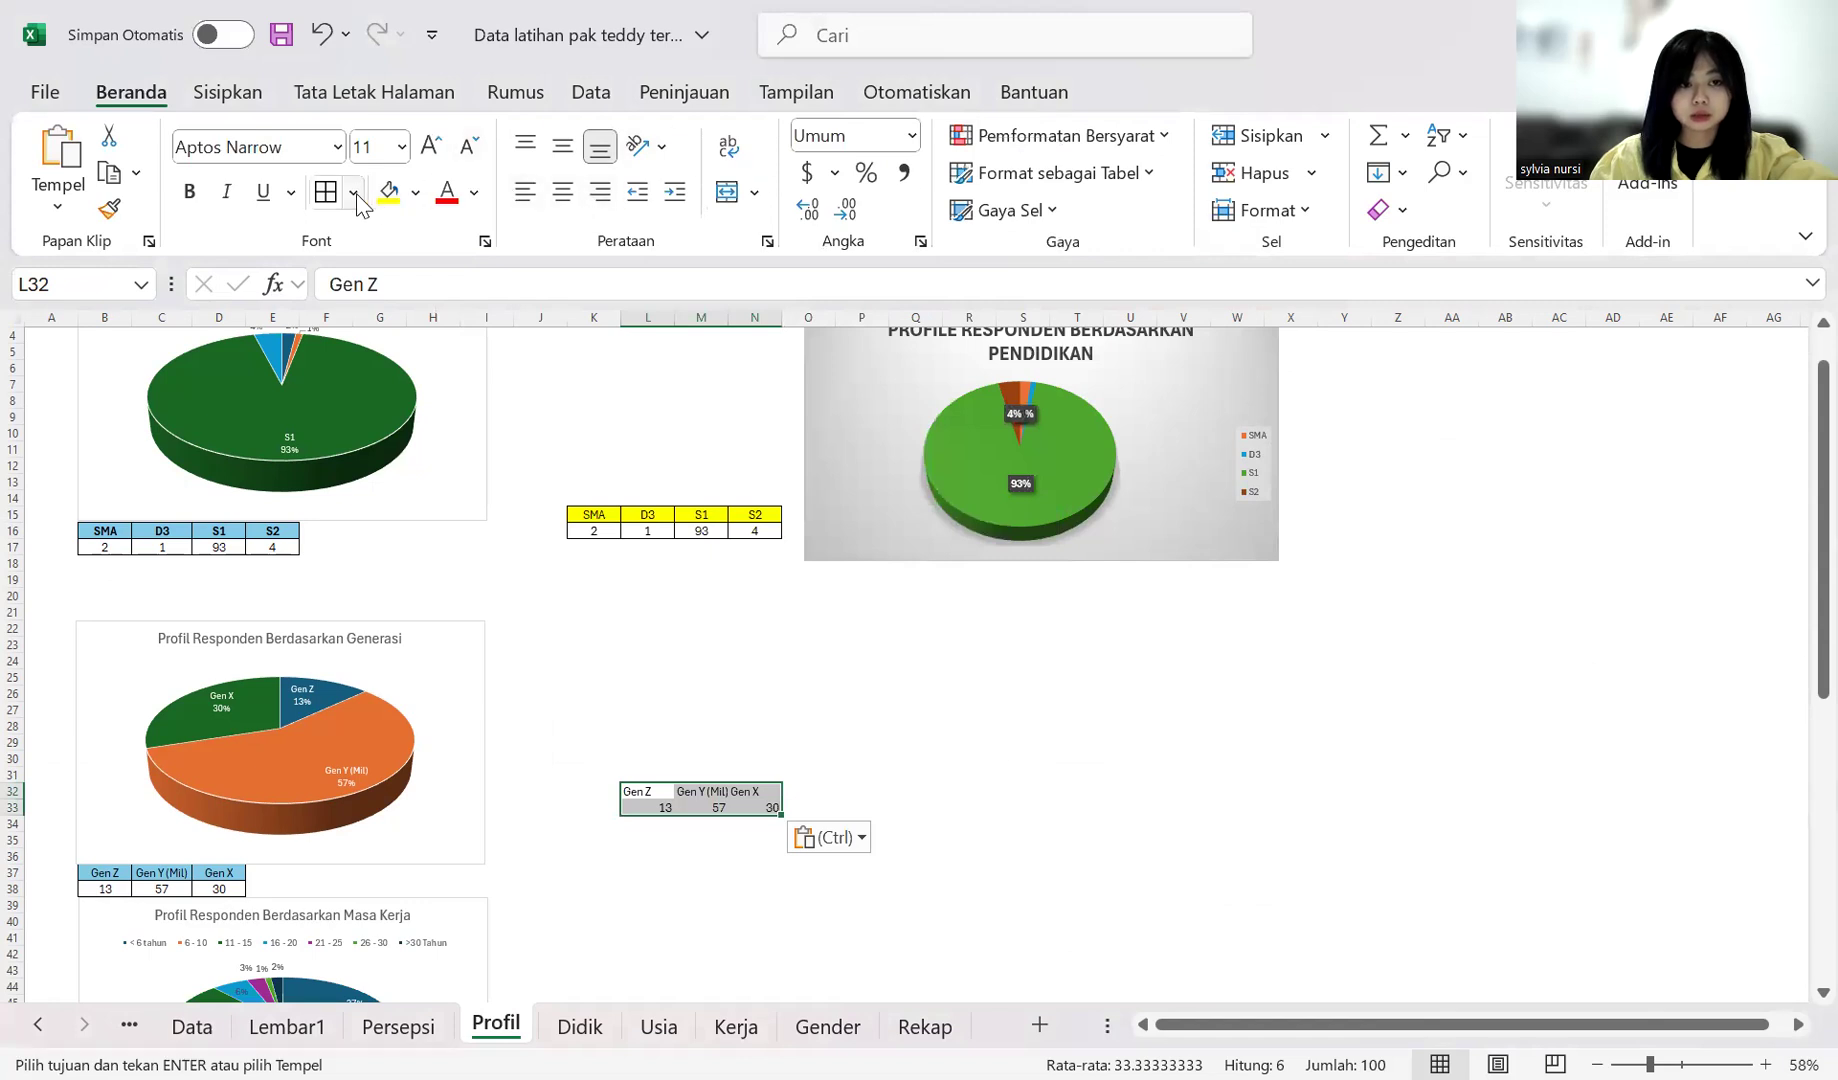
Step: Add all borders and centre alignment to the generation table L32:N33, and fill its header row L32:N32 yellow
click(325, 192)
click(571, 205)
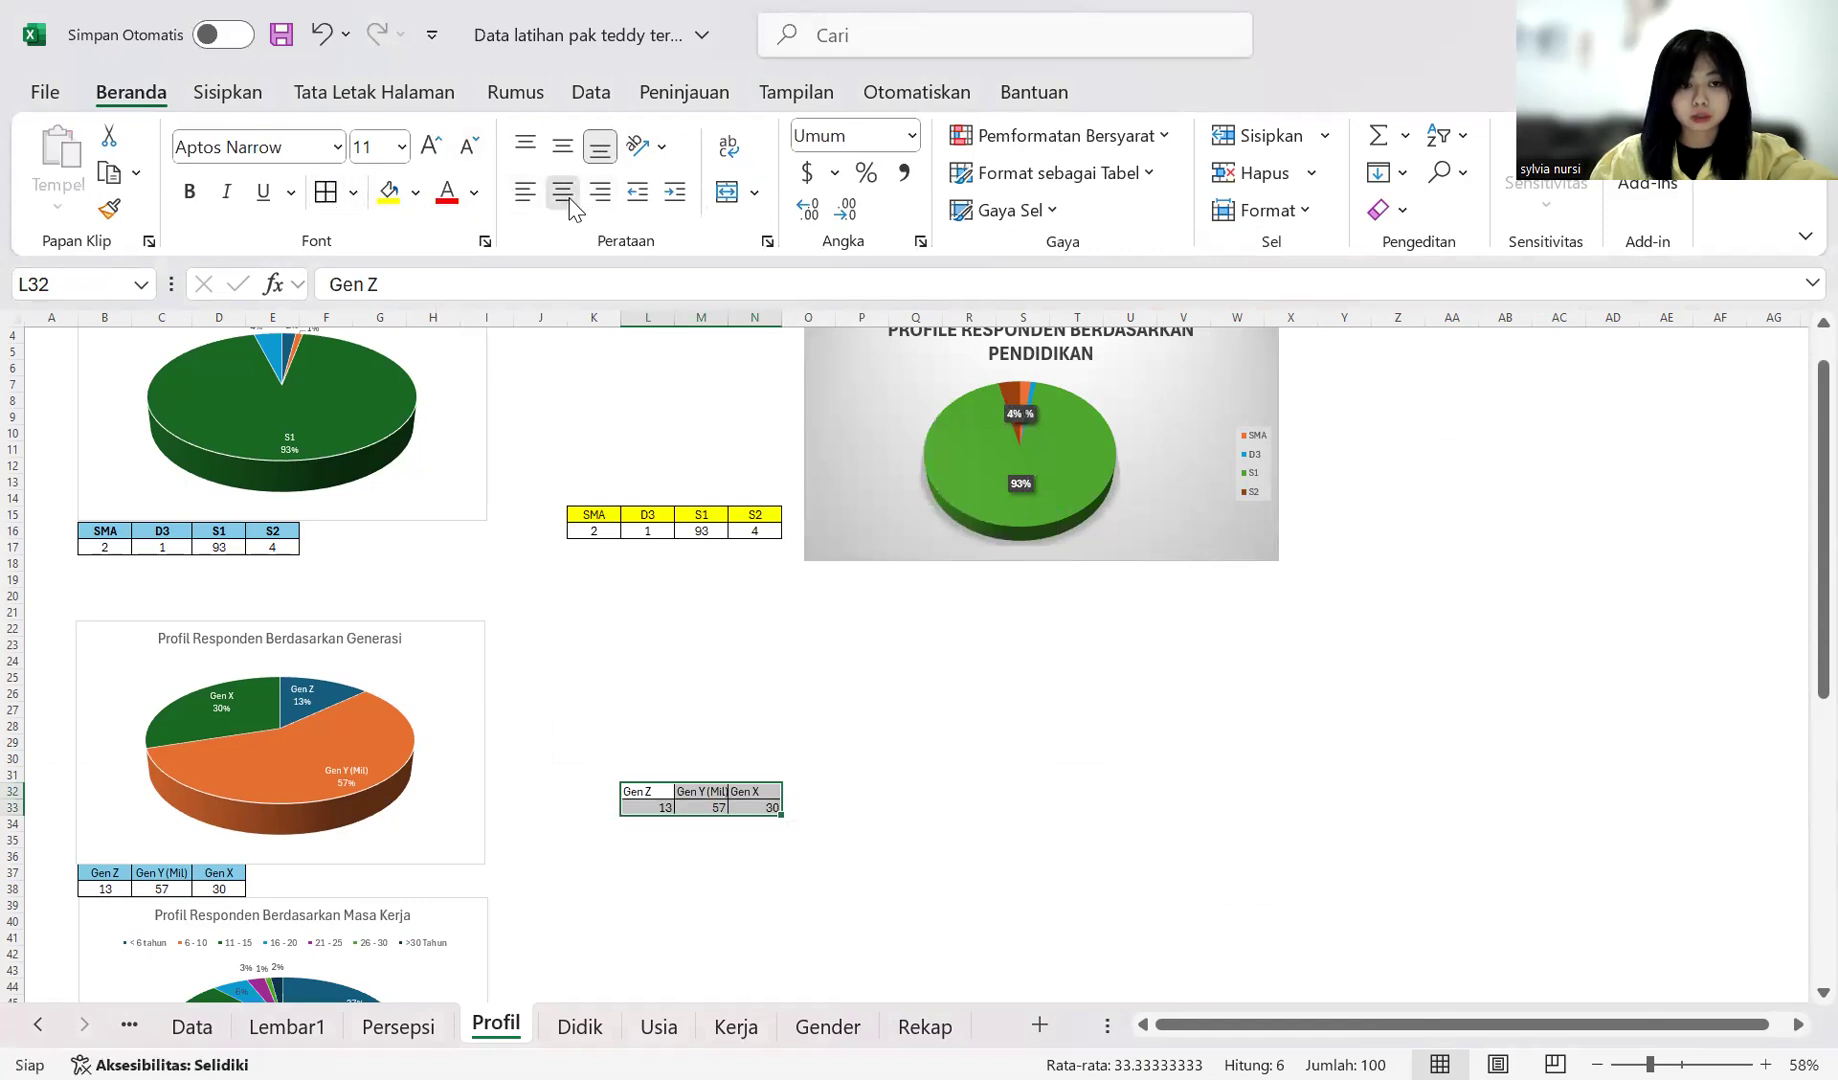
drag(652, 787, 755, 790)
click(389, 192)
click(861, 758)
Step: Insert a 3-D pie chart from L32:N33 and place it beside the table, starting at column P near row 19
drag(664, 786, 781, 810)
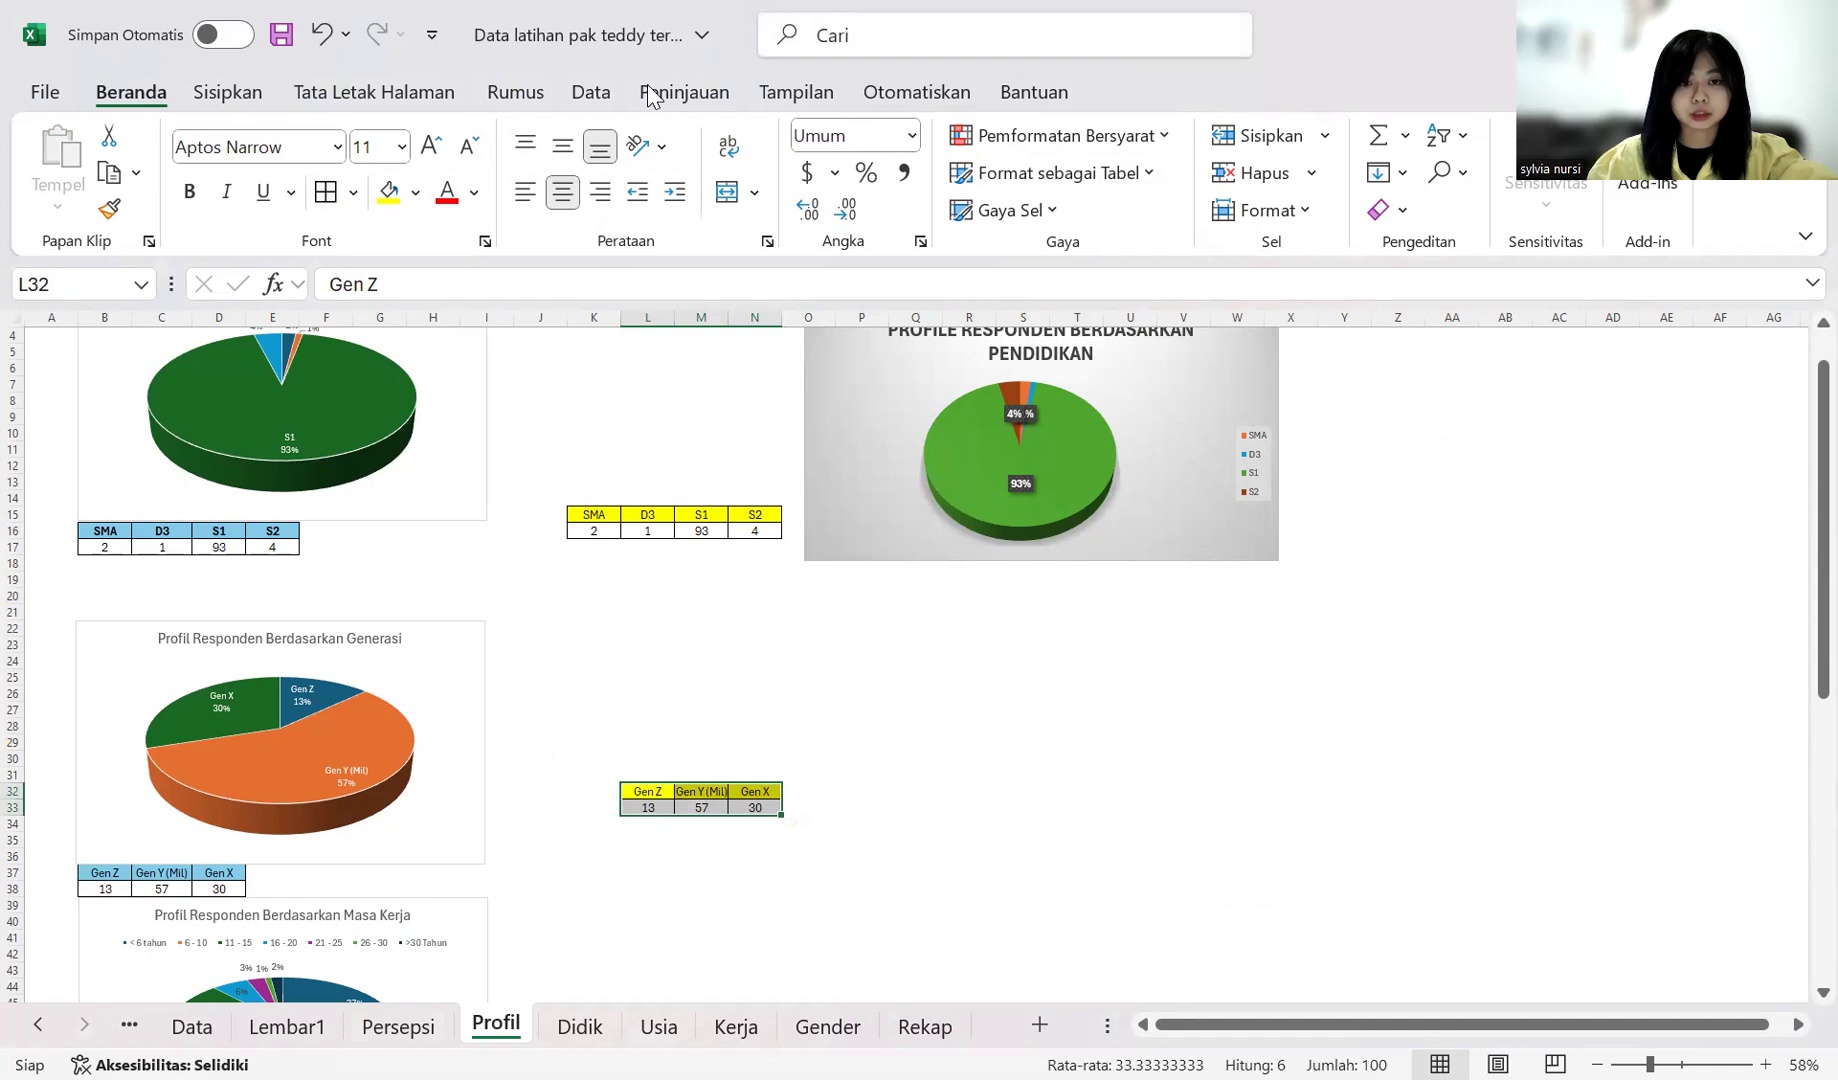
click(236, 95)
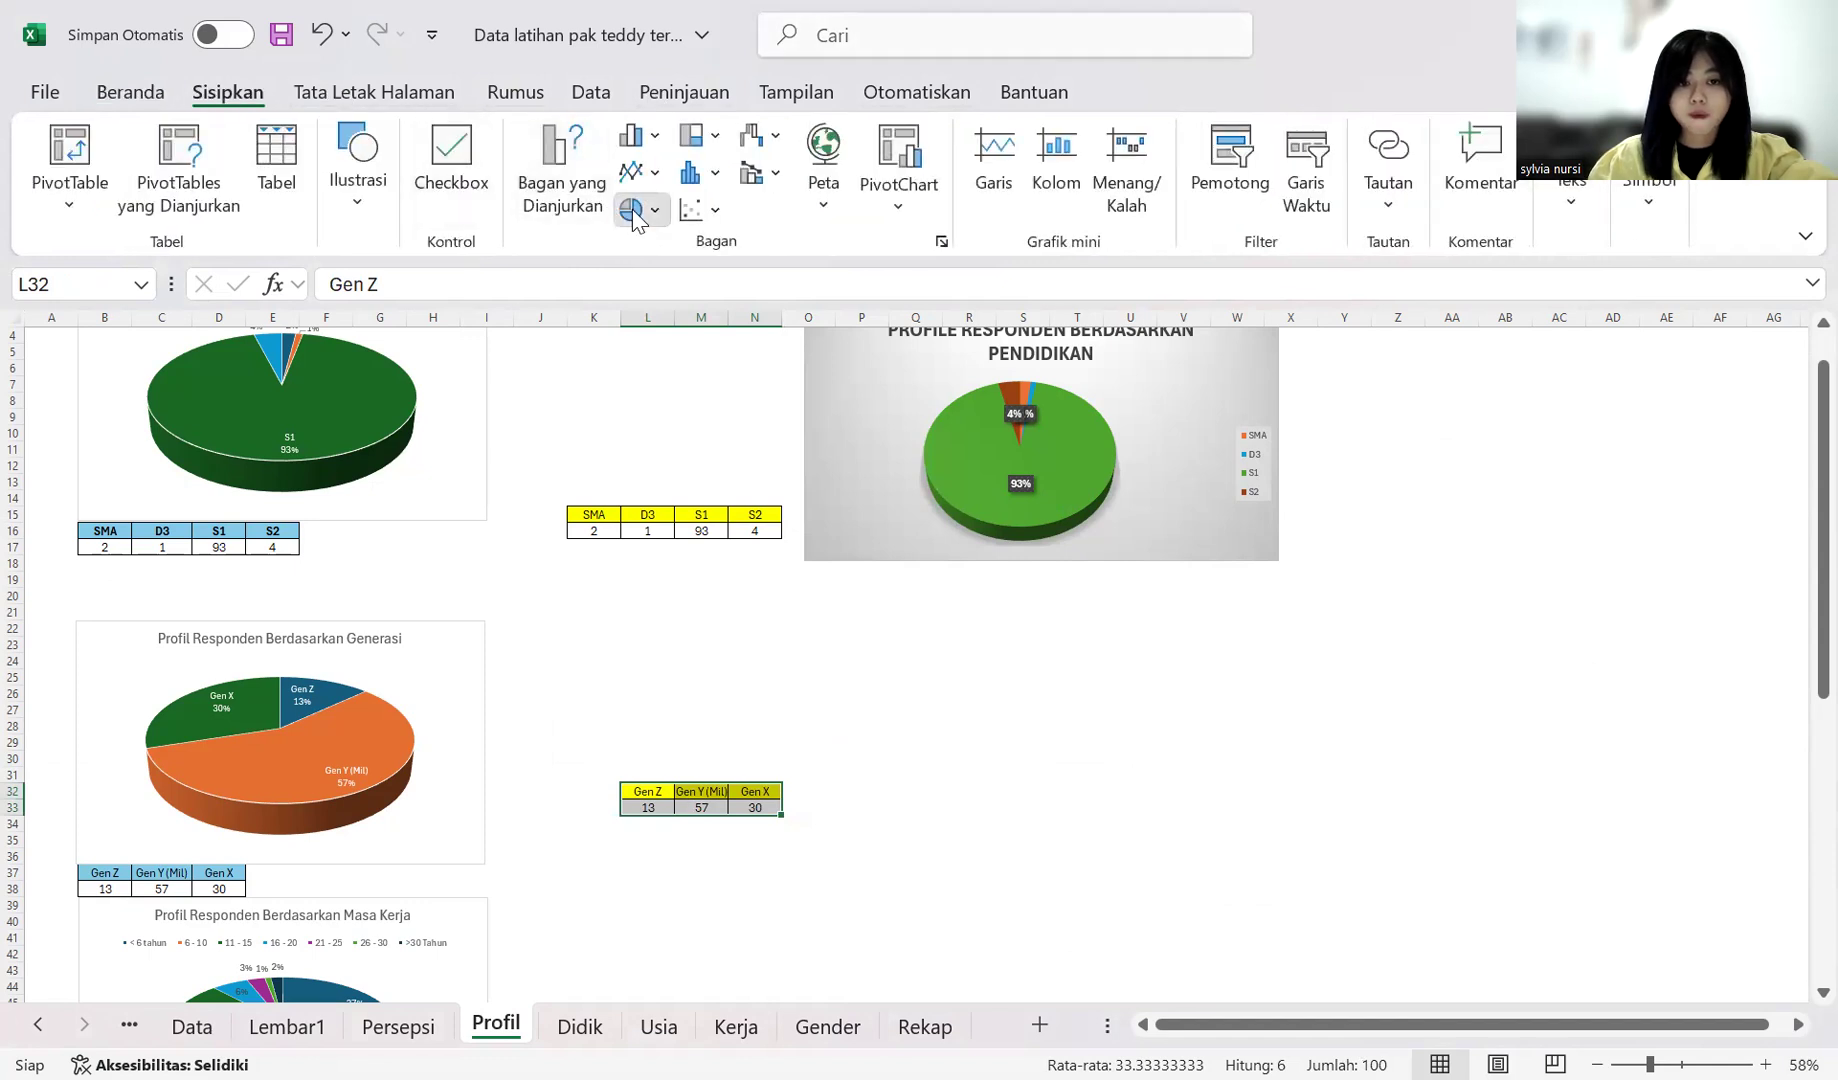
click(633, 211)
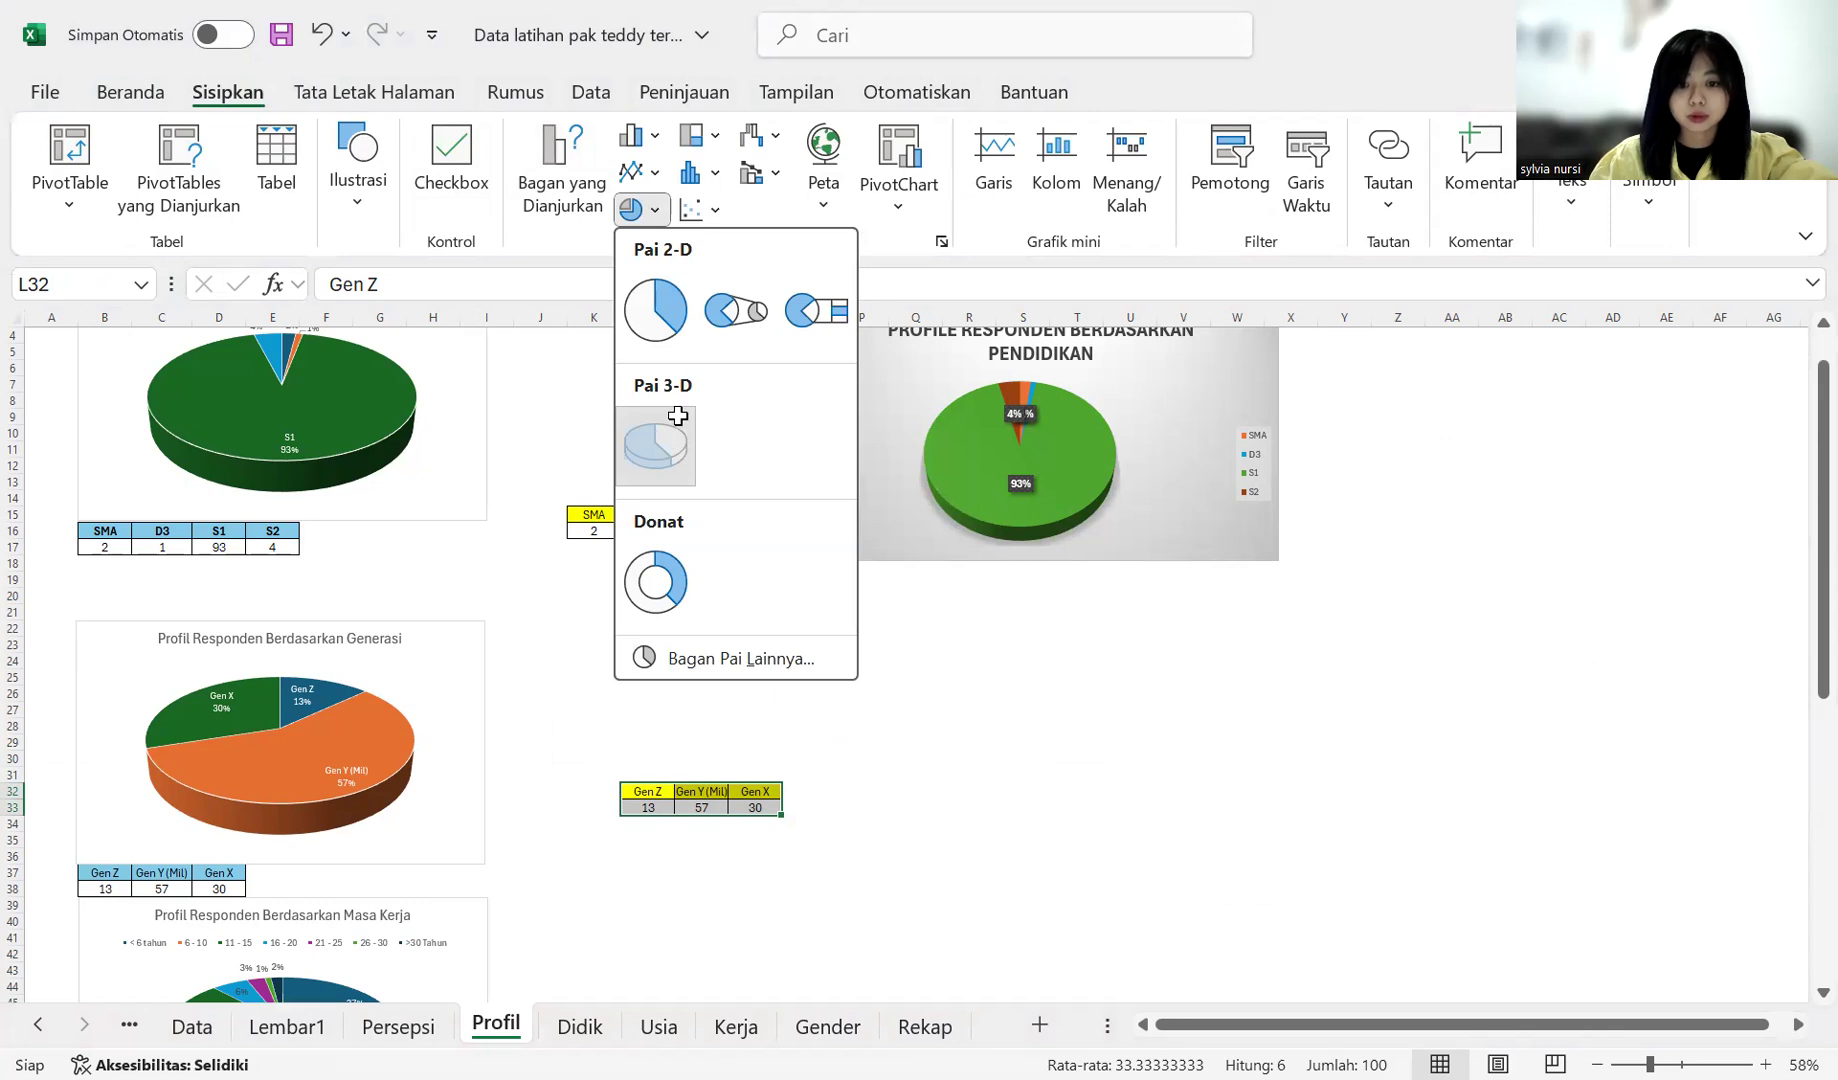
click(678, 416)
drag(1095, 574, 1231, 607)
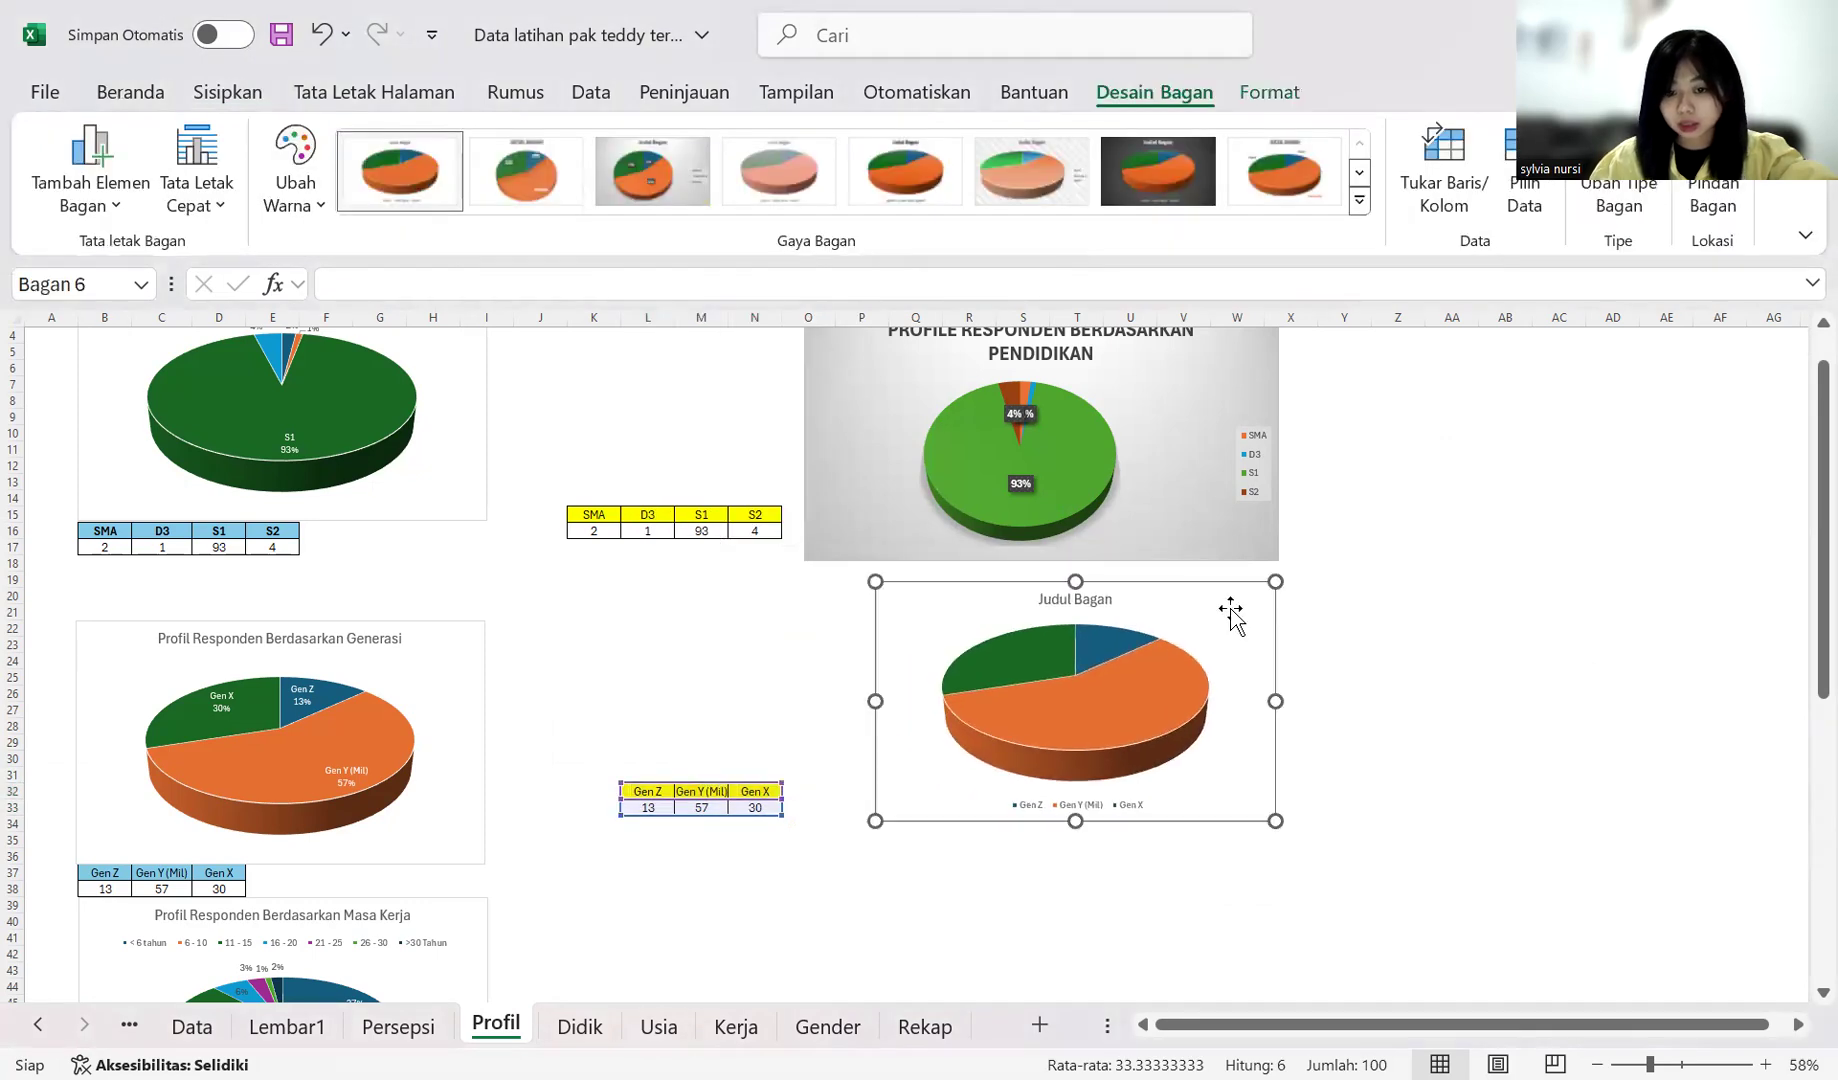
Step: Add data labels to the slices of the new generation pie chart
right_click(1146, 727)
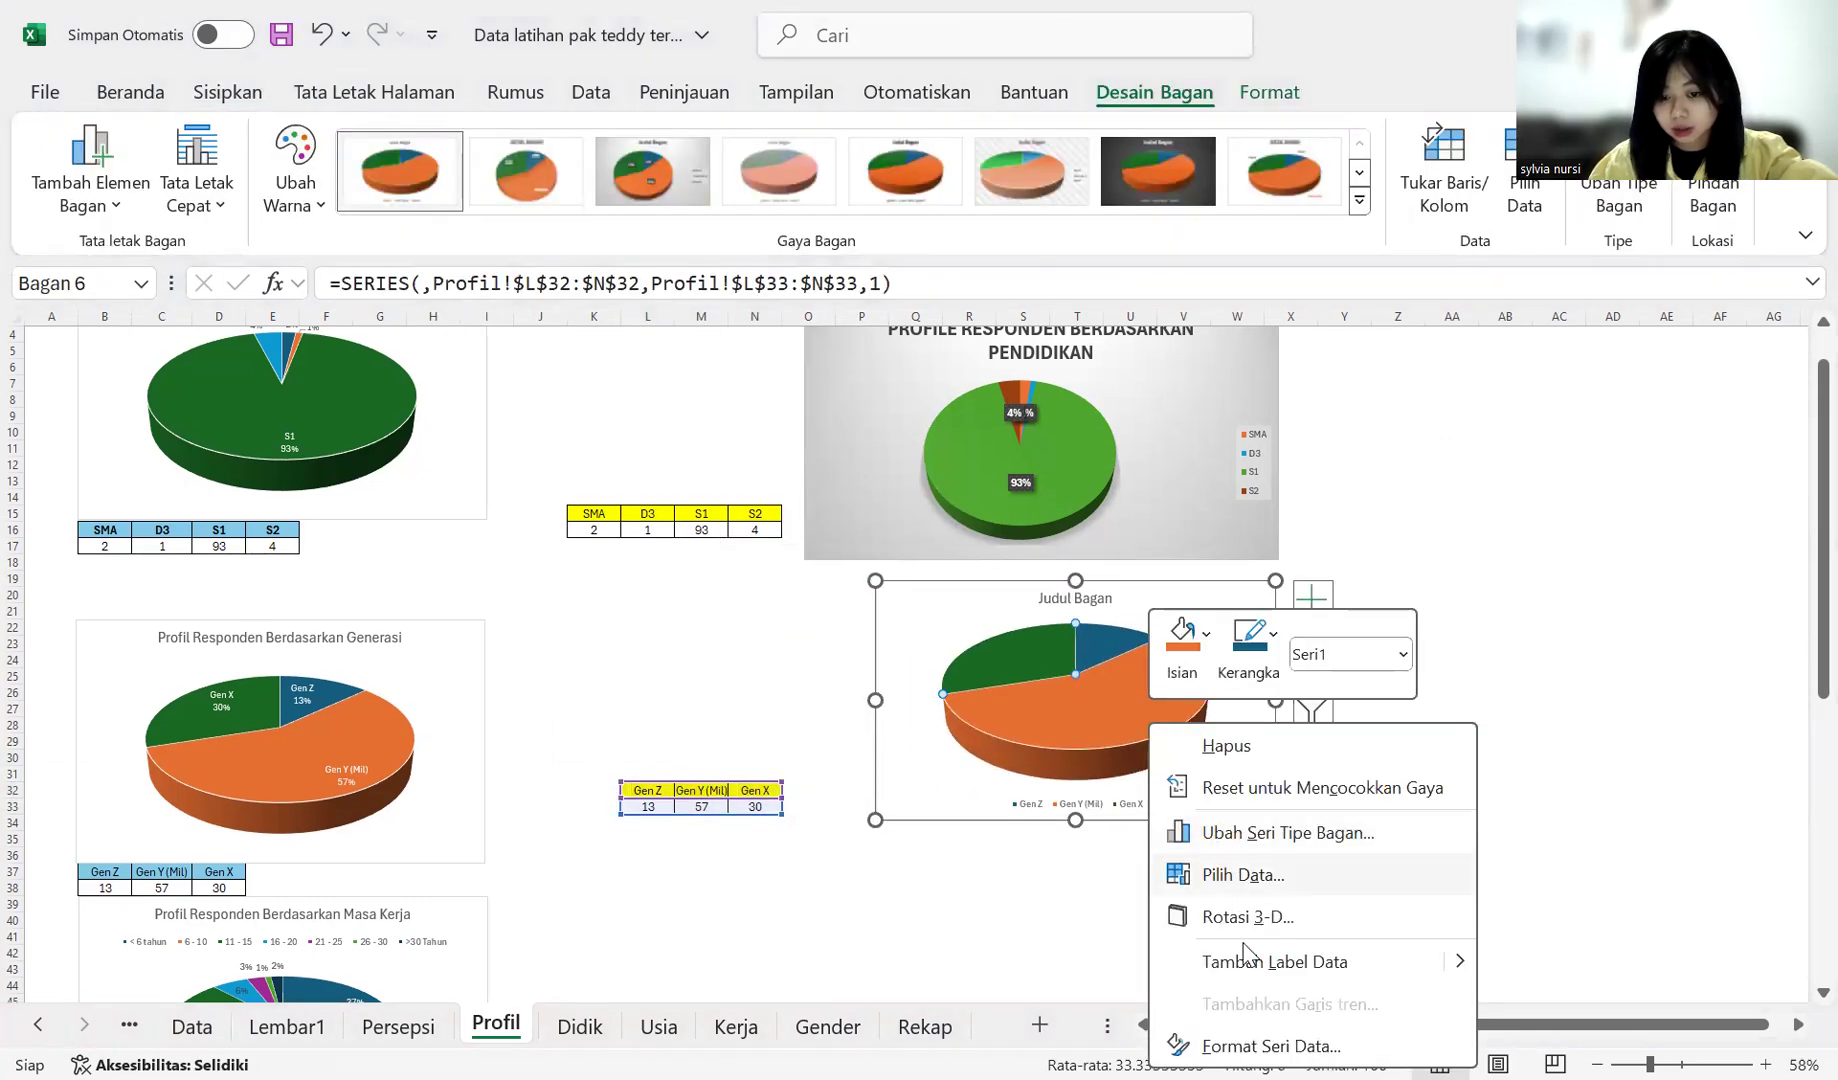
right_click(1086, 733)
mouse_move(1398, 968)
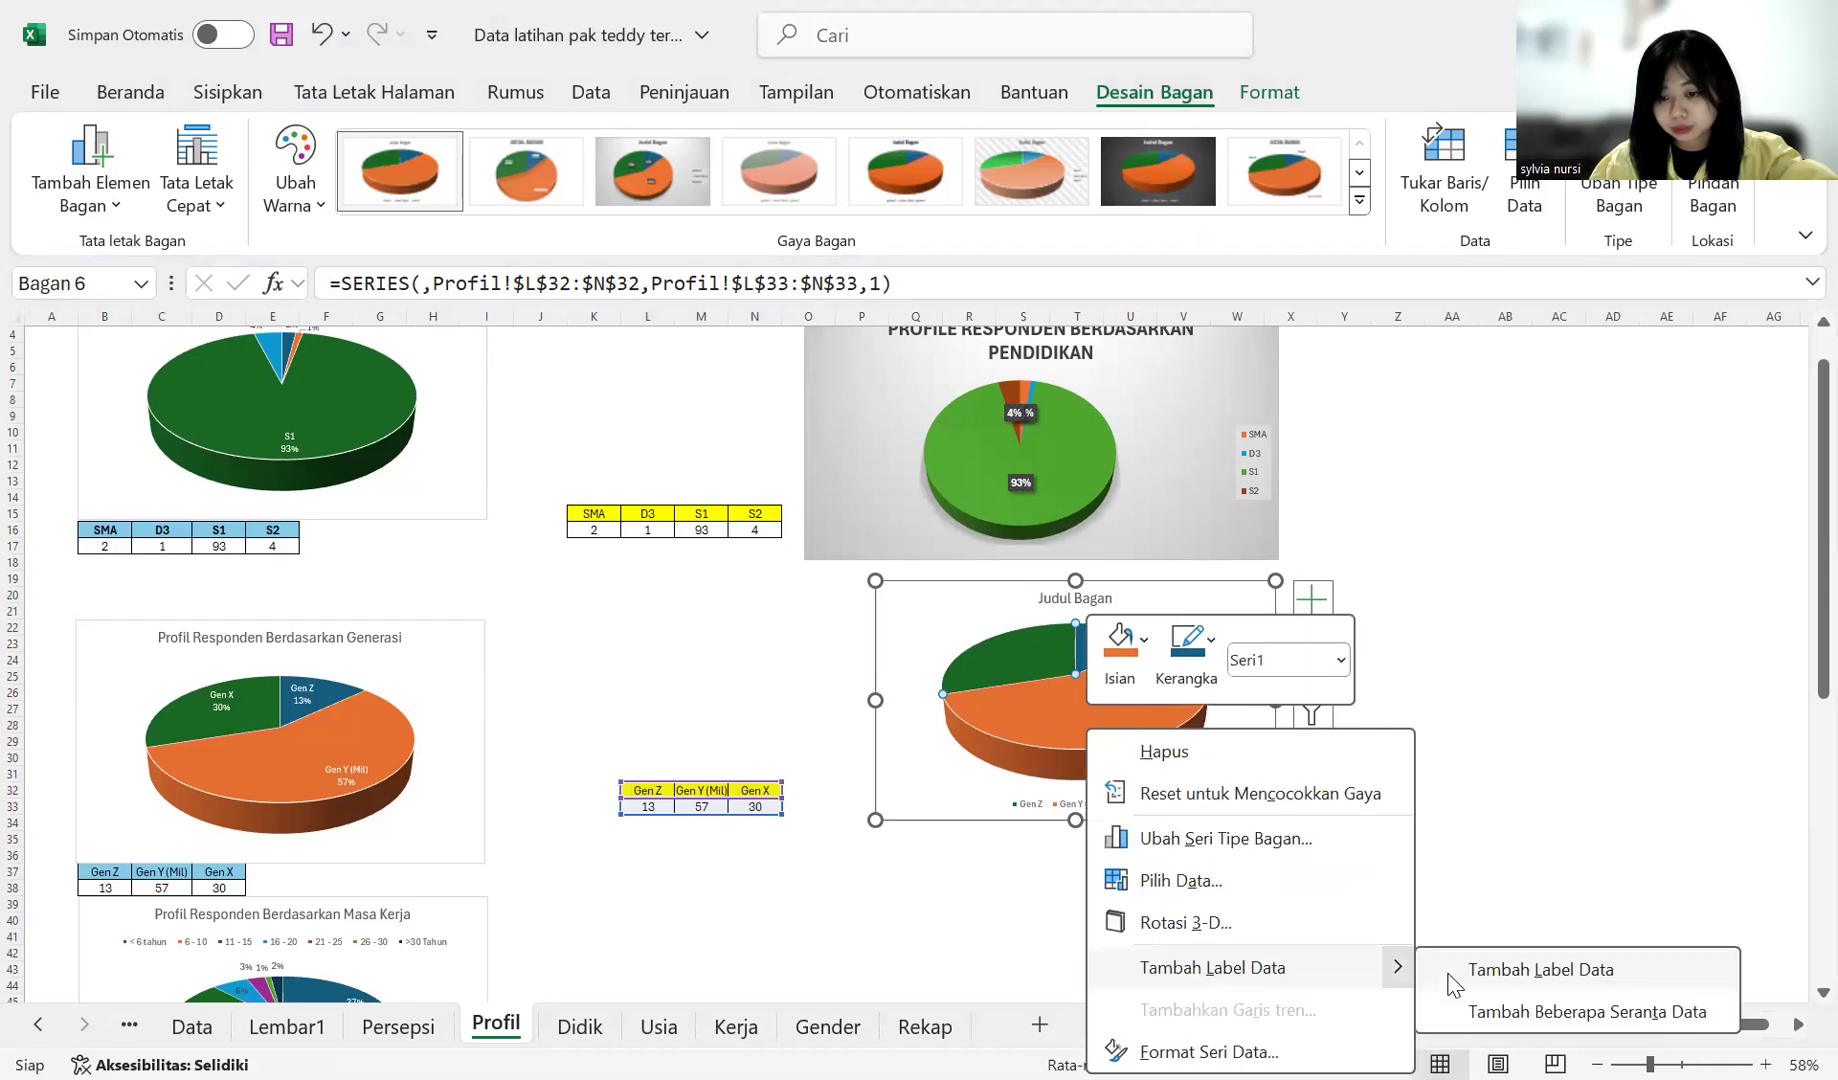
click(1453, 972)
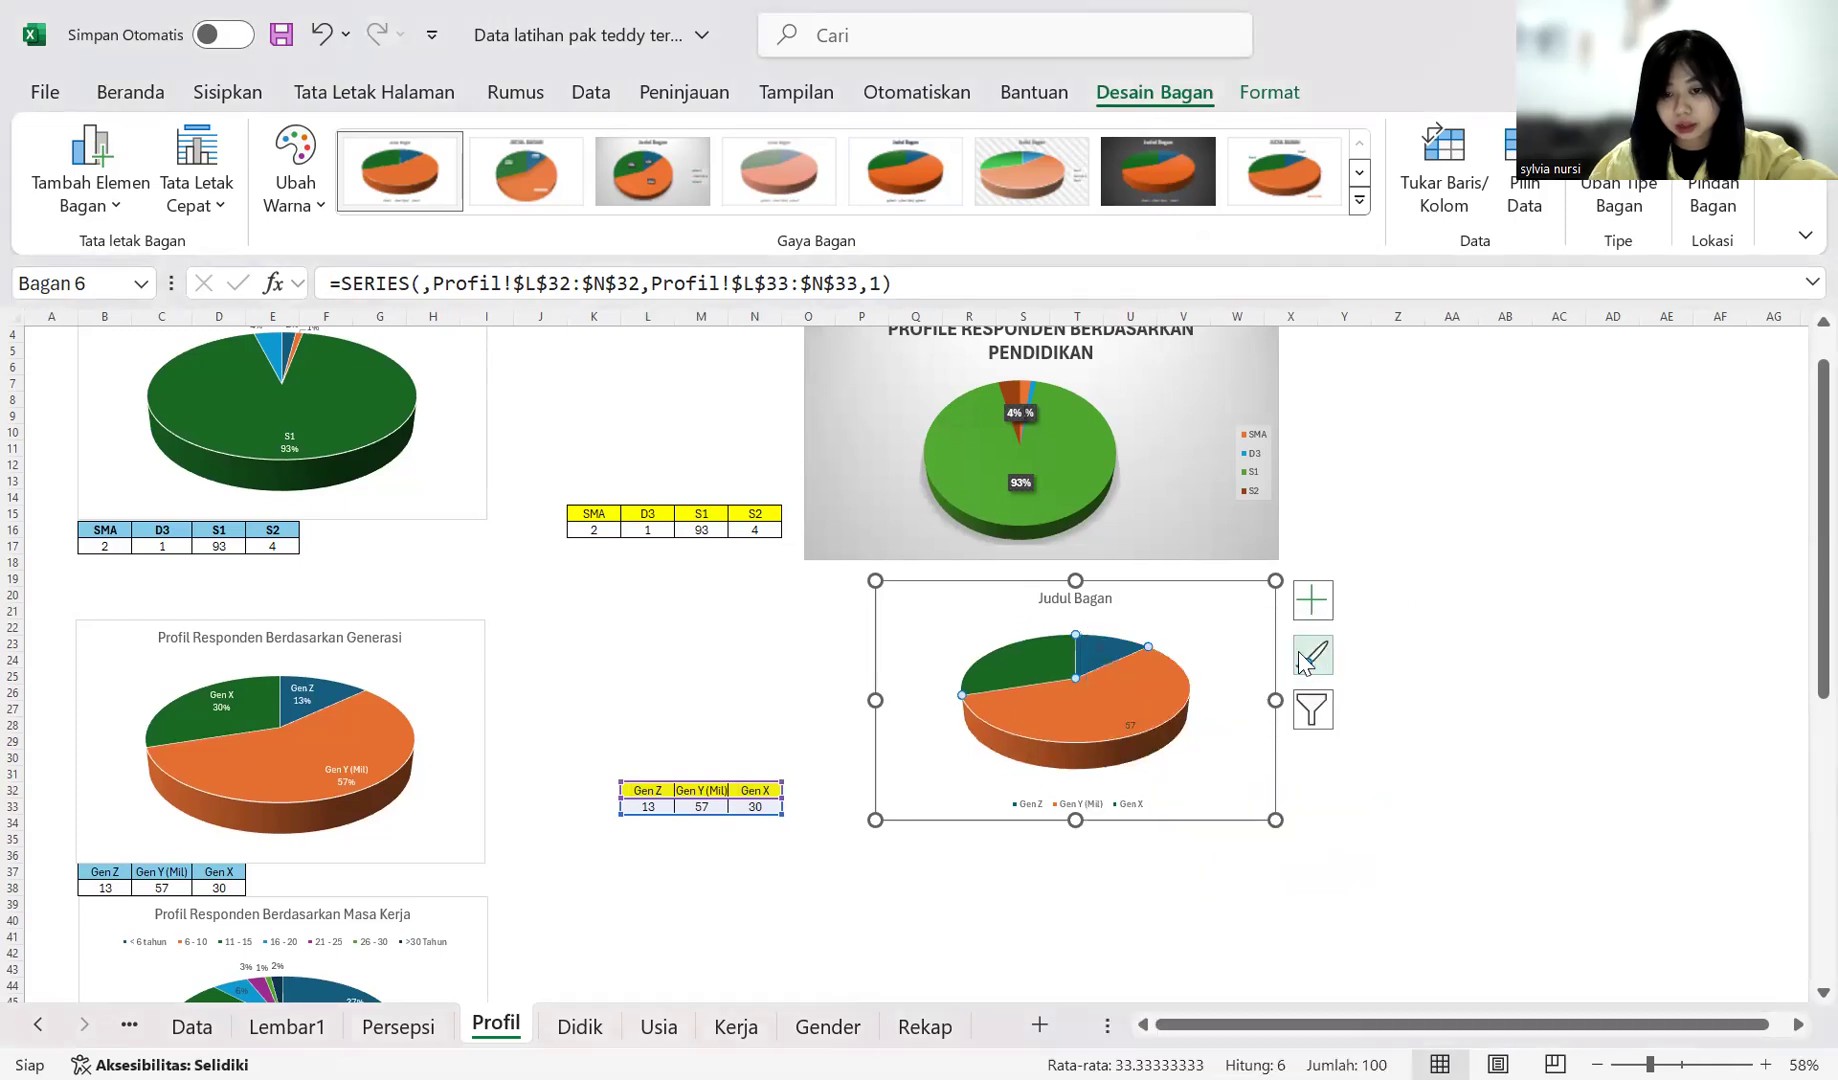
Step: Give the generation pie chart the second chart style, with boxed labels showing category, value and percentage
click(1312, 655)
click(1519, 962)
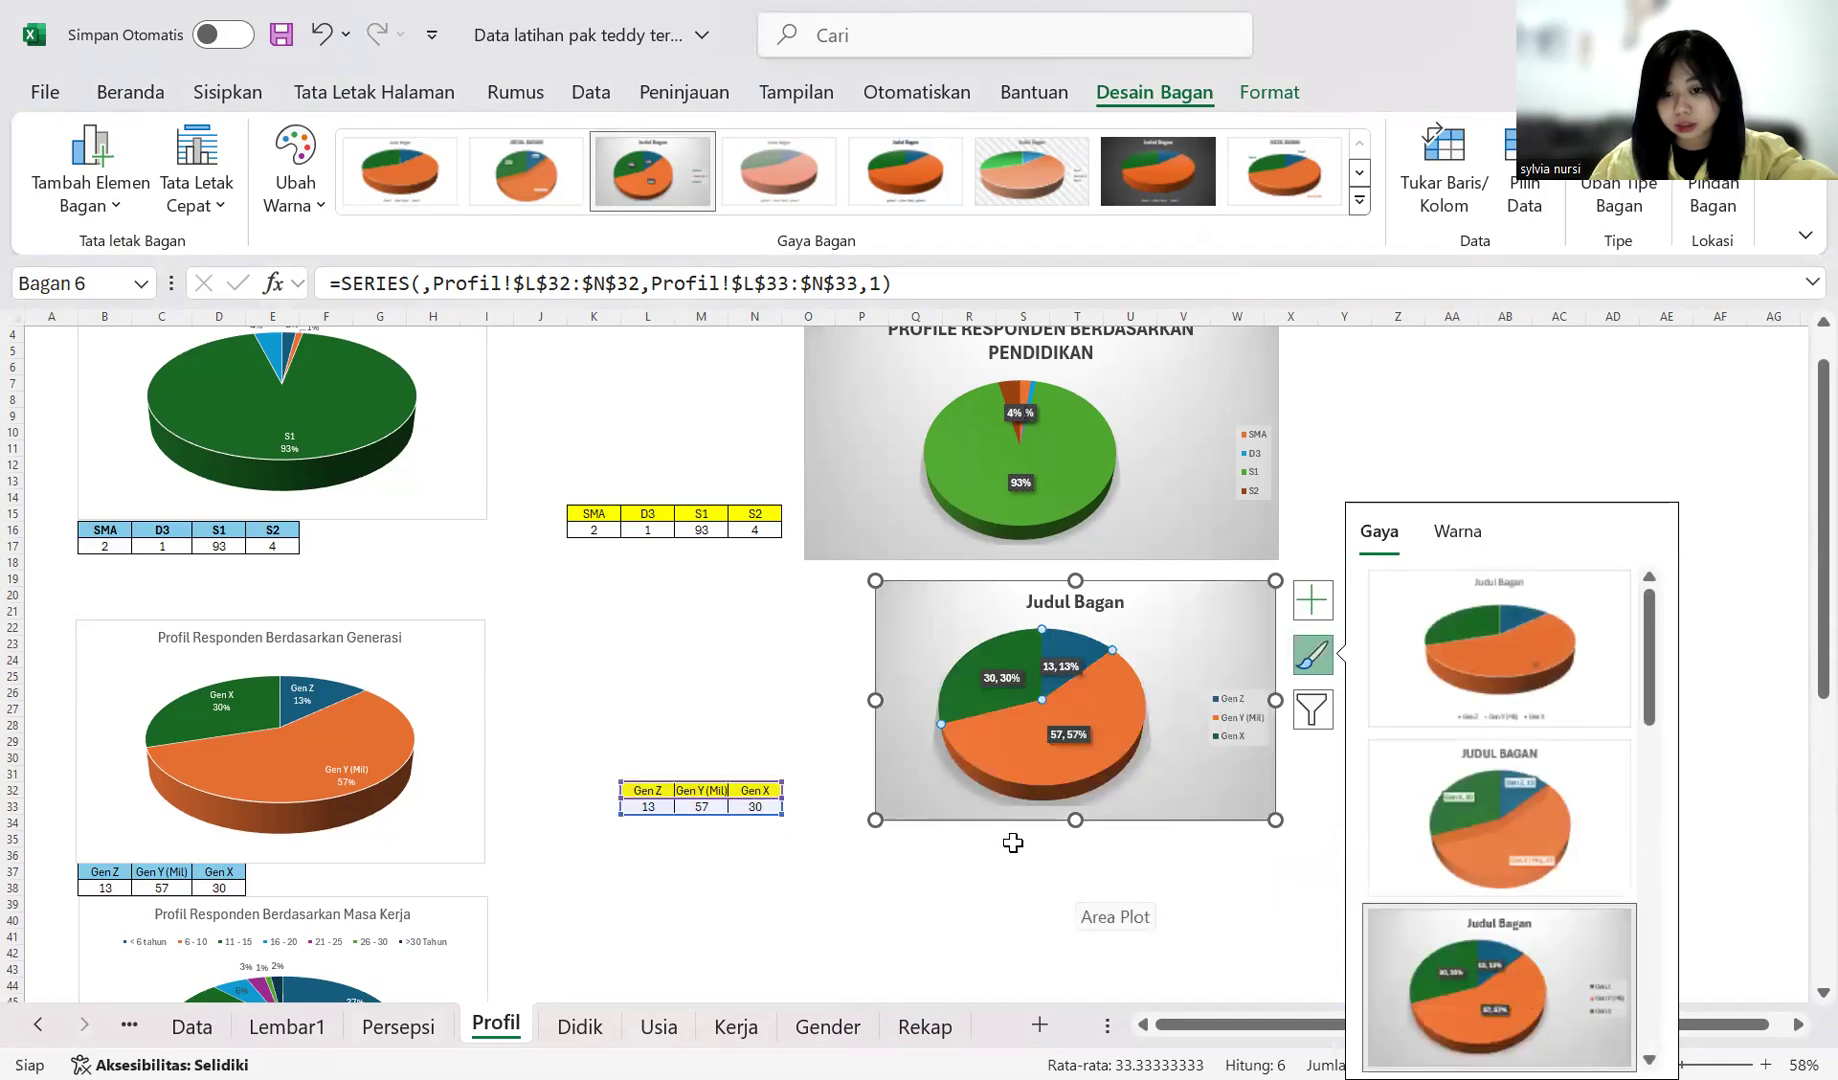
click(1440, 845)
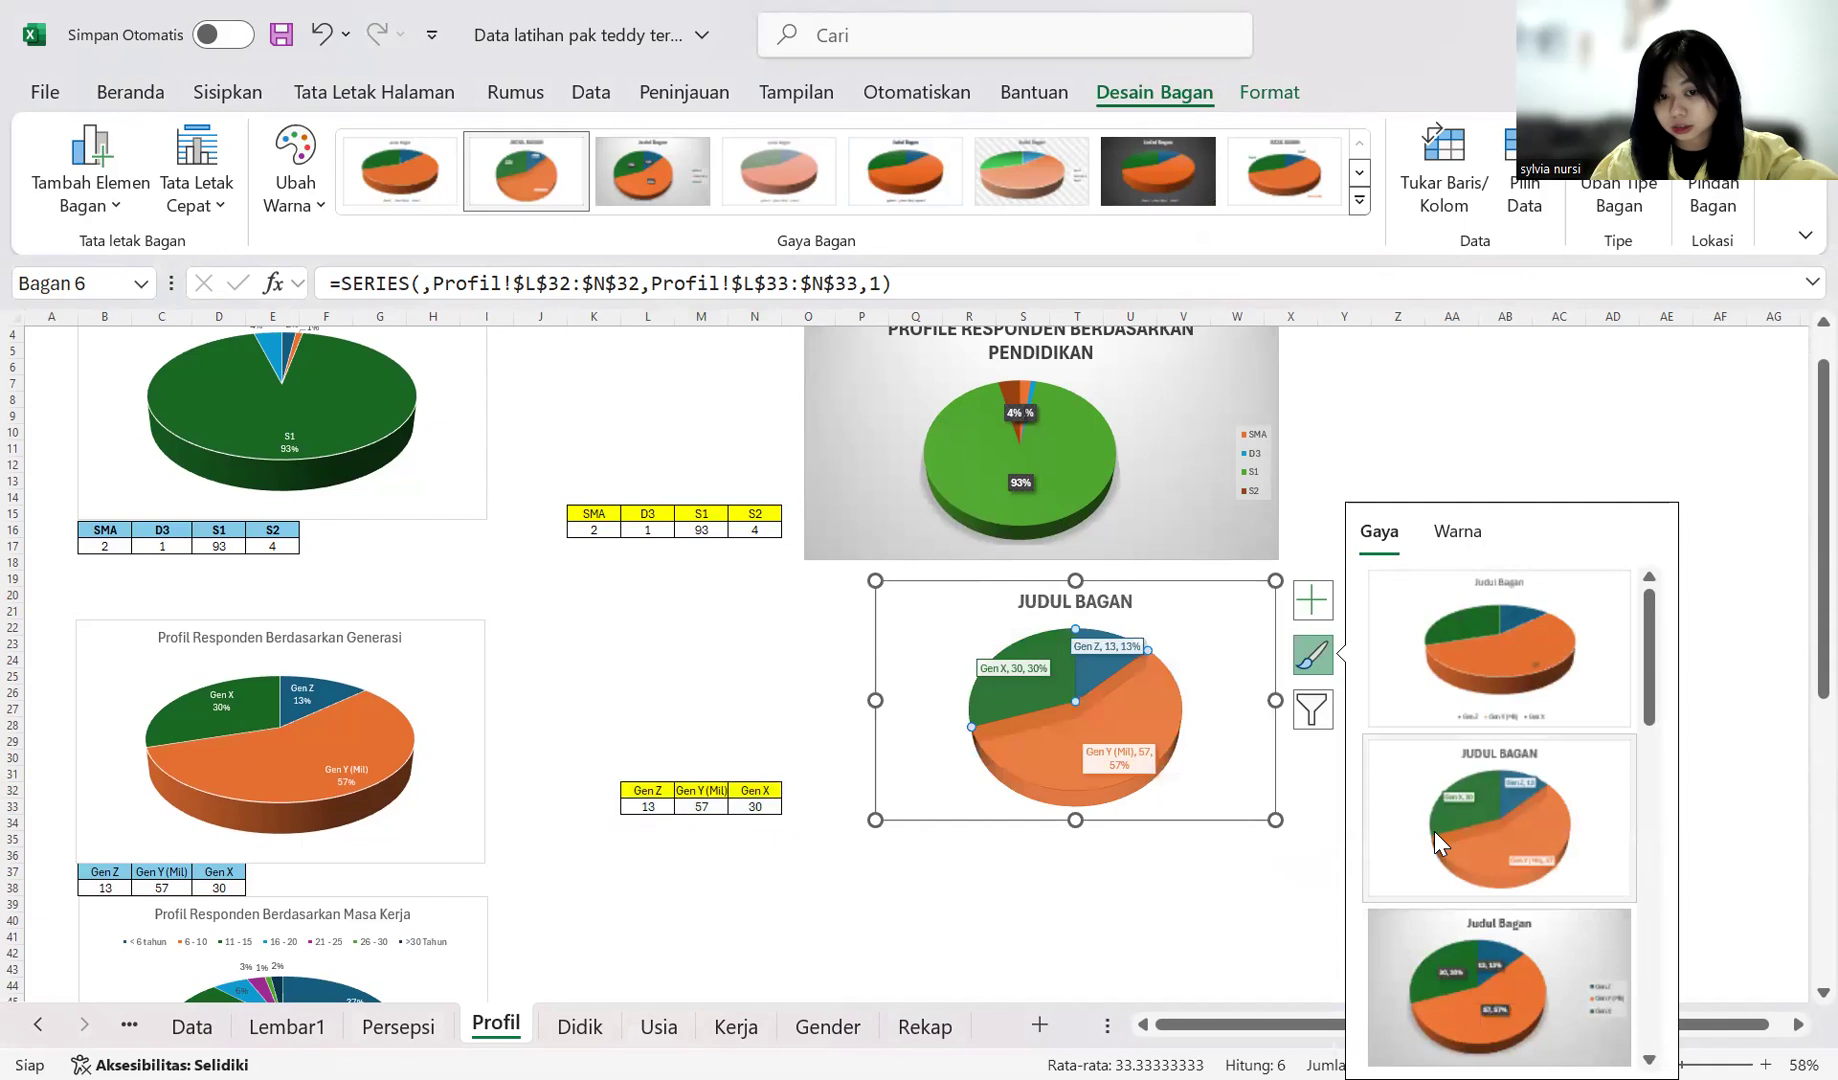
click(1124, 875)
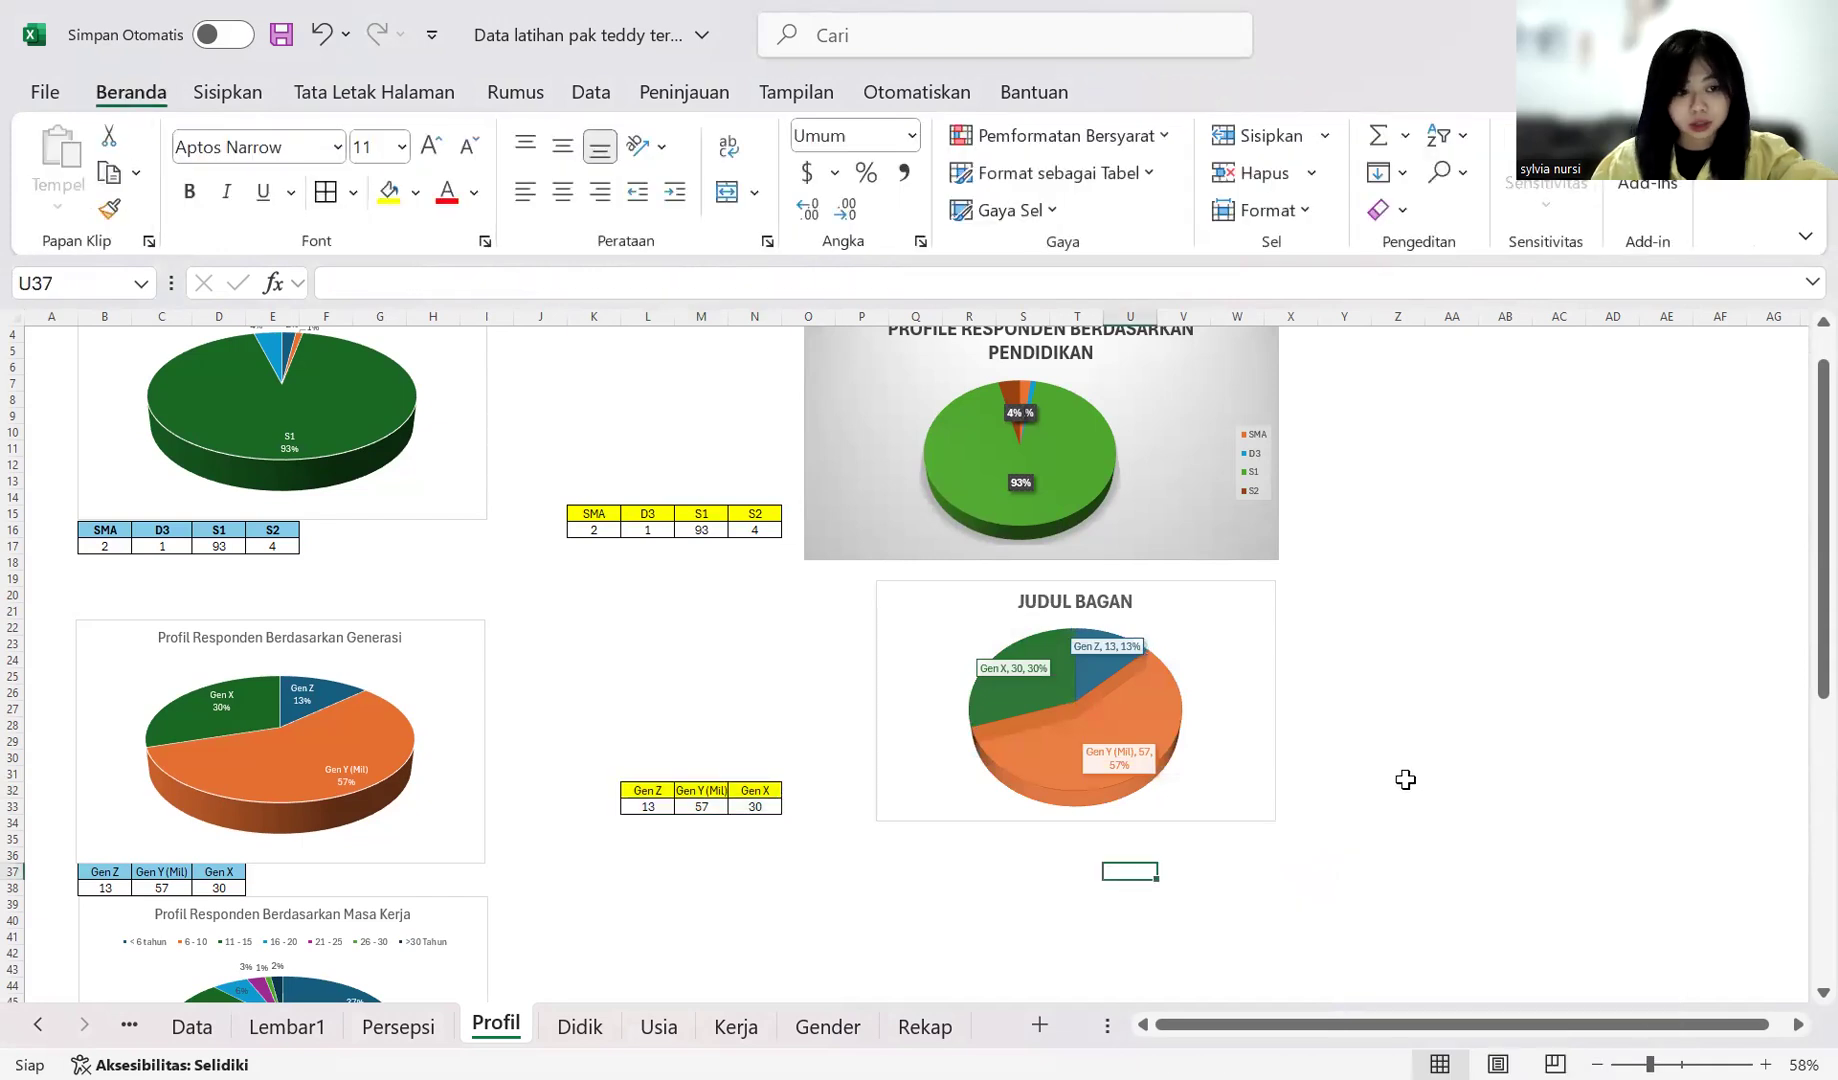
Step: Move the generation pie chart down so that it starts at column P near row 23
scroll(749, 655, down, 2)
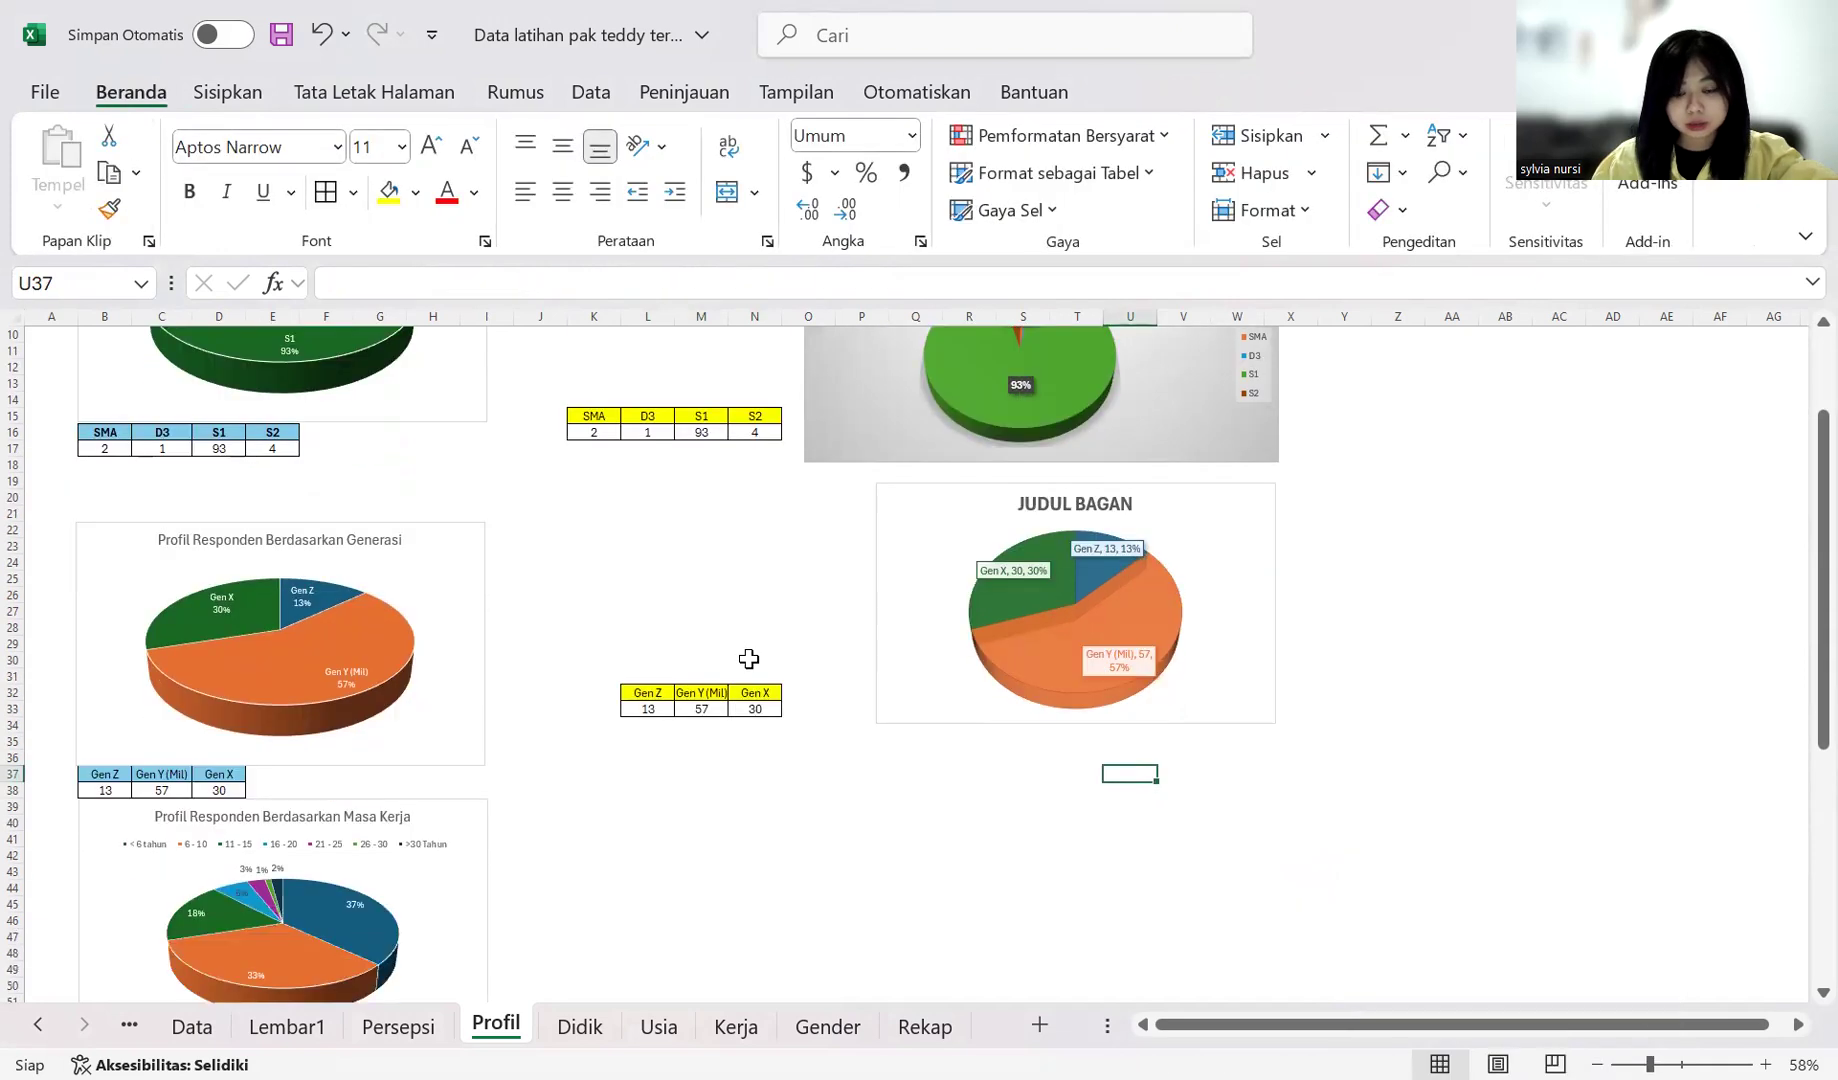
click(1230, 543)
drag(1200, 587, 1180, 656)
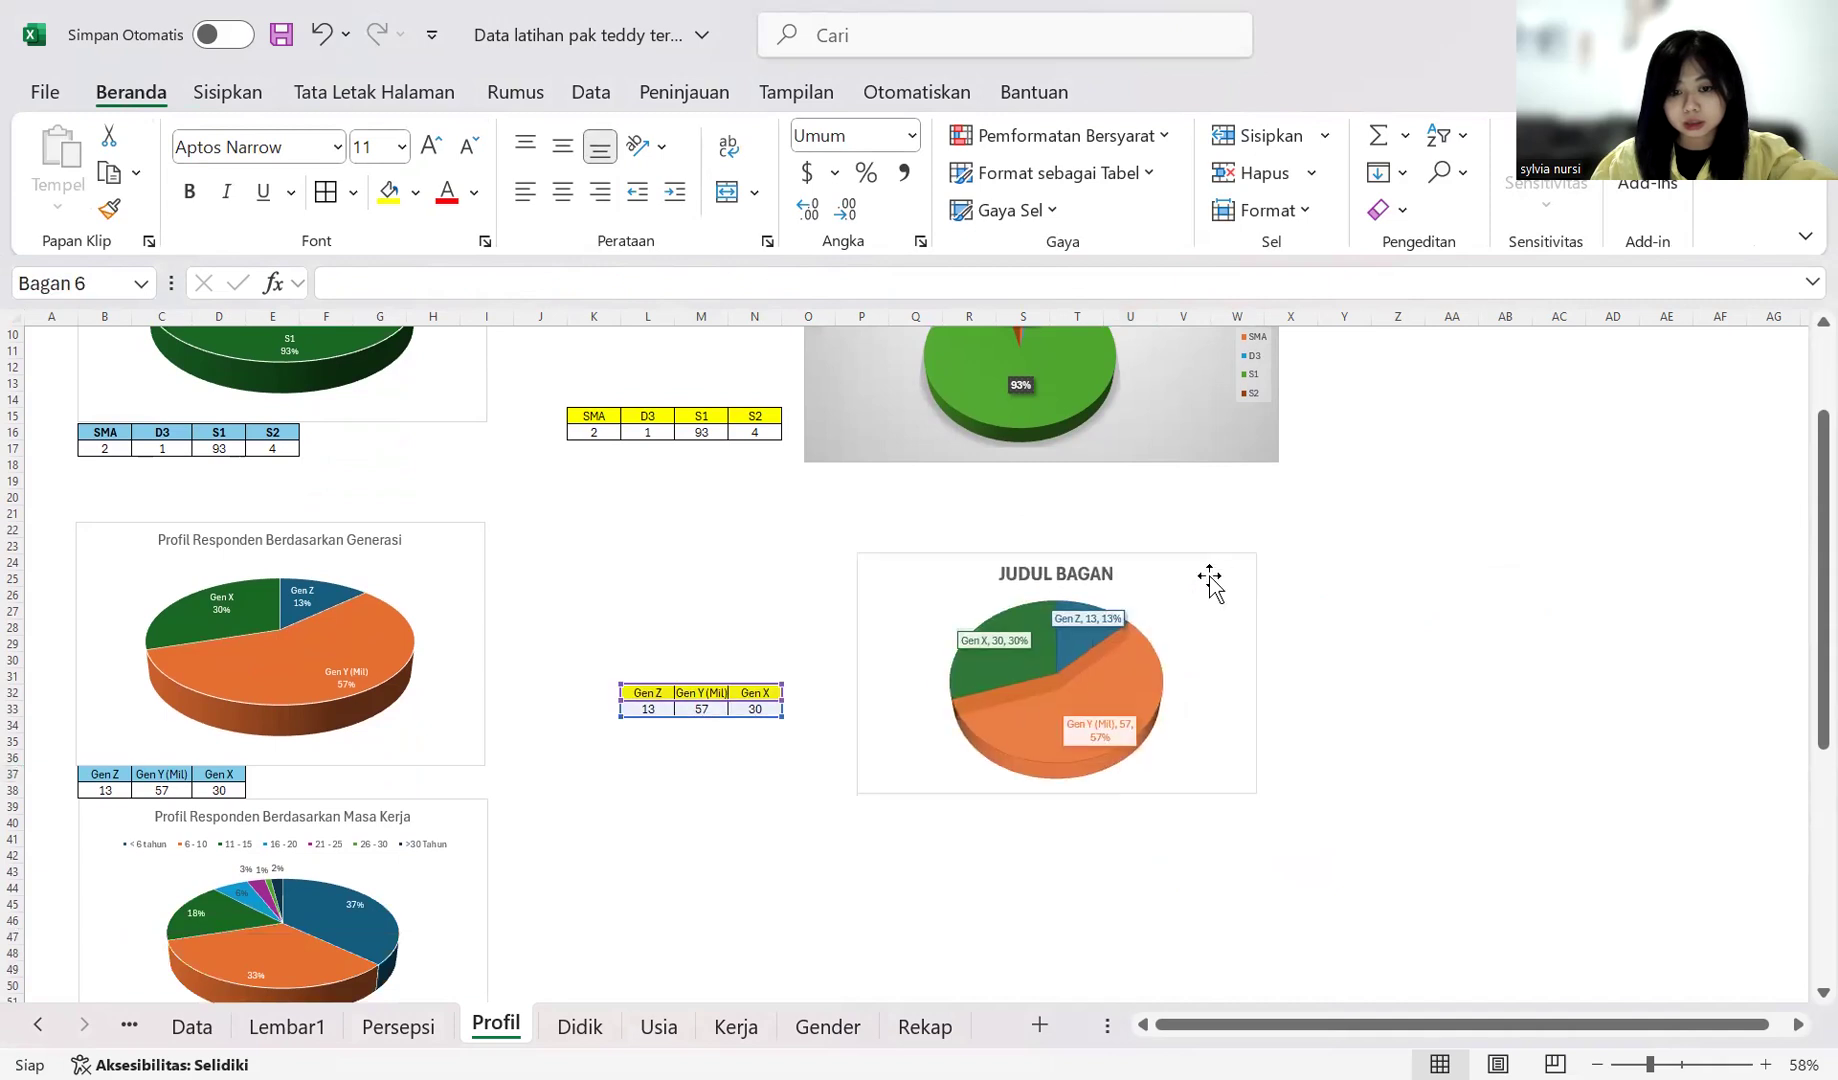
Step: Change the generation pie chart's title to "PROFILE RESPONDEN BERDASARKAN GENERASI"
click(1111, 578)
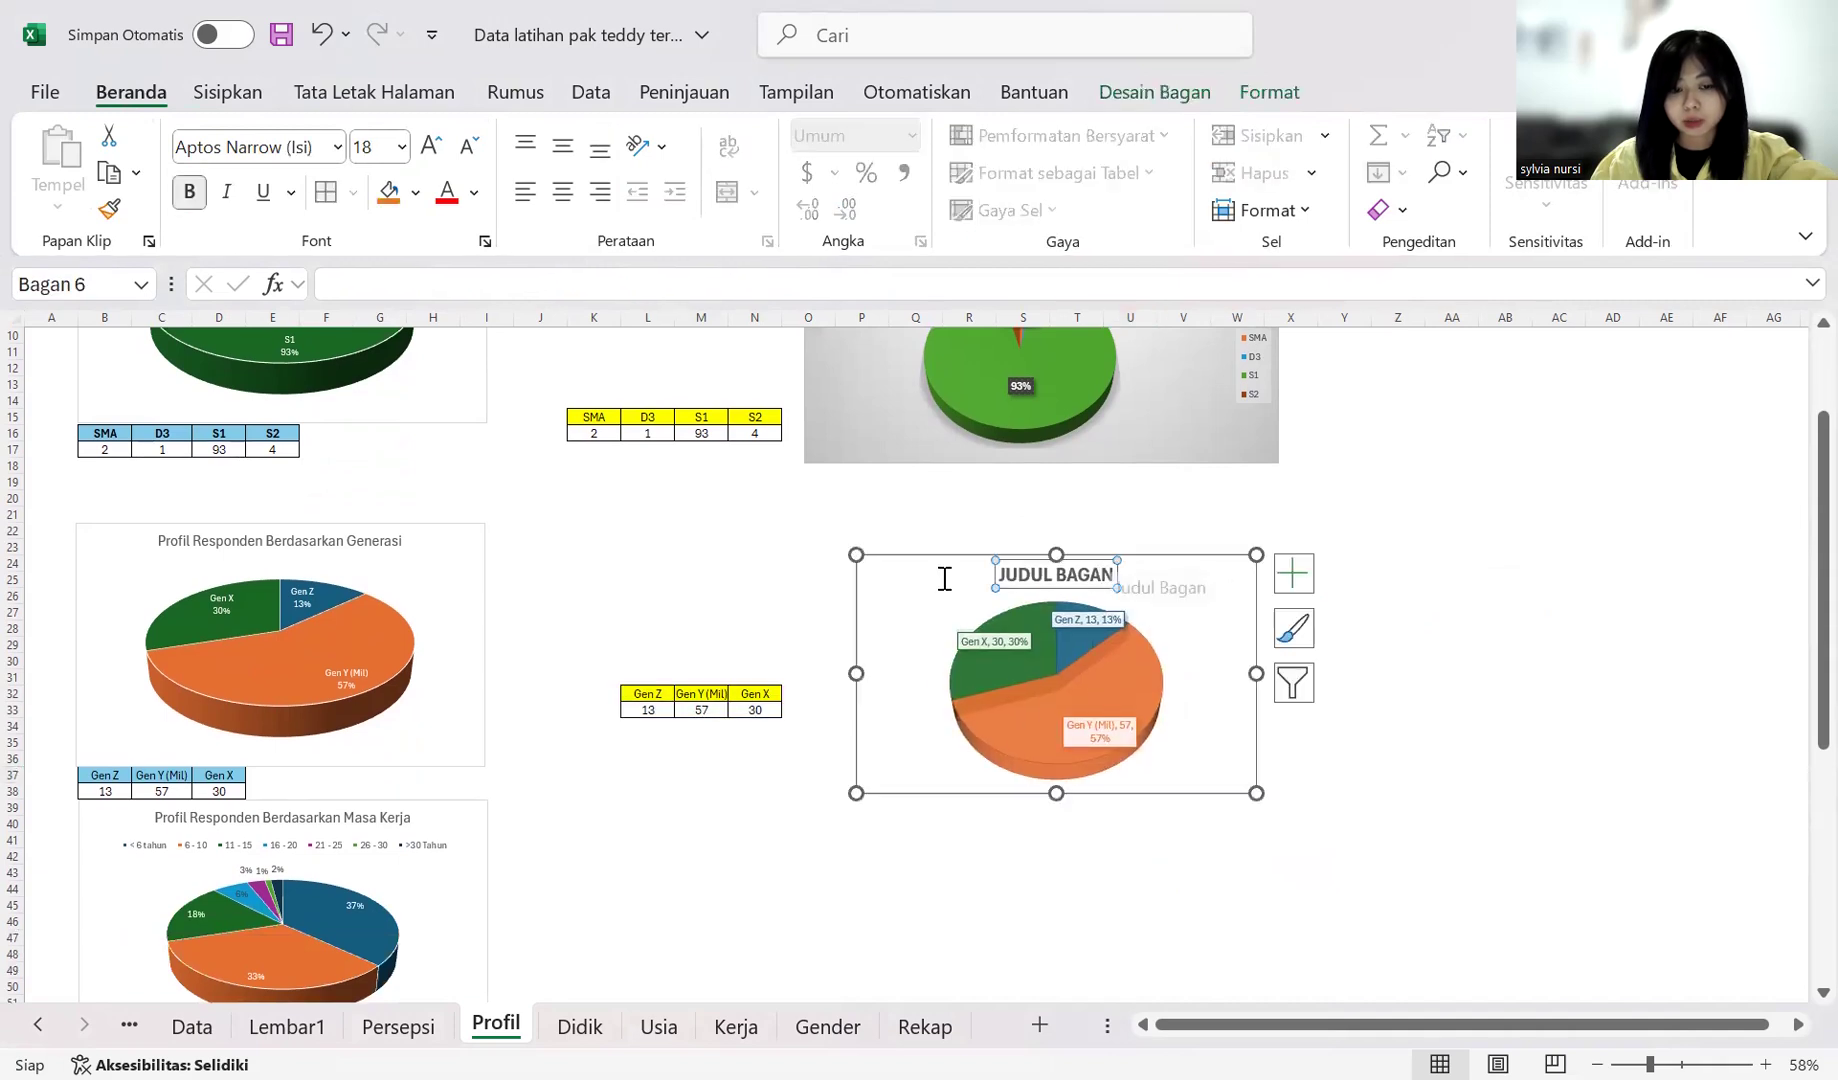
drag(1112, 577, 944, 579)
text(P)
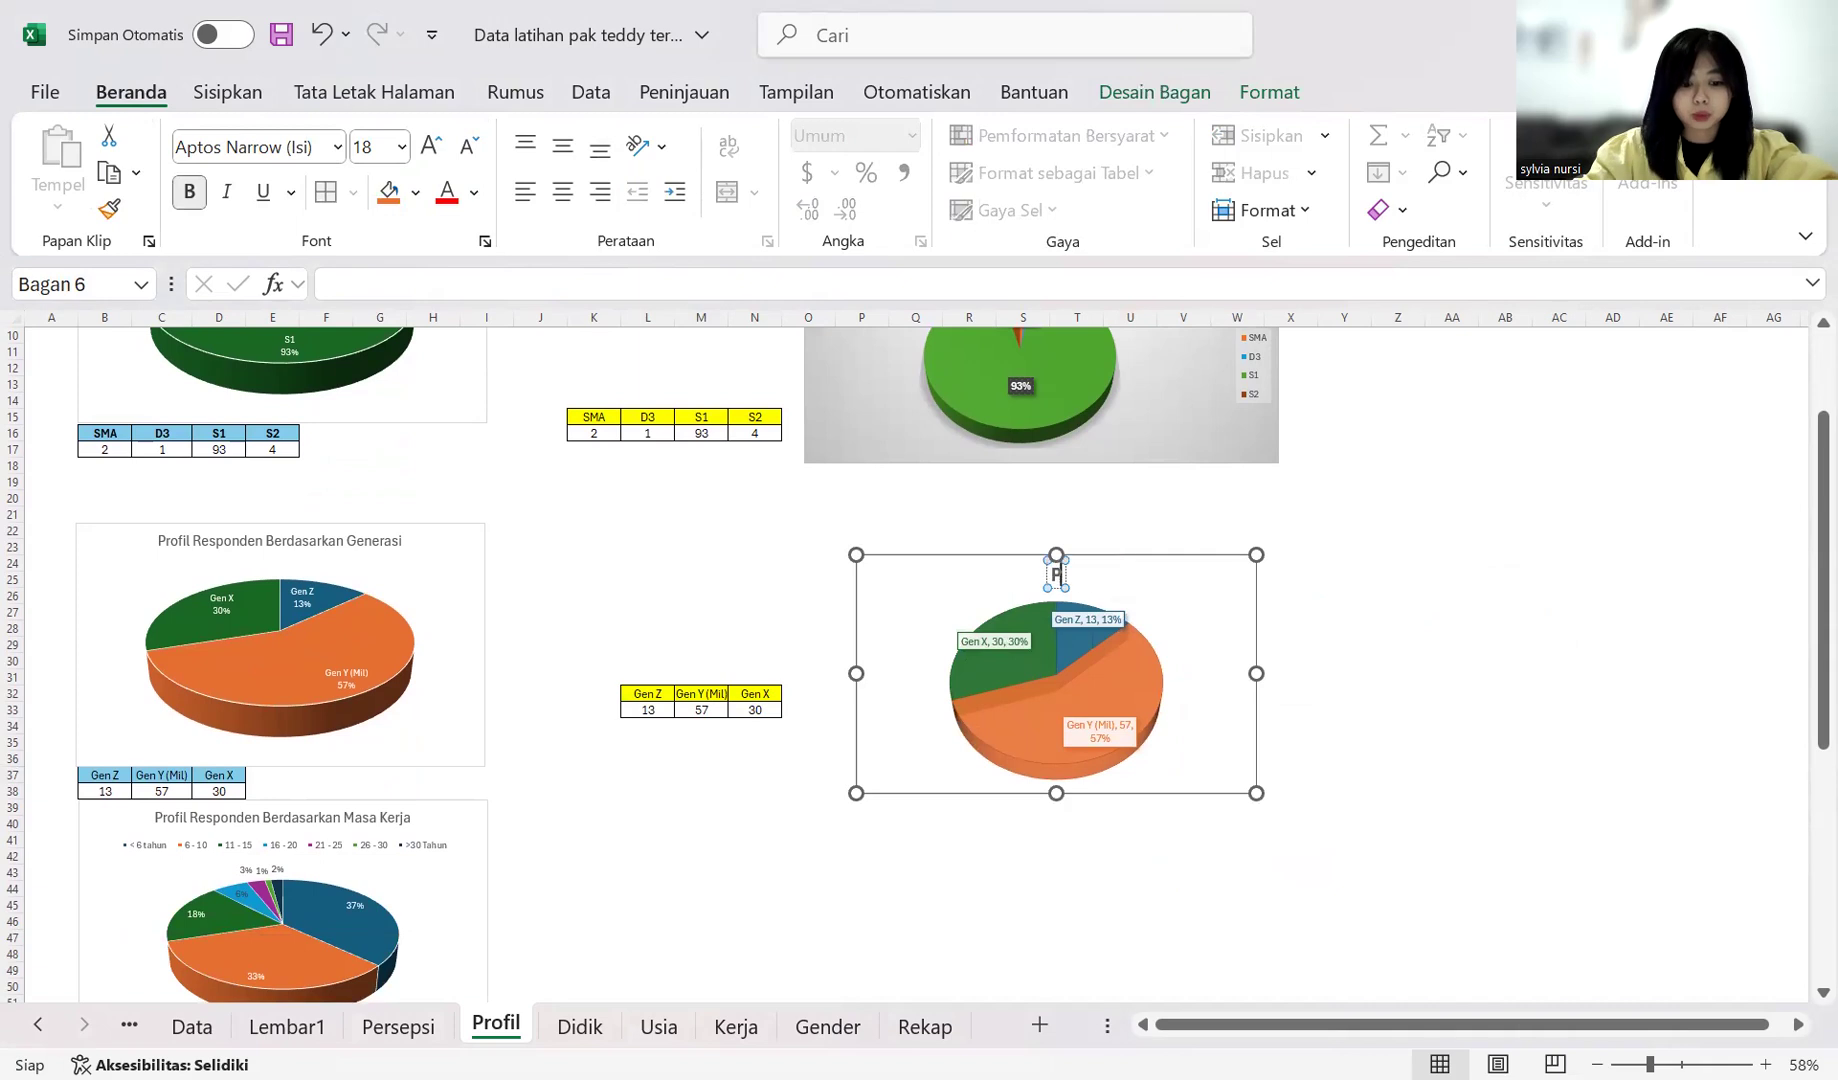
text(ROFILE RE)
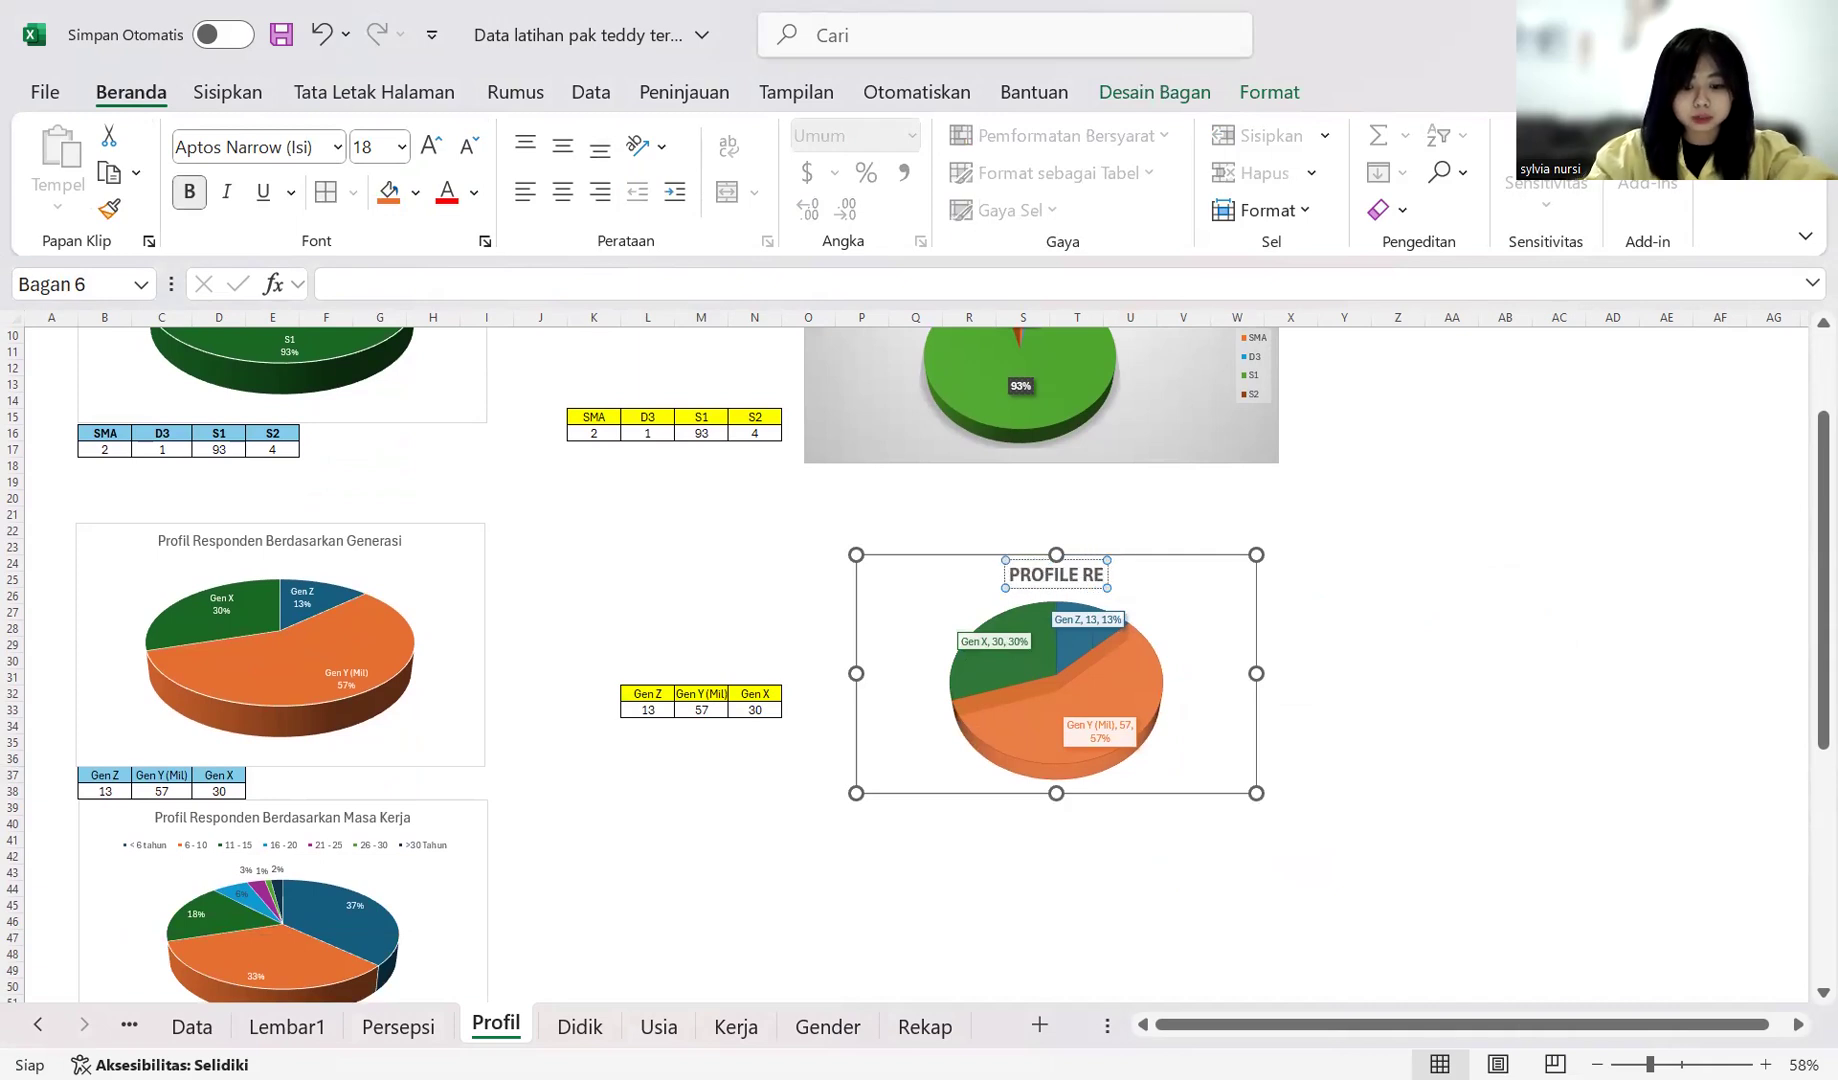
text(SPONDEN B)
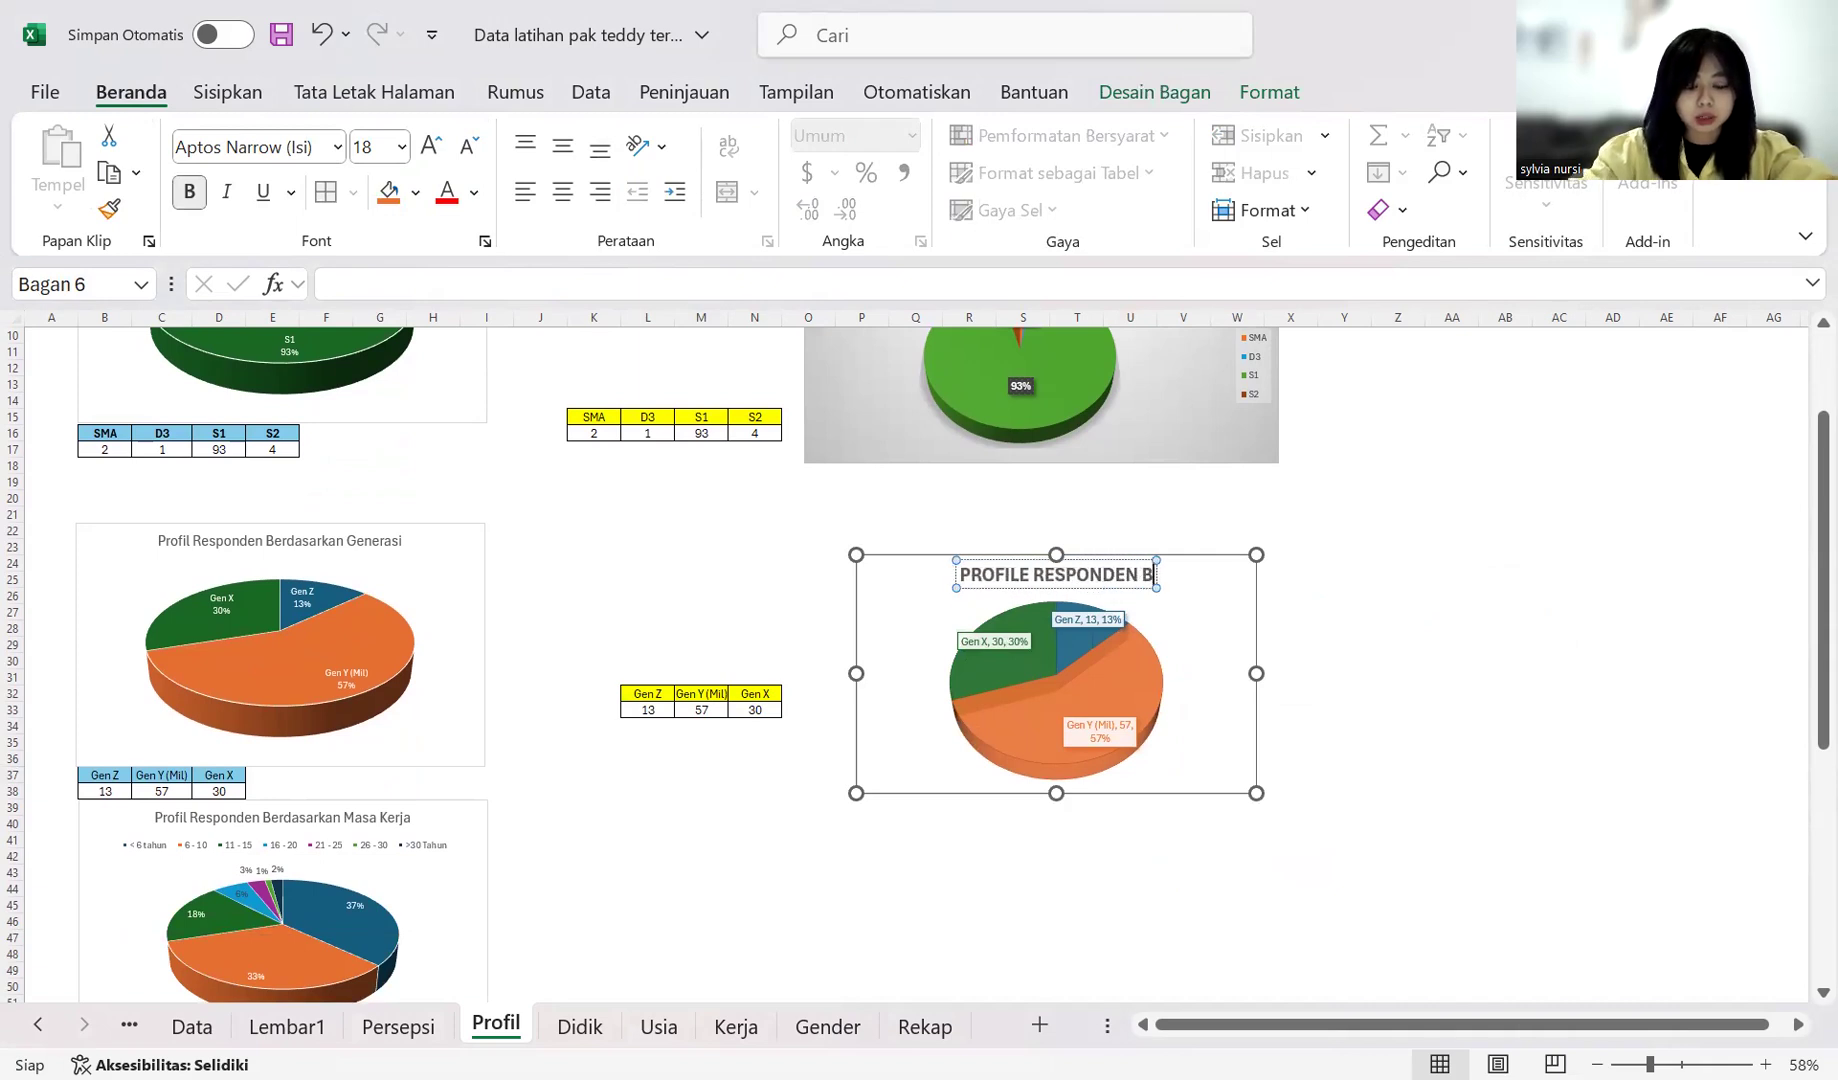
text(ERDASARKAN)
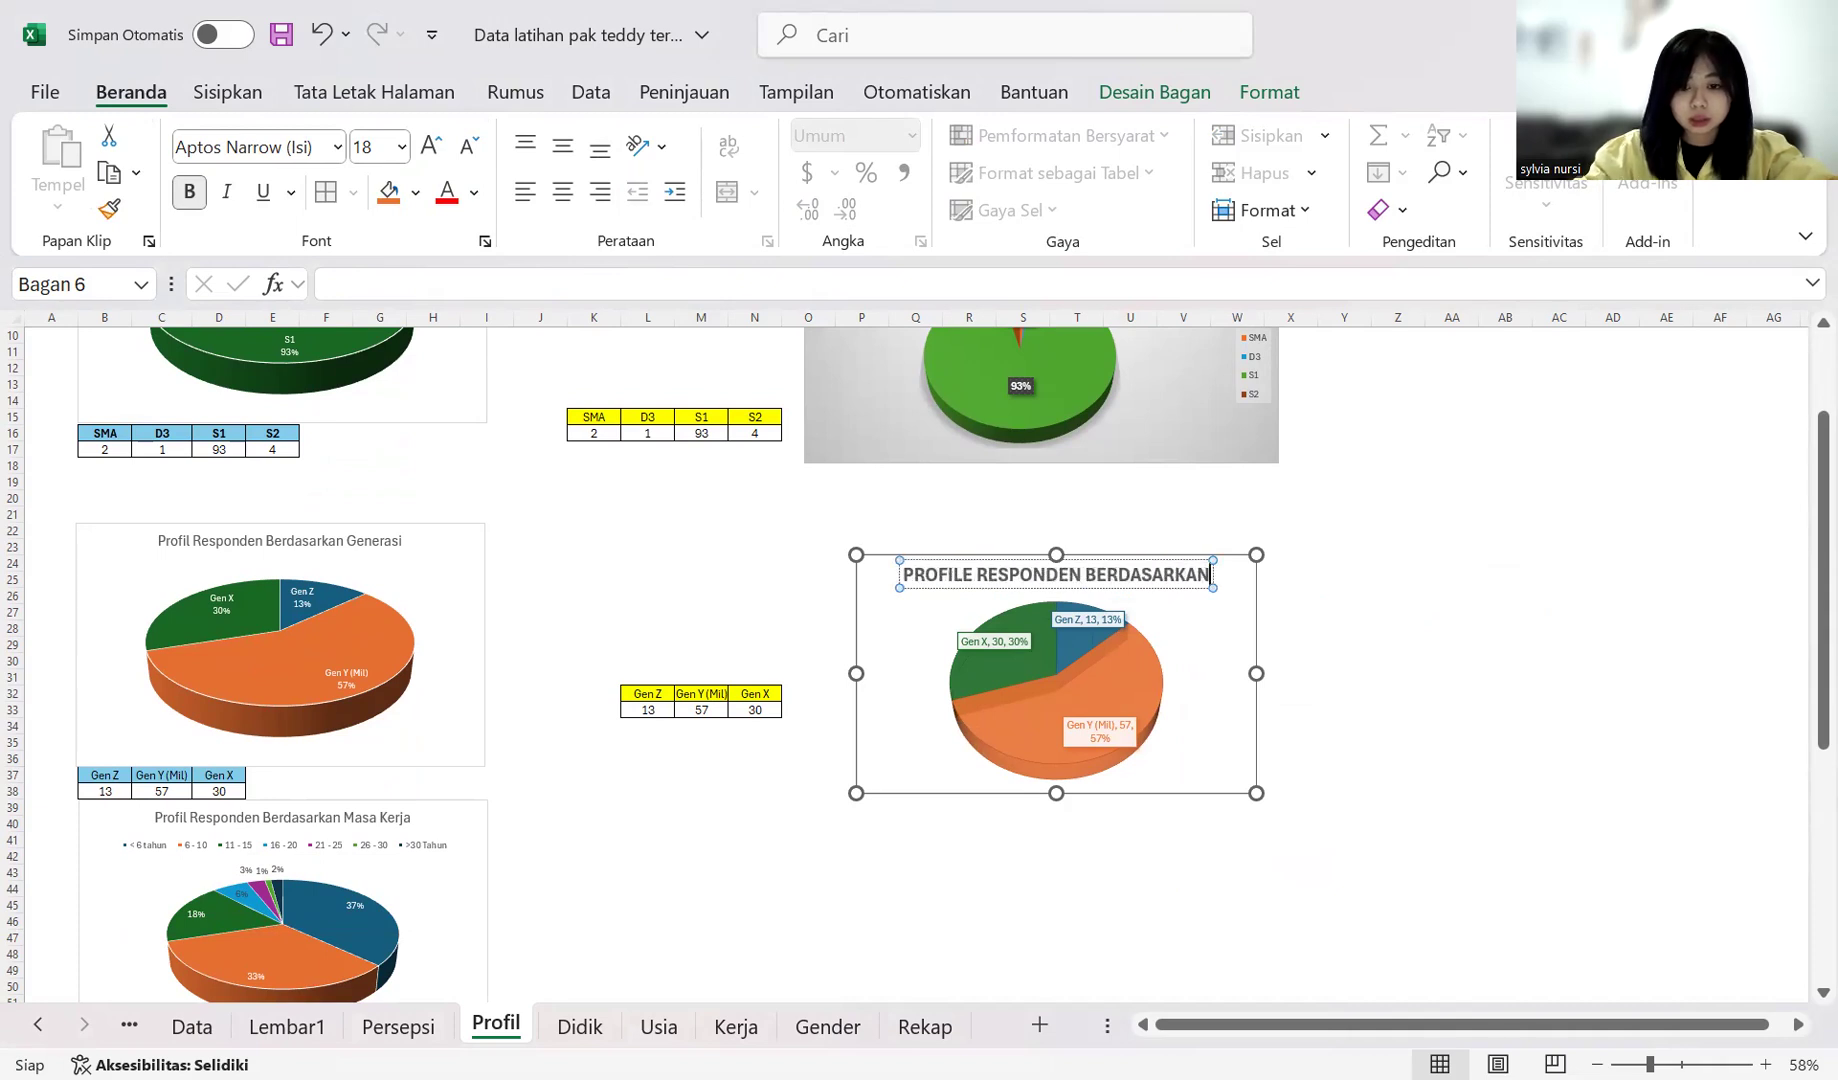
text( GENERAS)
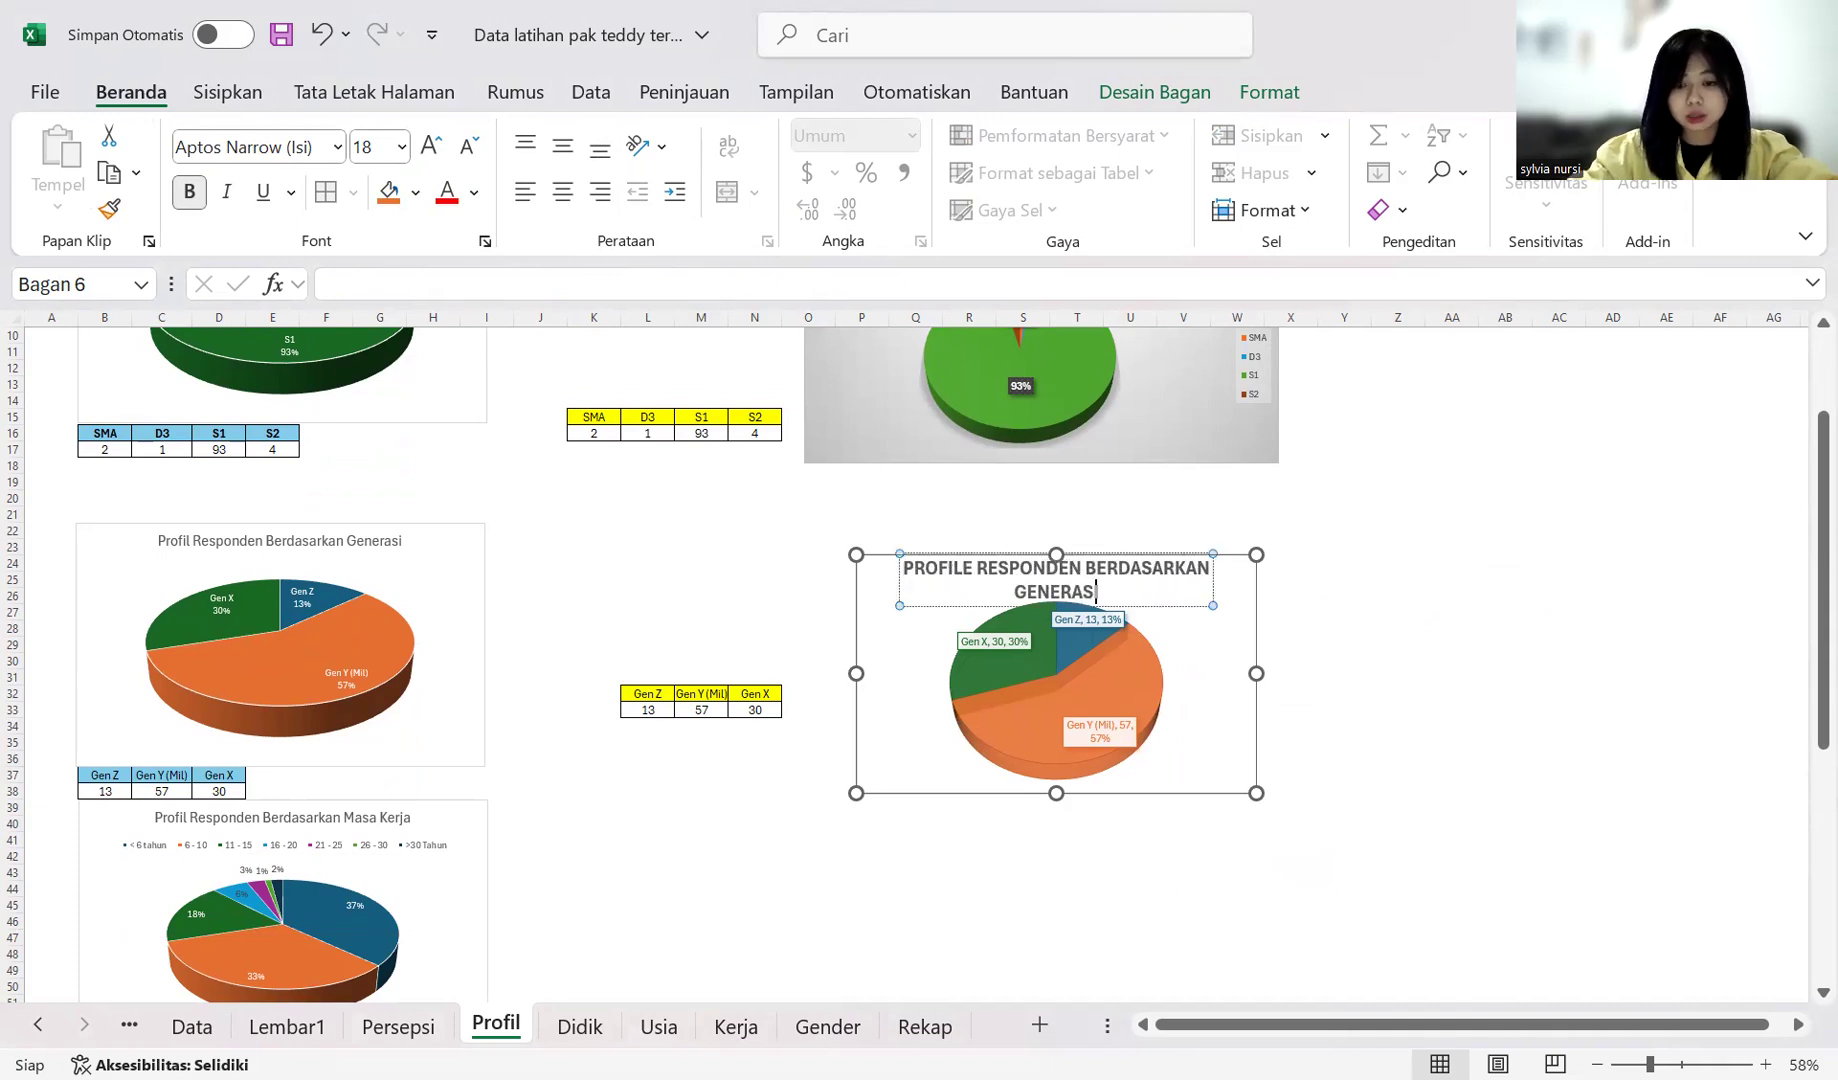
click(1559, 548)
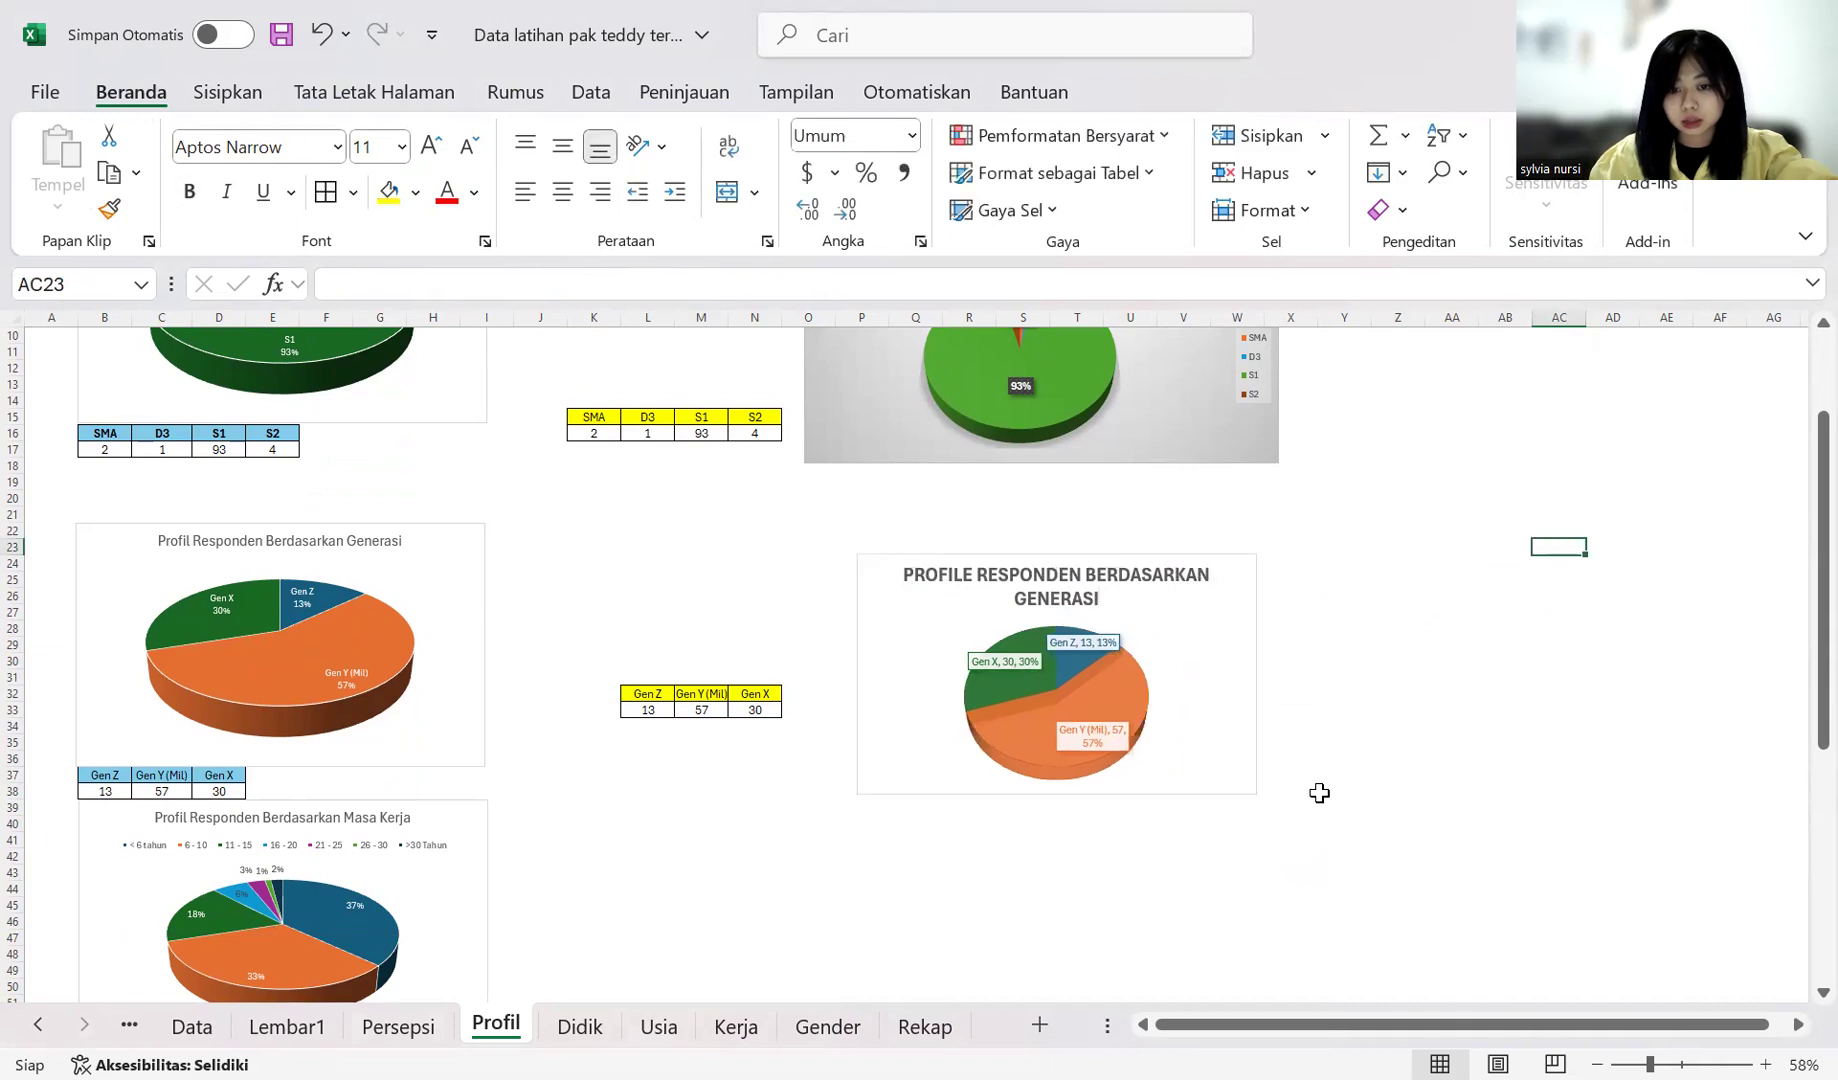
Step: Copy the Kerja length-of-service labels and counts in G129:H135 on the Data sheet
scroll(586, 787, down, 3)
scroll(743, 665, down, 3)
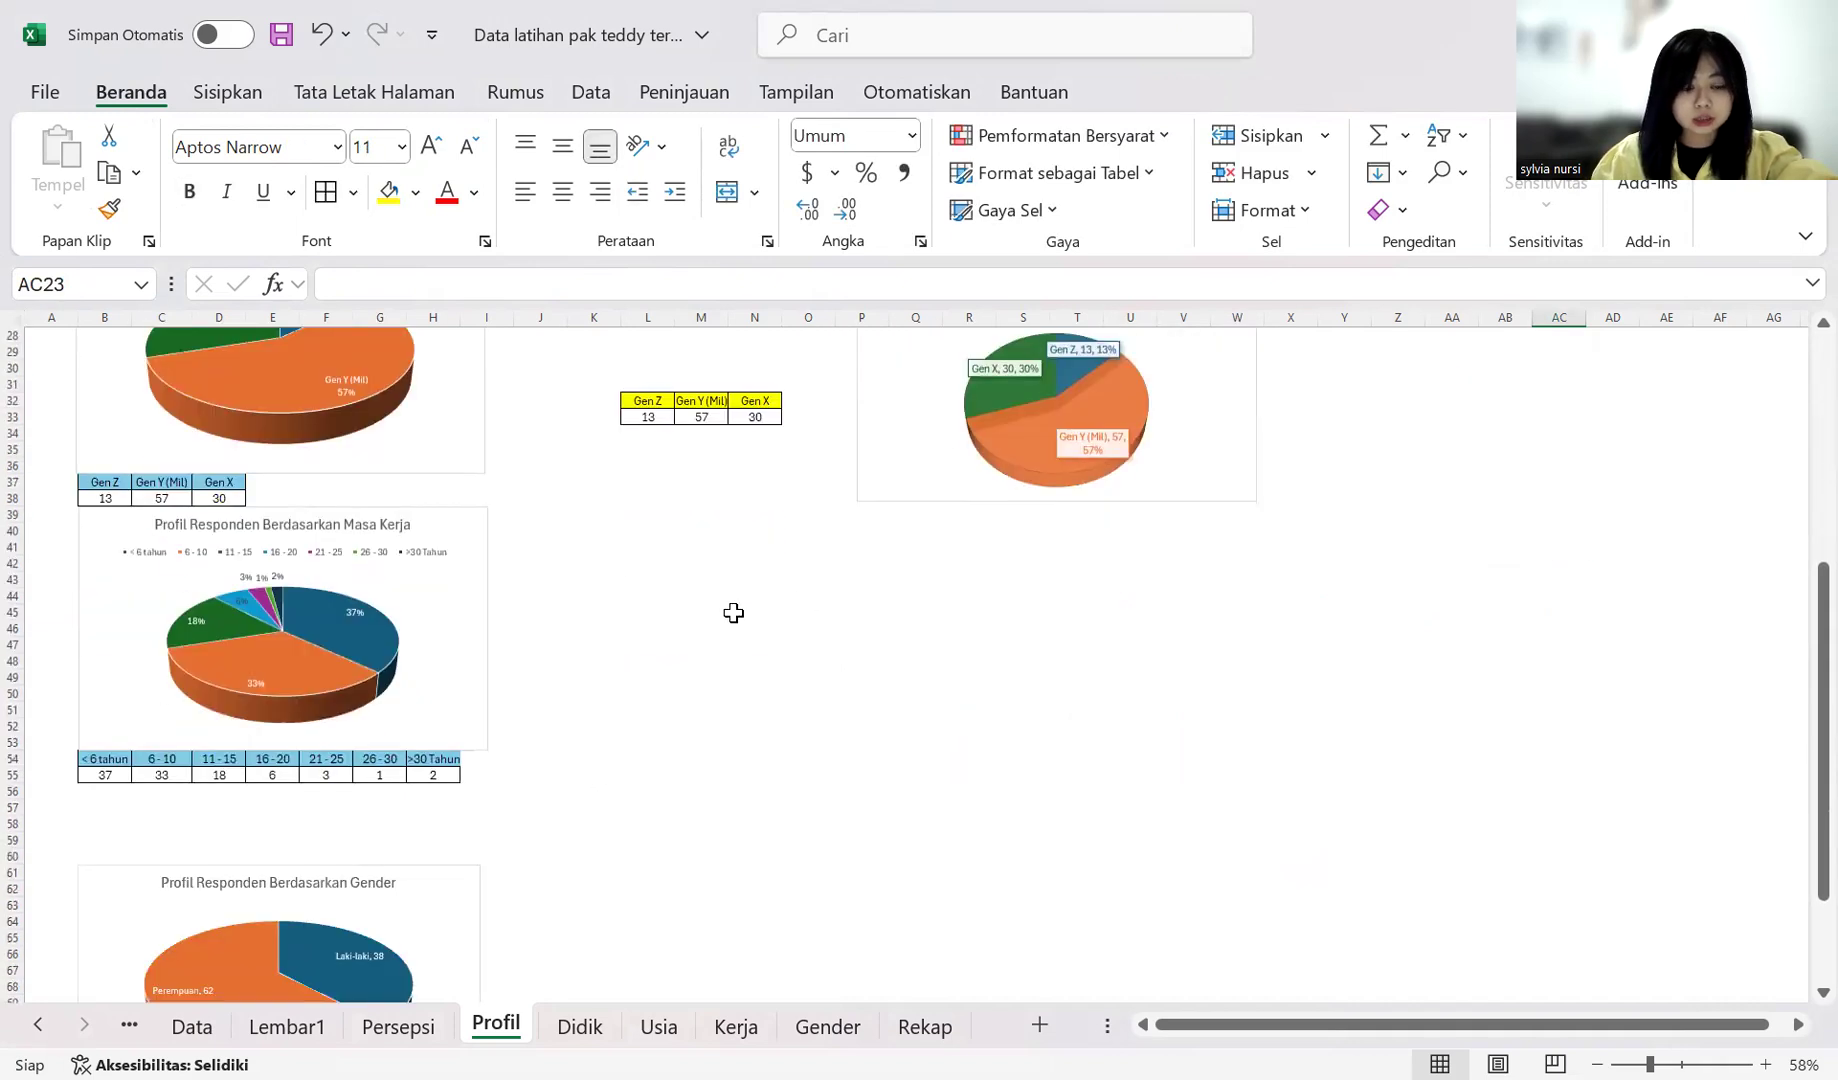
click(192, 1026)
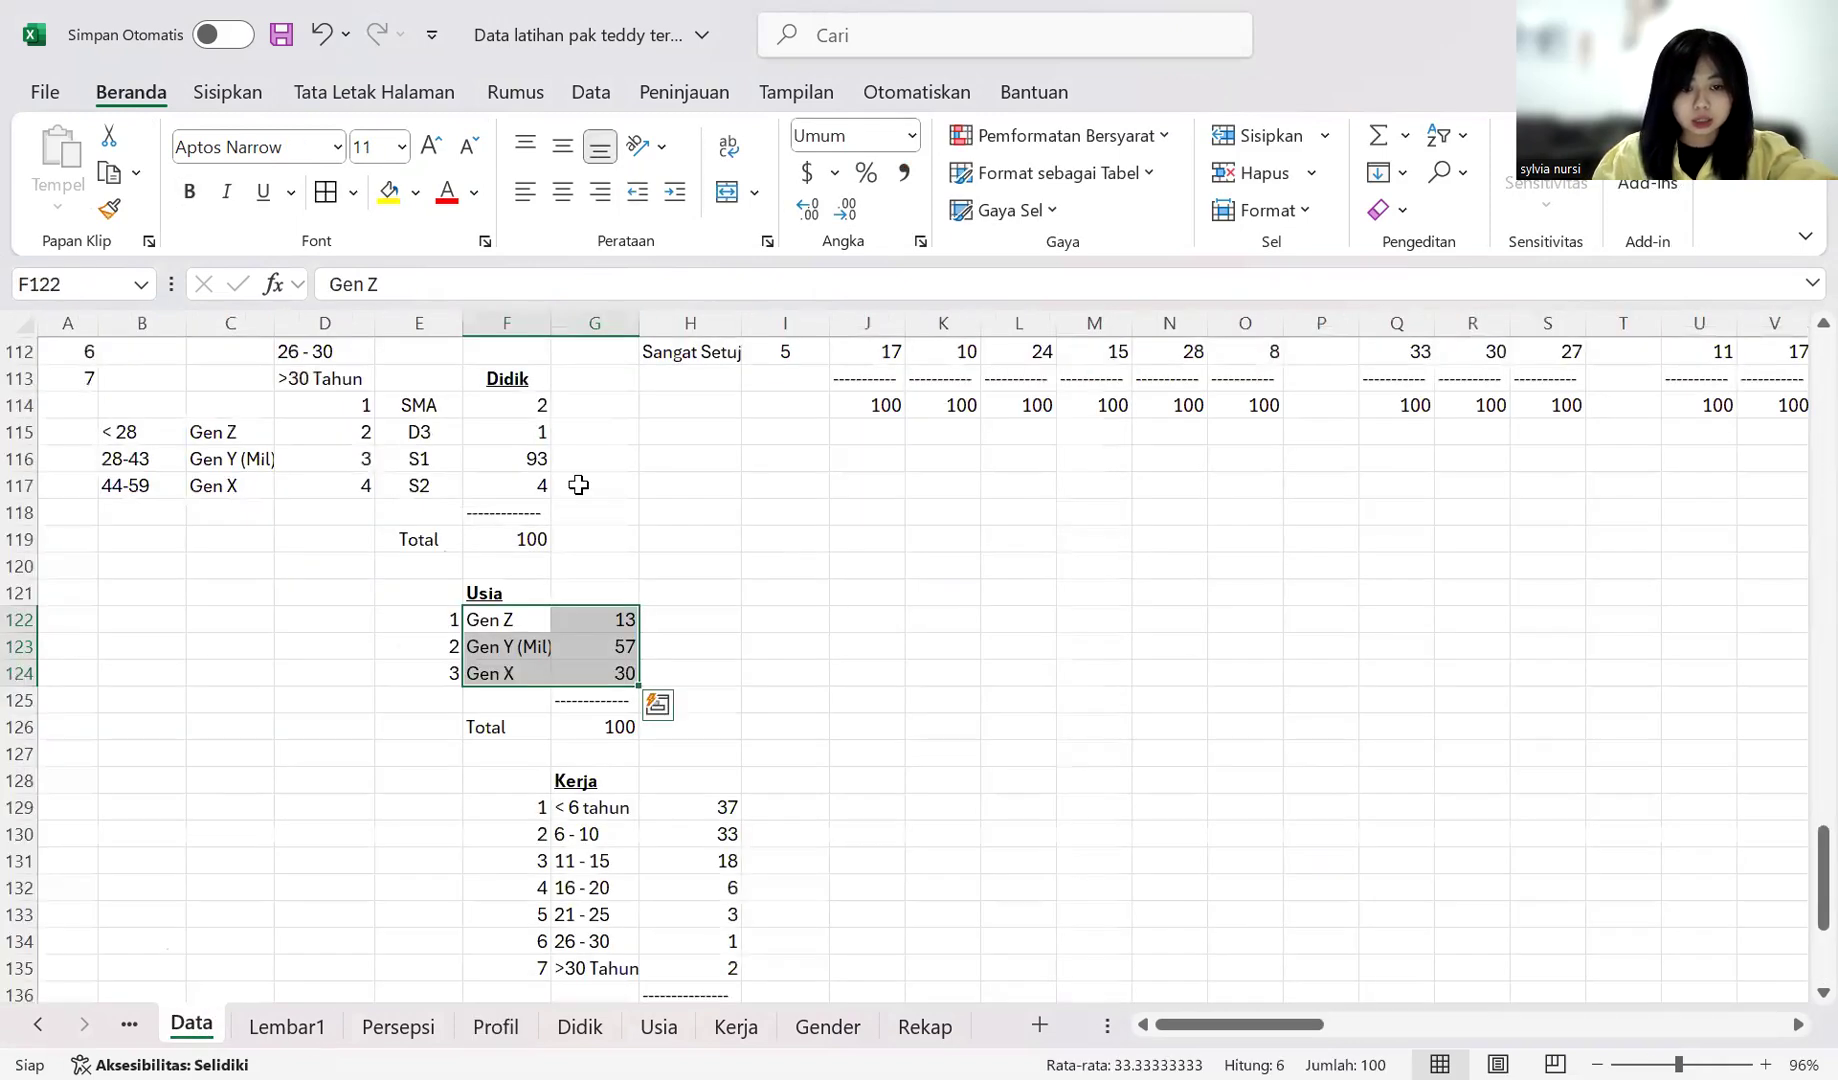
scroll(579, 485, down, 4)
drag(579, 485, 712, 645)
key(ctrl+c)
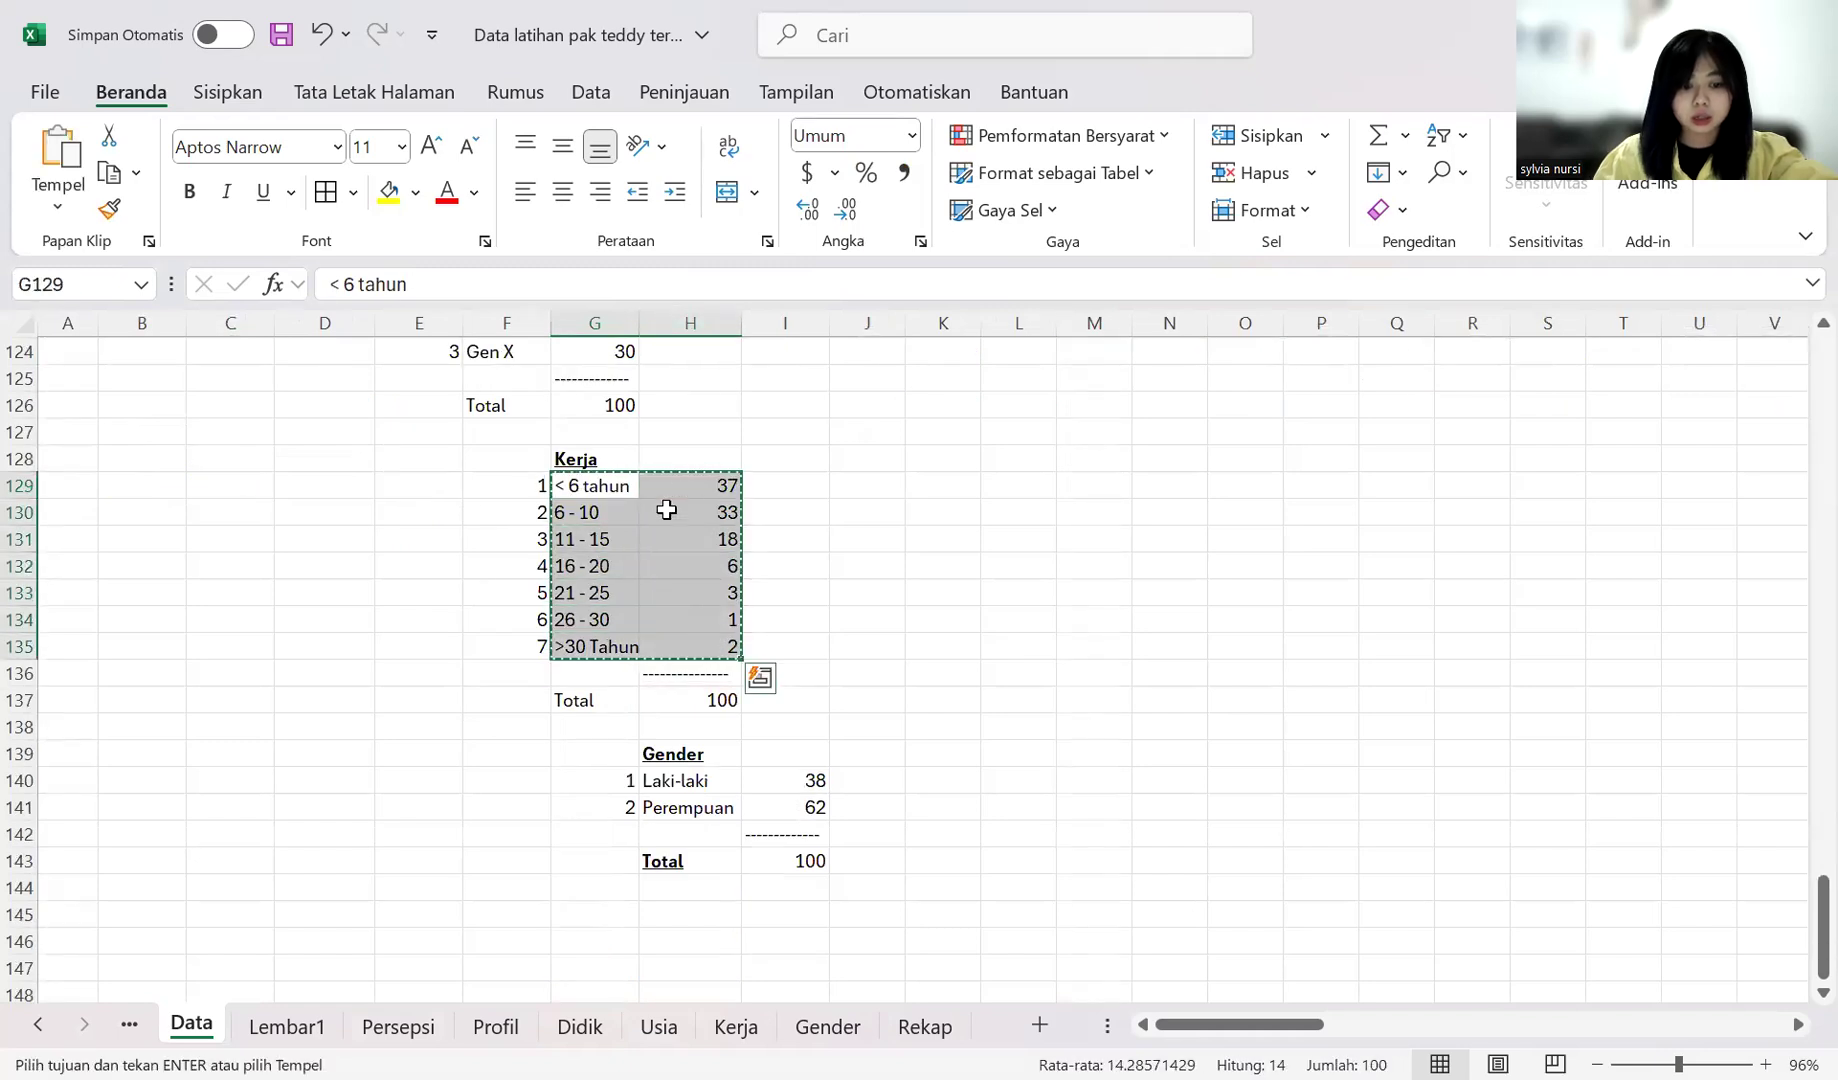
Step: Paste the copied length-of-service labels and counts as transposed values at K54 on the Profil sheet, centred and bordered
key(ctrl+Page_Down)
key(ctrl+Page_Down)
key(ctrl+Page_Down)
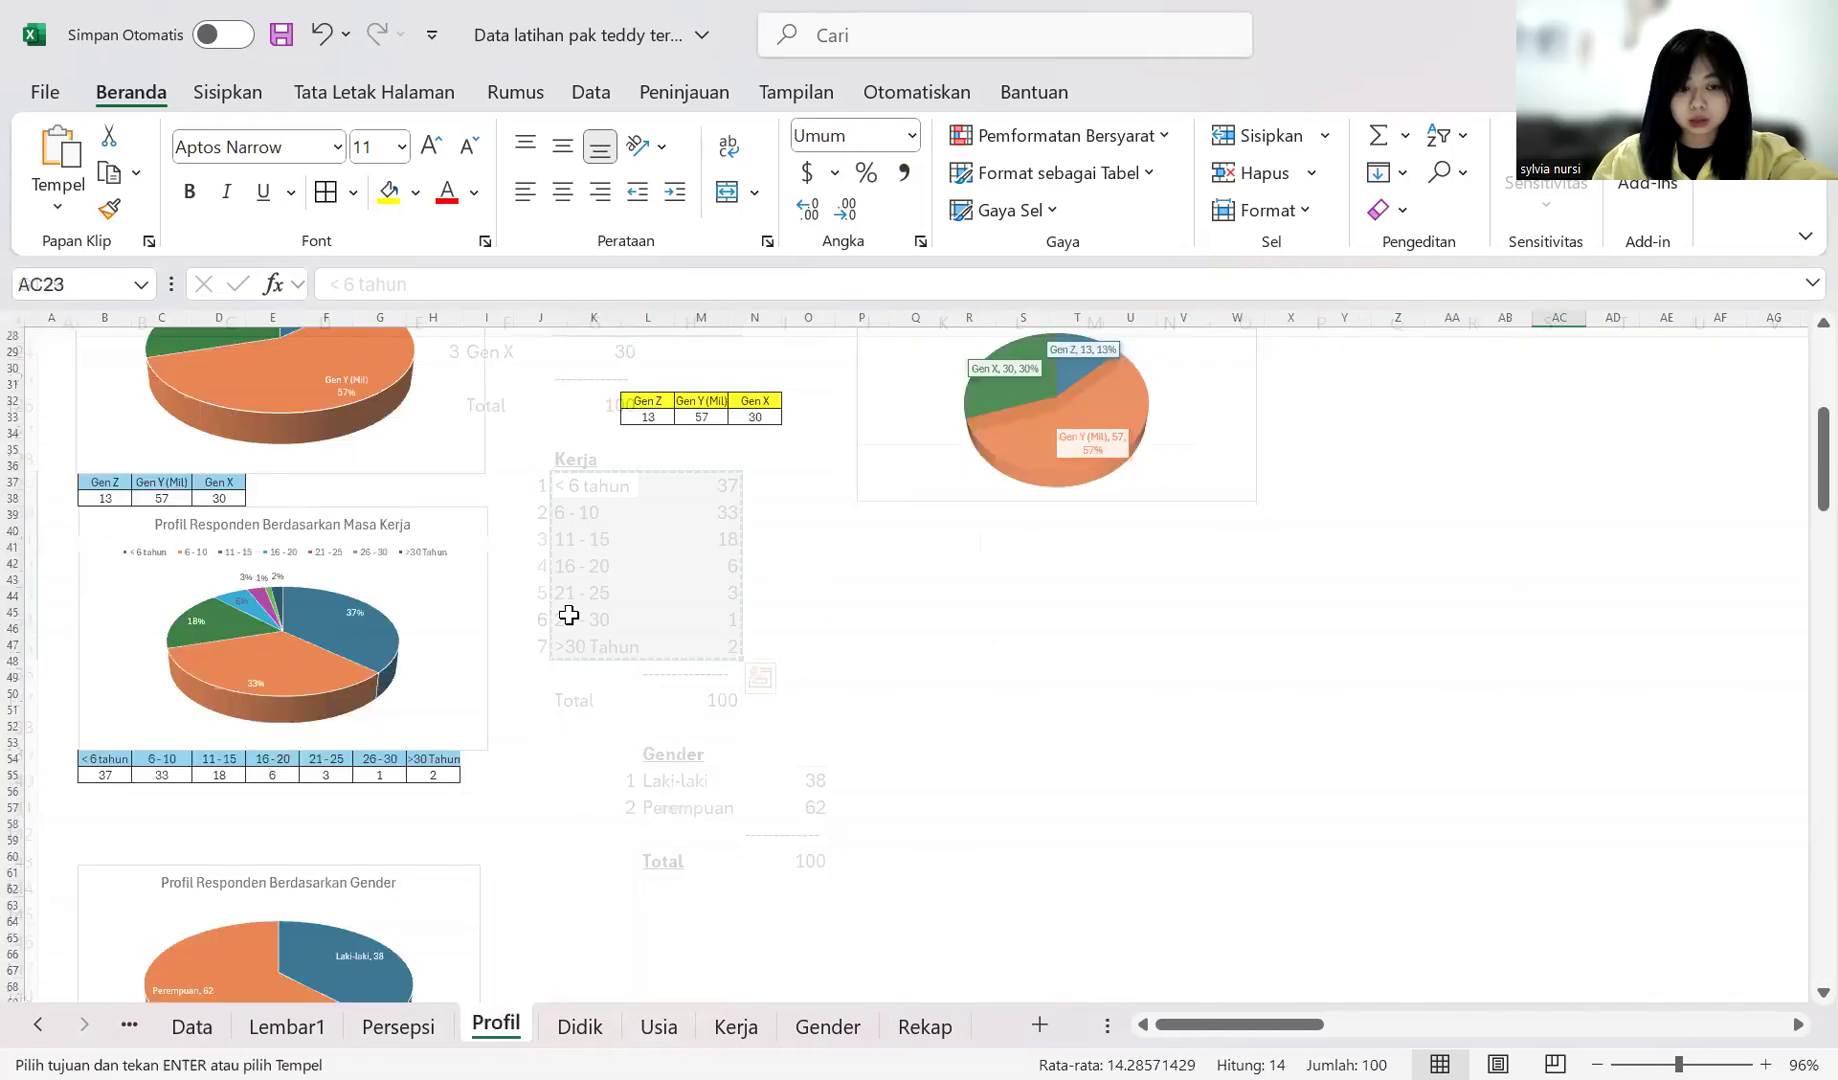
click(597, 759)
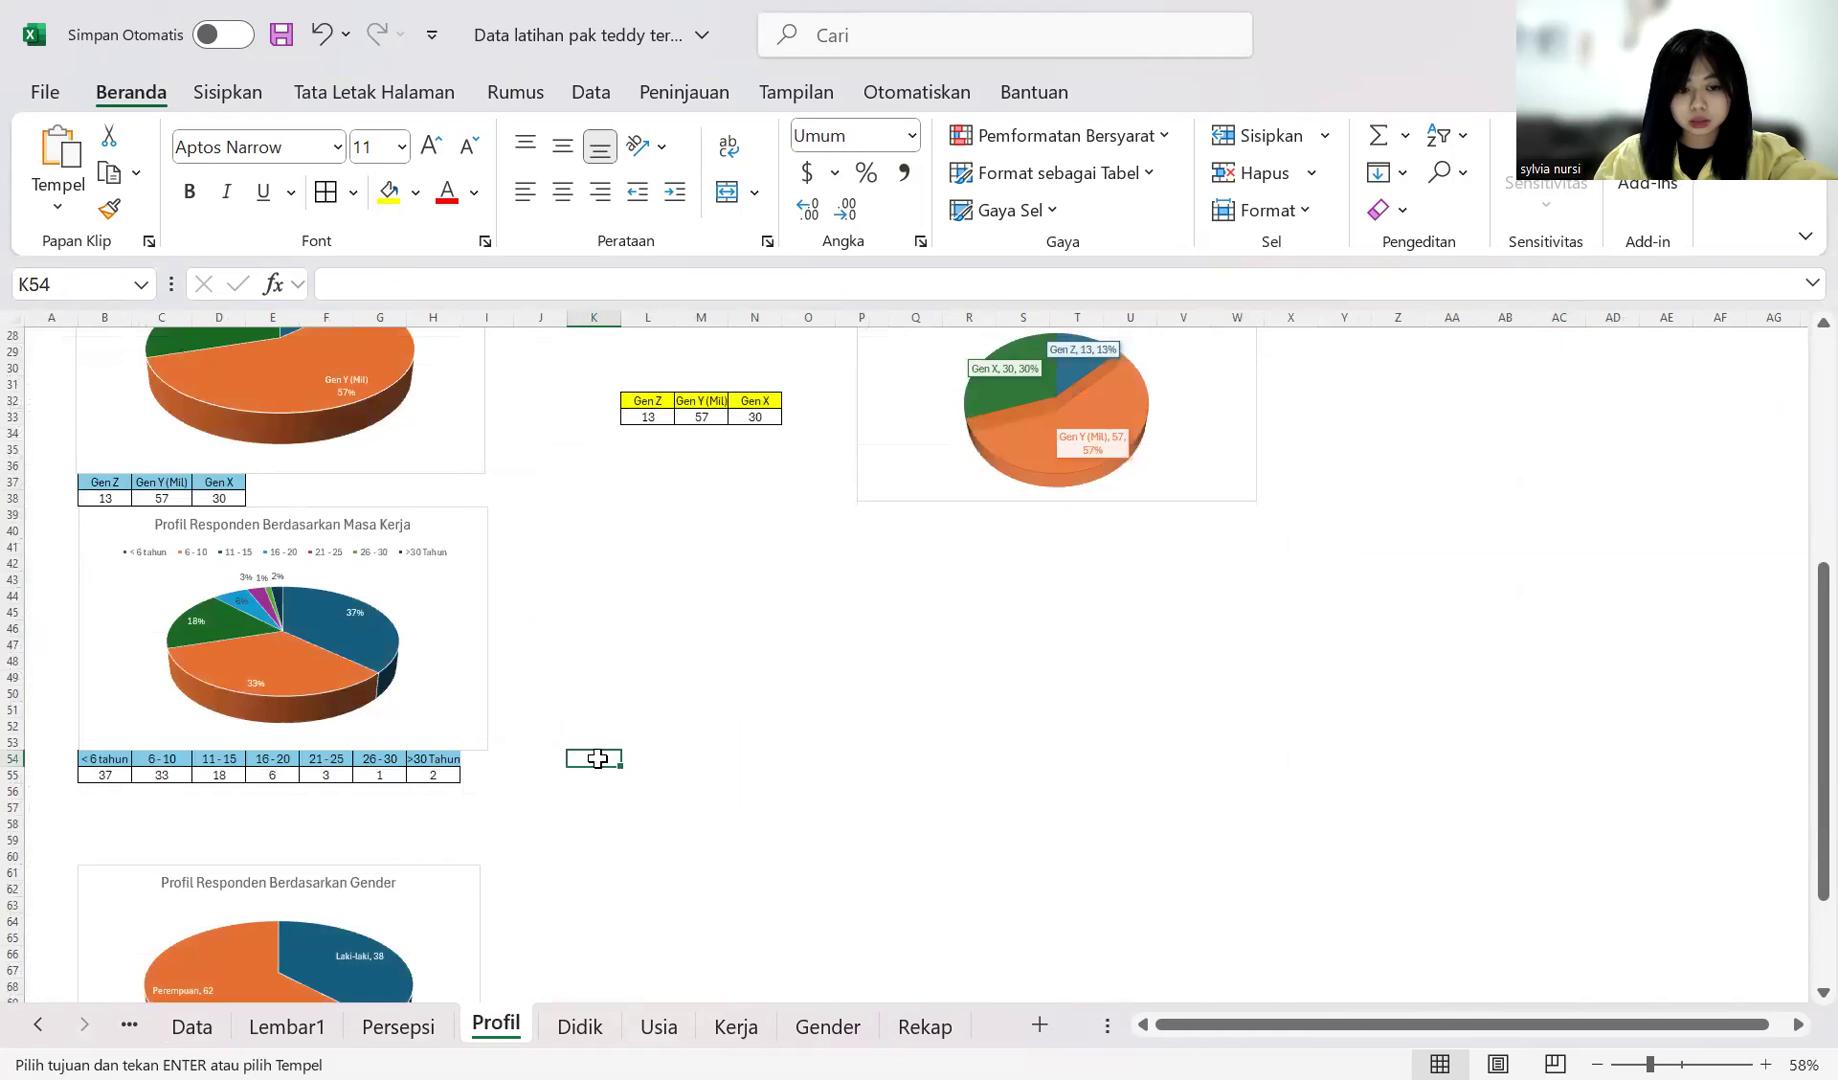
right_click(600, 768)
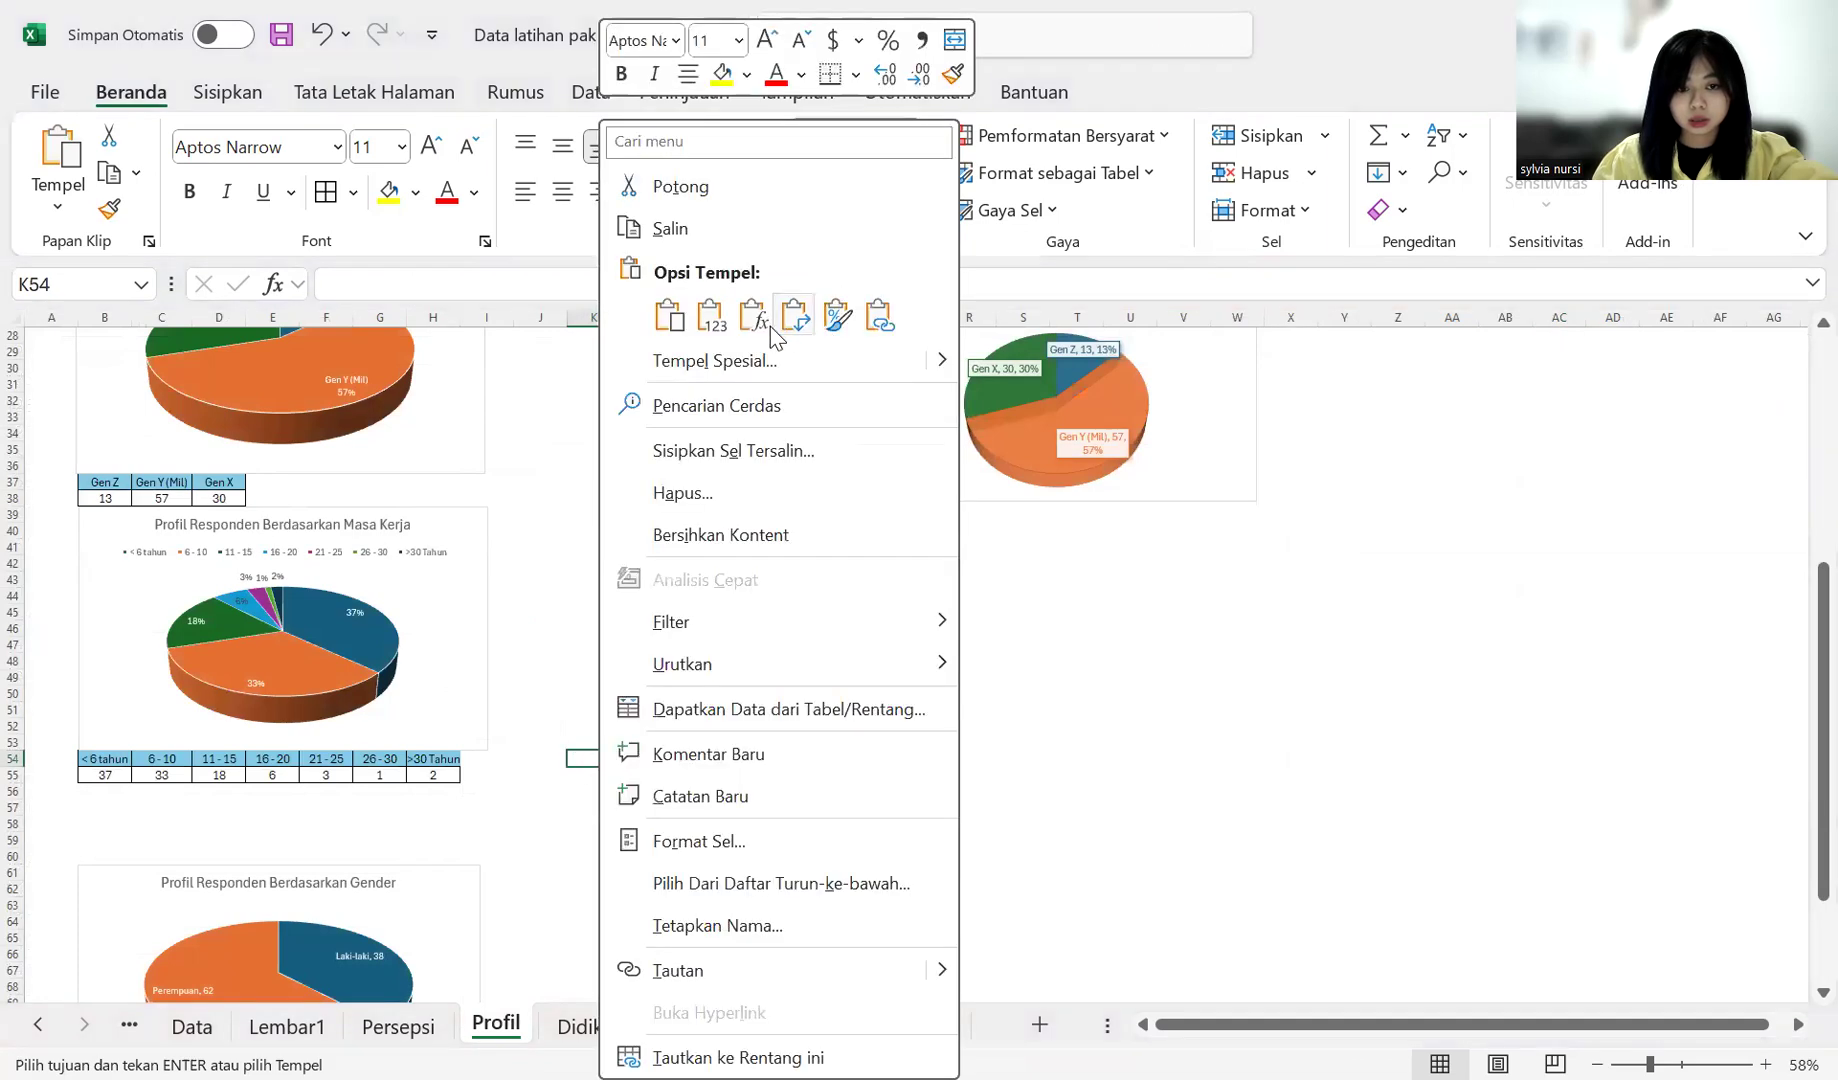
click(715, 360)
click(452, 302)
click(806, 565)
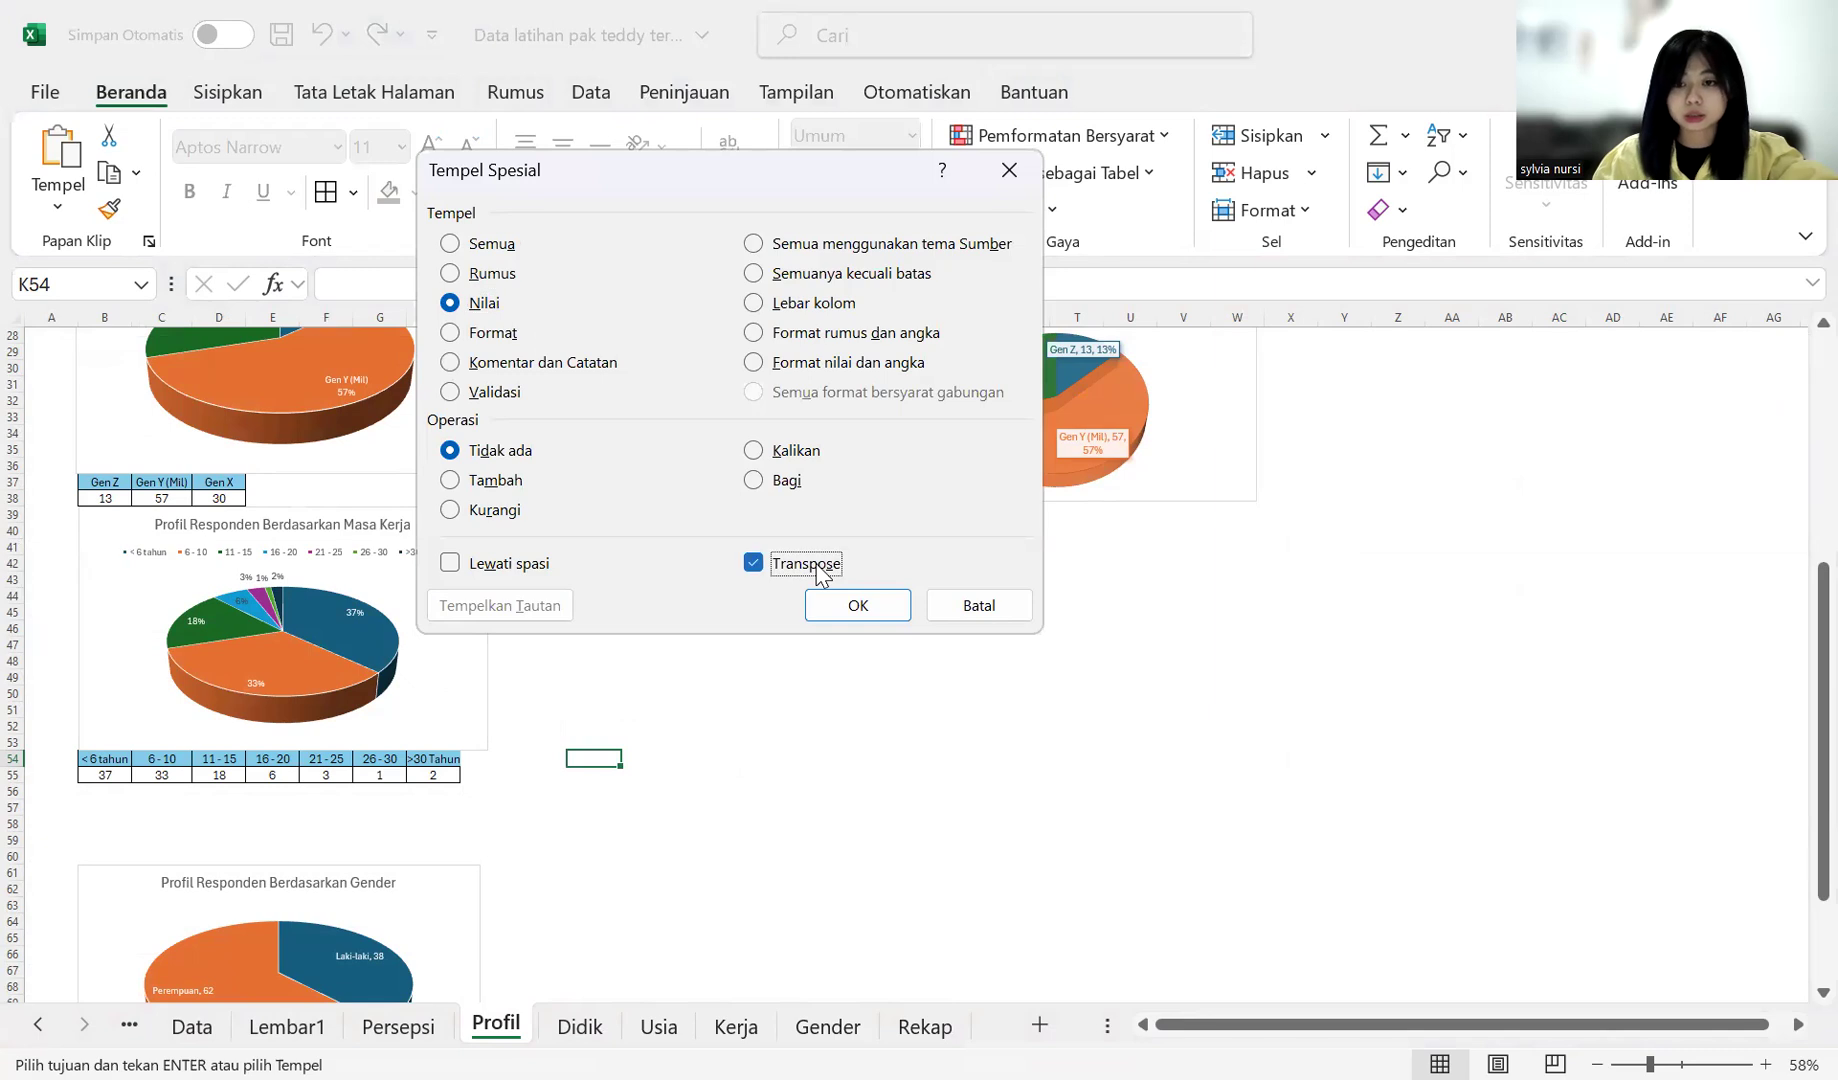
click(853, 612)
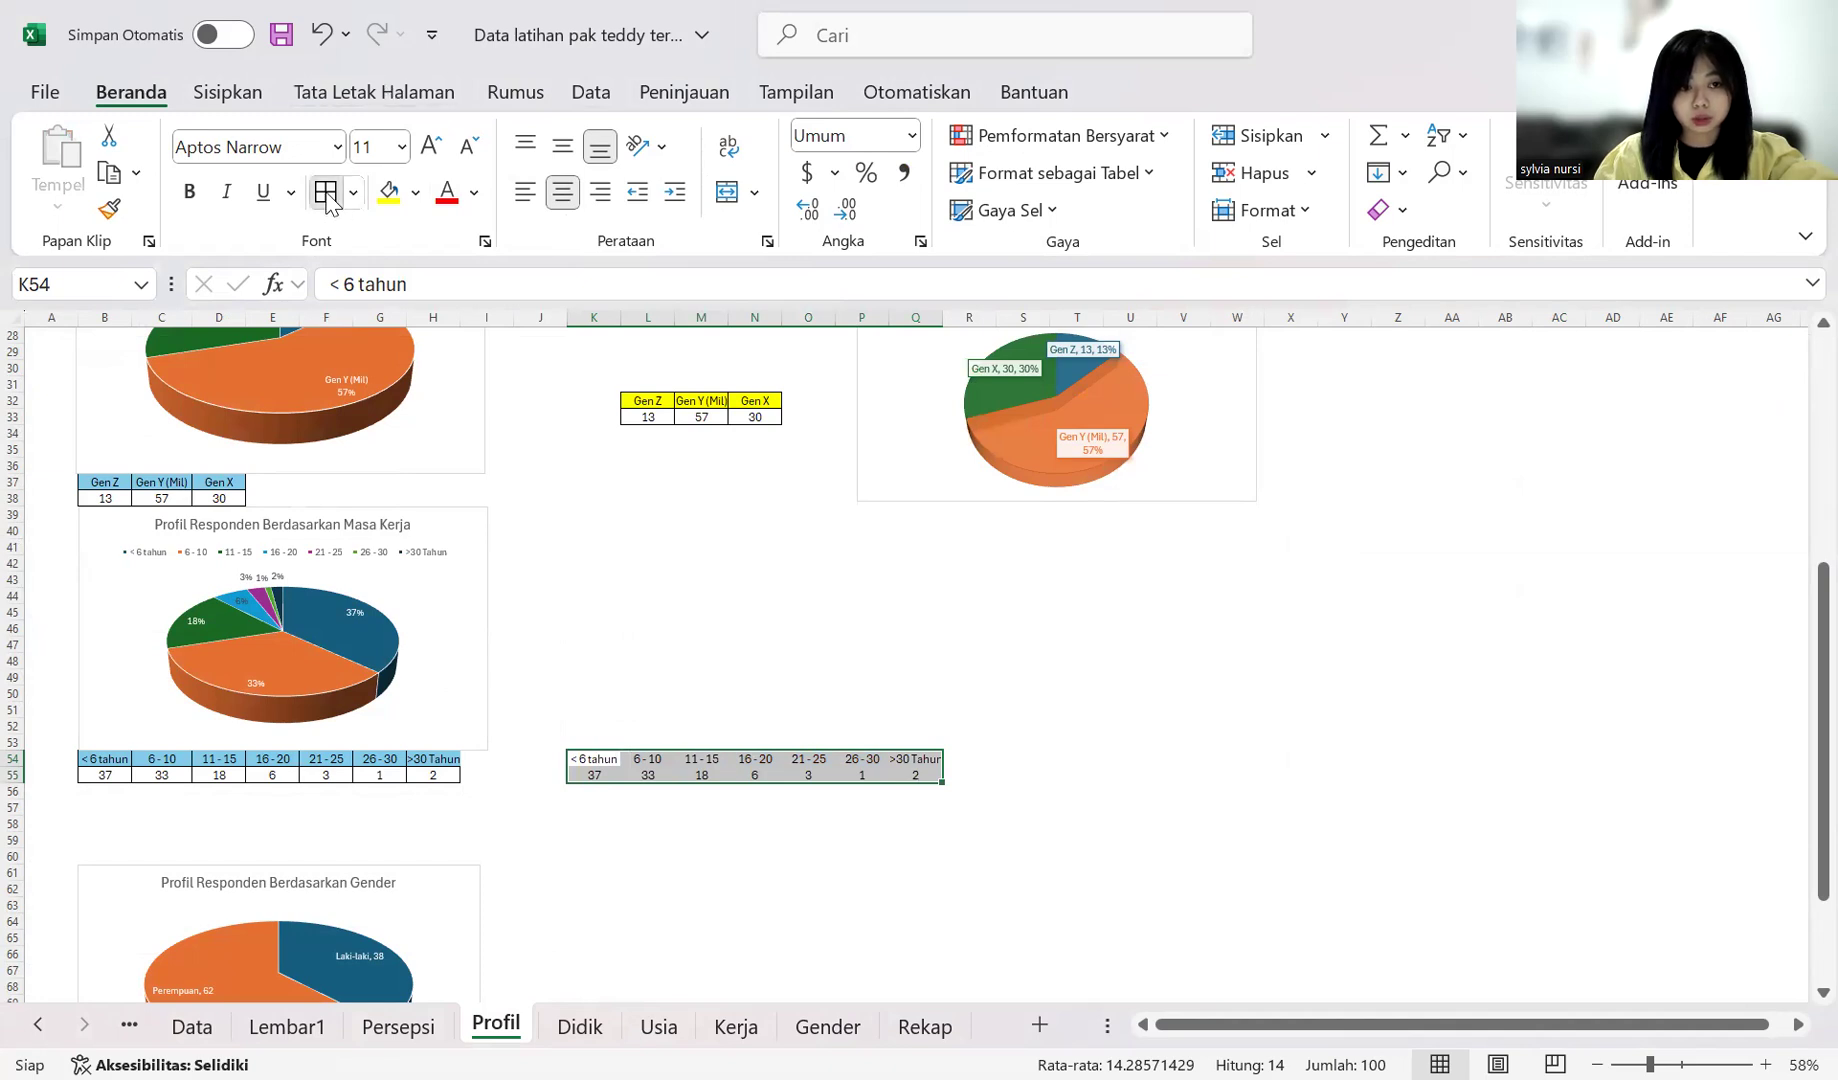
Step: Fill the length-of-service header cells K54:Q54 with yellow
click(588, 759)
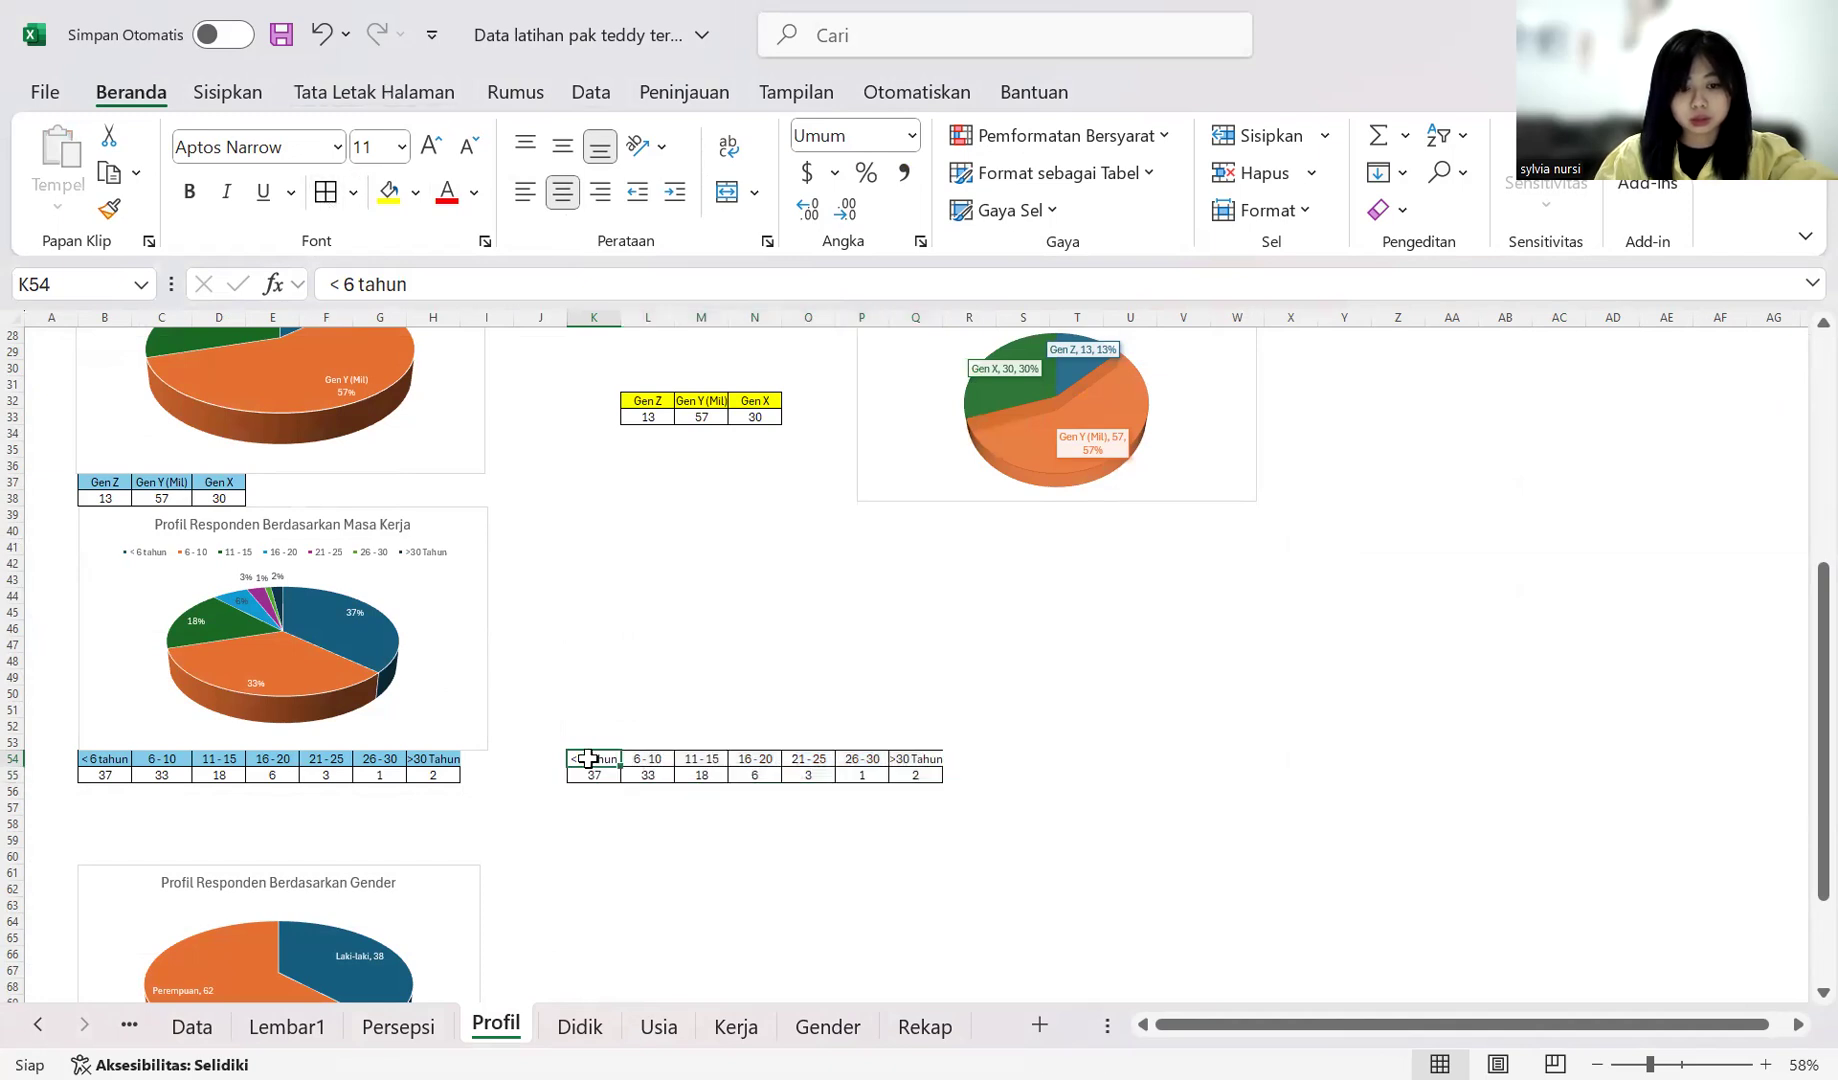
drag(588, 759, 918, 759)
click(389, 191)
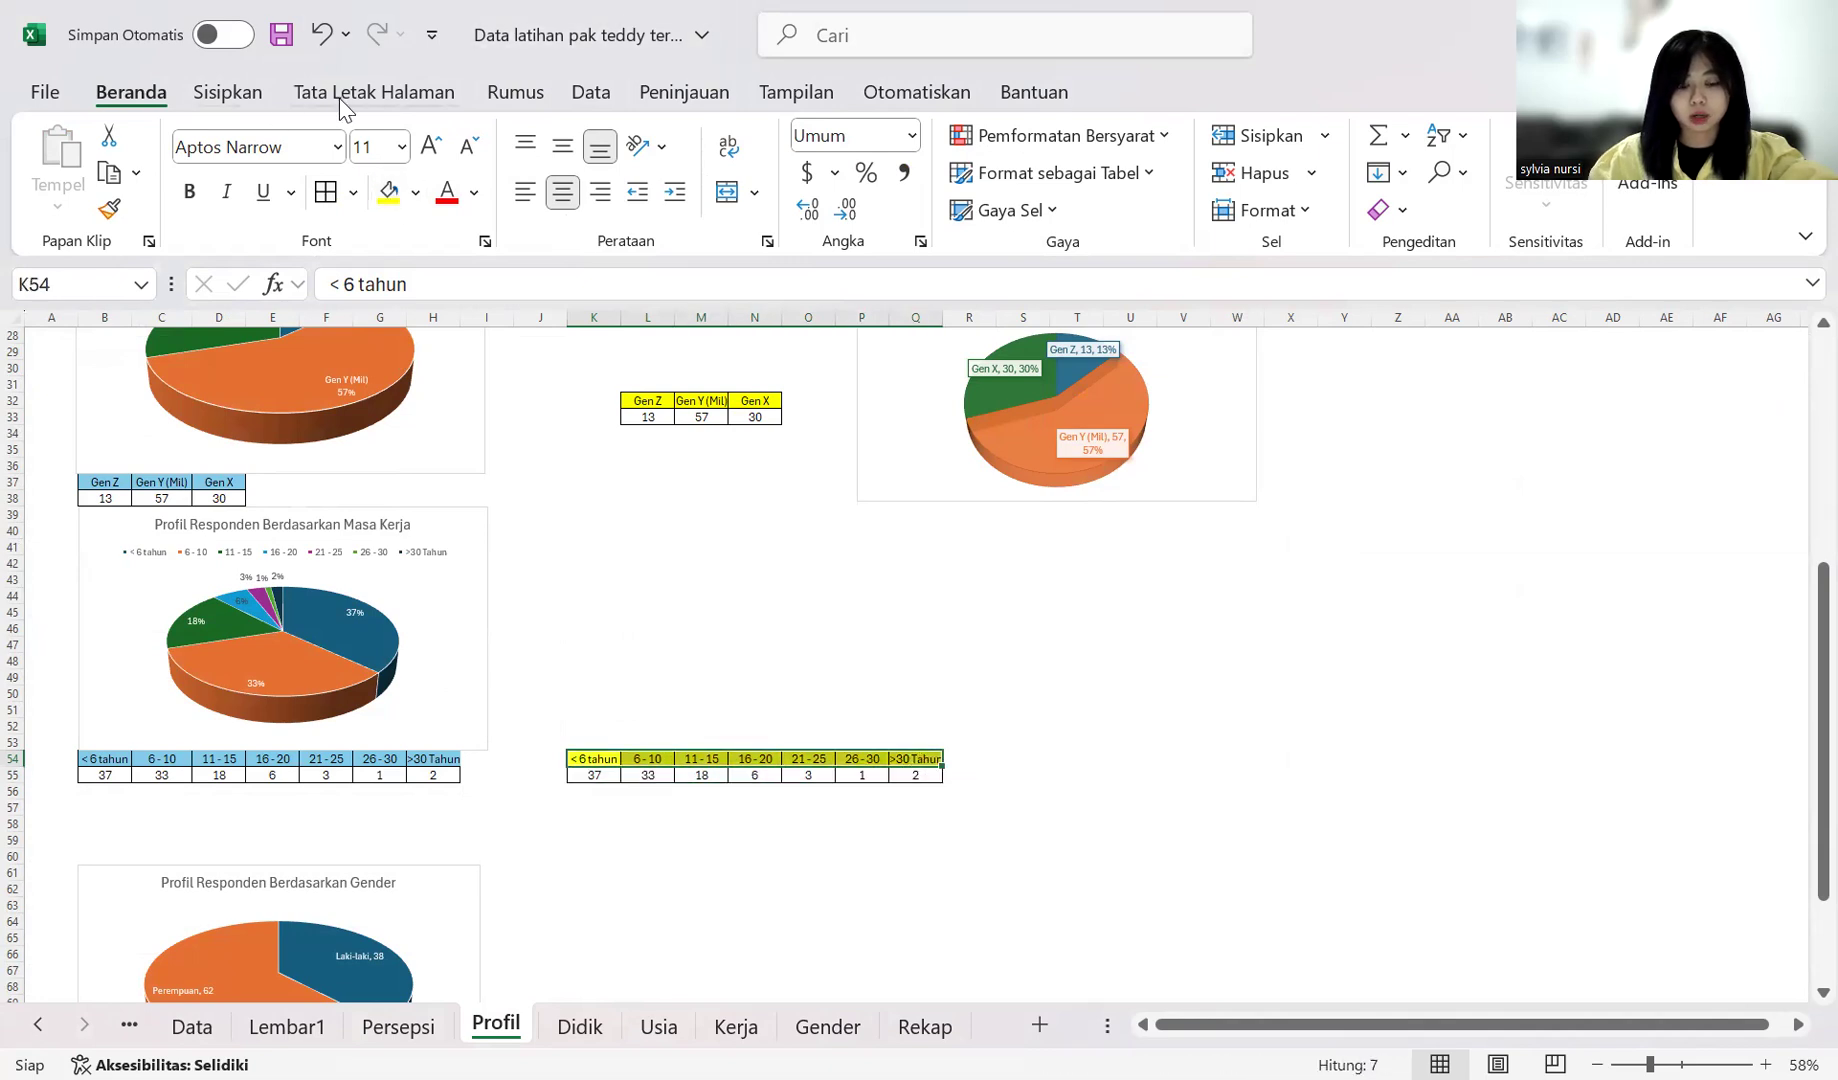
click(953, 705)
Step: Insert a 3-D pie chart from K54:Q55 and place it beside the table, starting near column S, row 41
drag(587, 762, 935, 776)
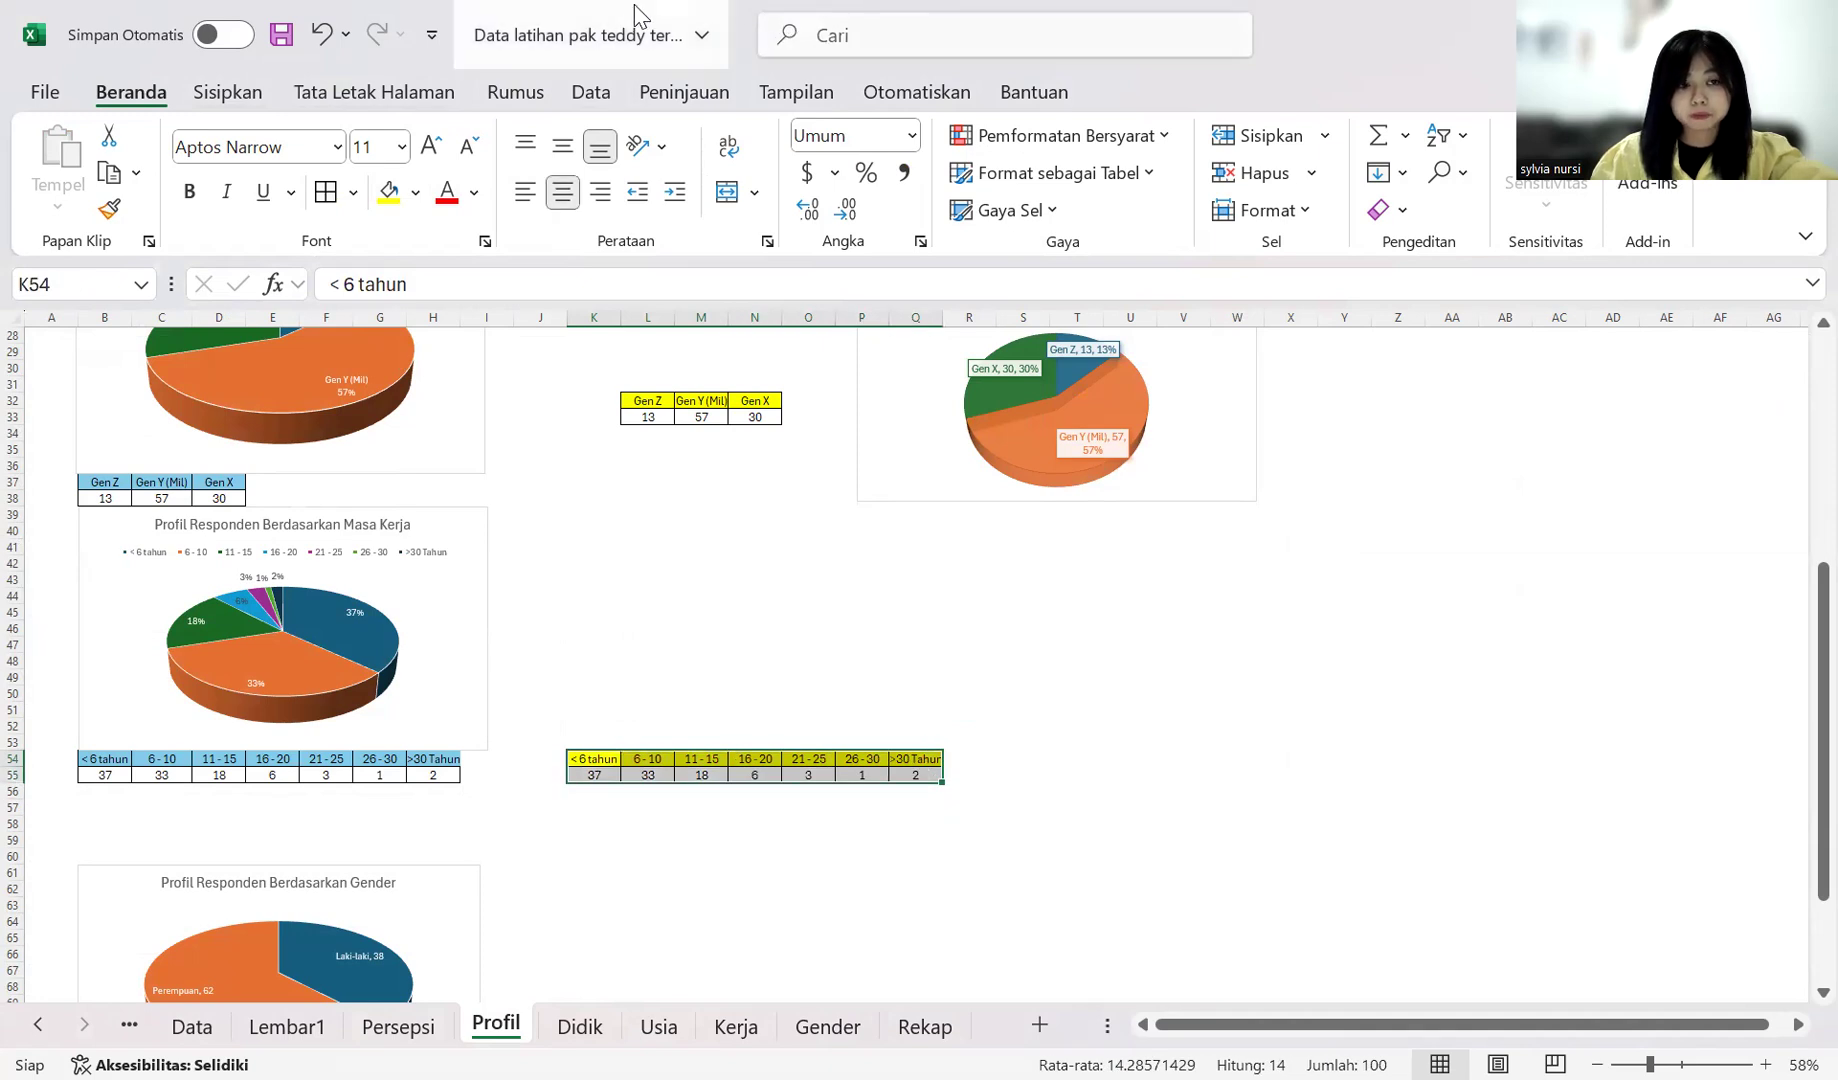
click(228, 91)
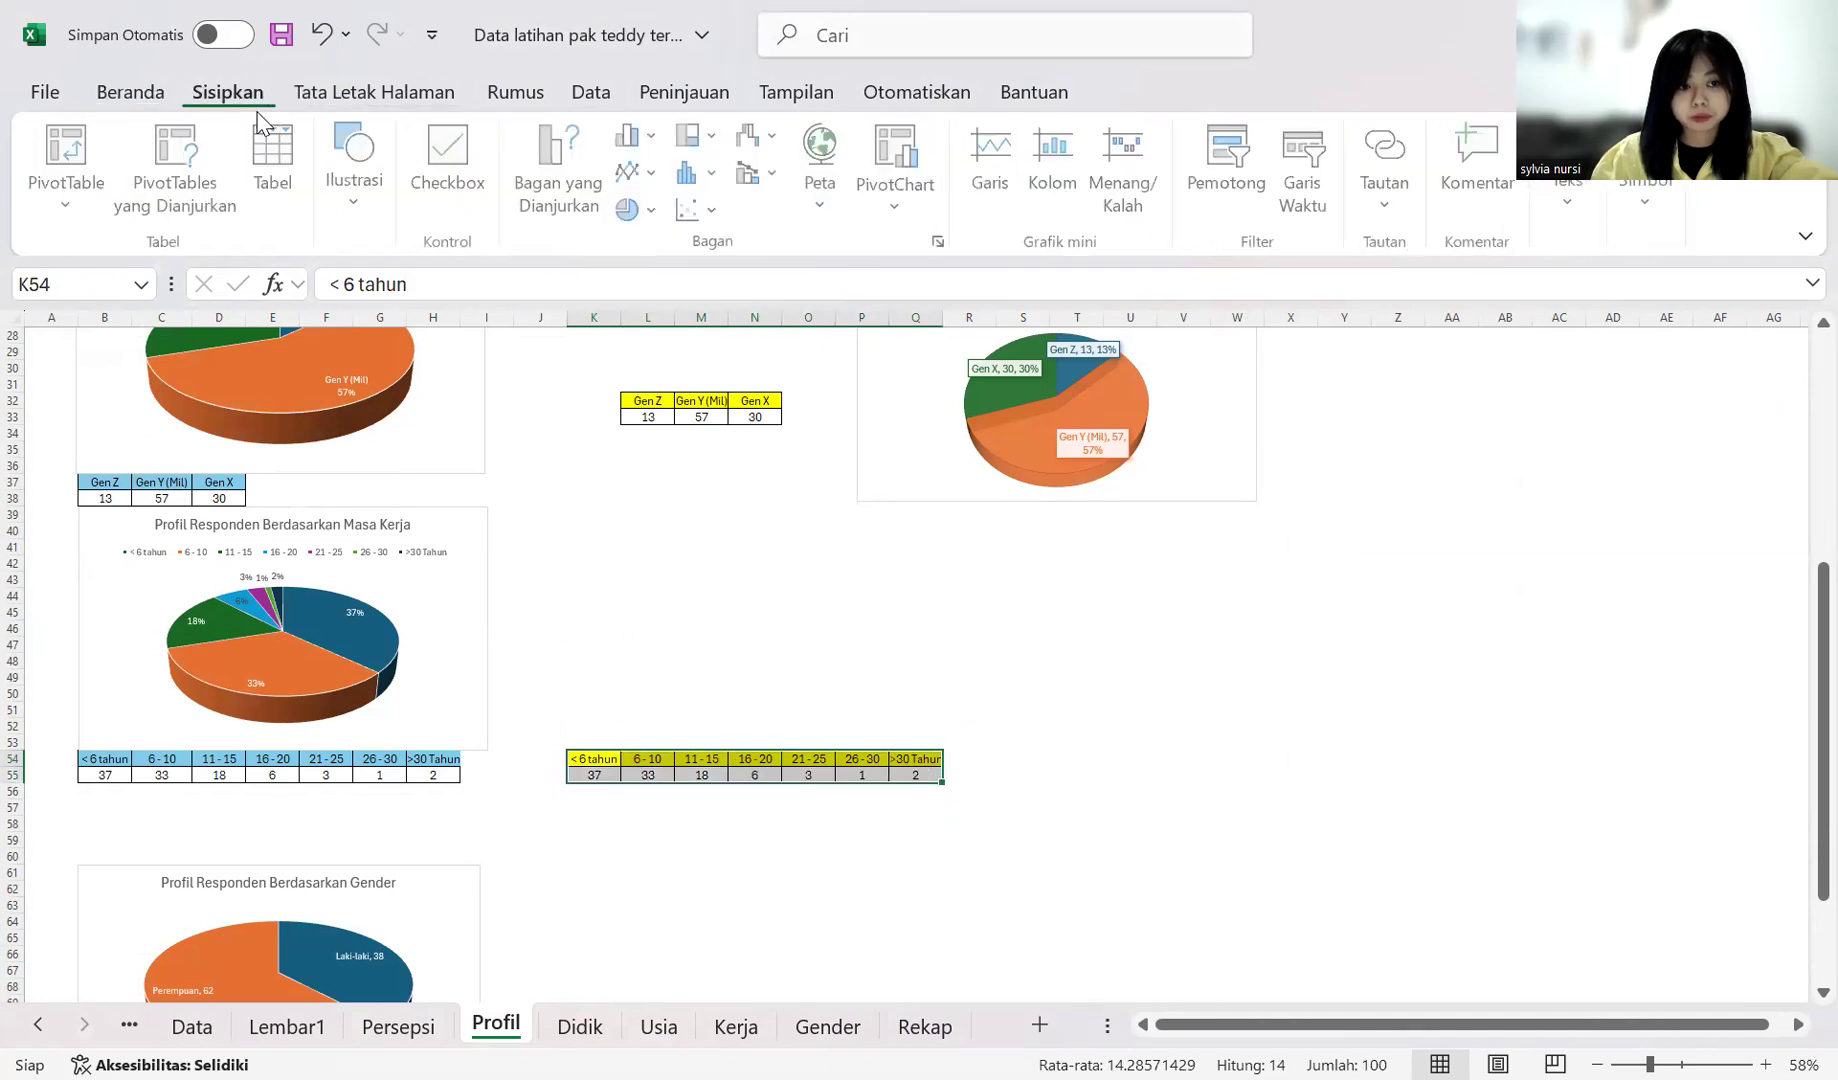
click(633, 212)
click(656, 440)
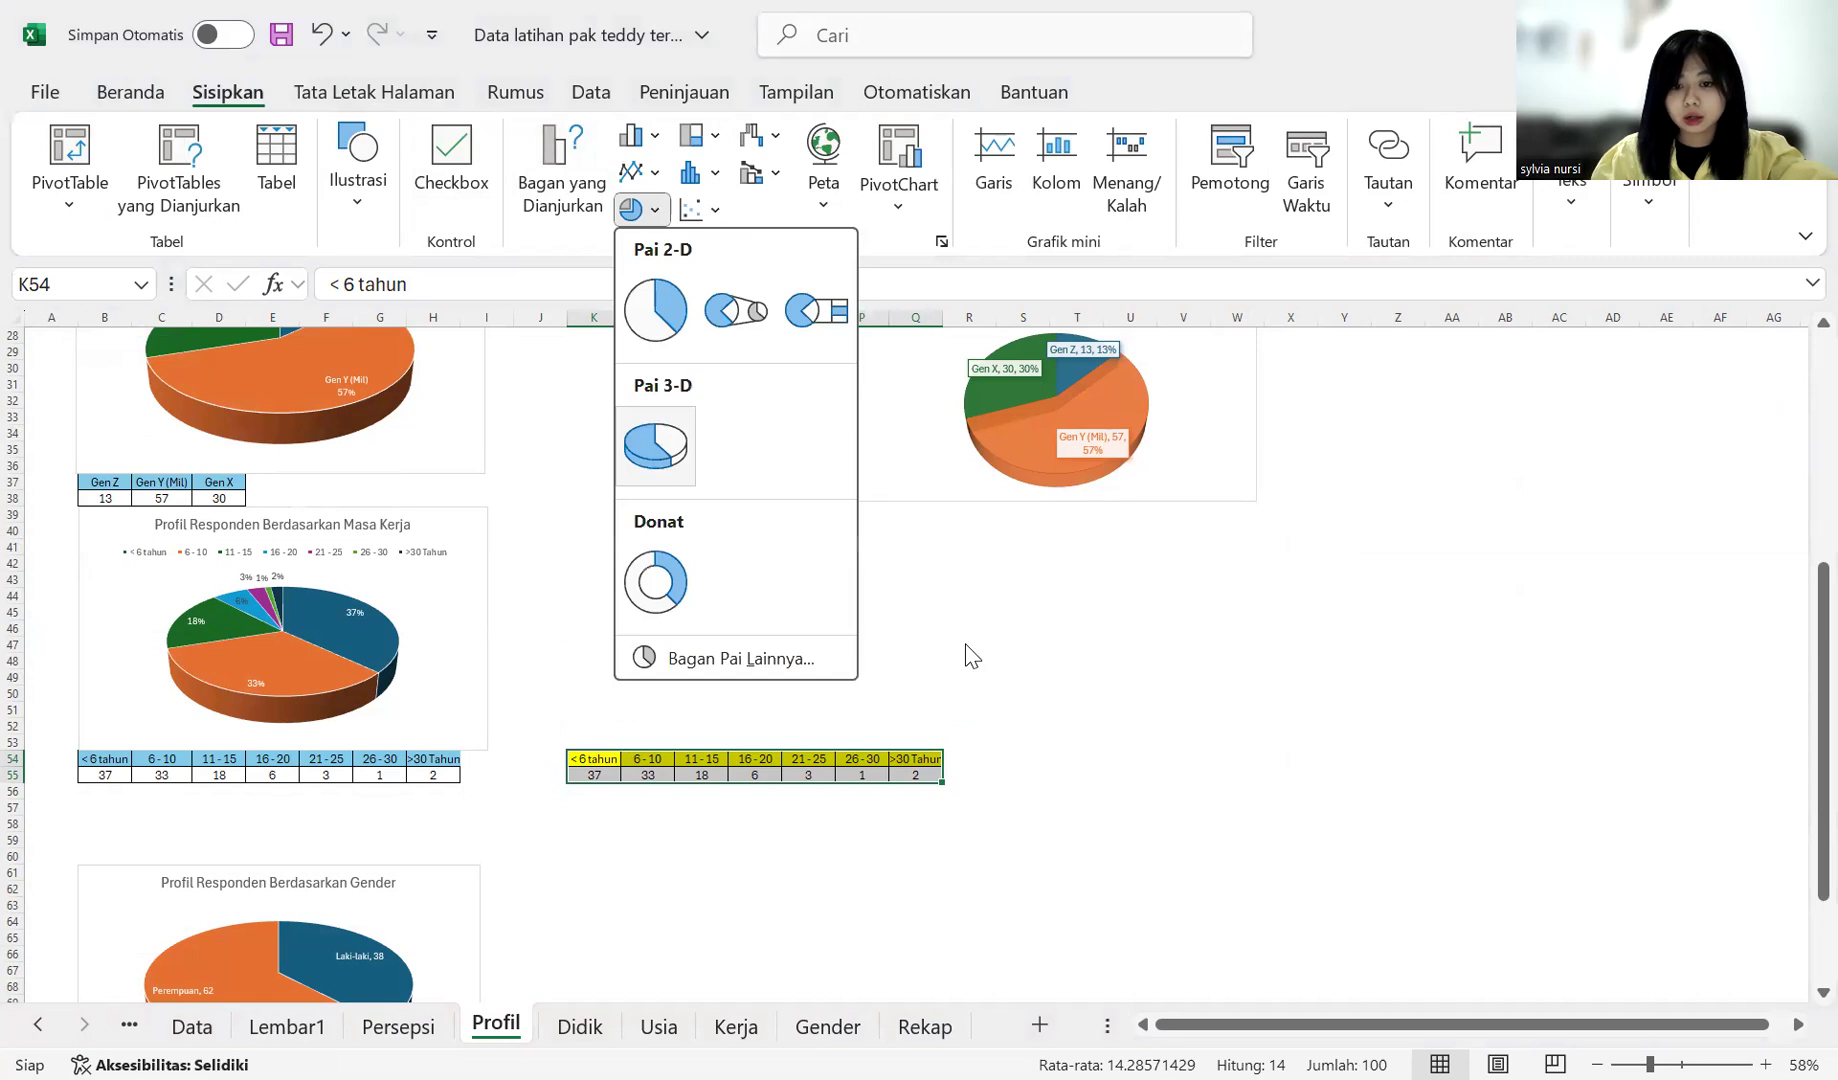
drag(1026, 579, 1318, 568)
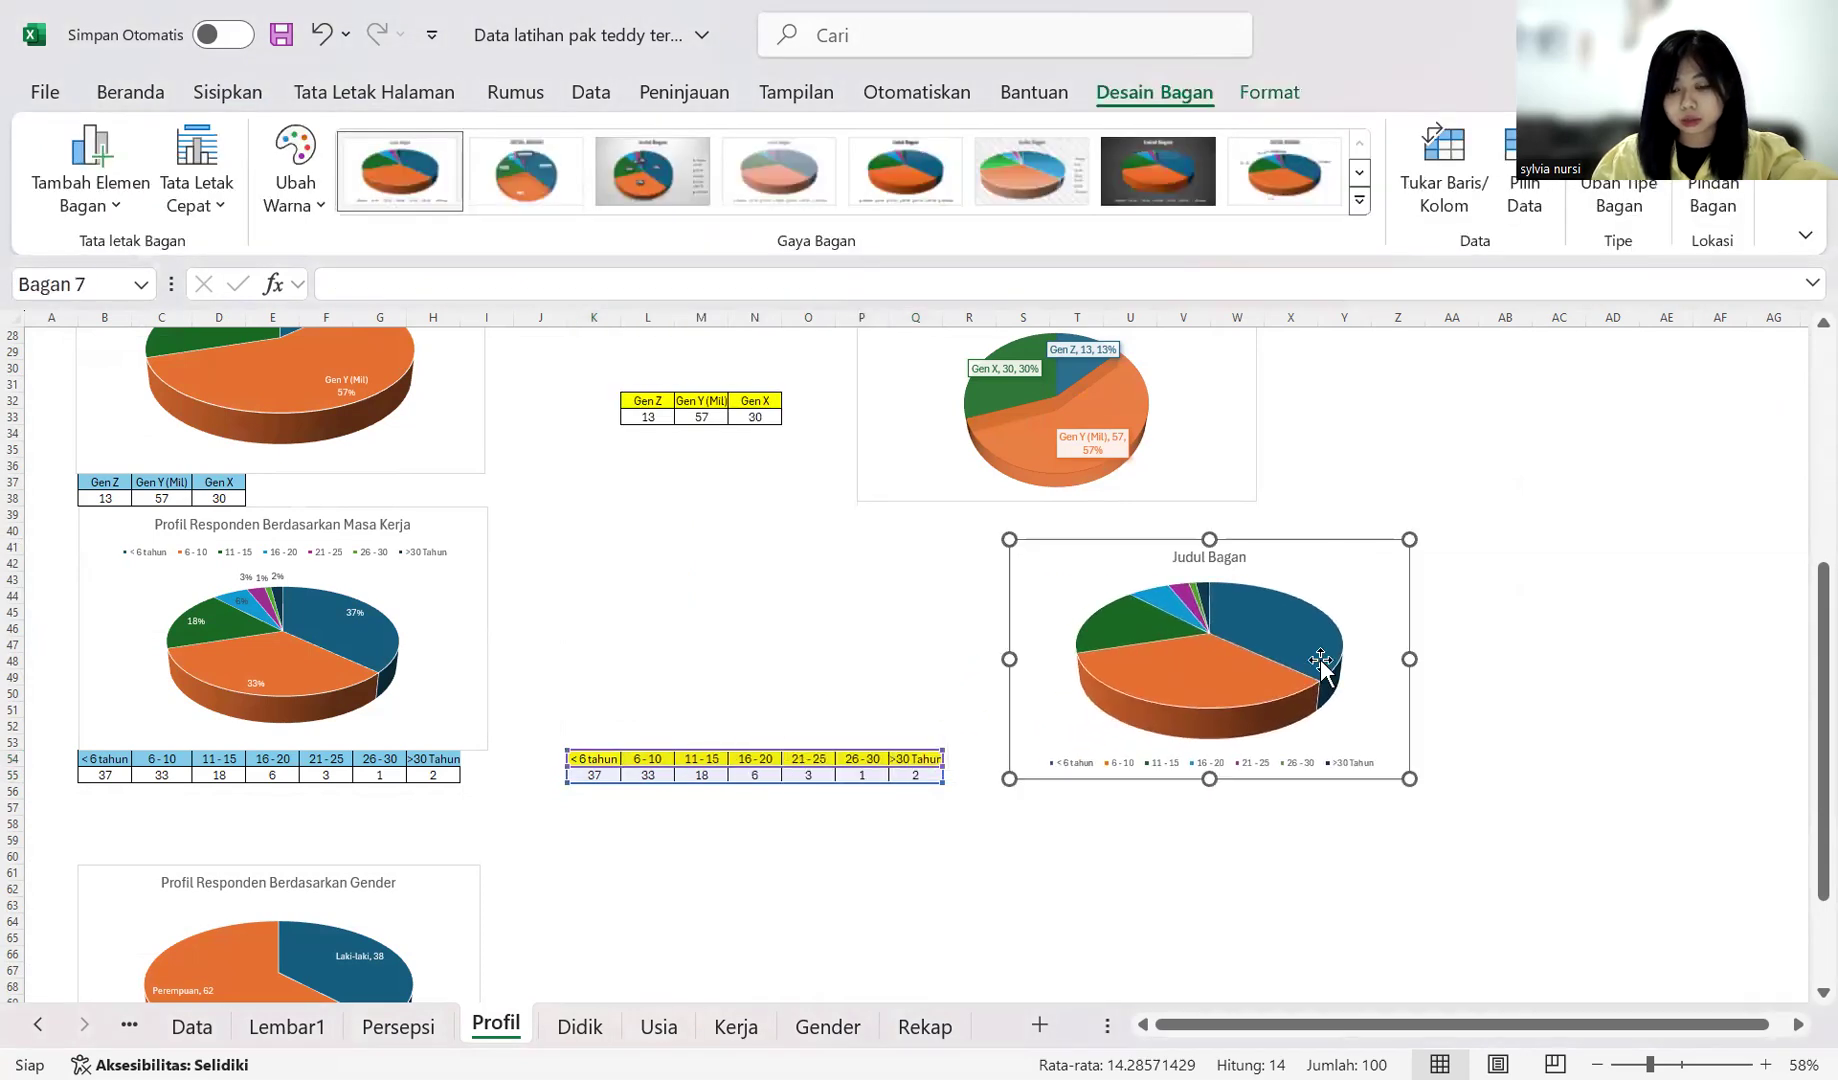
Step: Add data labels to the new length-of-service pie chart and apply the last chart style in the gallery
right_click(1290, 698)
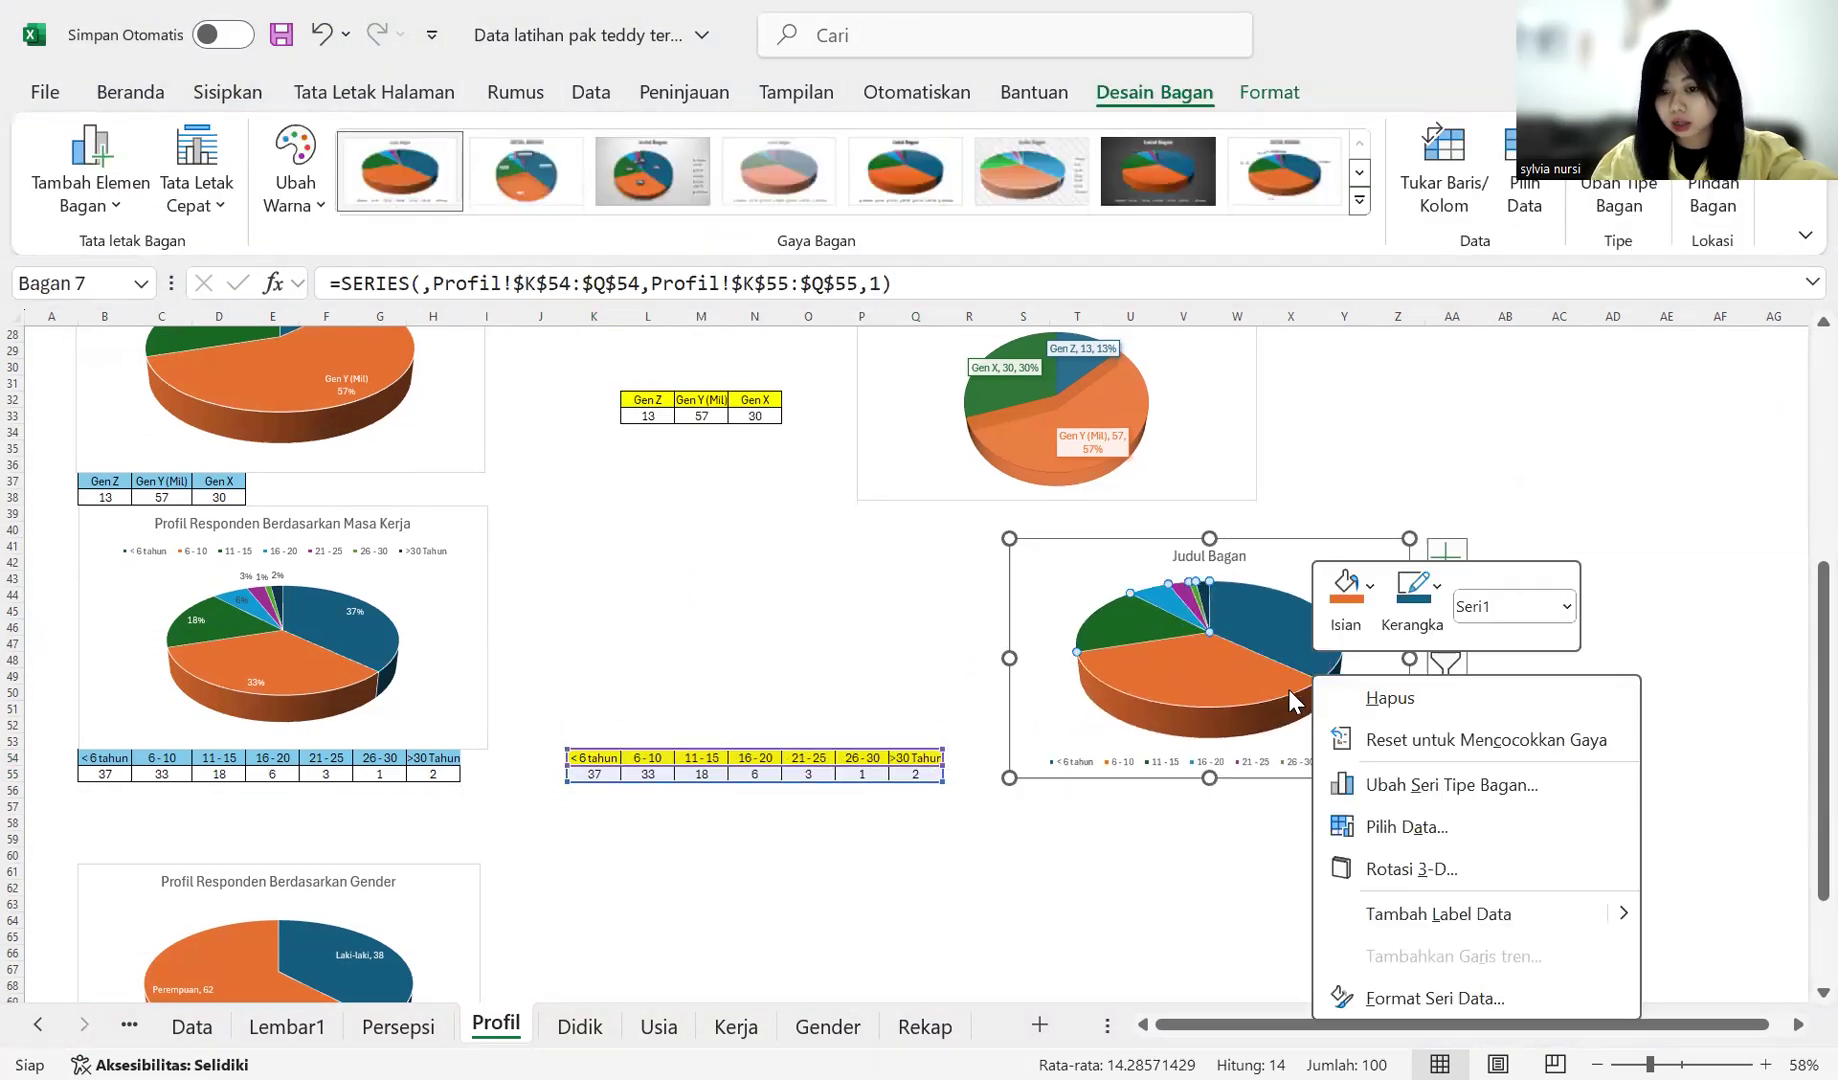
click(1444, 912)
click(1462, 624)
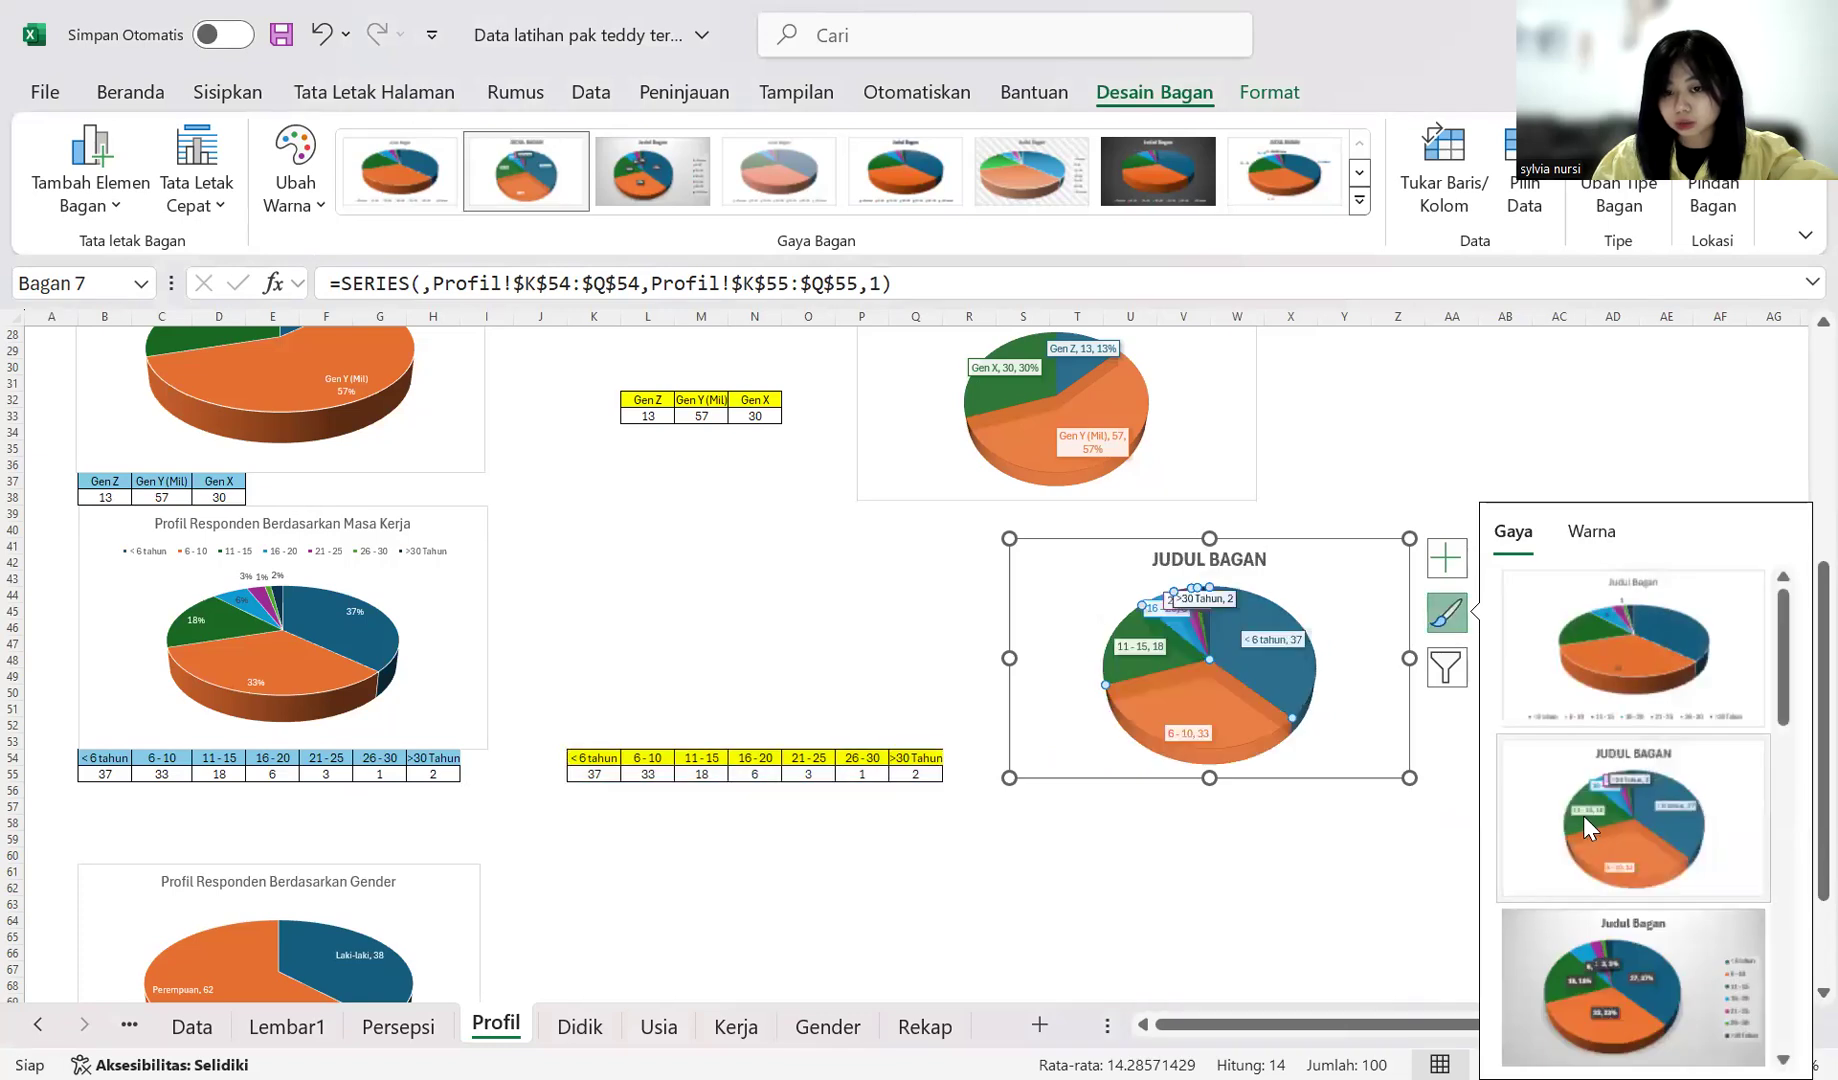
click(1628, 984)
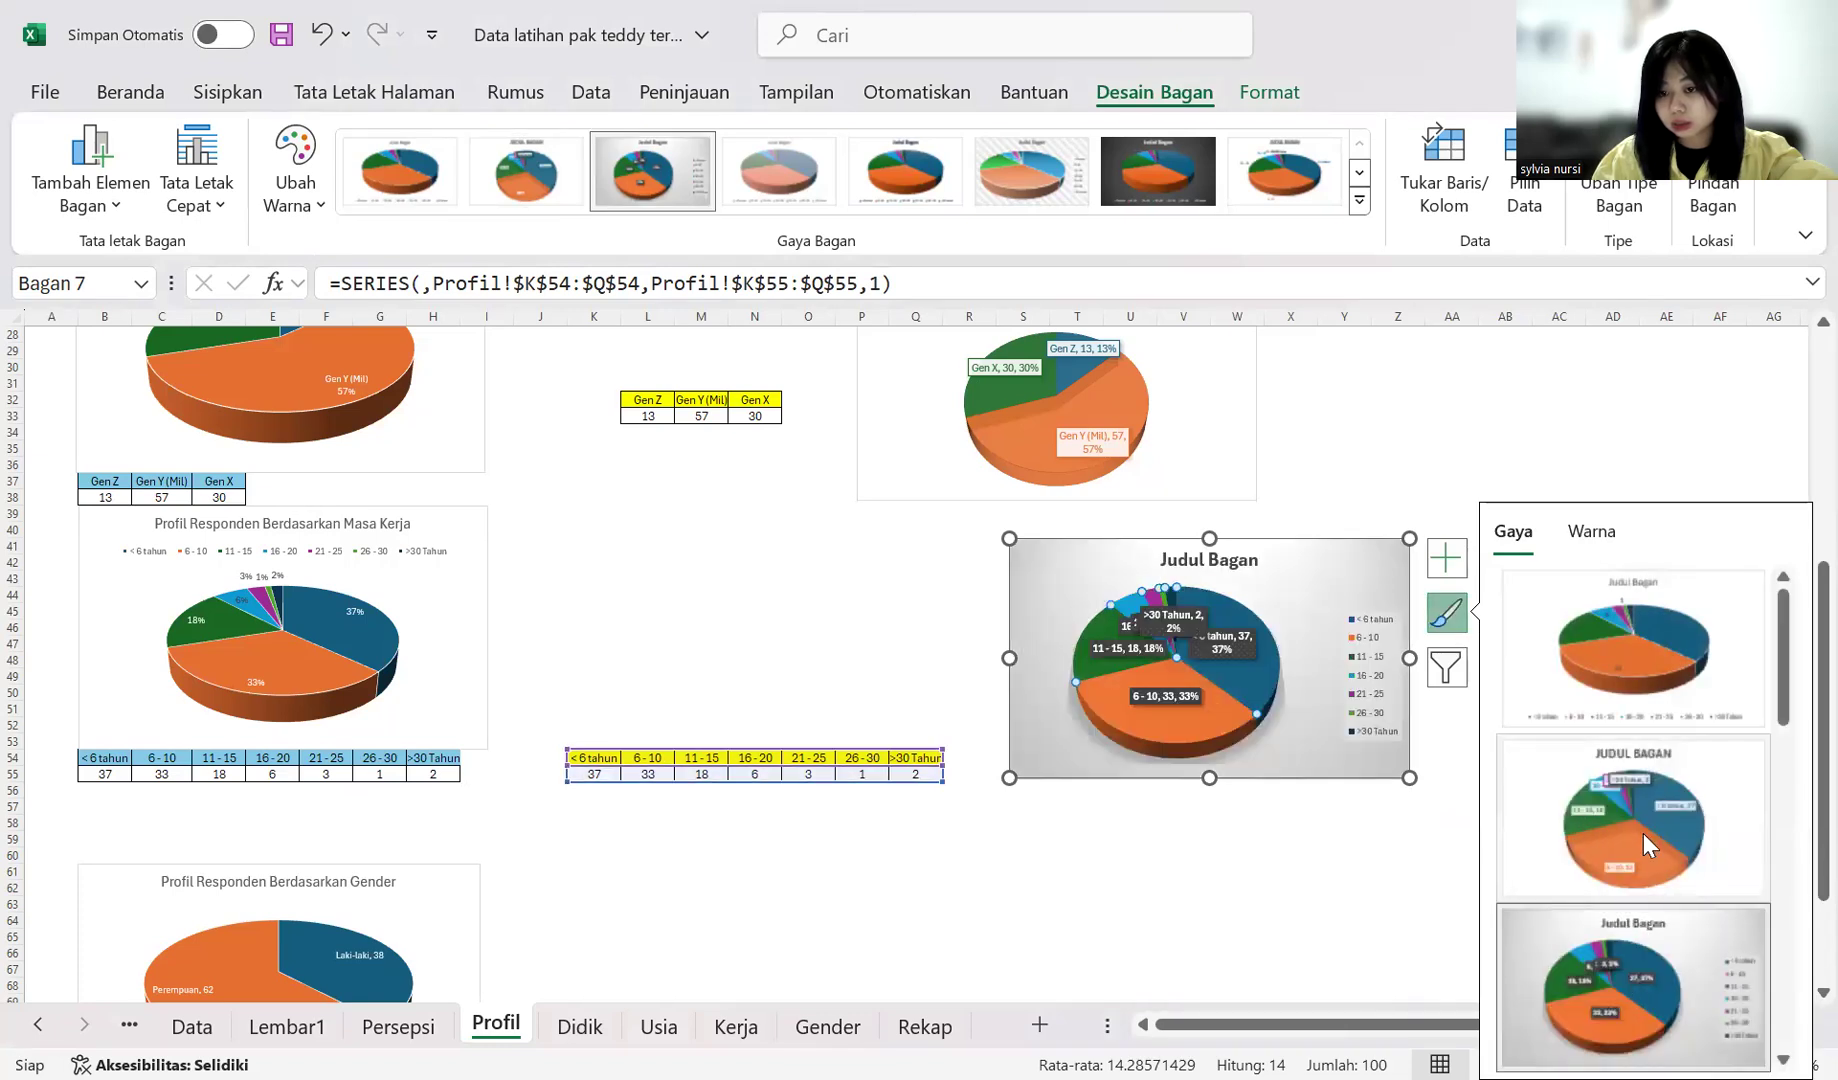
click(1638, 666)
scroll(1570, 790, down, 5)
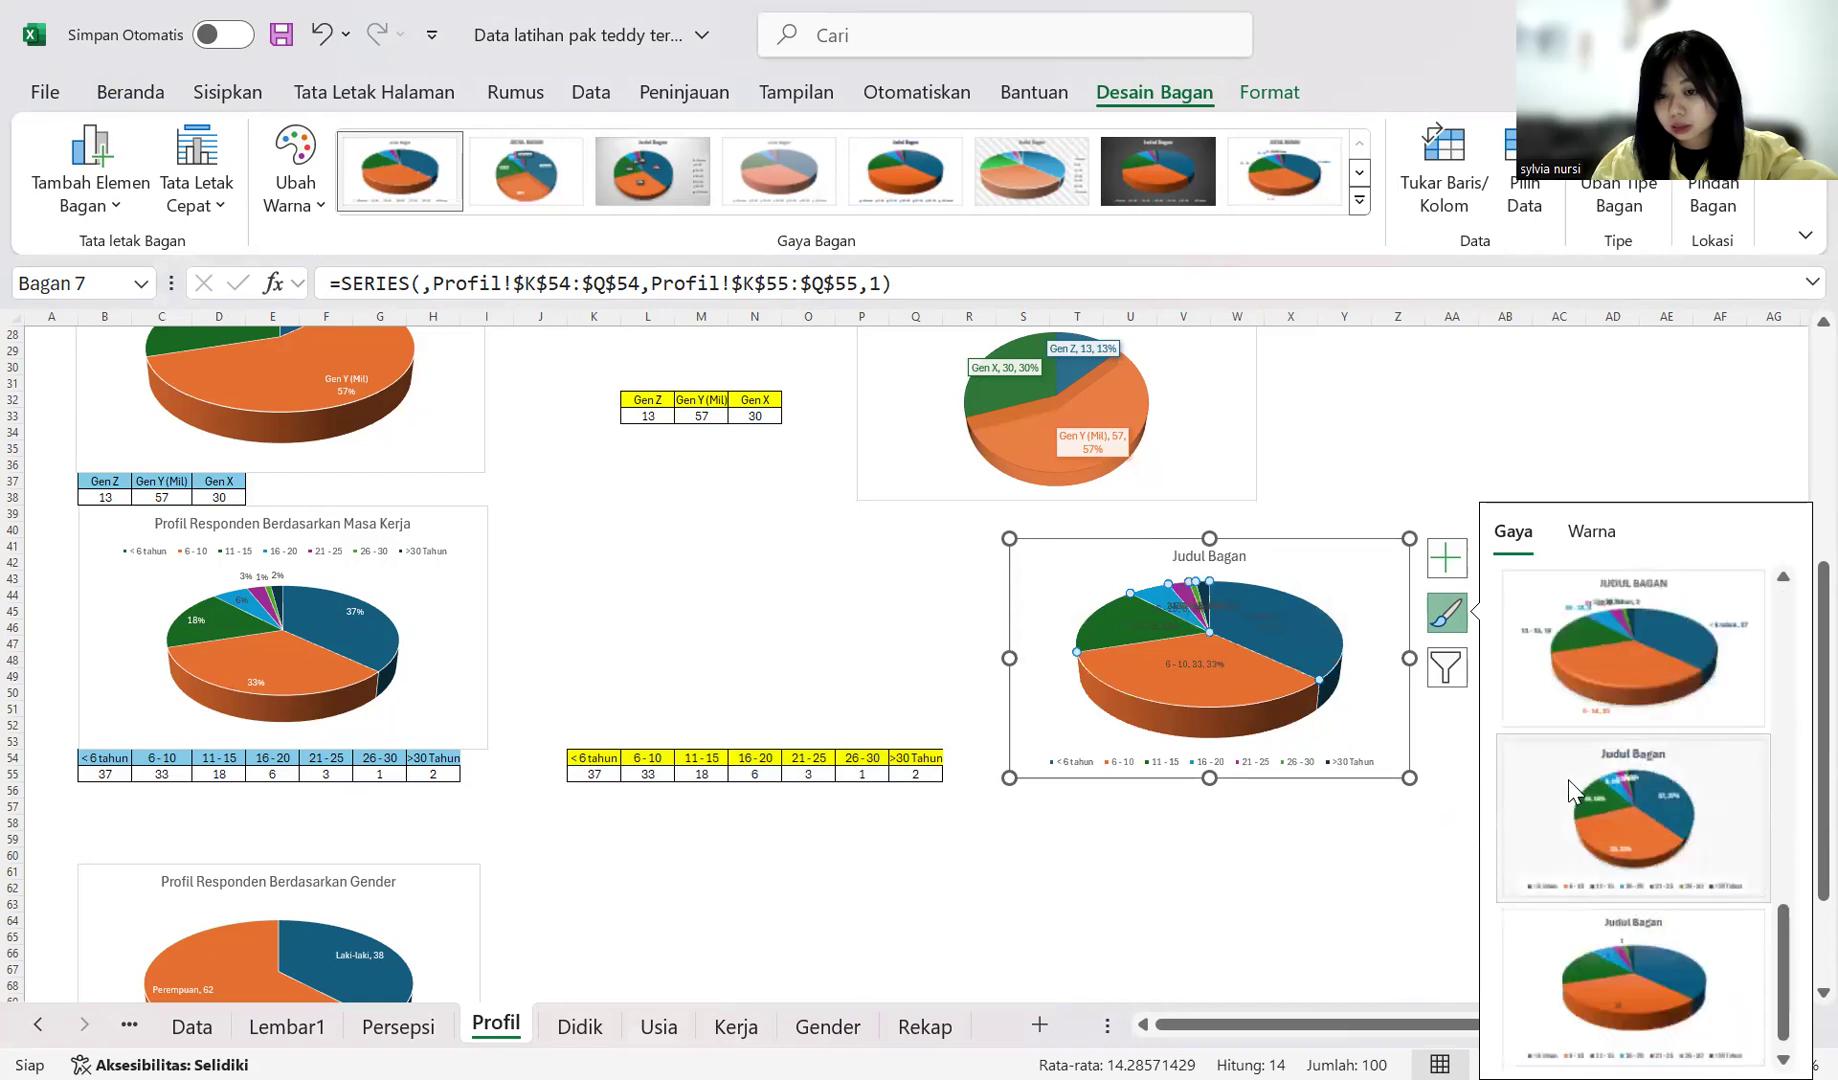
click(1637, 1006)
click(1110, 871)
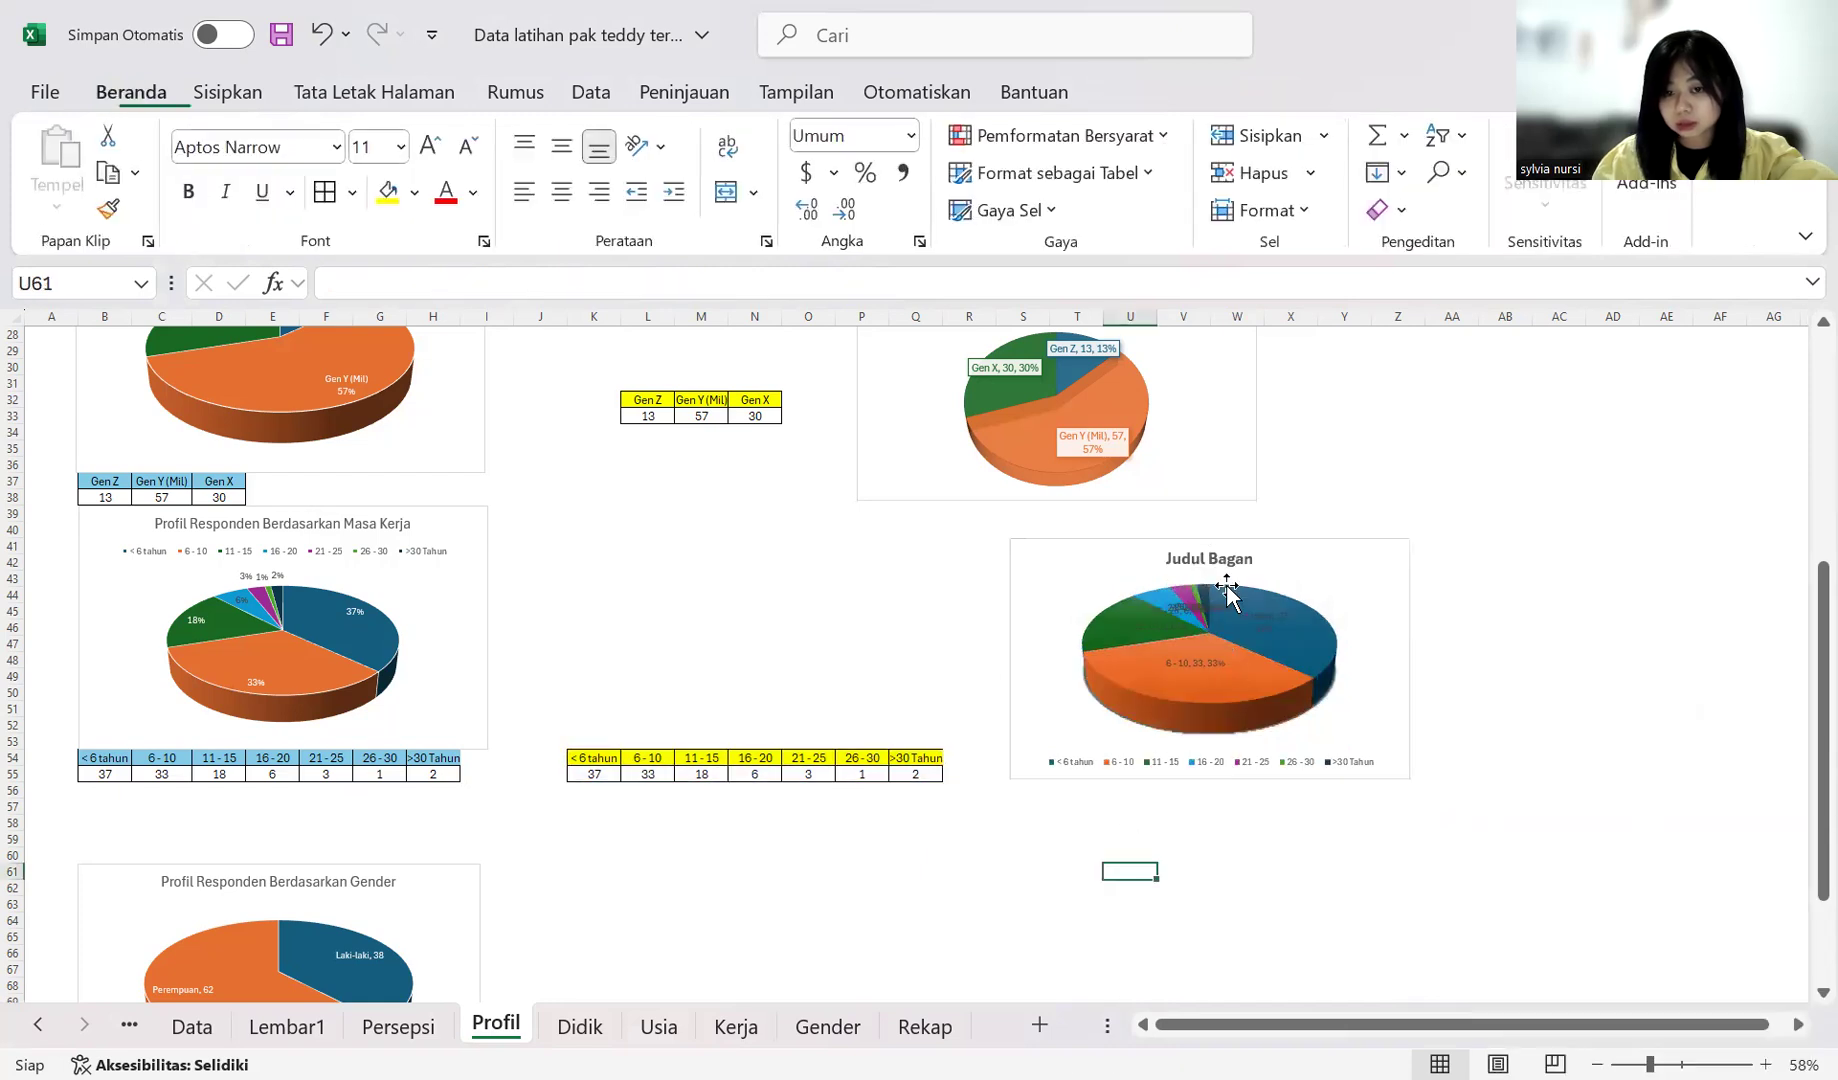
Step: Change the length-of-service pie chart's title to "PROFILE RESPONDEN BERDASARKAN MASA KERJA"
drag(1243, 557, 1038, 540)
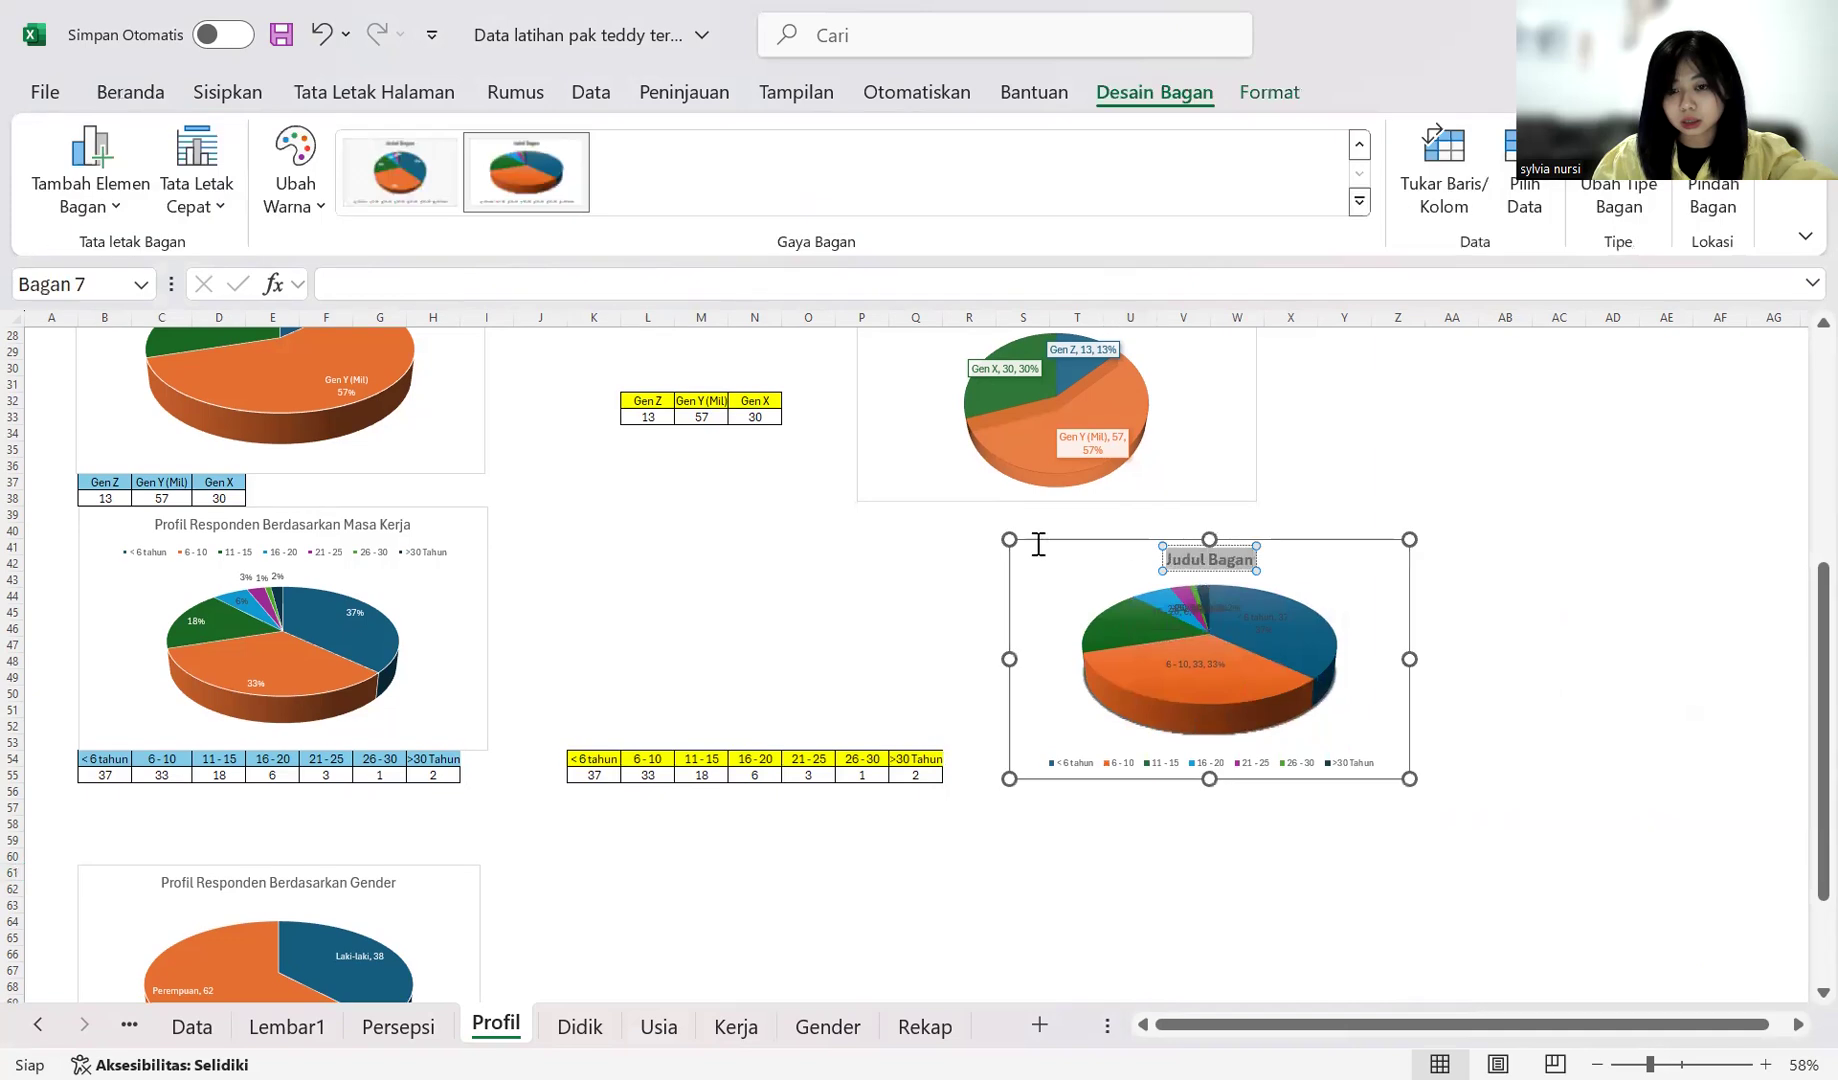
key(Delete)
text(PR)
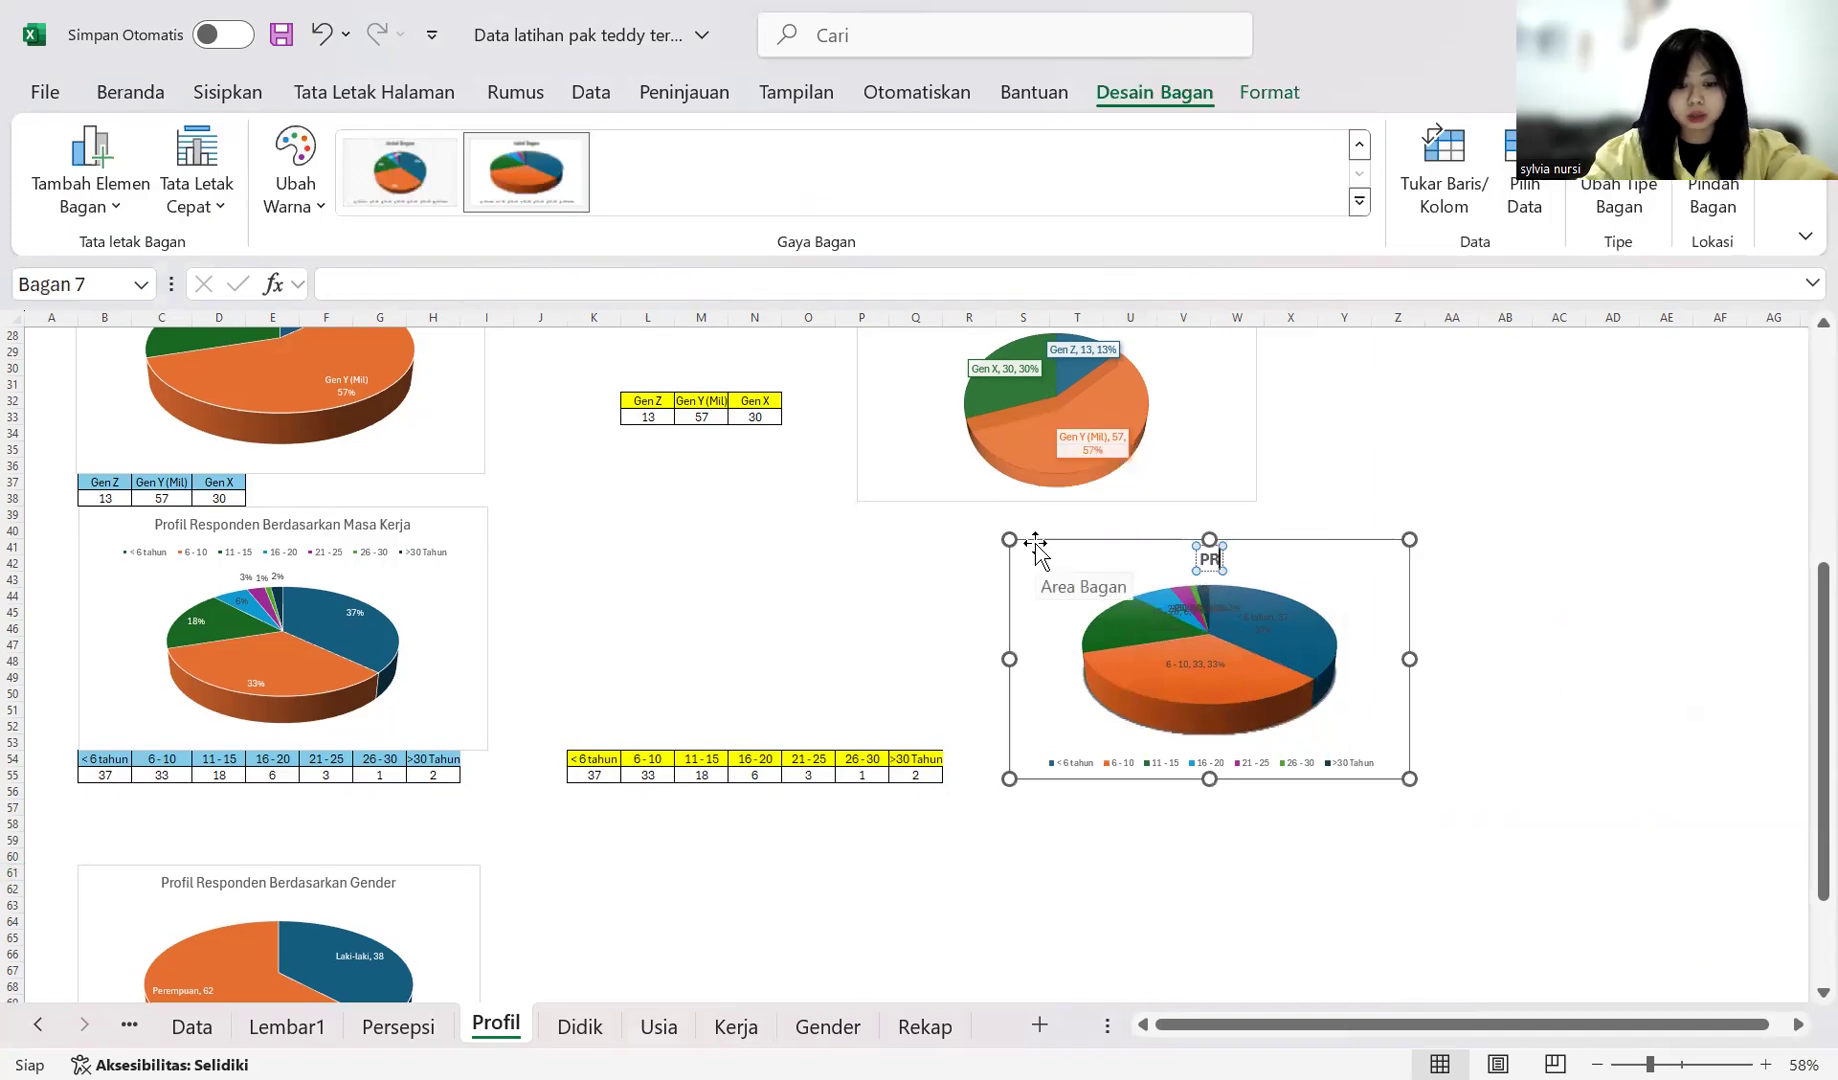
text(OFILE RESPONDEN)
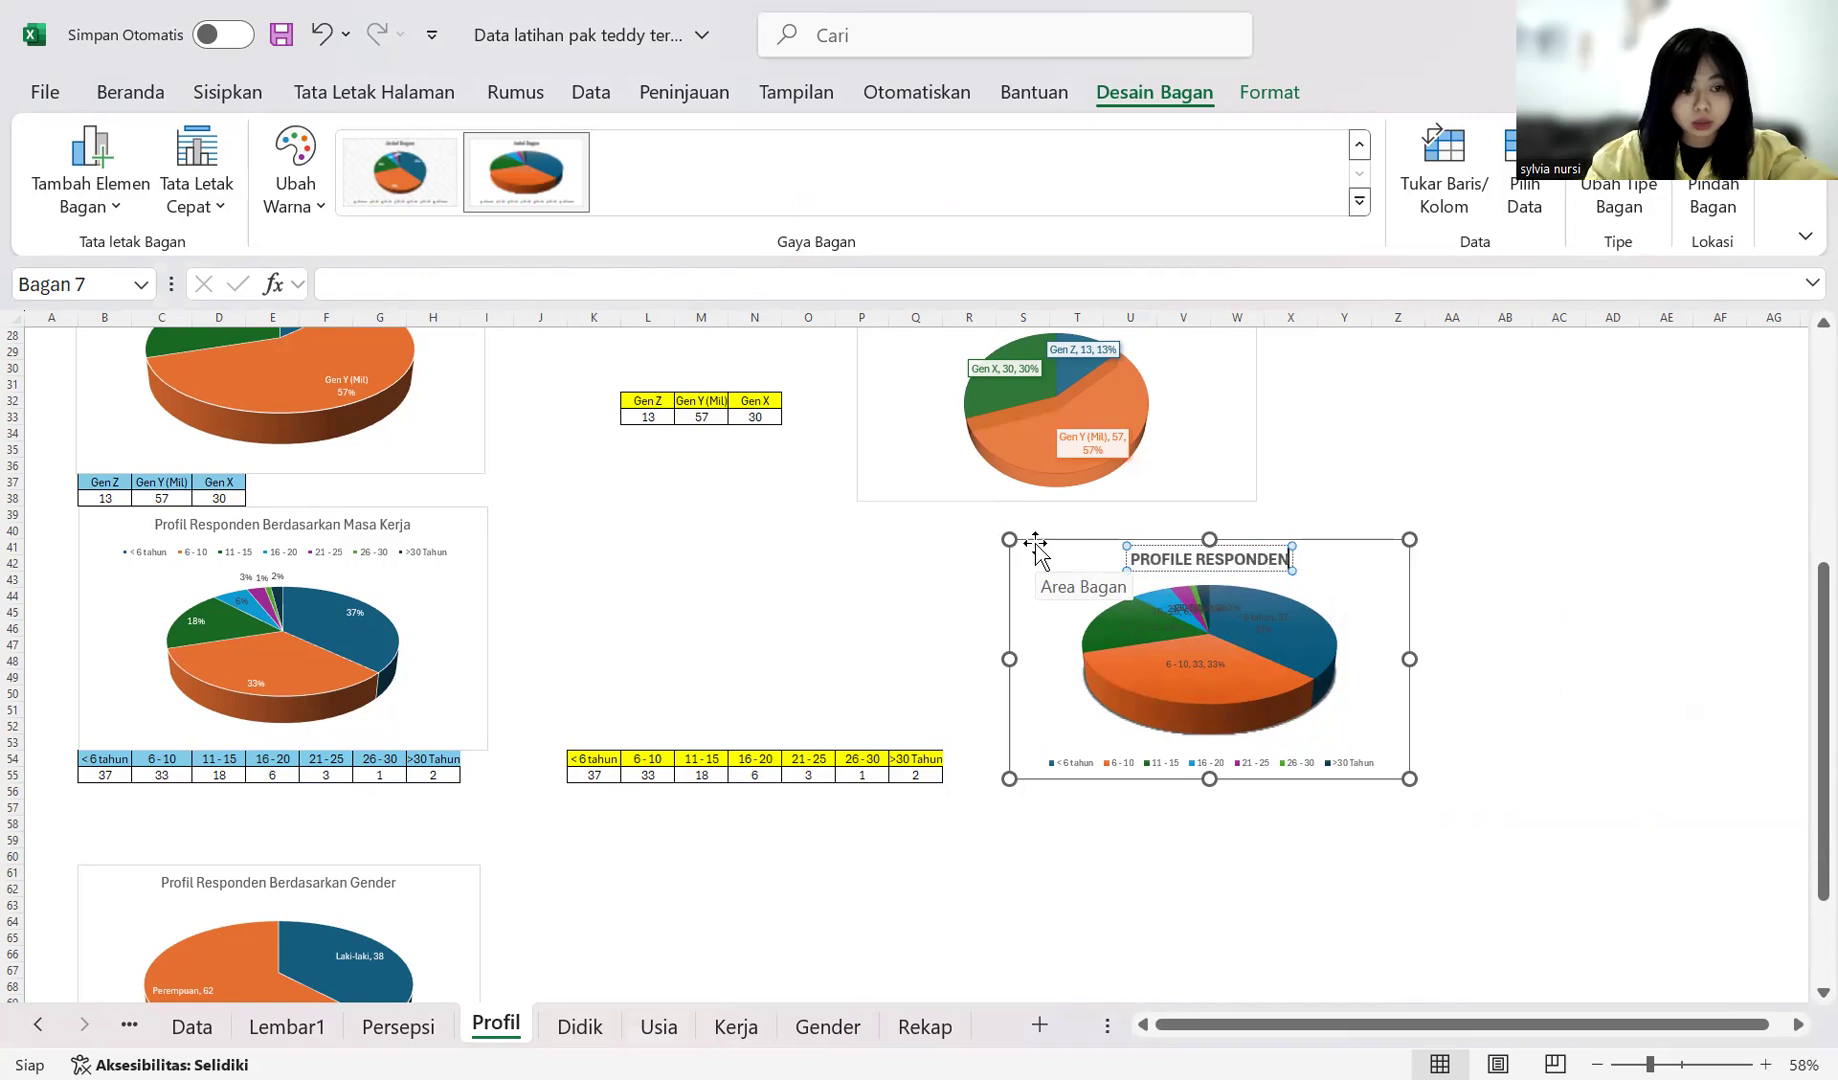
text( BERDASAR)
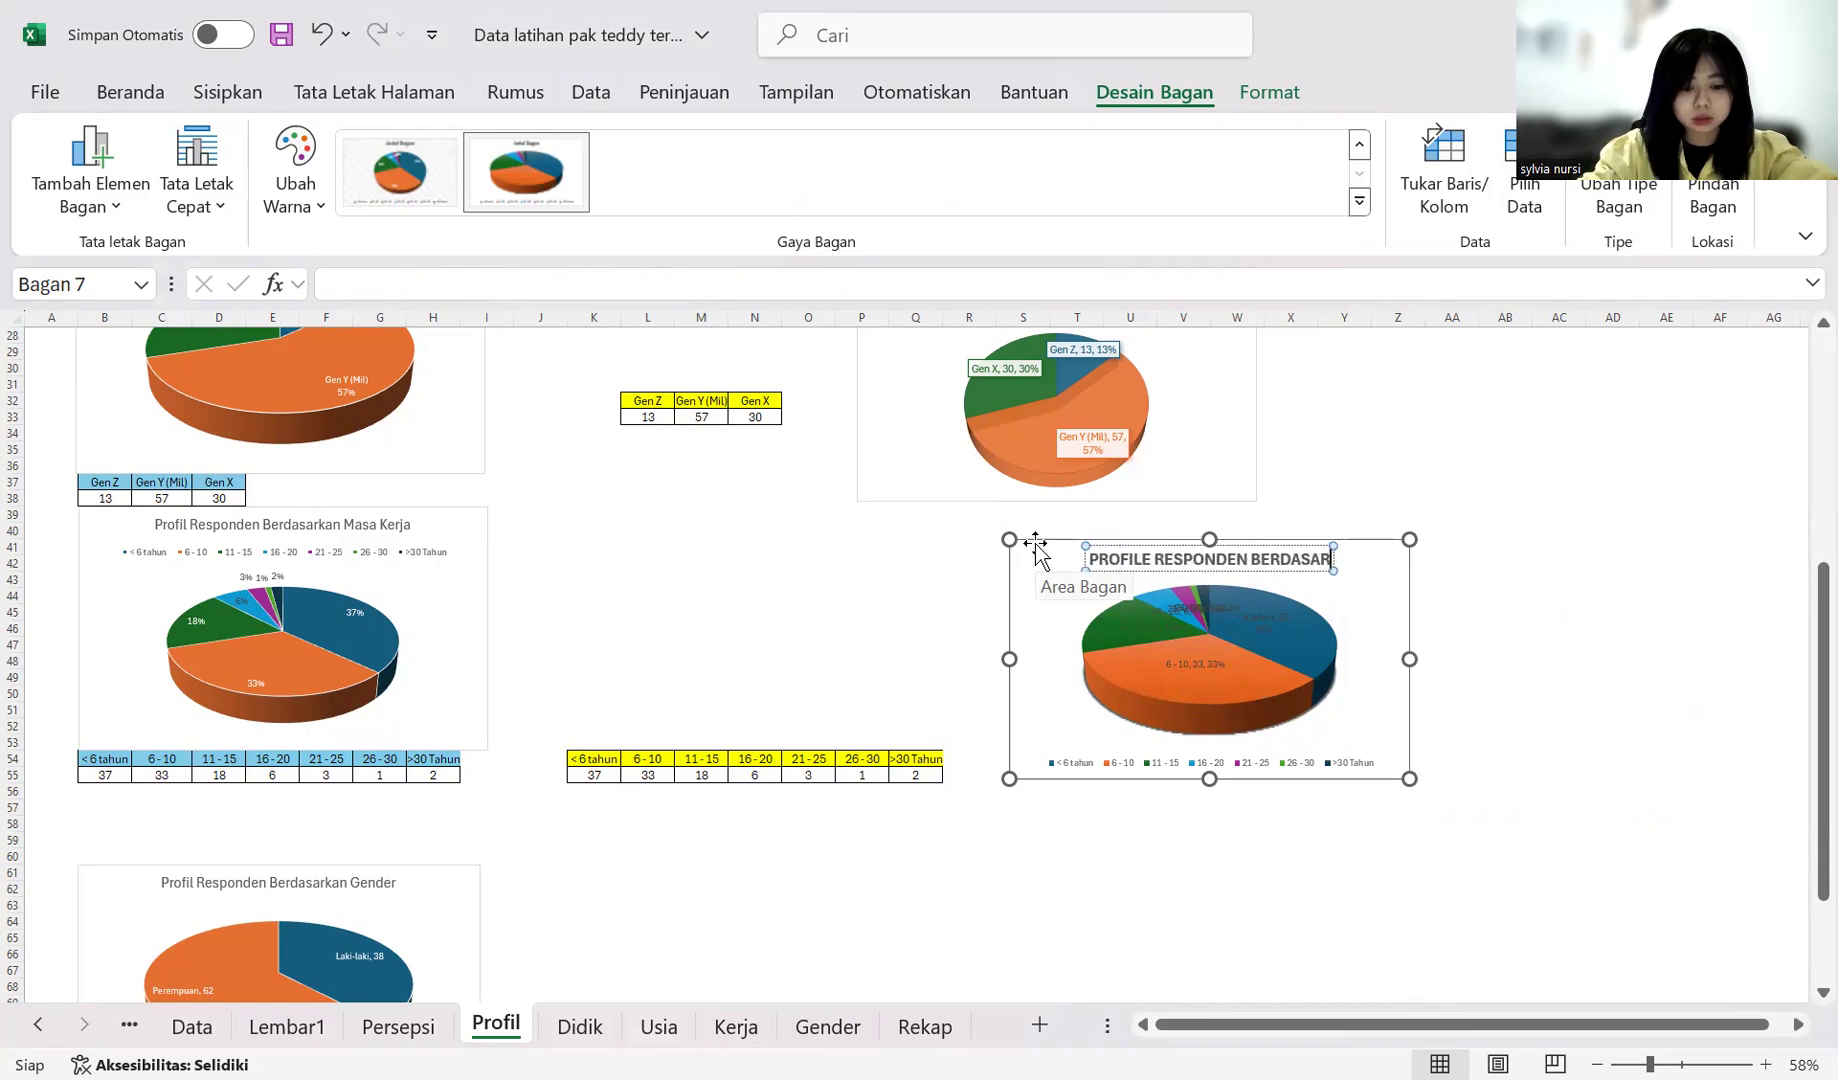
text(KAN MASA KE)
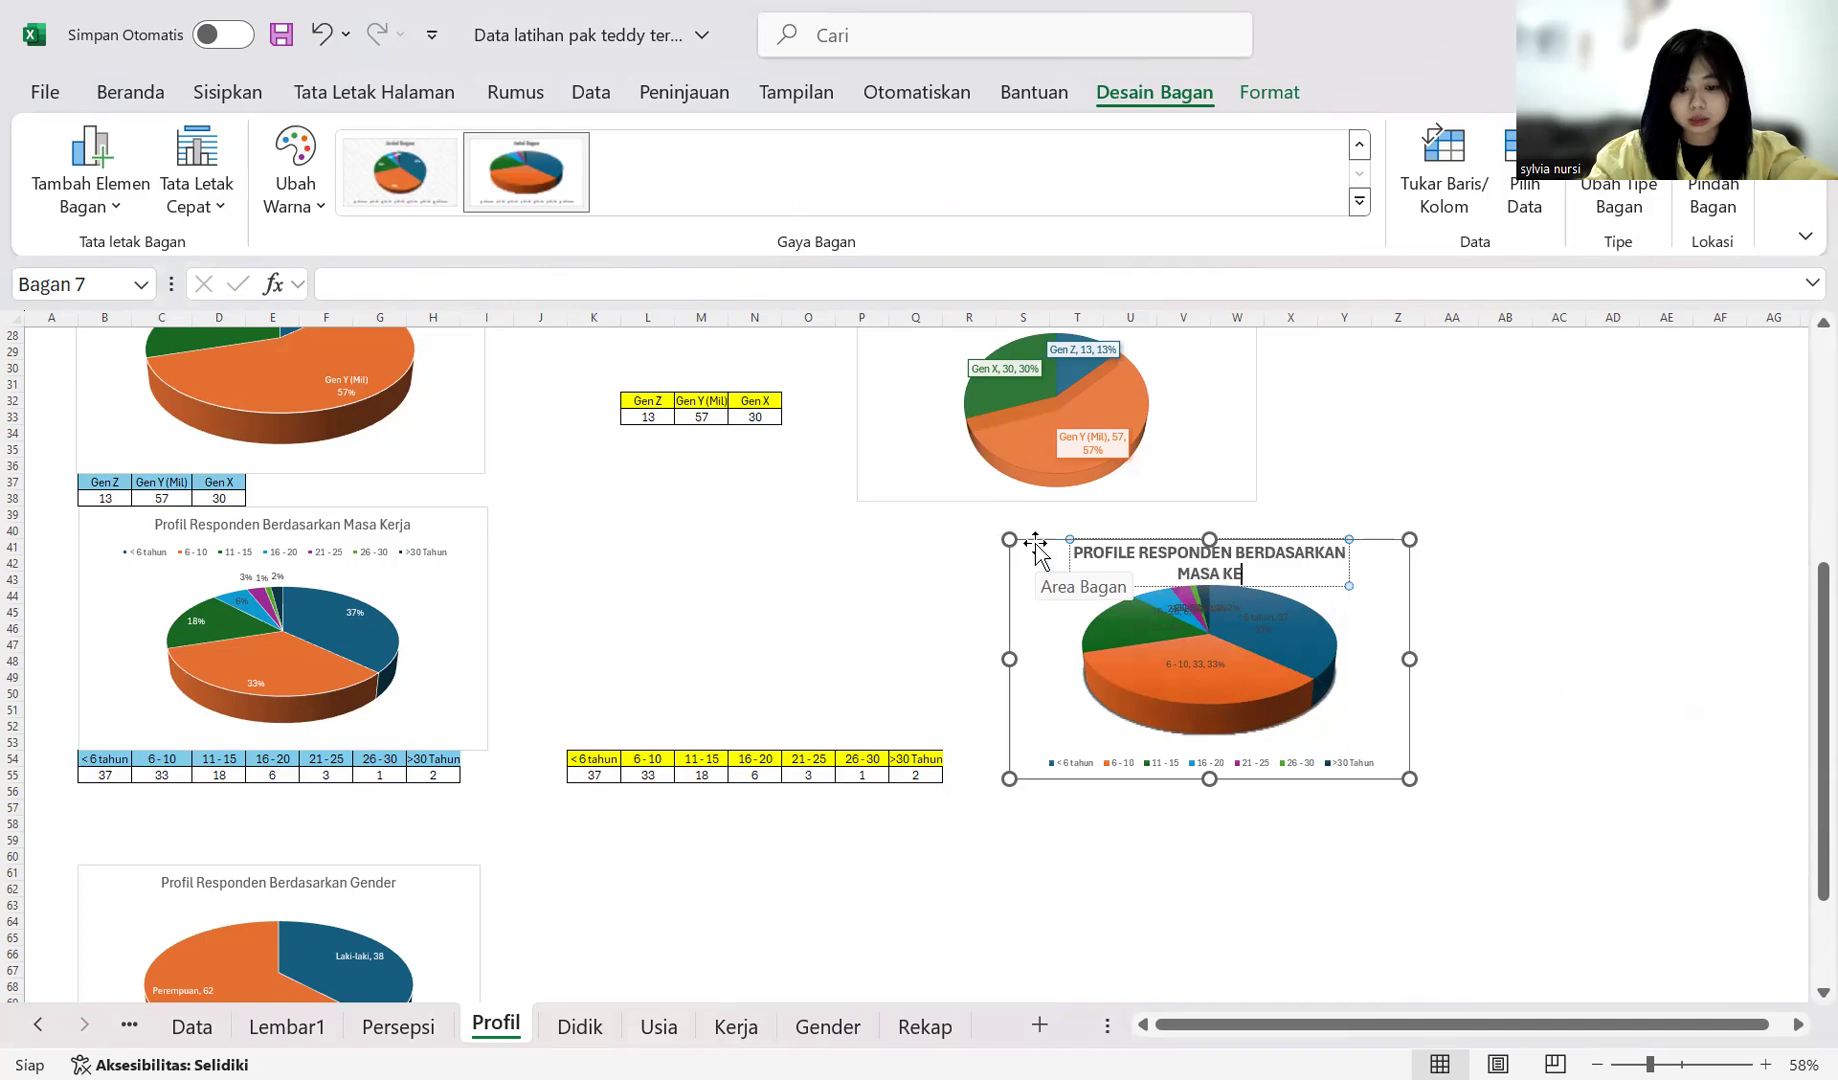
text(RJA)
click(751, 838)
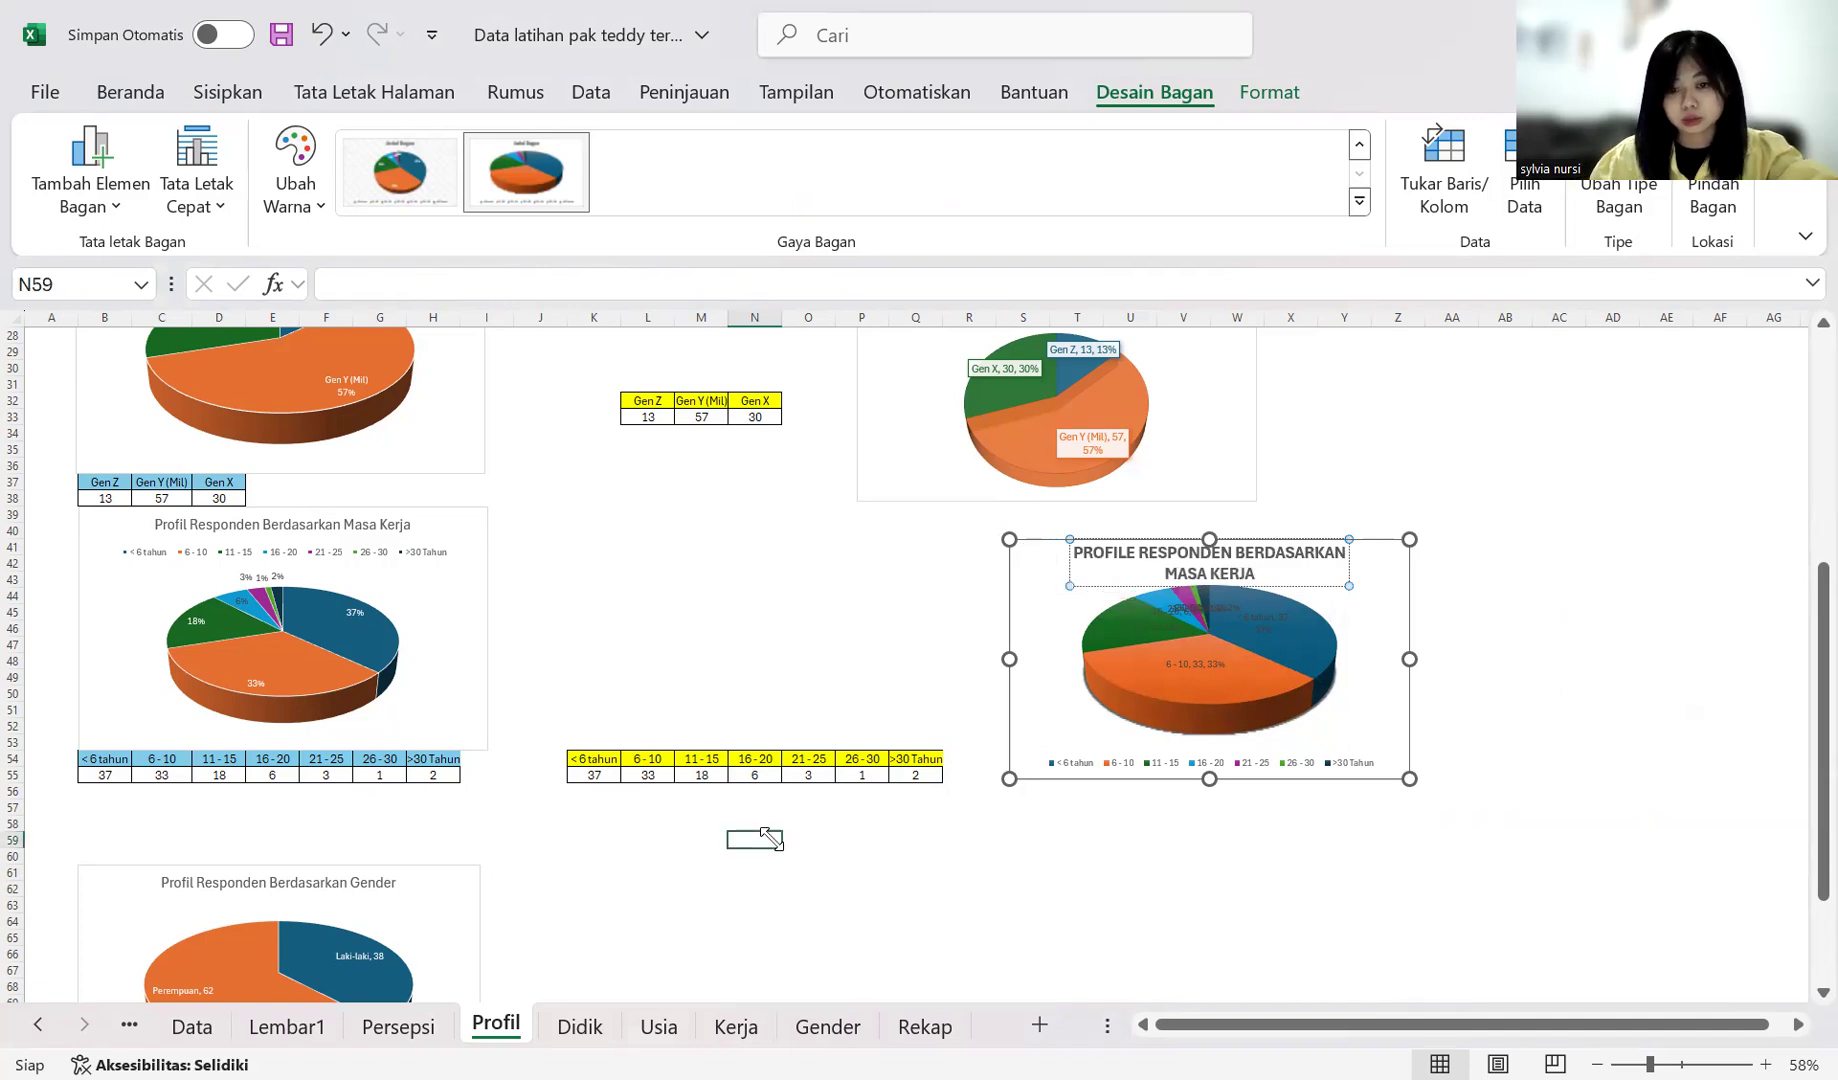
Step: Copy the Gender labels and counts in H140:I141 on the Data sheet
scroll(771, 838, down, 2)
scroll(414, 747, down, 2)
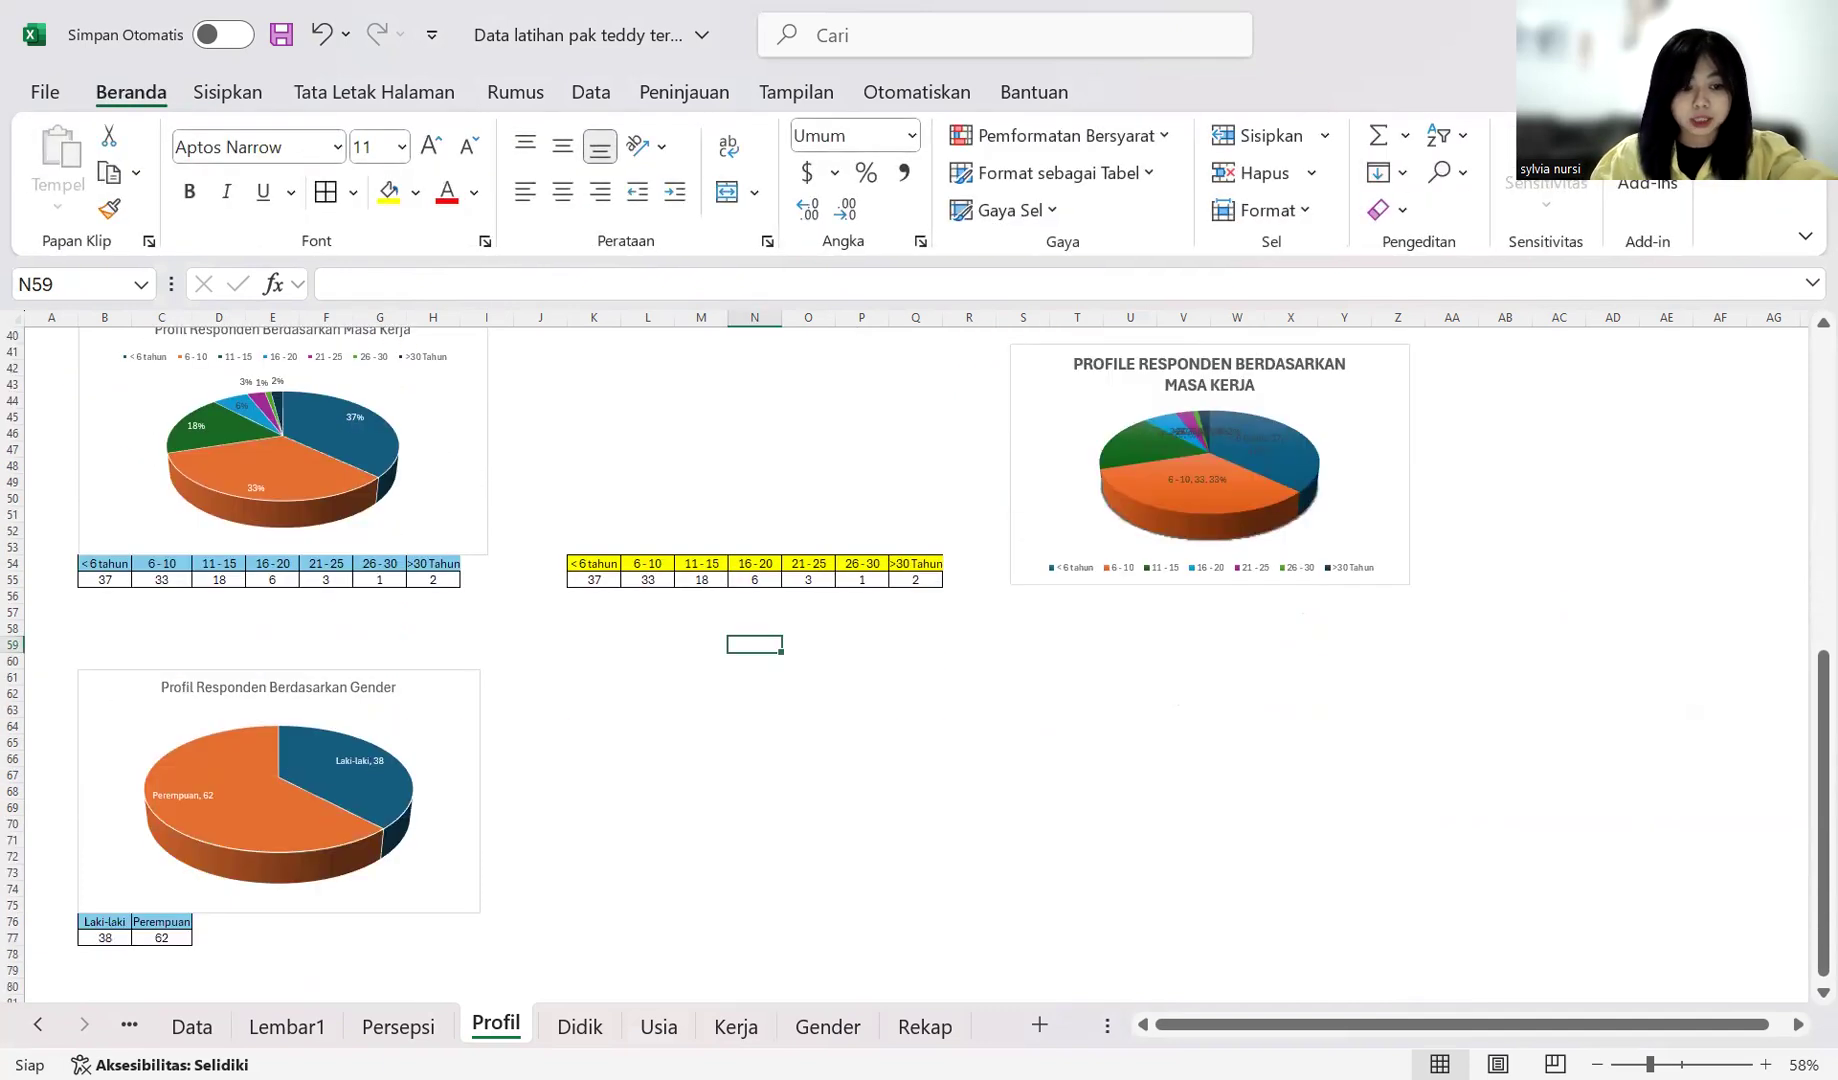
click(191, 1027)
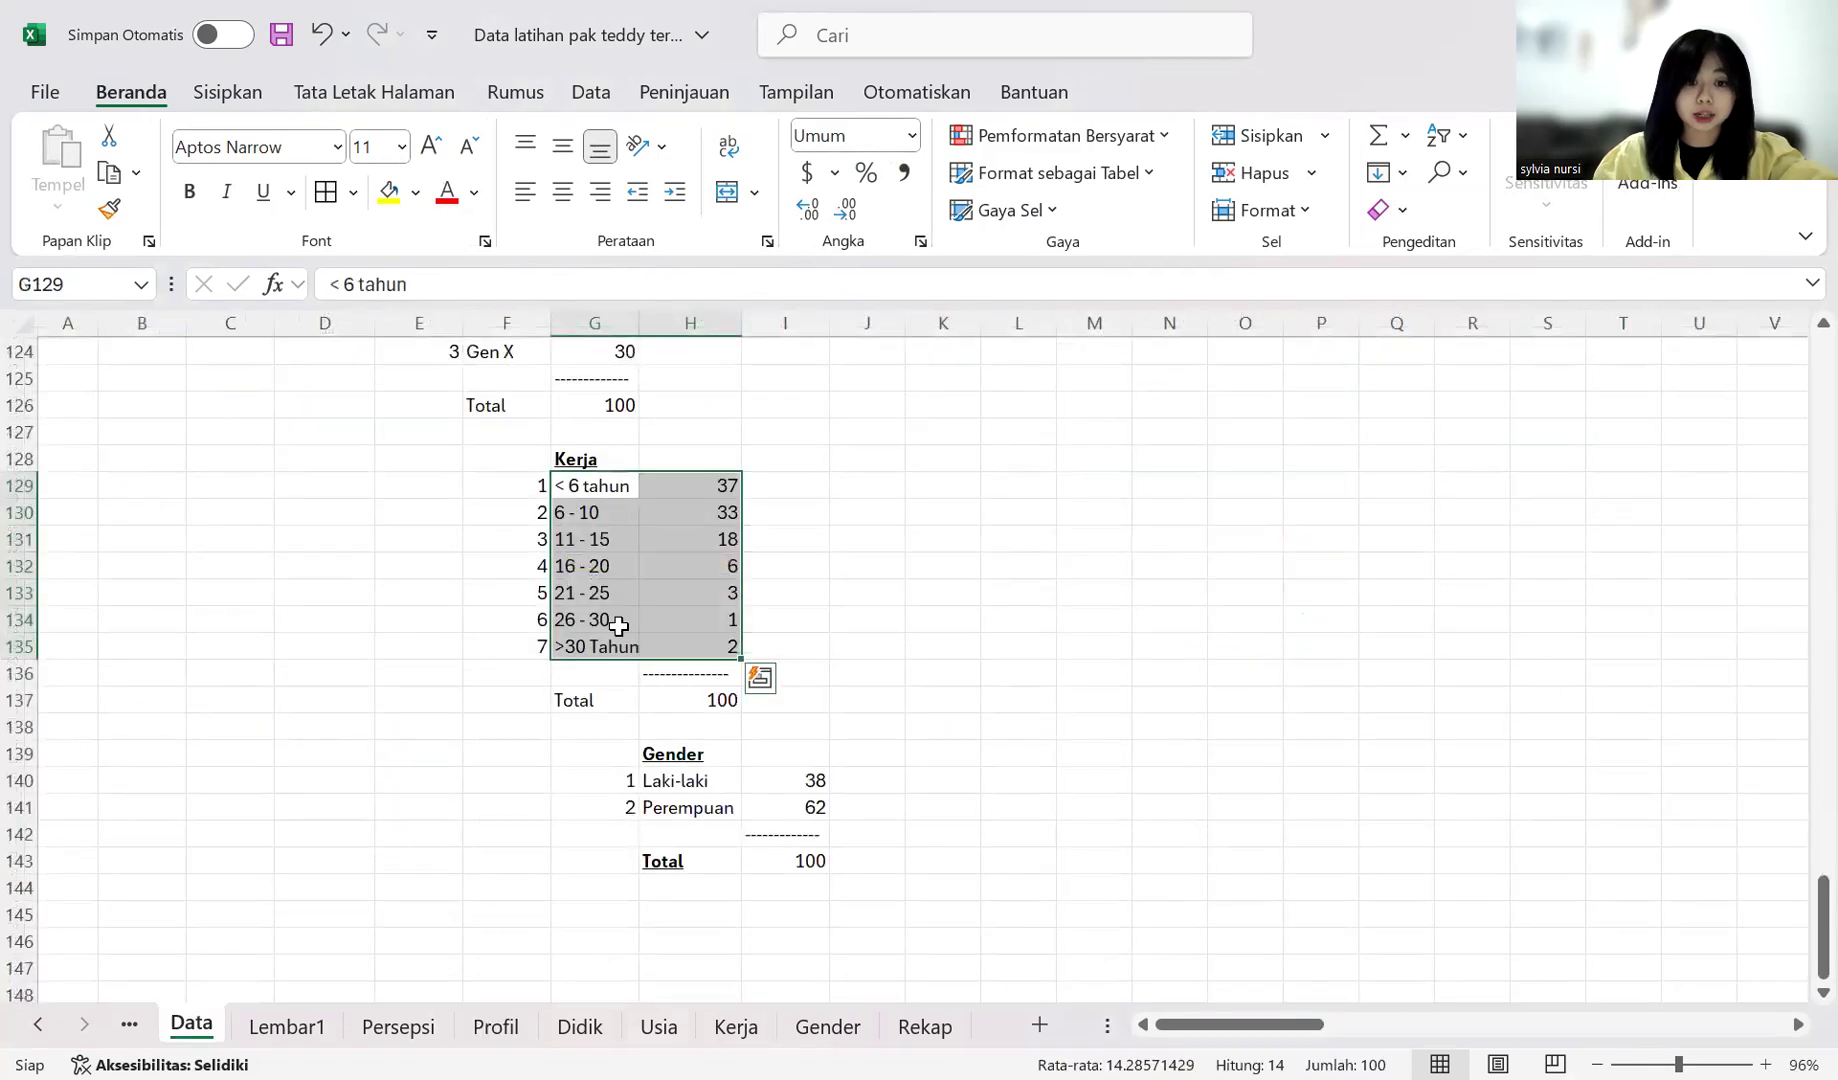
scroll(669, 615, down, 2)
drag(700, 620, 810, 650)
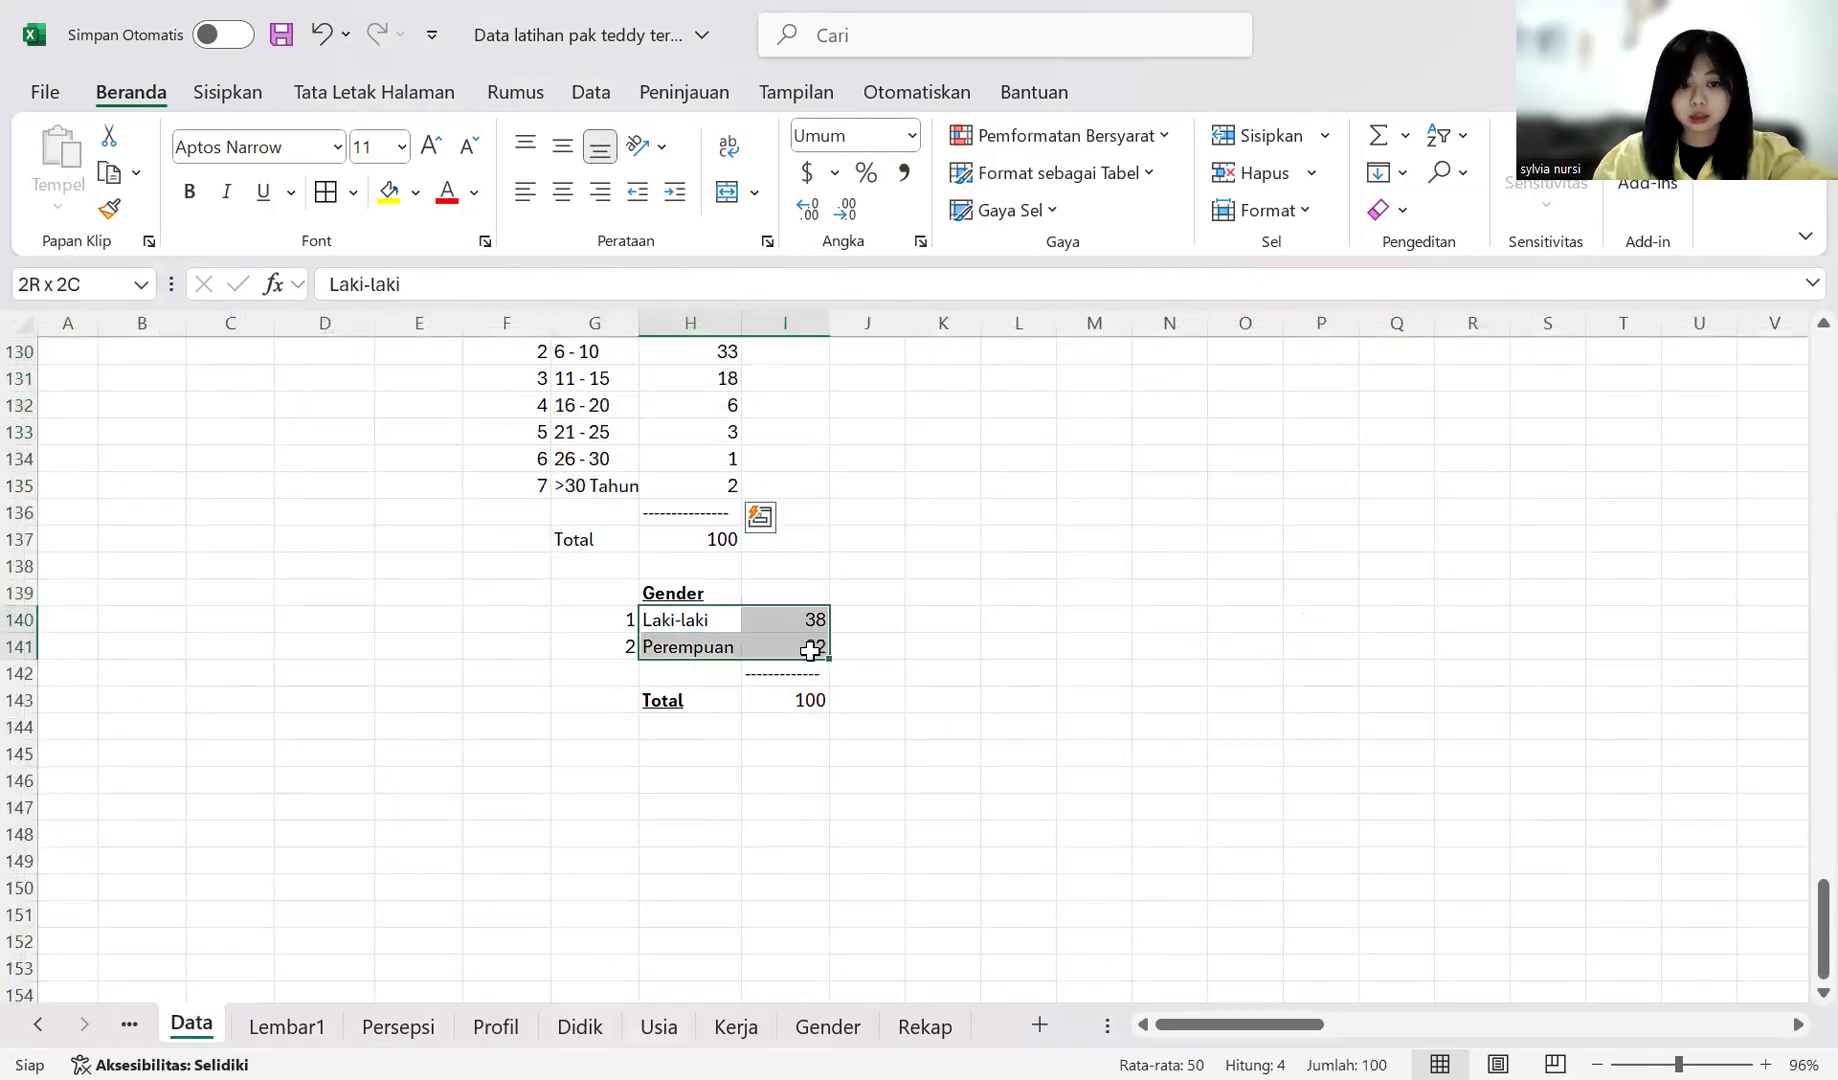
key(ctrl+c)
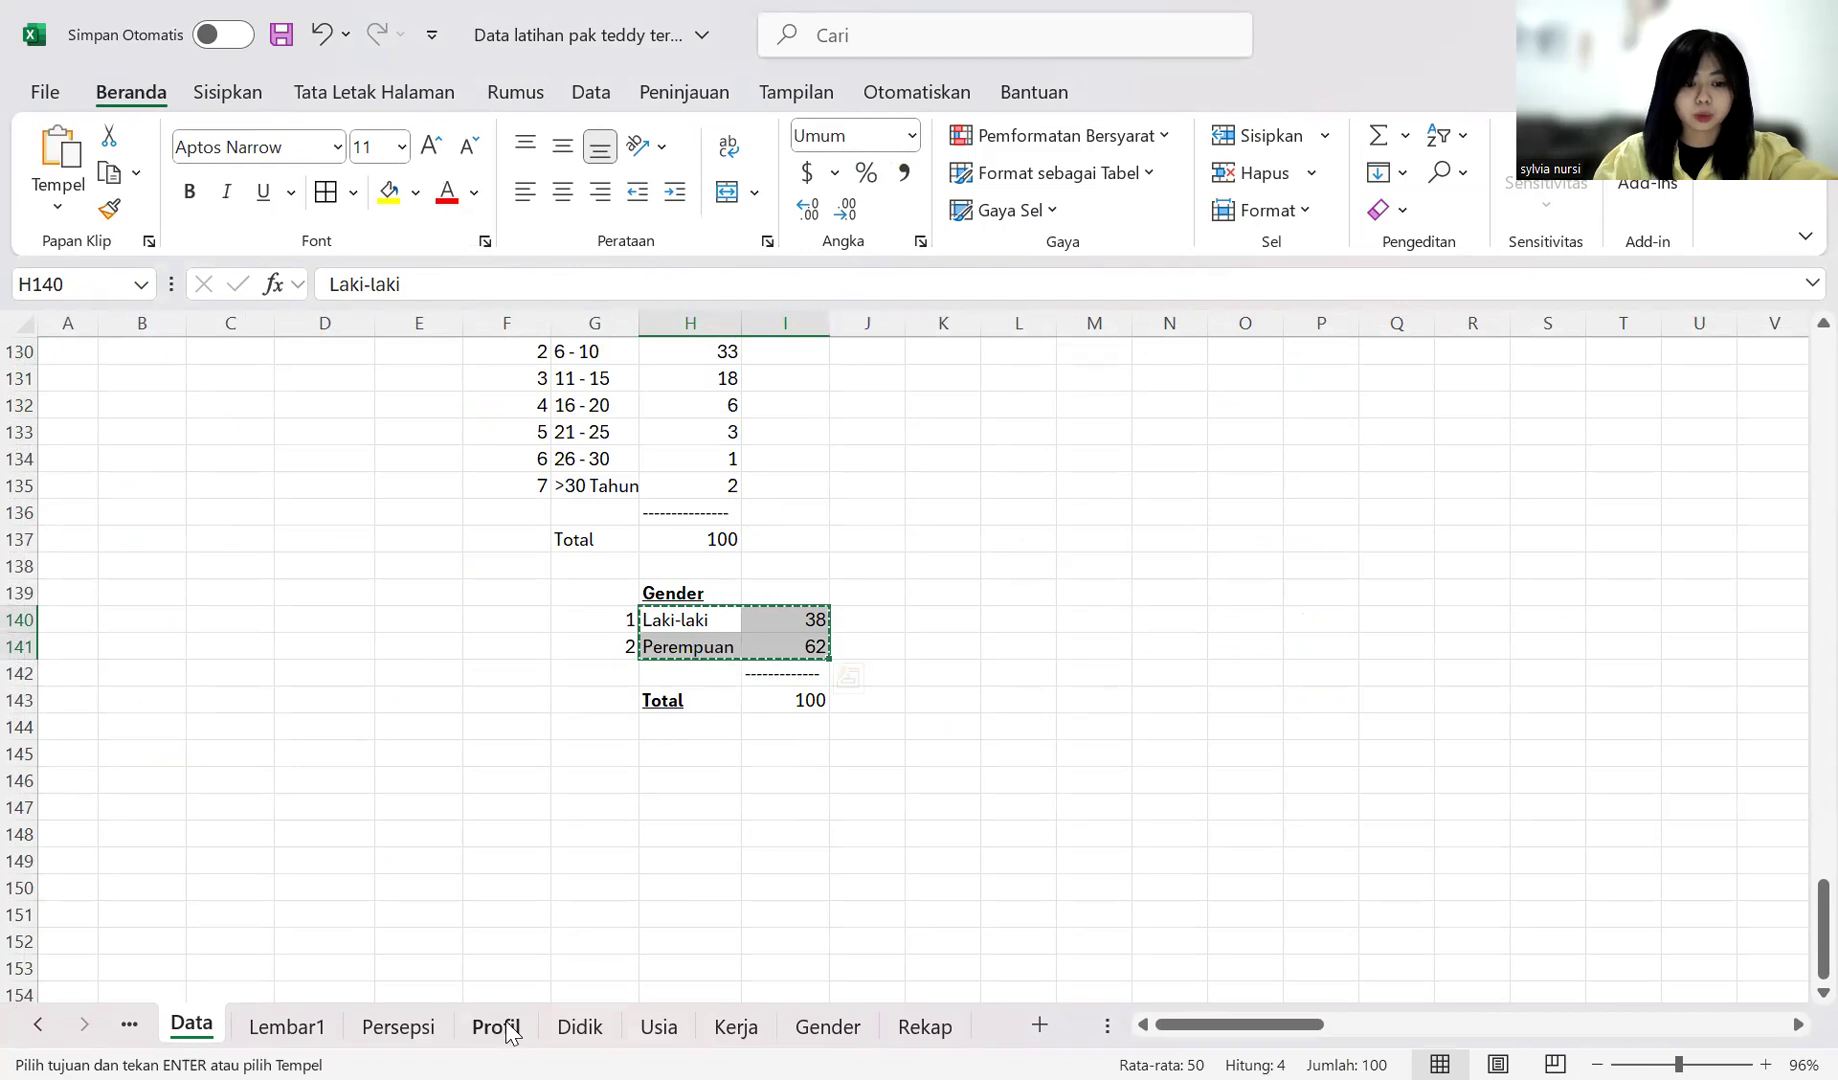
Step: Paste the copied gender data transposed at J75 on the Profil sheet, with centred and bordered cells
click(496, 1026)
click(532, 907)
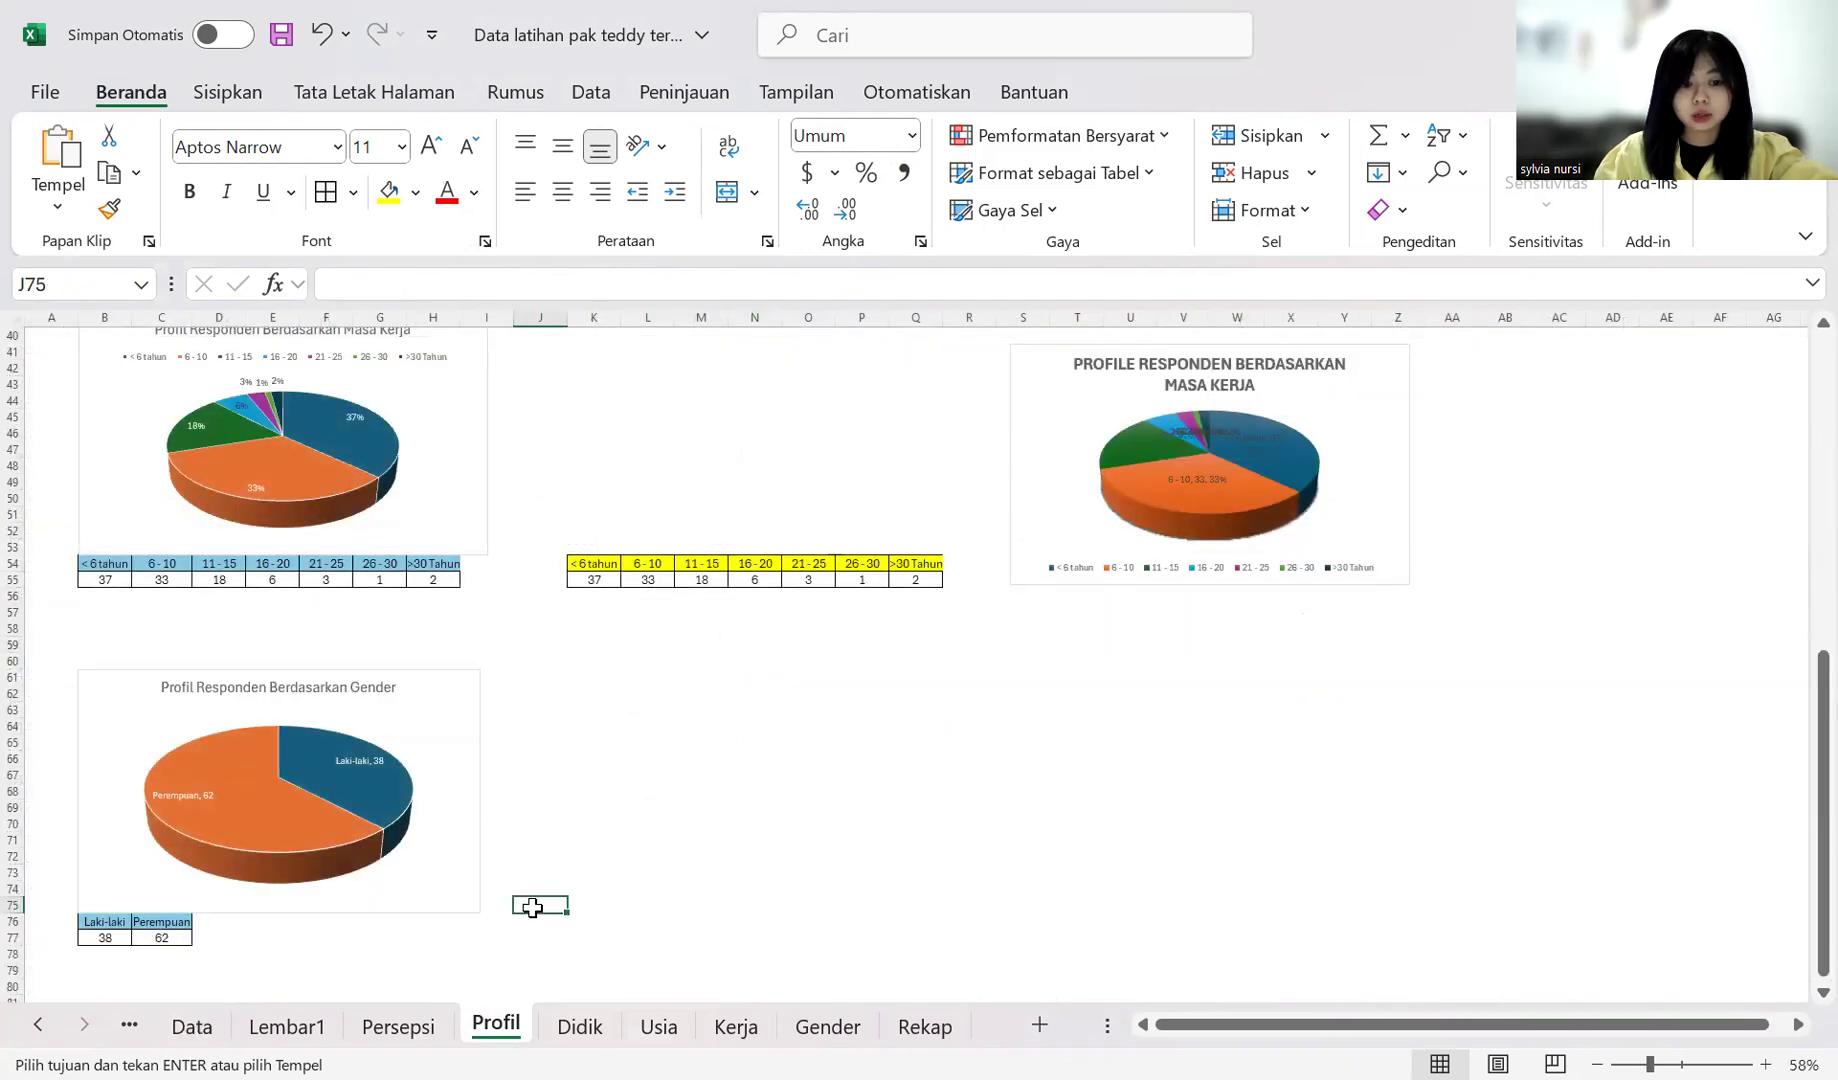
right_click(532, 907)
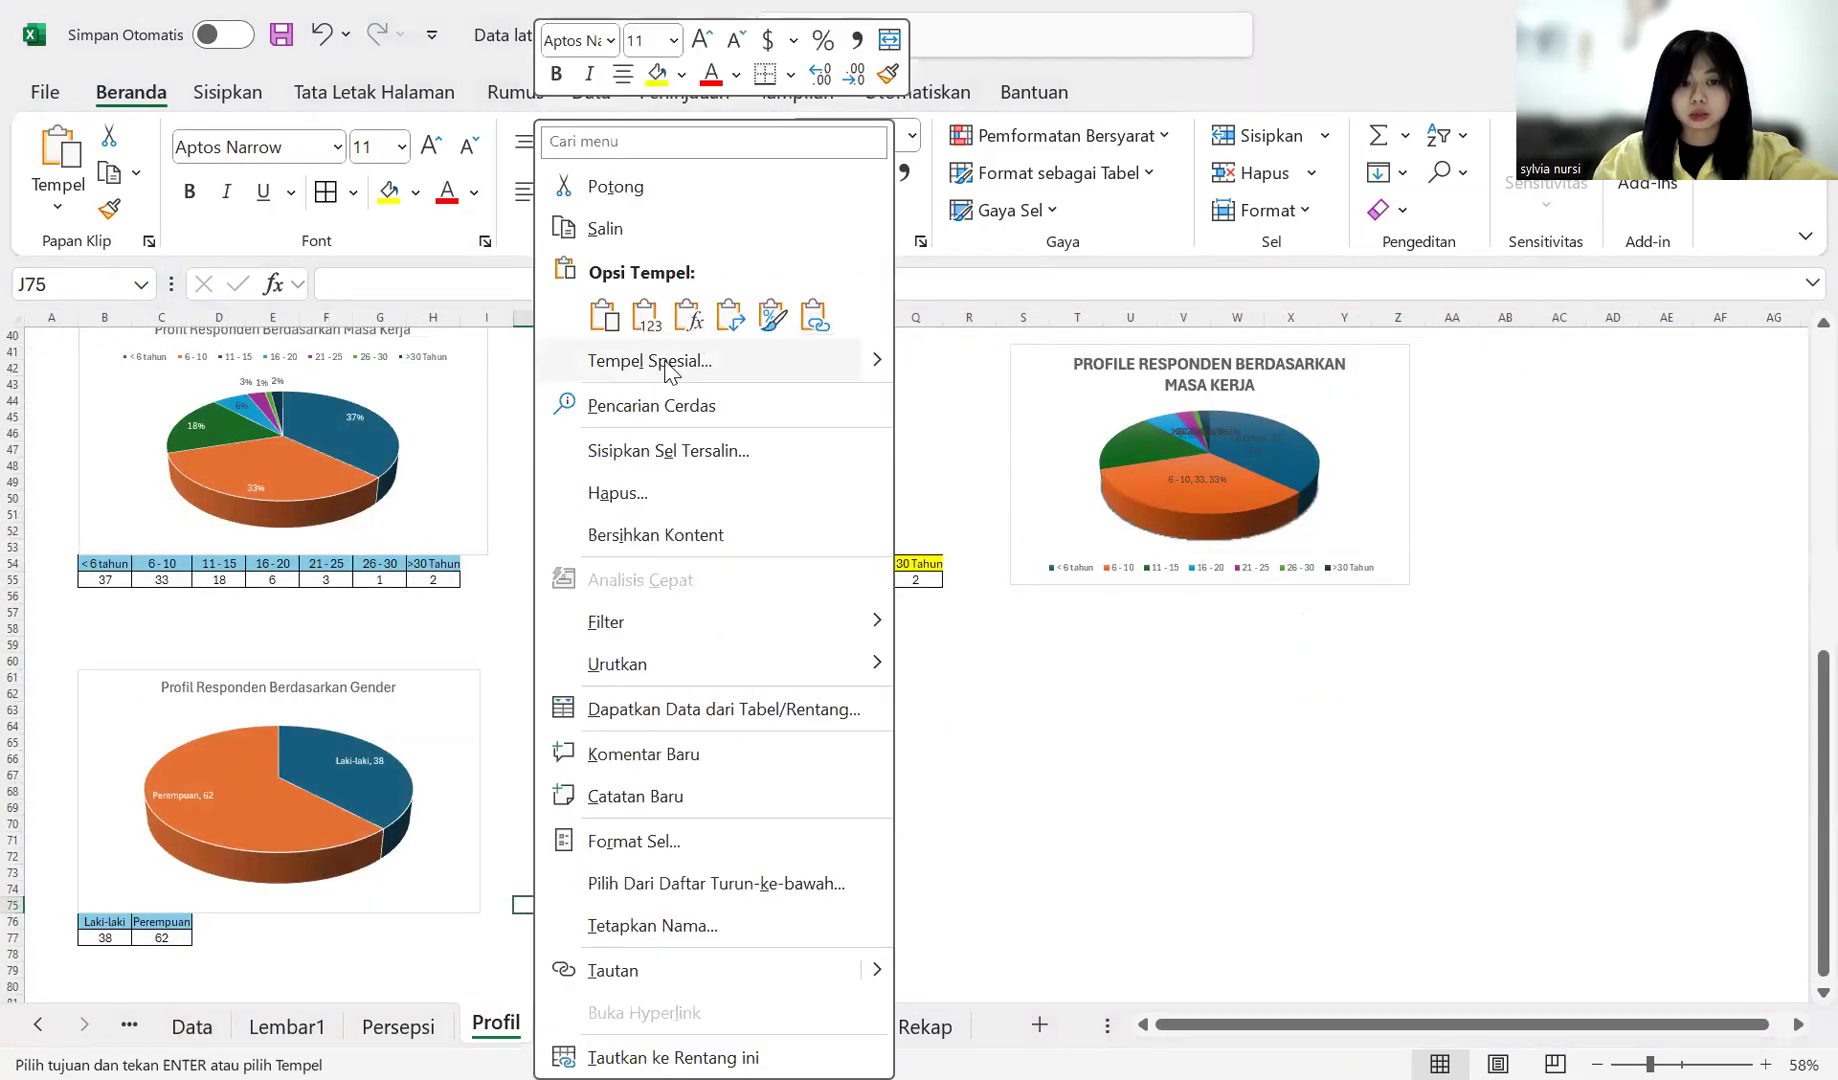
click(665, 362)
click(733, 562)
click(785, 605)
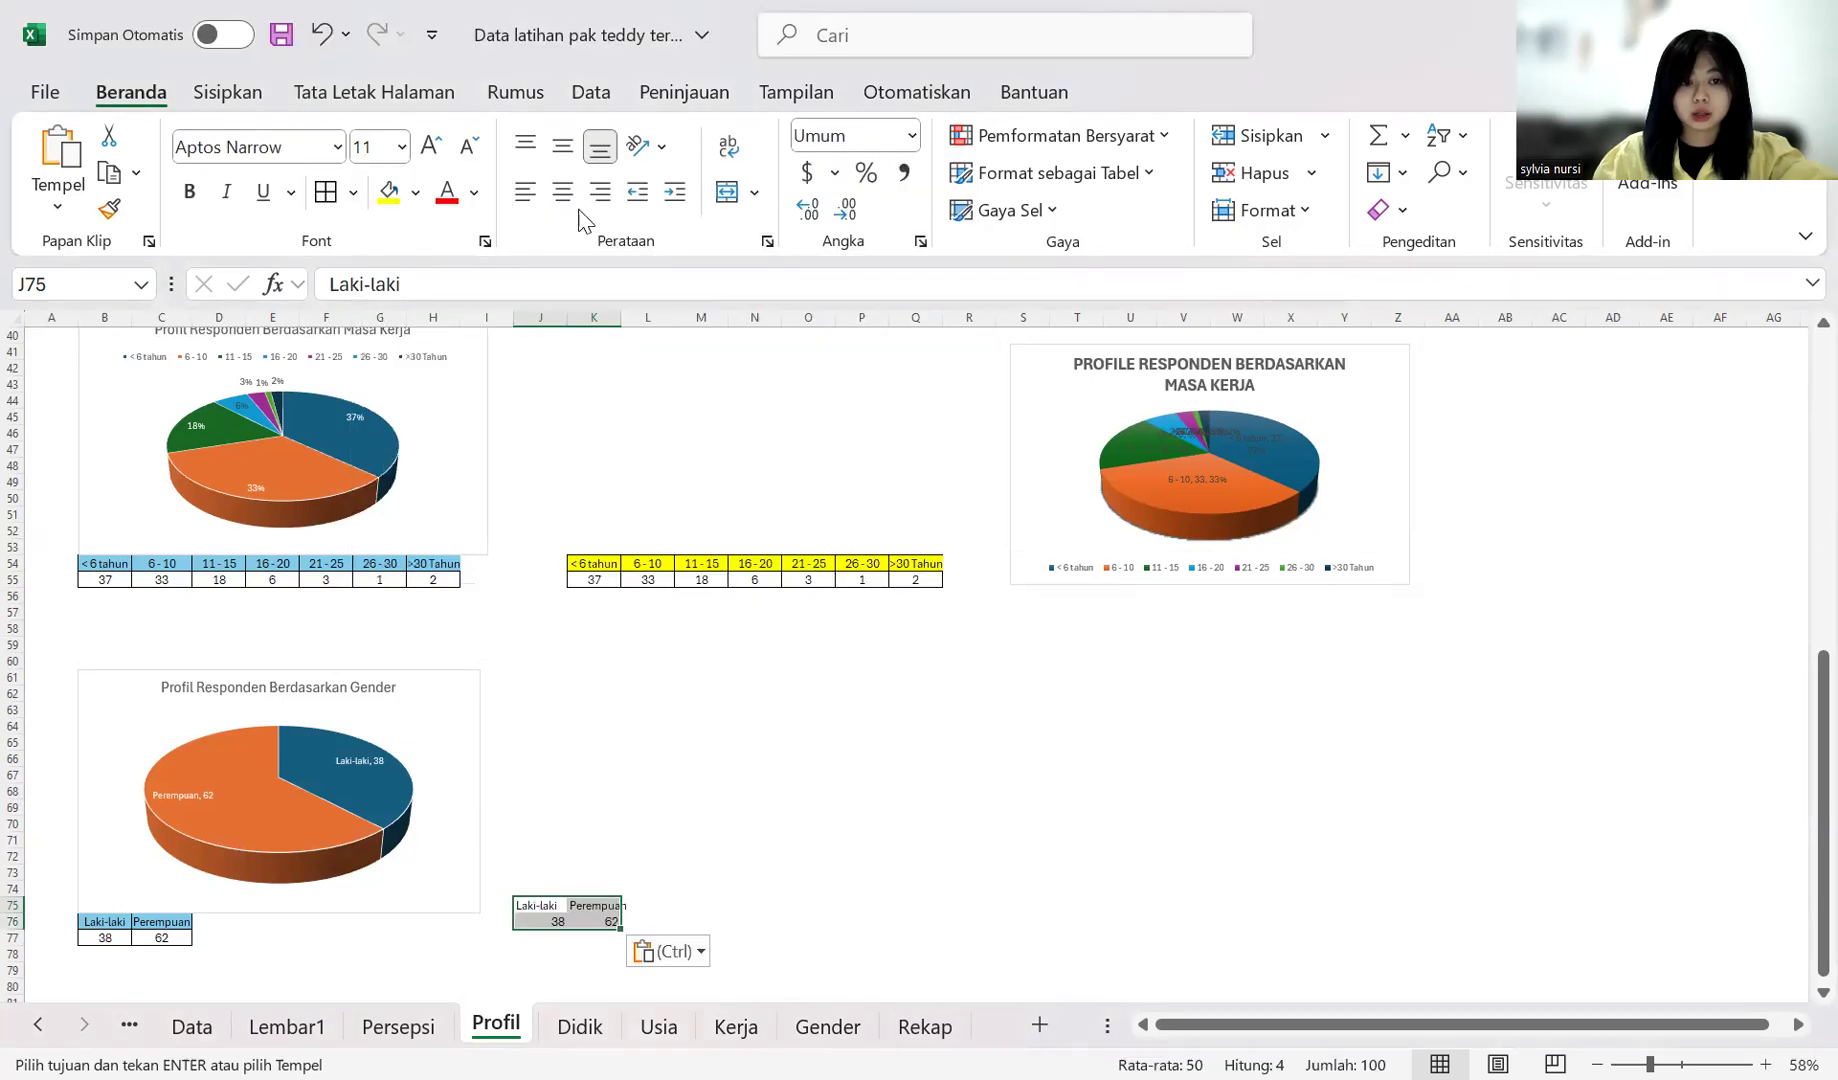
click(572, 193)
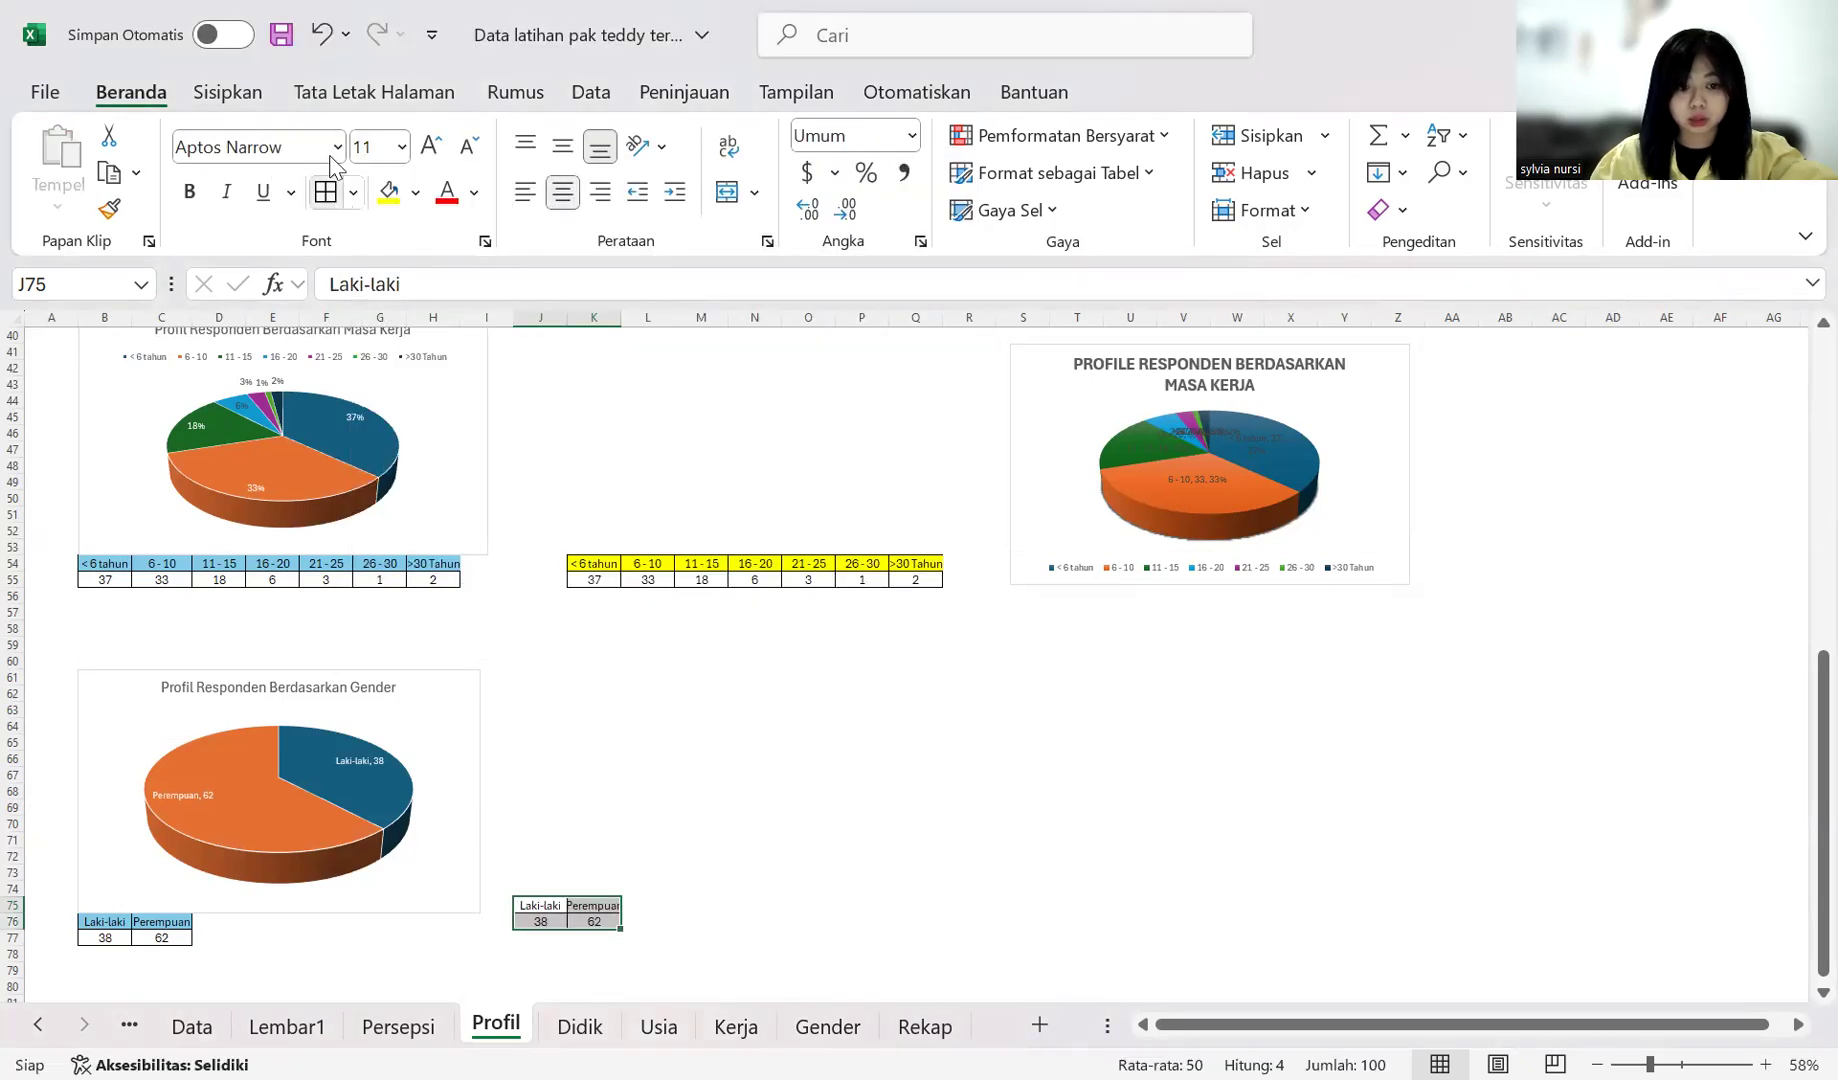
Step: Fill the gender header cells J75:K75 with yellow
drag(546, 900, 578, 898)
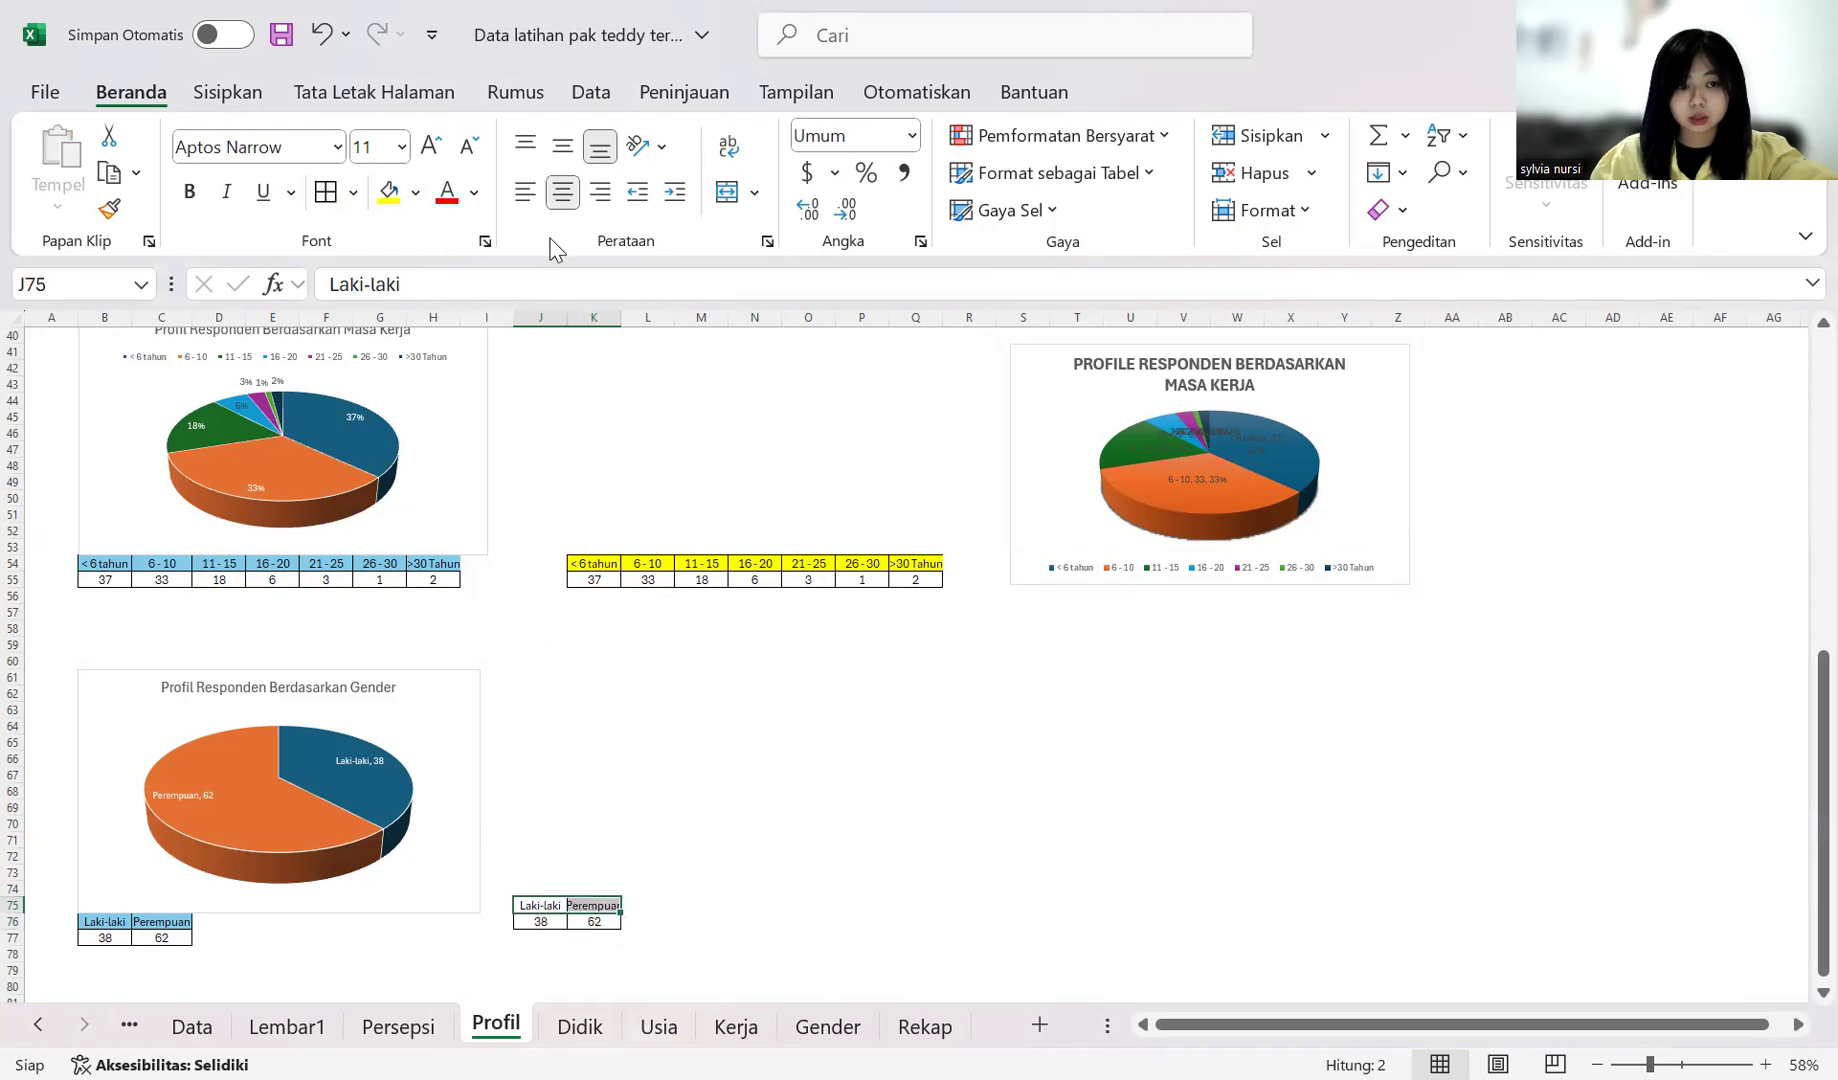
click(389, 191)
click(797, 860)
Step: Insert a 3-D pie chart from J75:K76 and place it beside the gender table, starting near column M, row 63
drag(540, 905, 594, 921)
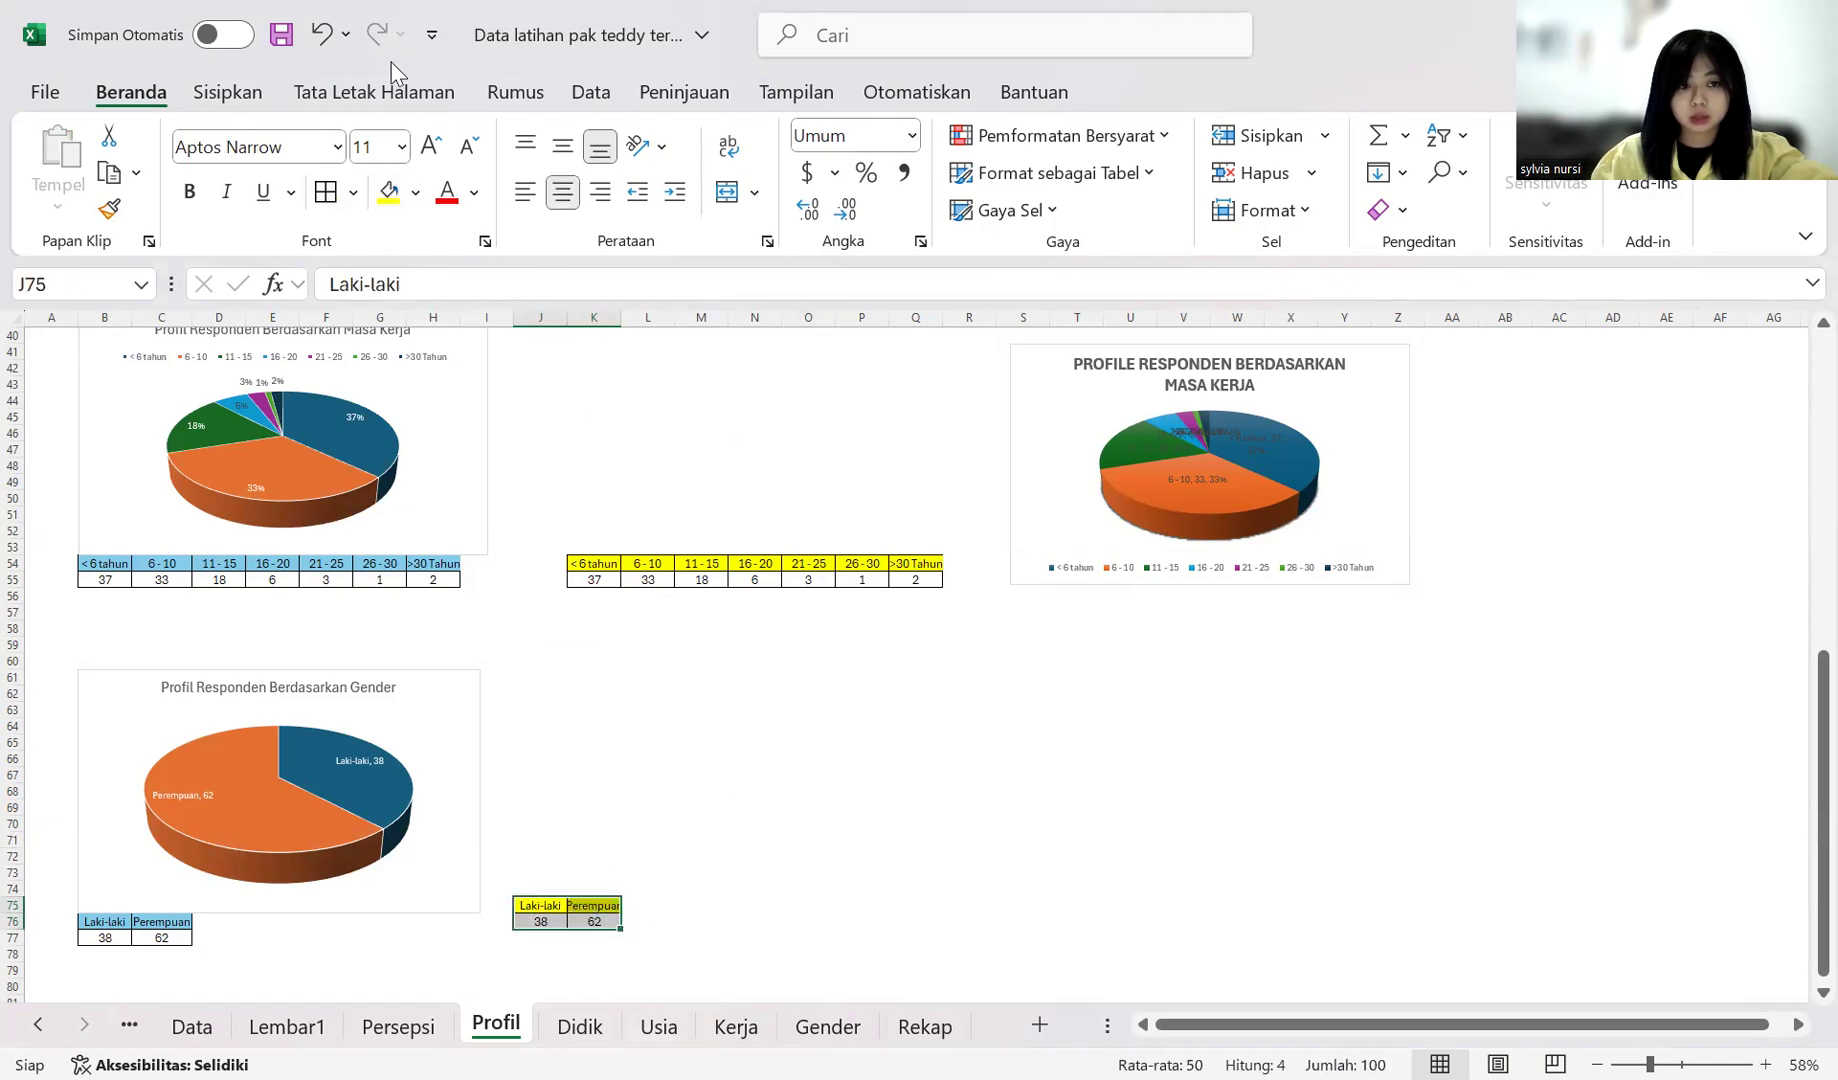
click(228, 92)
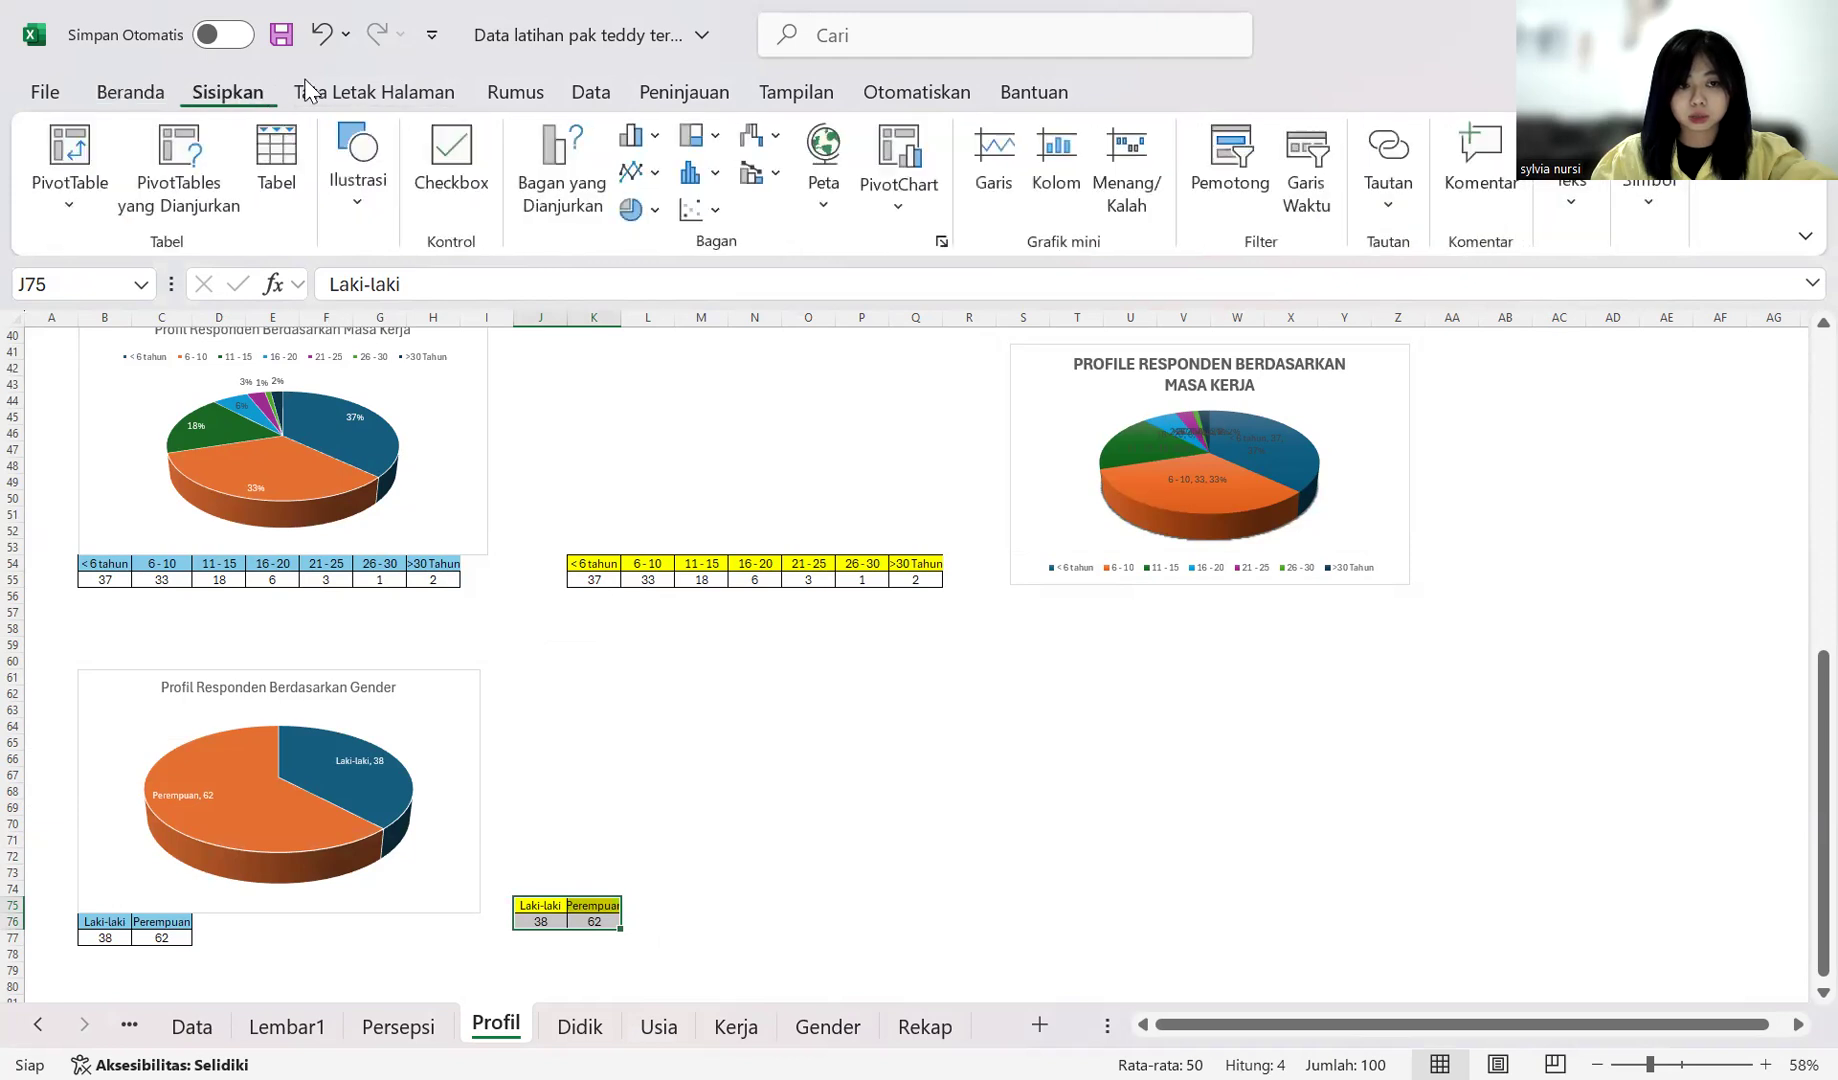
click(640, 210)
click(658, 452)
drag(981, 579, 983, 730)
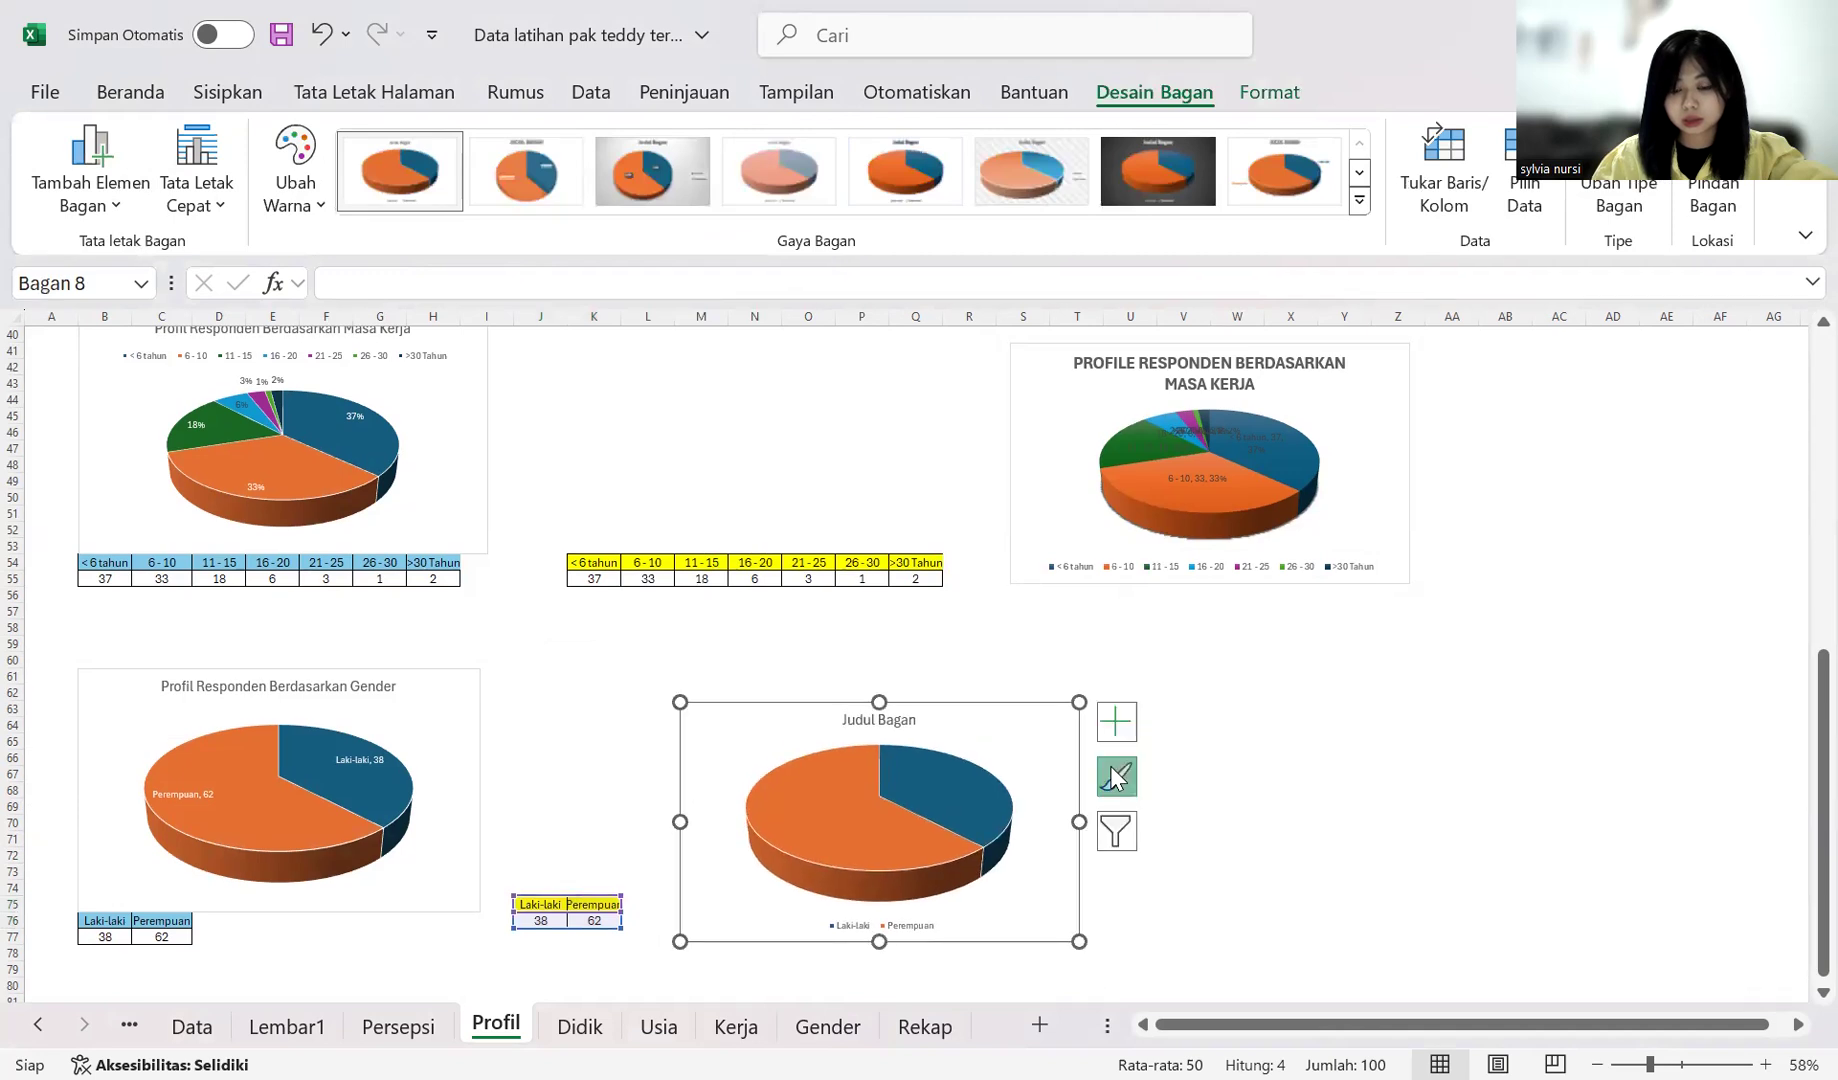
Step: Give the gender pie chart the third chart style, with a grey background and dark percentage labels
click(1116, 776)
click(1315, 975)
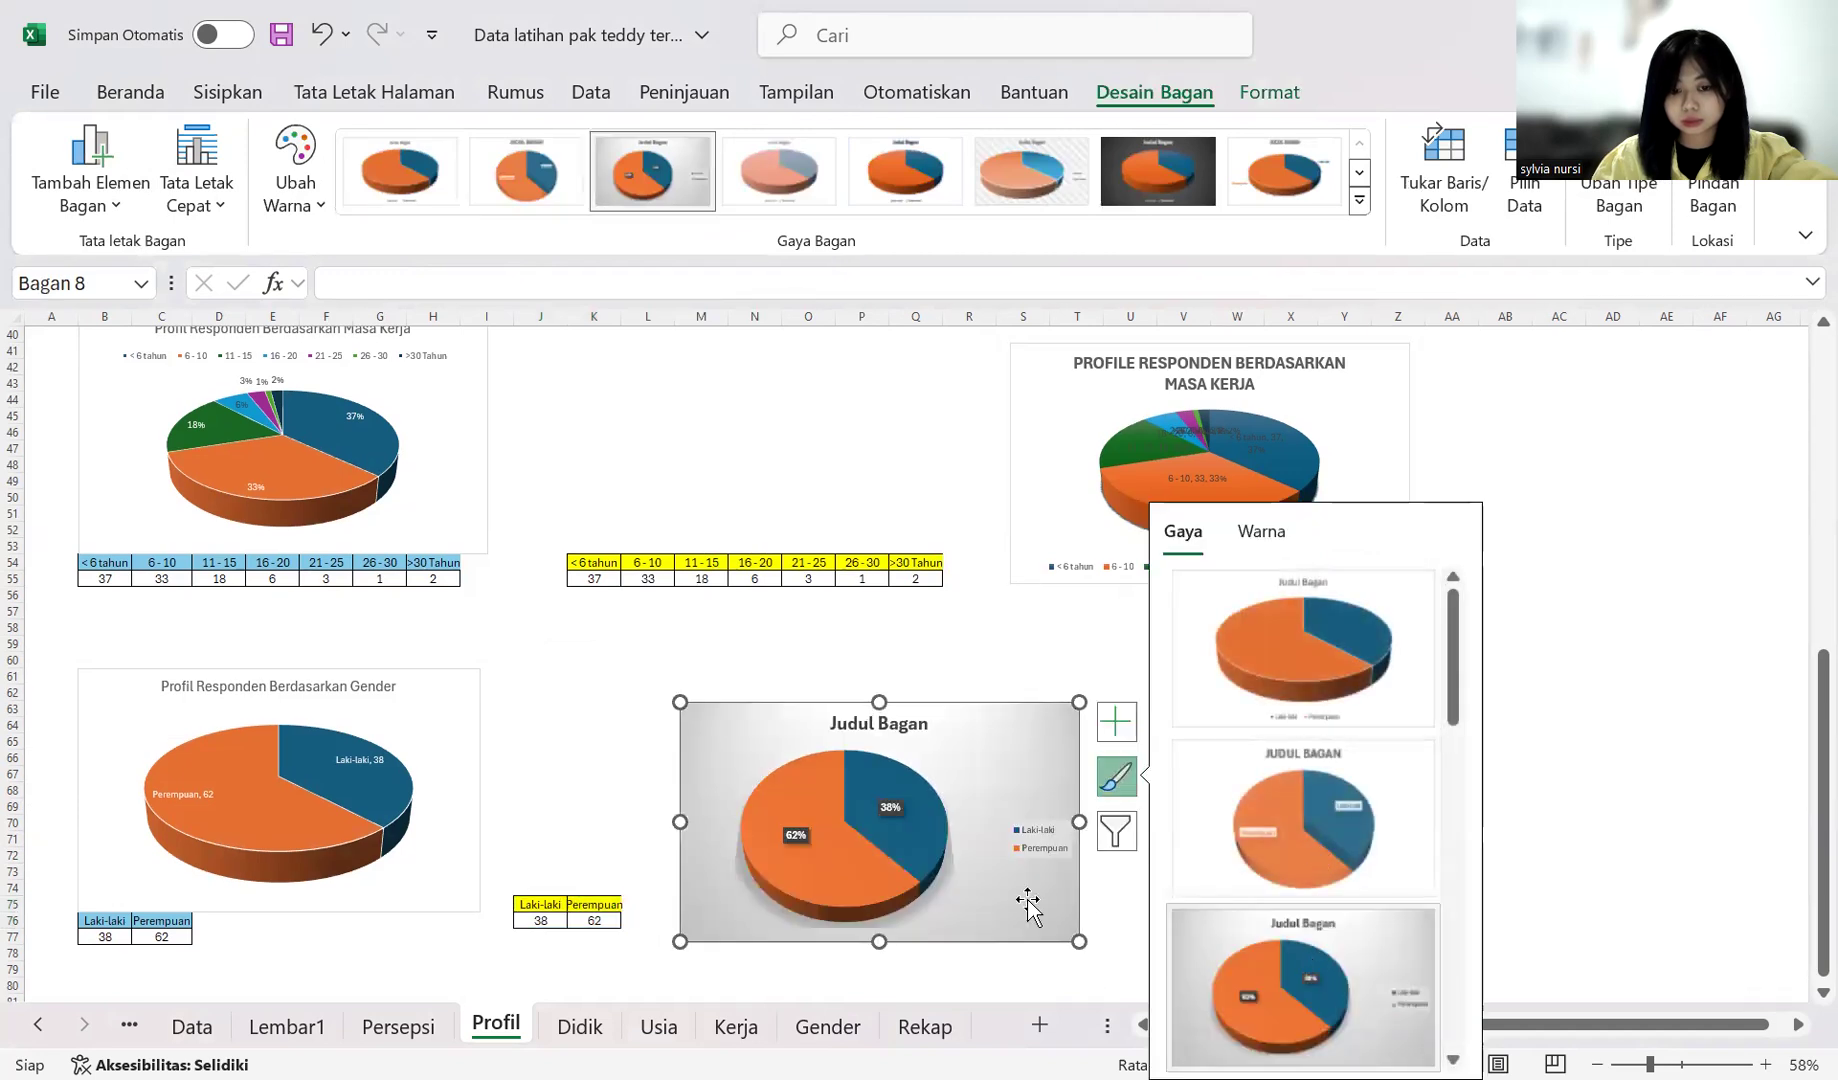
Step: Title the gender pie chart "PROFILE RESPONDEN BERDASARKAN GENDER"
click(1127, 905)
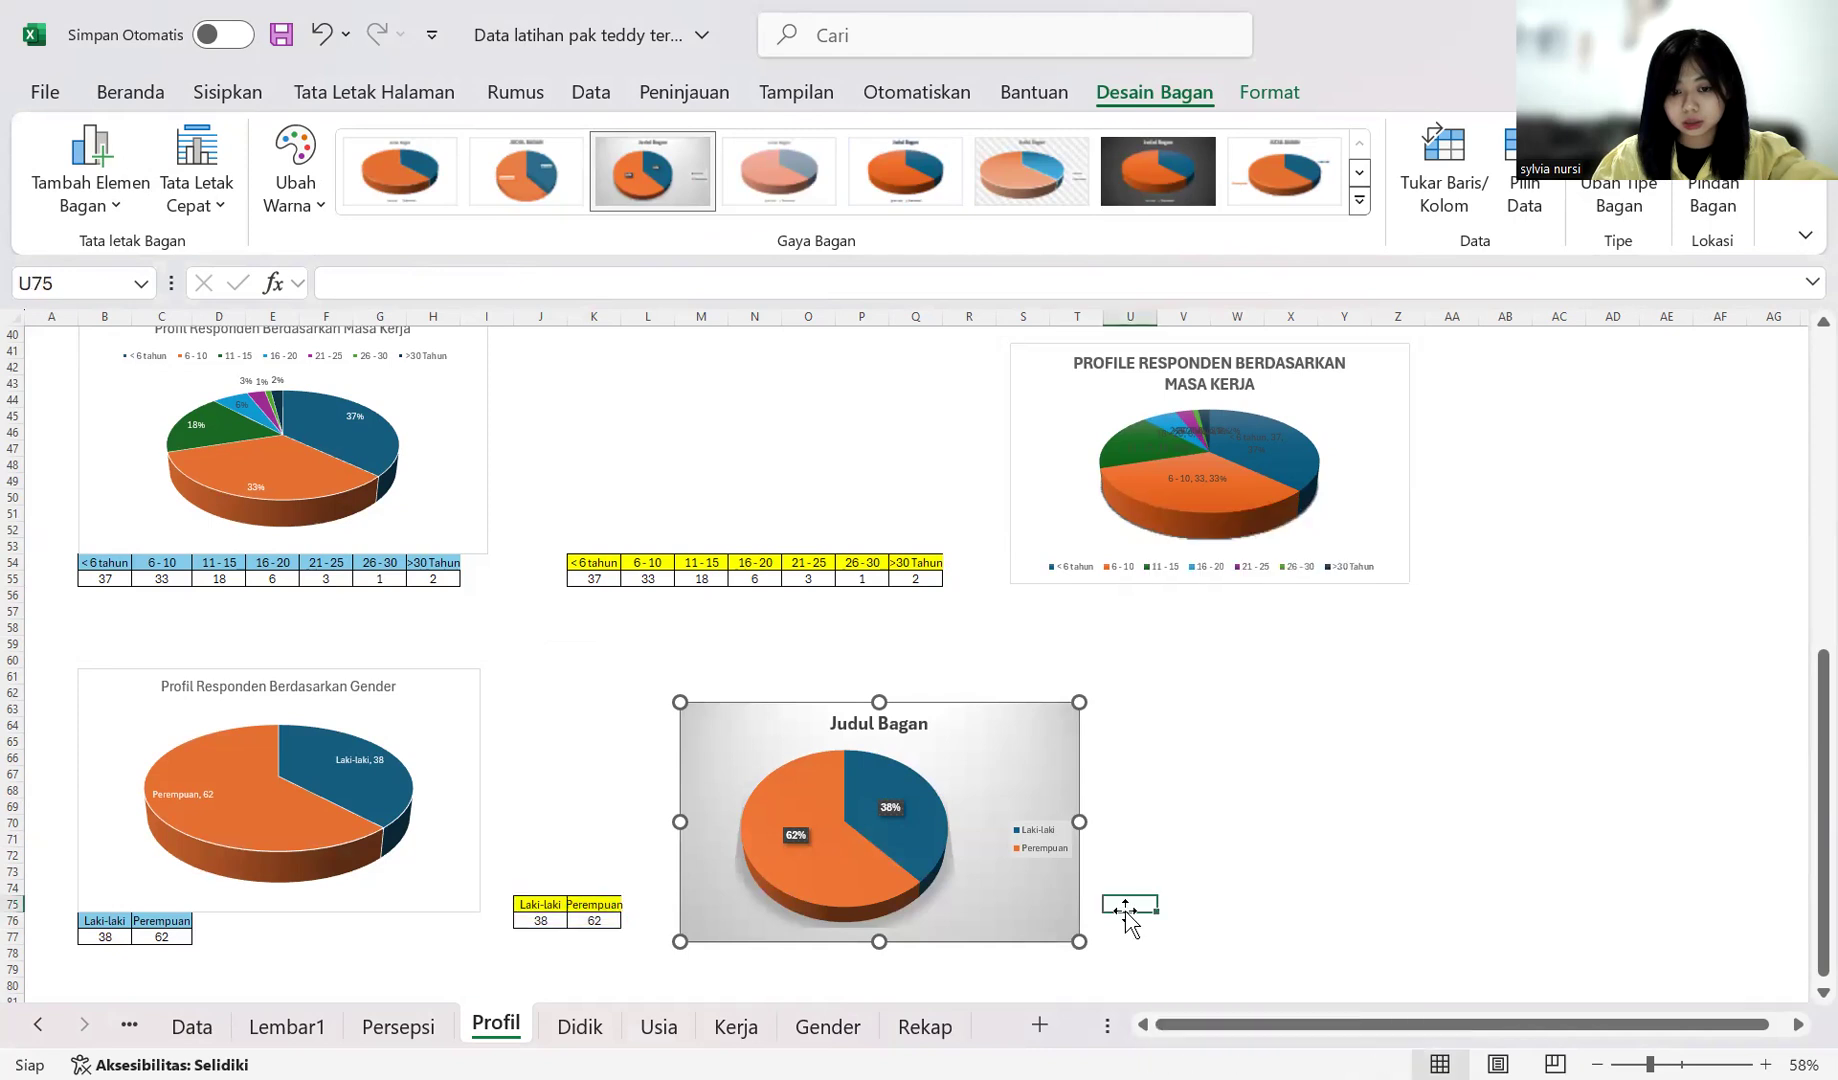
click(926, 724)
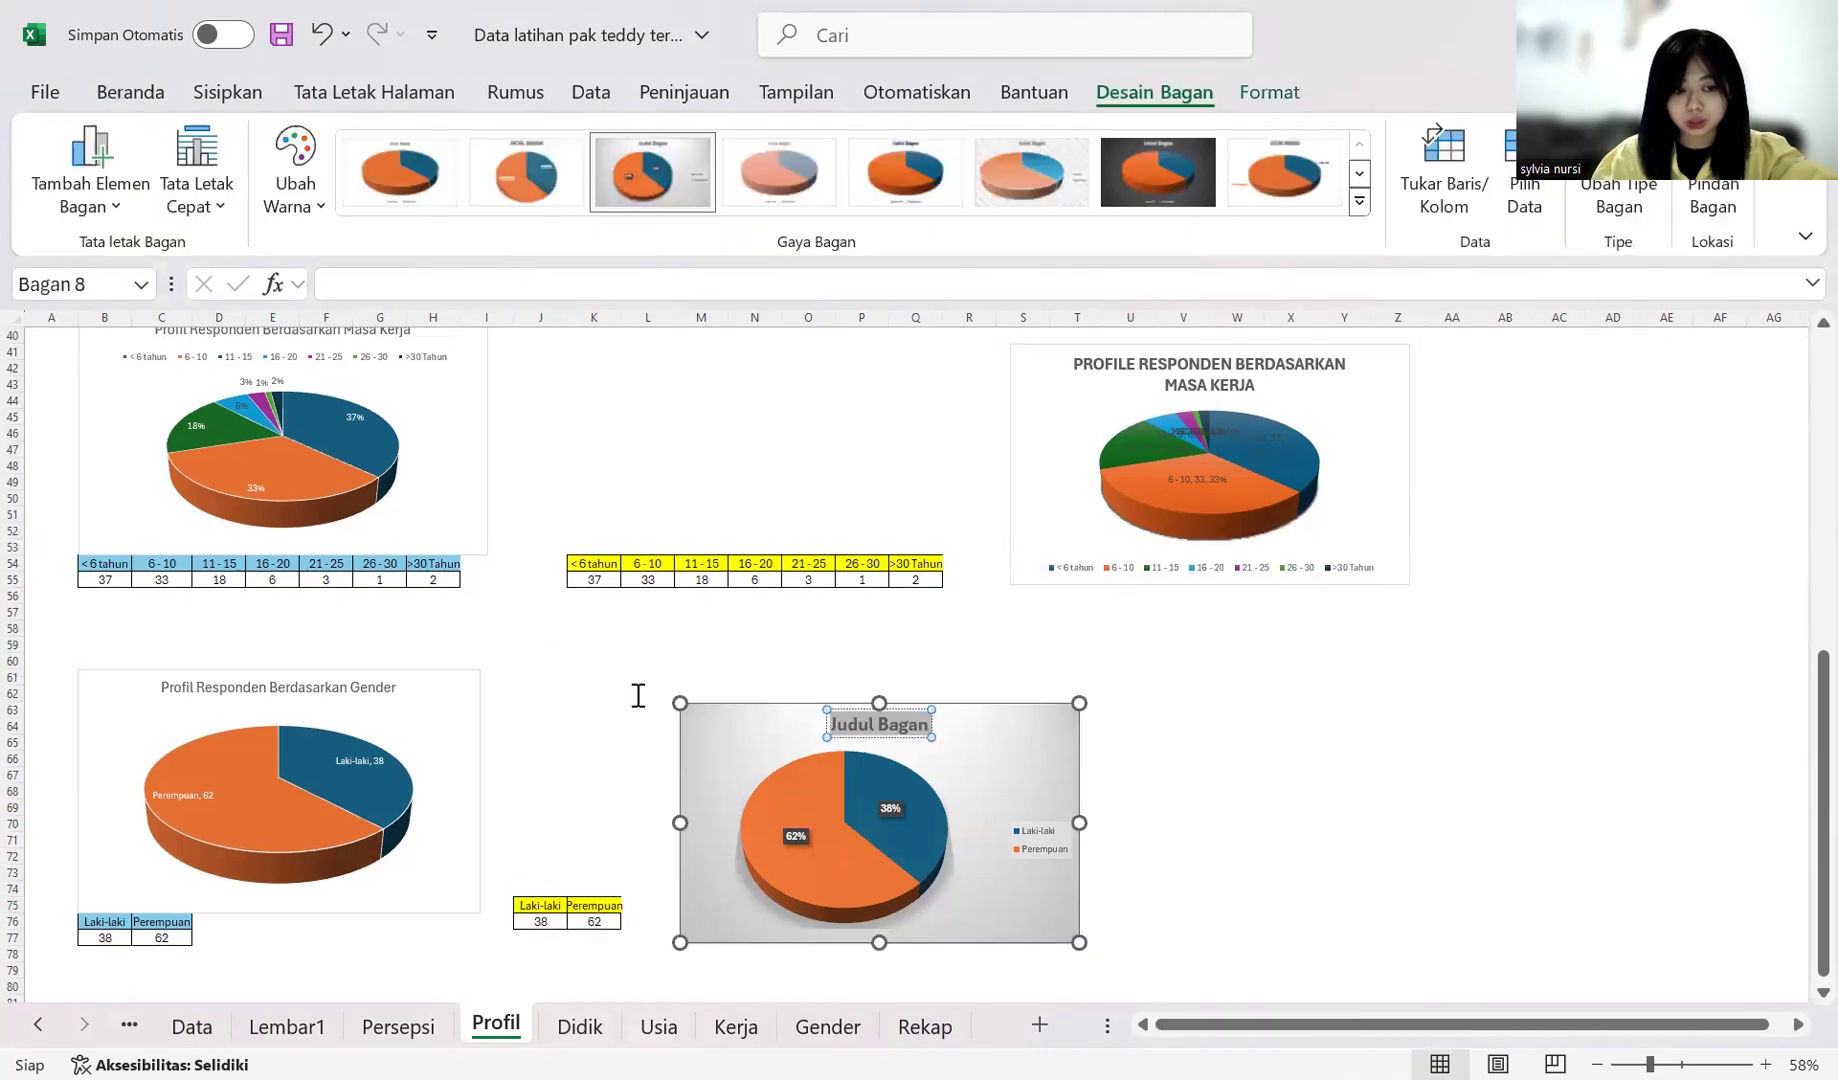
text(PROFI)
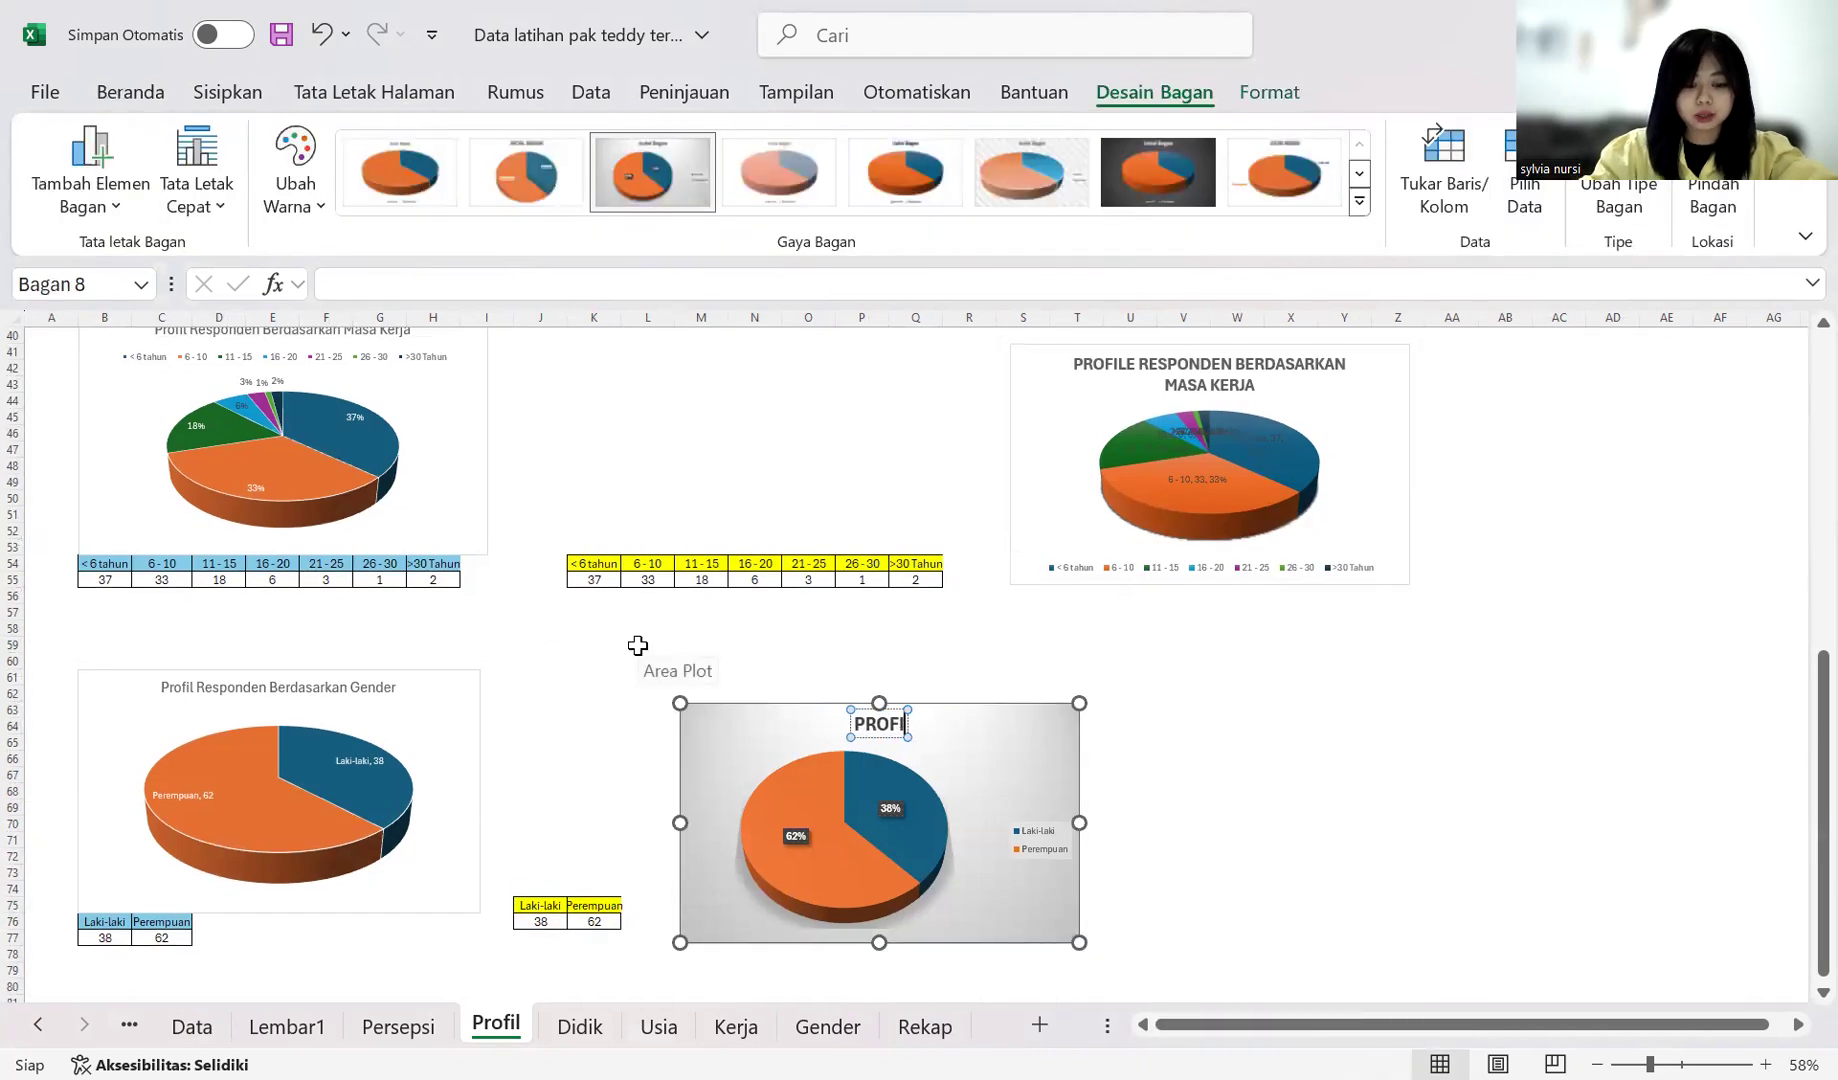
text(LE RESPO)
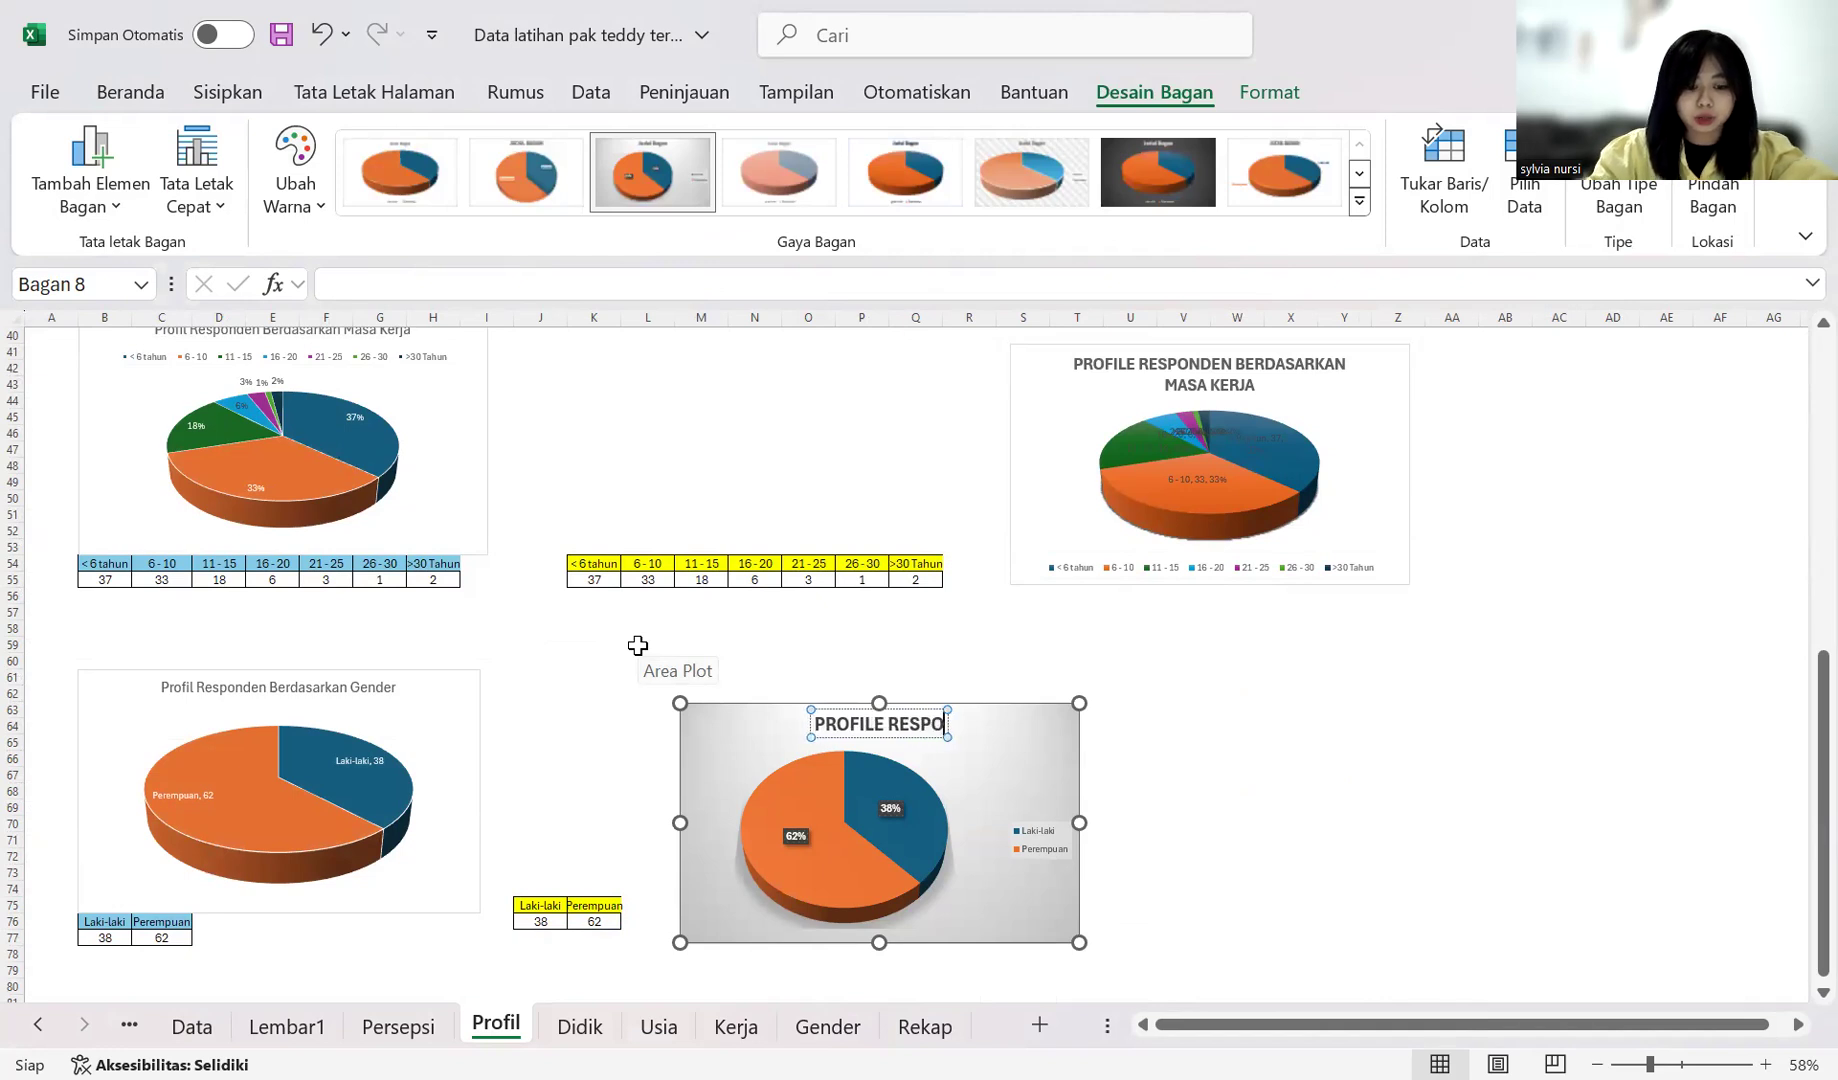
text(NDEN BERD)
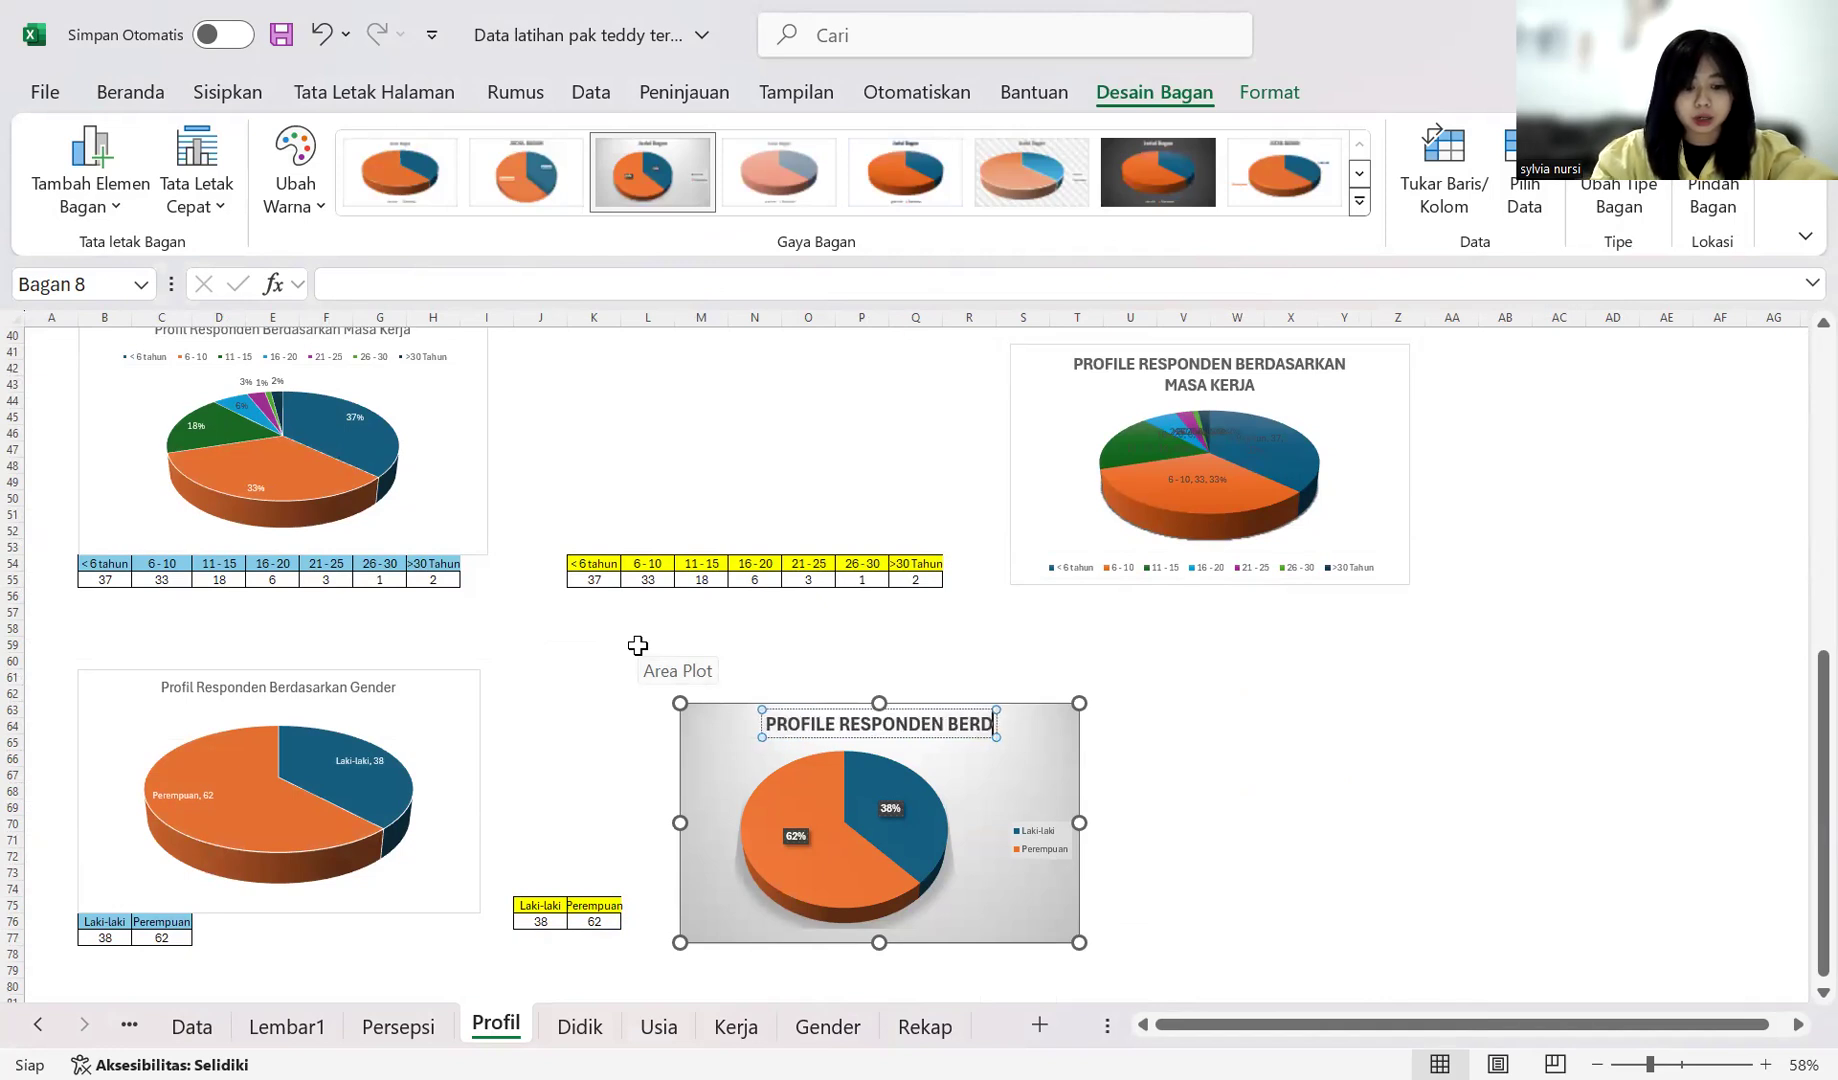
text(ASARKAN GENDER)
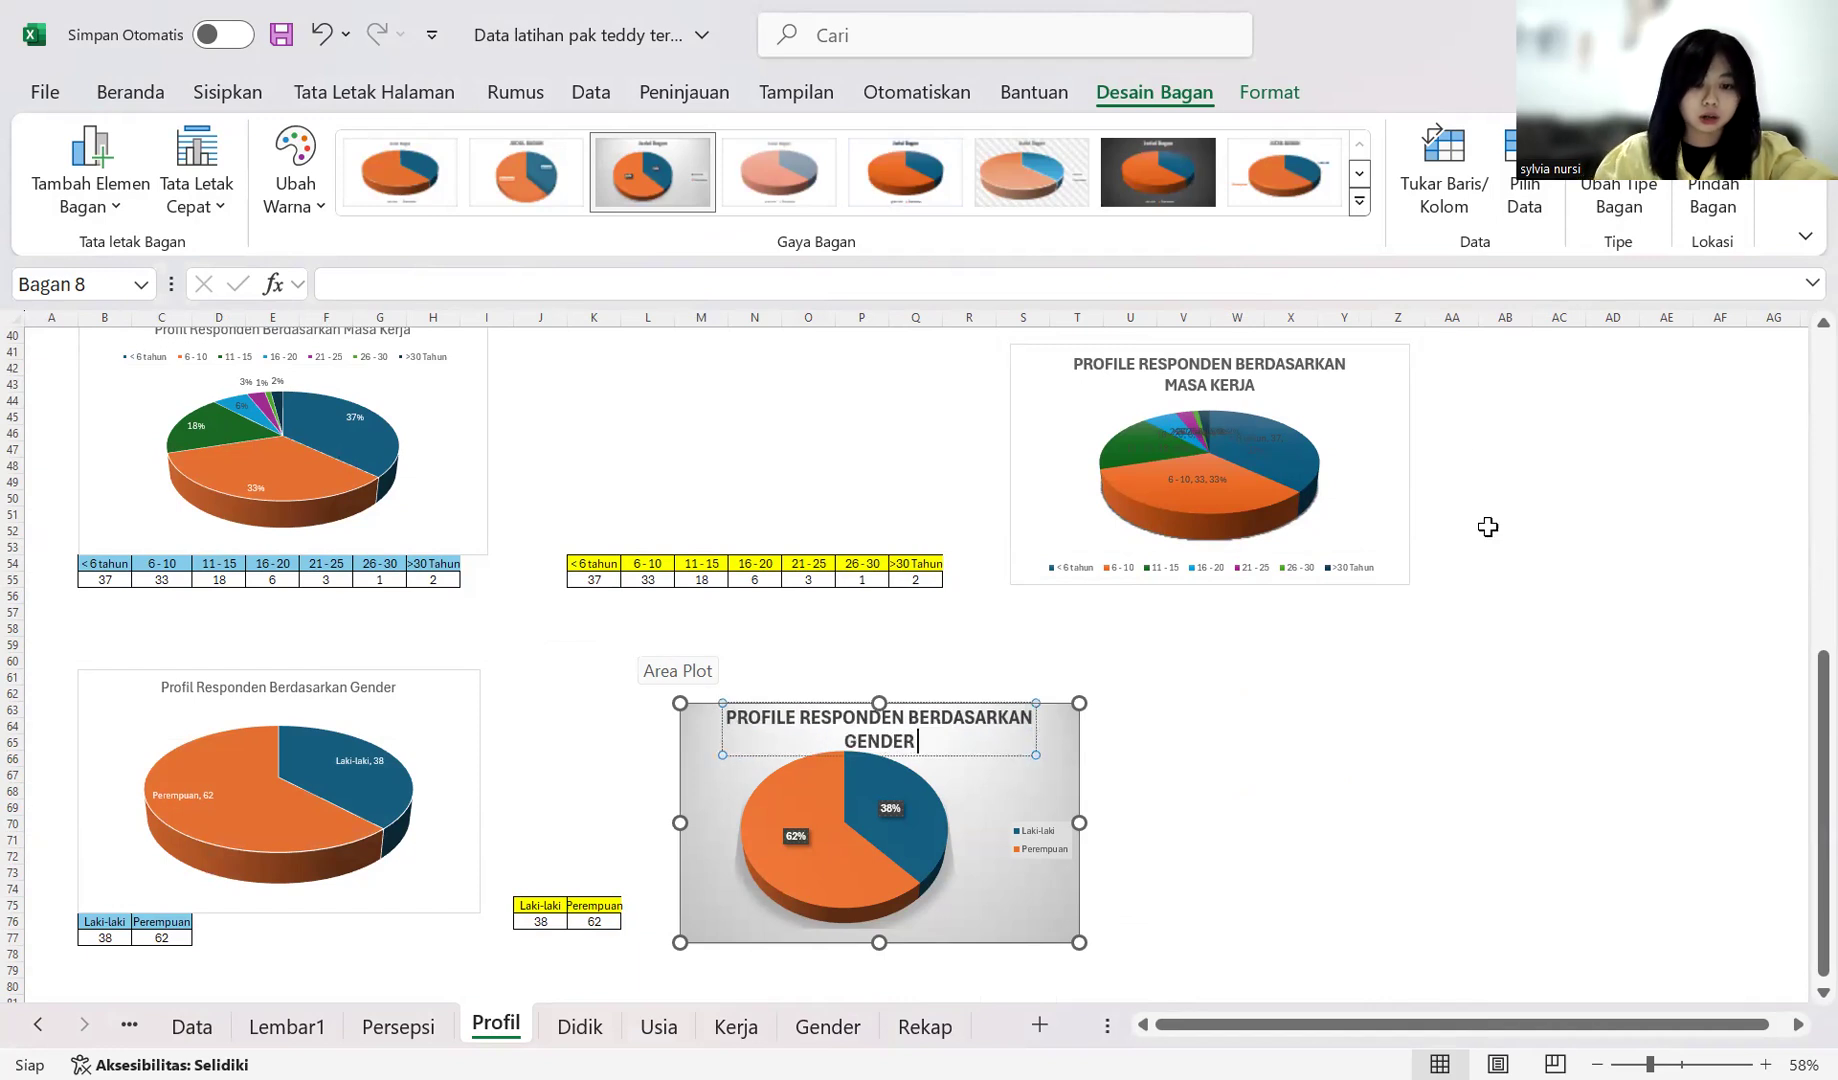
click(1322, 762)
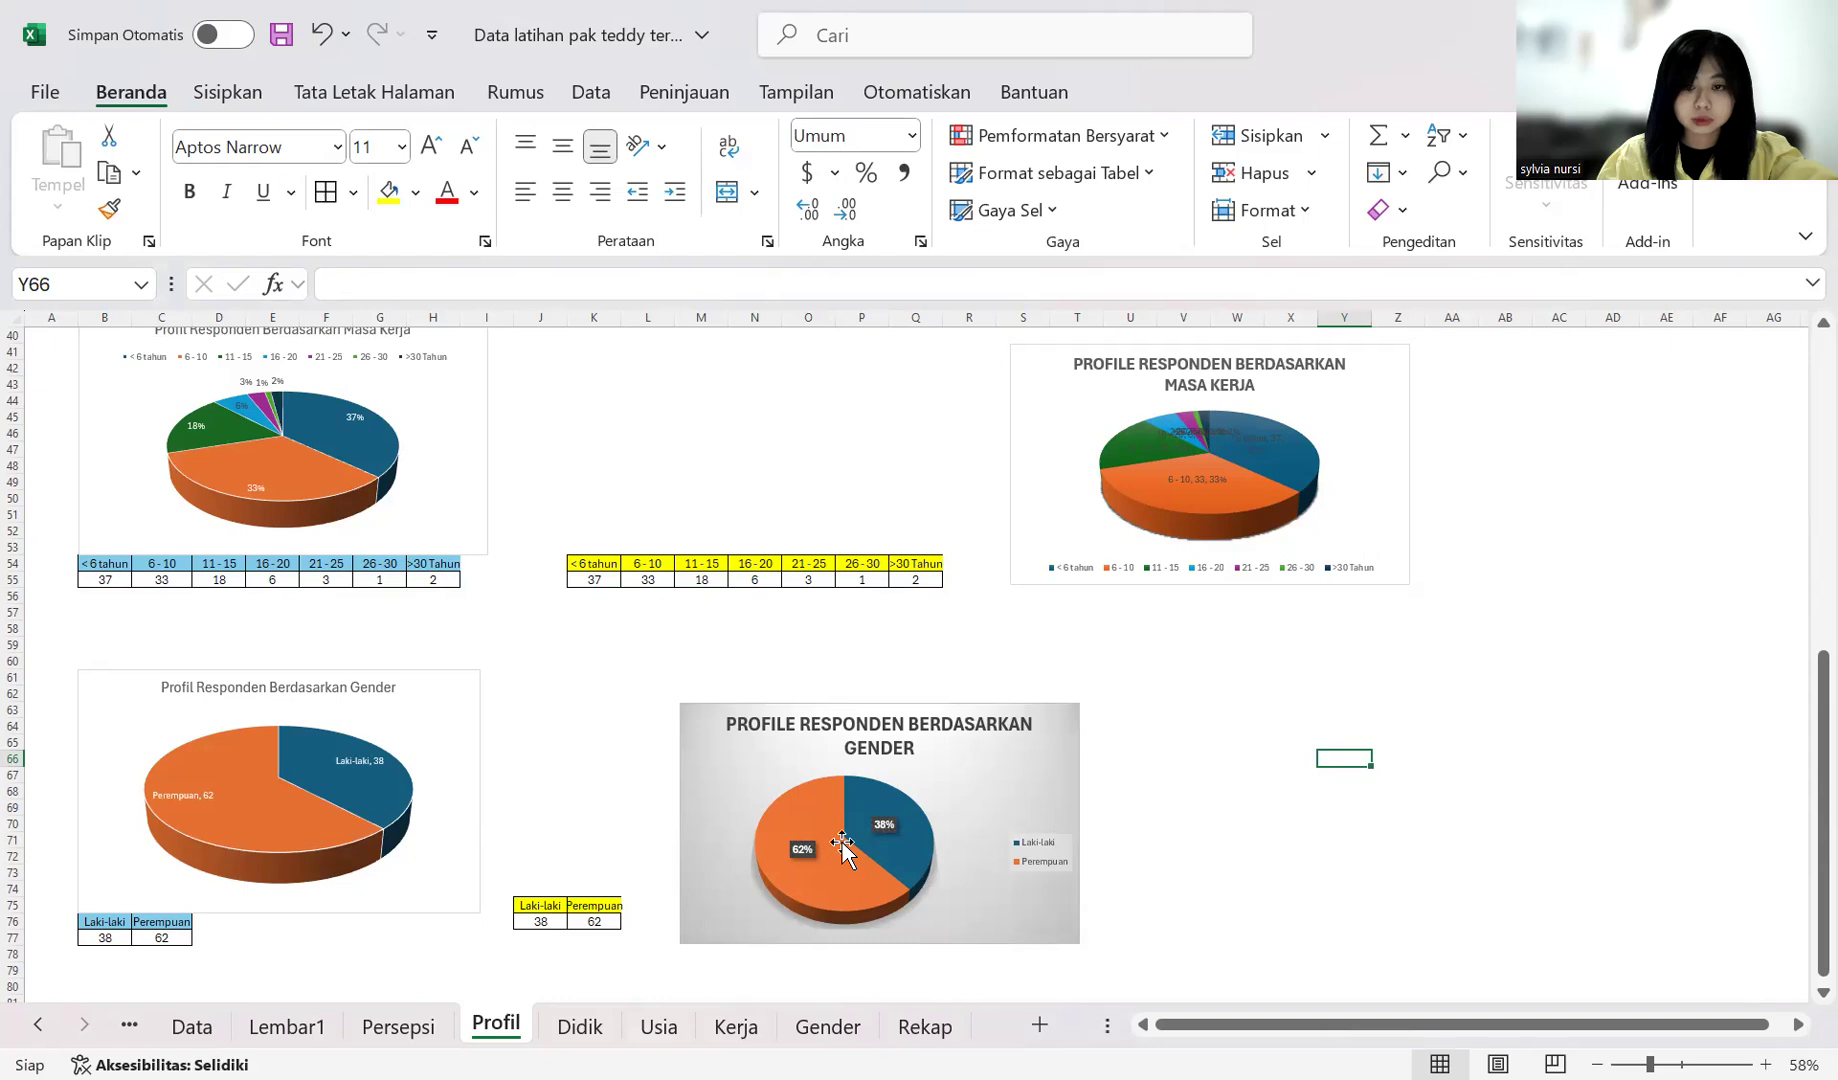
click(1292, 786)
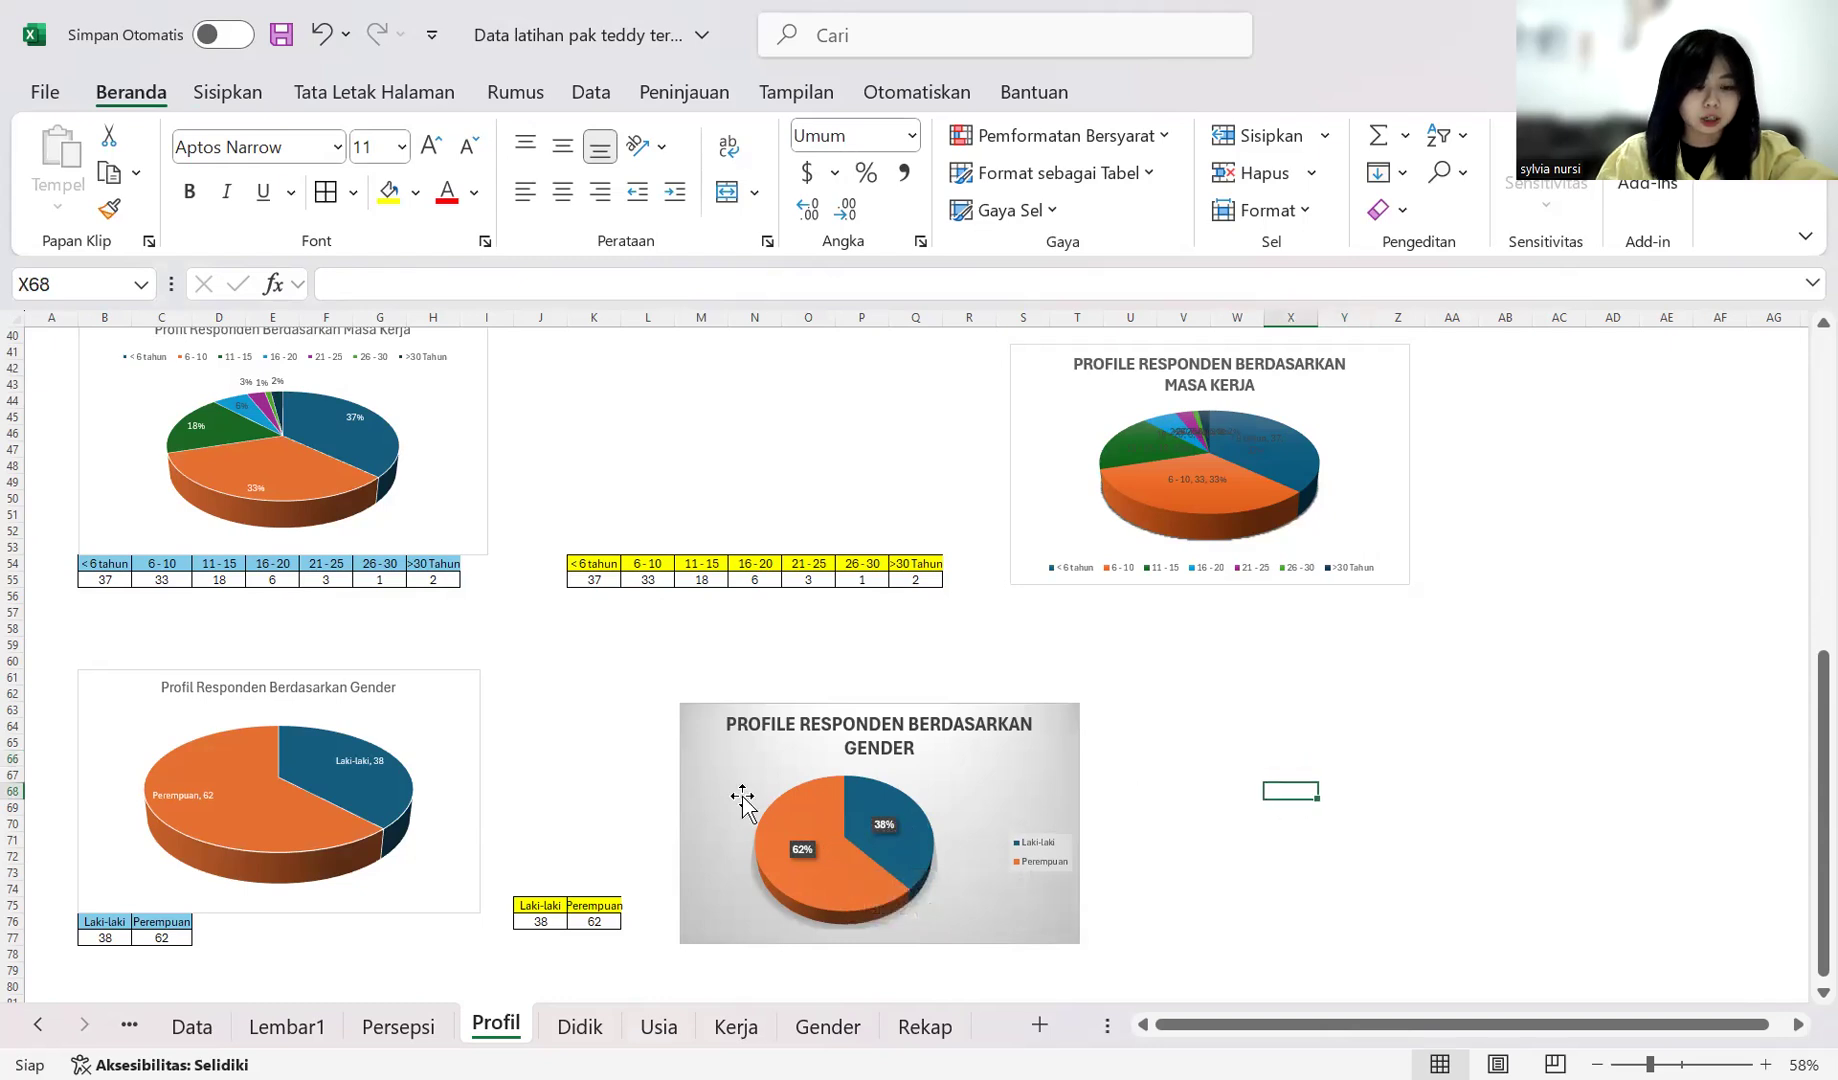
Step: Look over the charts on the Profil sheet, and go through the respondent perception tables on the Persepsi sheet
scroll(745, 800, down, 2)
mouse_move(926, 765)
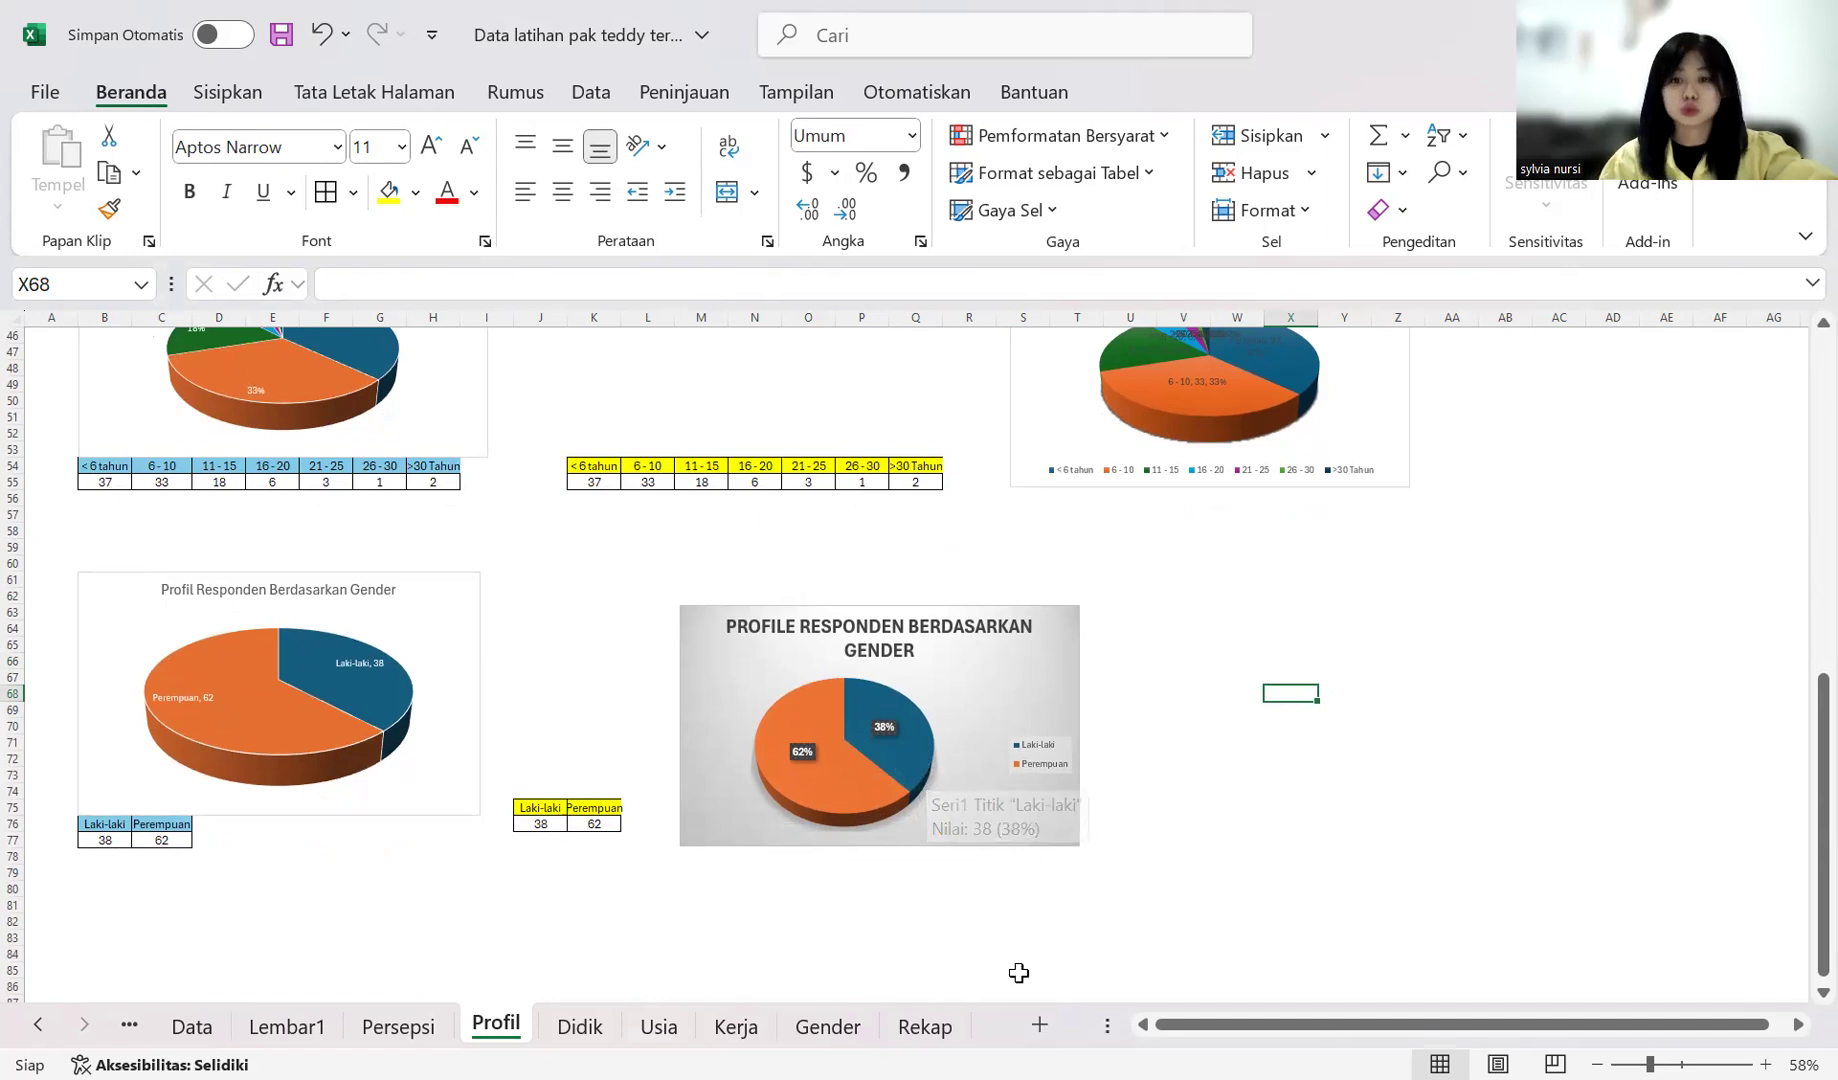
scroll(1032, 569, up, 11)
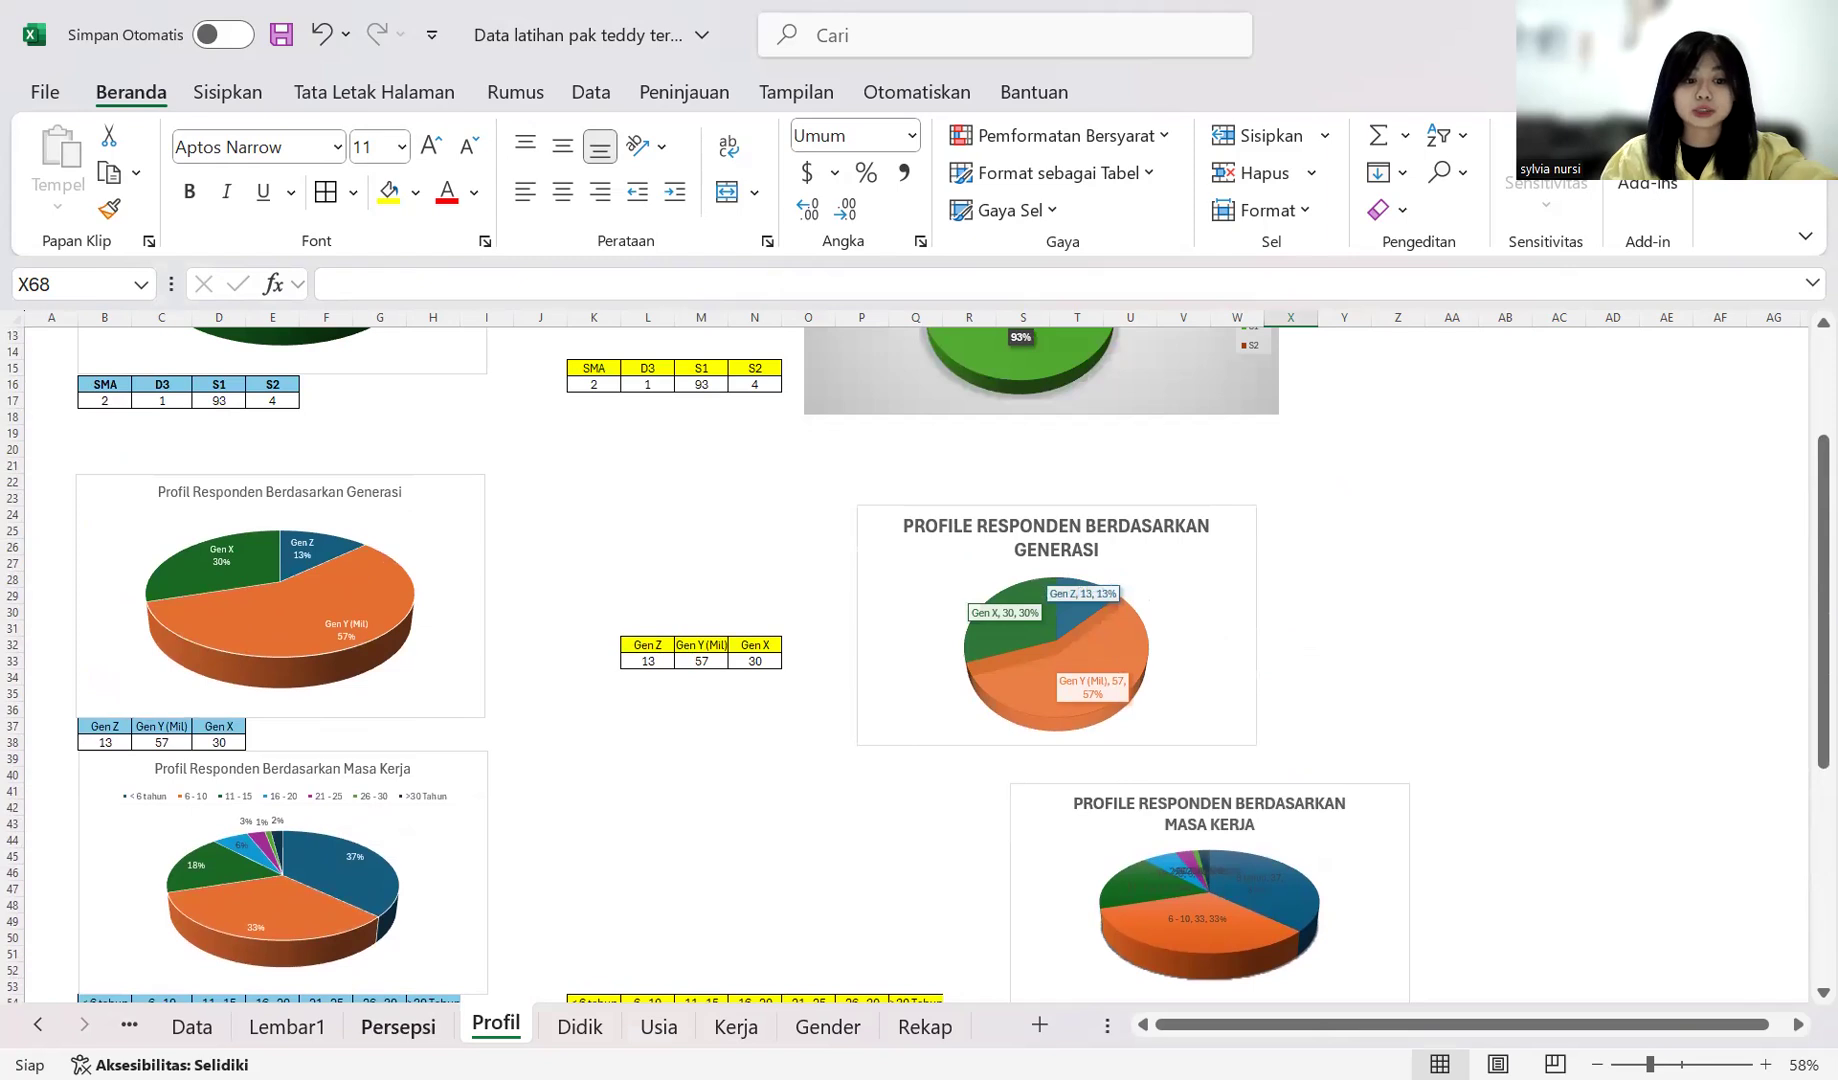
click(398, 1026)
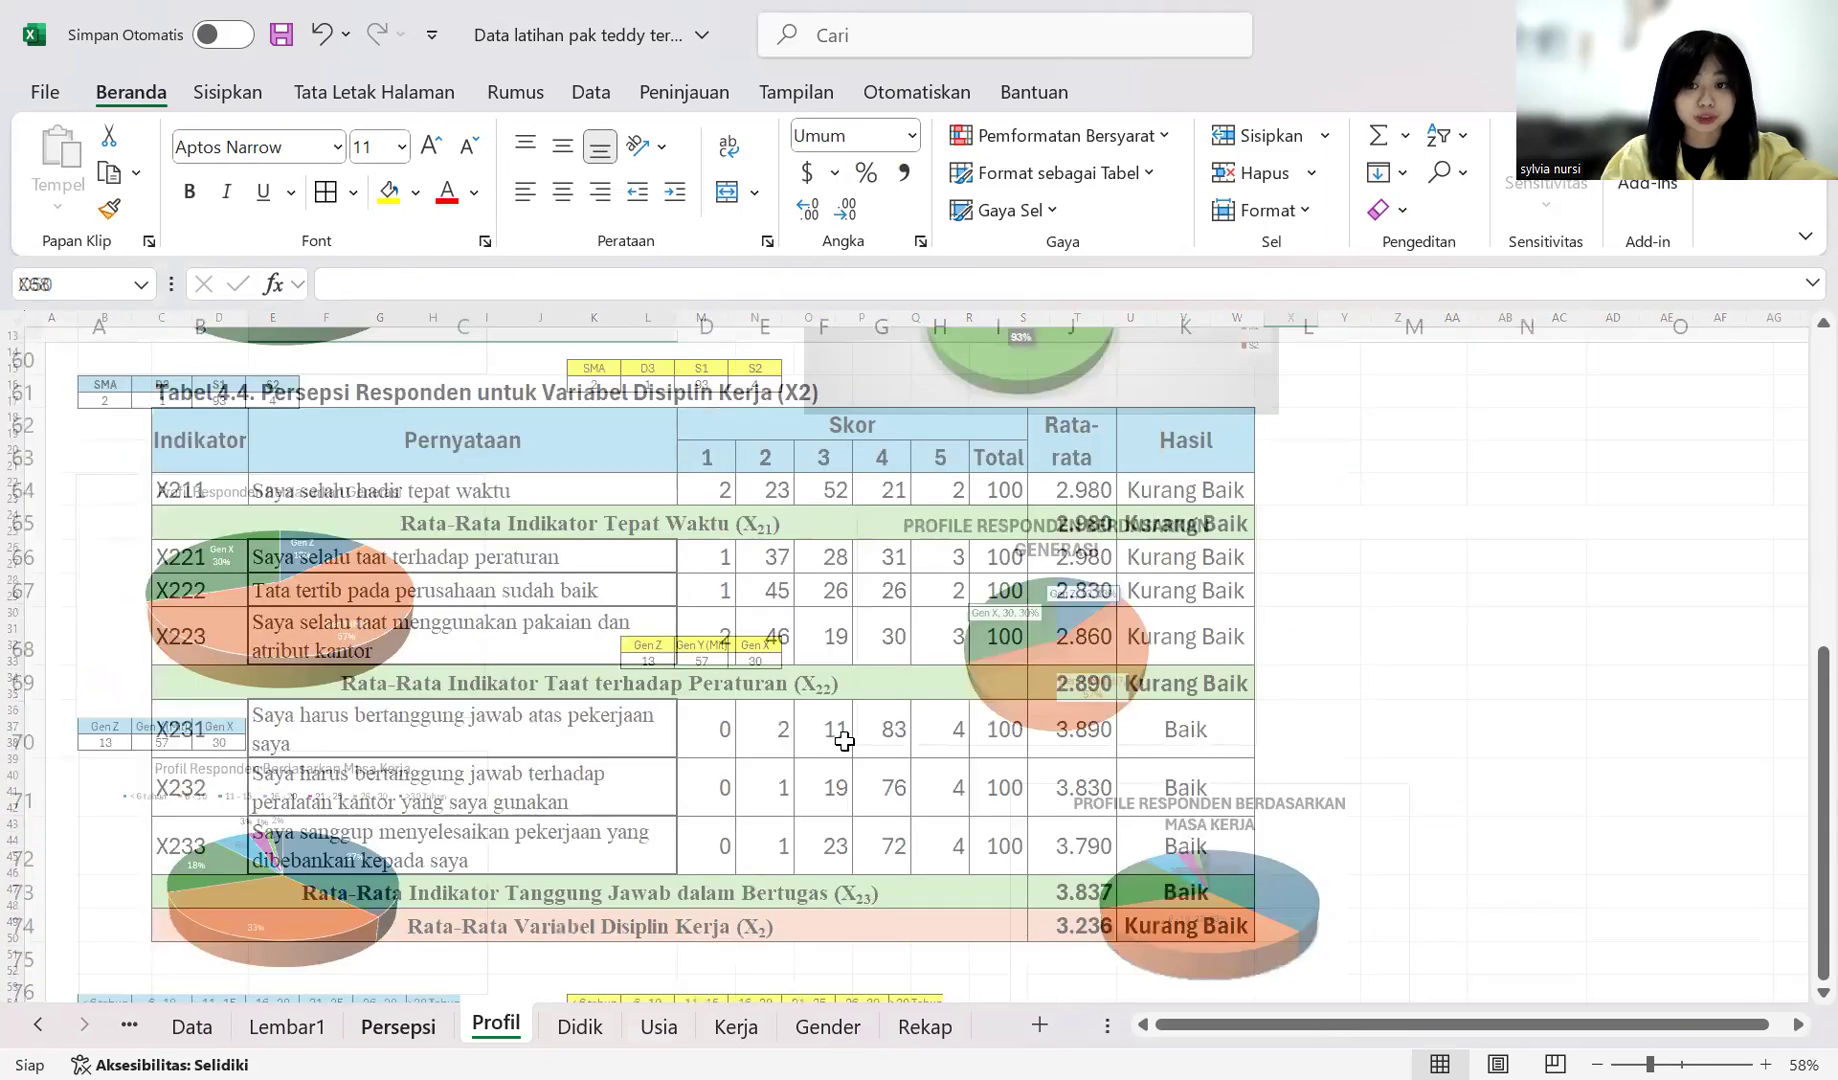
scroll(650, 555, up, 4)
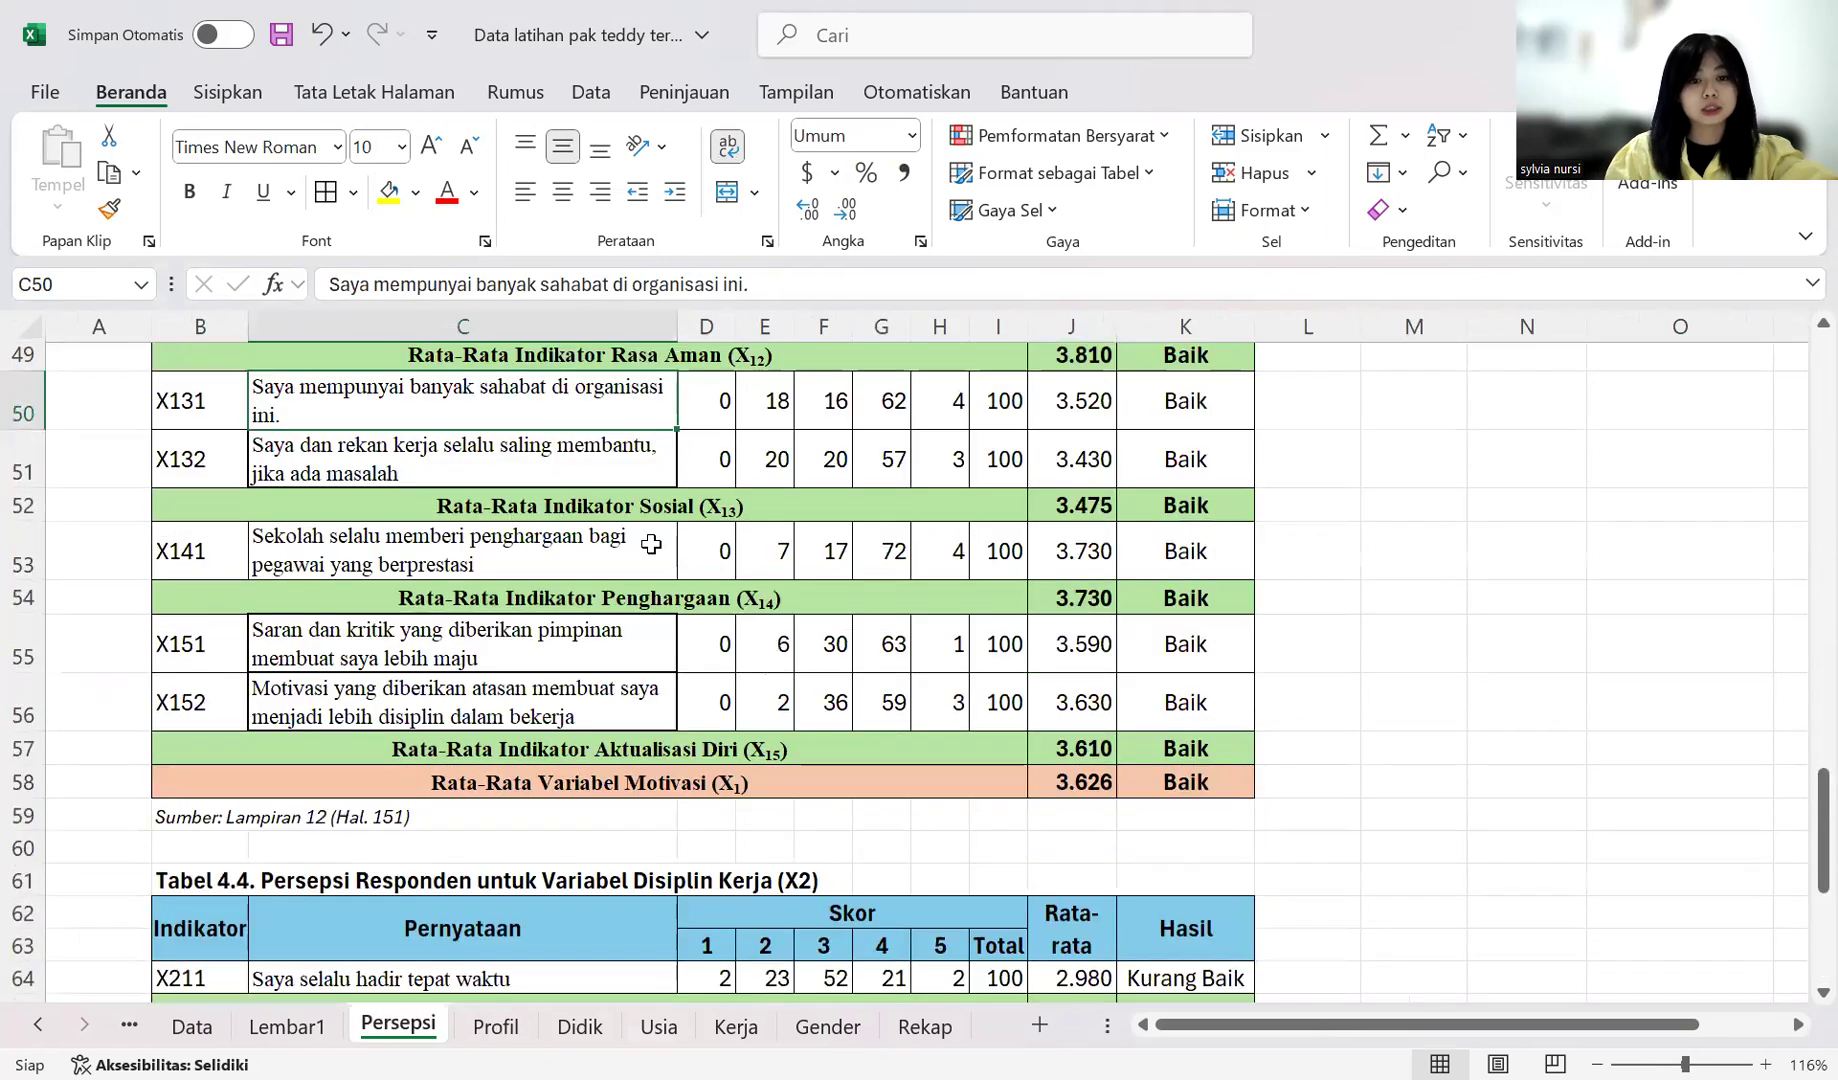
scroll(651, 544, up, 15)
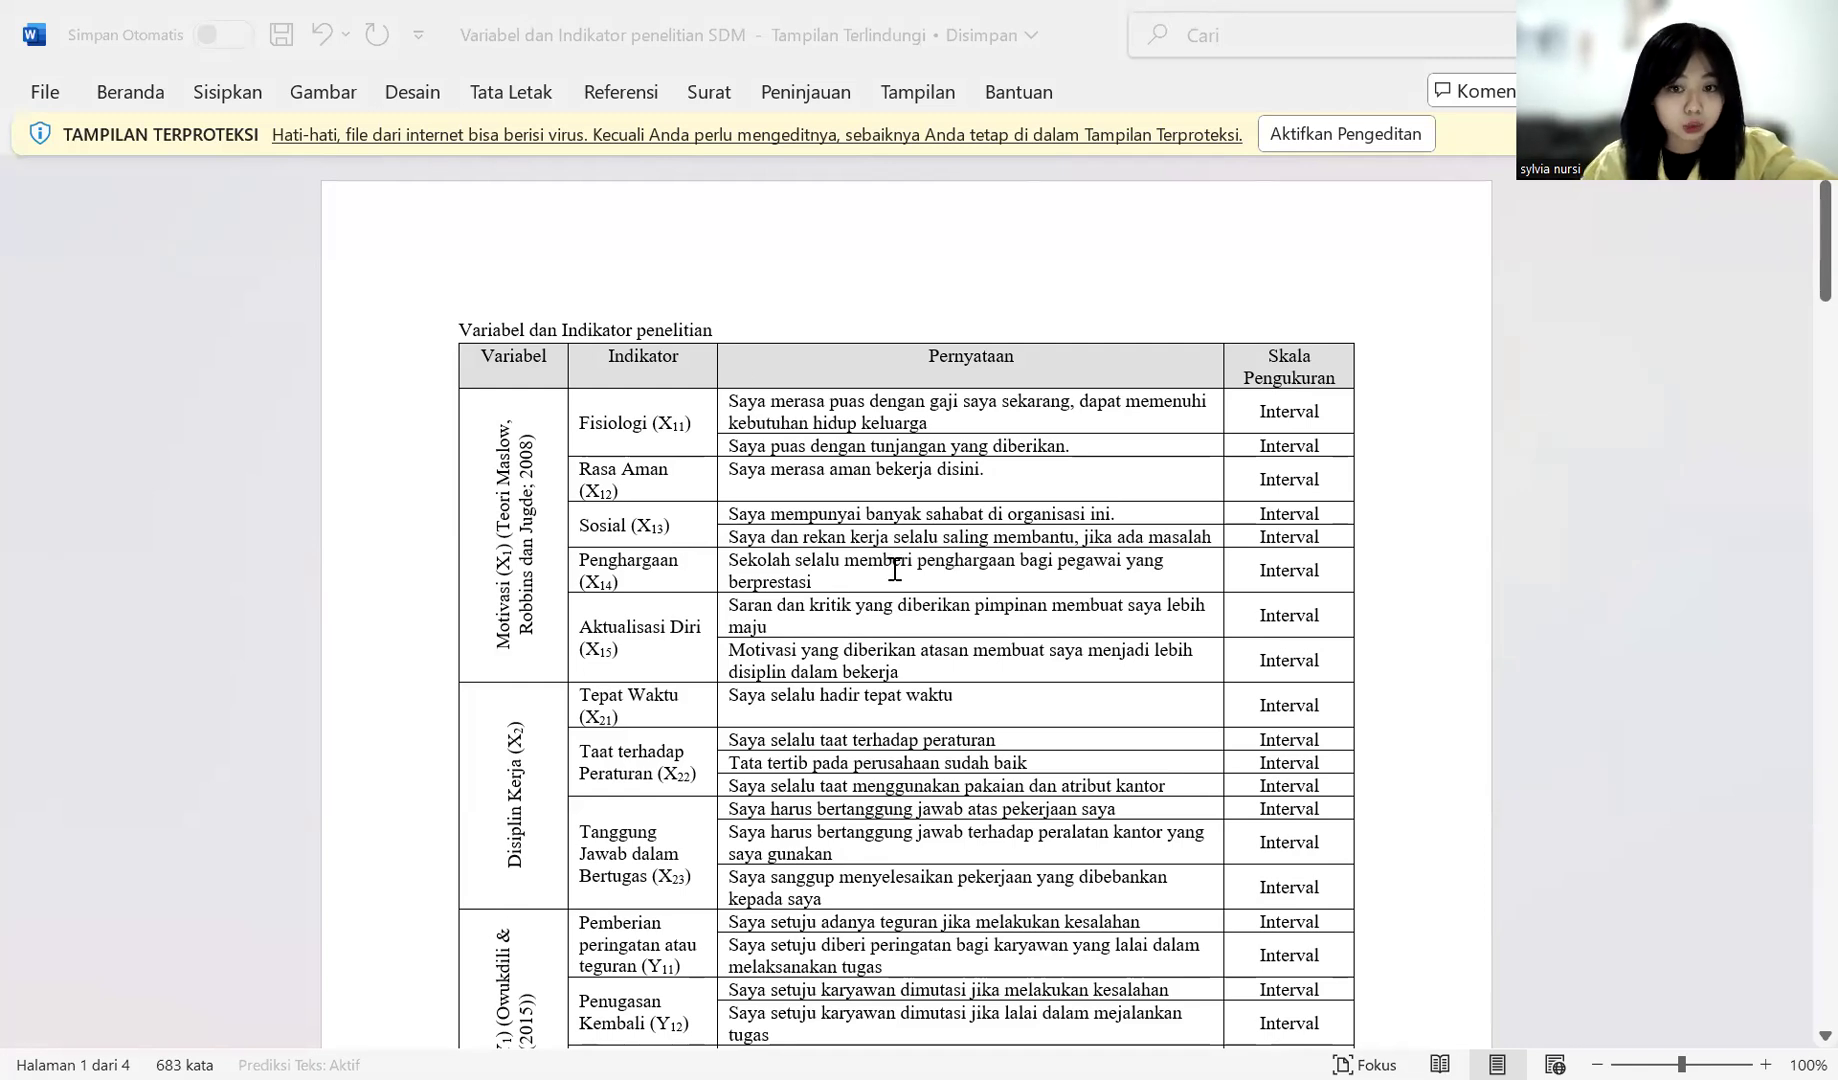
Step: In the Word document "Variabel dan Indikator penelitian SDM", examine the indicators and statements listed for variables X1, X2, Y1 and Y2
scroll(870, 585, down, 6)
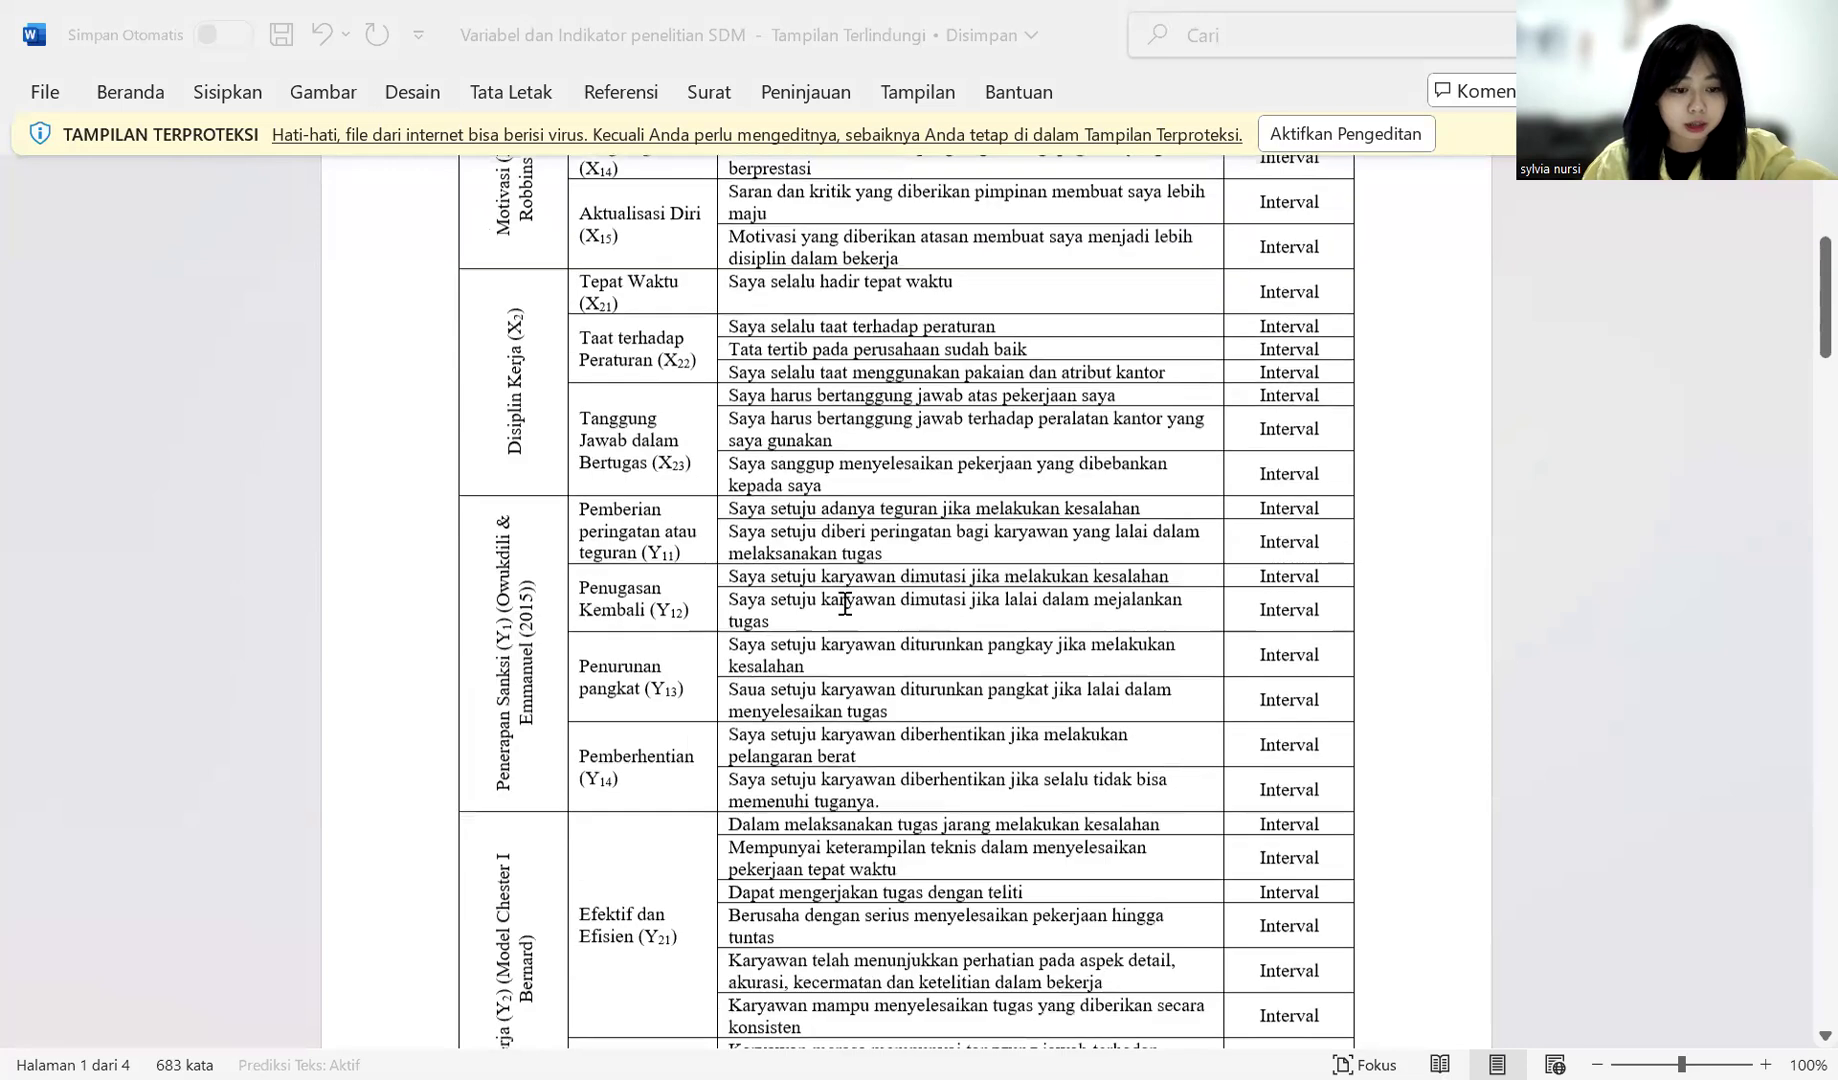
scroll(845, 603, up, 6)
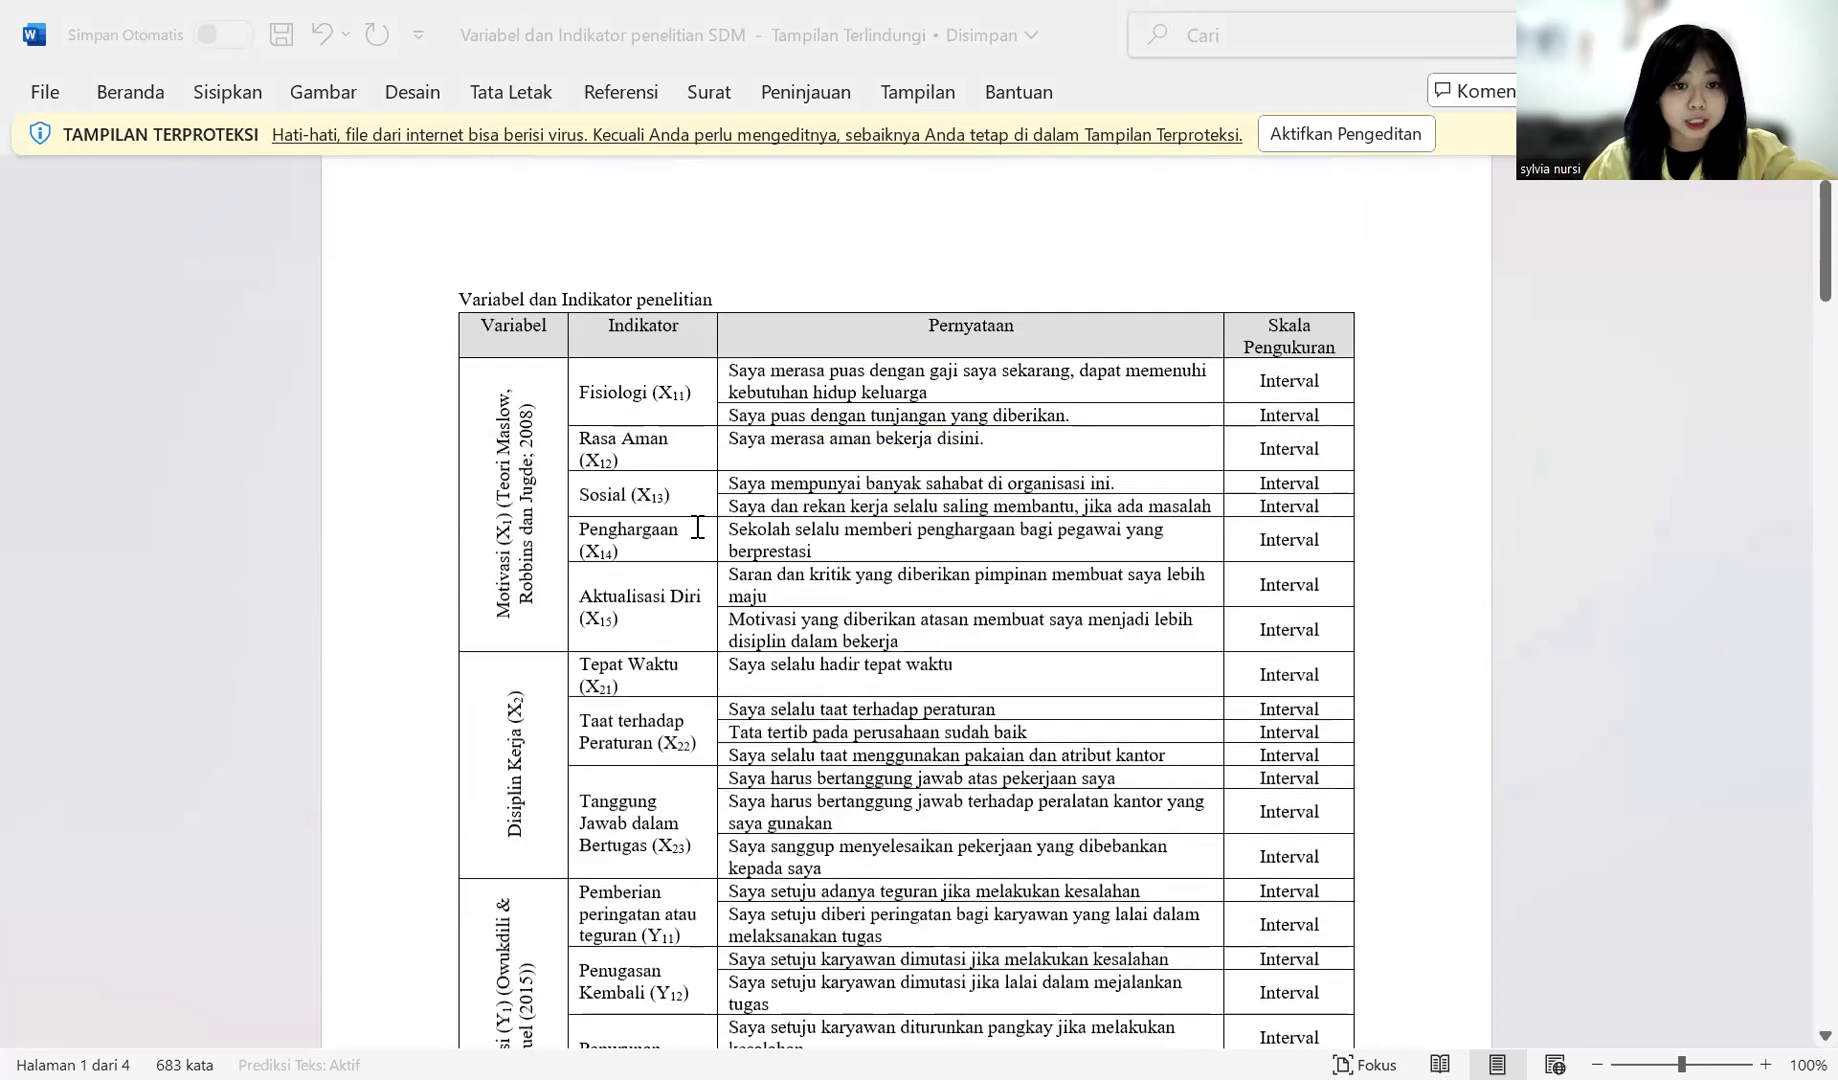
scroll(693, 336, up, 1)
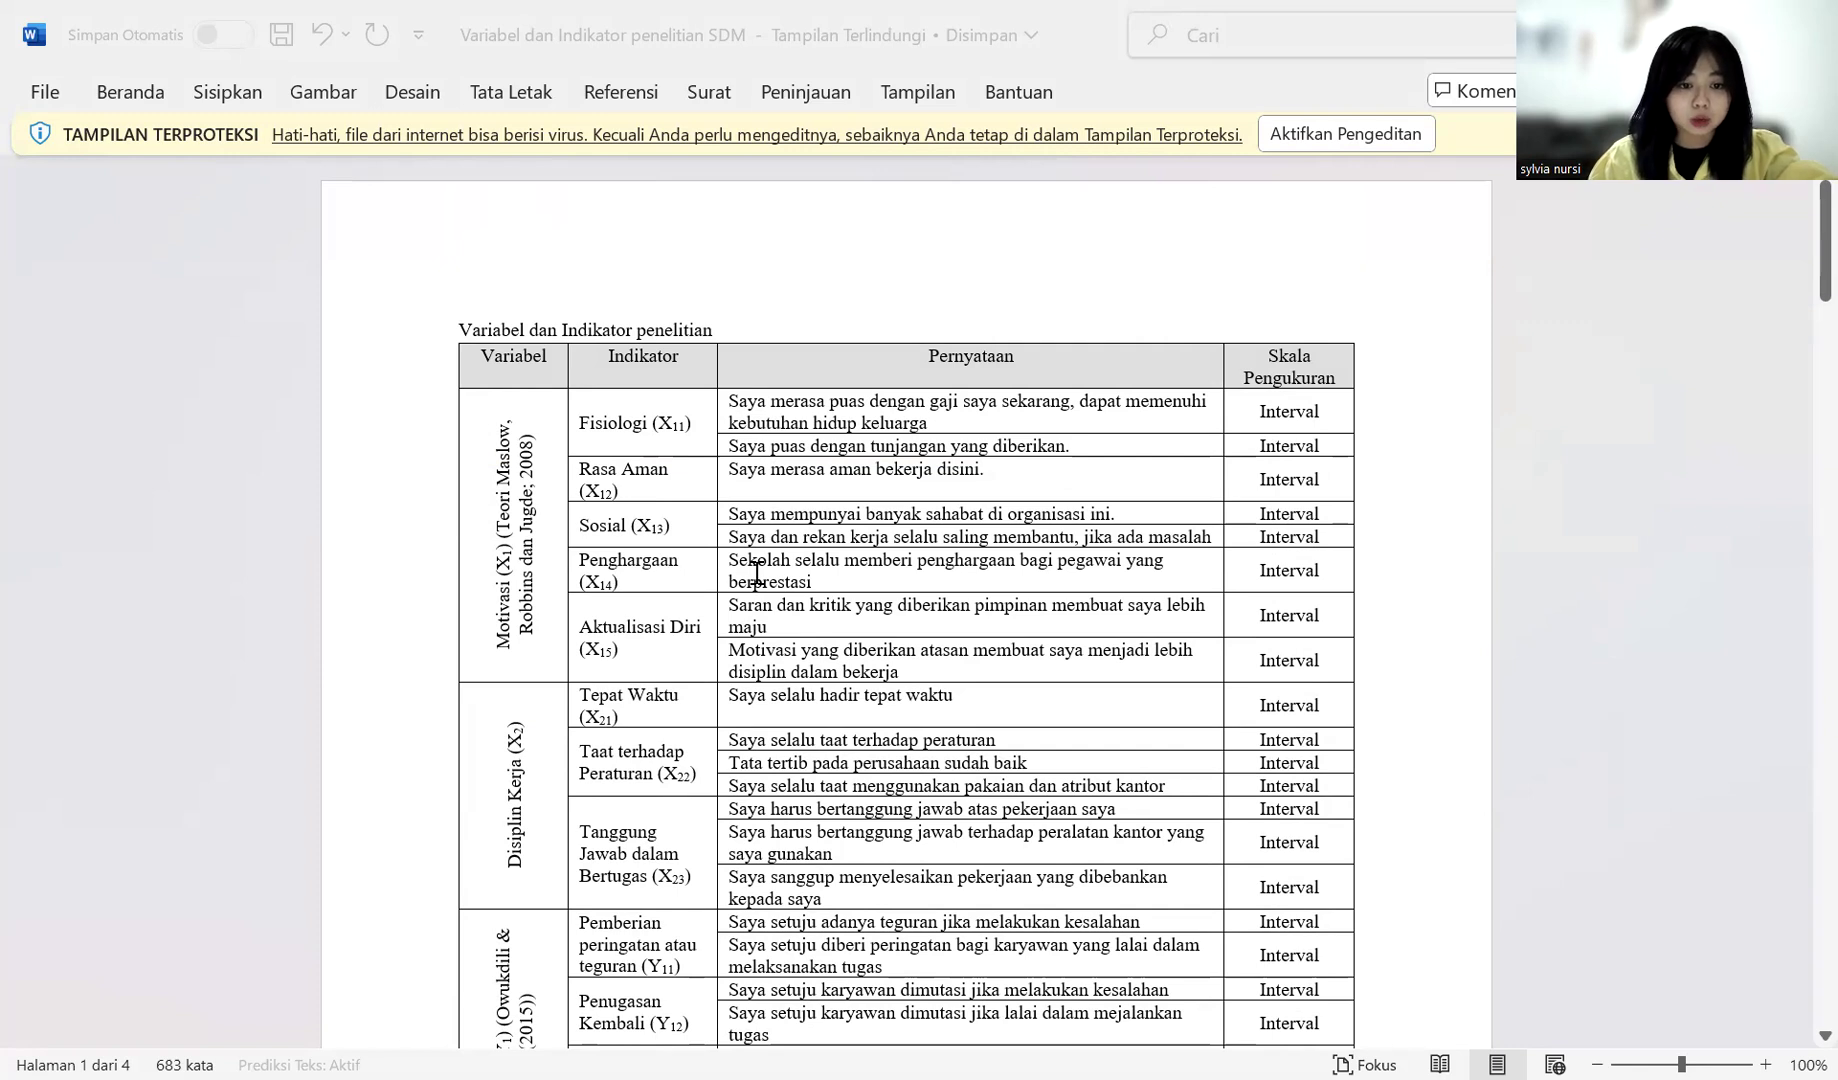
scroll(720, 600, down, 1)
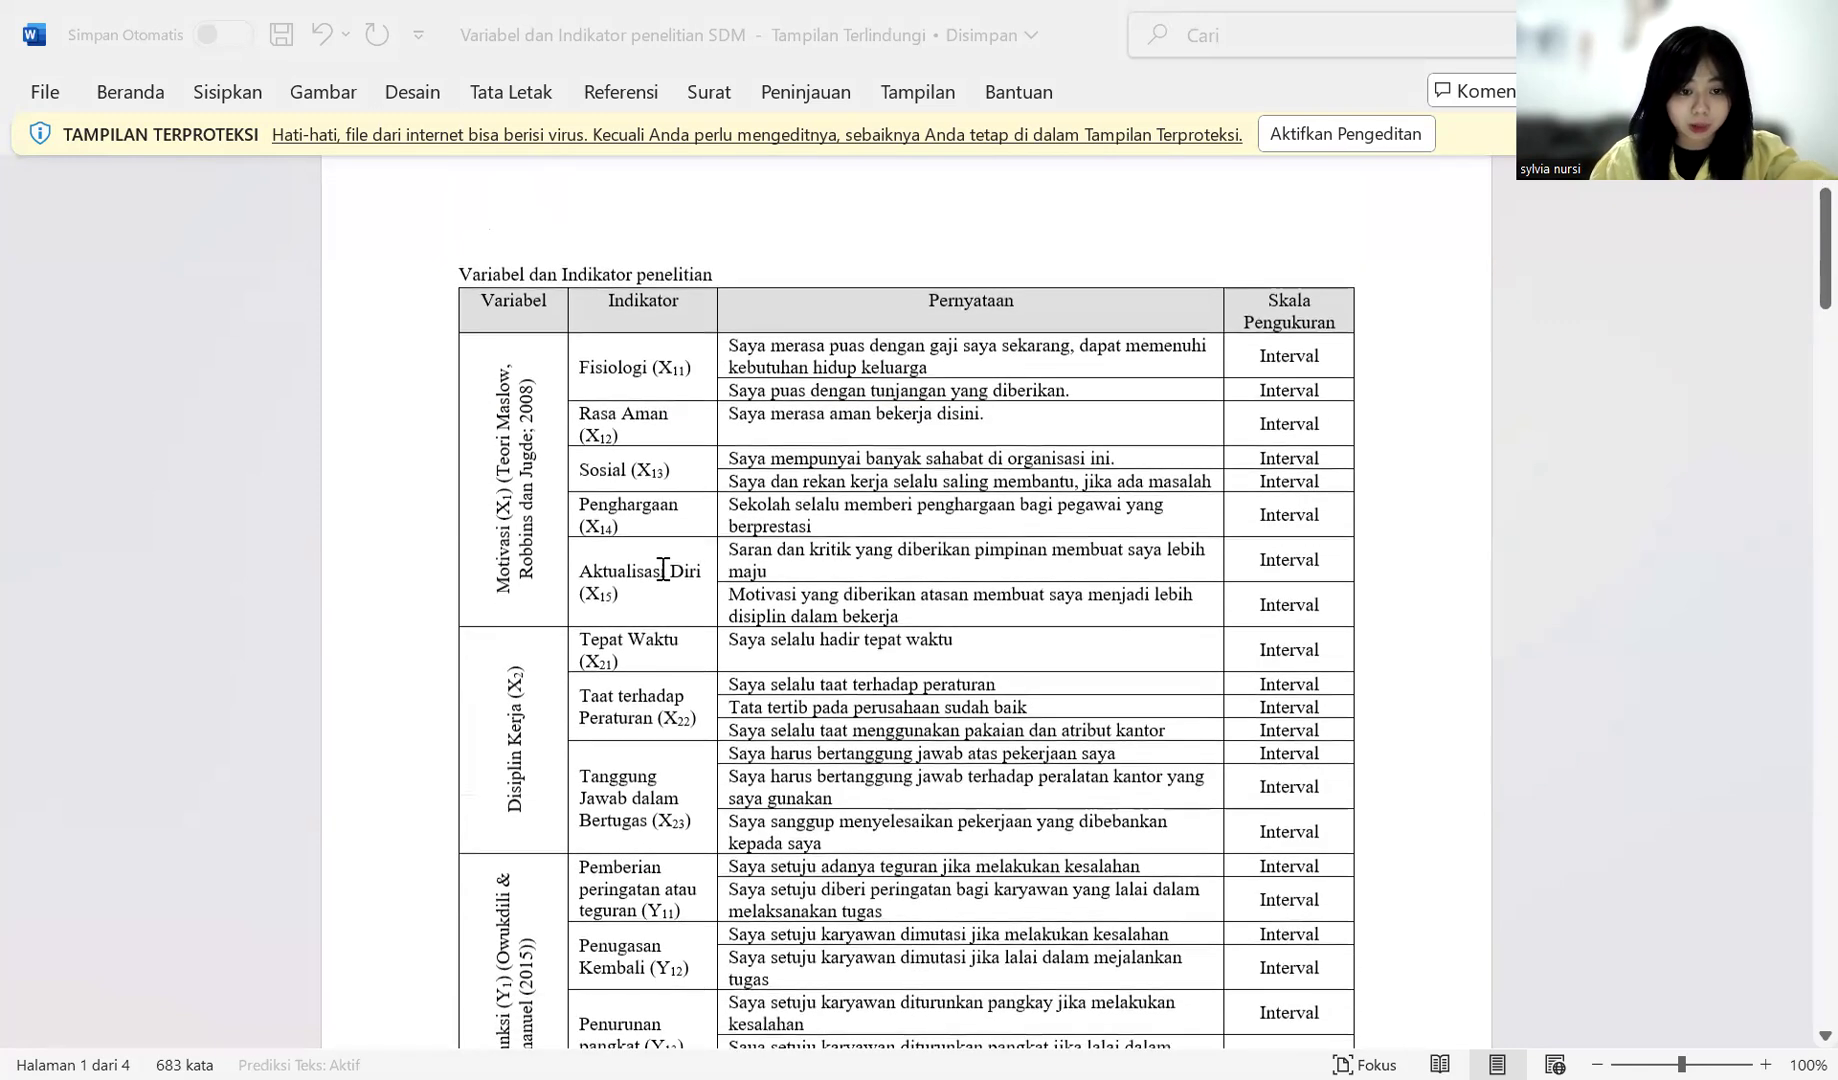
scroll(657, 557, down, 1)
scroll(657, 557, down, 1)
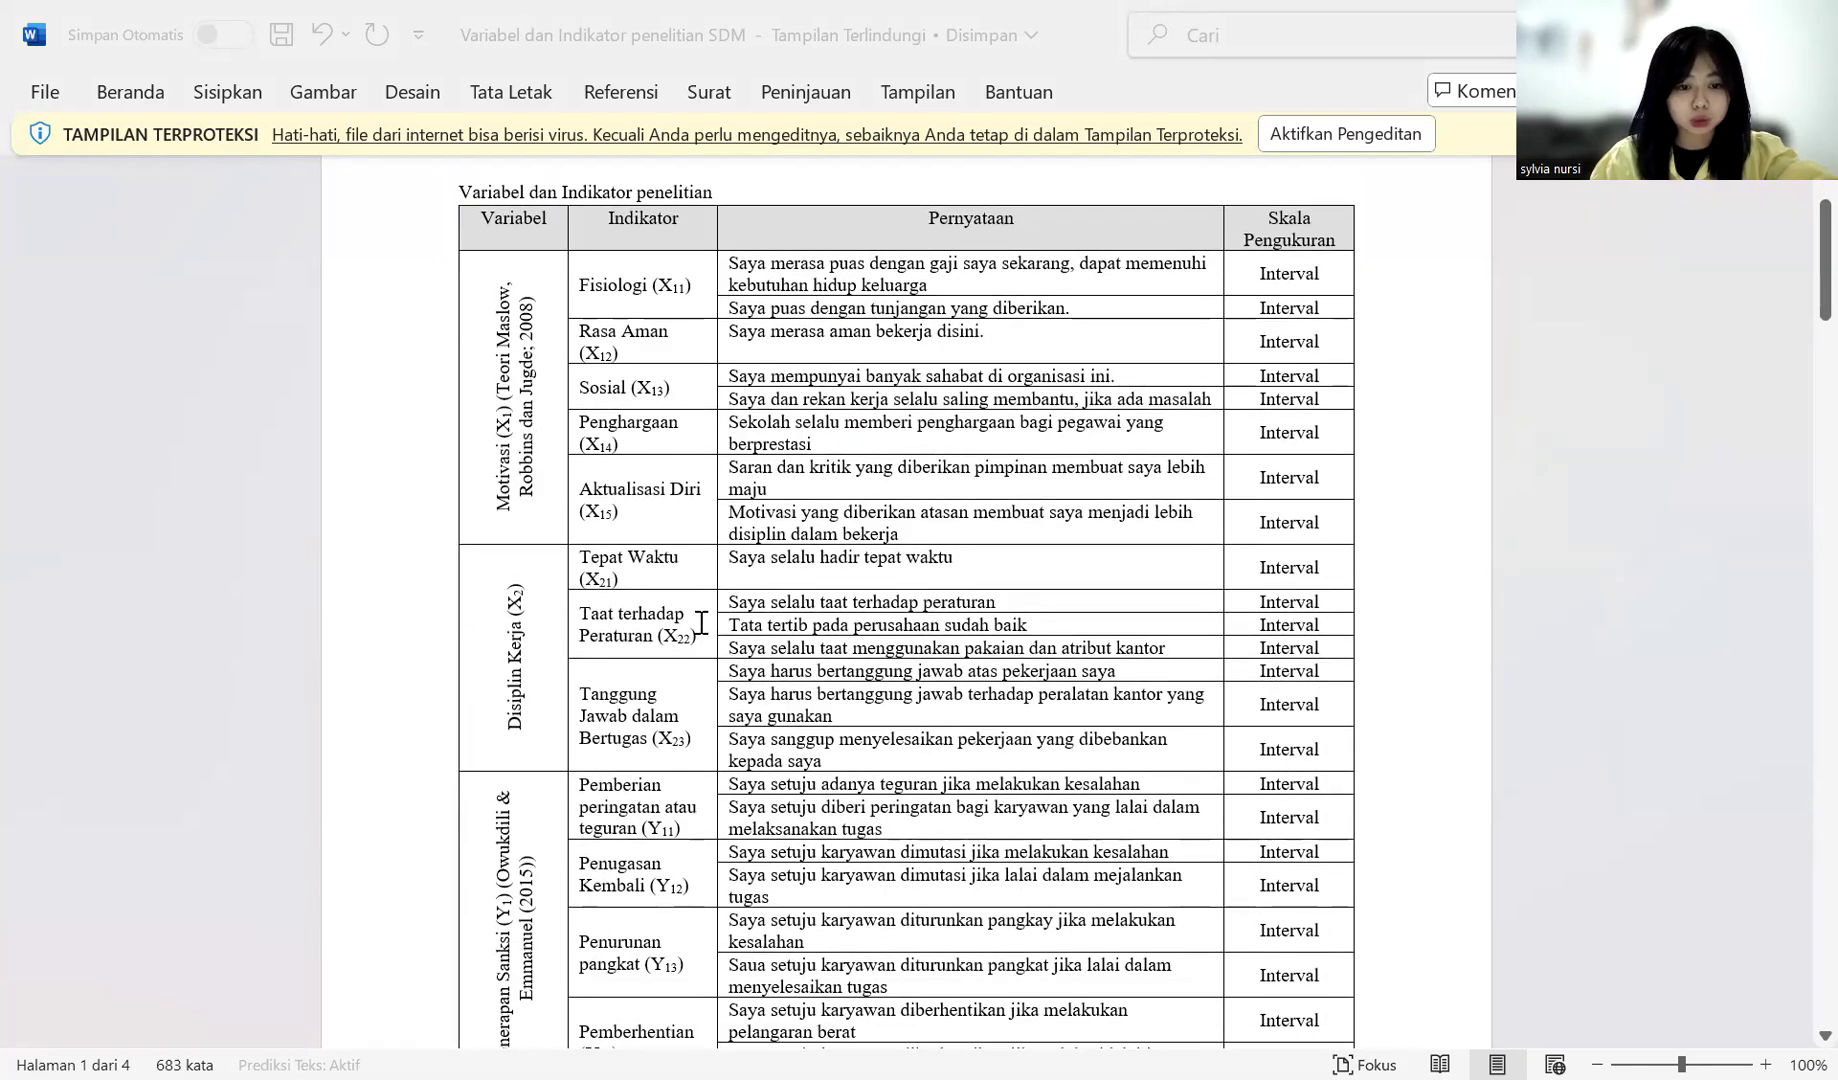
scroll(701, 623, down, 1)
scroll(700, 623, down, 2)
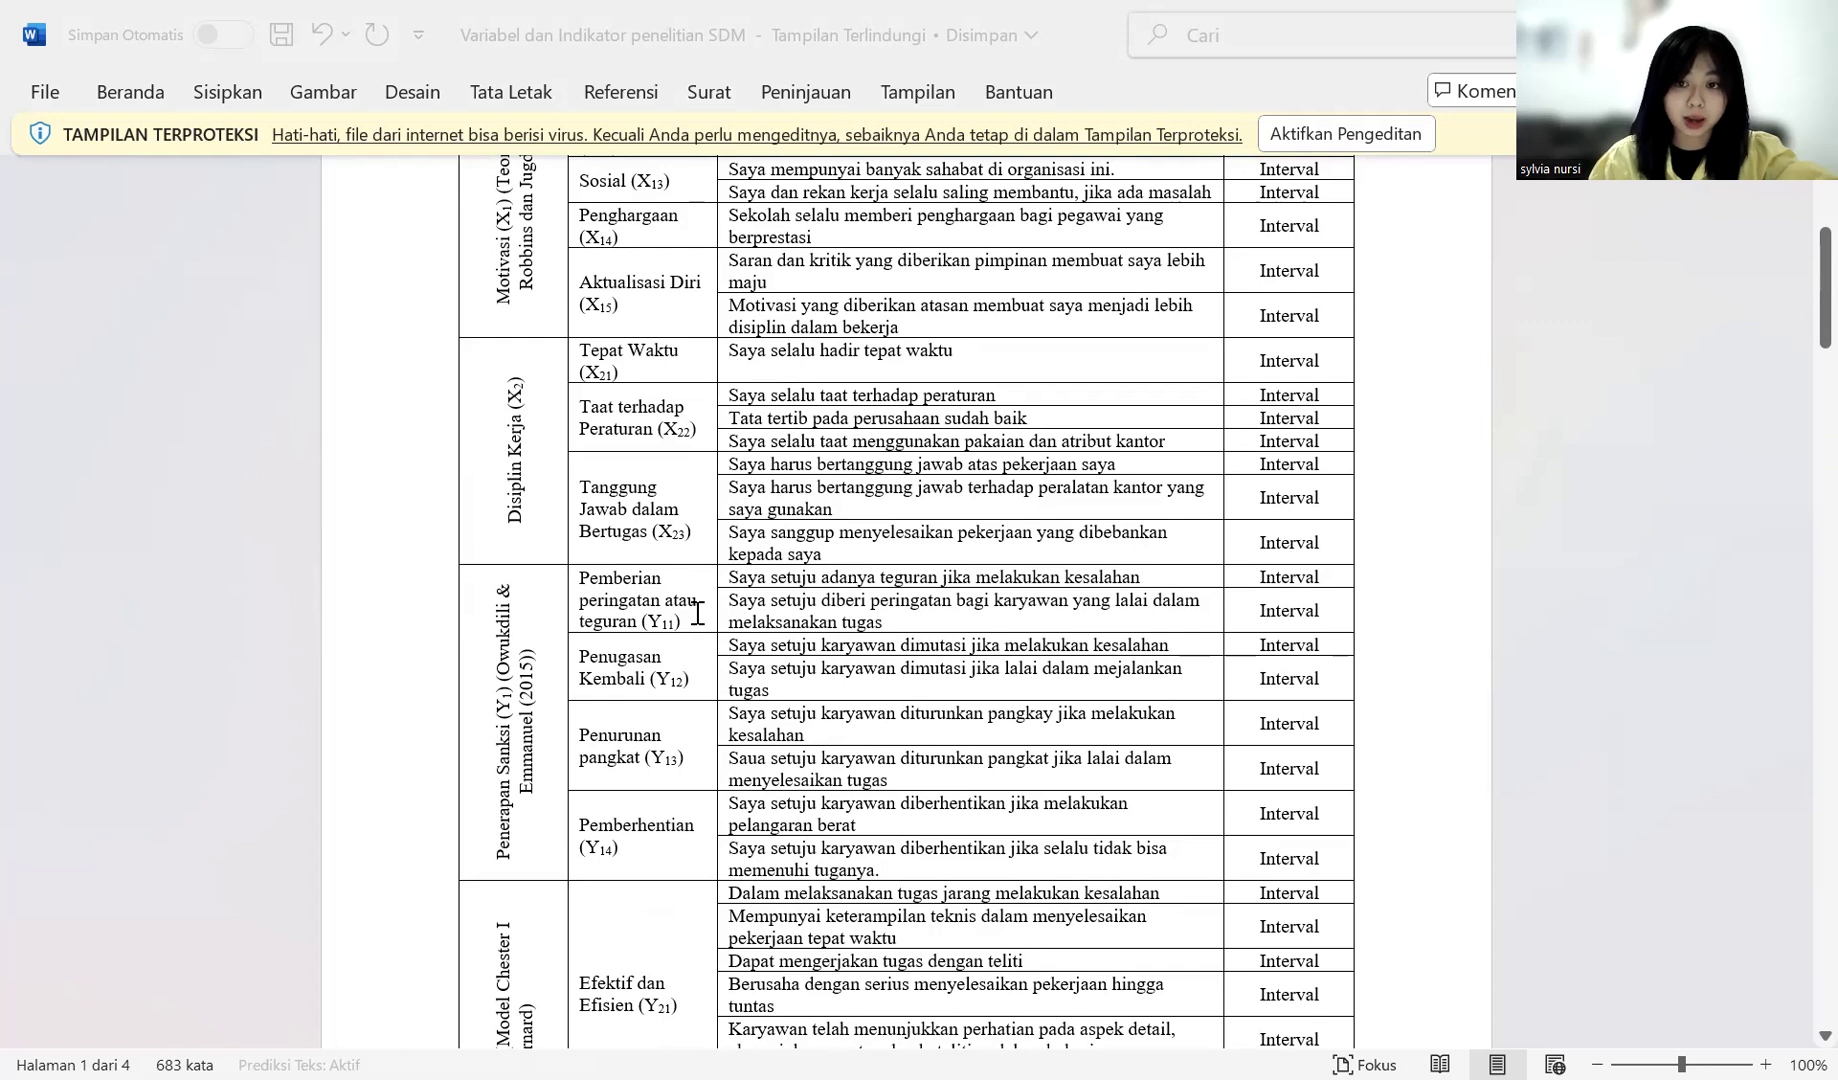
scroll(697, 613, down, 2)
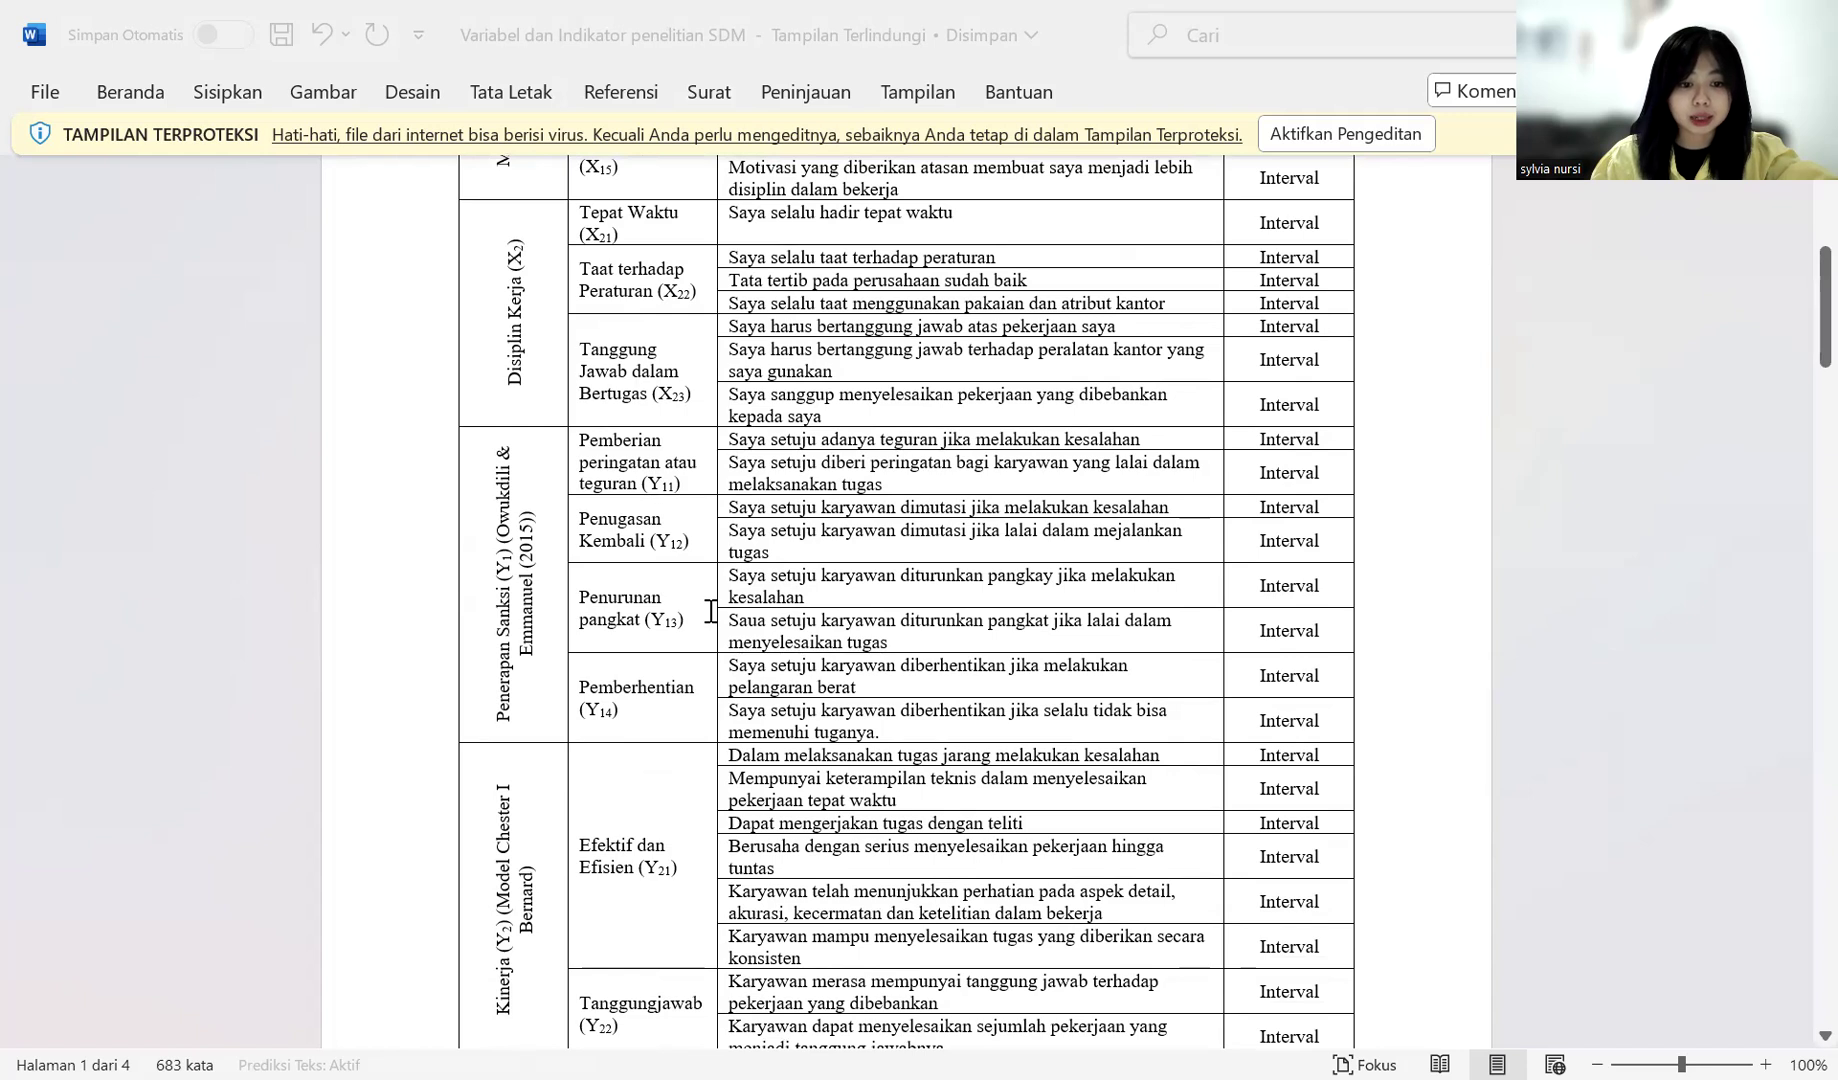
scroll(710, 611, down, 1)
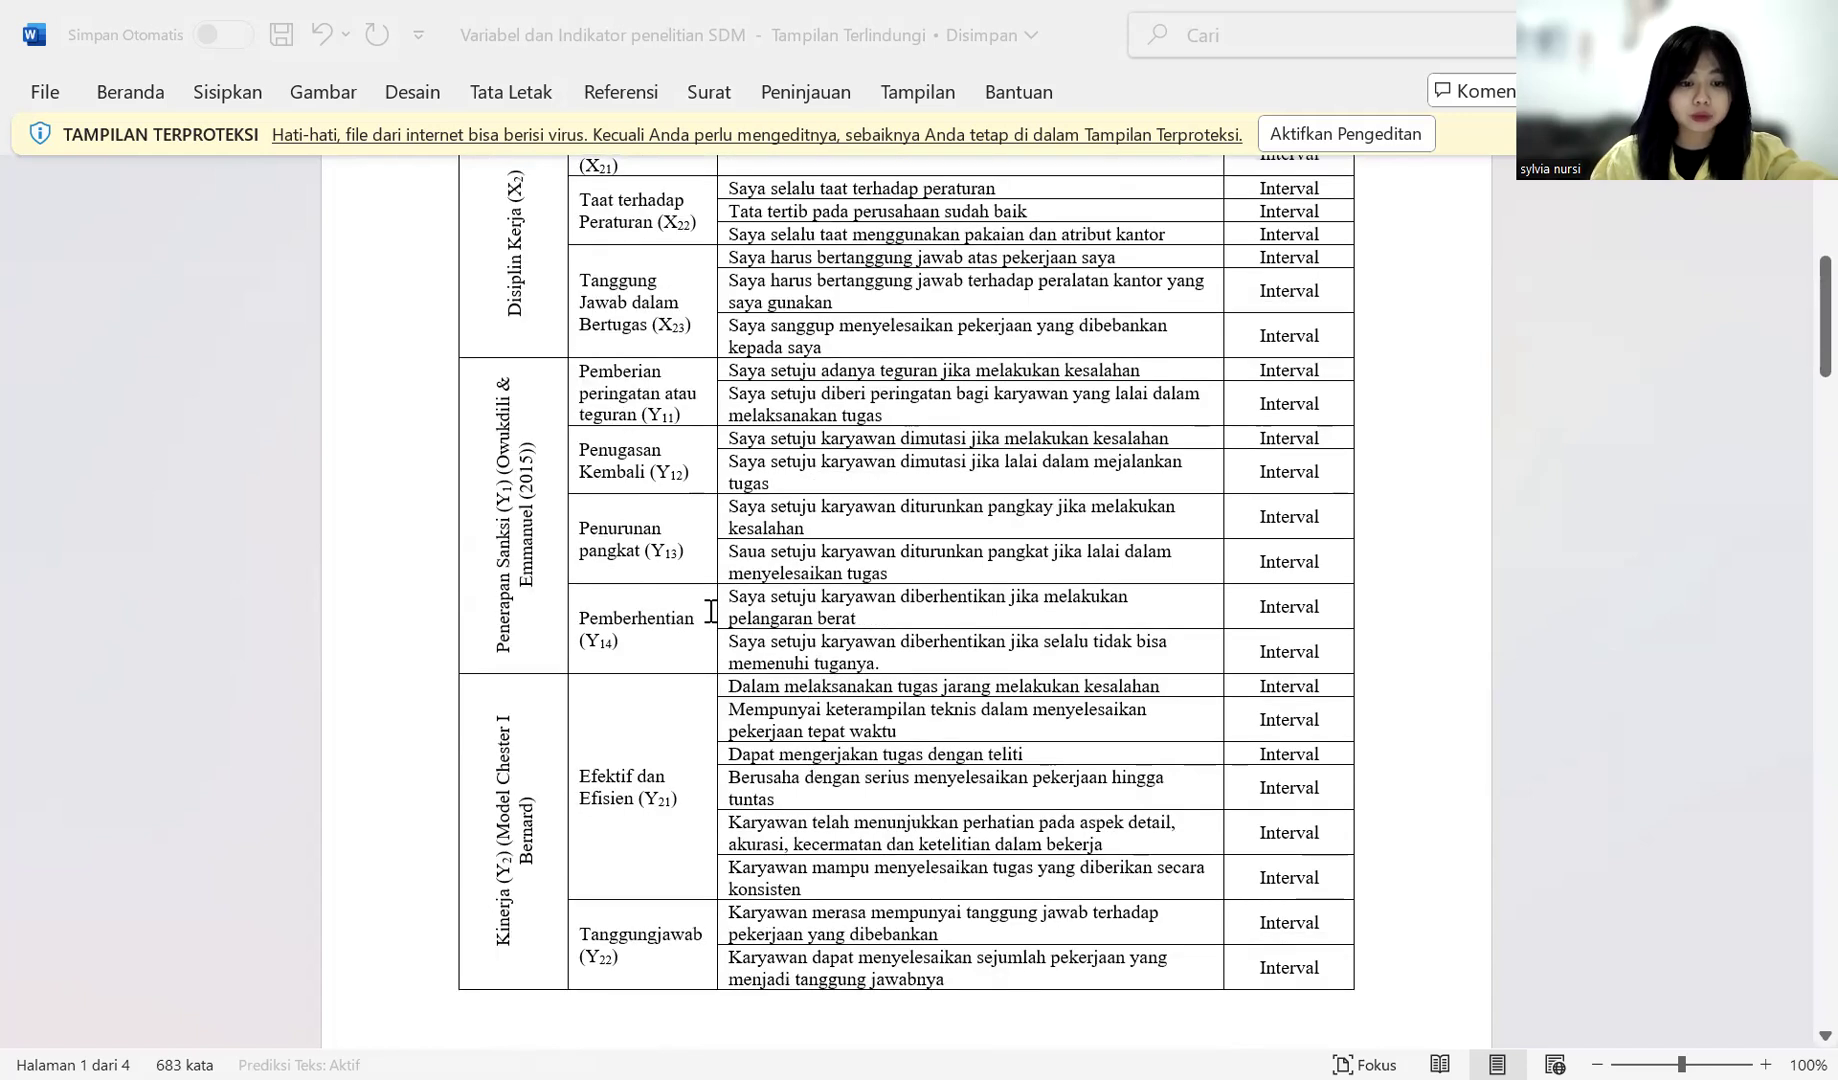
scroll(710, 611, down, 1)
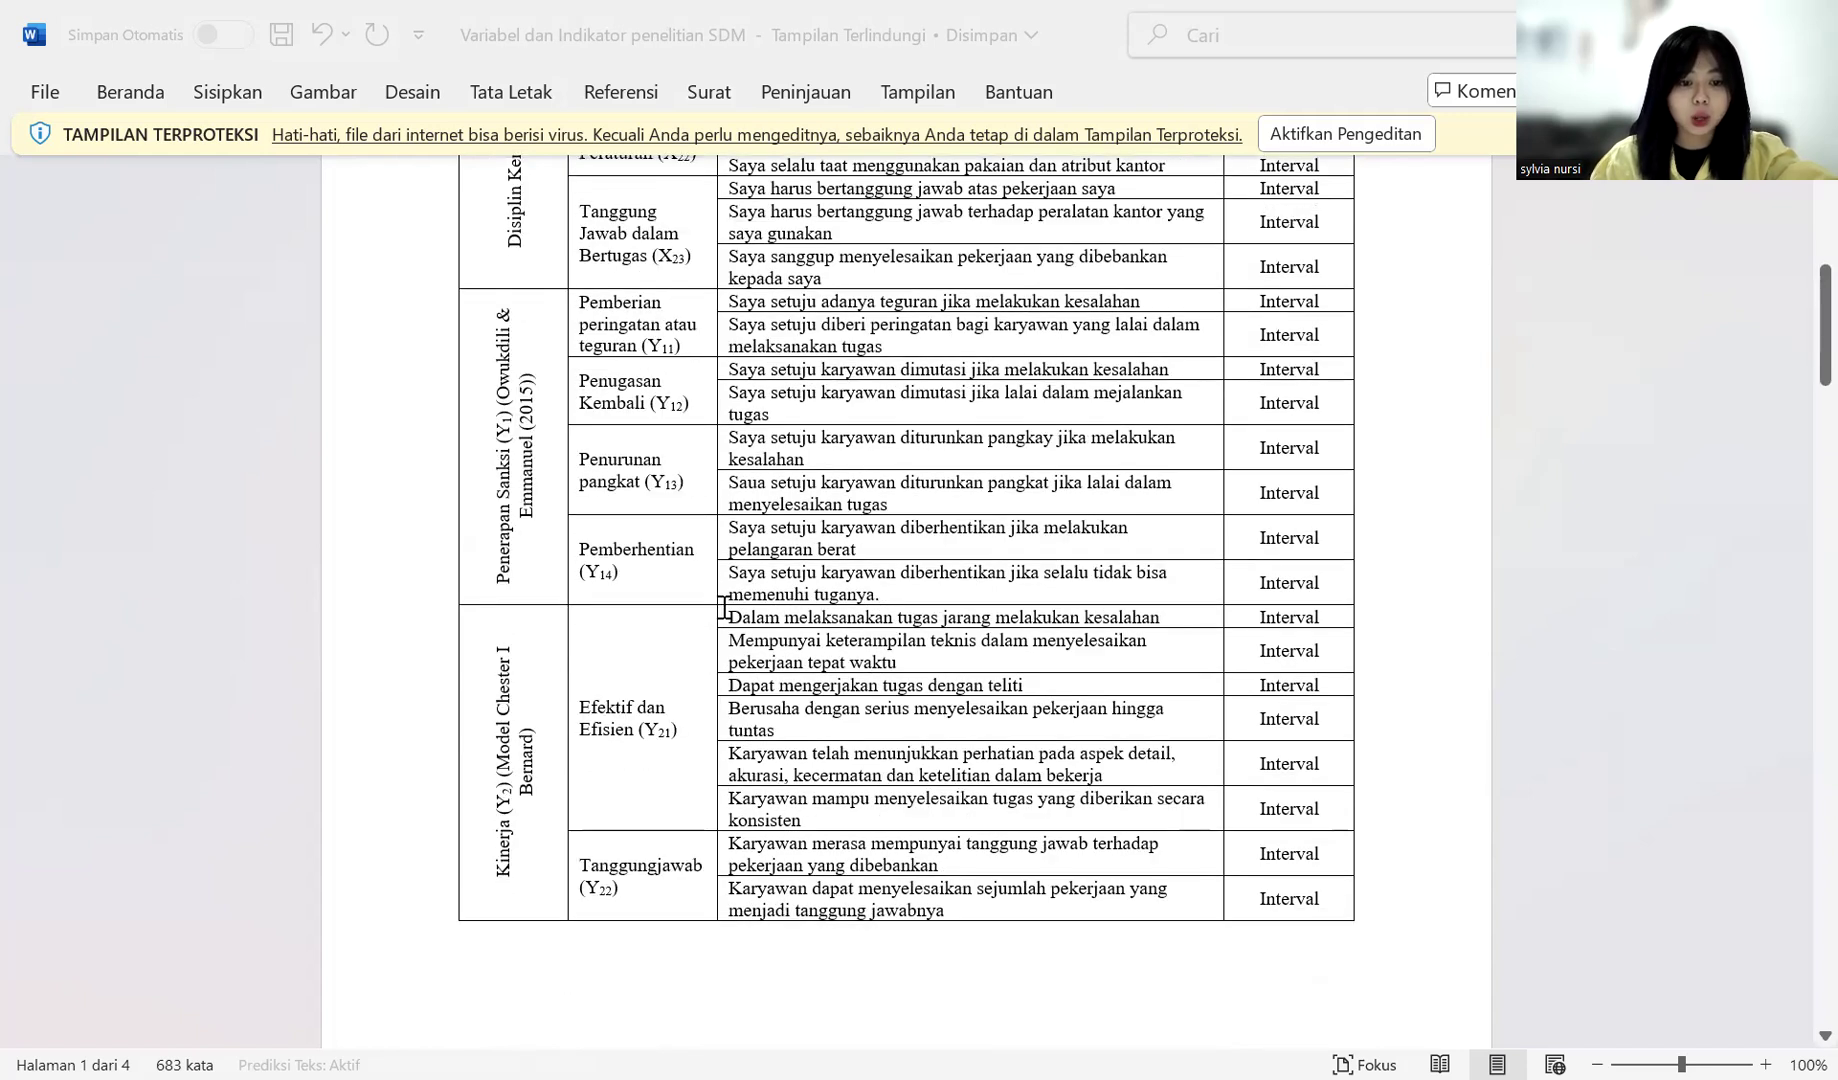
scroll(686, 833, down, 7)
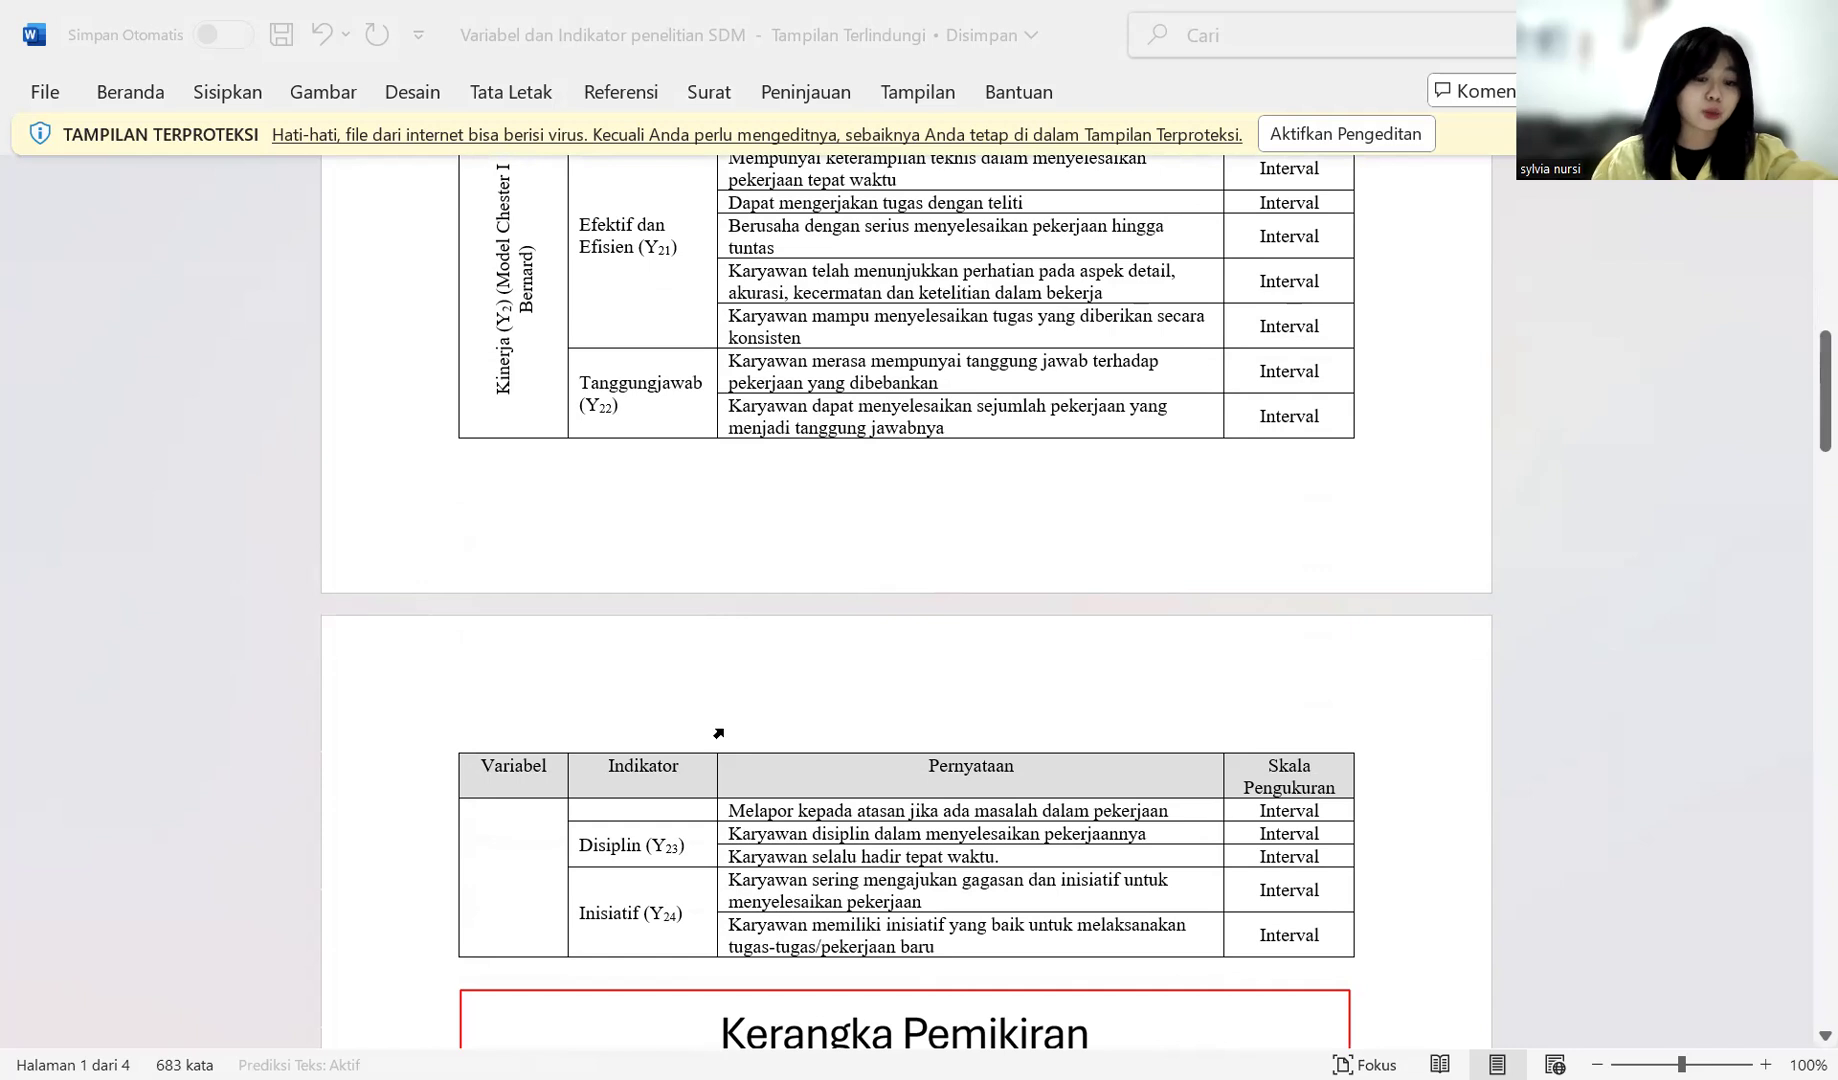
scroll(791, 720, up, 18)
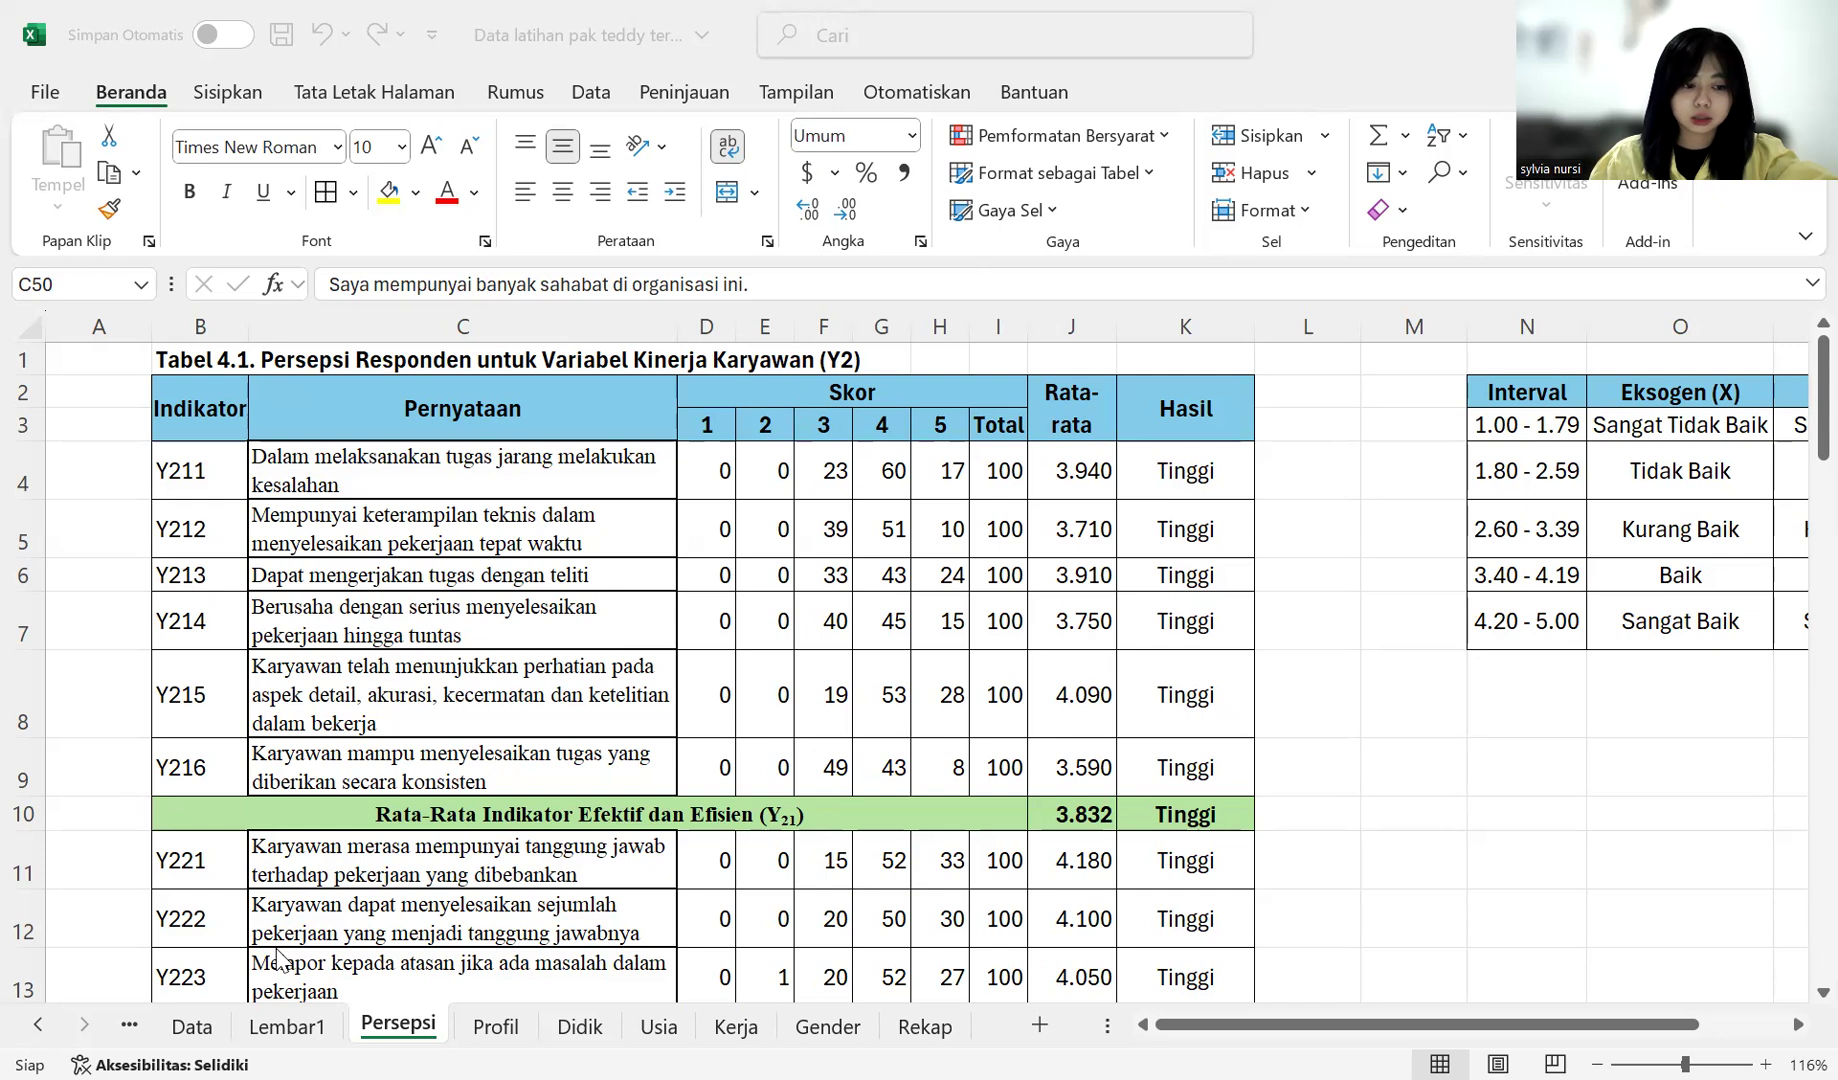
Step: On the Data sheet, examine the Distribusi Frekuensi table from the Skor column across the Y2 items and the COUNTIF formula in AB110
click(185, 1028)
click(192, 1027)
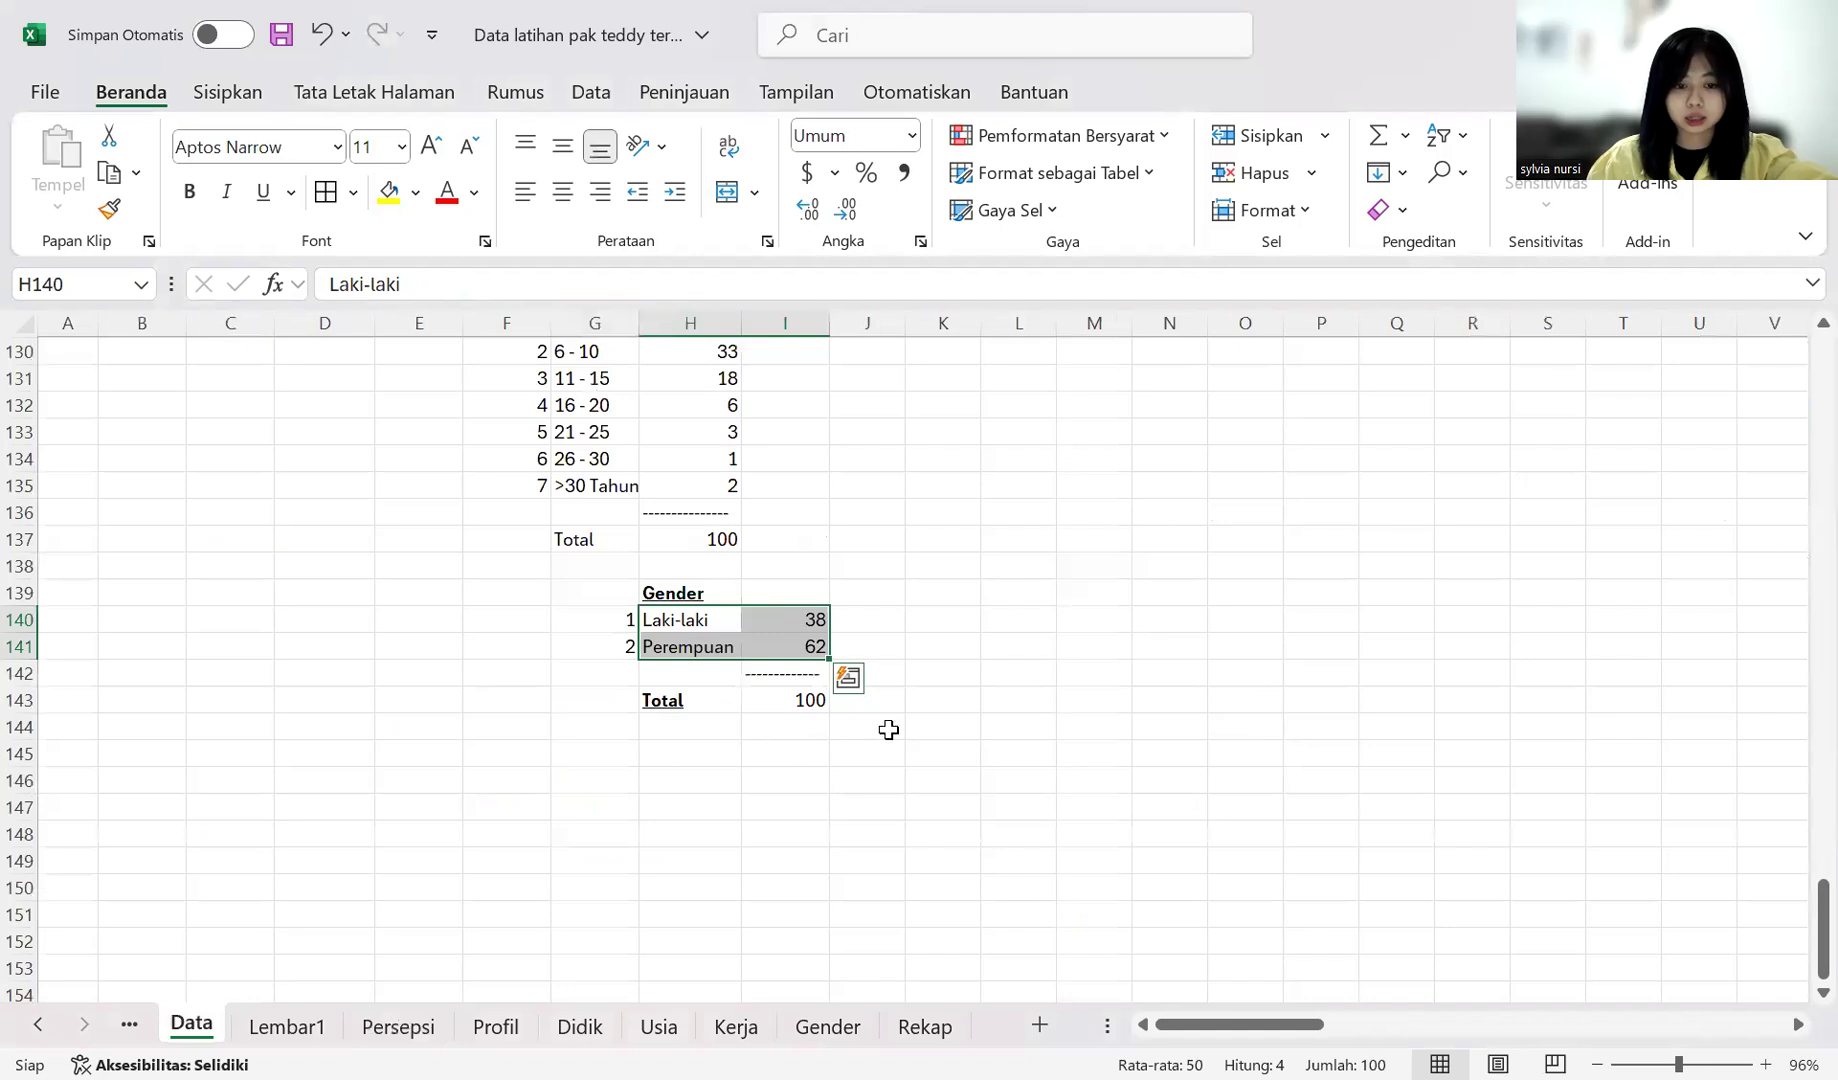
scroll(1032, 860, up, 12)
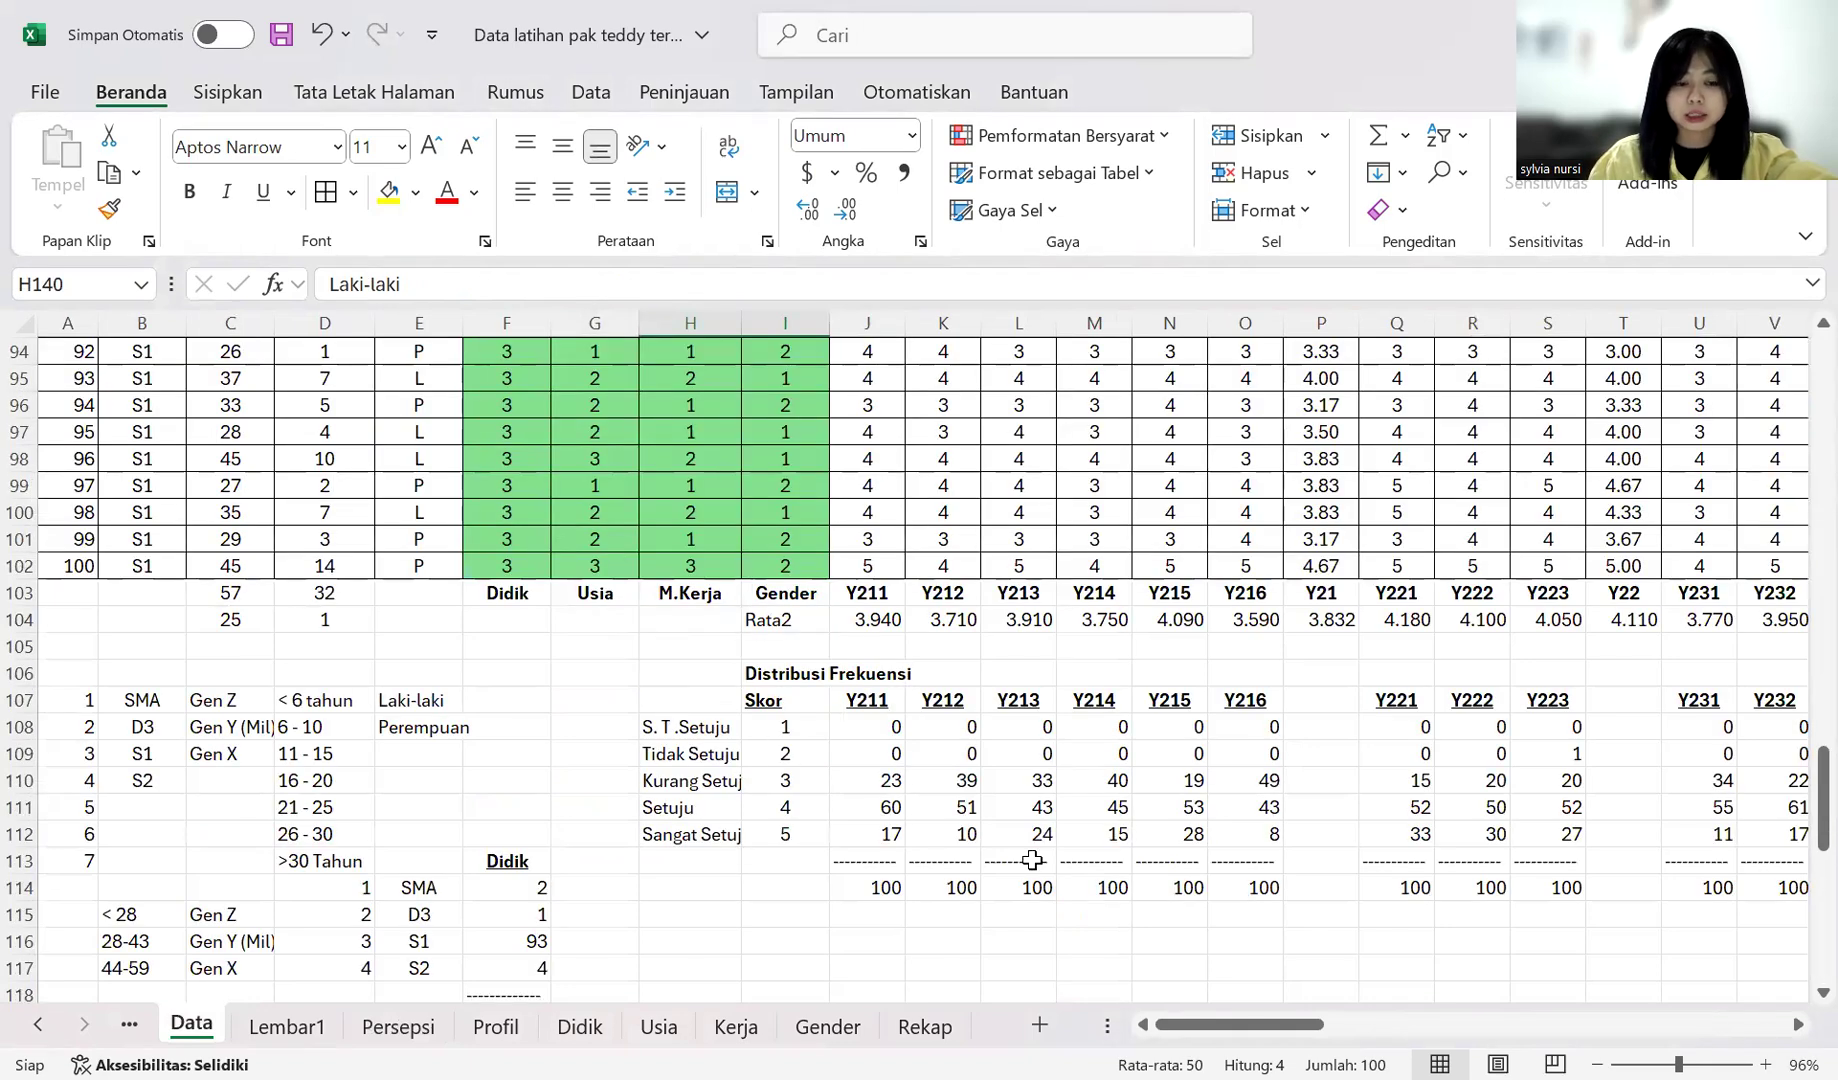
scroll(1032, 860, right, 3)
drag(440, 703, 680, 782)
drag(867, 800, 1040, 835)
drag(377, 701, 1800, 833)
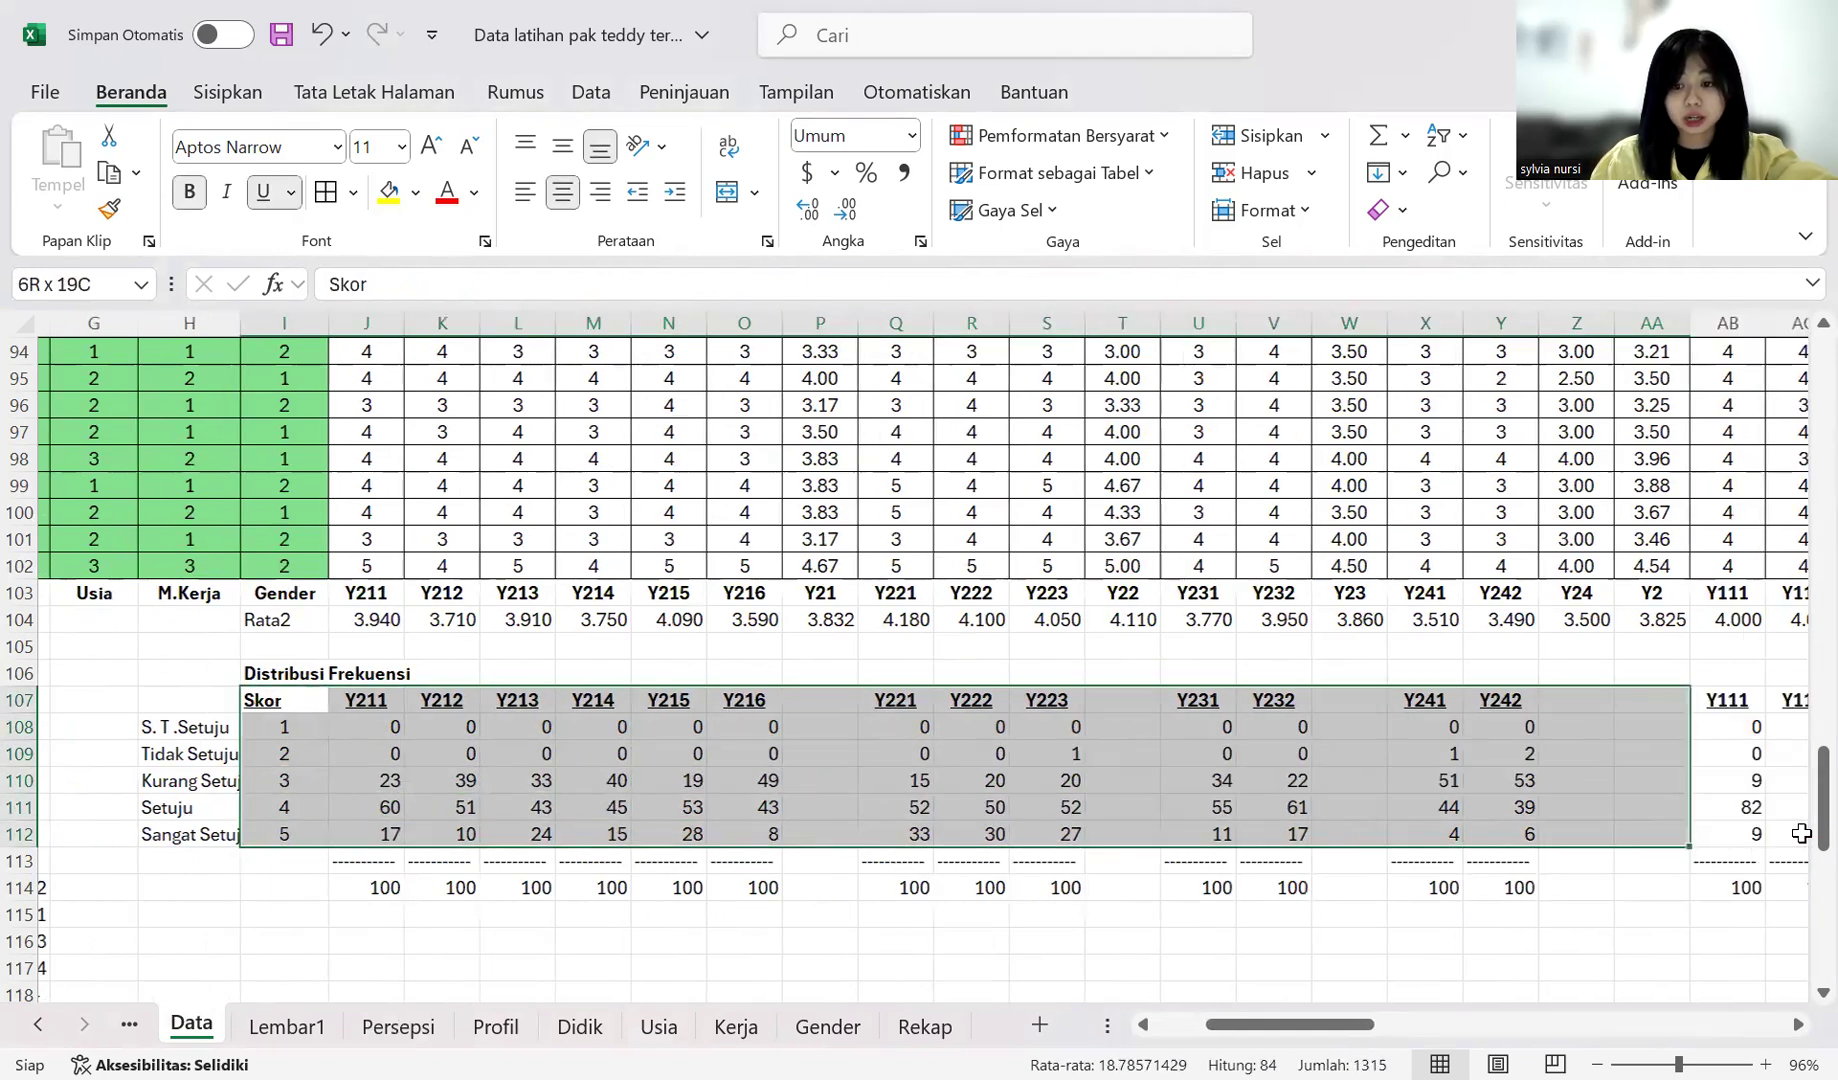
scroll(1440, 776, right, 2)
click(1440, 776)
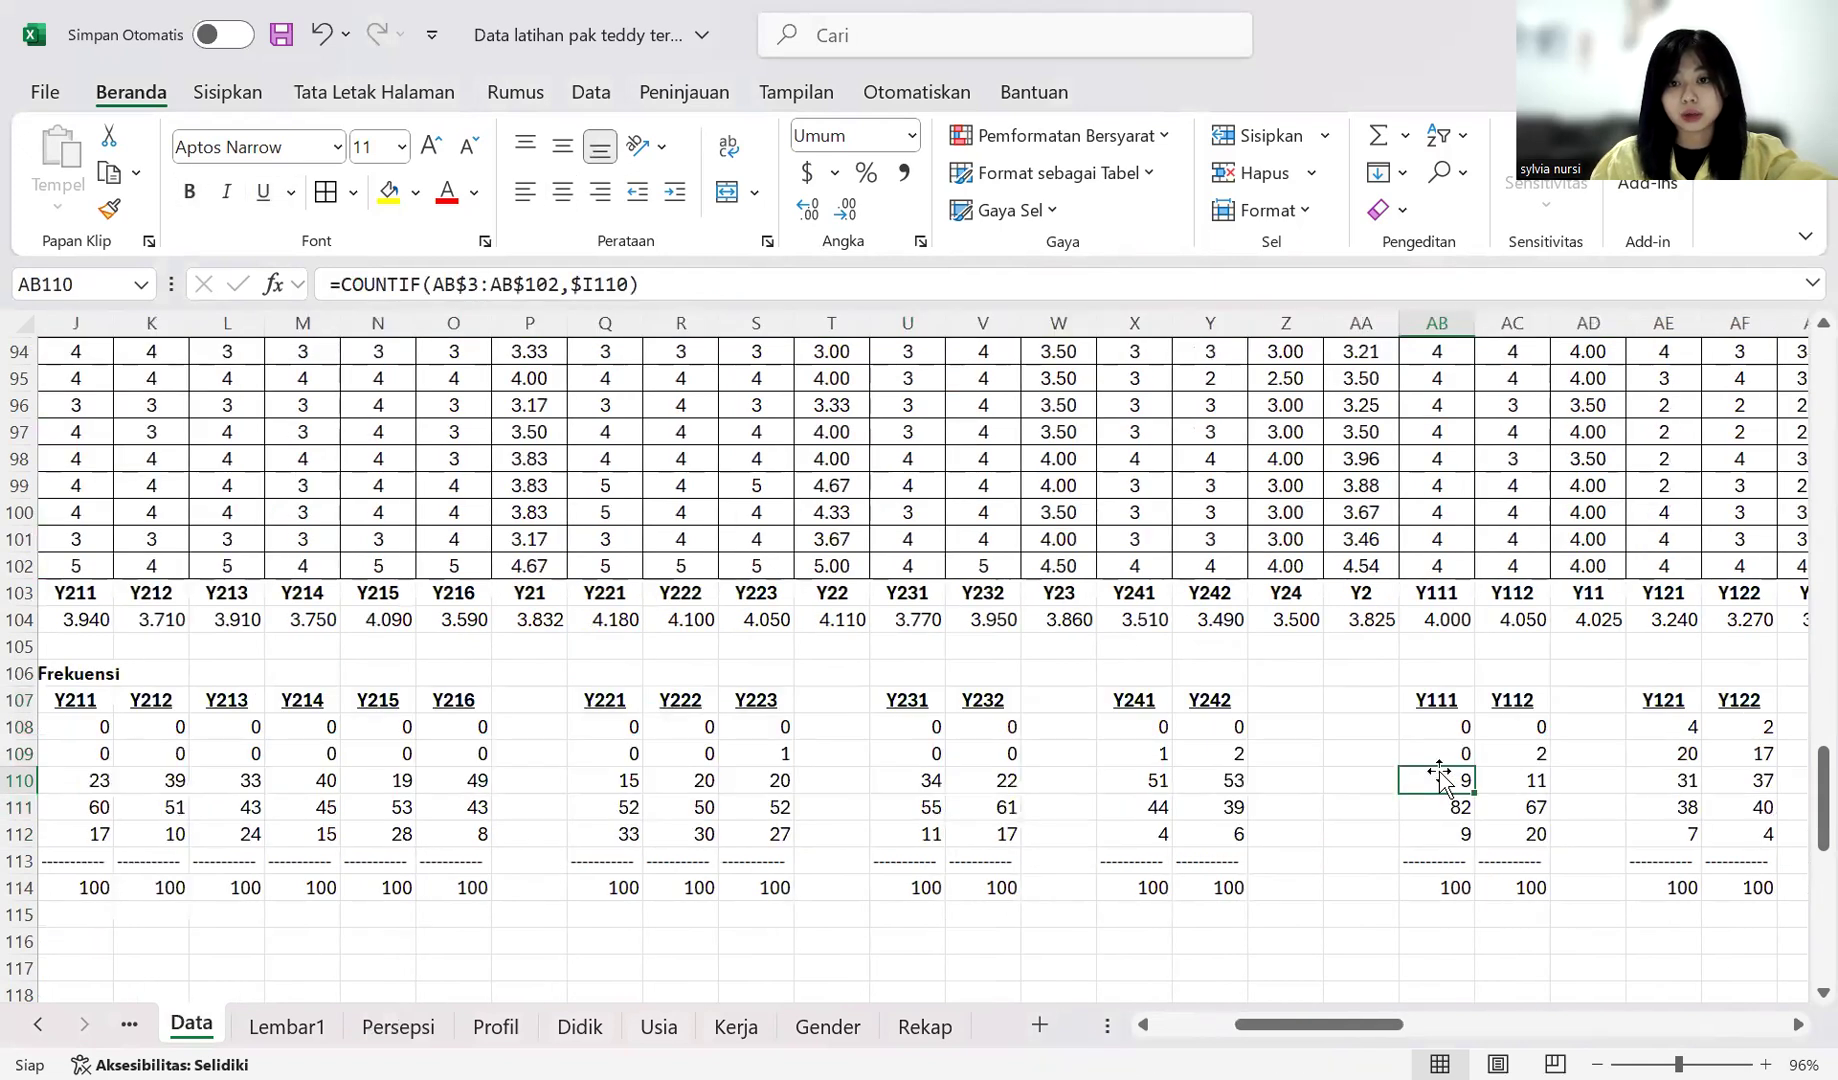
Step: On the Persepsi sheet, examine Tabel 4.1 for Kinerja Karyawan (Y2), including its indicator average rows and the variable average row
click(496, 1026)
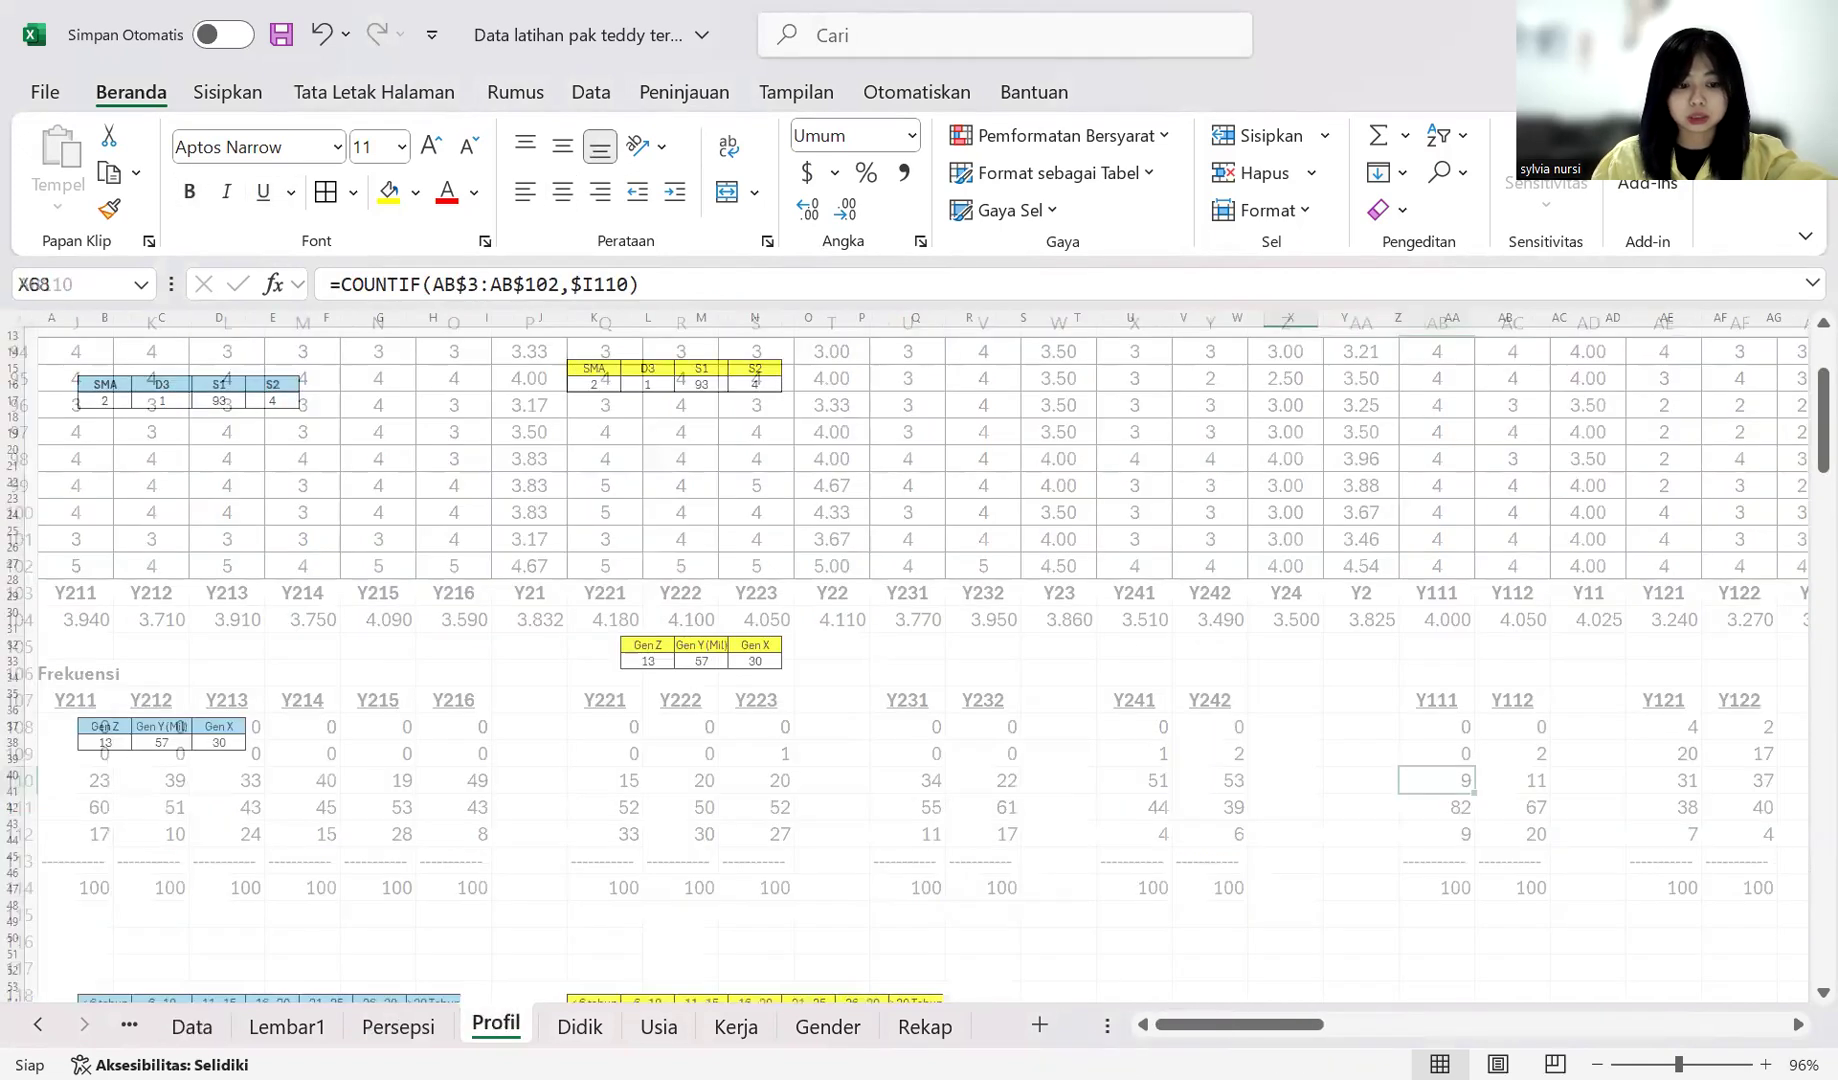
click(398, 1026)
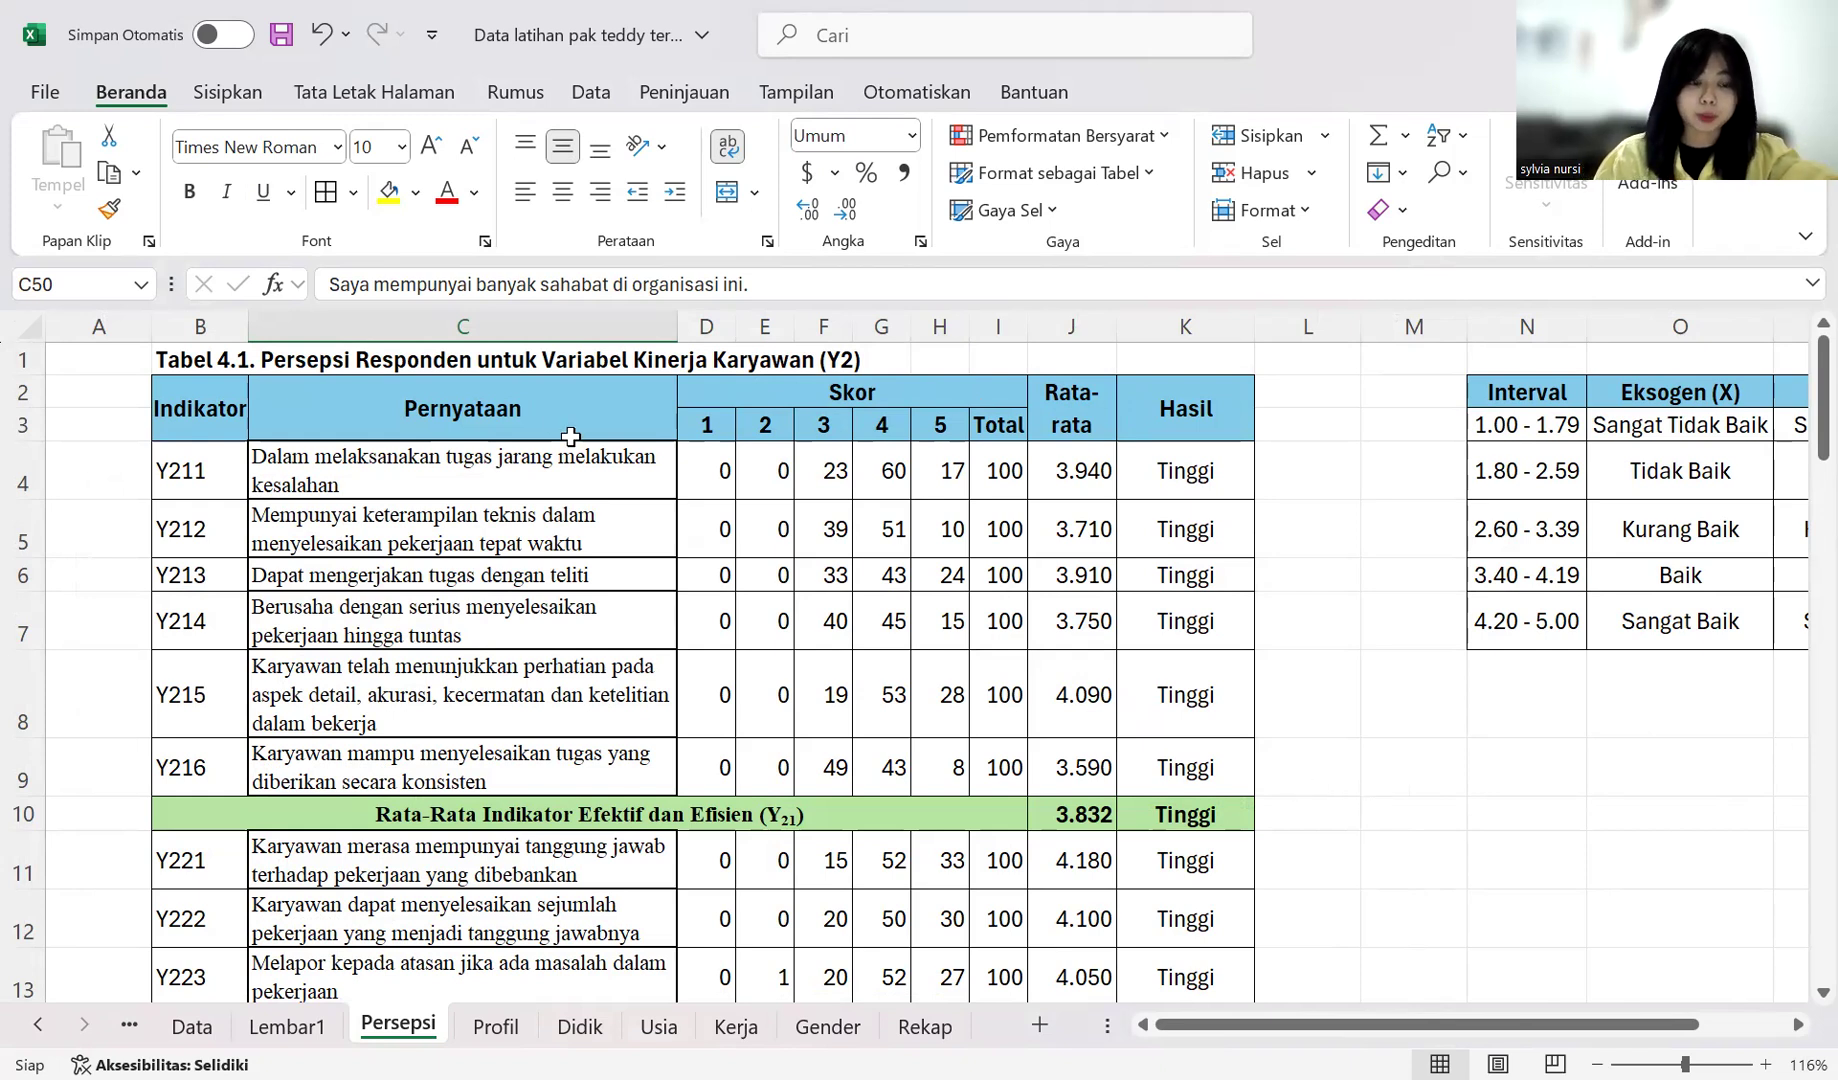
click(337, 820)
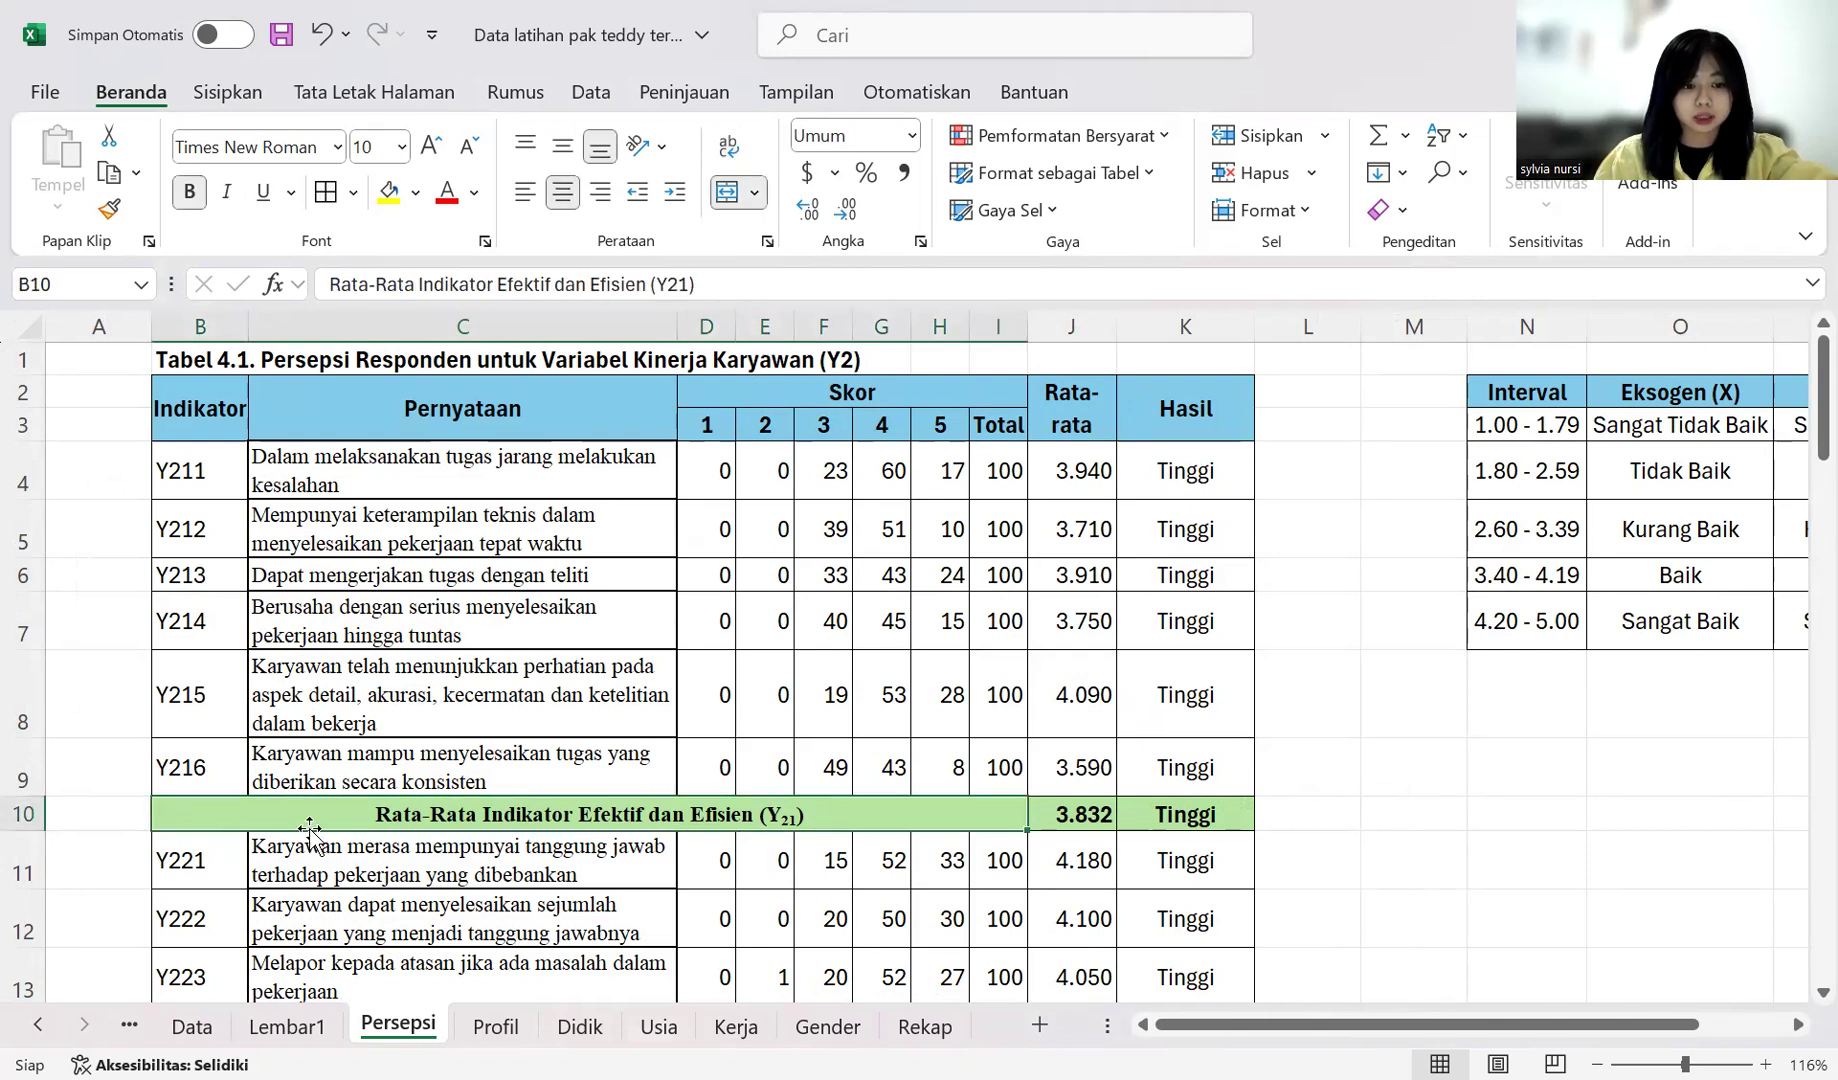
scroll(595, 806, down, 3)
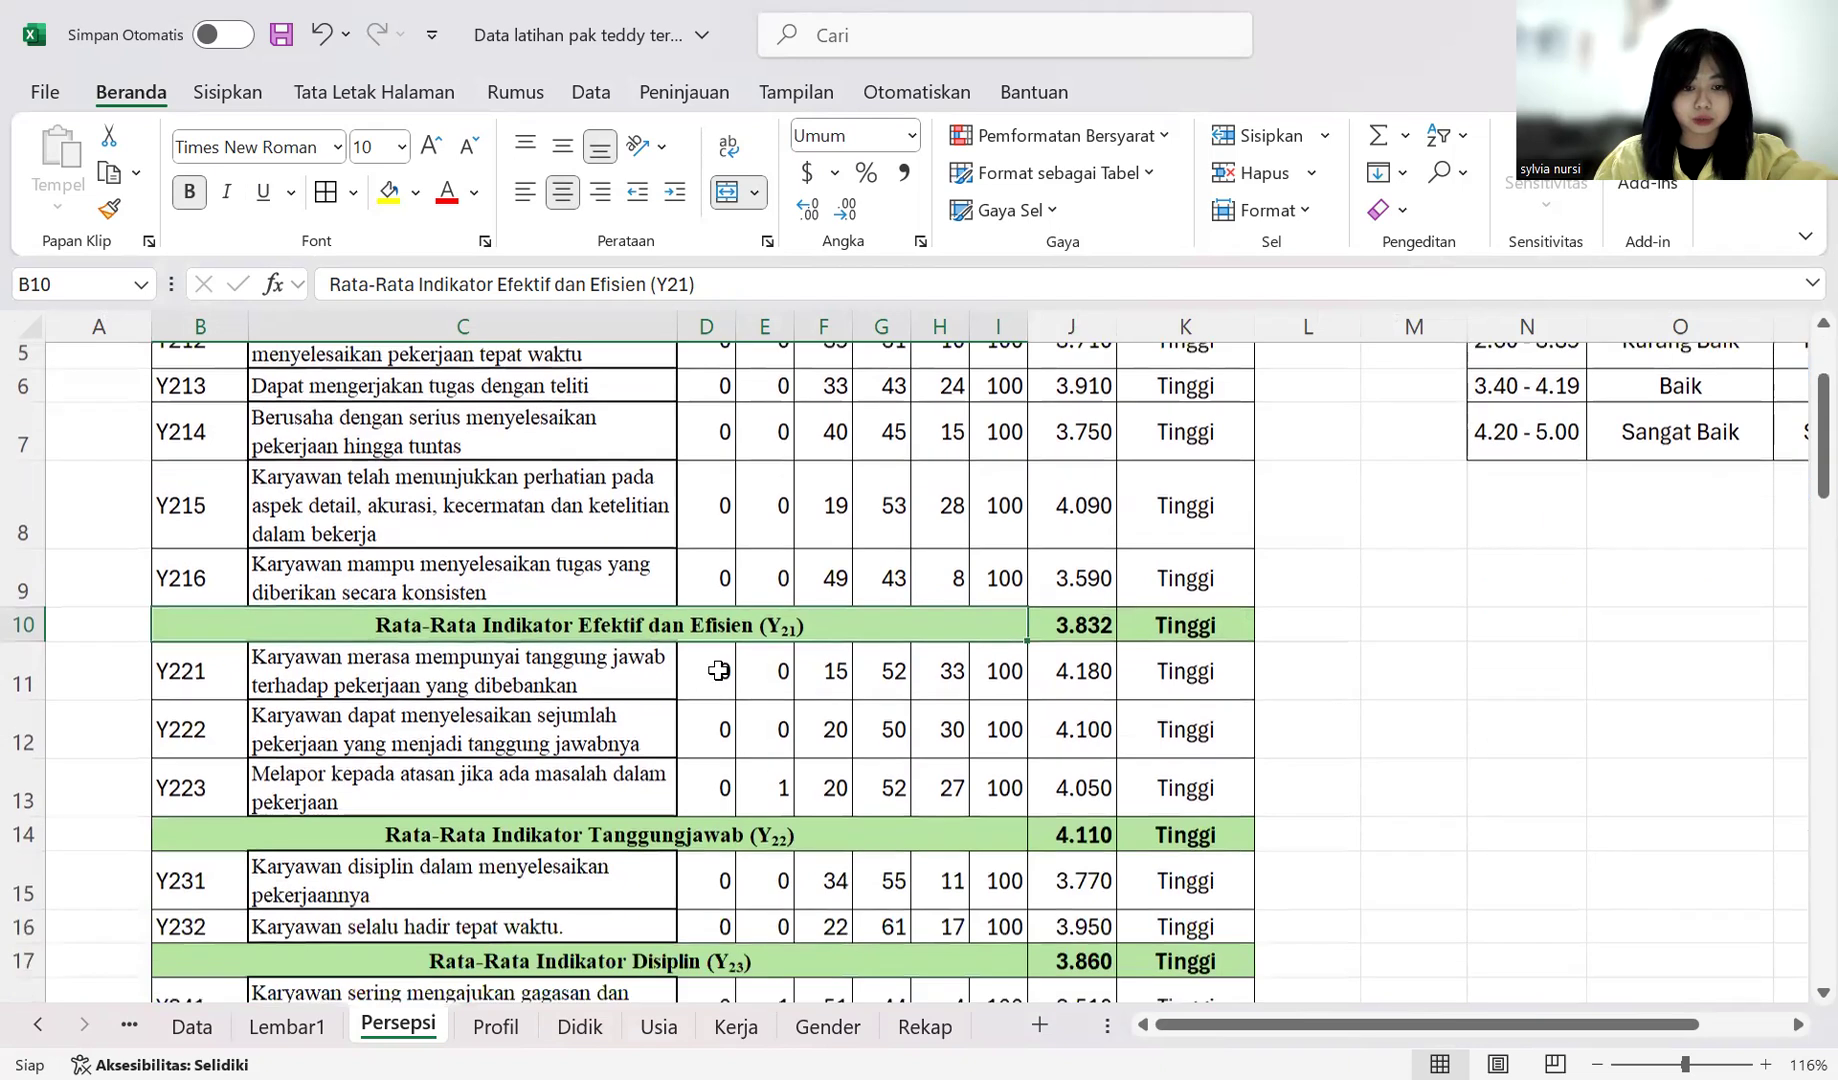
scroll(890, 770, down, 1)
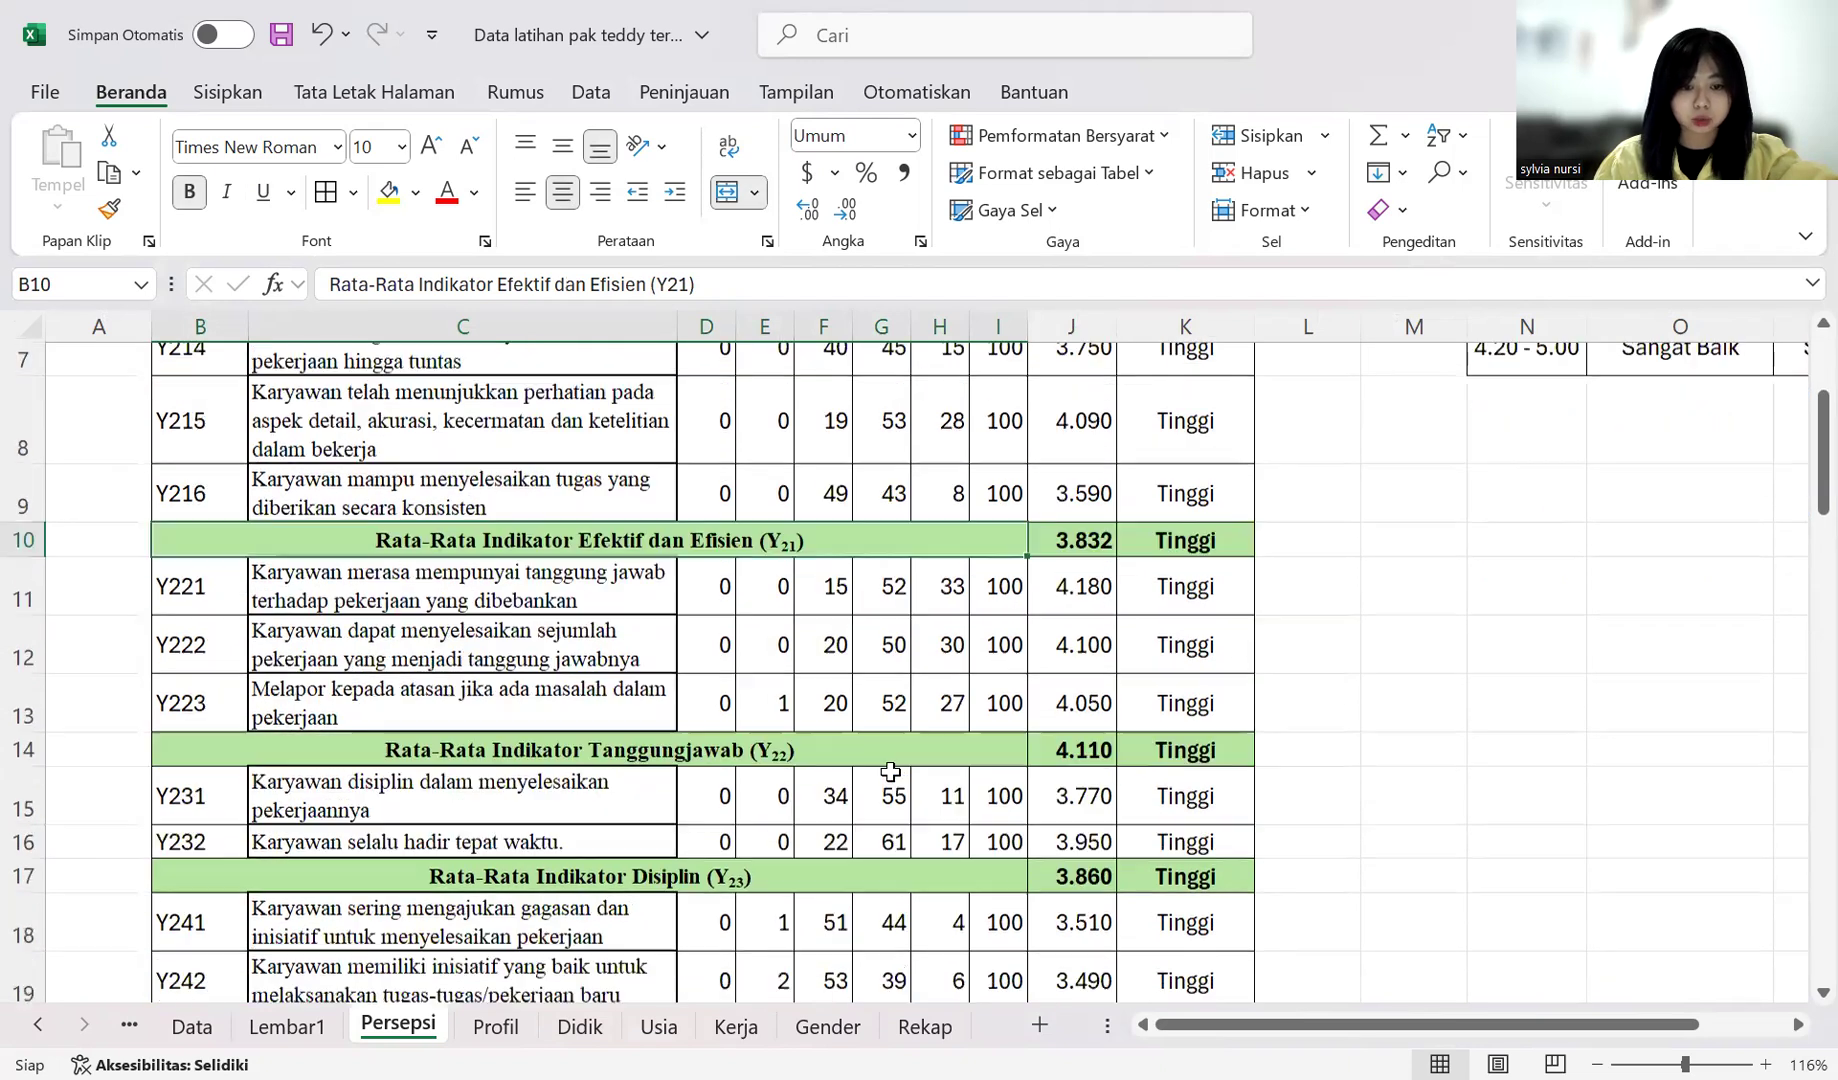
scroll(850, 760, down, 1)
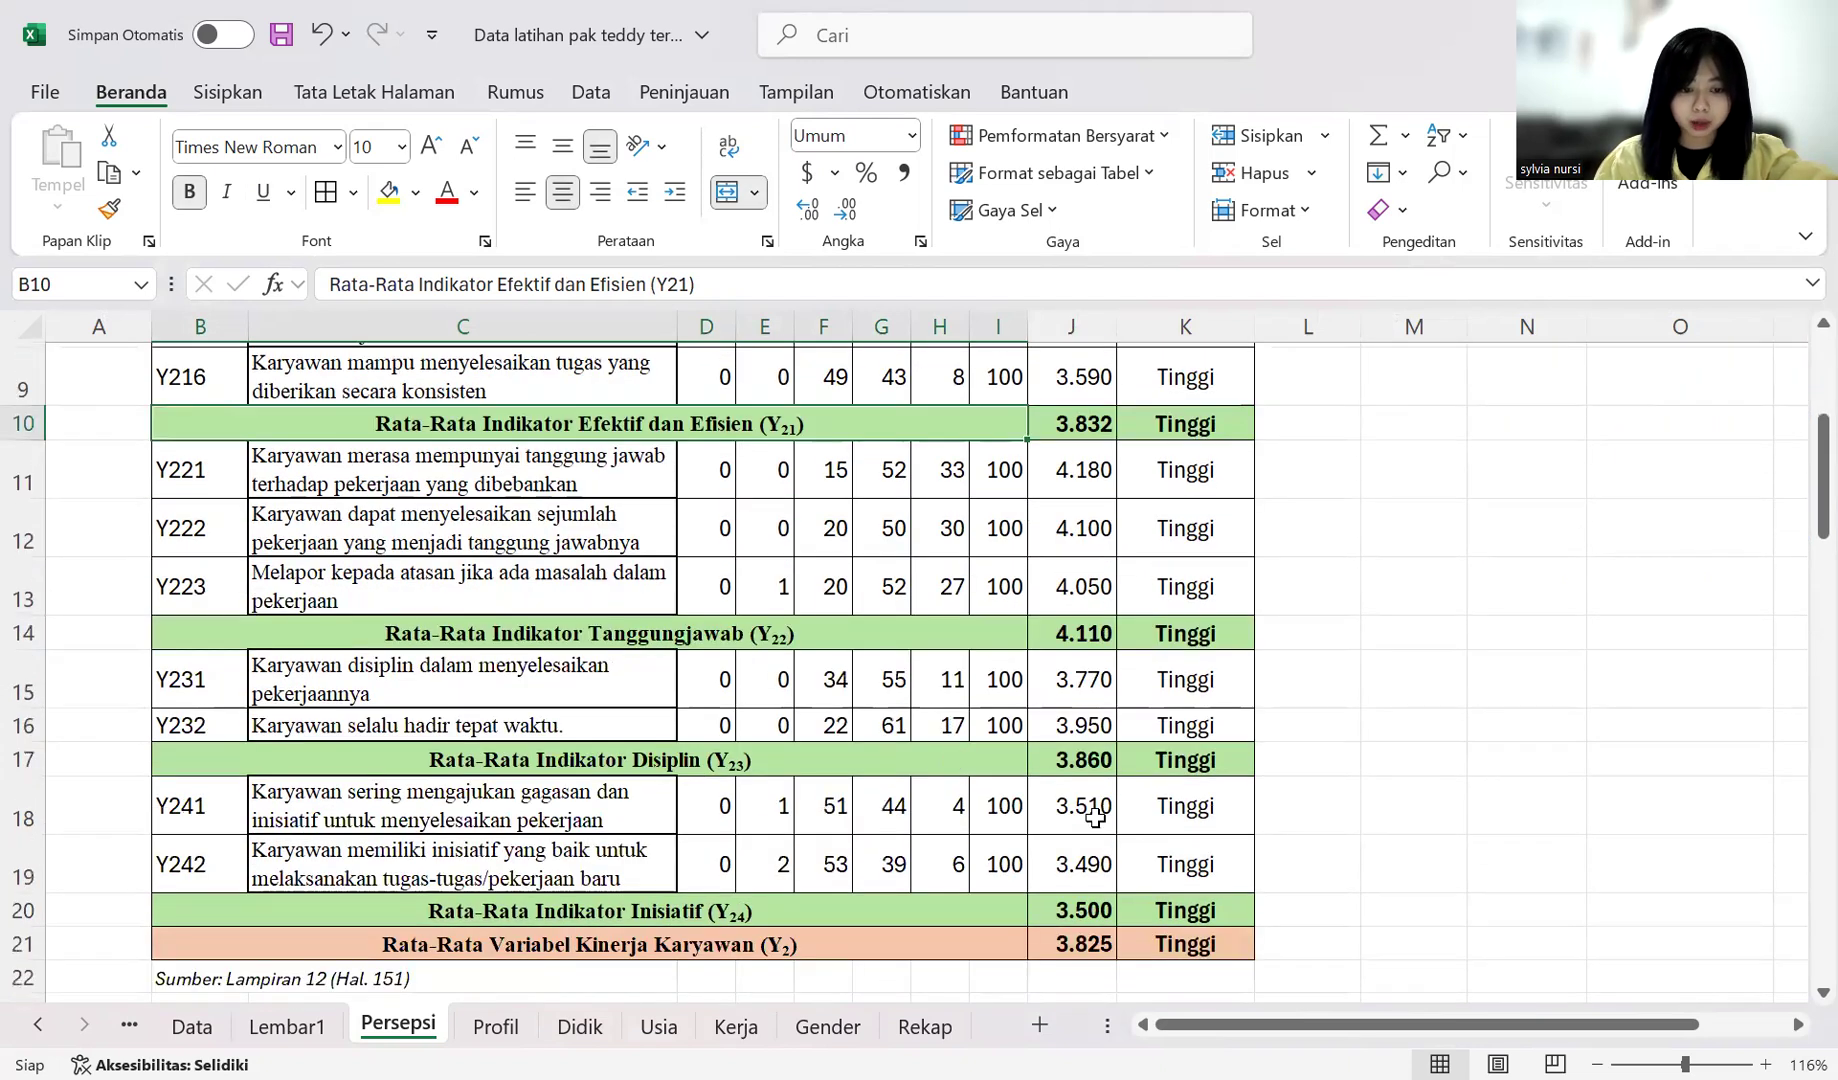
scroll(640, 790, down, 1)
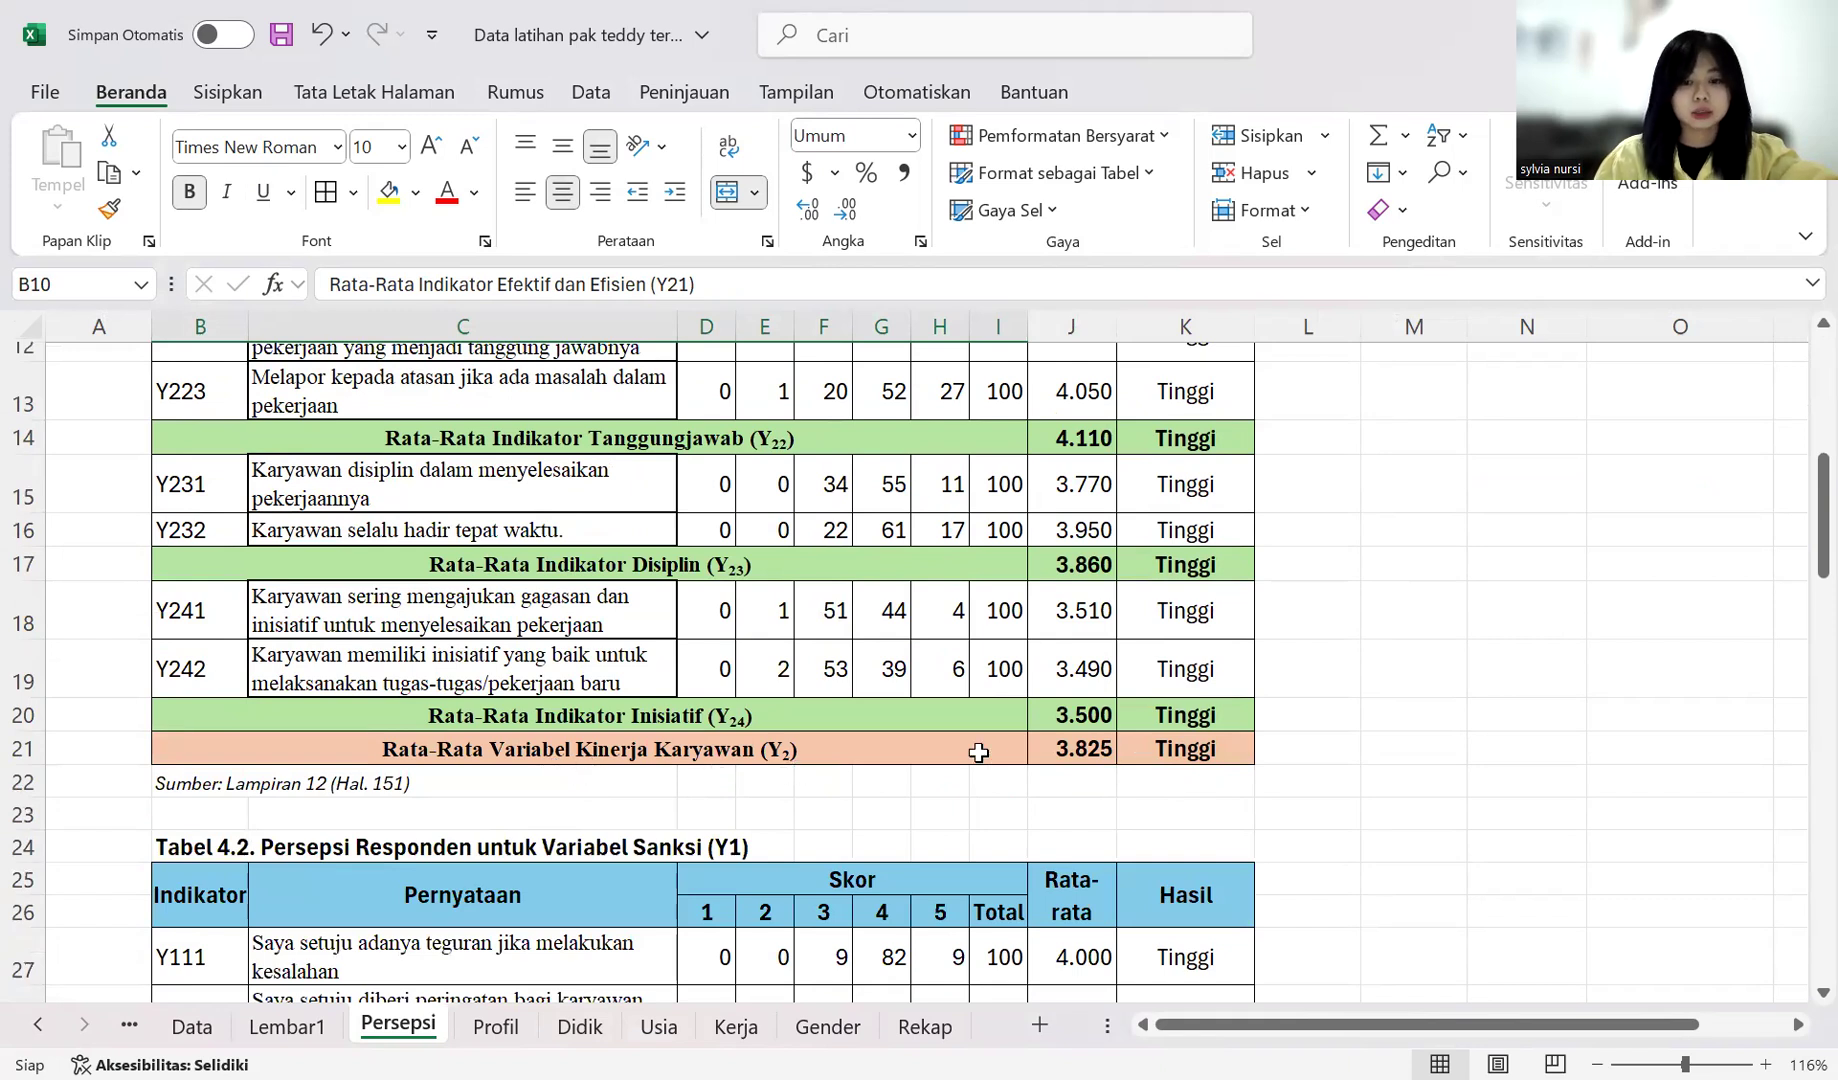
Step: On the Persepsi sheet, examine the IF formula in K4 of Tabel 4.1 against the Interval table for Eksogen (X) and Endogen (Y)
scroll(990, 745, up, 4)
scroll(967, 752, up, 2)
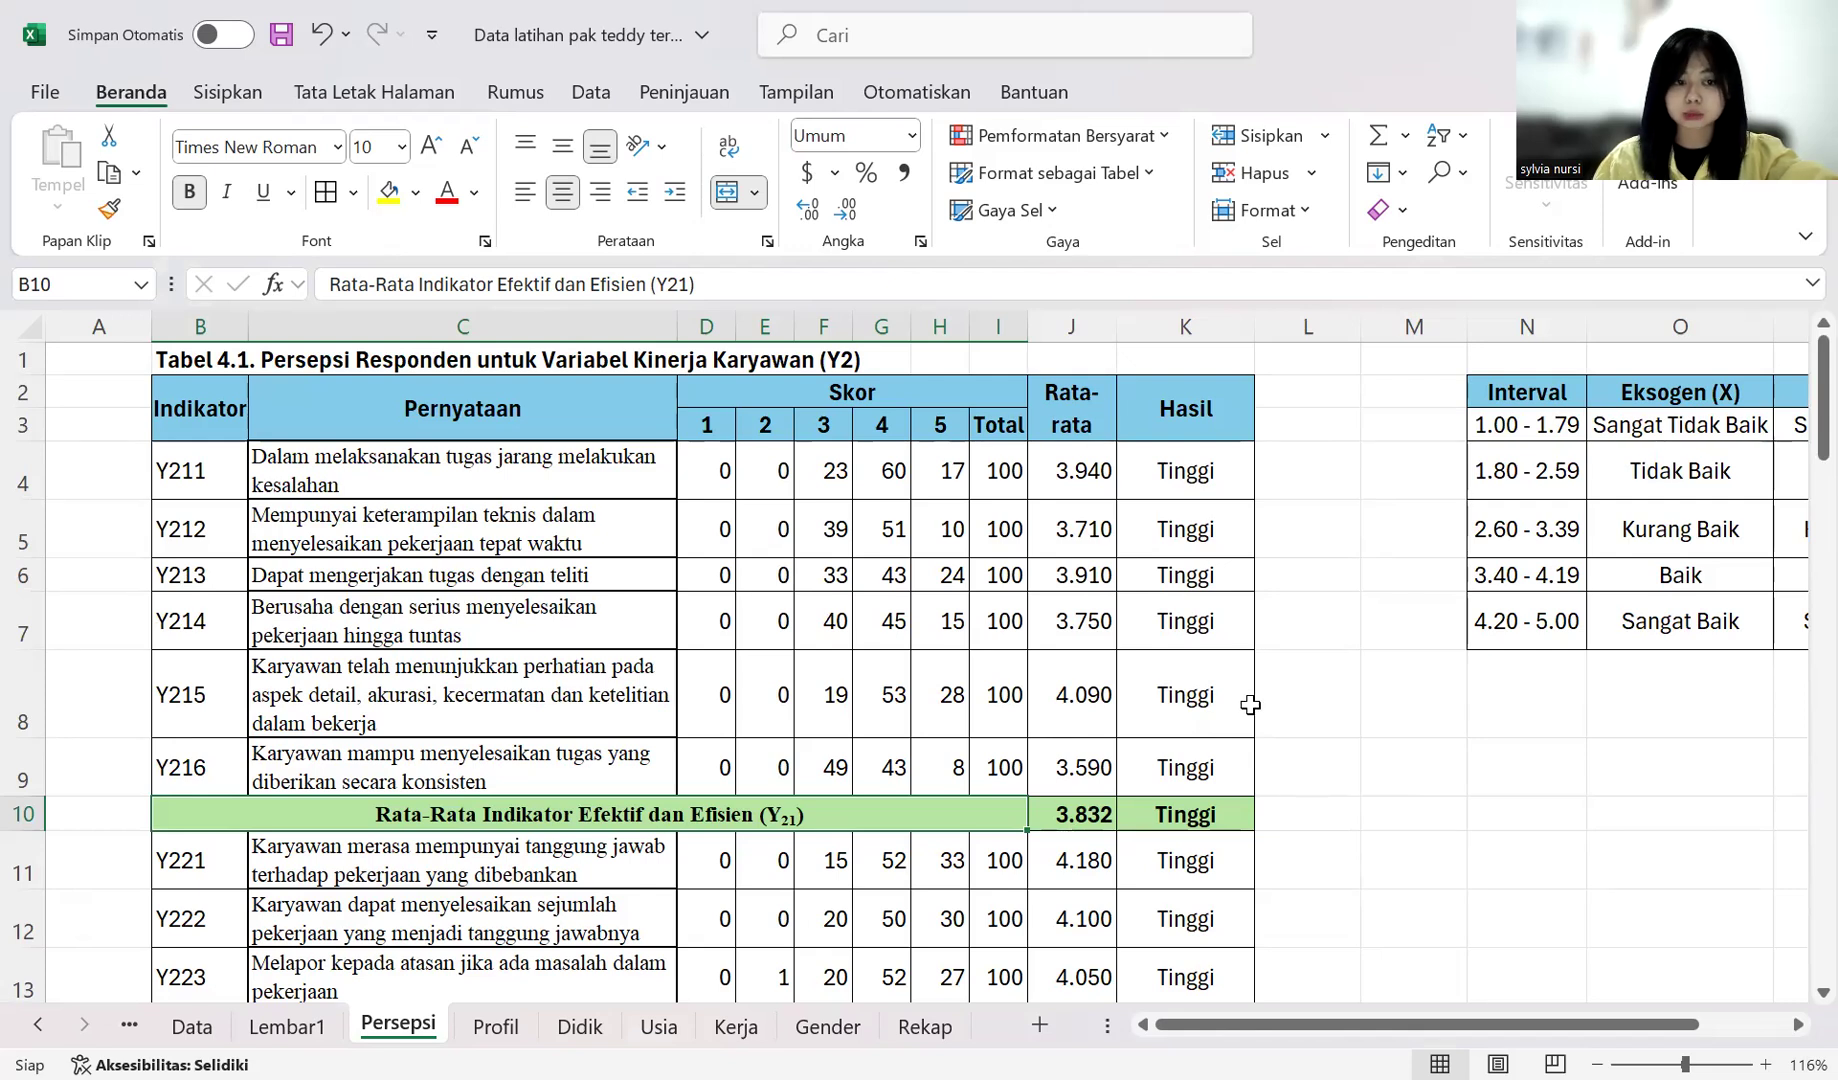
click(1184, 480)
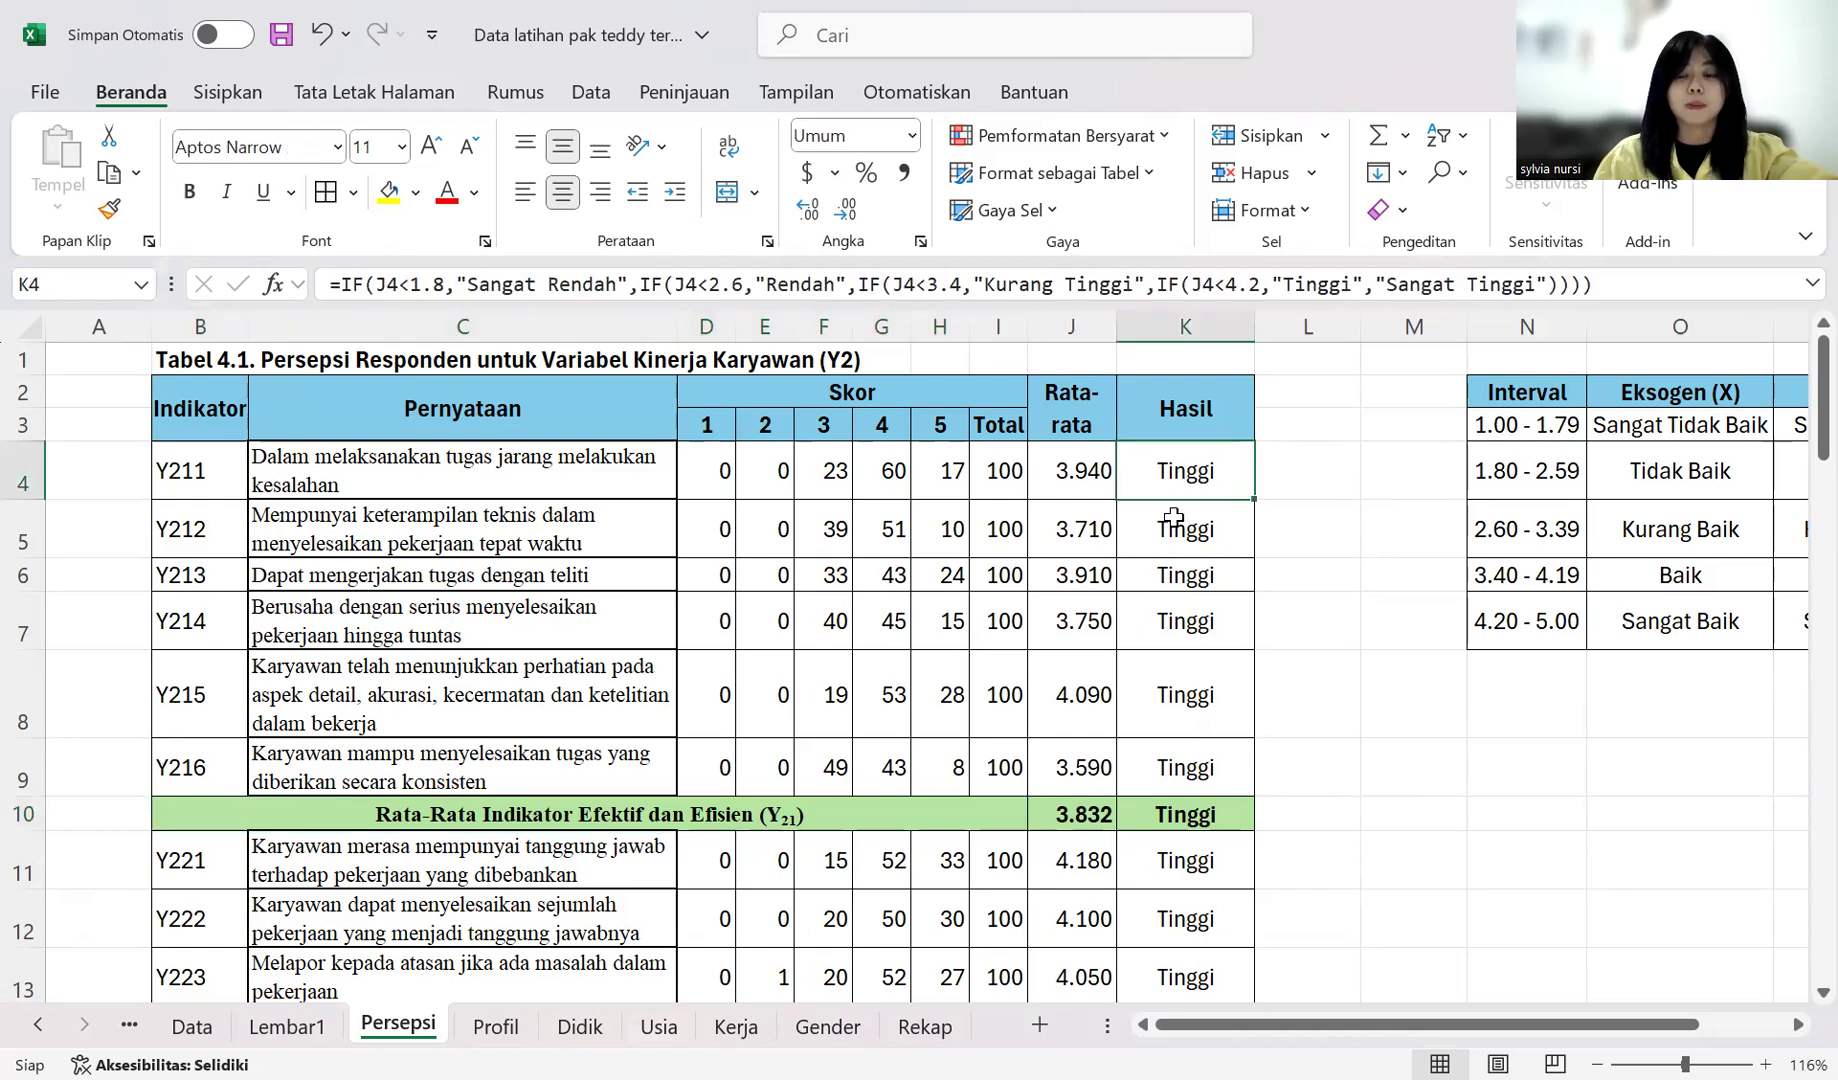
drag(1472, 1033, 1560, 1033)
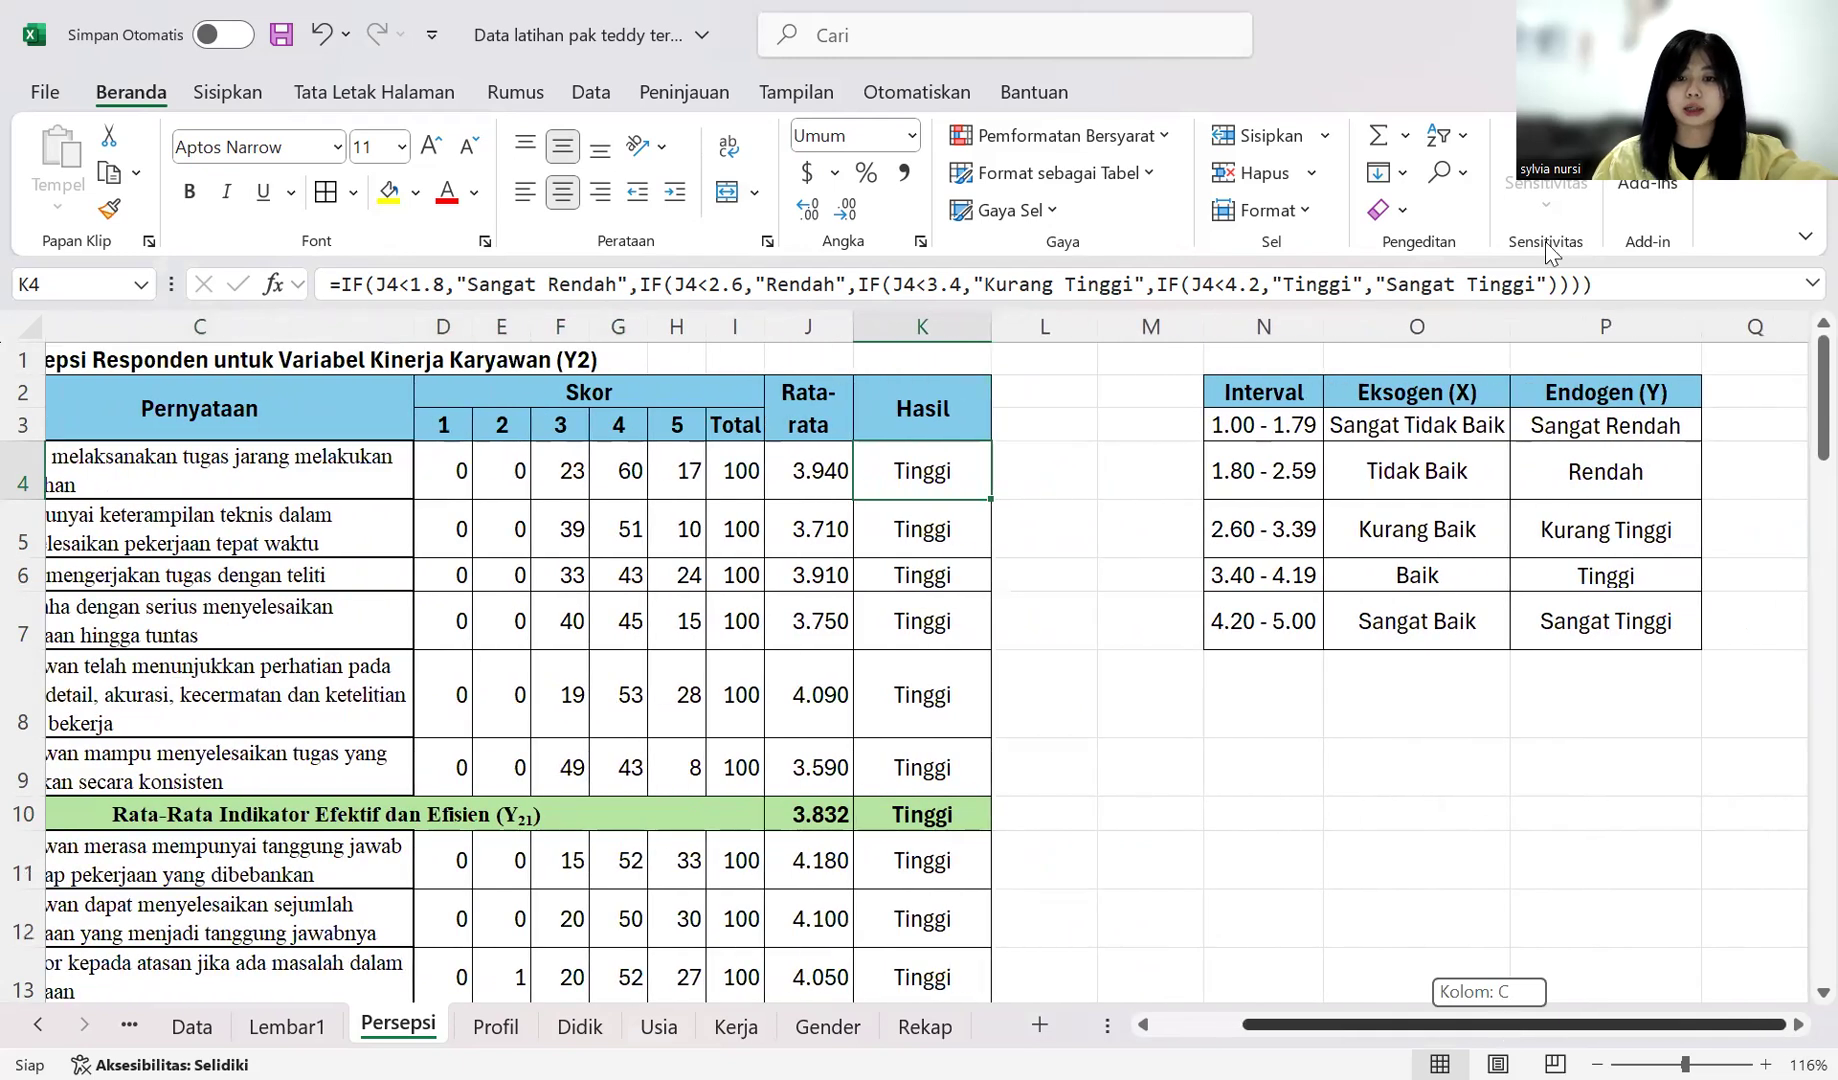
drag(1145, 358, 1722, 685)
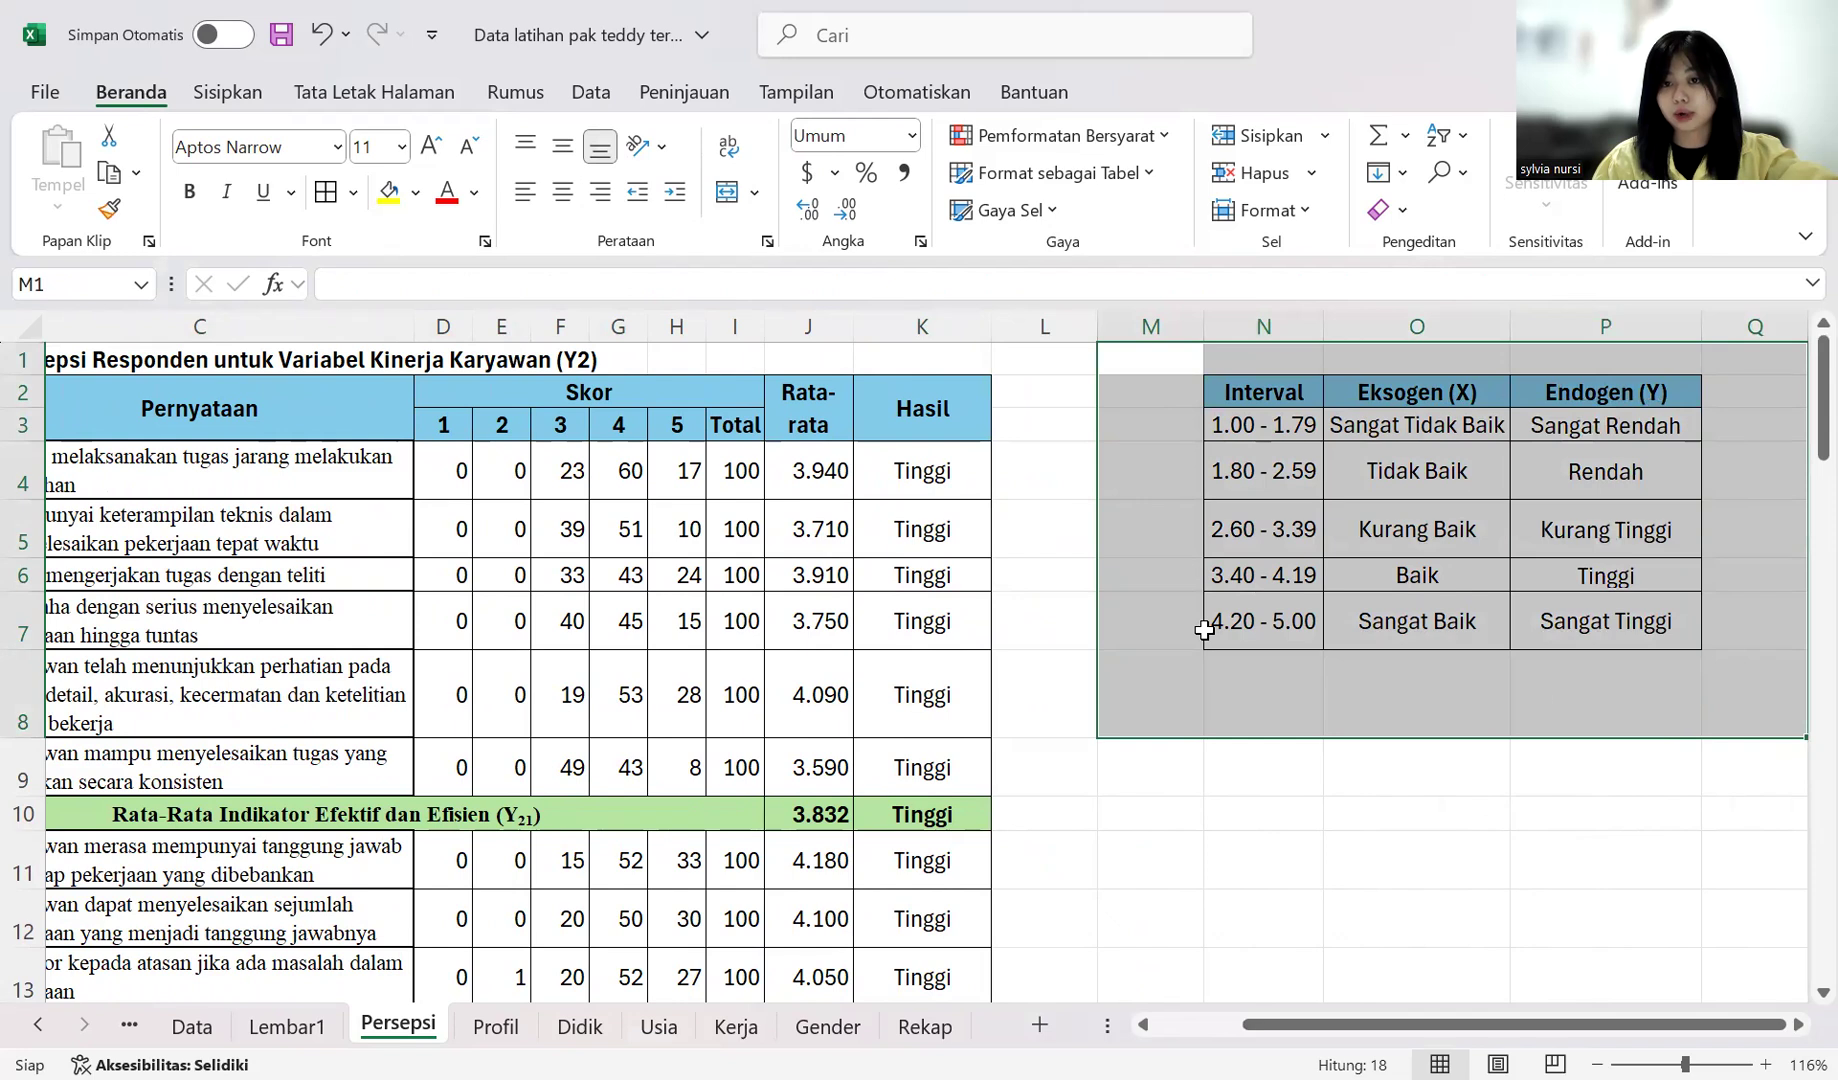
click(1040, 460)
click(945, 473)
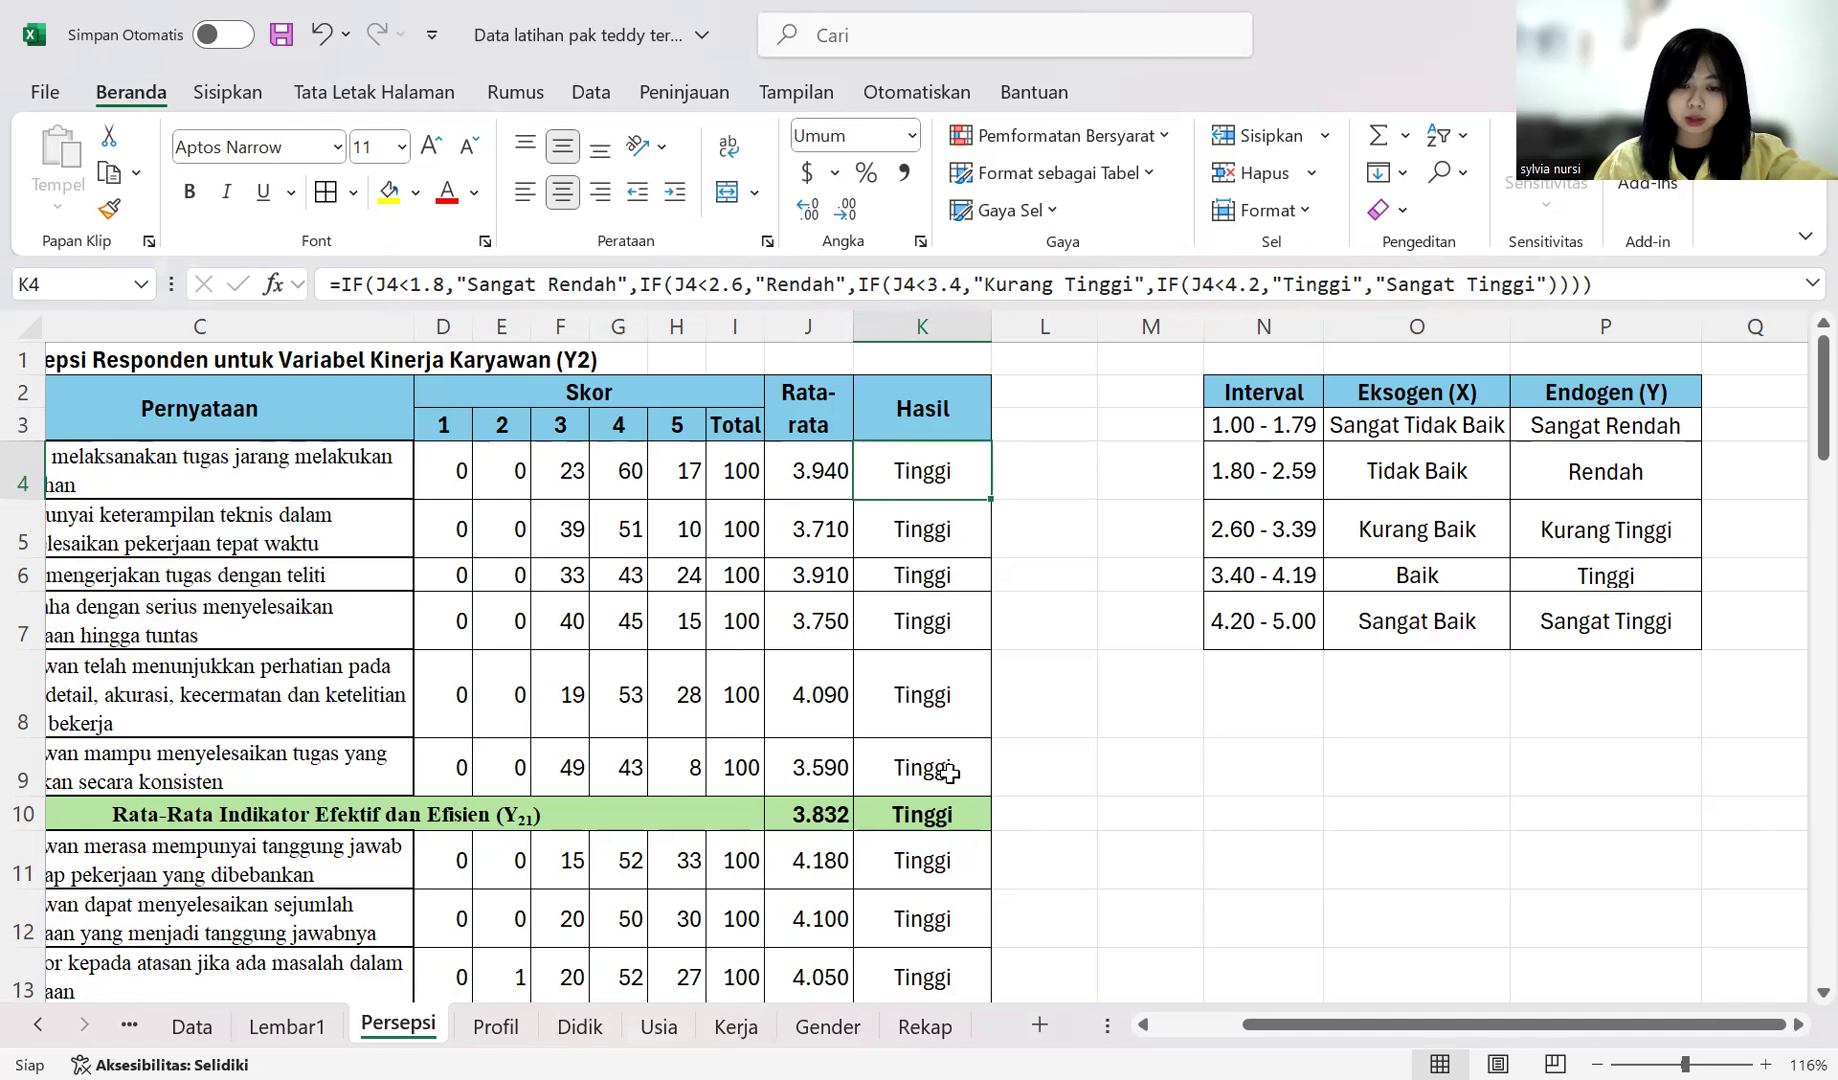
Step: Go through Tabel 4.2 Sanksi (Y1), Tabel 4.3 Motivasi (X1) and Tabel 4.4 Disiplin Kerja (X2), and return to Tabel 4.1
scroll(943, 760, down, 2)
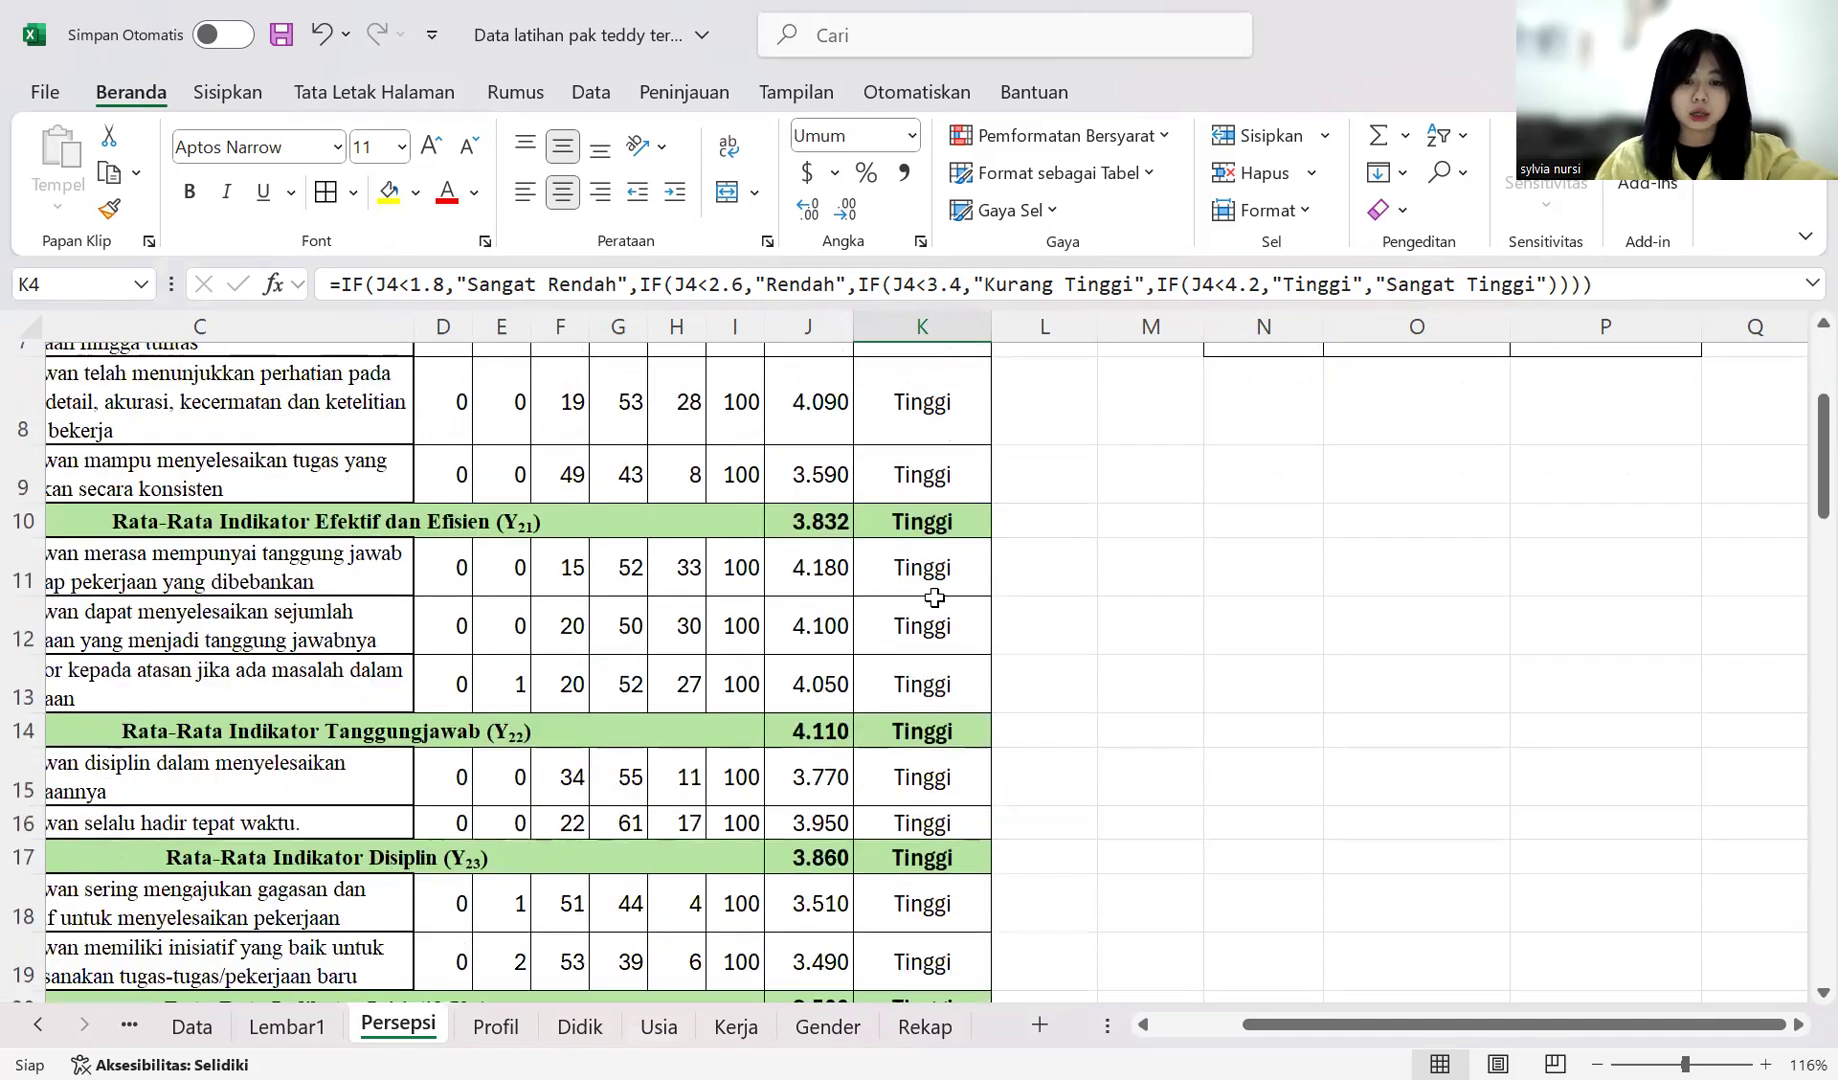
scroll(937, 605, down, 5)
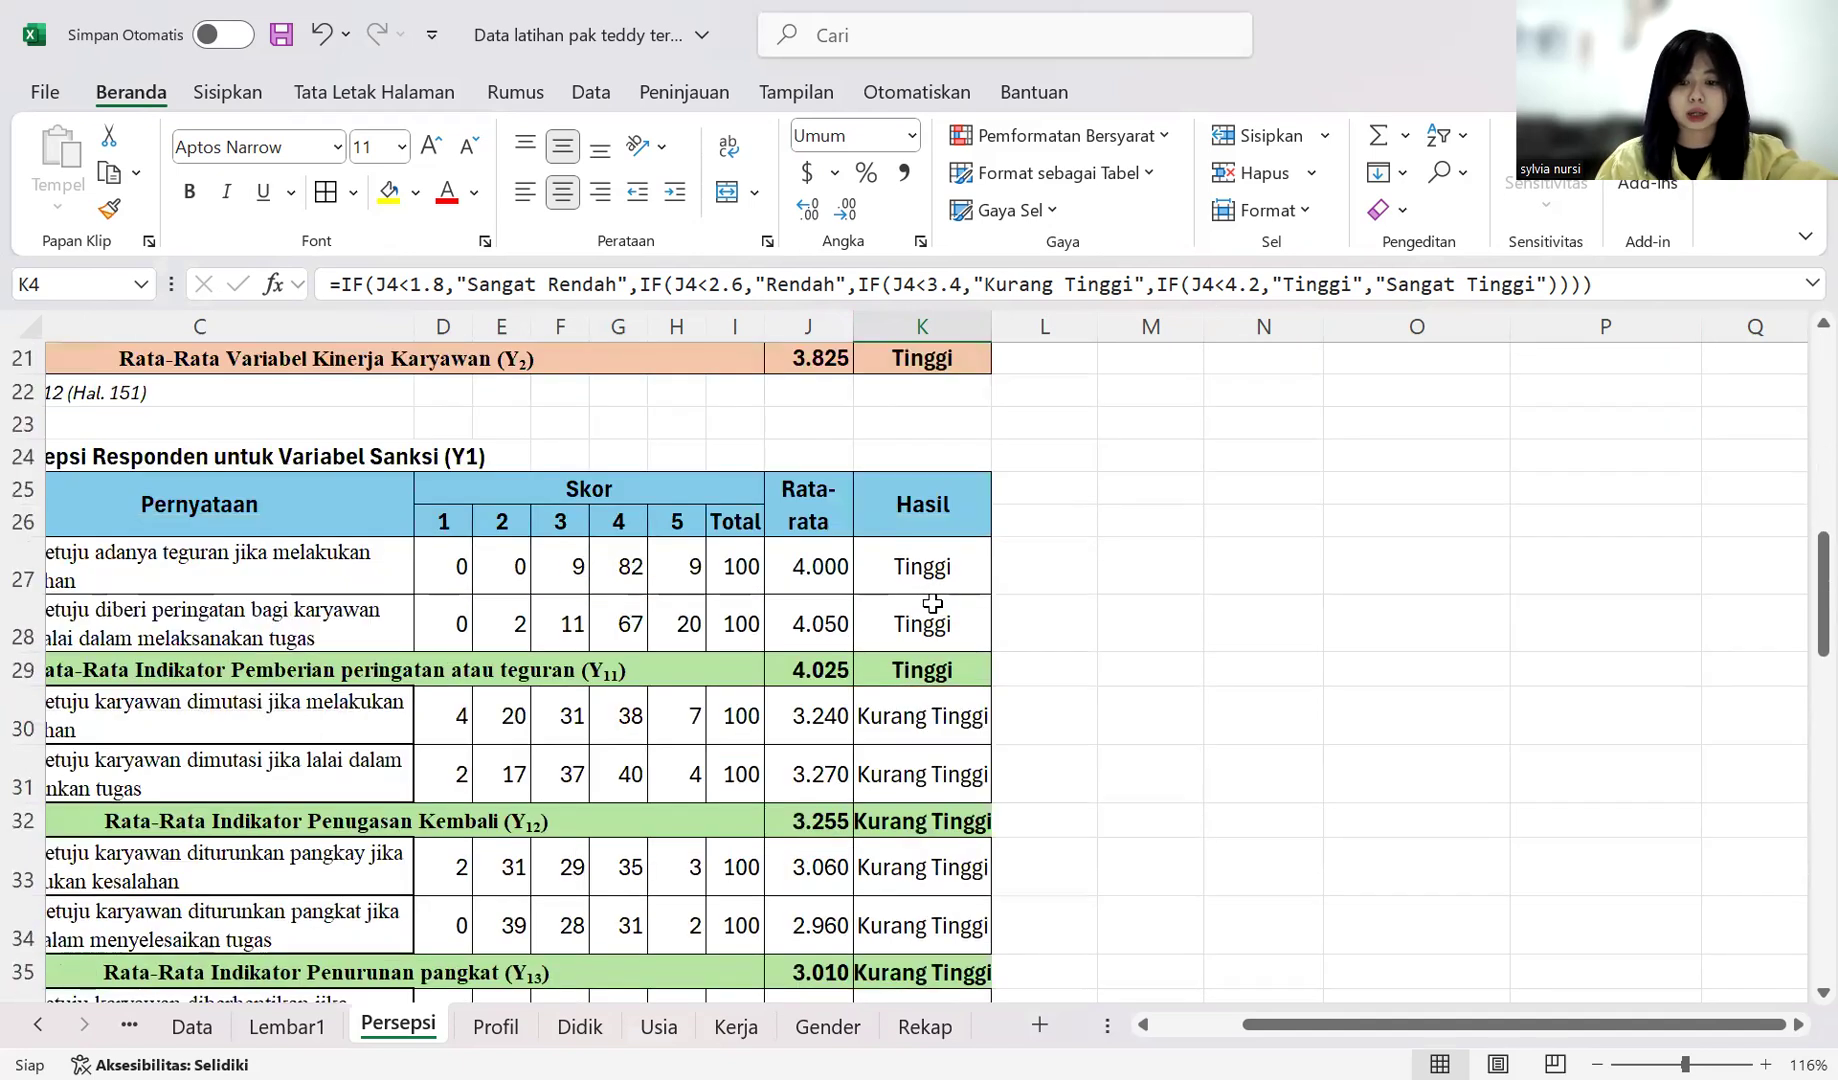
scroll(932, 603, left, 3)
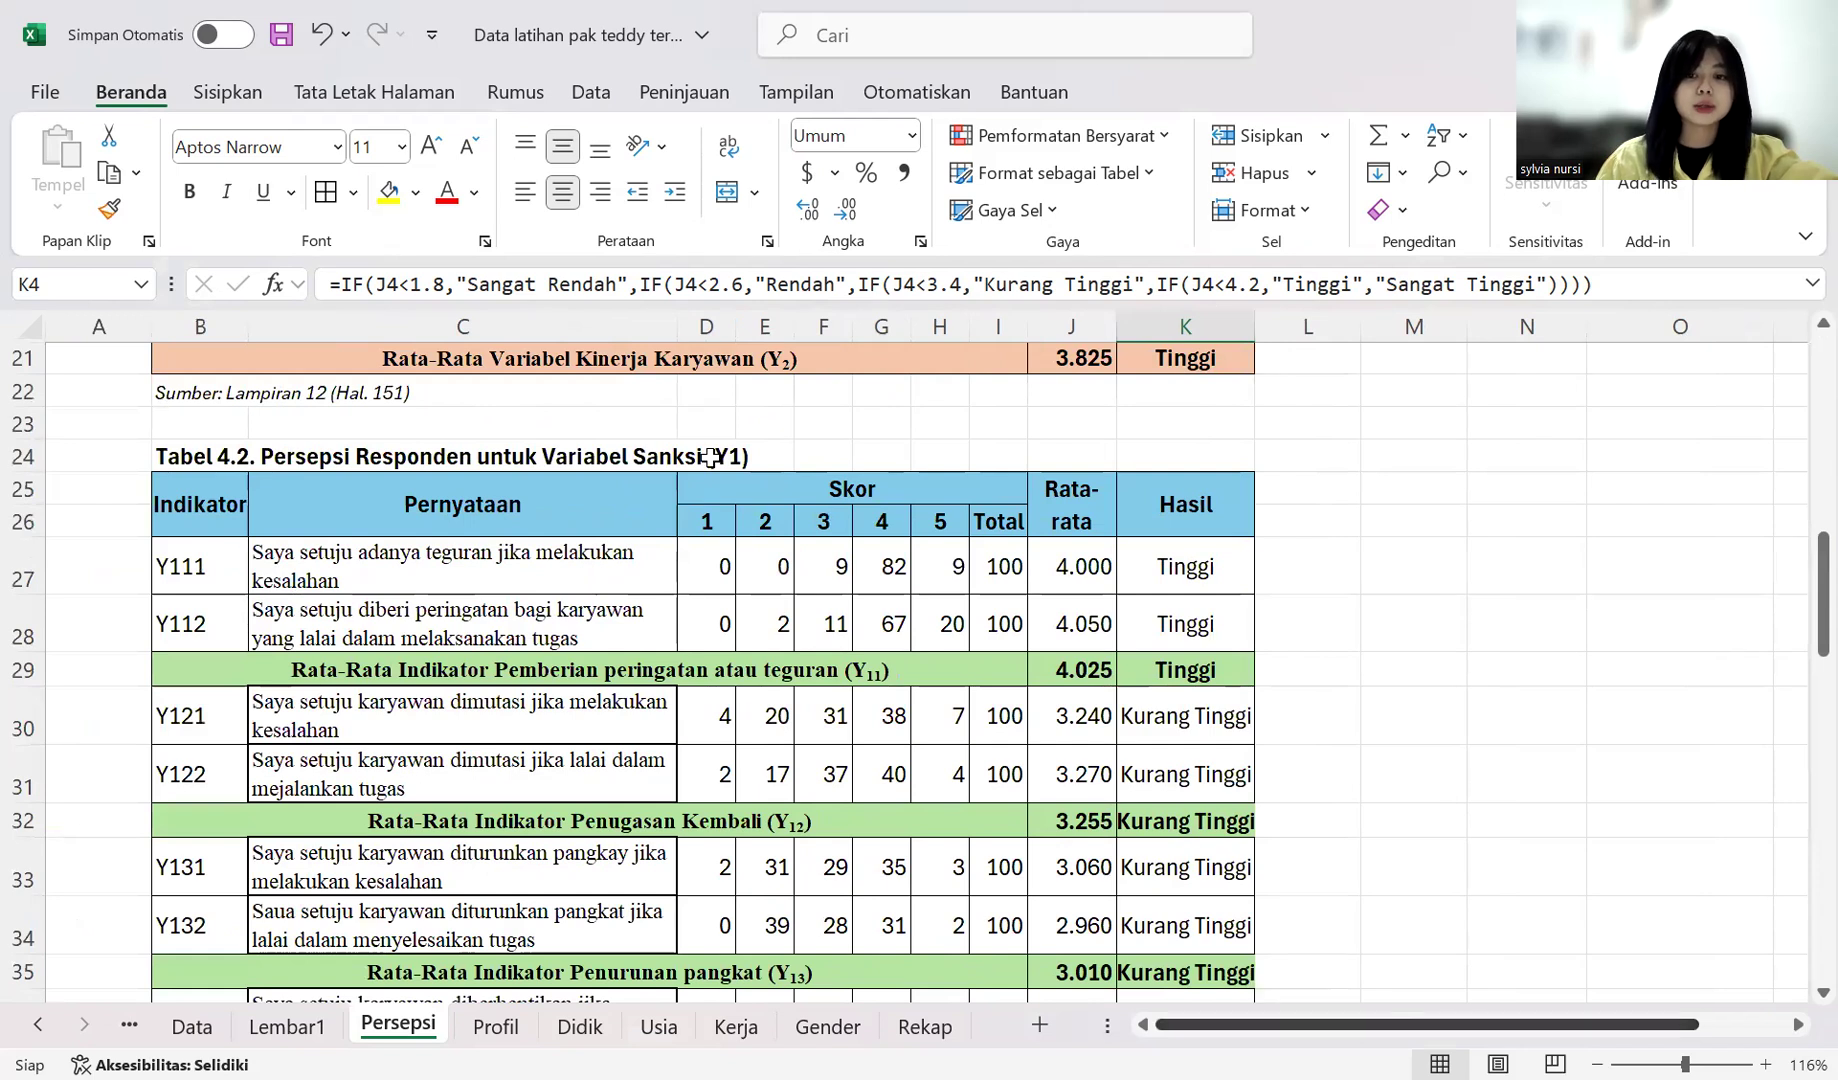
scroll(691, 454, down, 7)
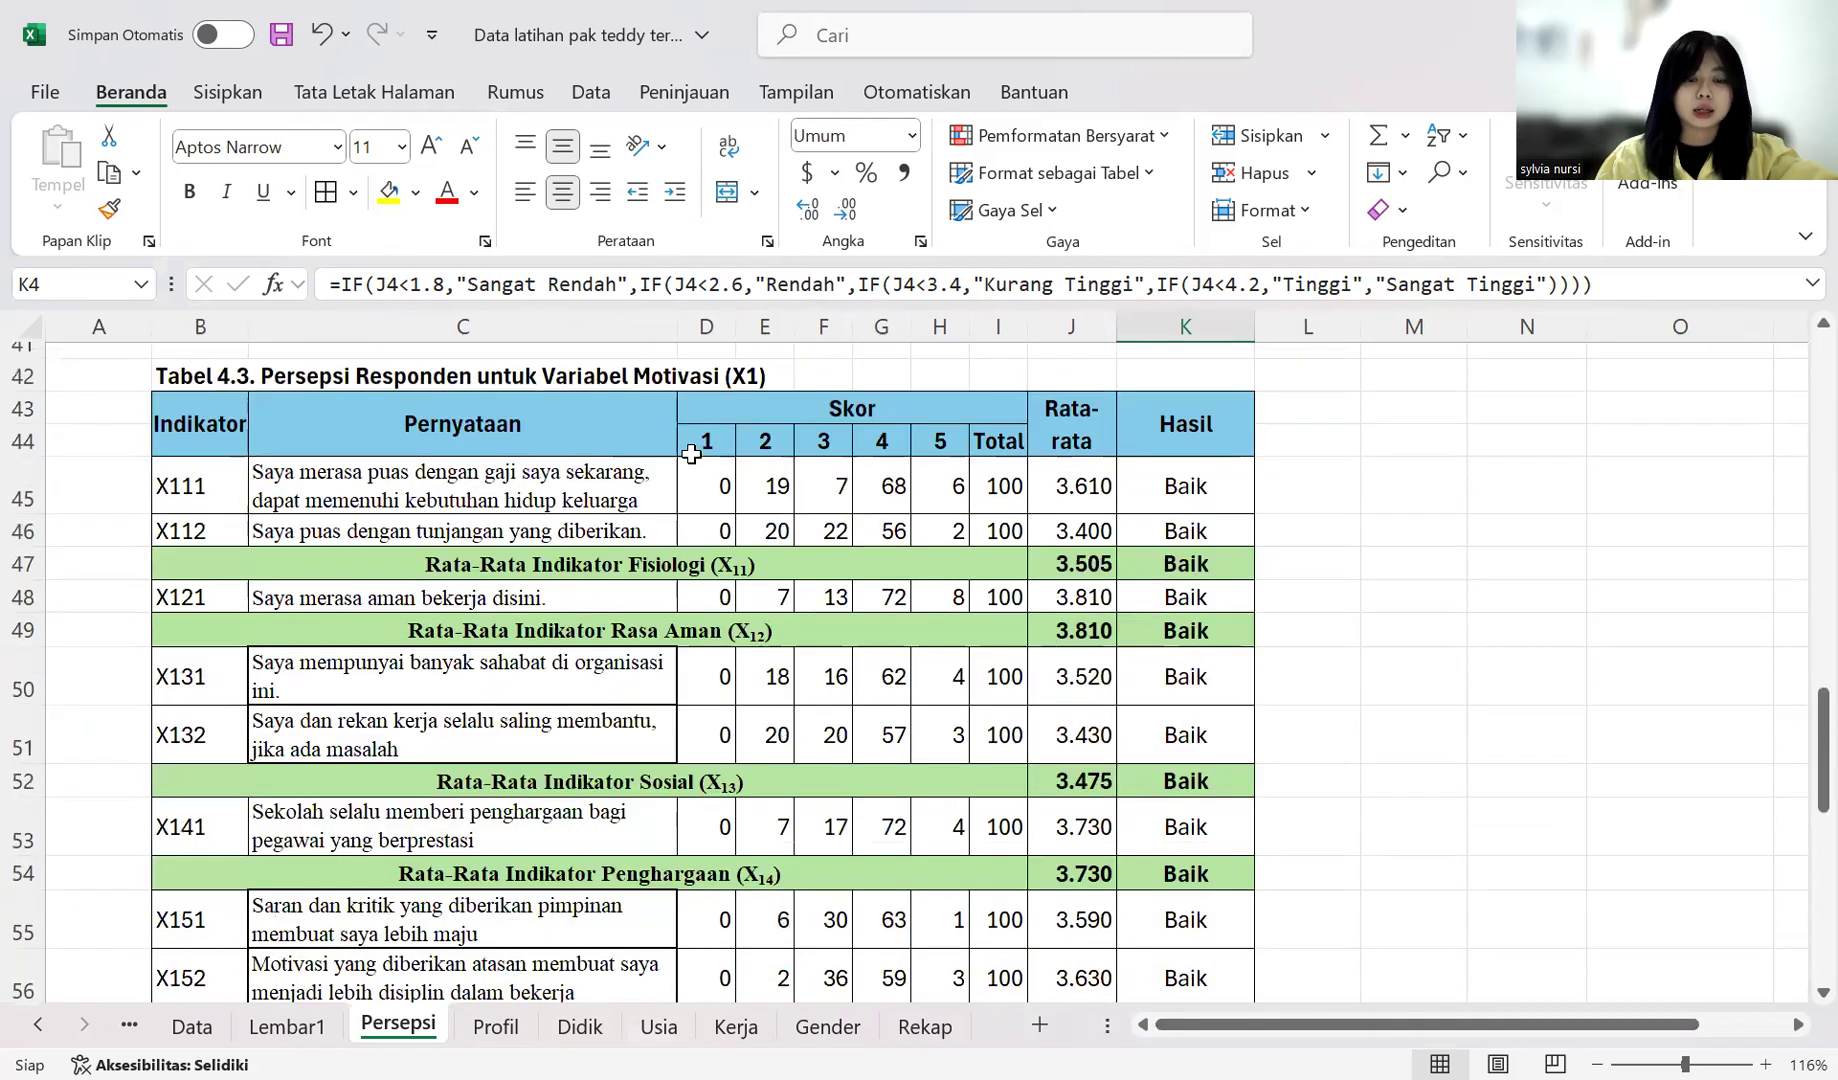
scroll(691, 454, up, 3)
scroll(691, 454, down, 6)
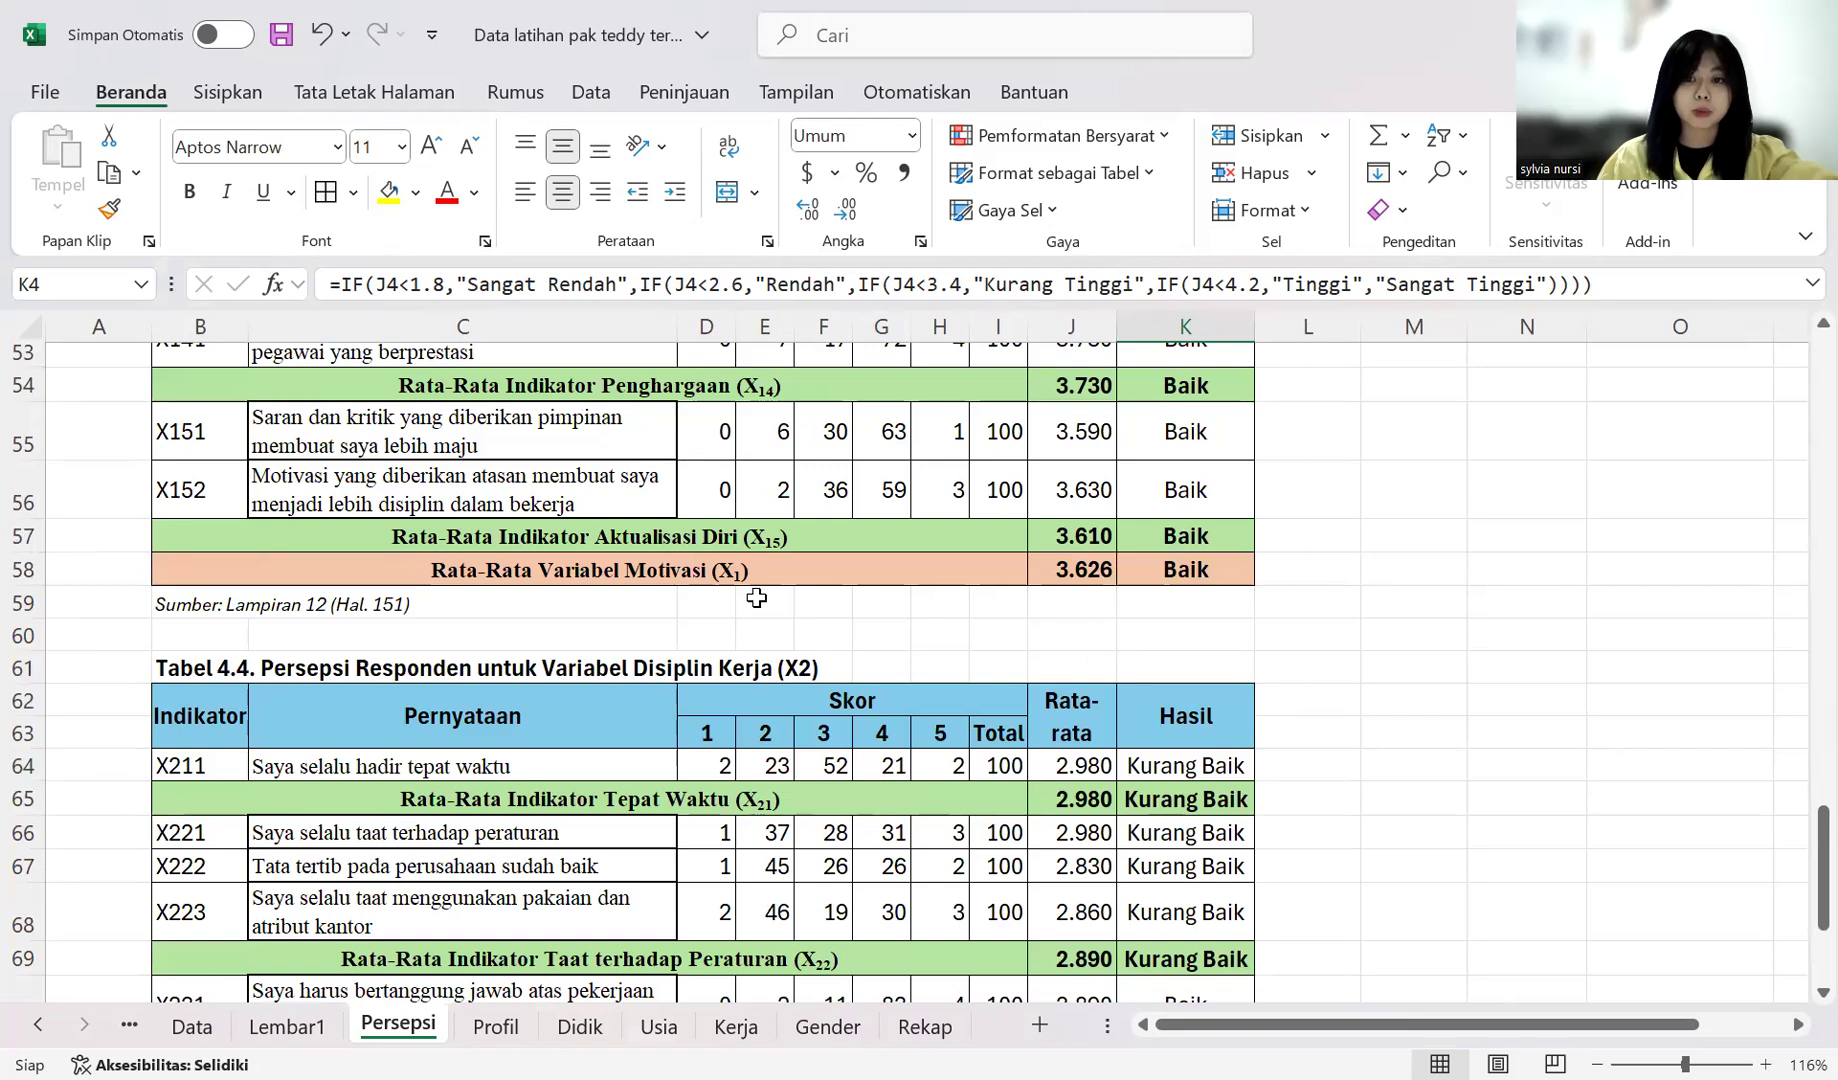
scroll(757, 595, up, 5)
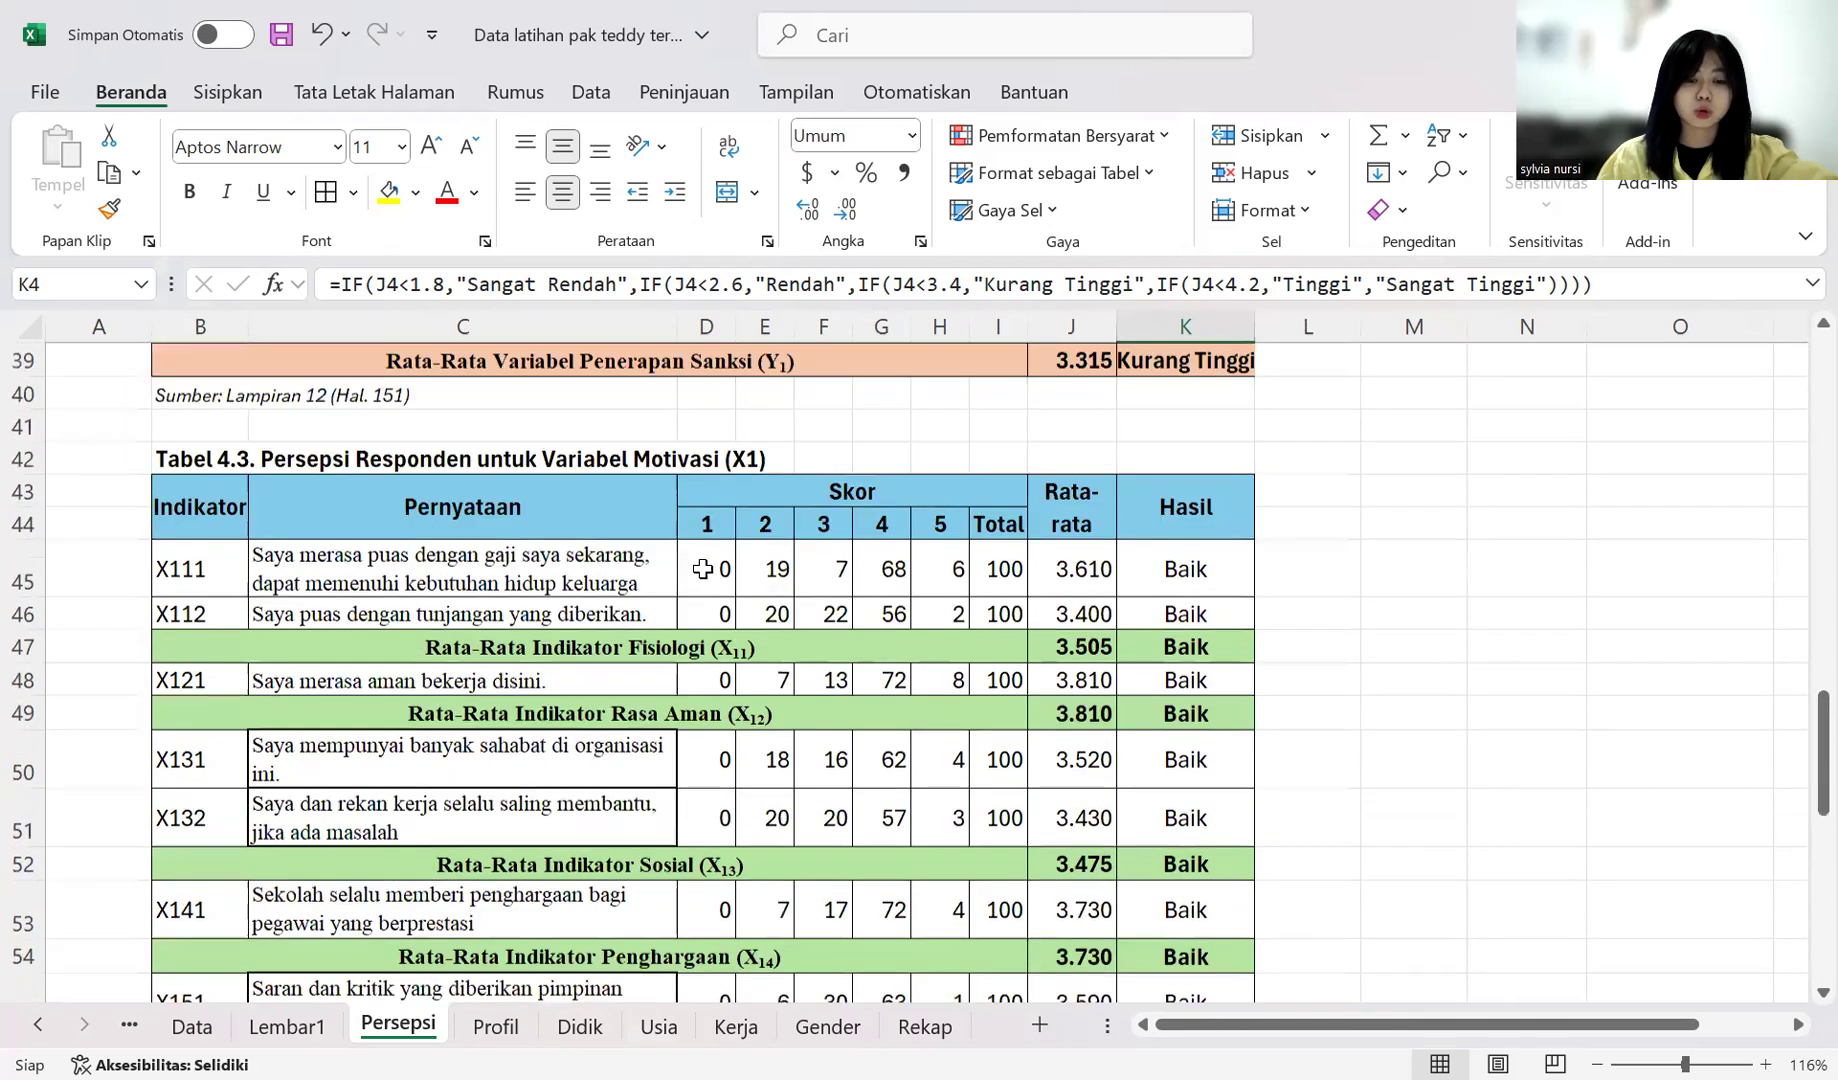
scroll(613, 545, up, 1)
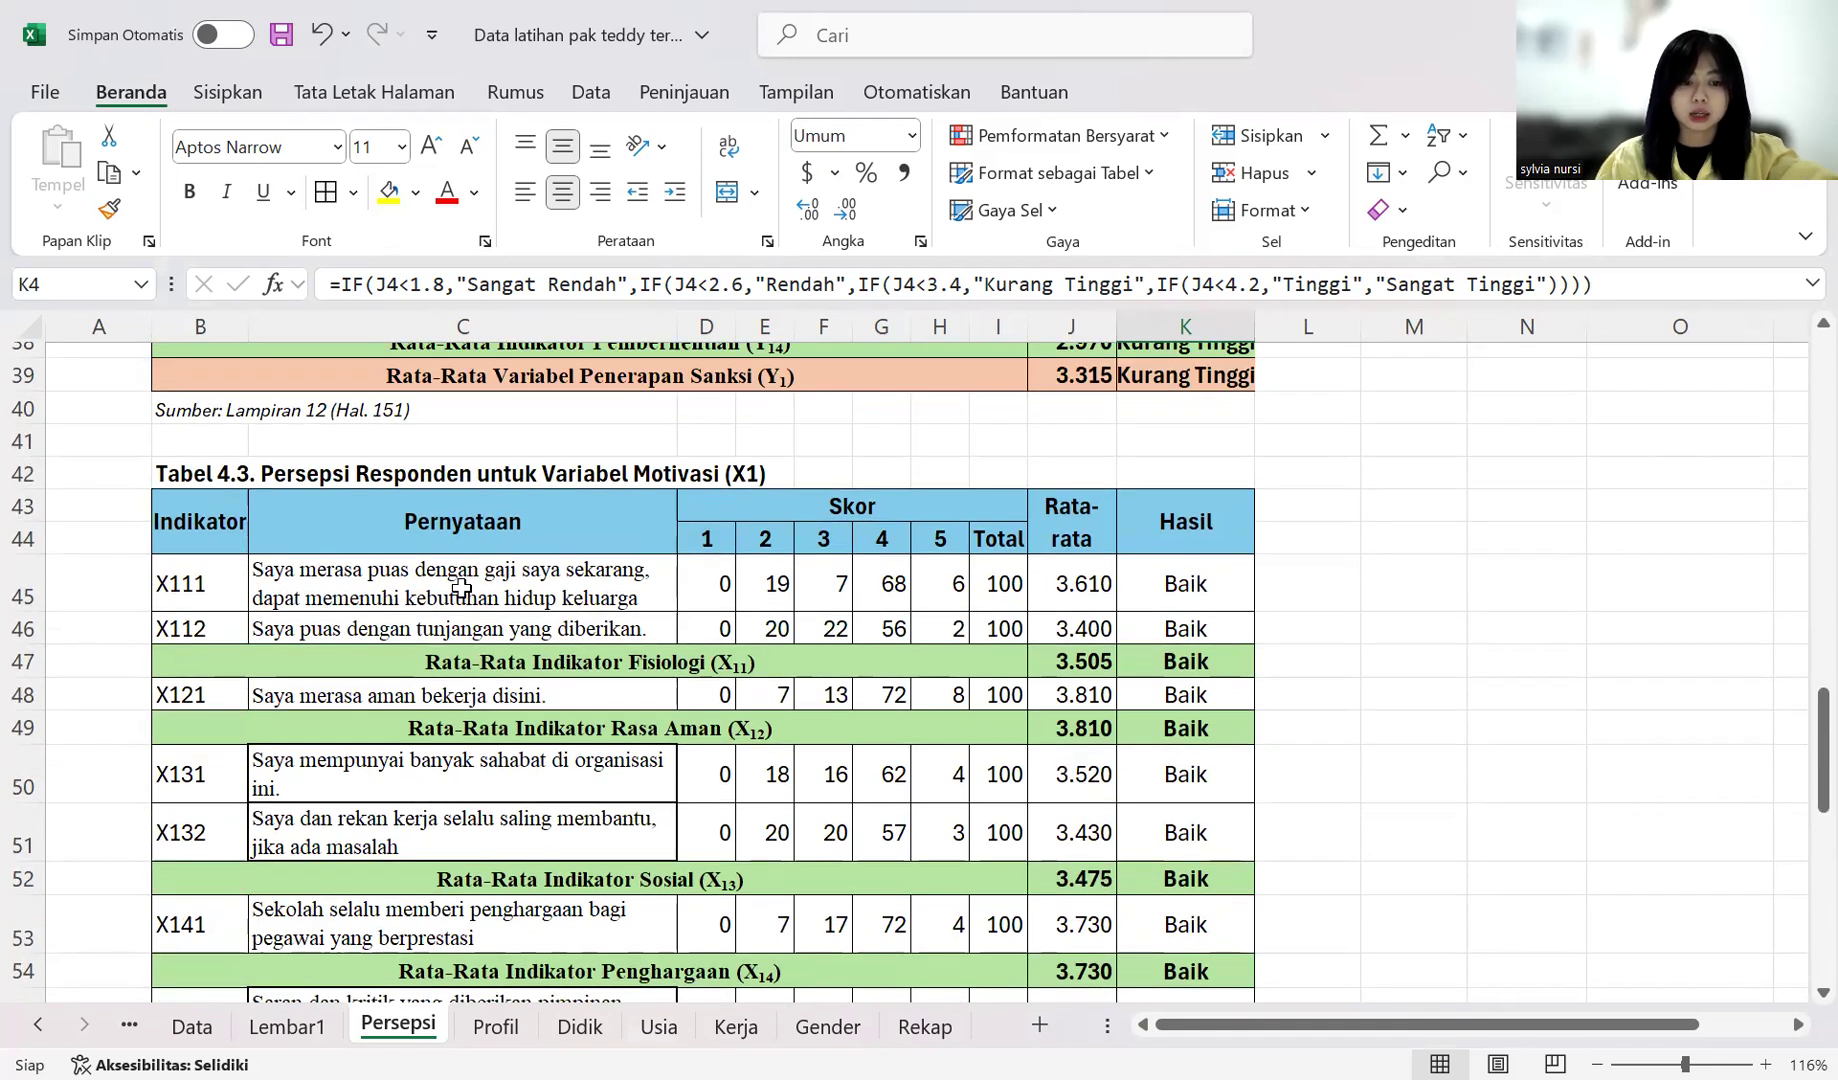
scroll(463, 588, up, 3)
scroll(465, 587, up, 2)
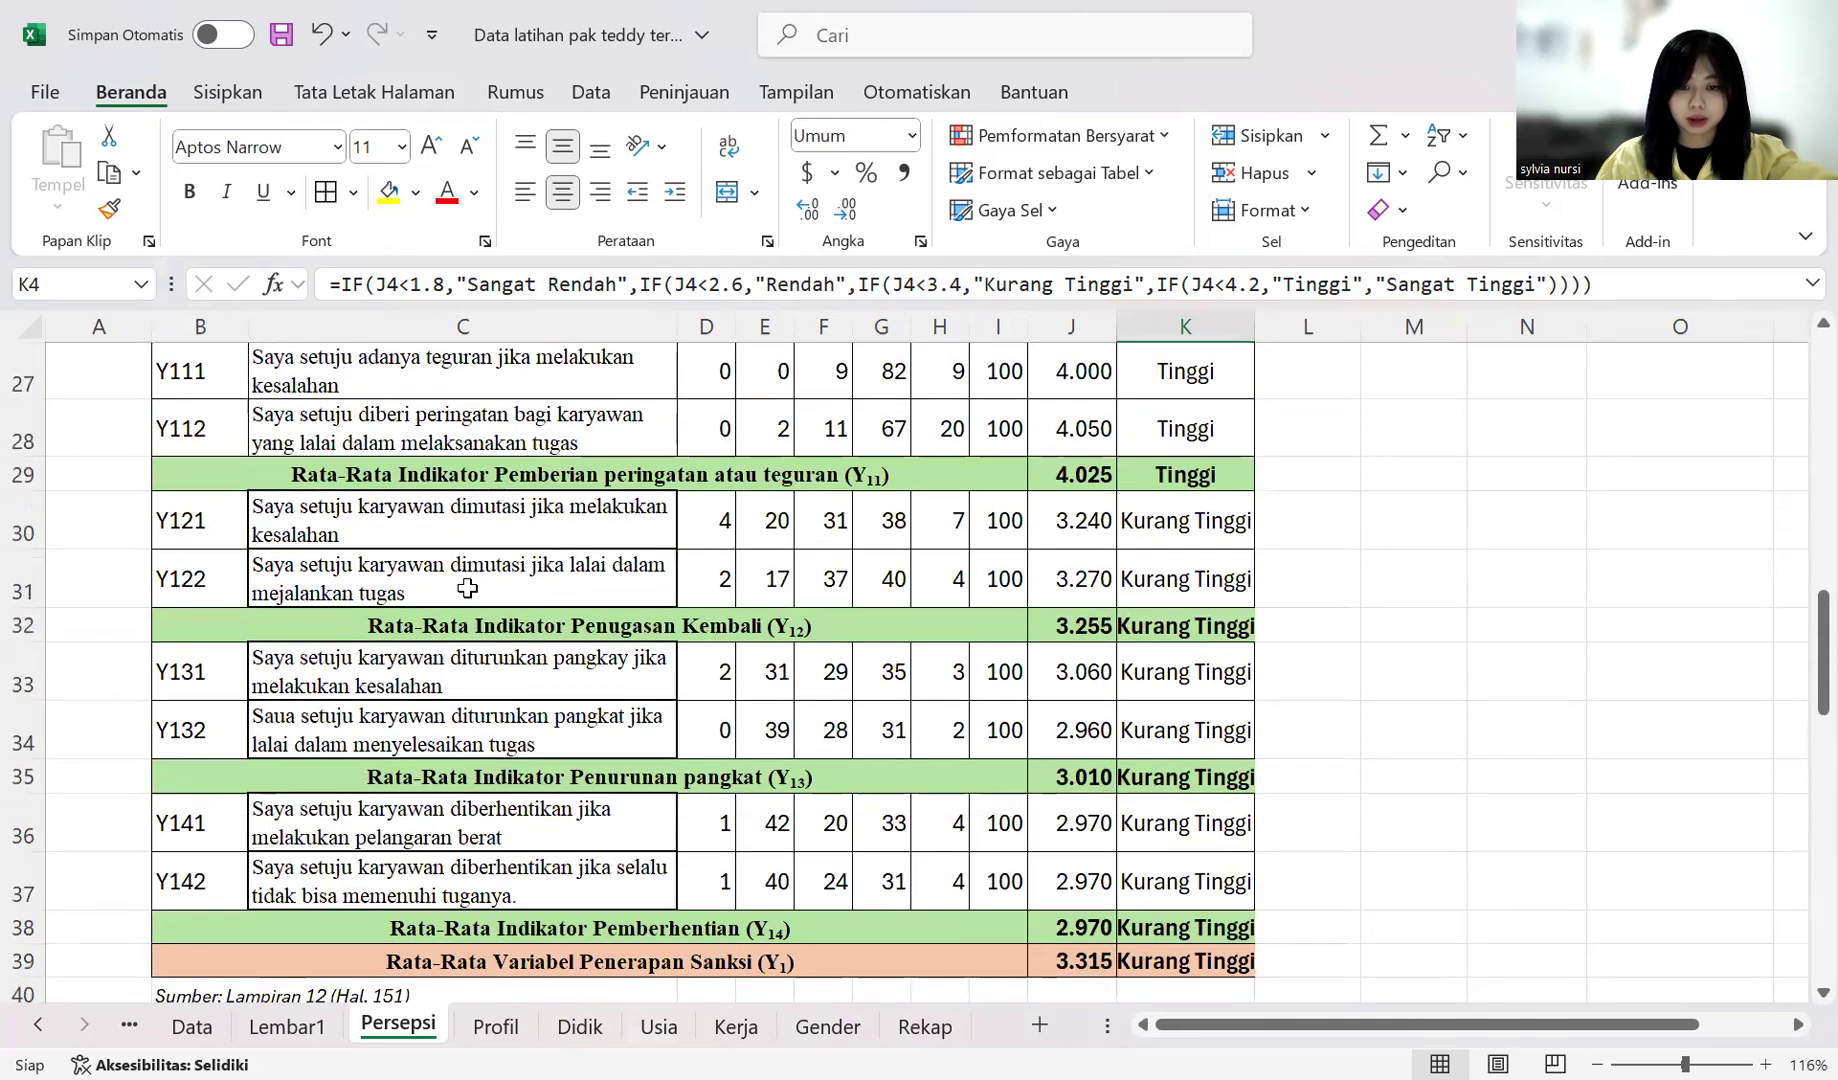
scroll(750, 548, up, 4)
scroll(1141, 484, up, 3)
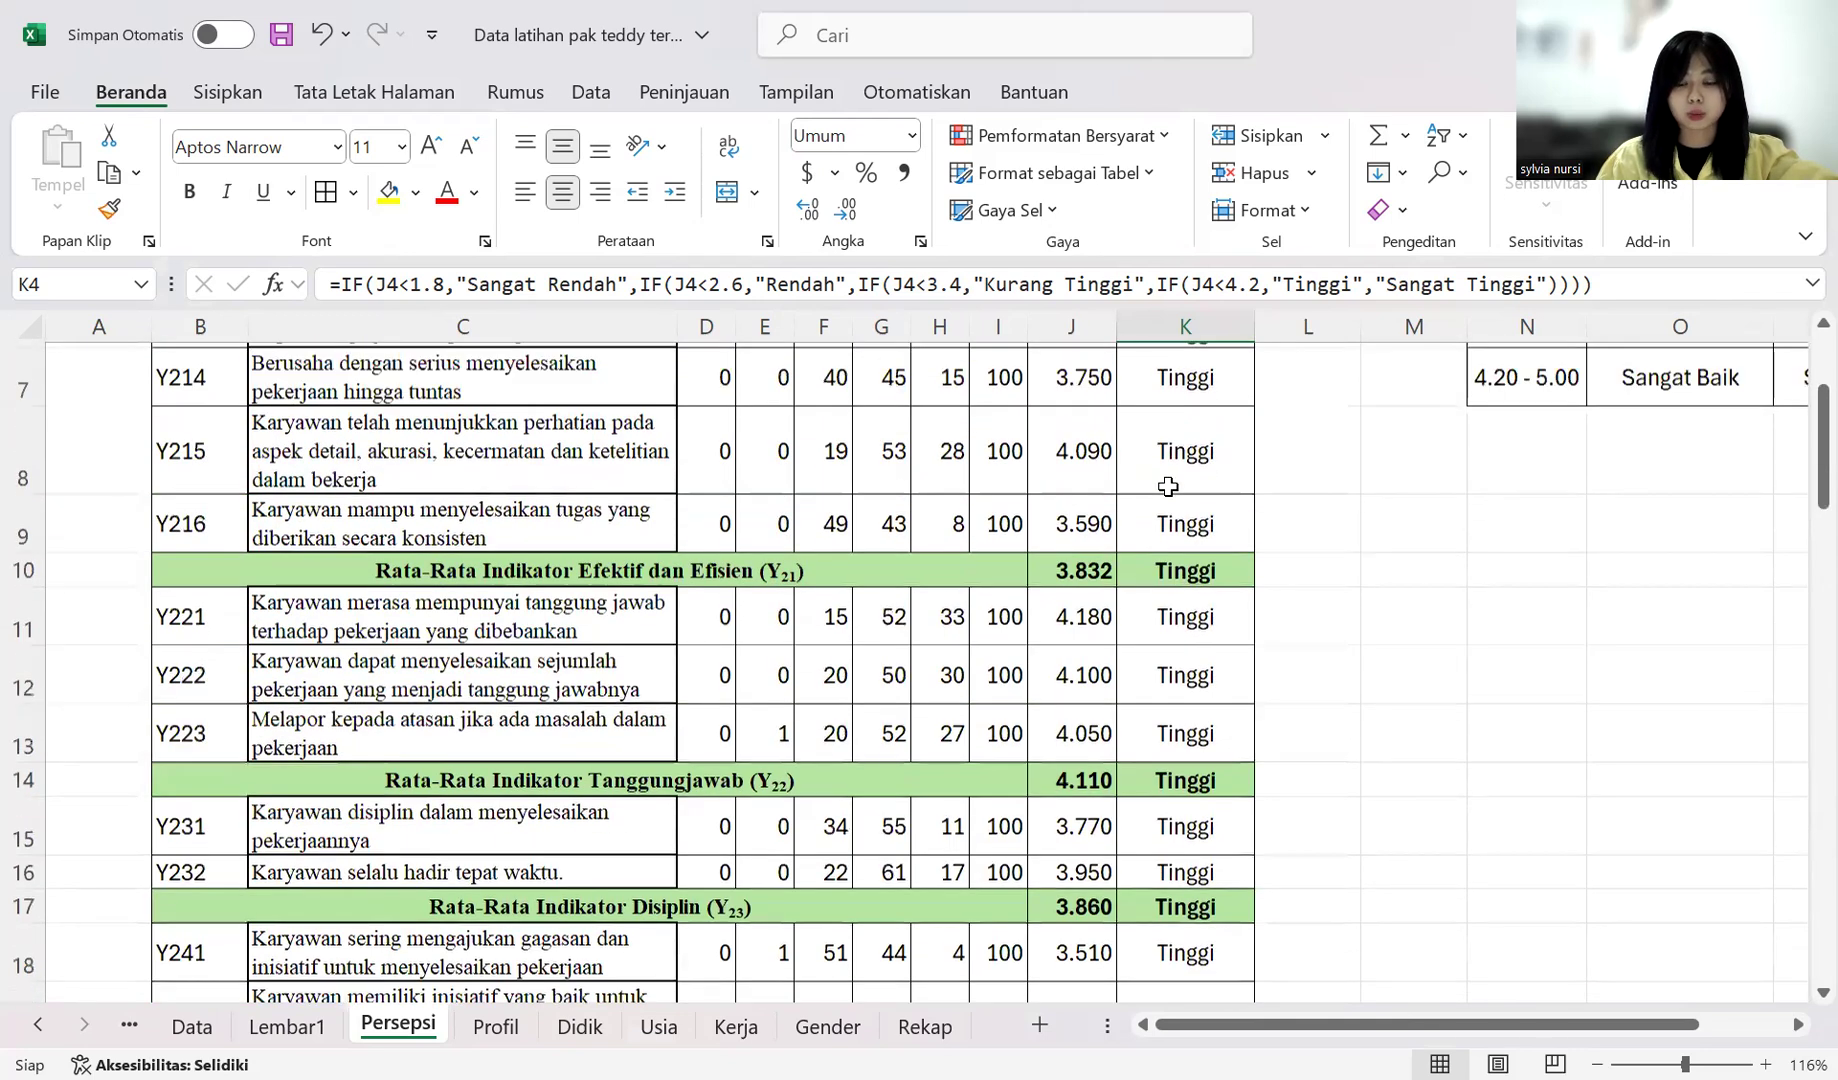
scroll(1141, 484, up, 3)
Step: Compare the Rata-rata and Hasil entries of the Y1 items and indicators in Tabel 4.2 with those of X1 in Tabel 4.3
scroll(1296, 455, down, 8)
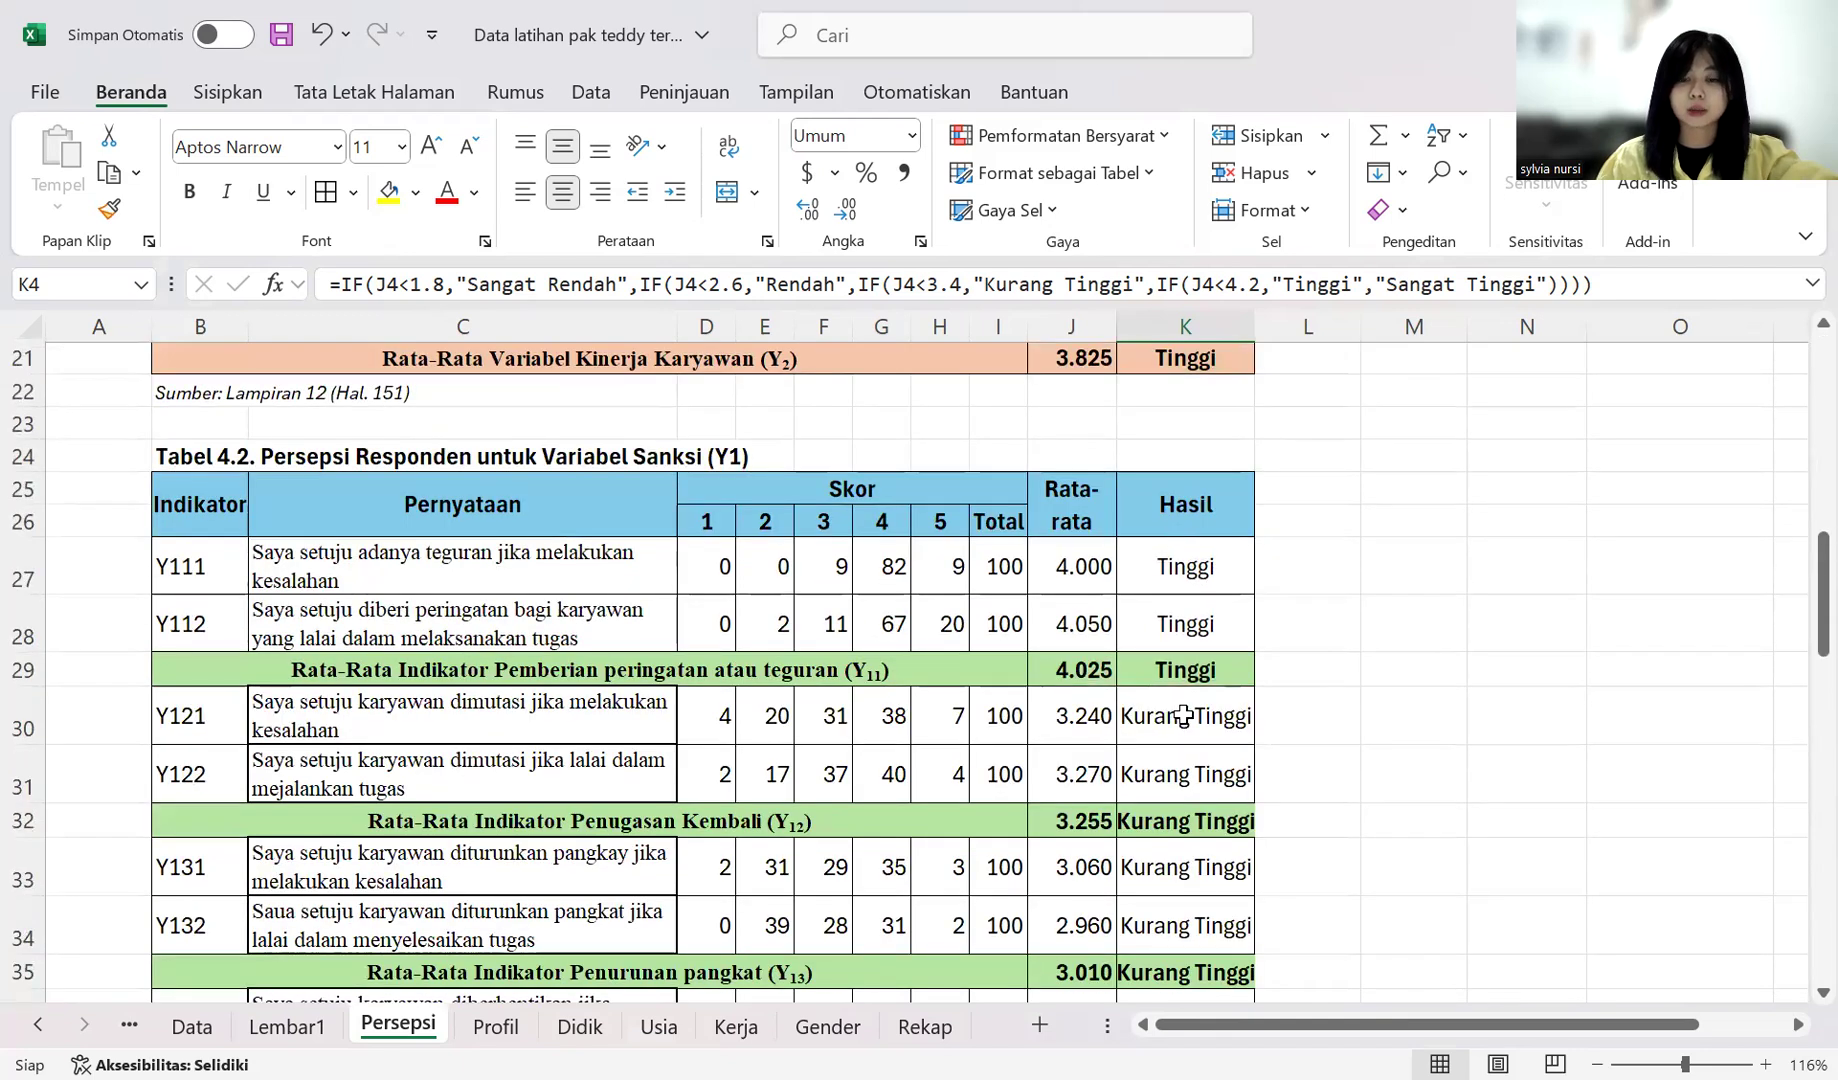
scroll(1180, 714, down, 1)
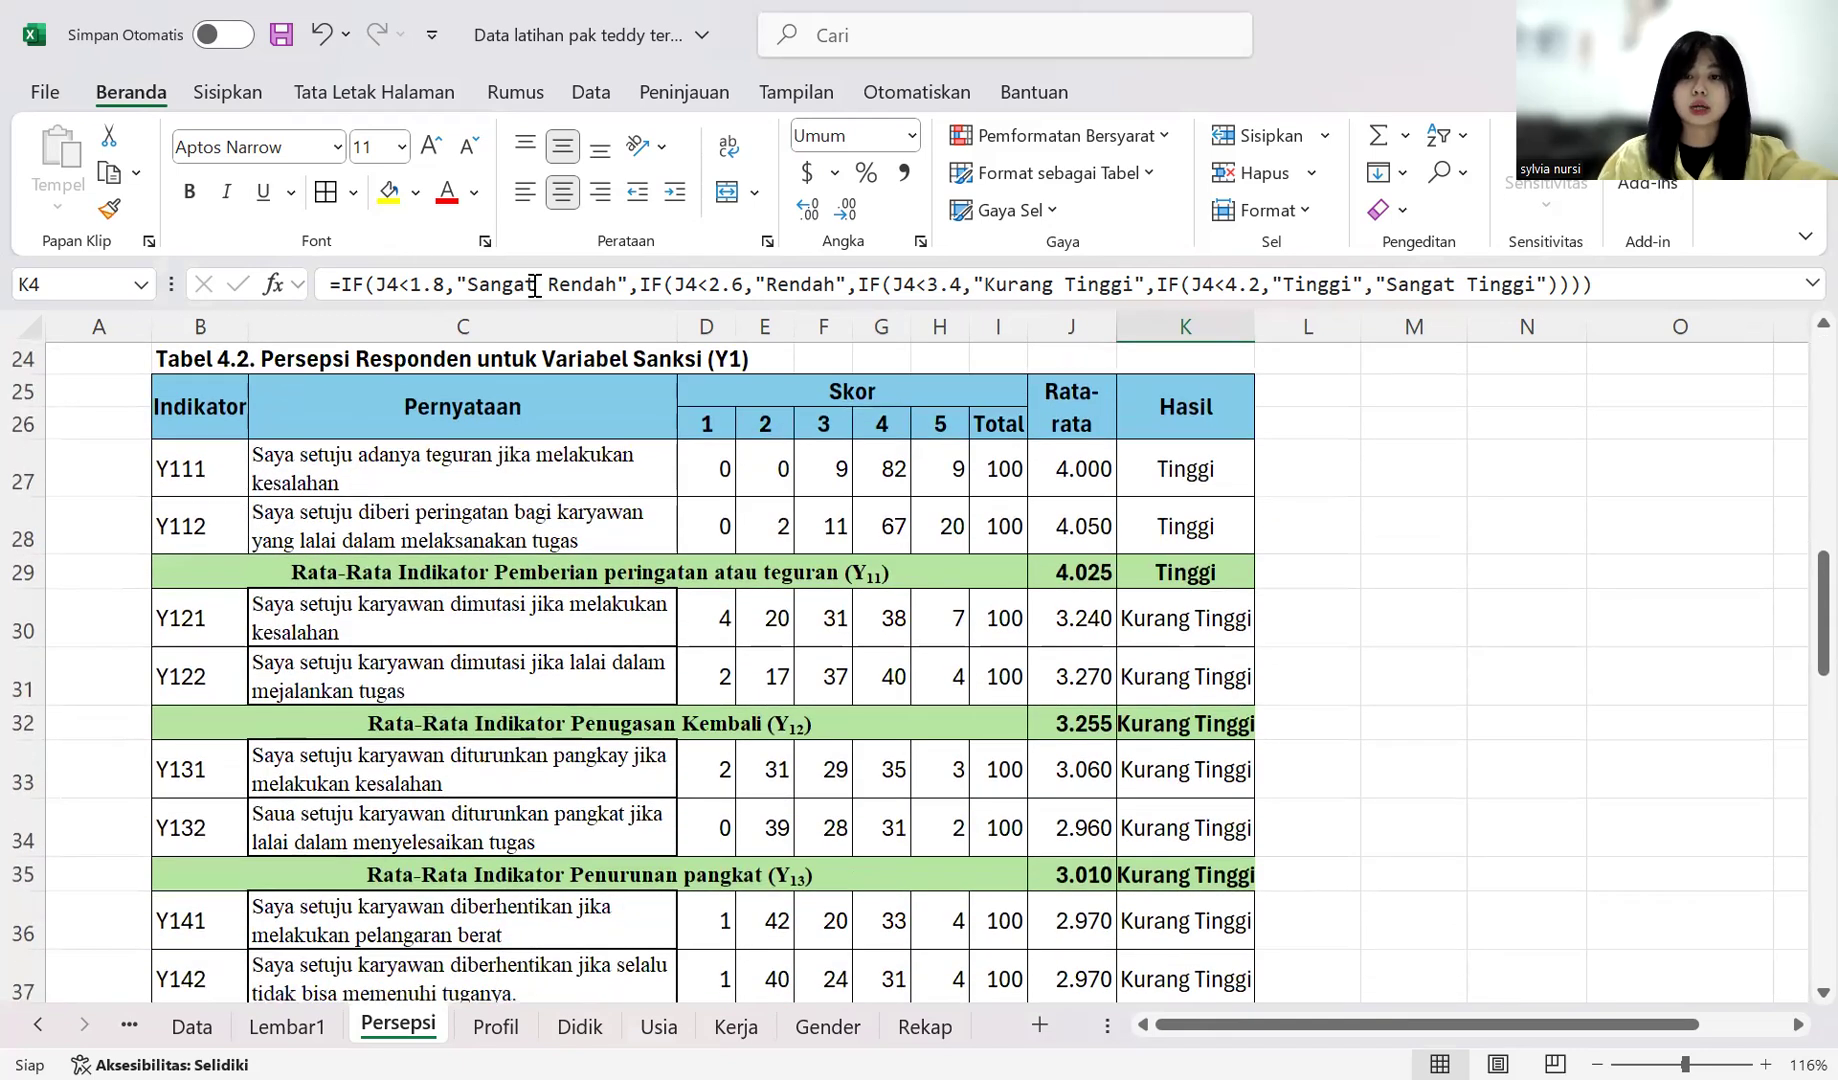
scroll(1082, 498, down, 1)
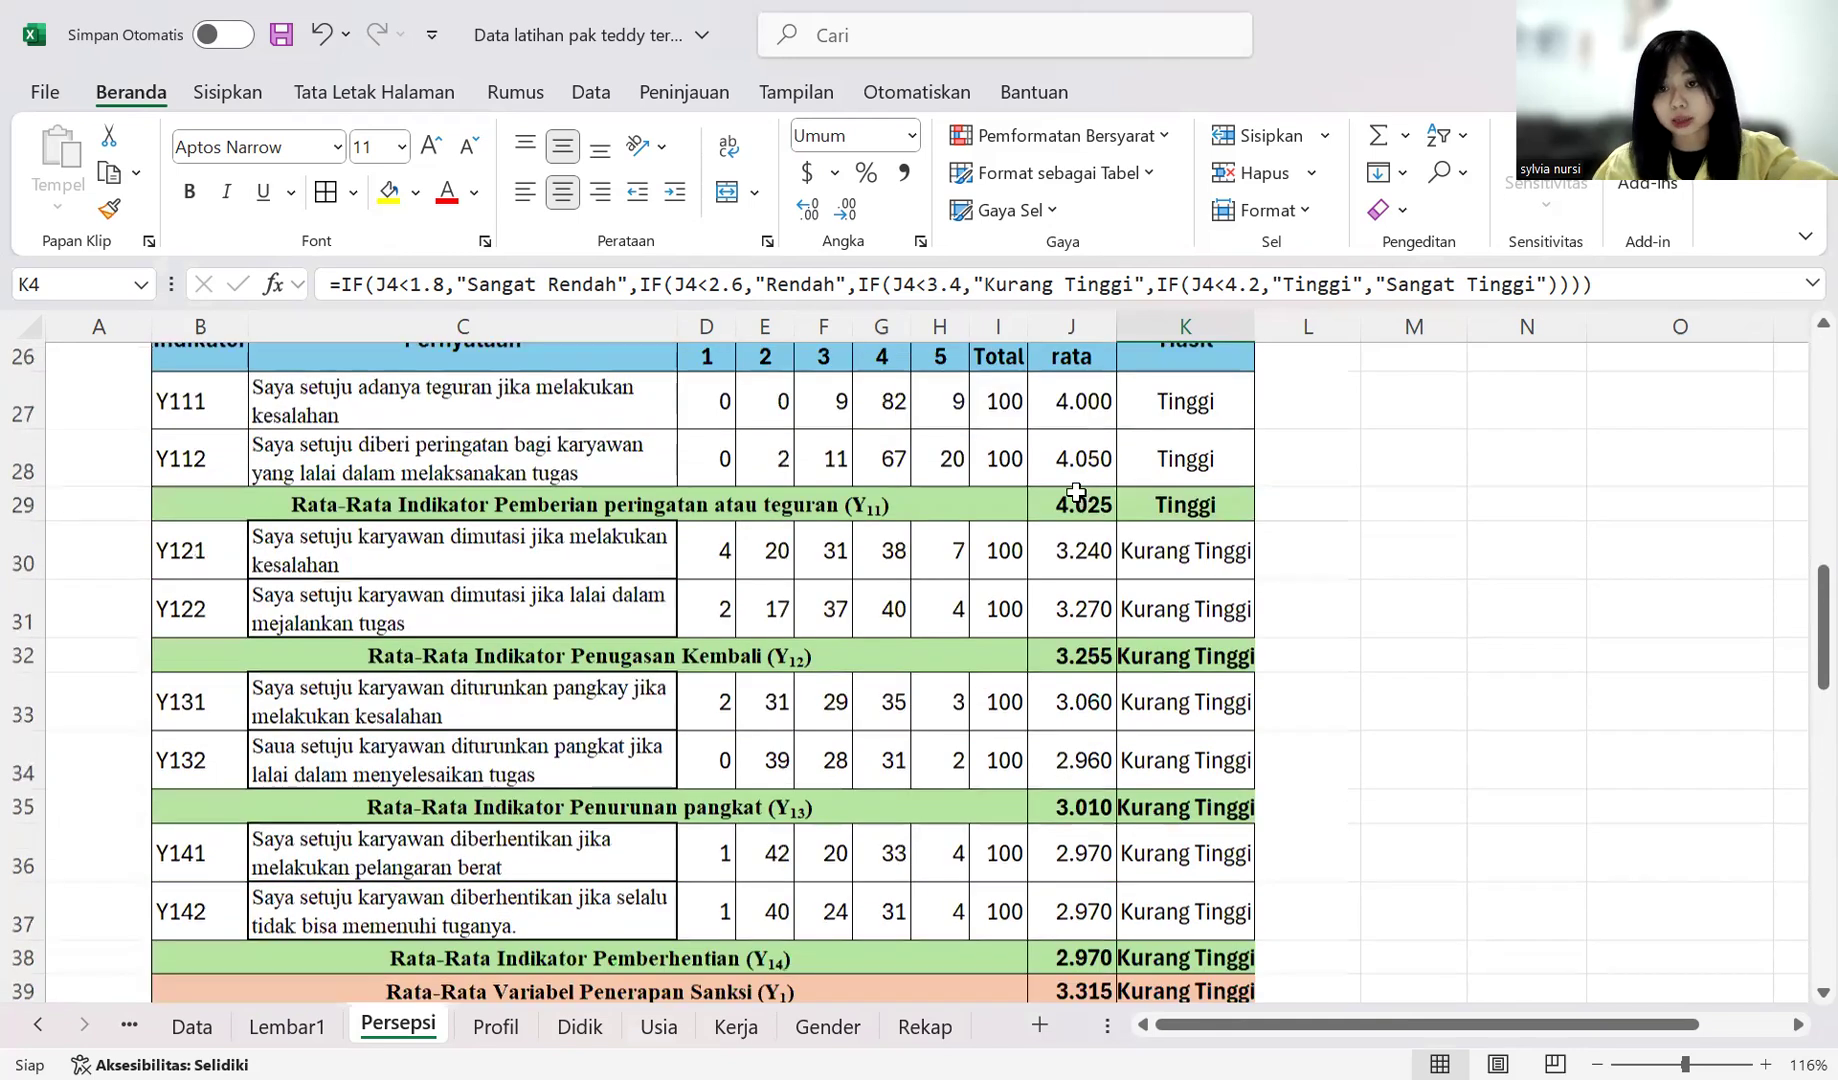
scroll(1070, 485, down, 1)
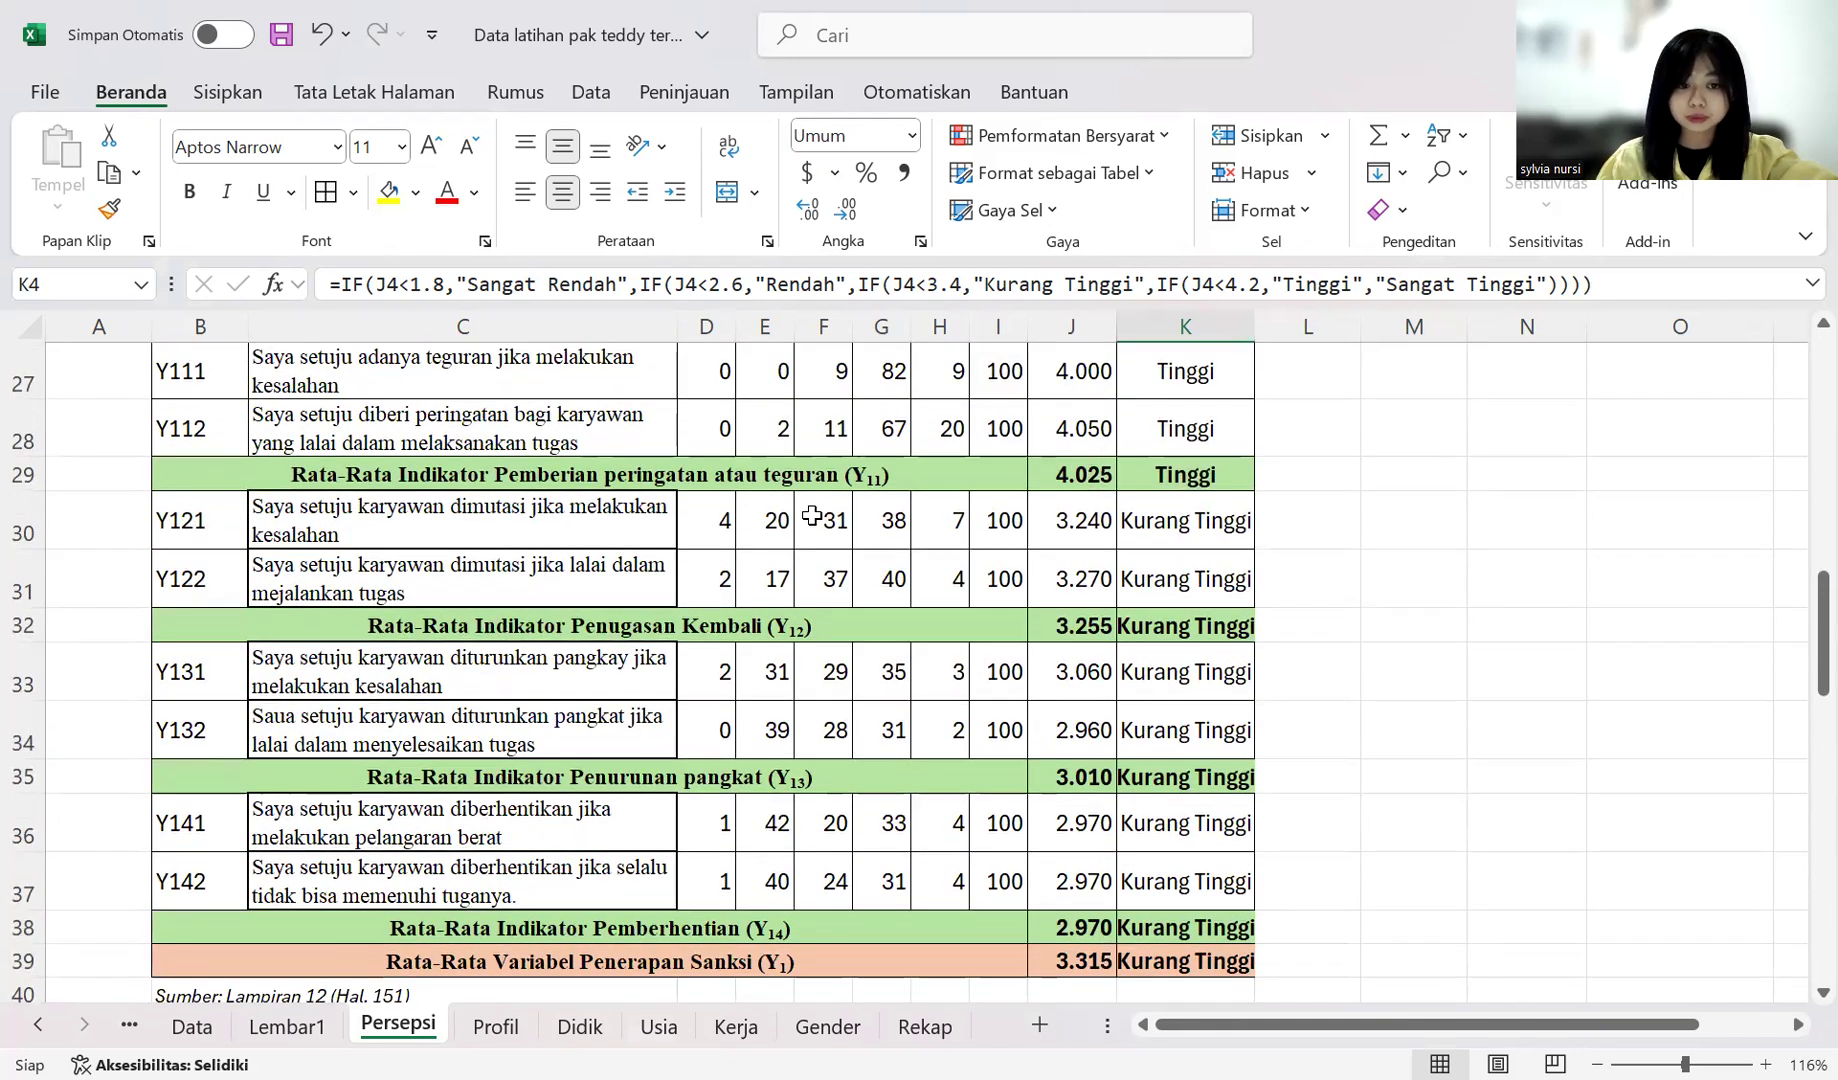
scroll(822, 490, down, 2)
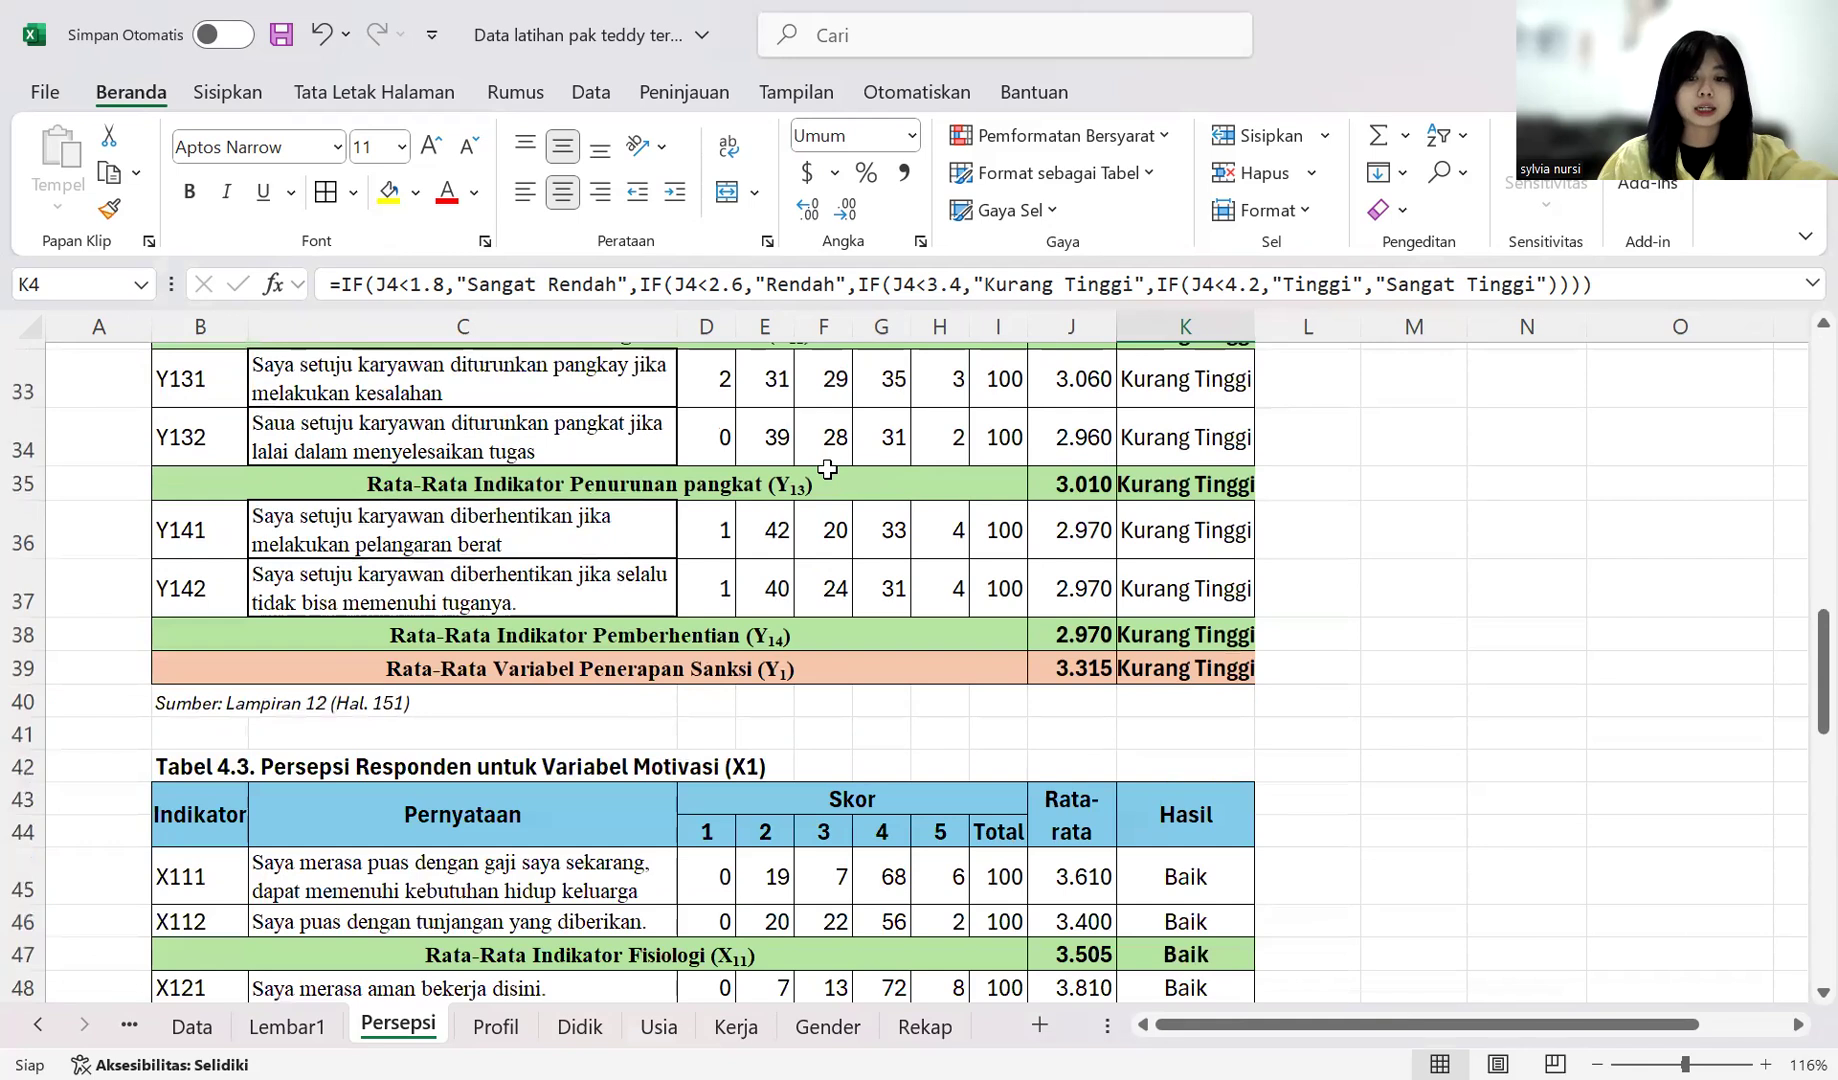
scroll(722, 544, down, 1)
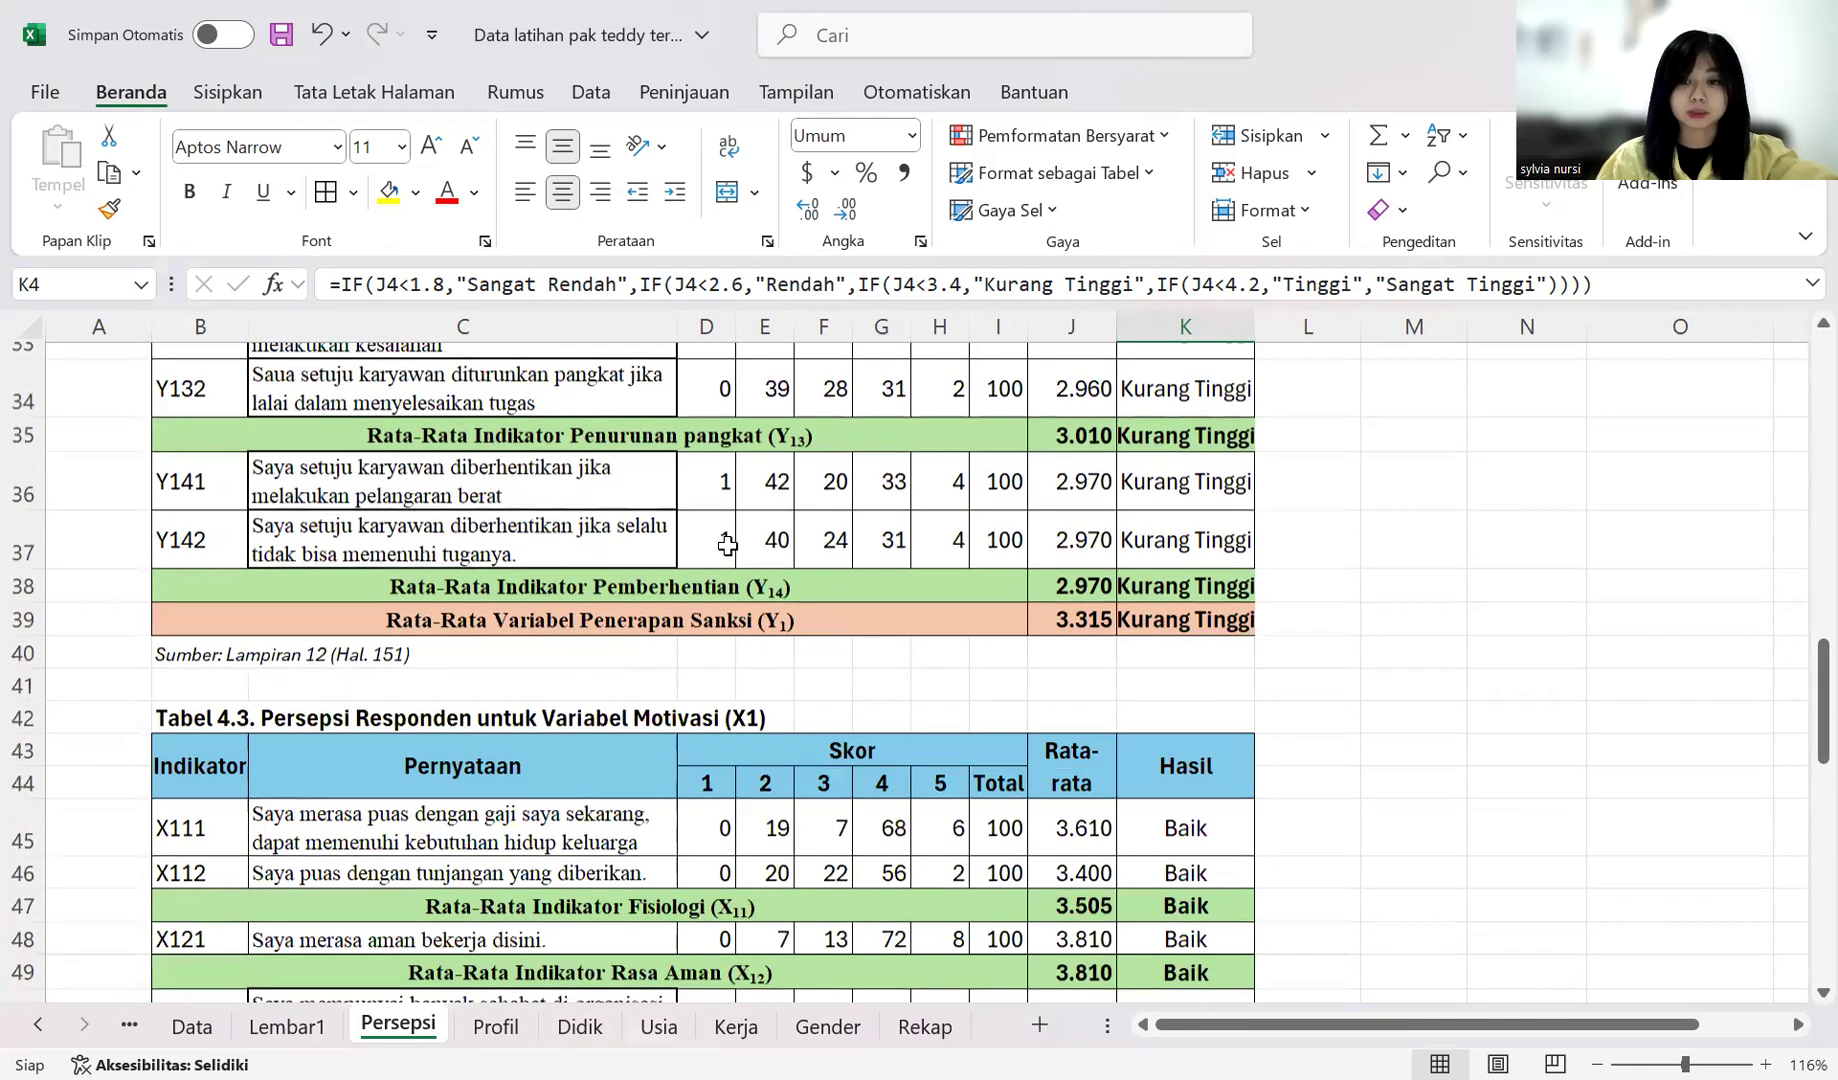
scroll(729, 544, down, 1)
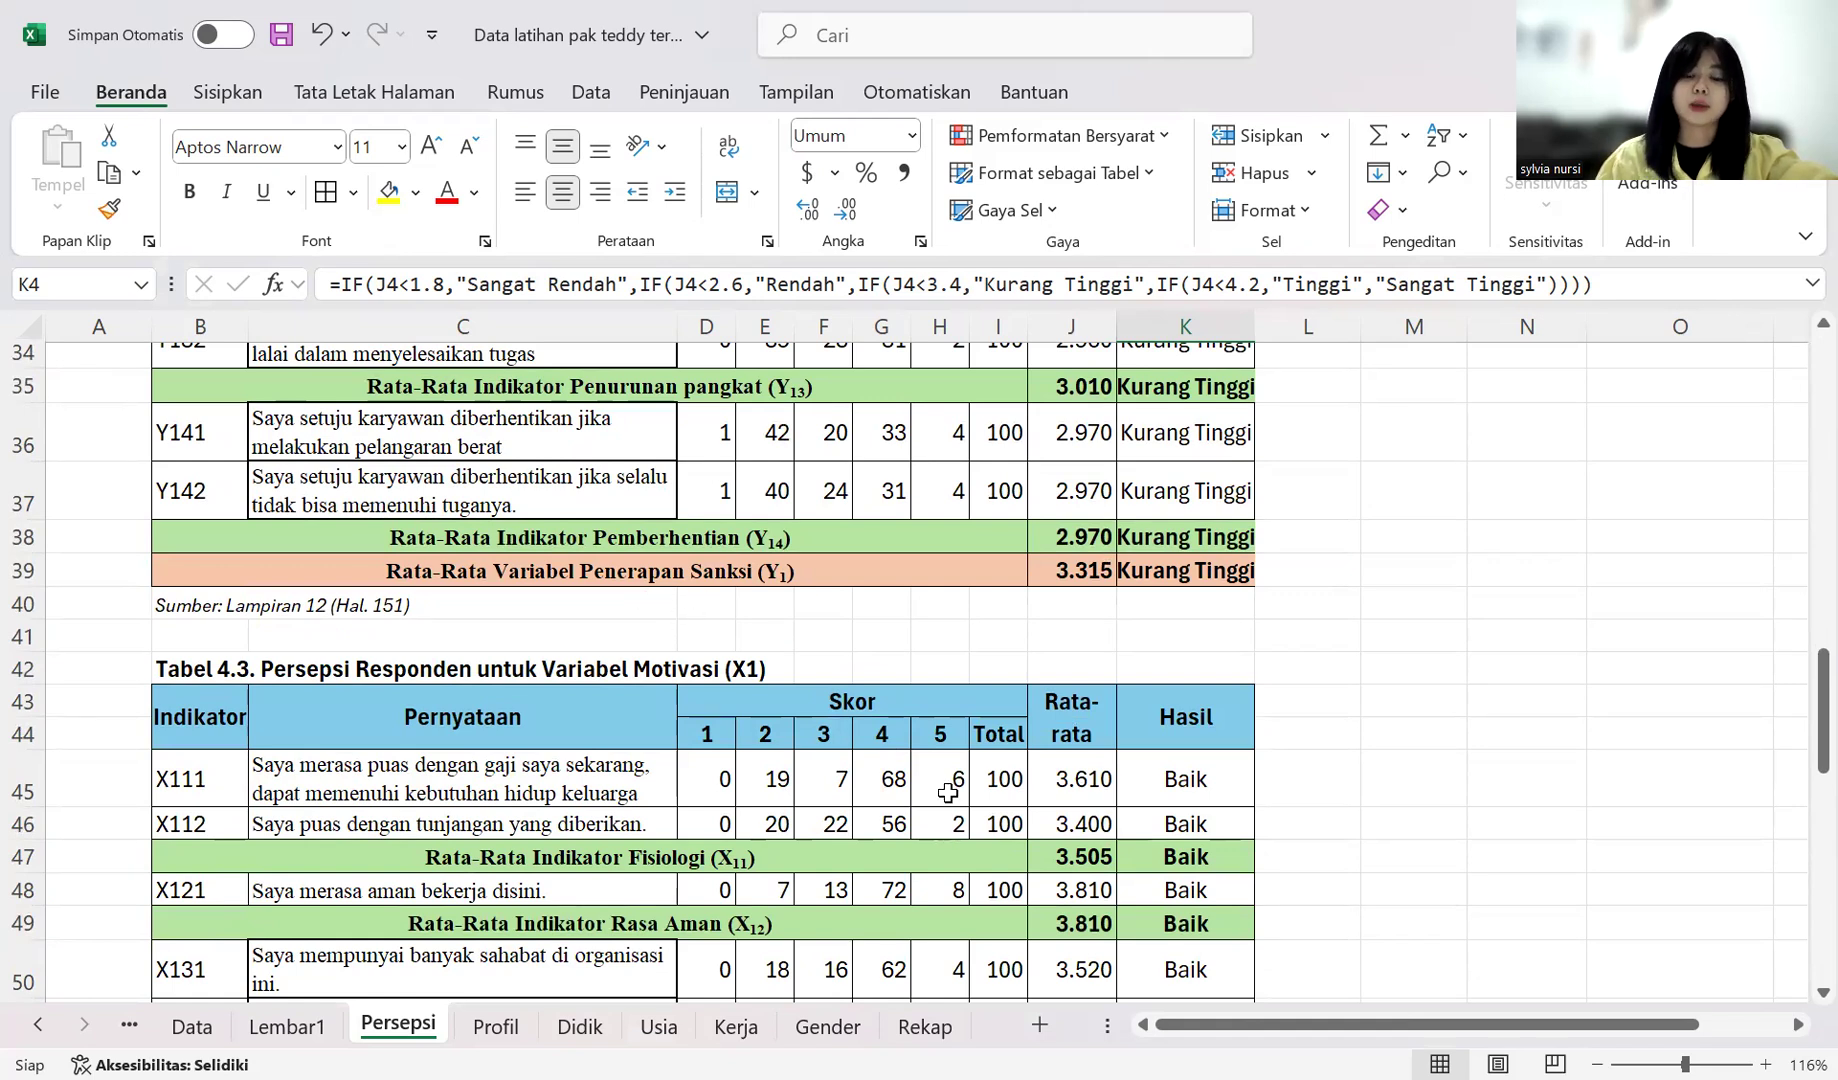
scroll(945, 790, down, 3)
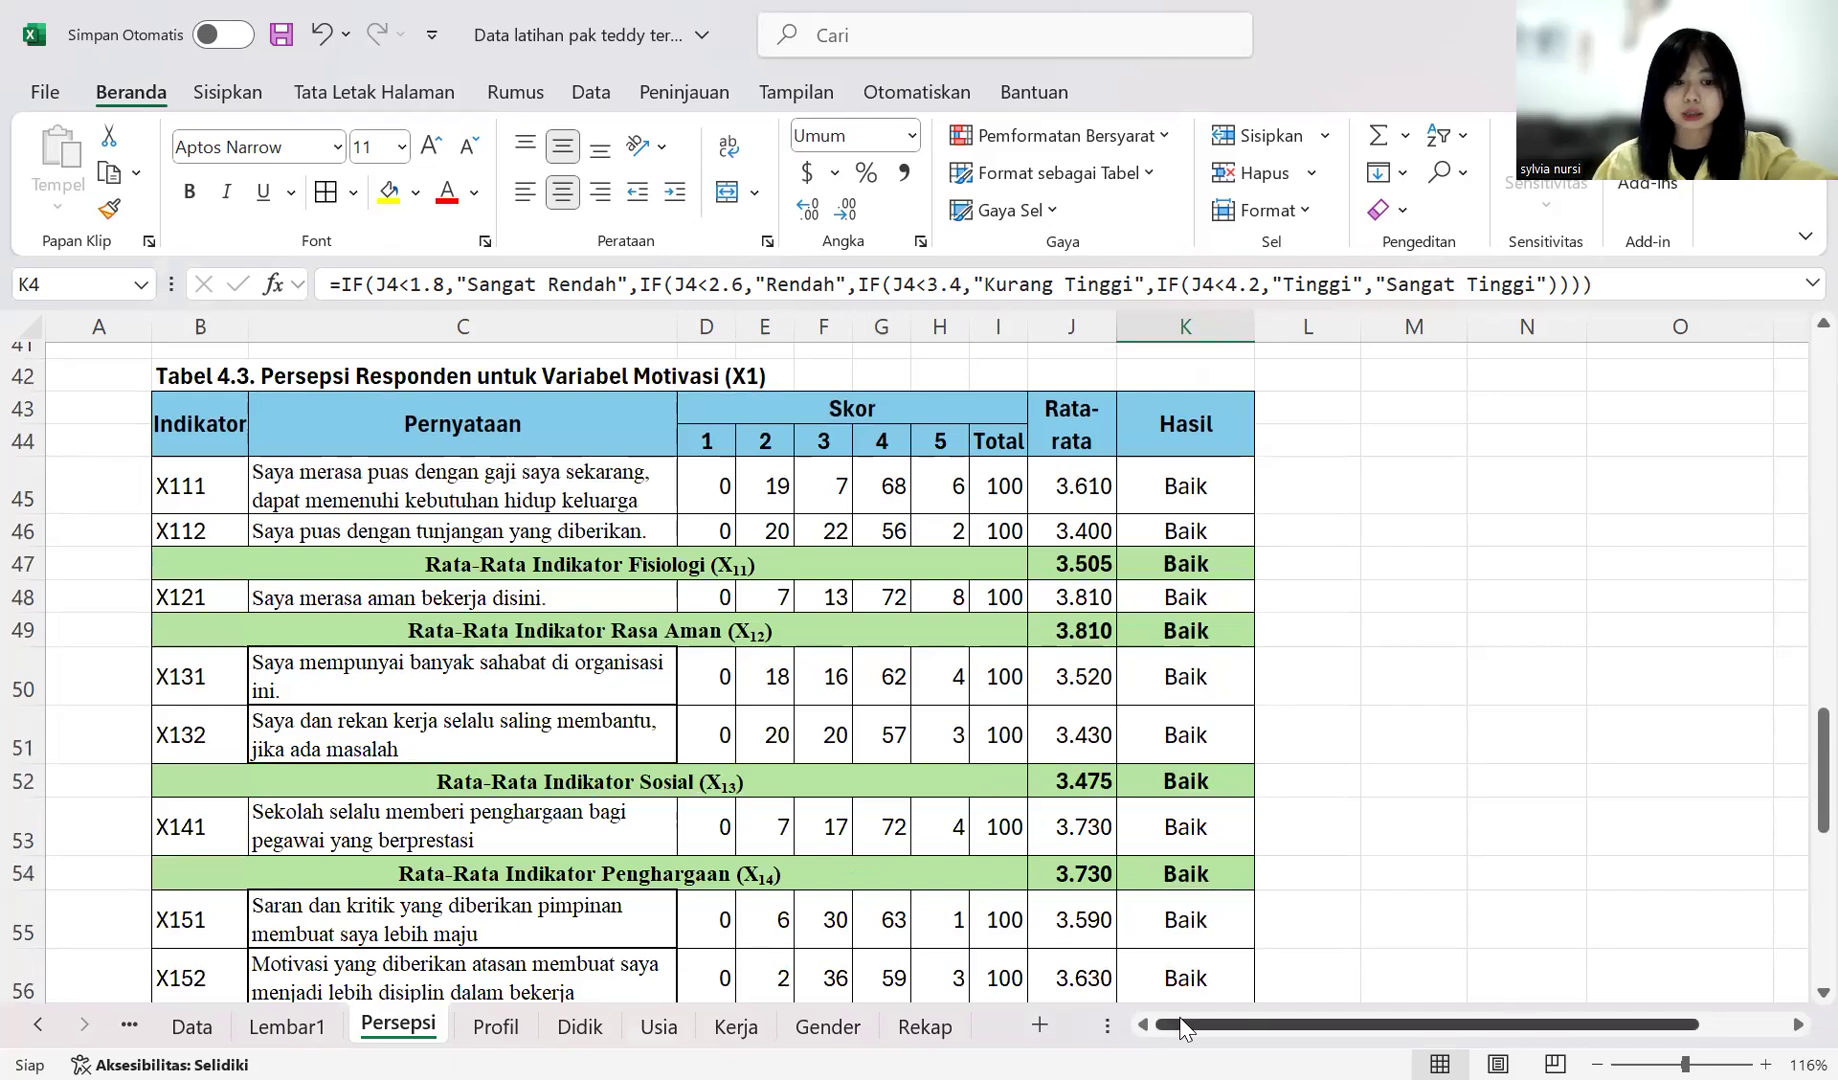
Step: On the Data sheet, copy the coded profile and questionnaire scores in F3:BJ102, without the header row
click(190, 1027)
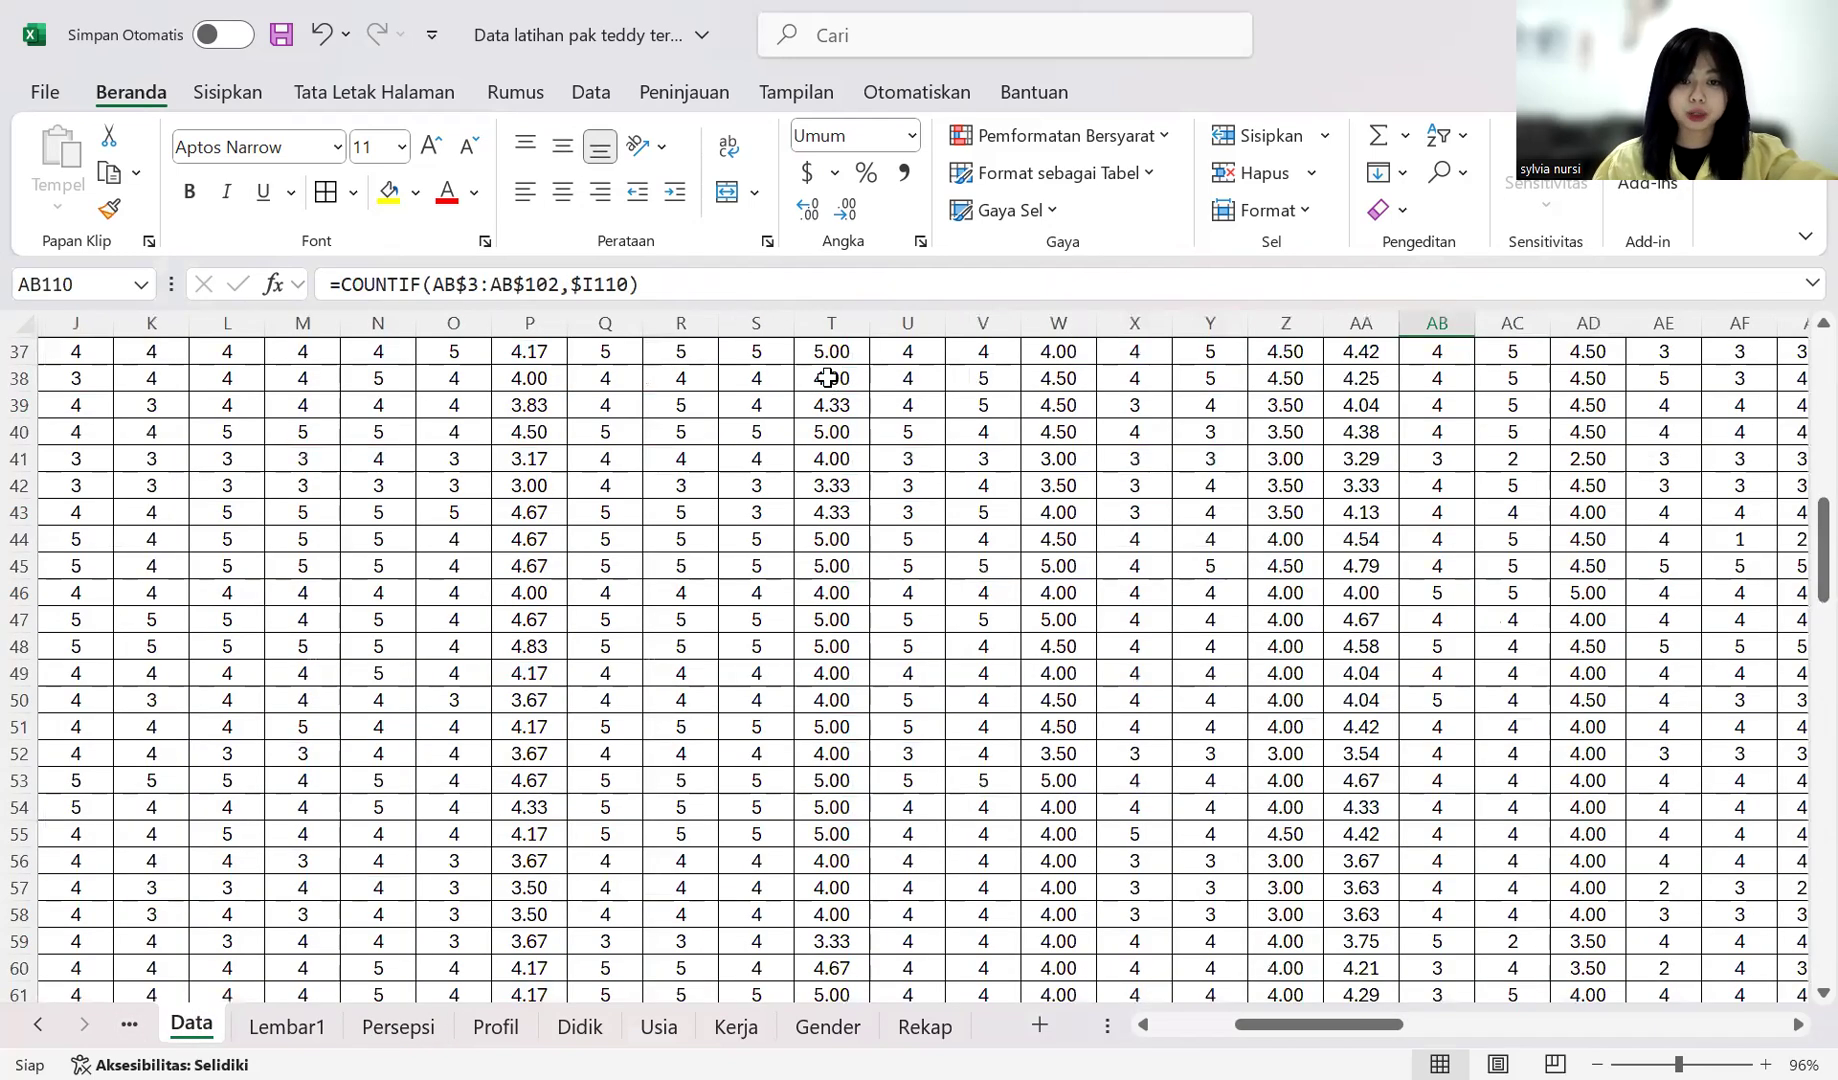
scroll(1222, 773, up, 12)
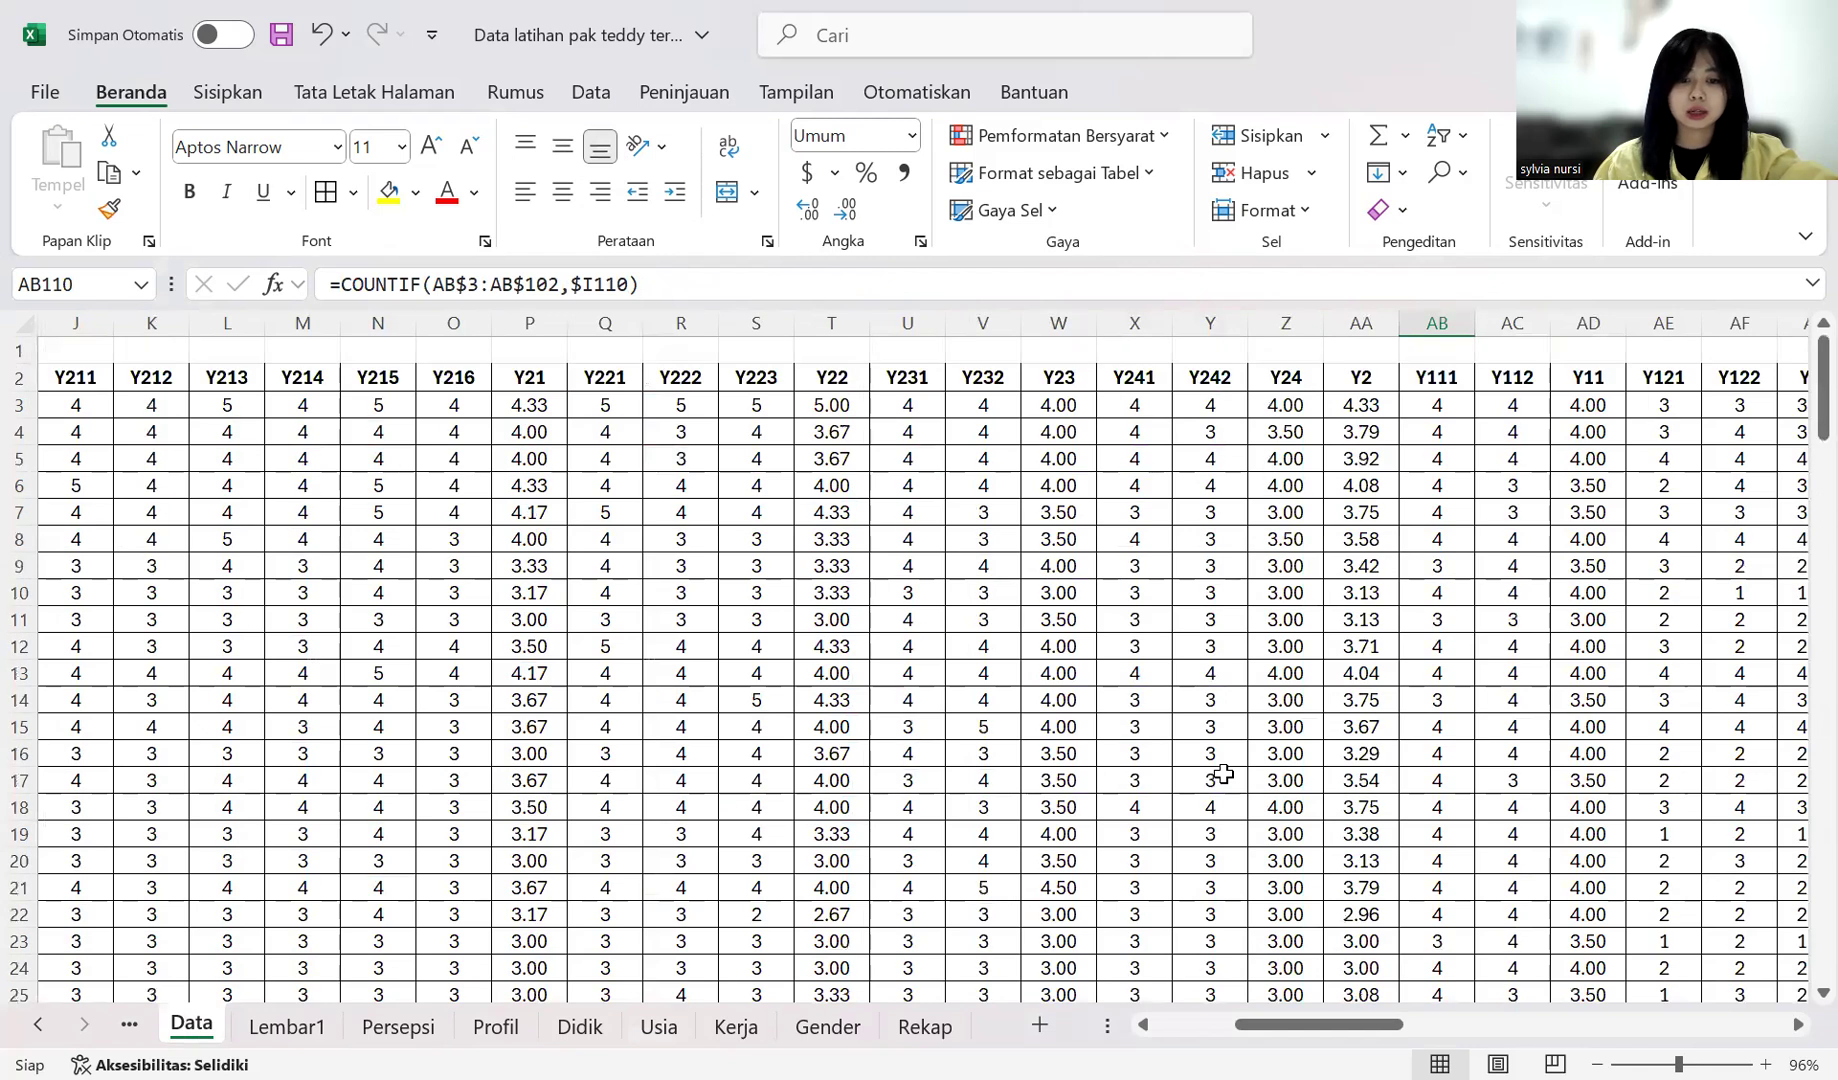
scroll(527, 415, left, 3)
drag(527, 415, 1100, 995)
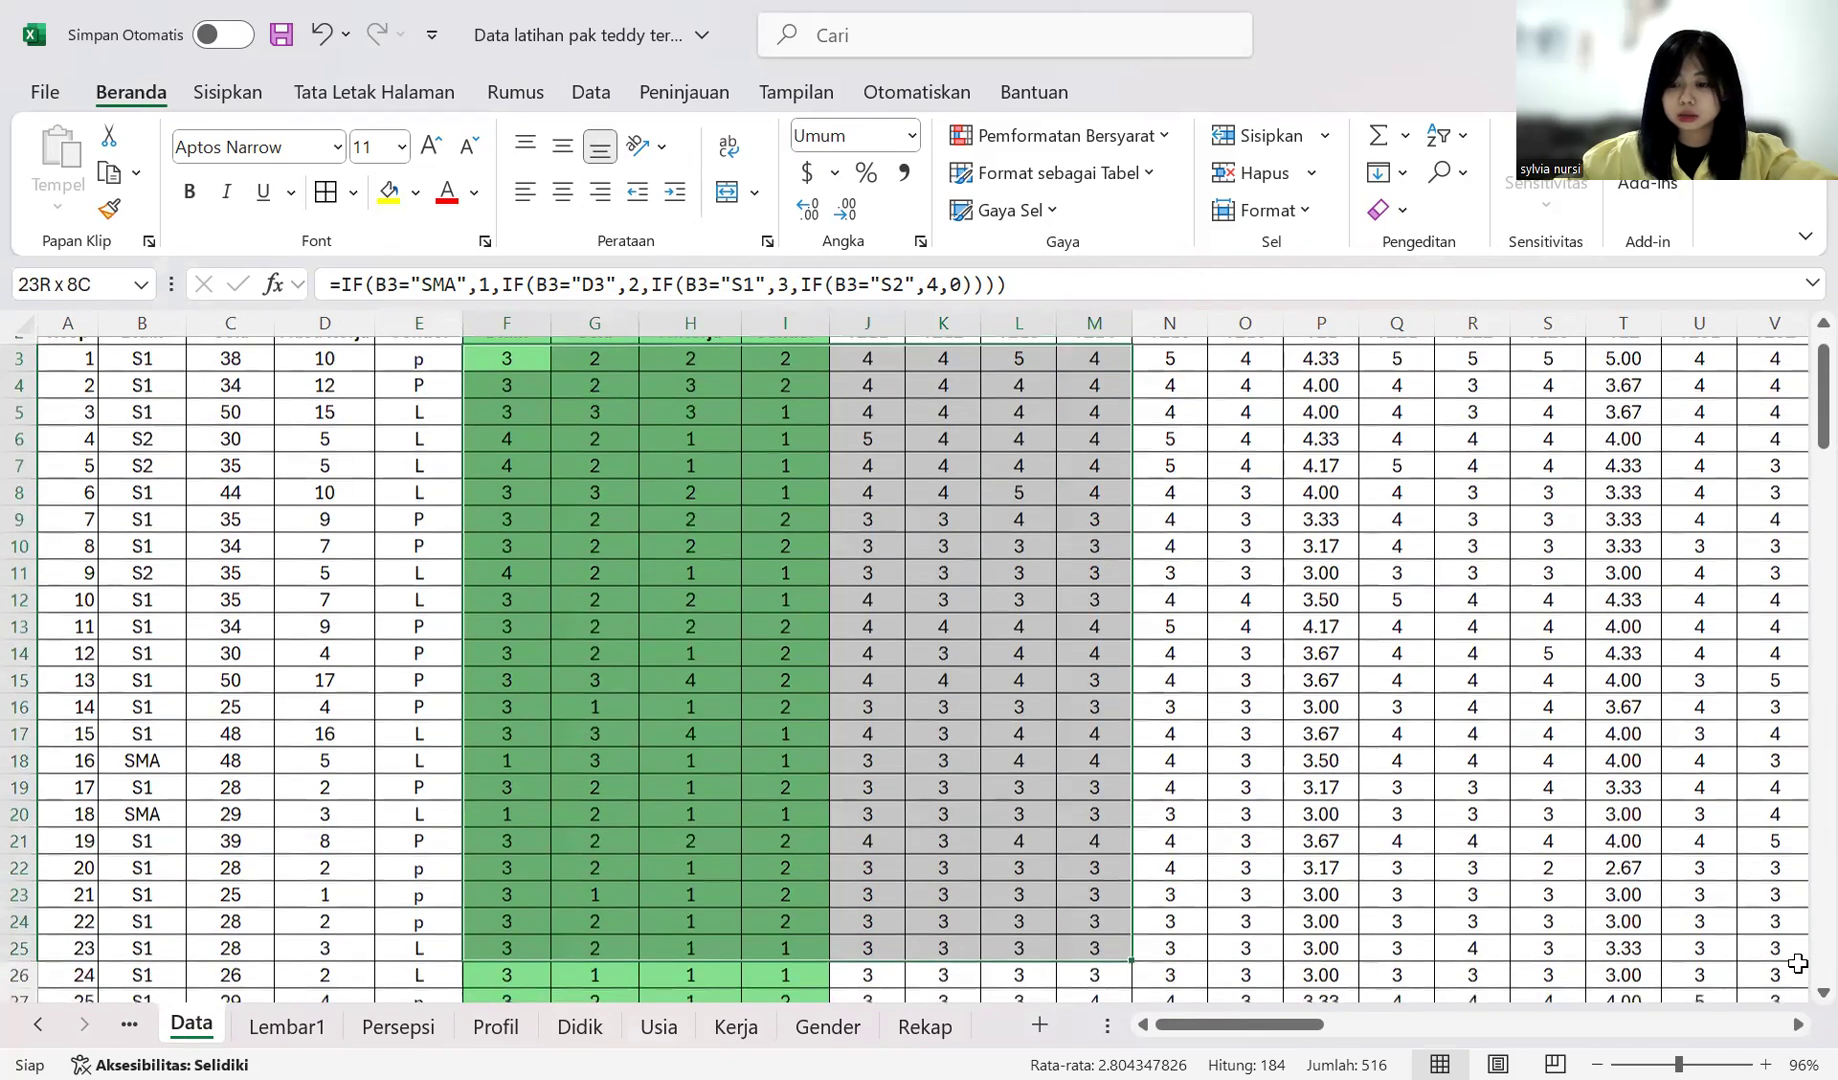
drag(1100, 995, 1800, 980)
key(ctrl+c)
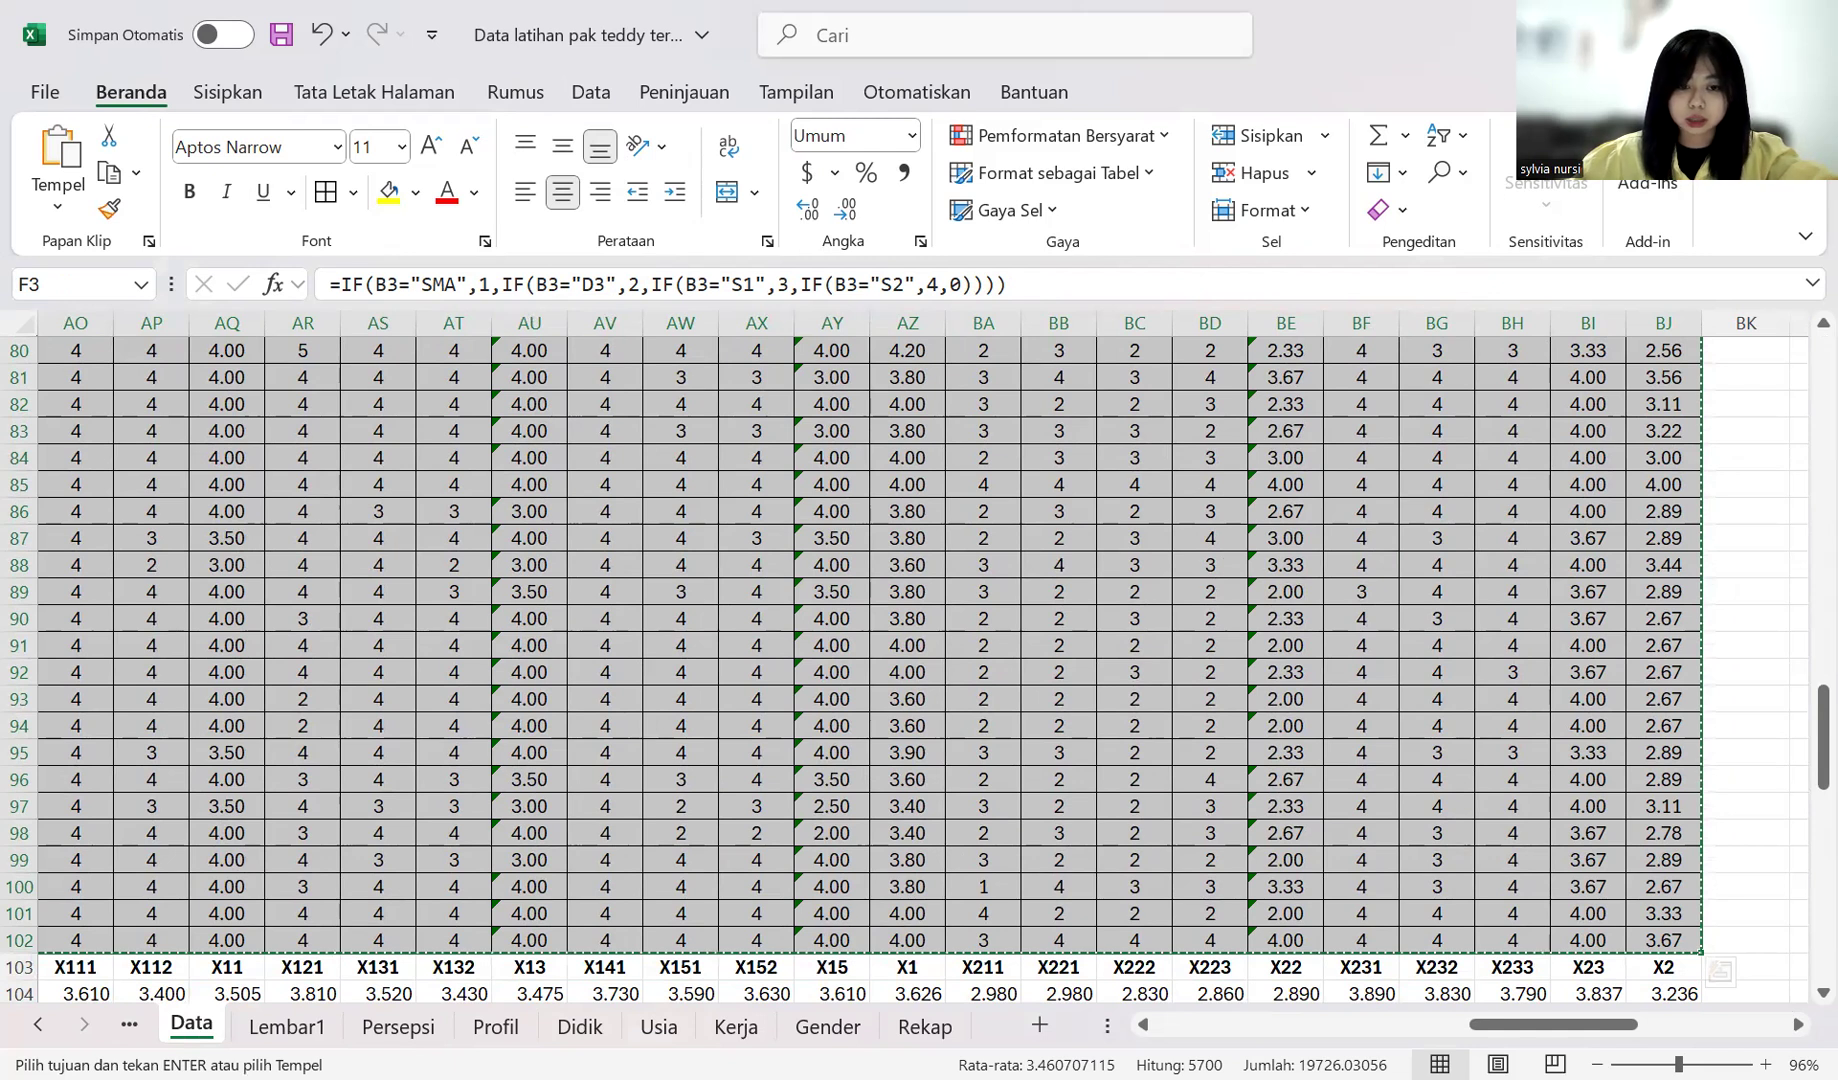
Step: Switch to the empty SPSS Data Editor and paste the copied scores into Data View, starting at row 1 of the first variable
key(alt+Tab)
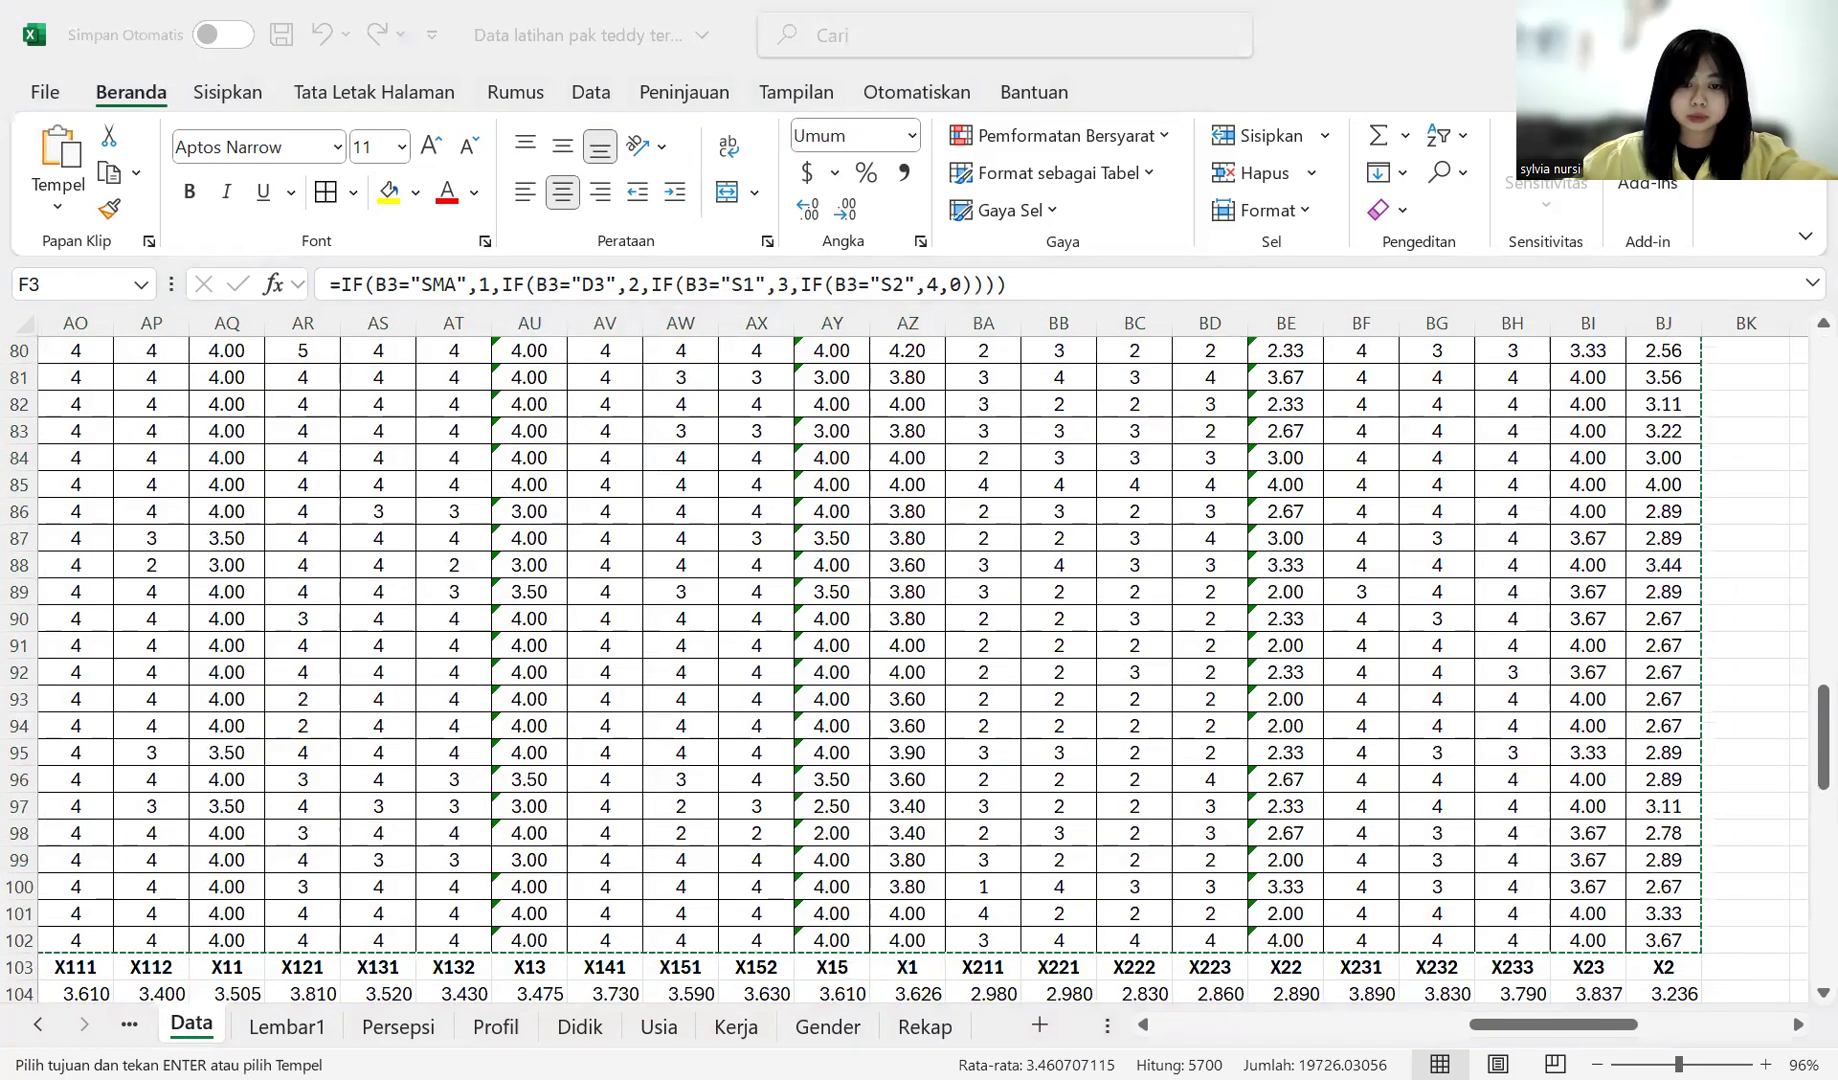
key(alt+Tab)
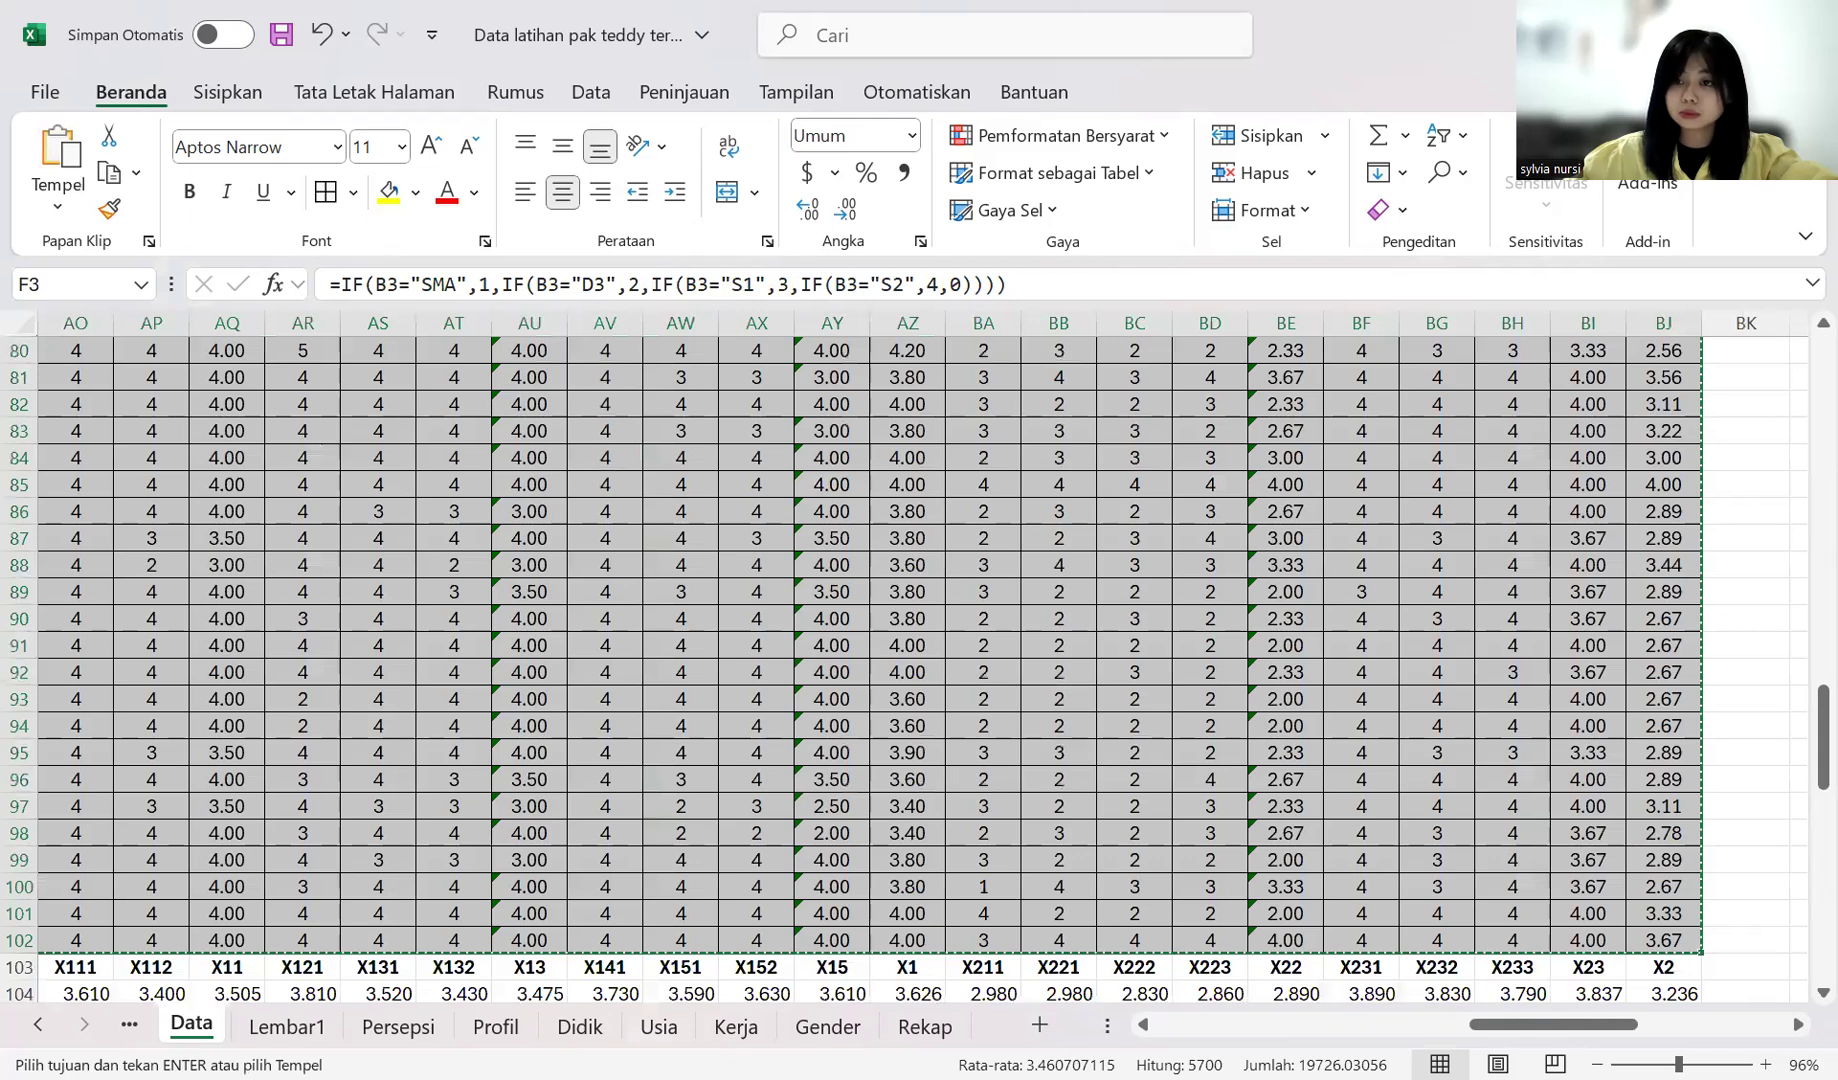
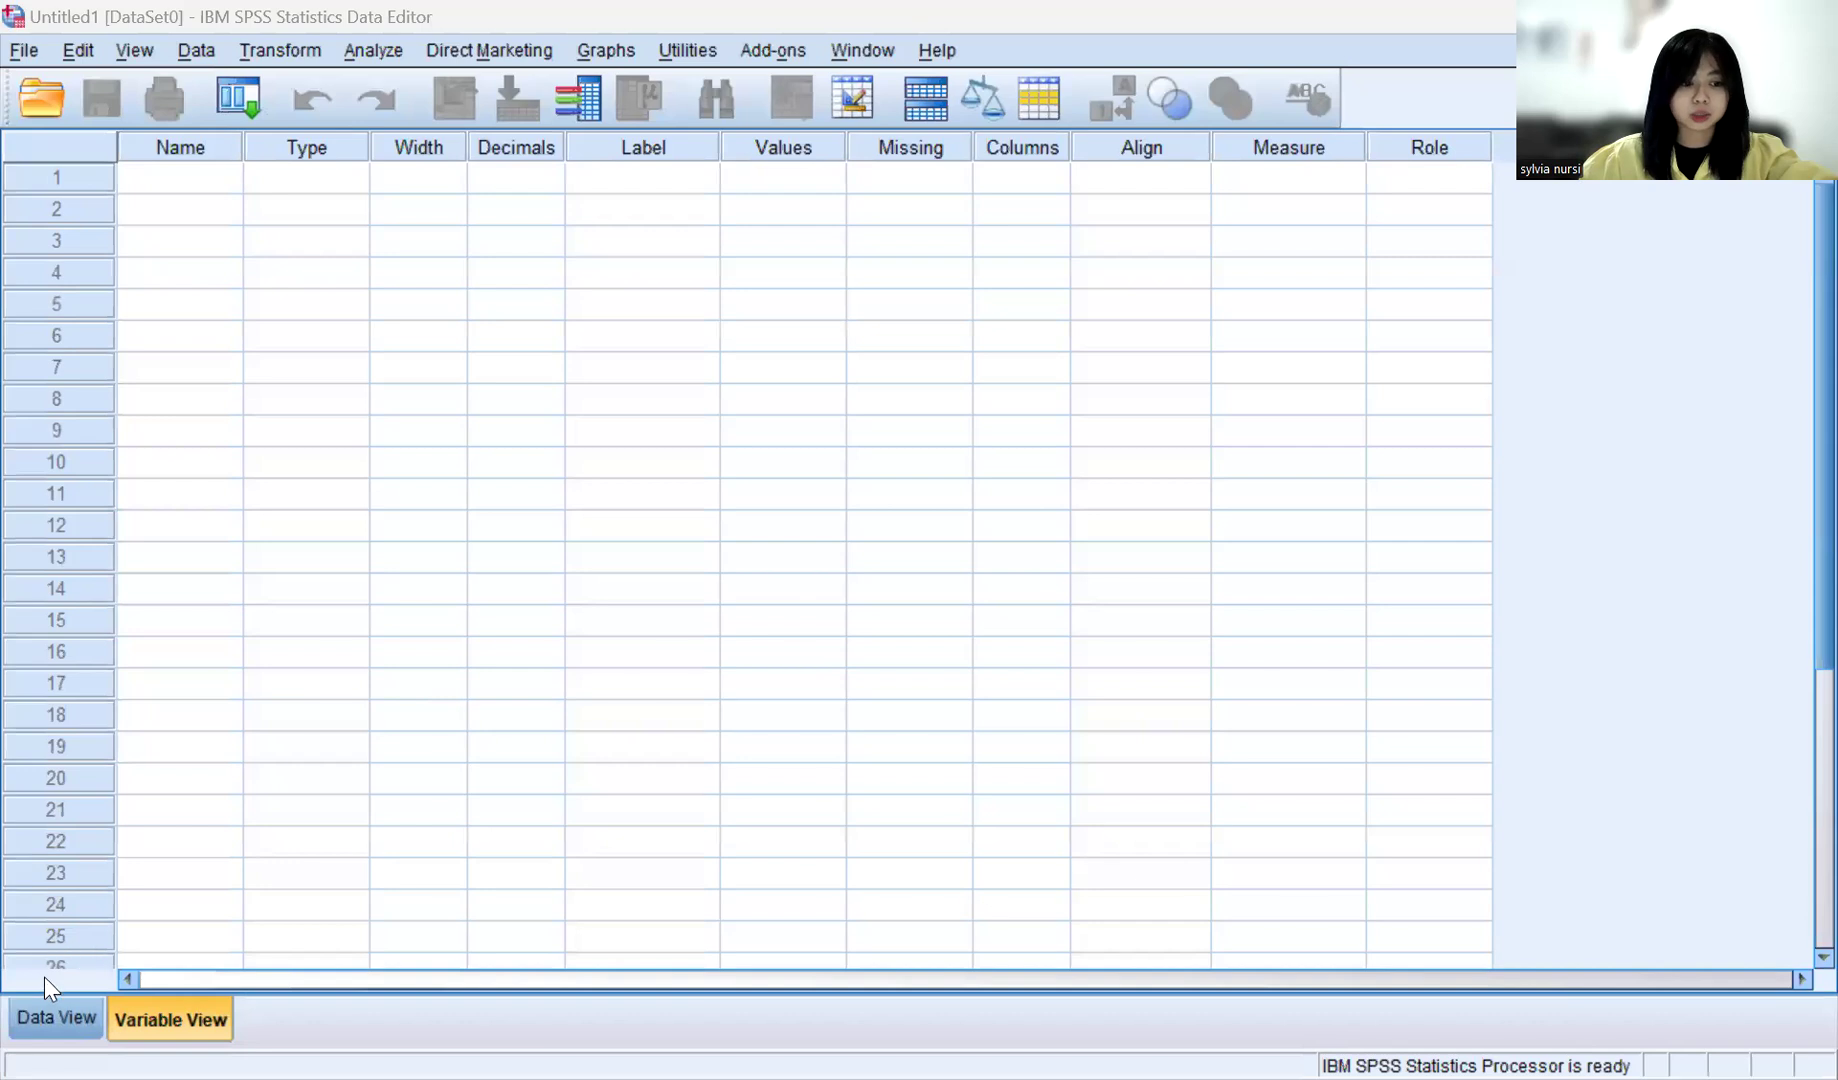
click(67, 996)
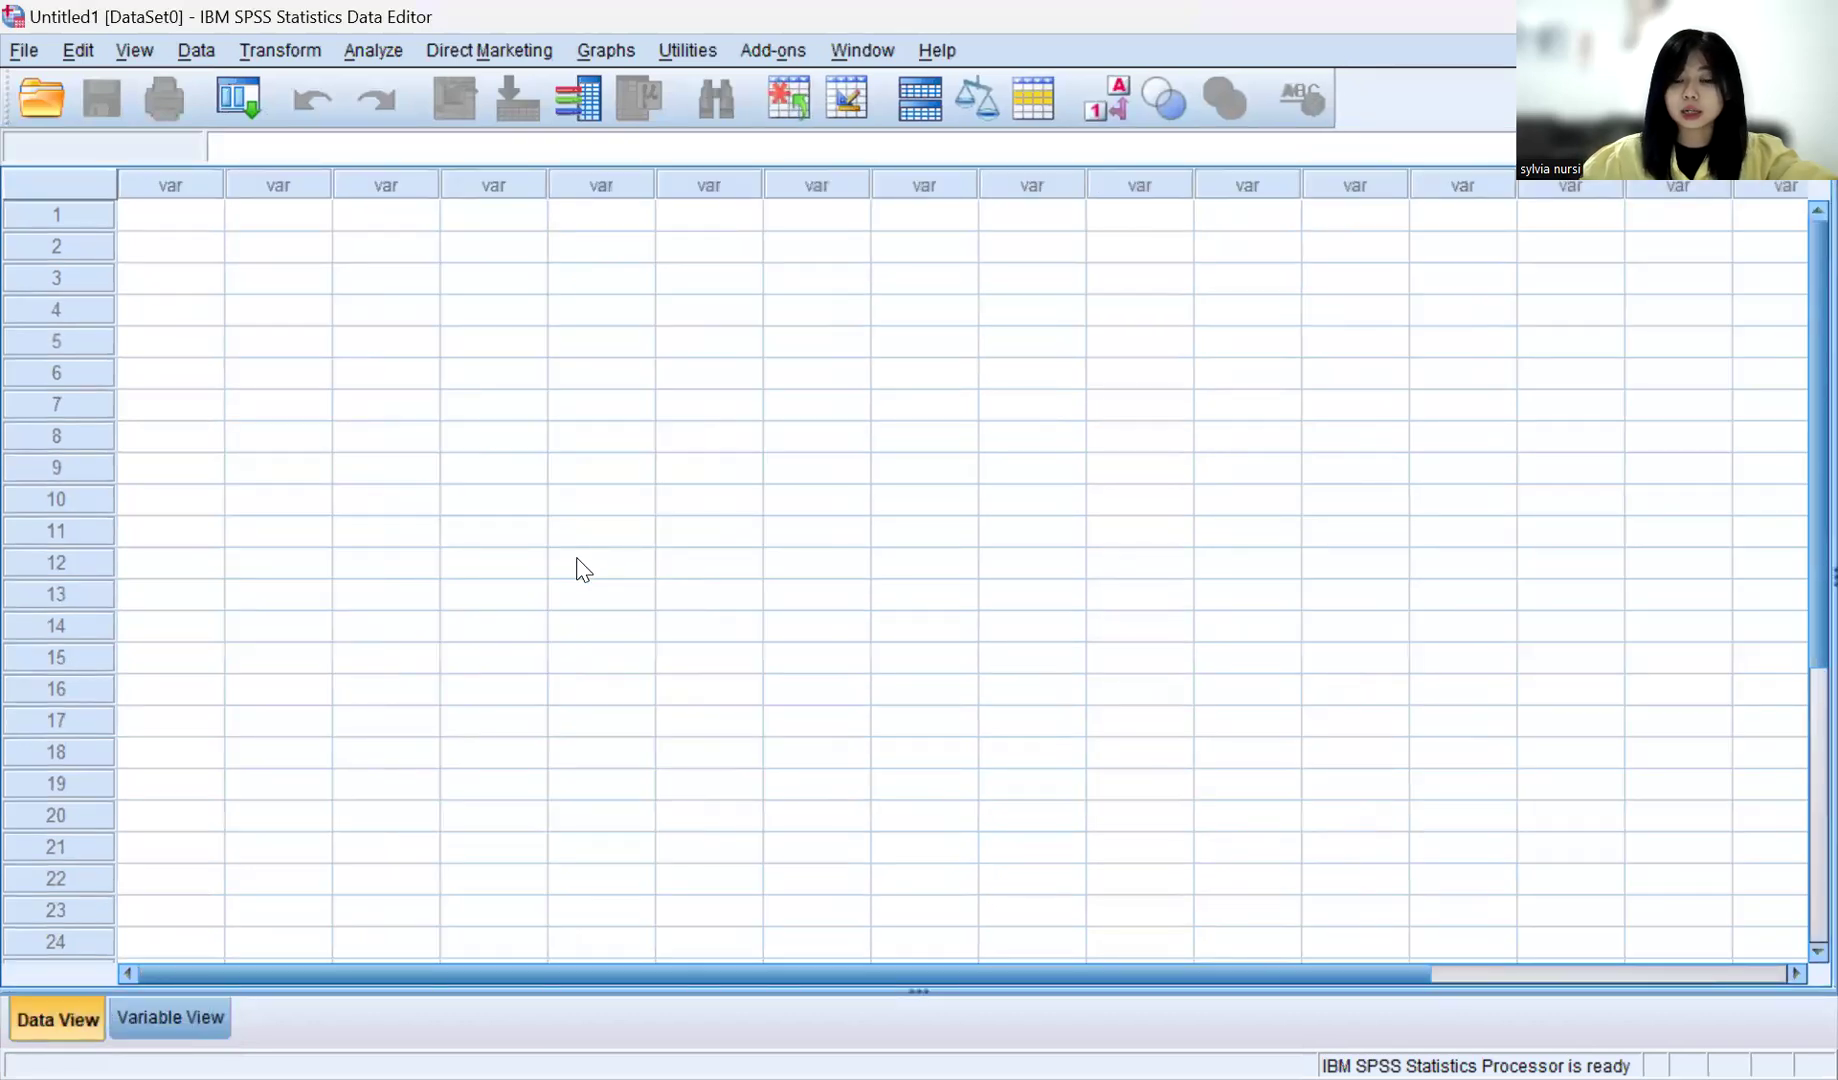
click(195, 220)
right_click(195, 218)
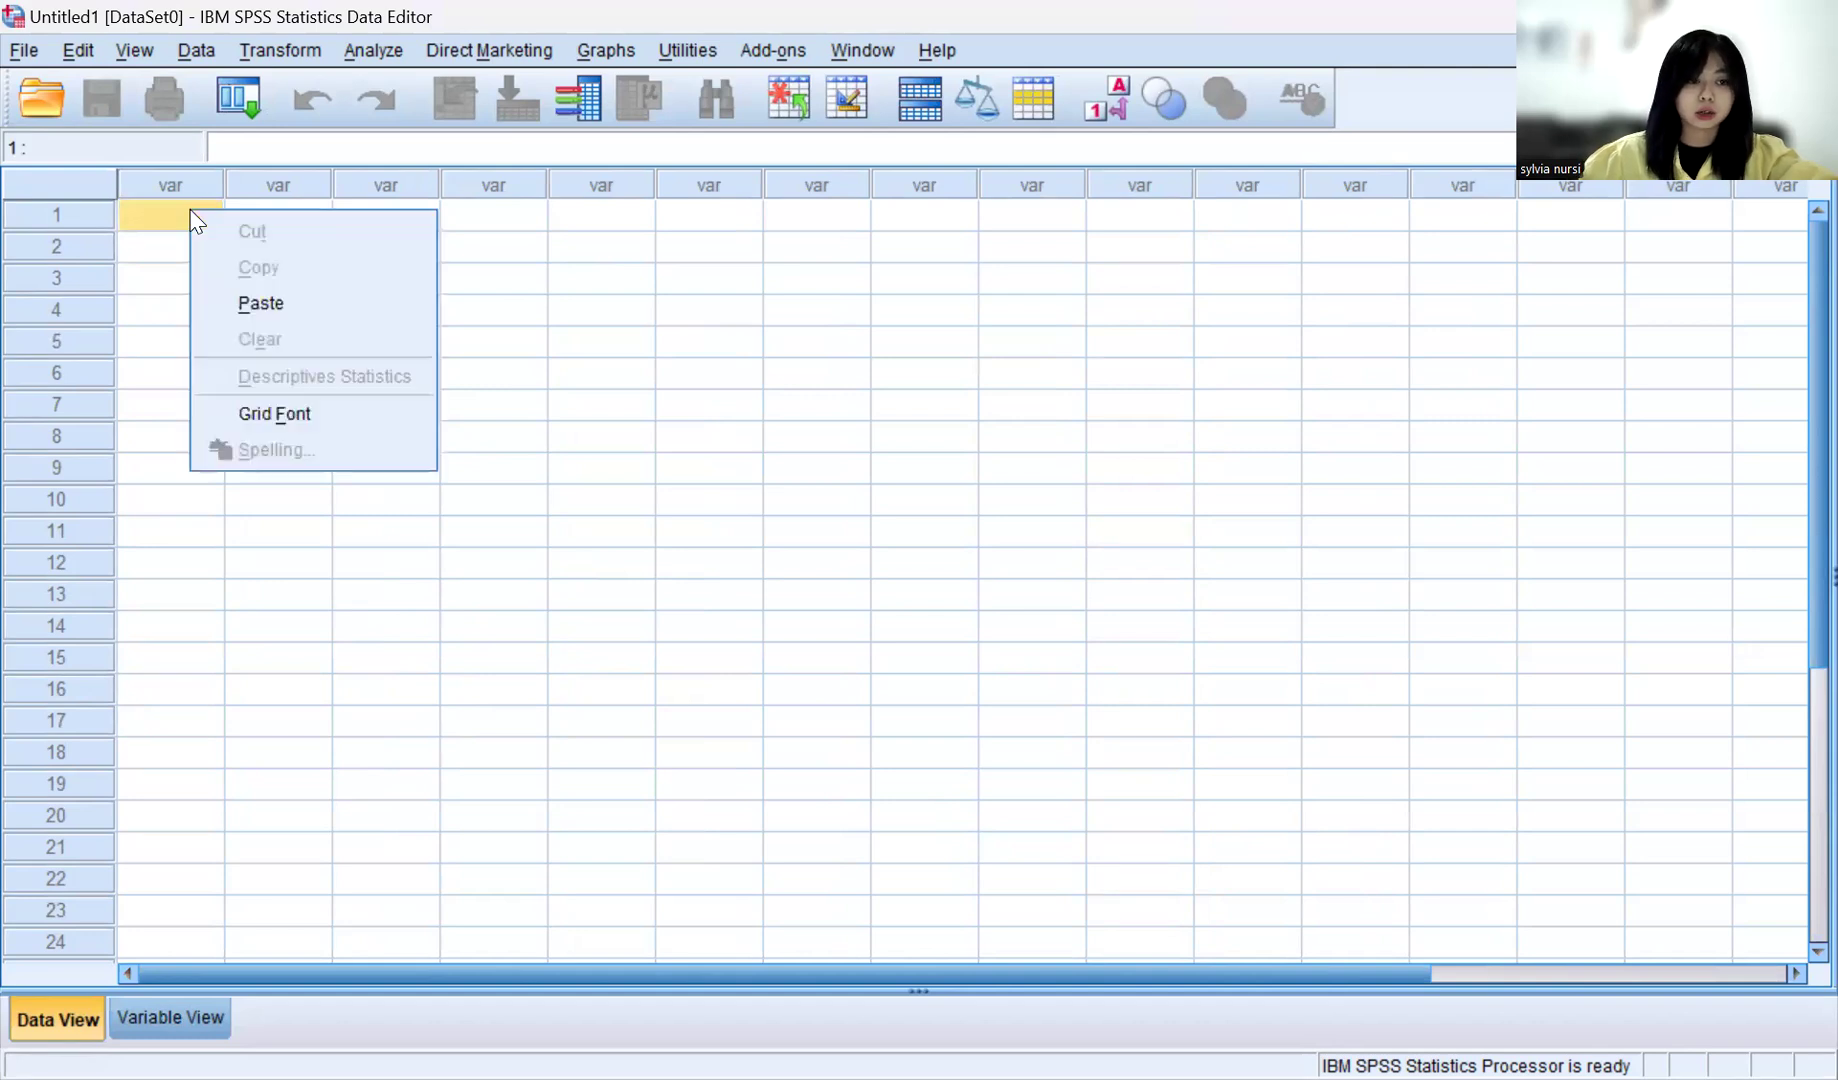
click(264, 310)
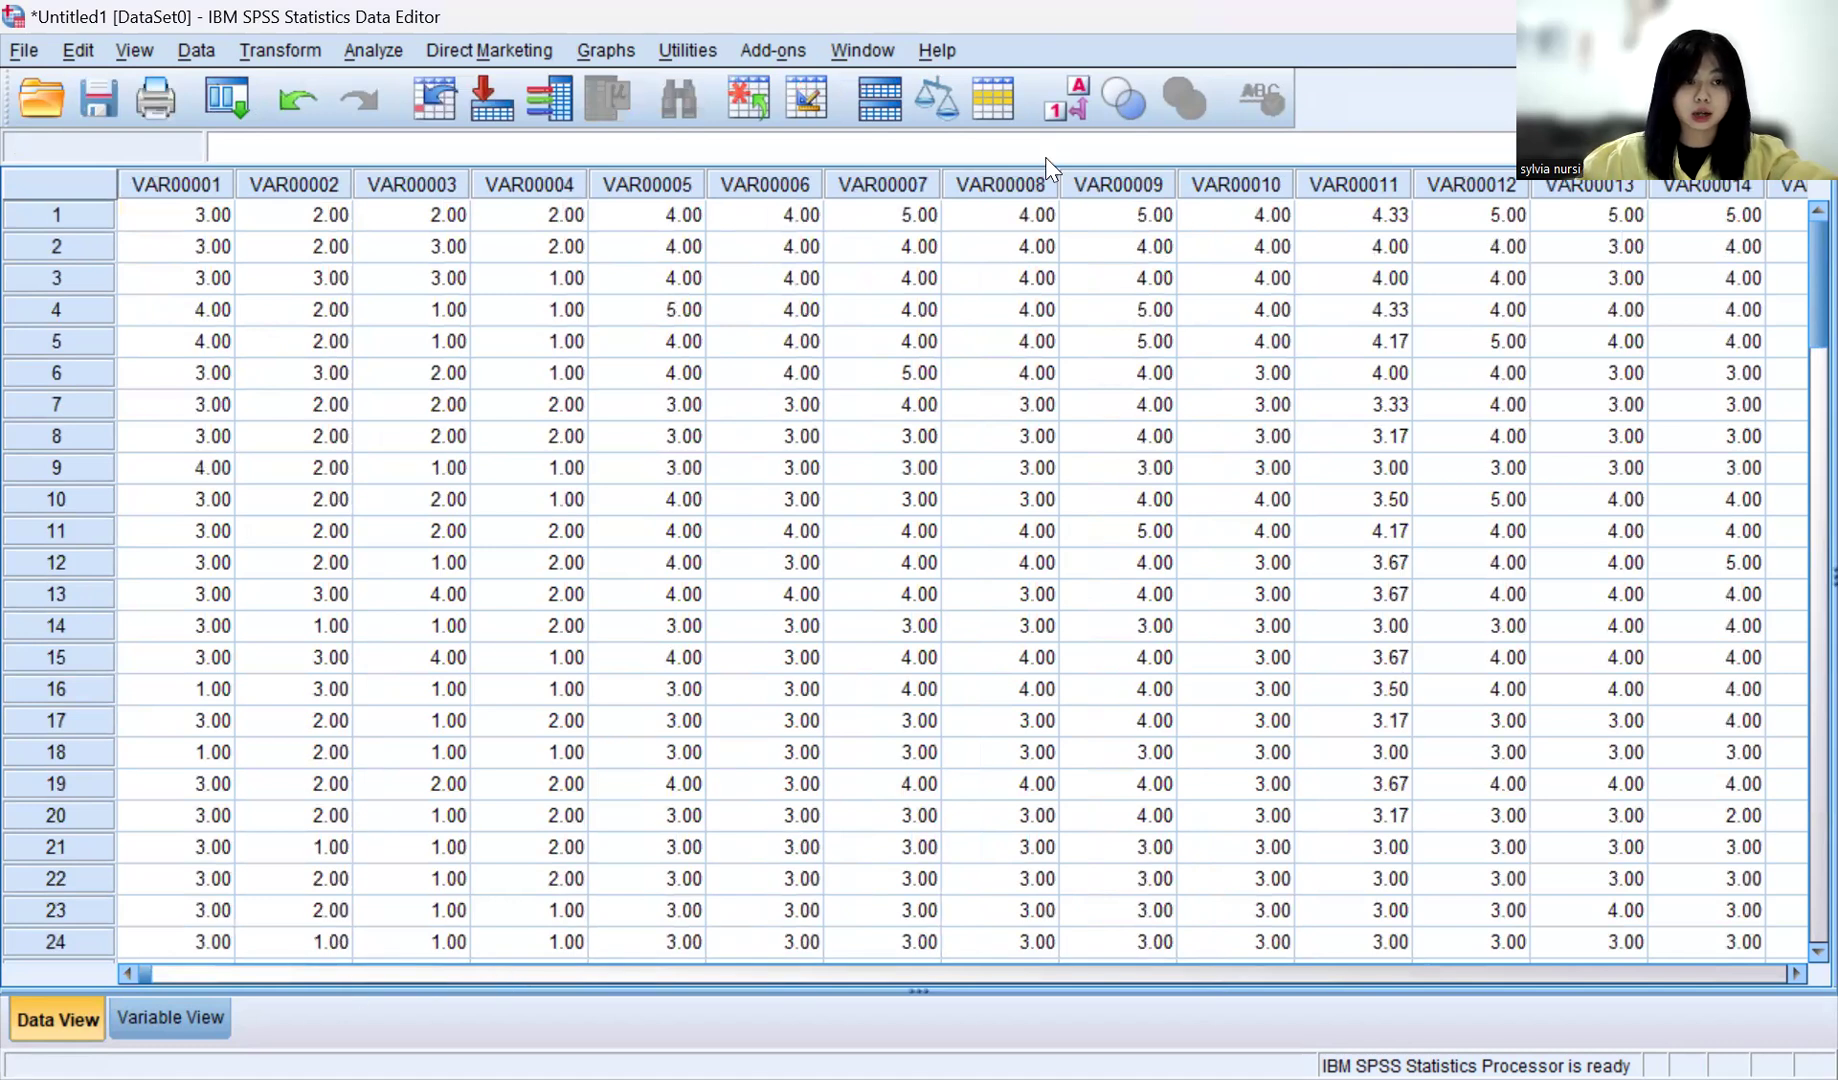
Step: Open SPSS Variable View, and copy the list of variable names in column BN of the Excel Data sheet, from Didik to X2
click(170, 1020)
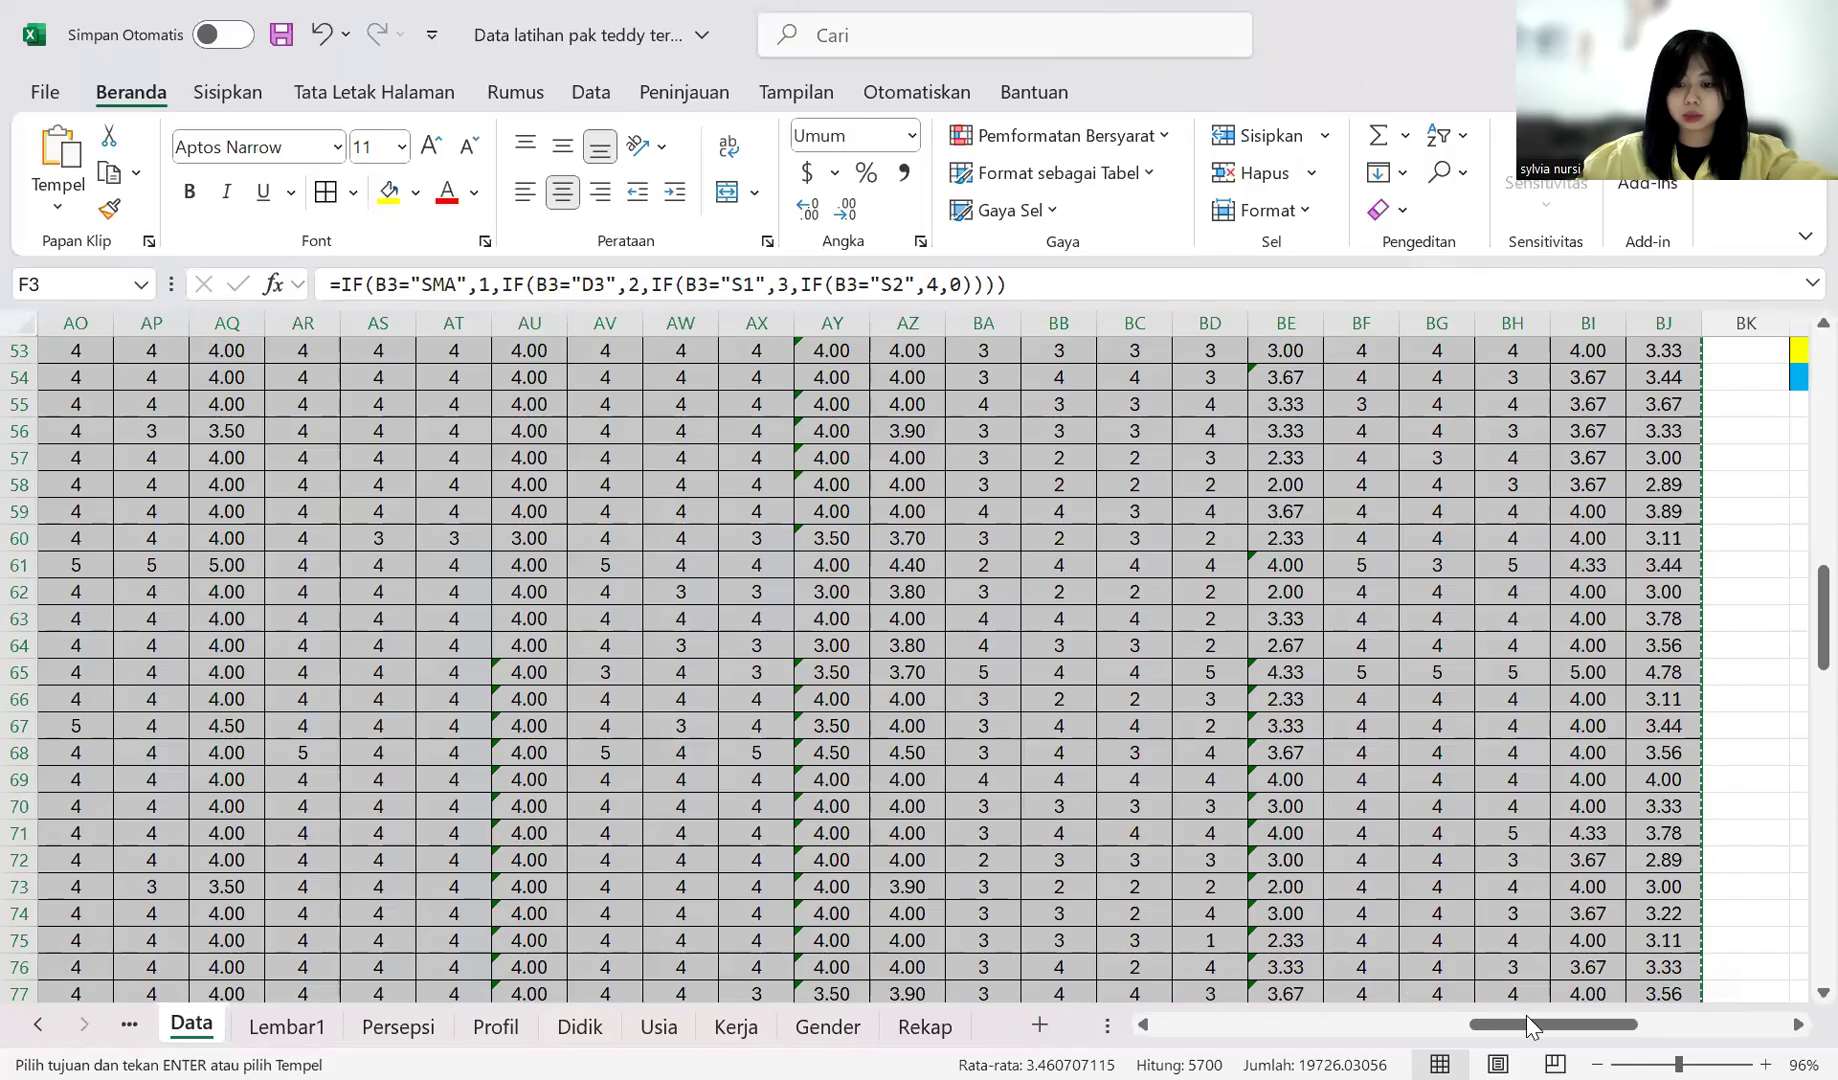
click(1354, 856)
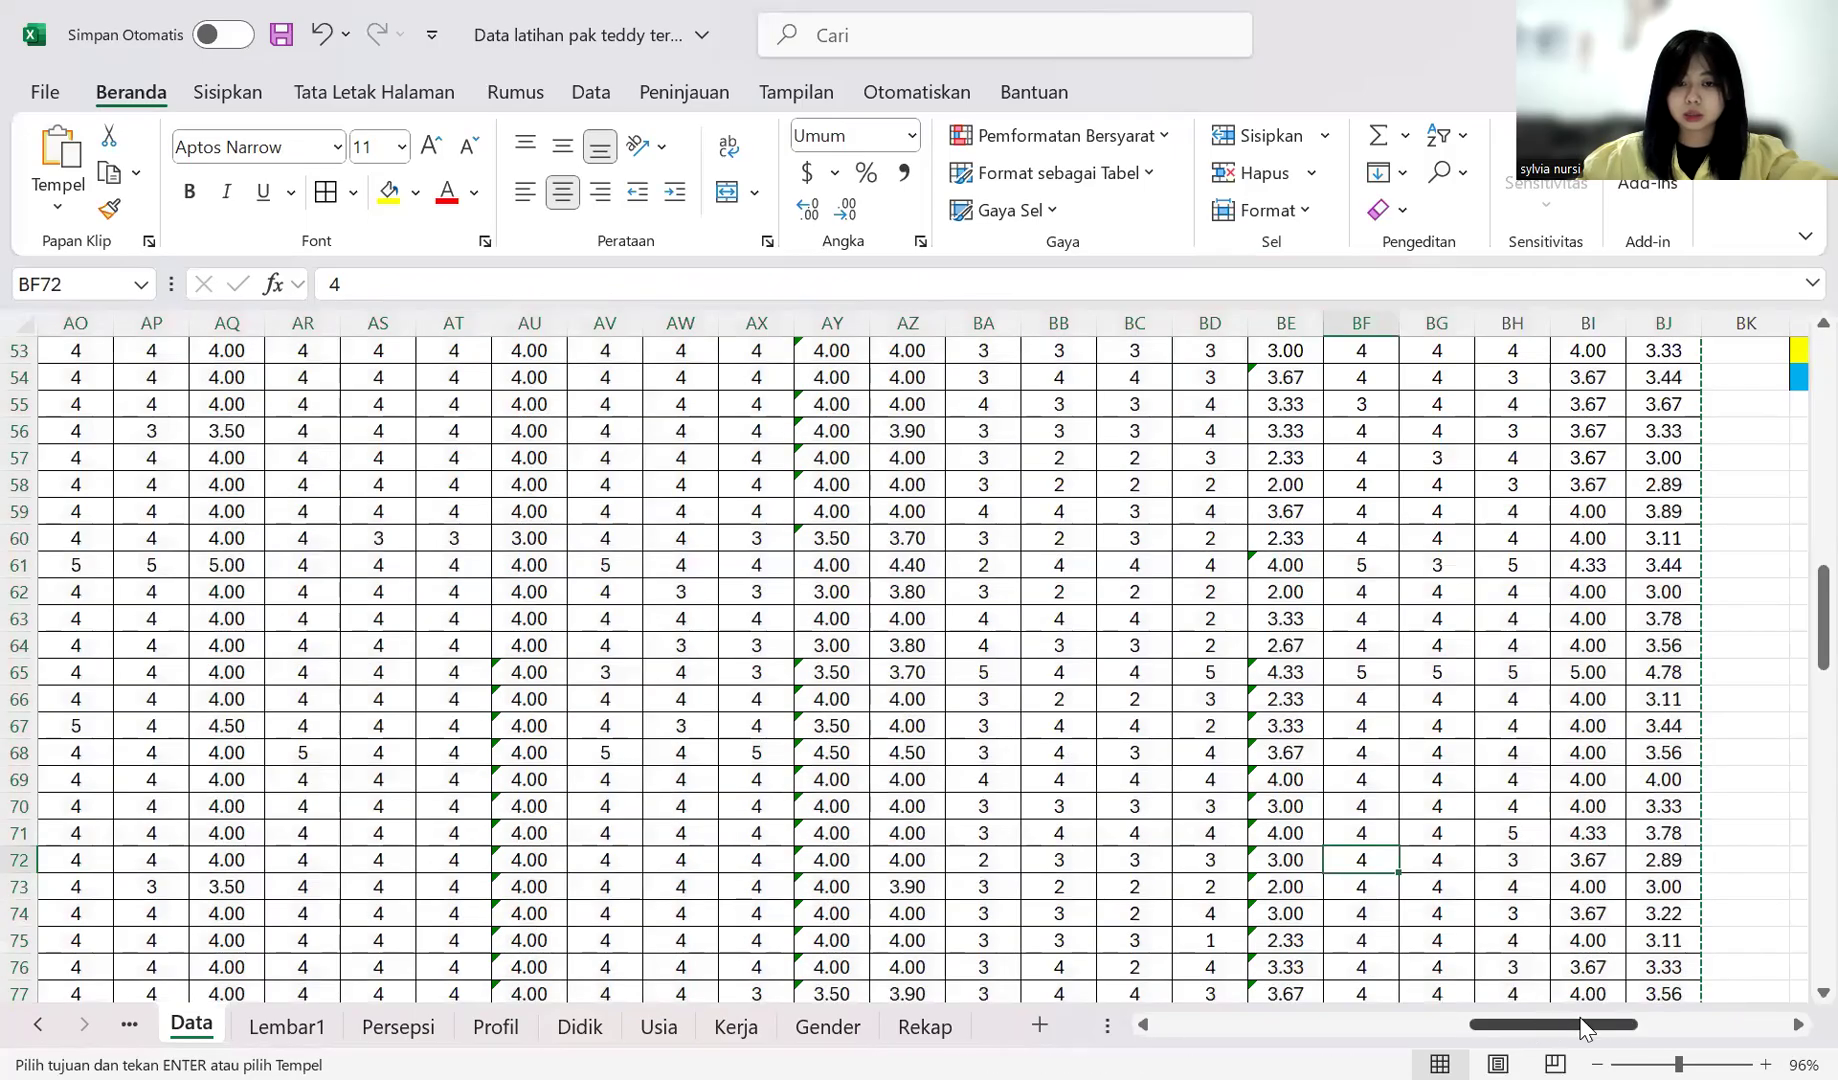
drag(1583, 1027, 1635, 1025)
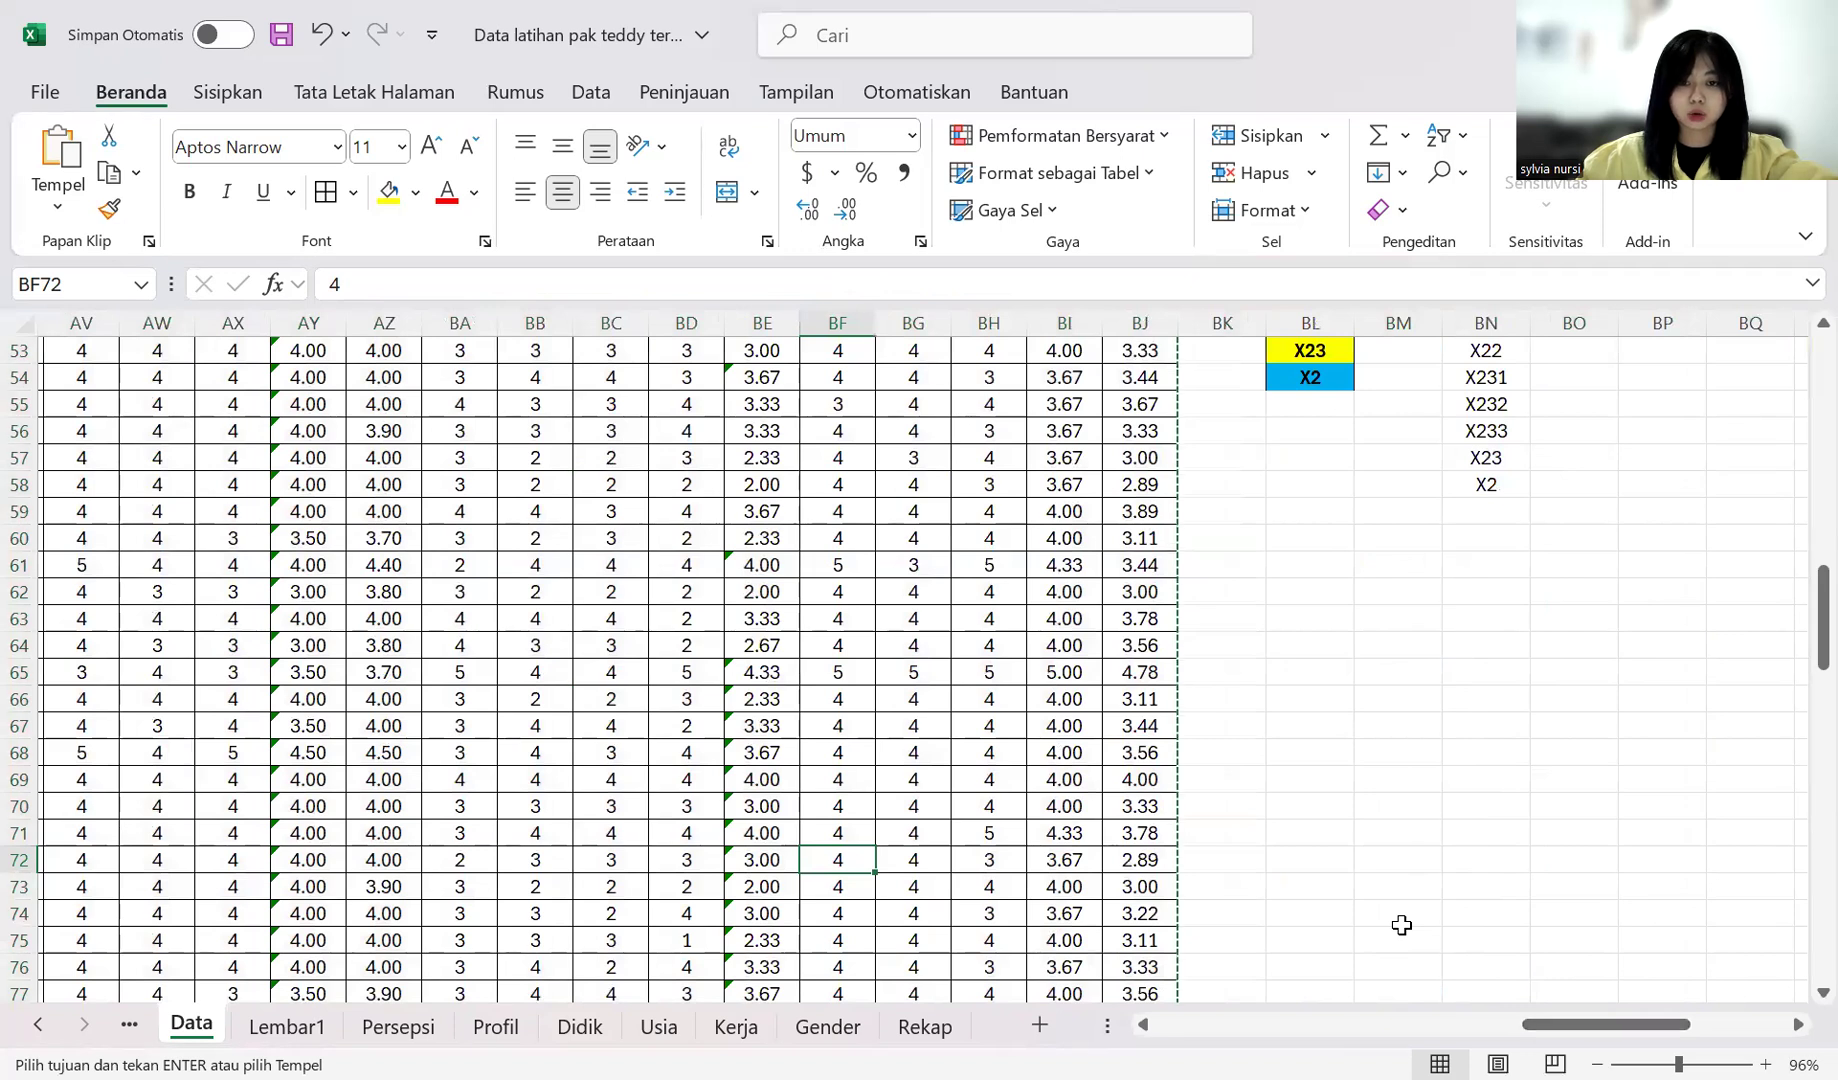
scroll(1401, 925, up, 17)
click(989, 377)
drag(1487, 377, 1518, 940)
key(ctrl+c)
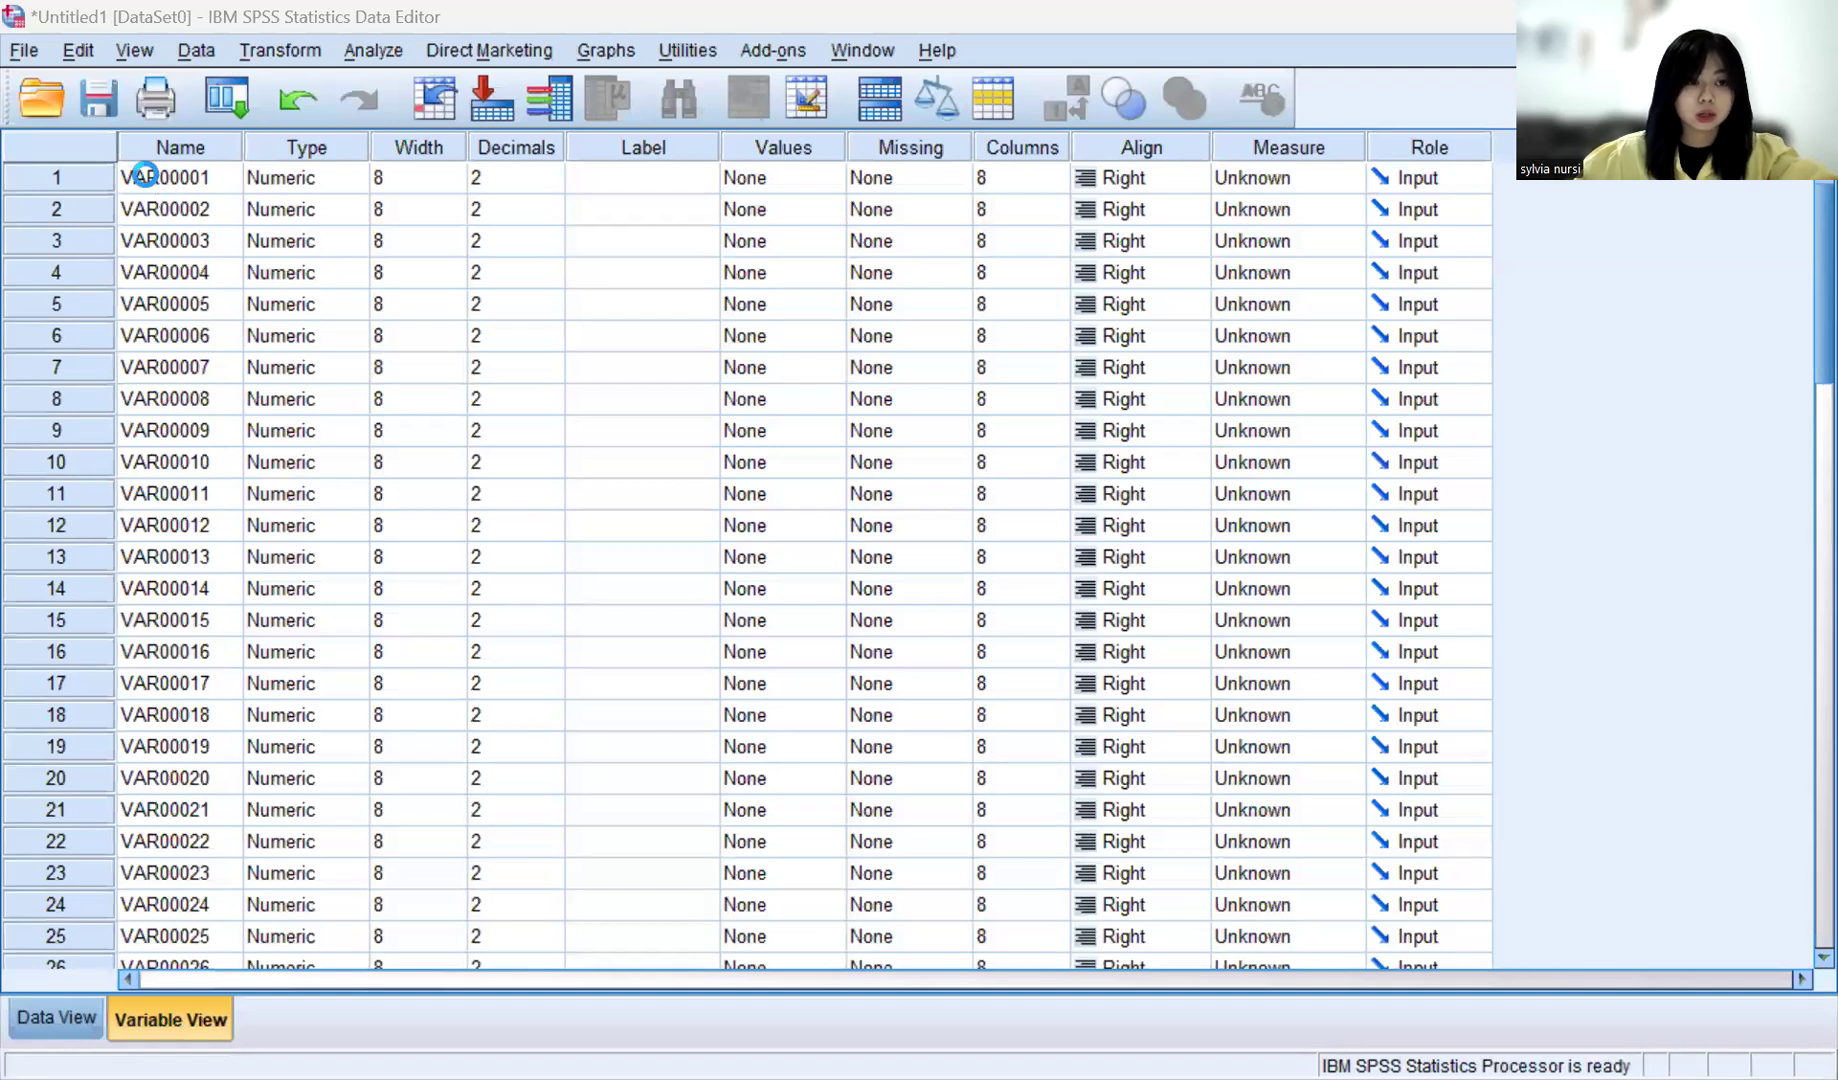
Step: Switch back to SPSS and paste the copied variable names into the Name column of Variable View, starting at the first variable
scroll(150, 230, down, 16)
scroll(160, 283, up, 5)
scroll(160, 283, up, 11)
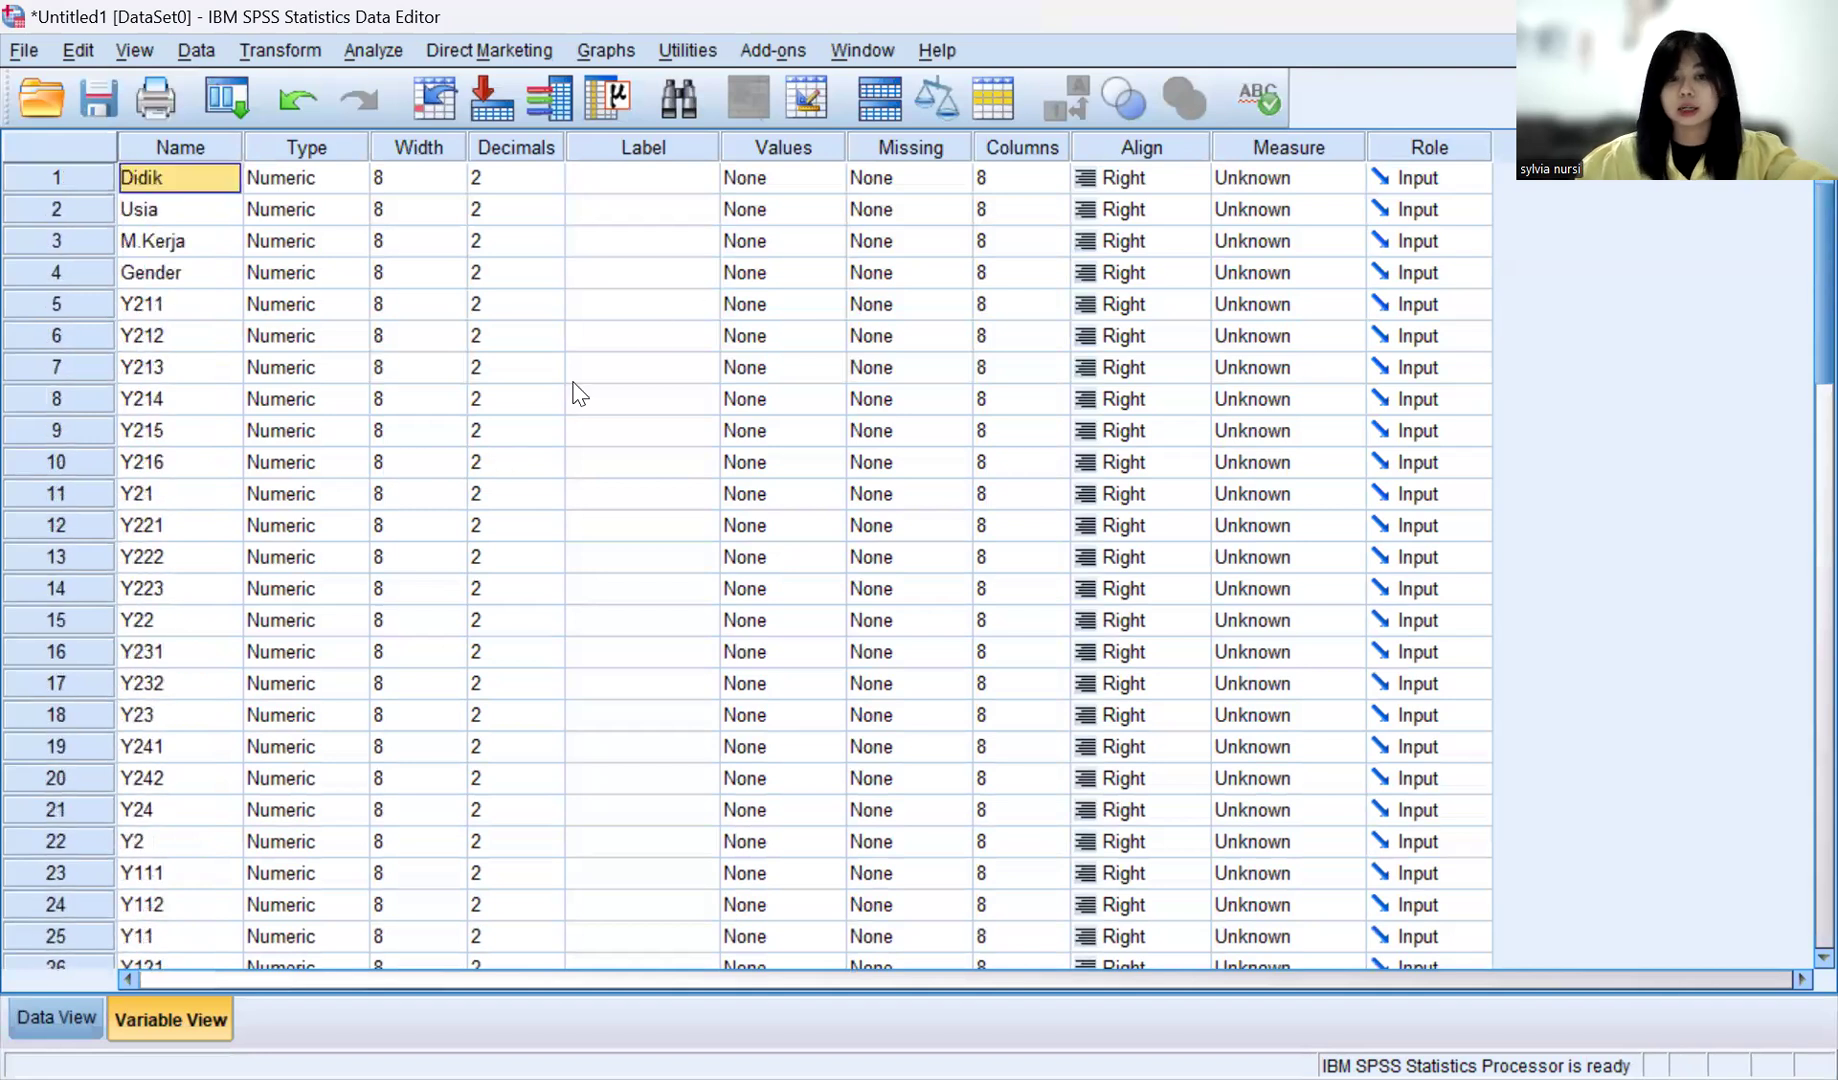
Step: Add value labels to the Didik variable: 1 = SMA and 2 = D3
click(838, 184)
text(1)
click(740, 477)
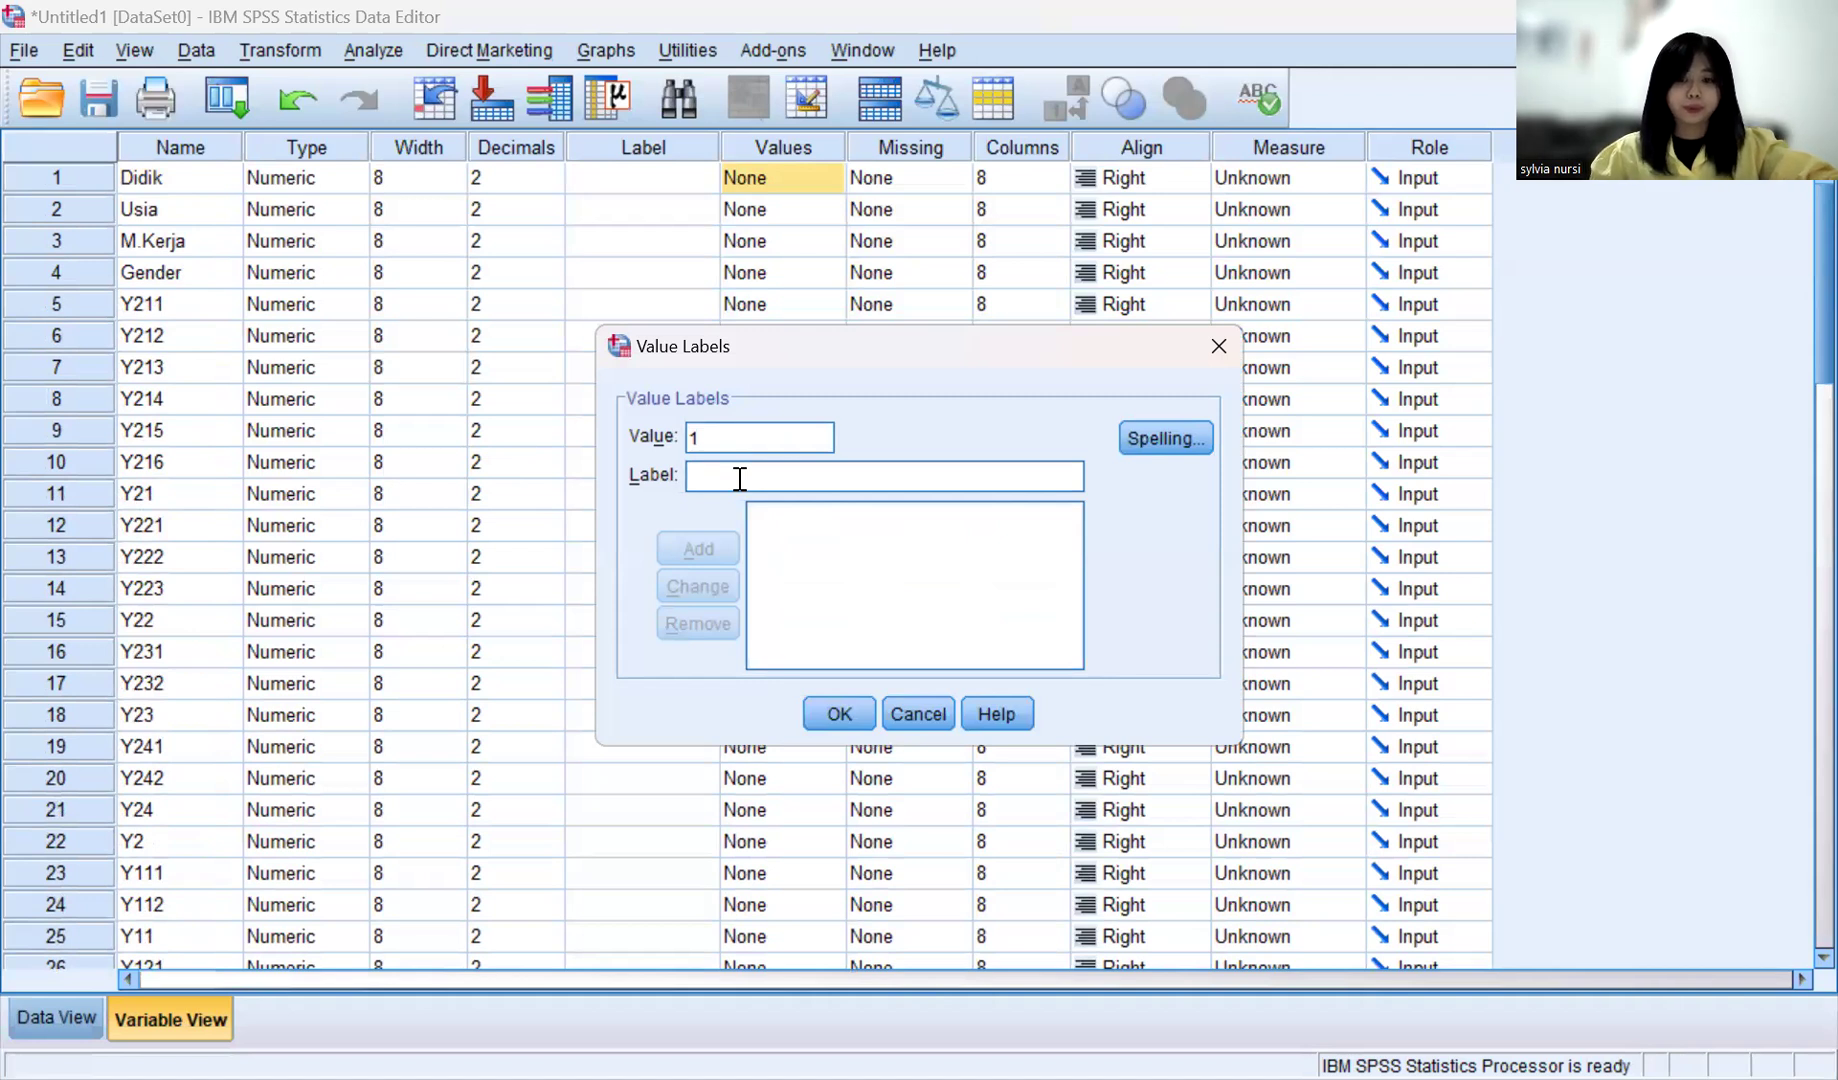
text(SMA)
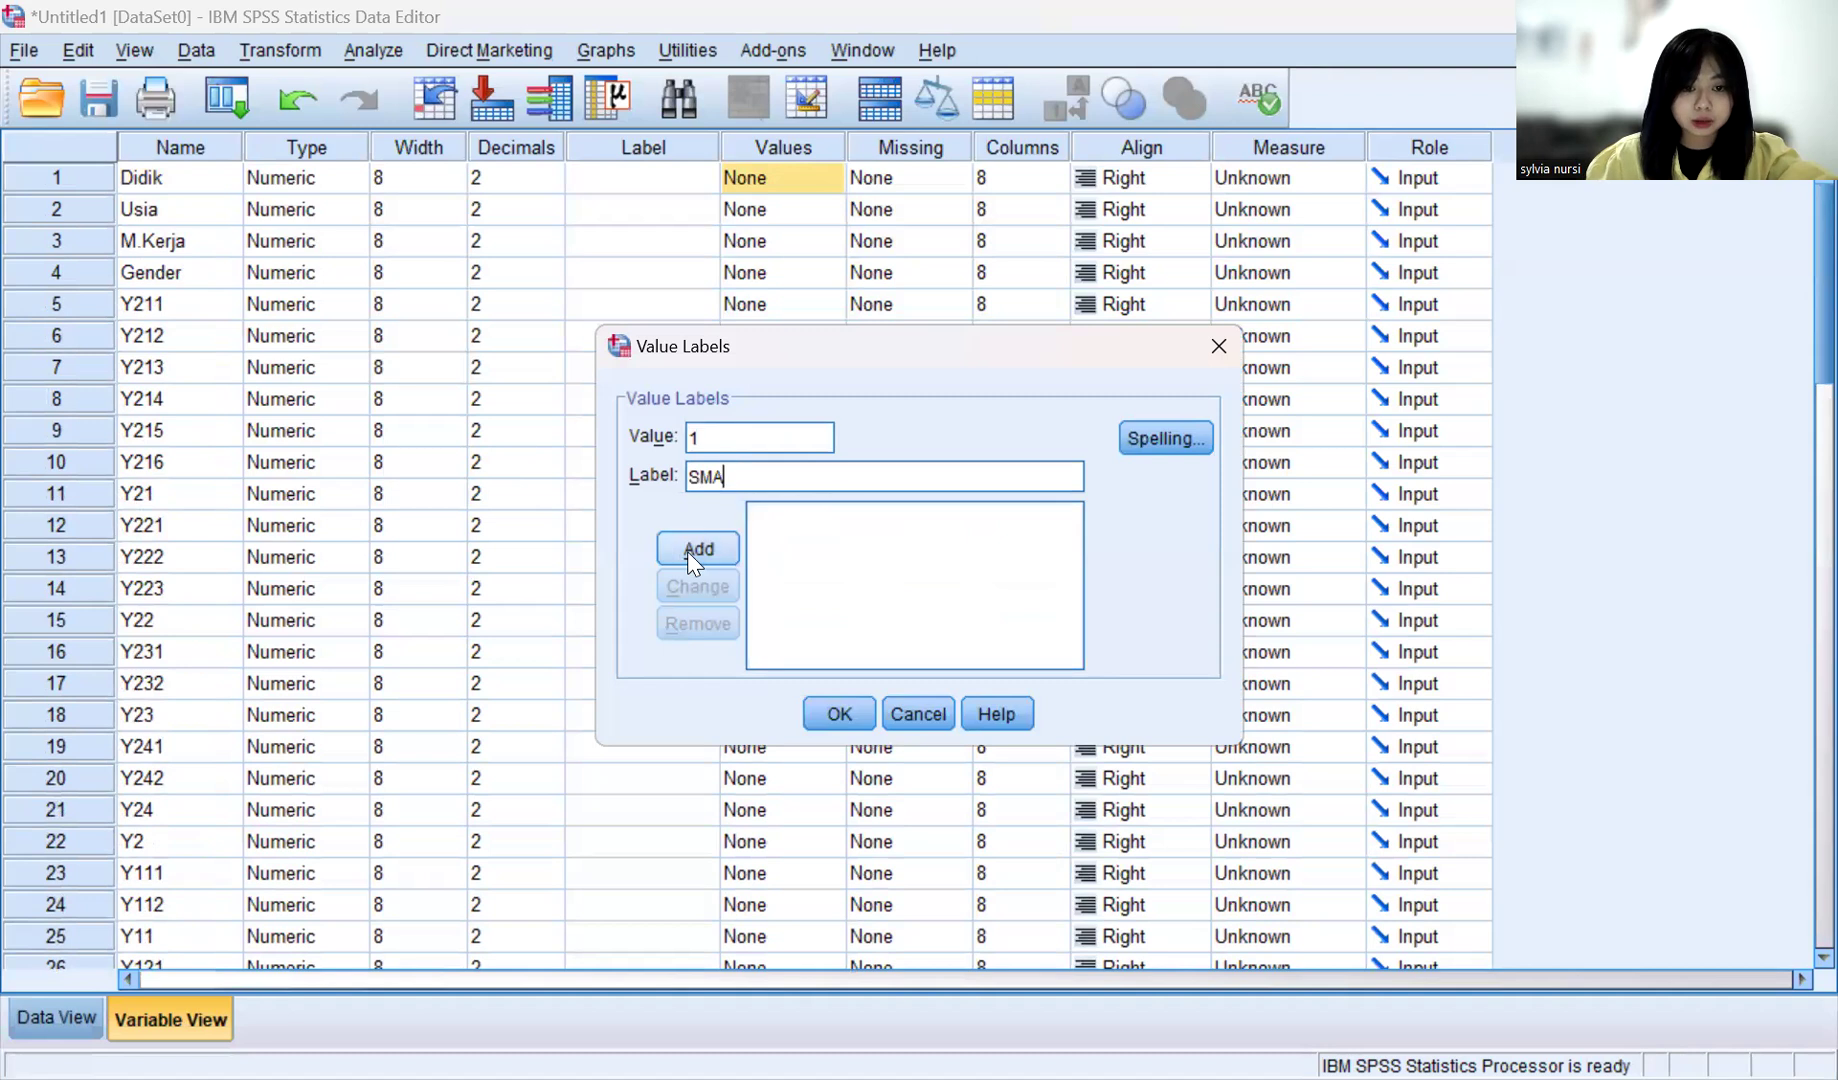
click(697, 550)
text(2)
click(744, 478)
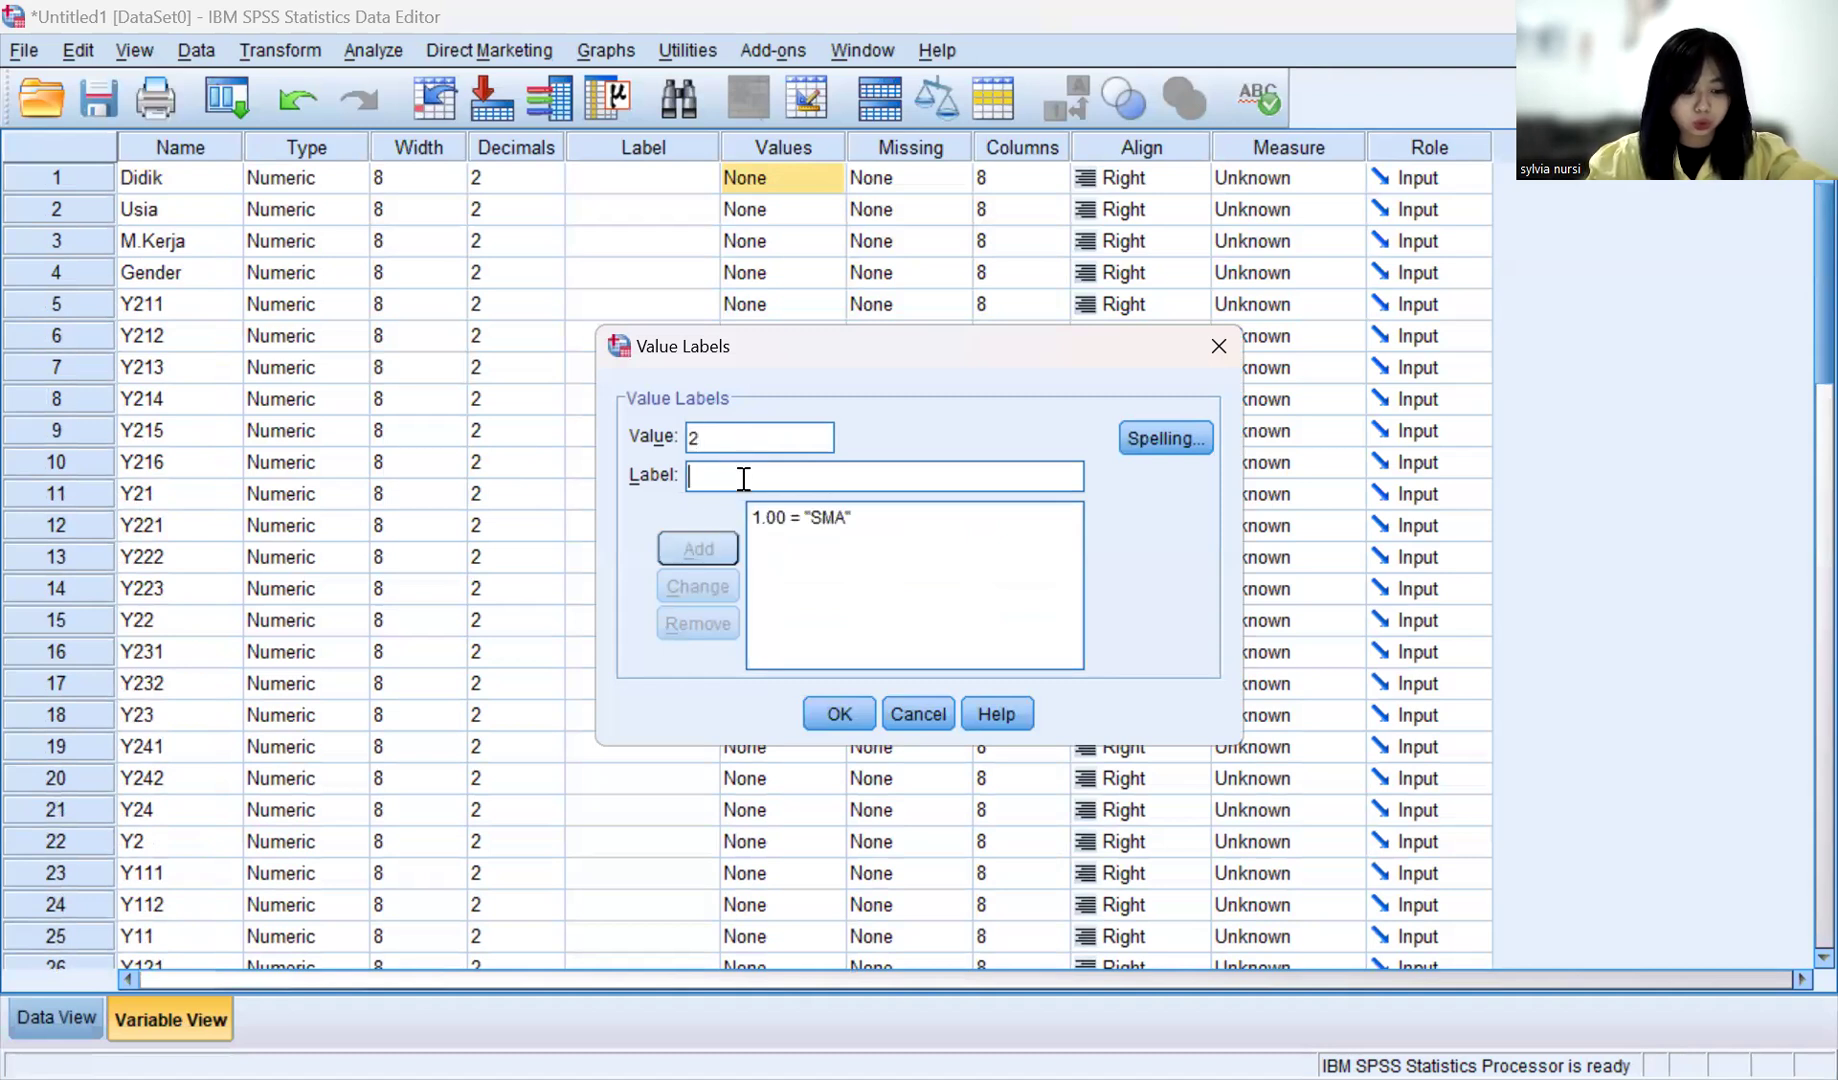
text(D3)
click(700, 547)
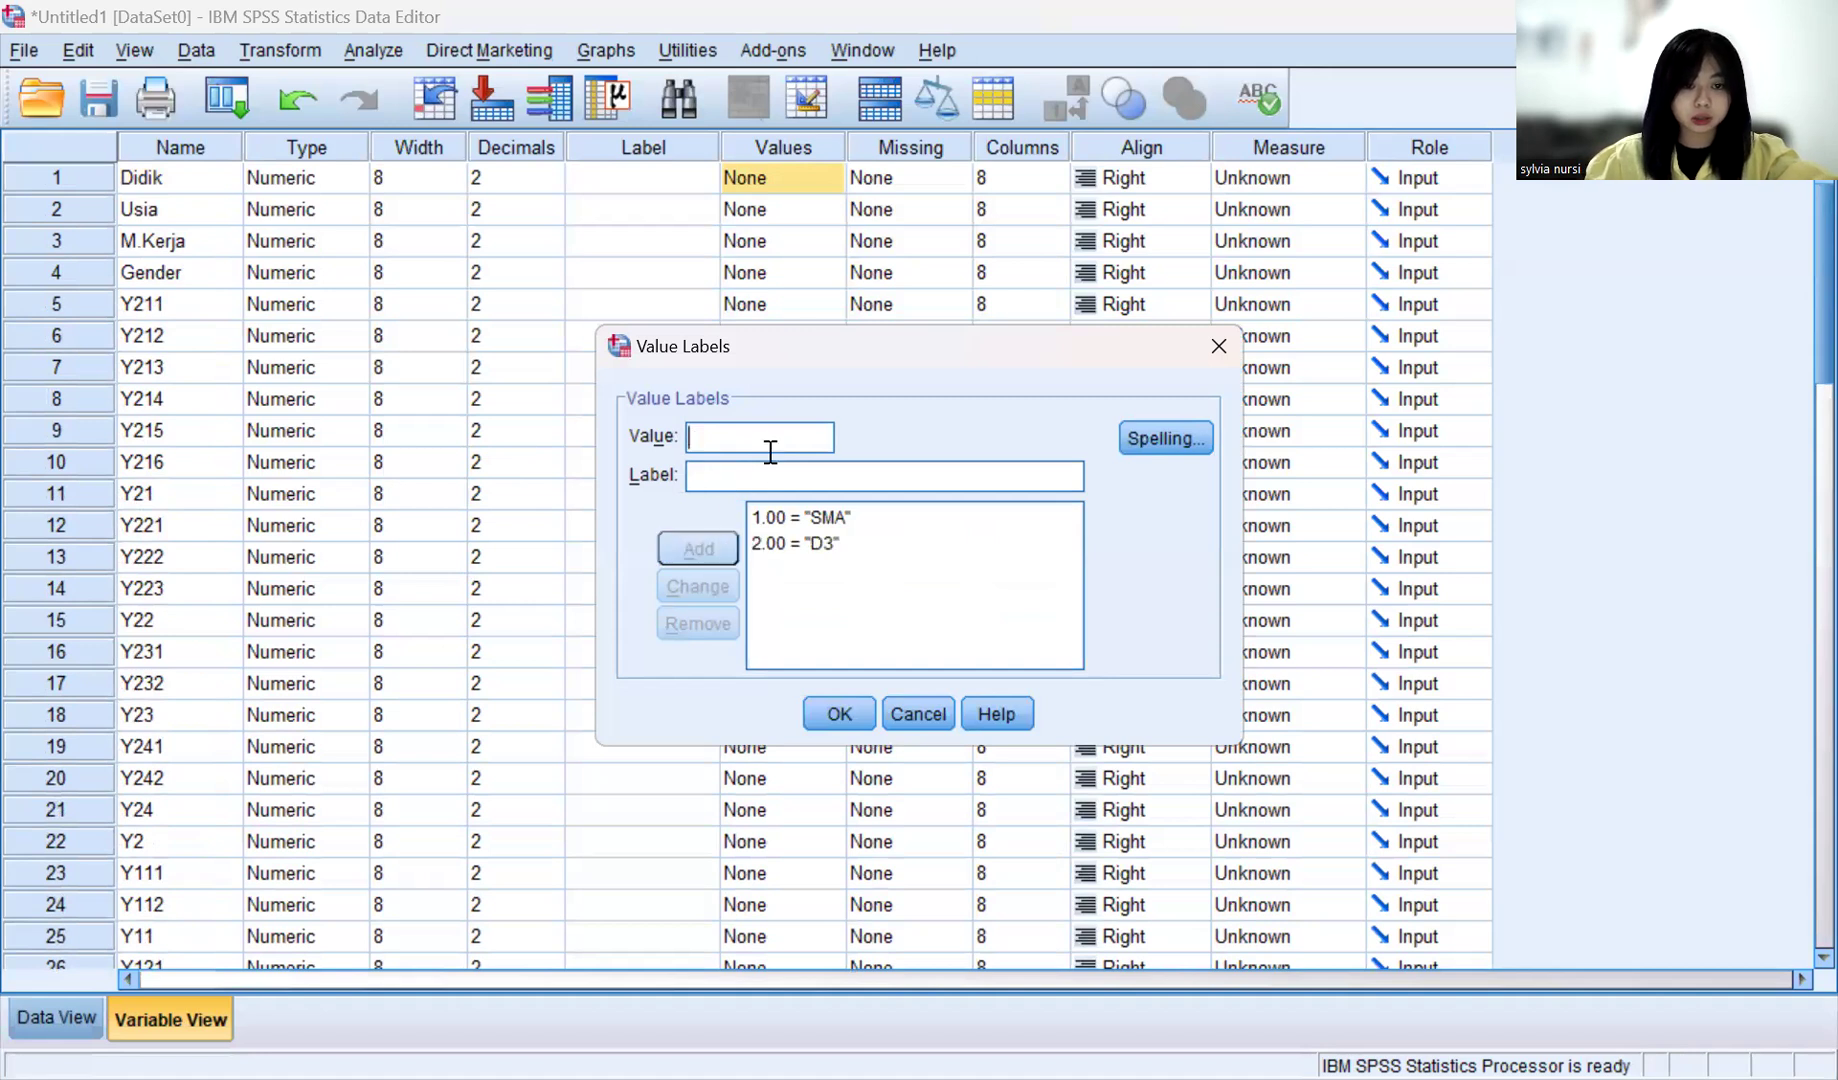
Step: Add the labels 3 = S1 and 4 = S2 to Didik and apply its value labels
text(3S1)
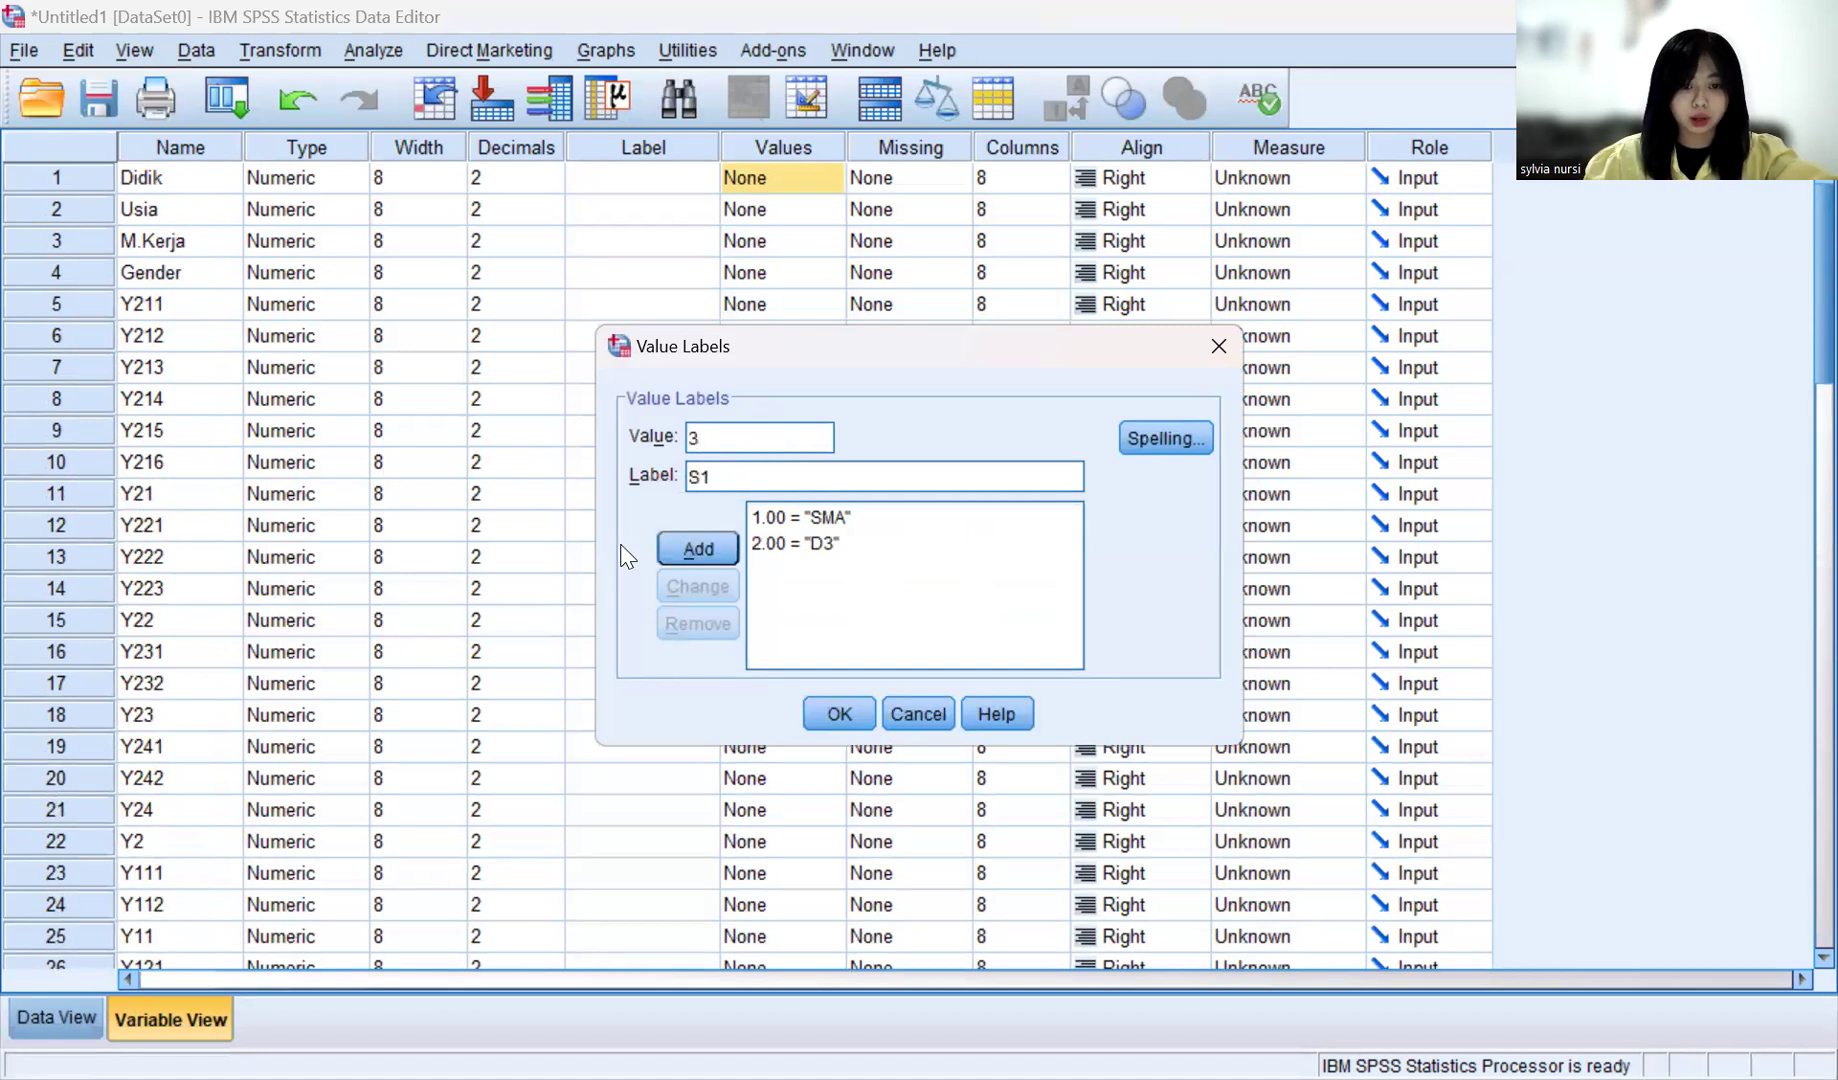
click(676, 549)
text(4)
click(759, 474)
text(S2)
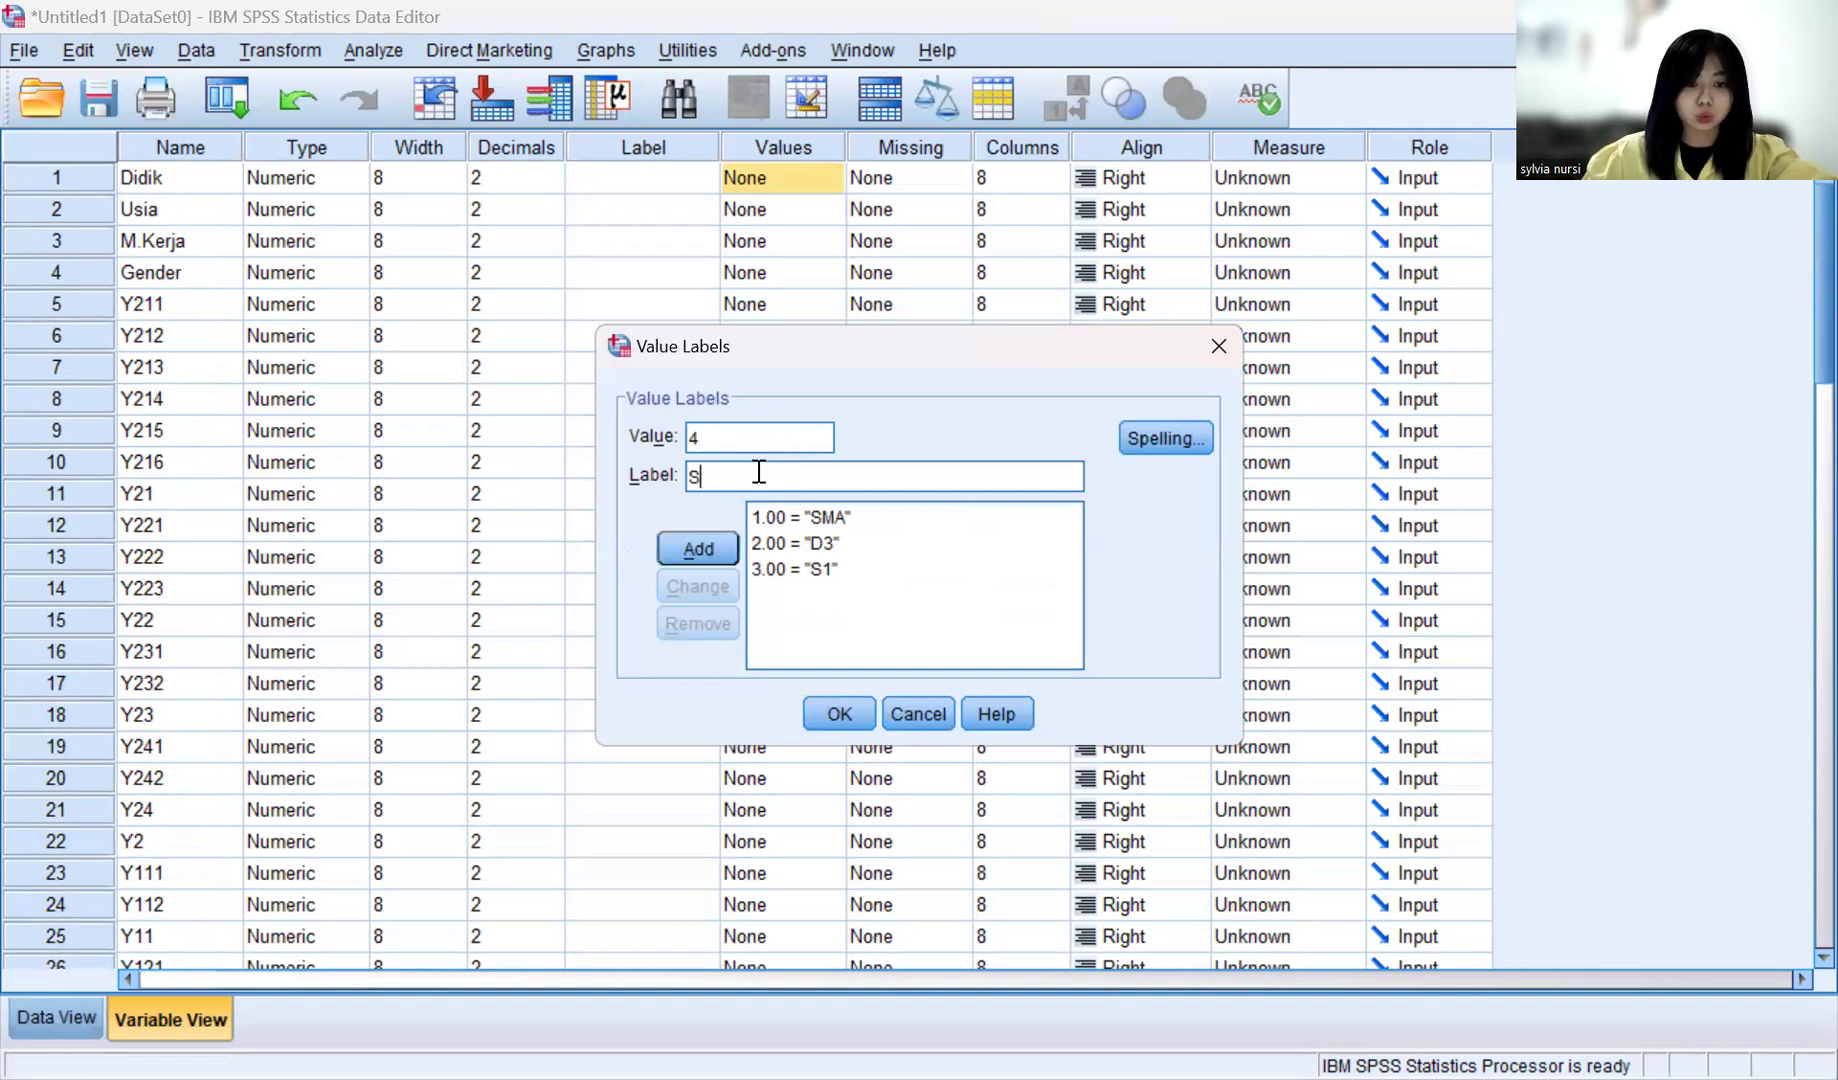
click(693, 550)
click(841, 712)
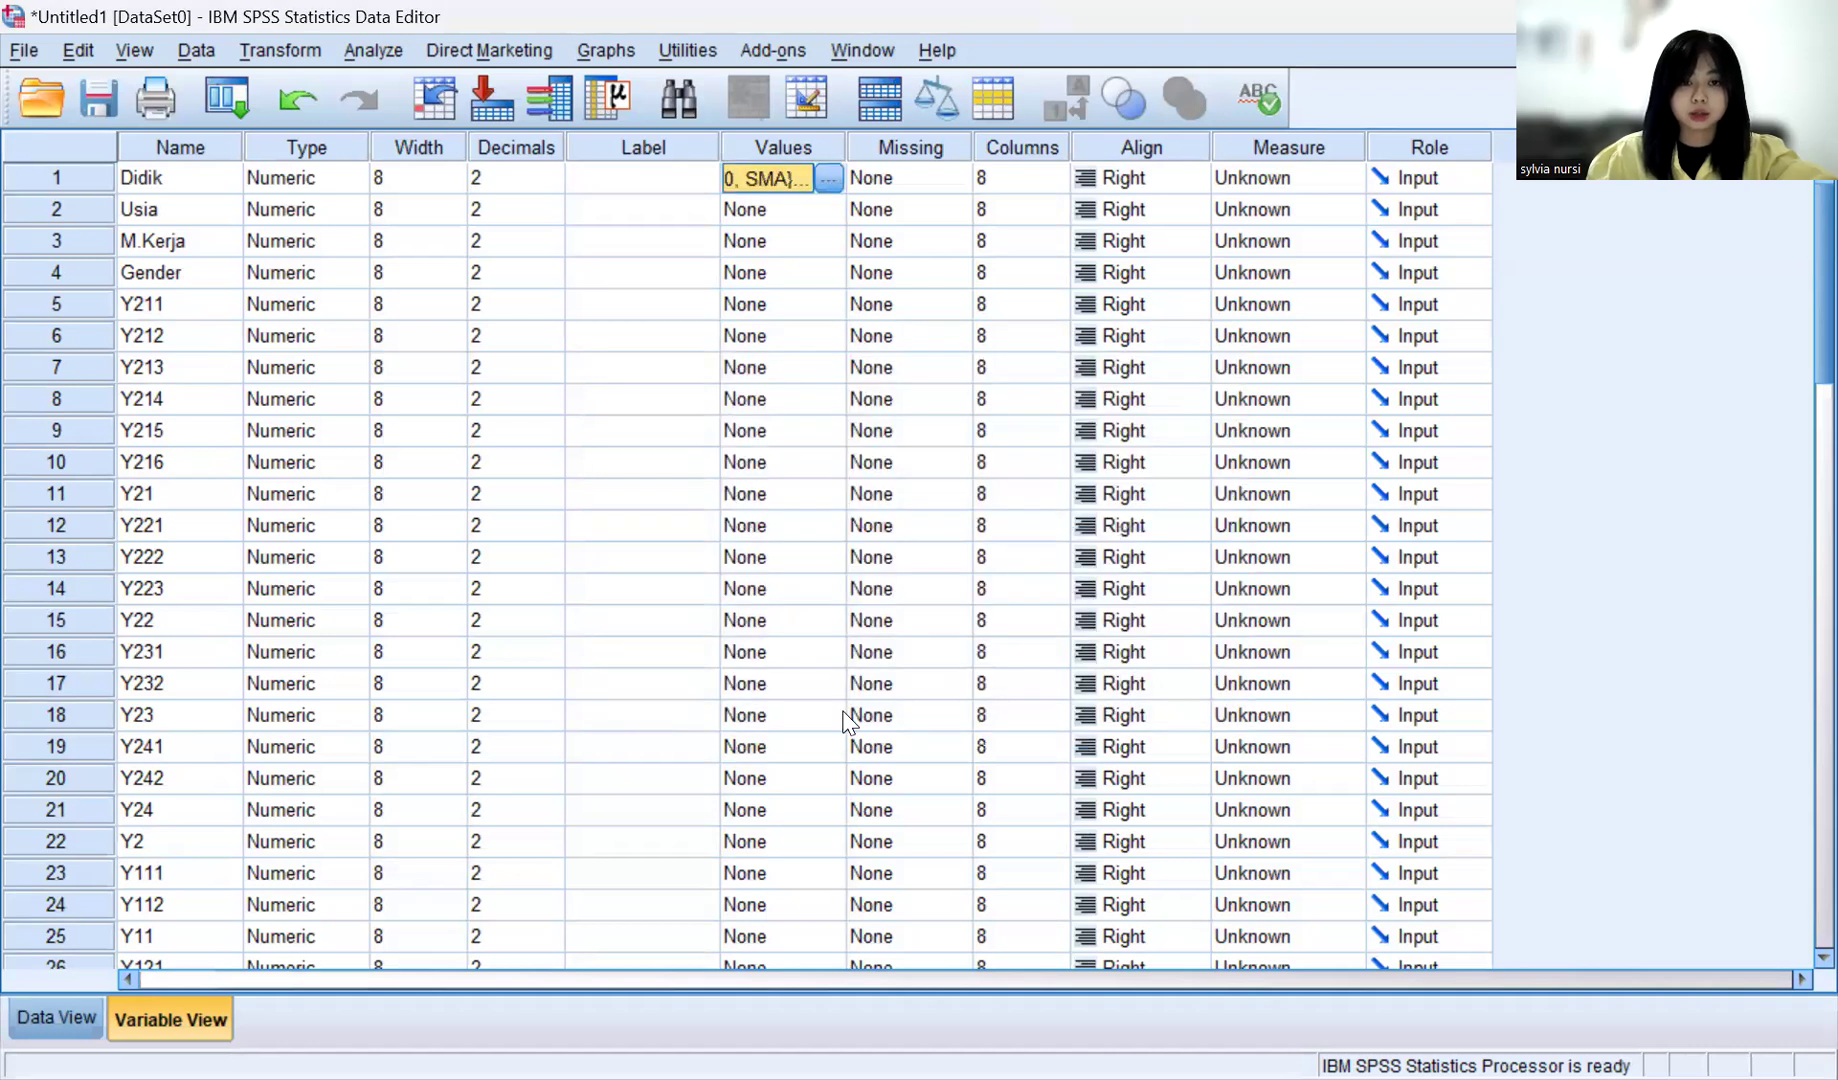
Step: Start the value labels of the Usia variable by adding 1 = GENERASI Z
click(803, 211)
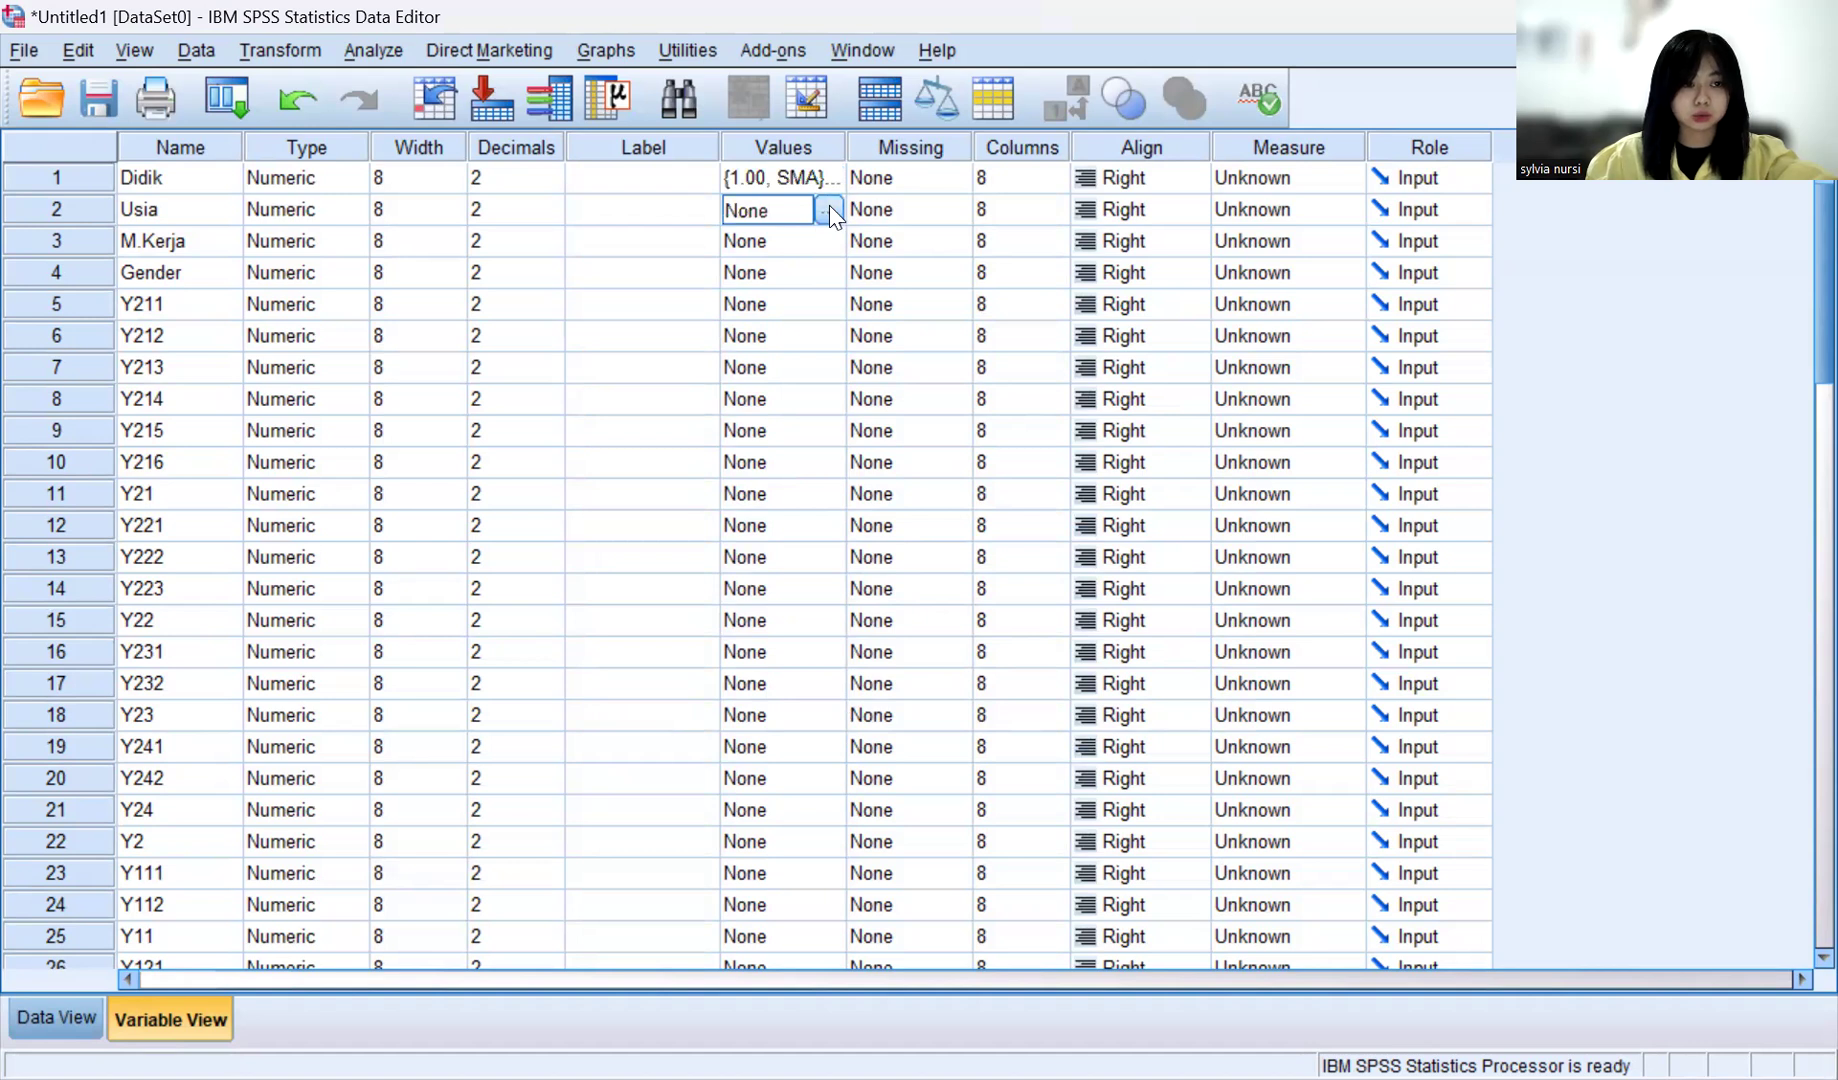
click(829, 211)
text(1)
click(763, 473)
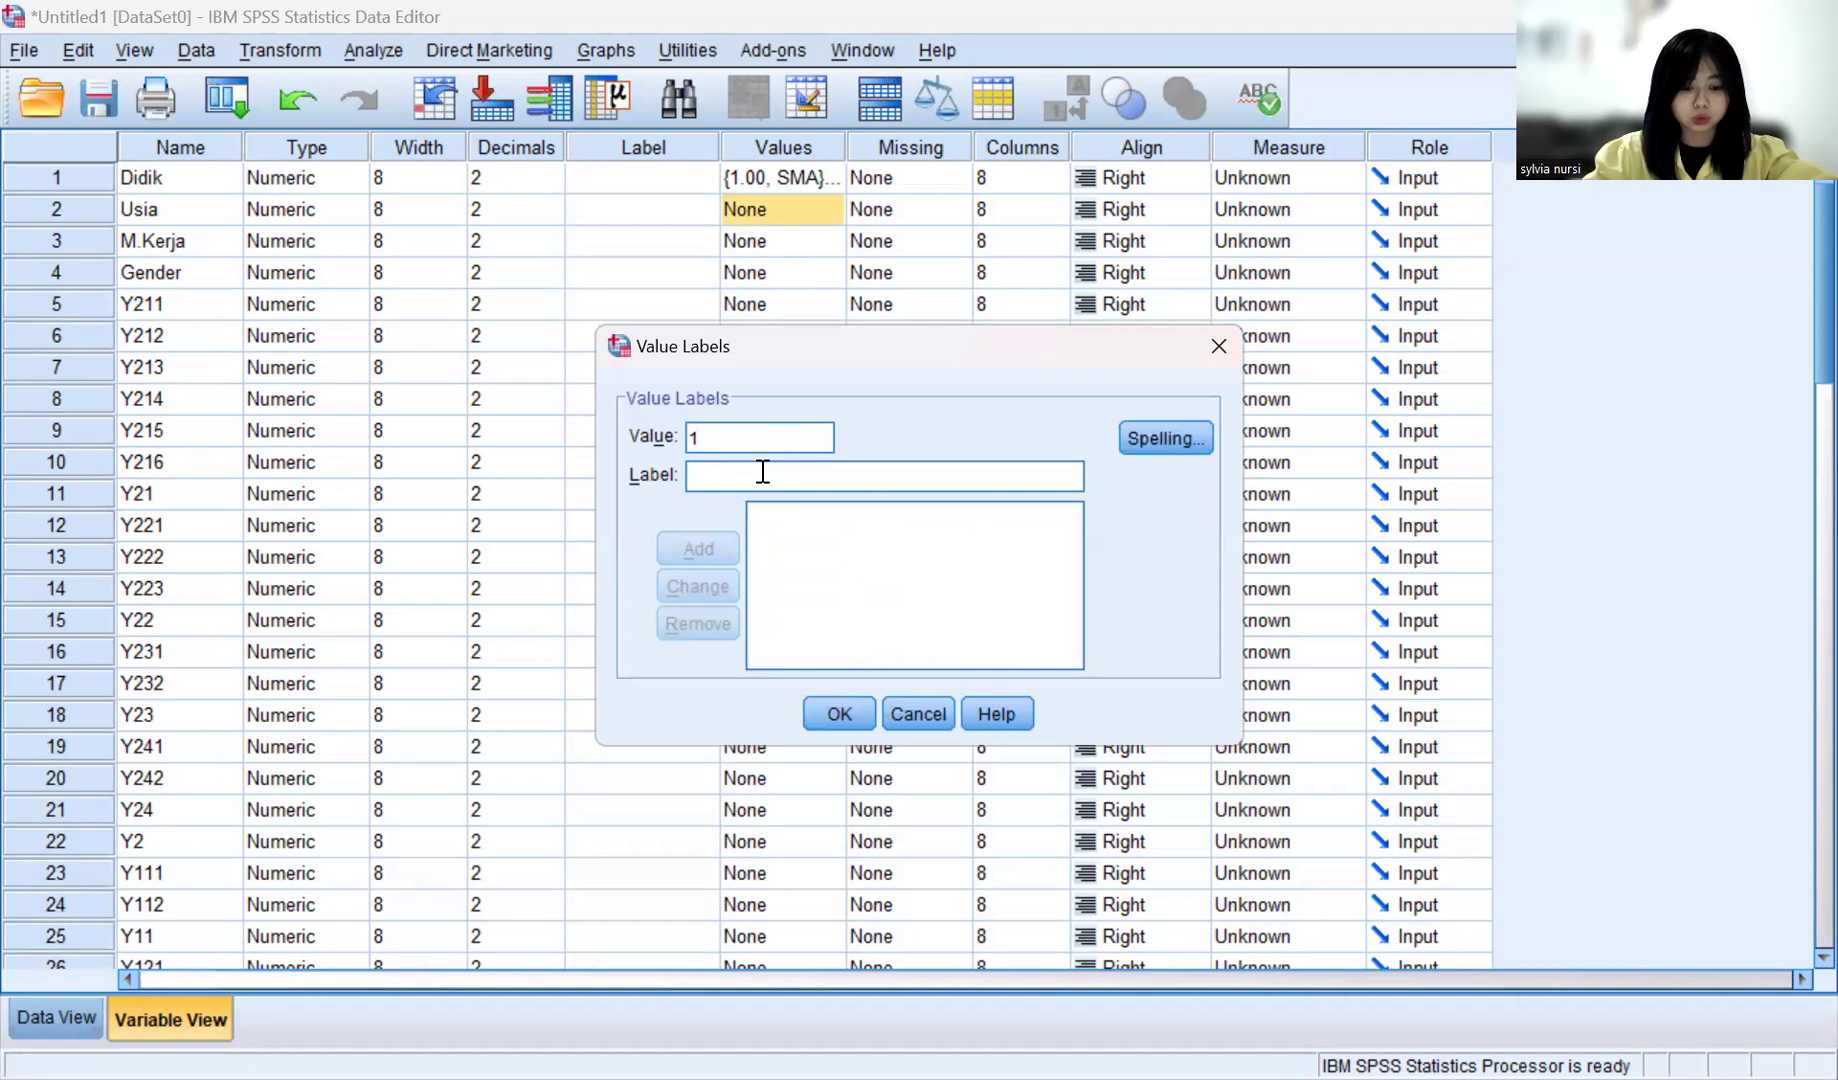
text(GENERASI Z)
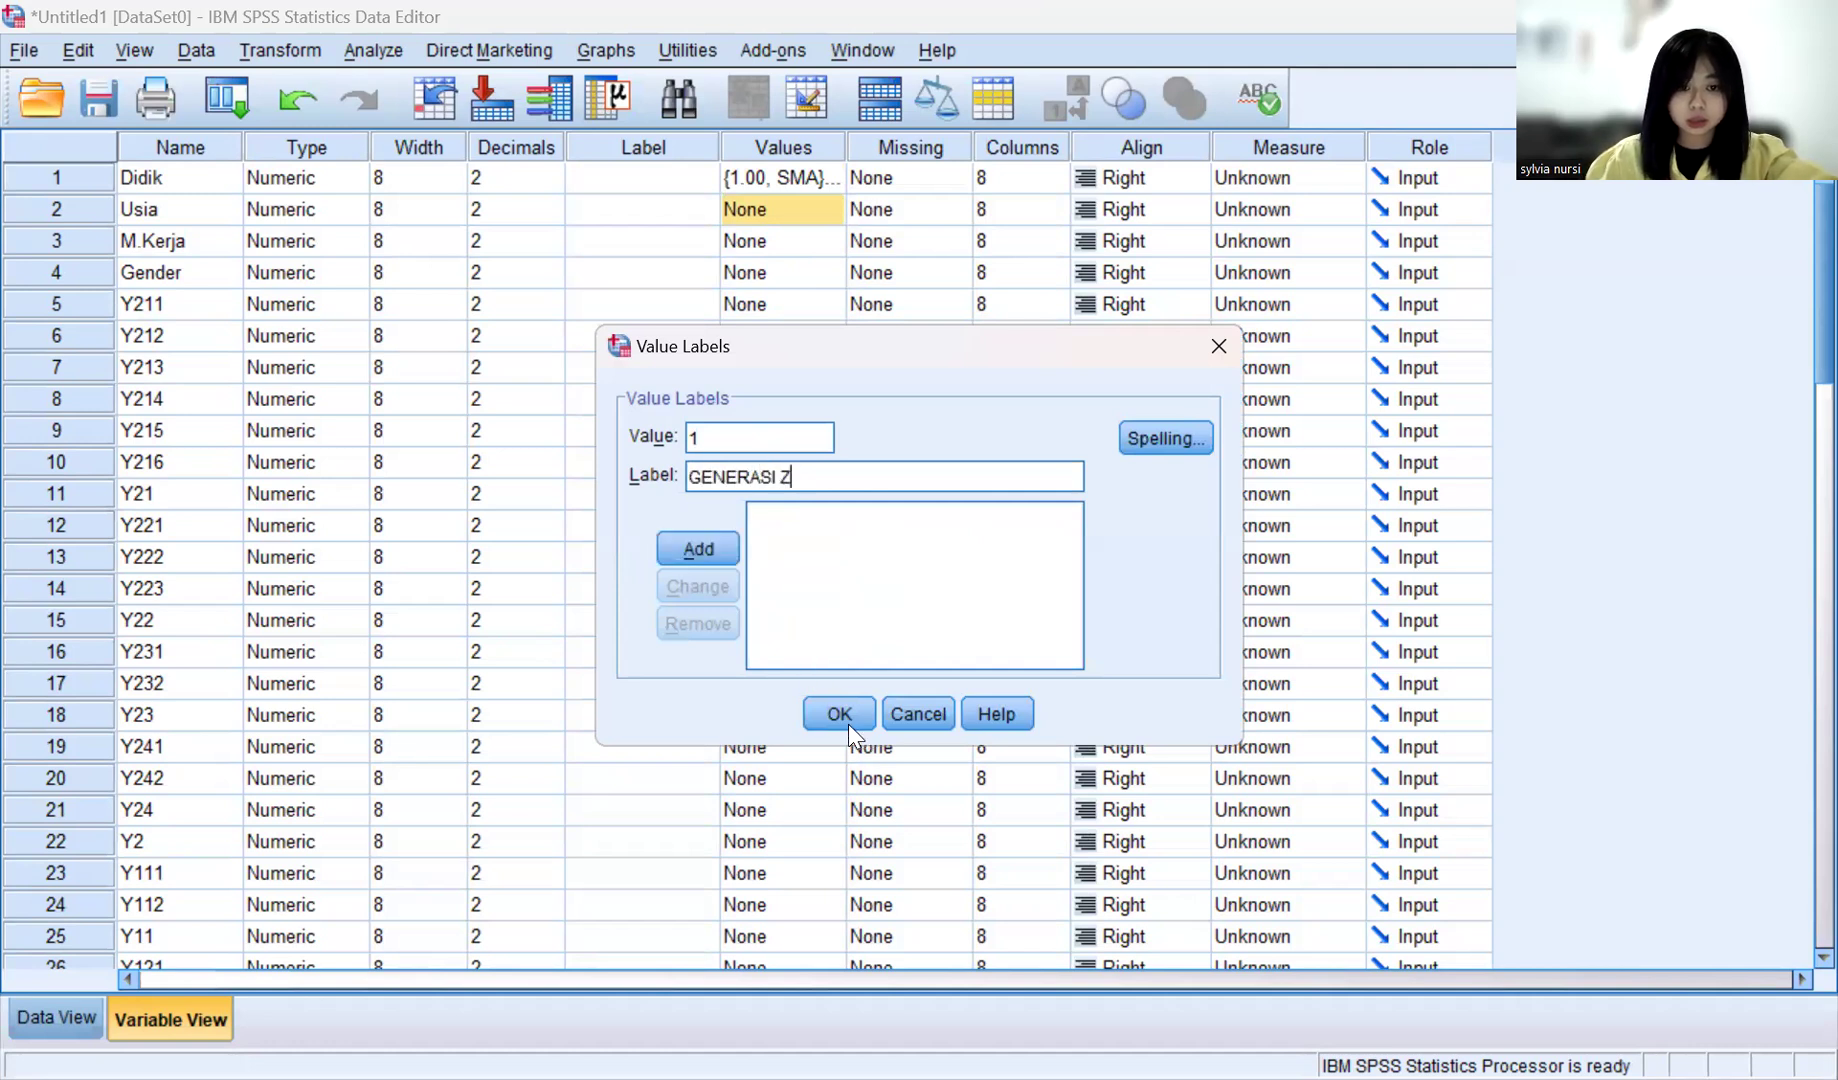
click(839, 713)
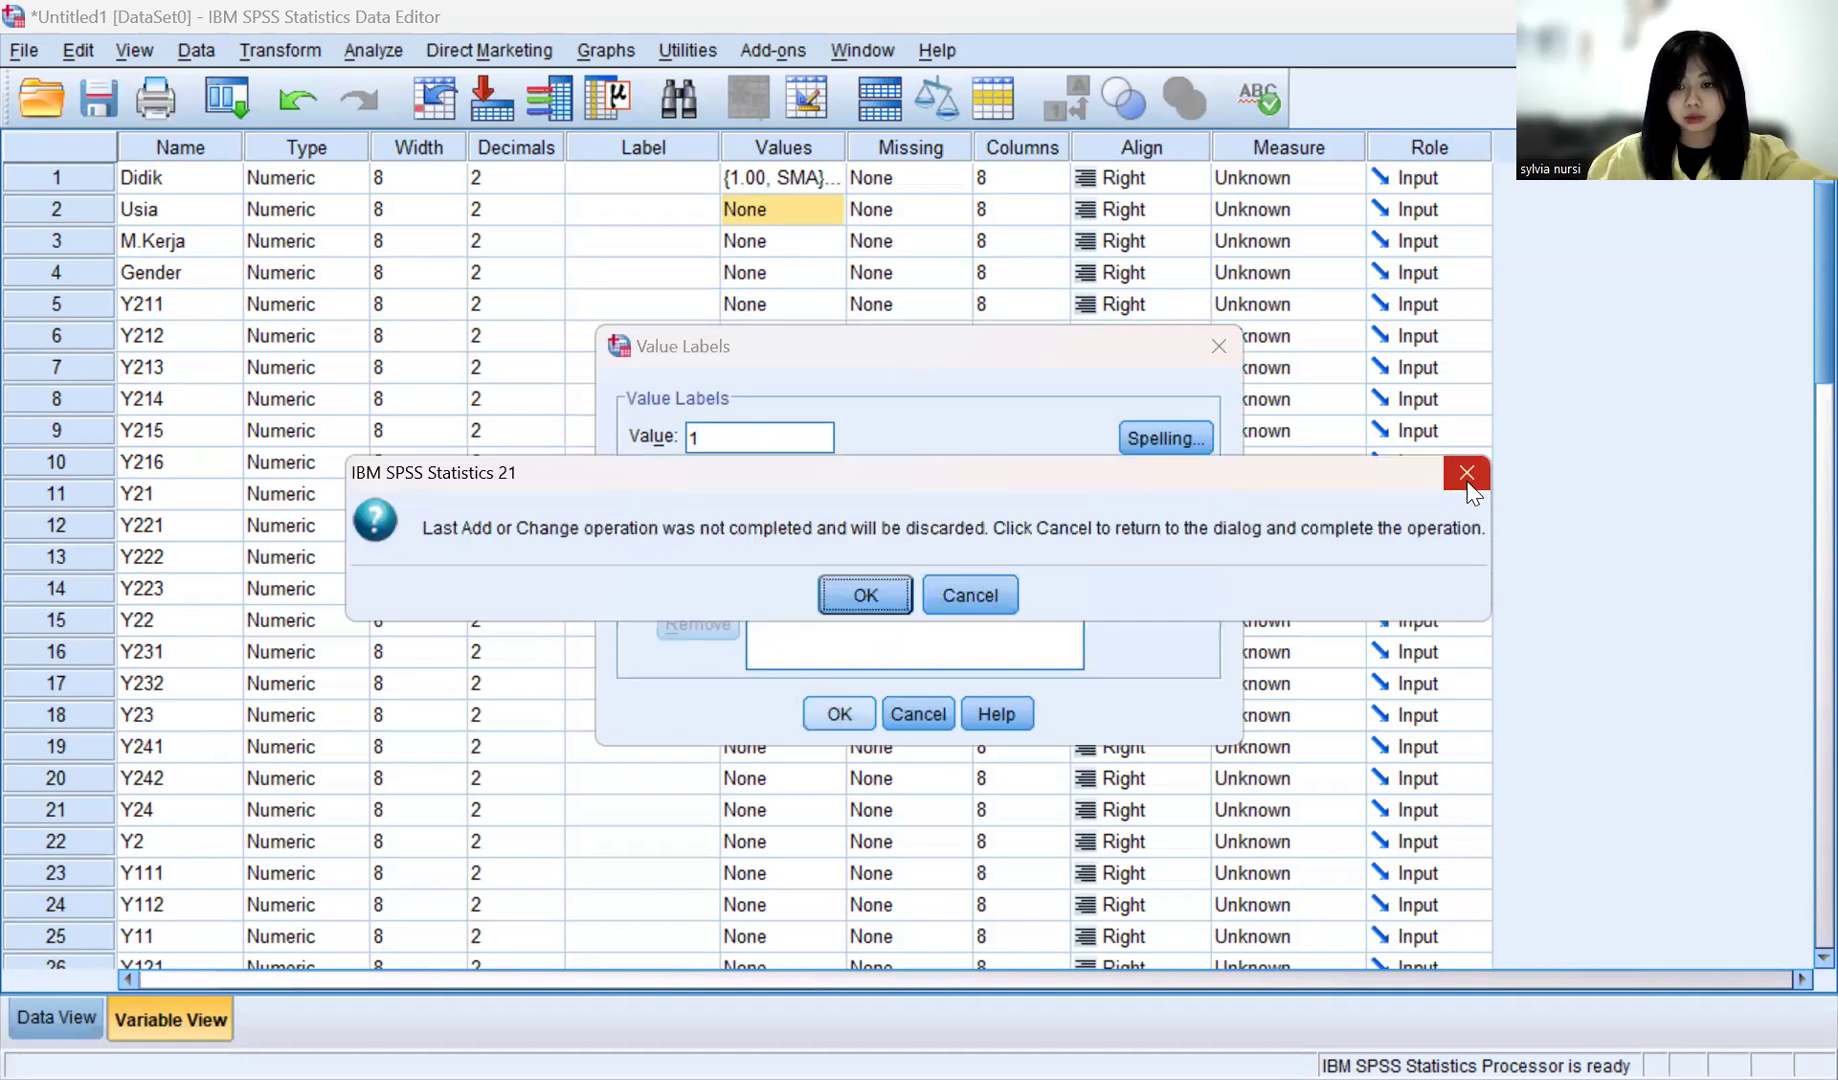
click(970, 595)
click(718, 556)
Step: Add the labels 2 = GENERASI Y and 3 = GENERASI X to Usia and apply its value labels
text(2)
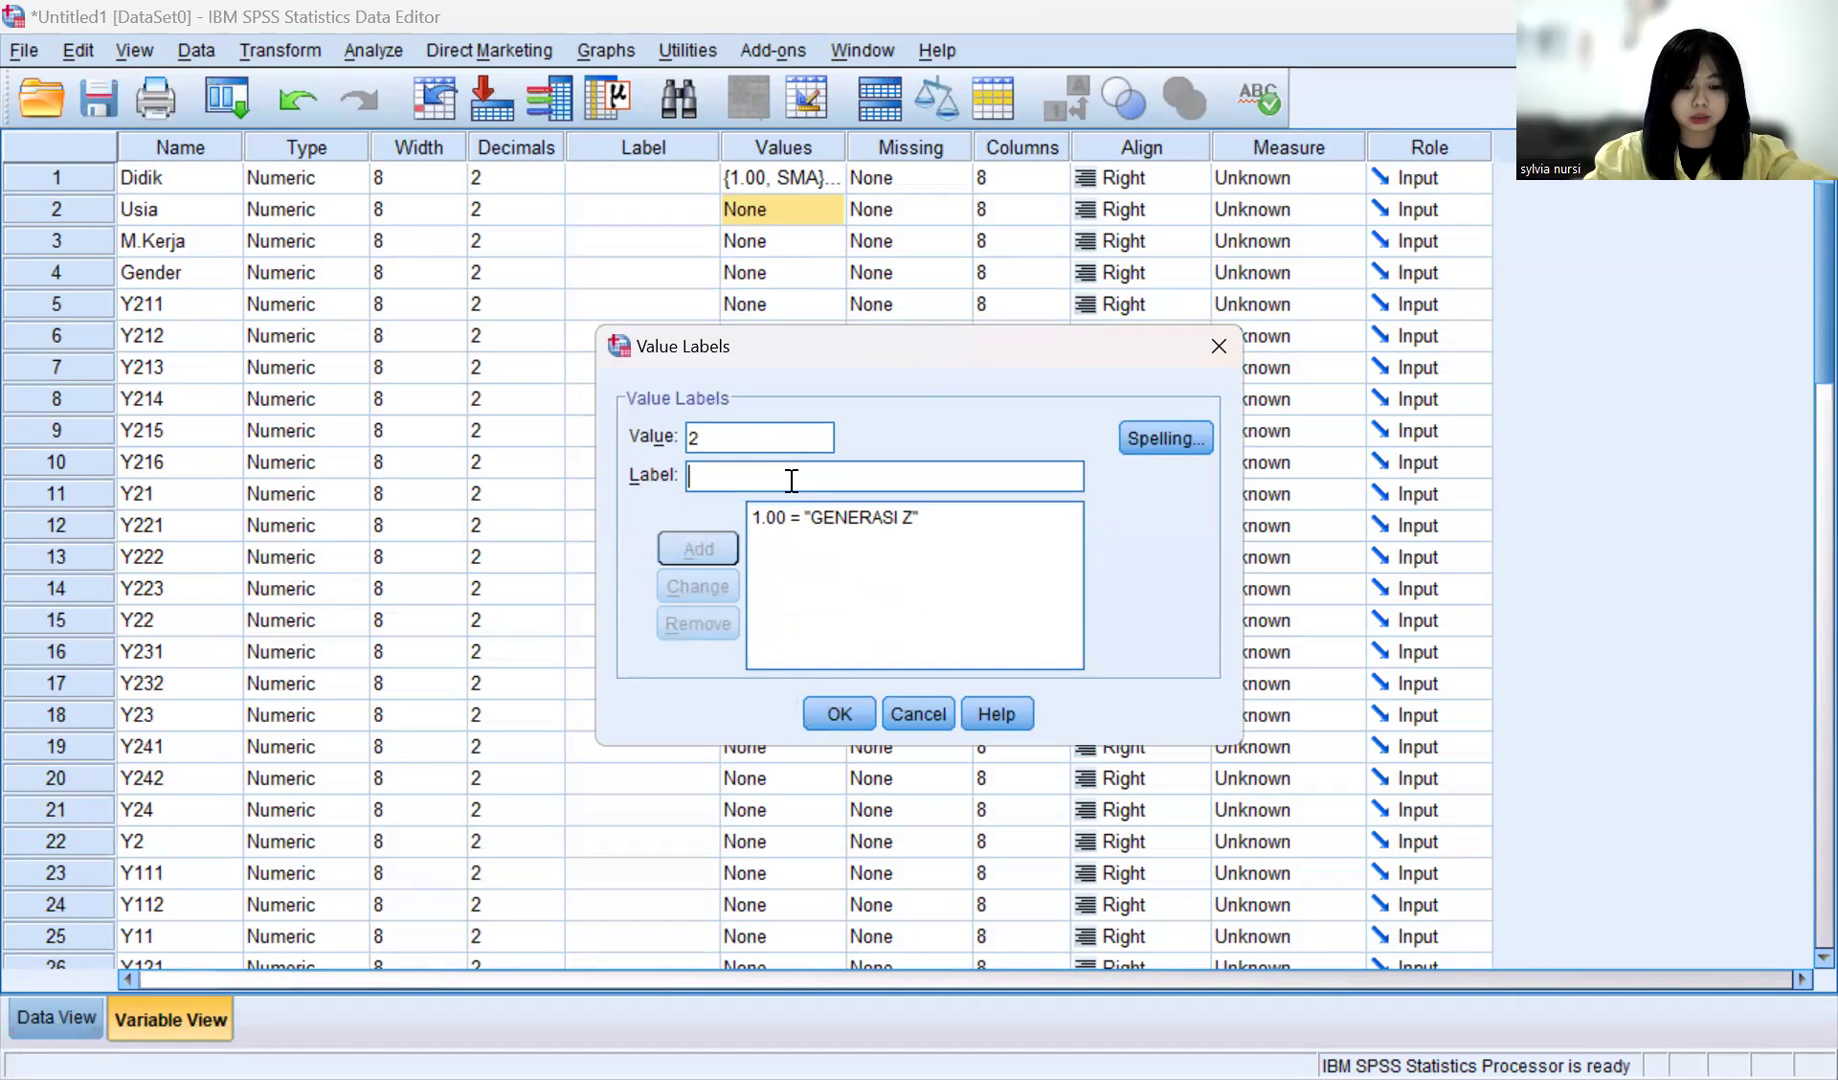
text(GENERASI )
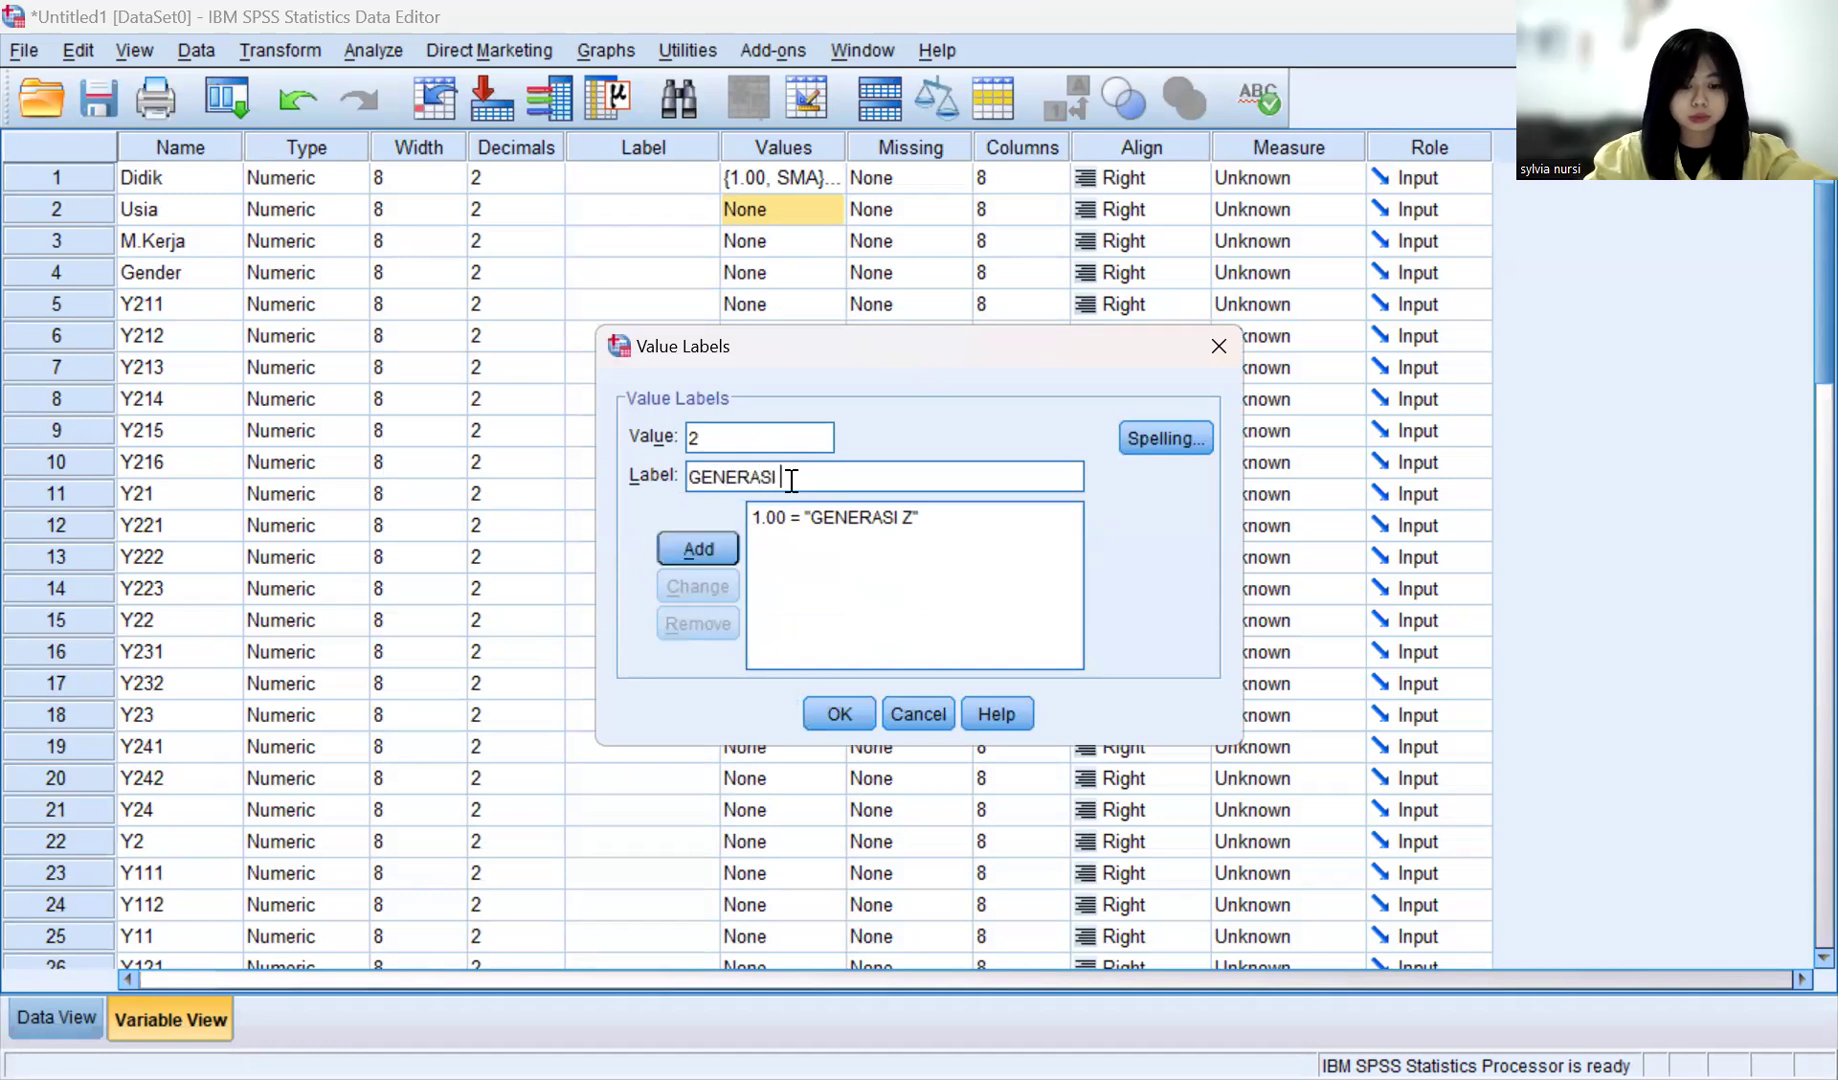
text(Y)
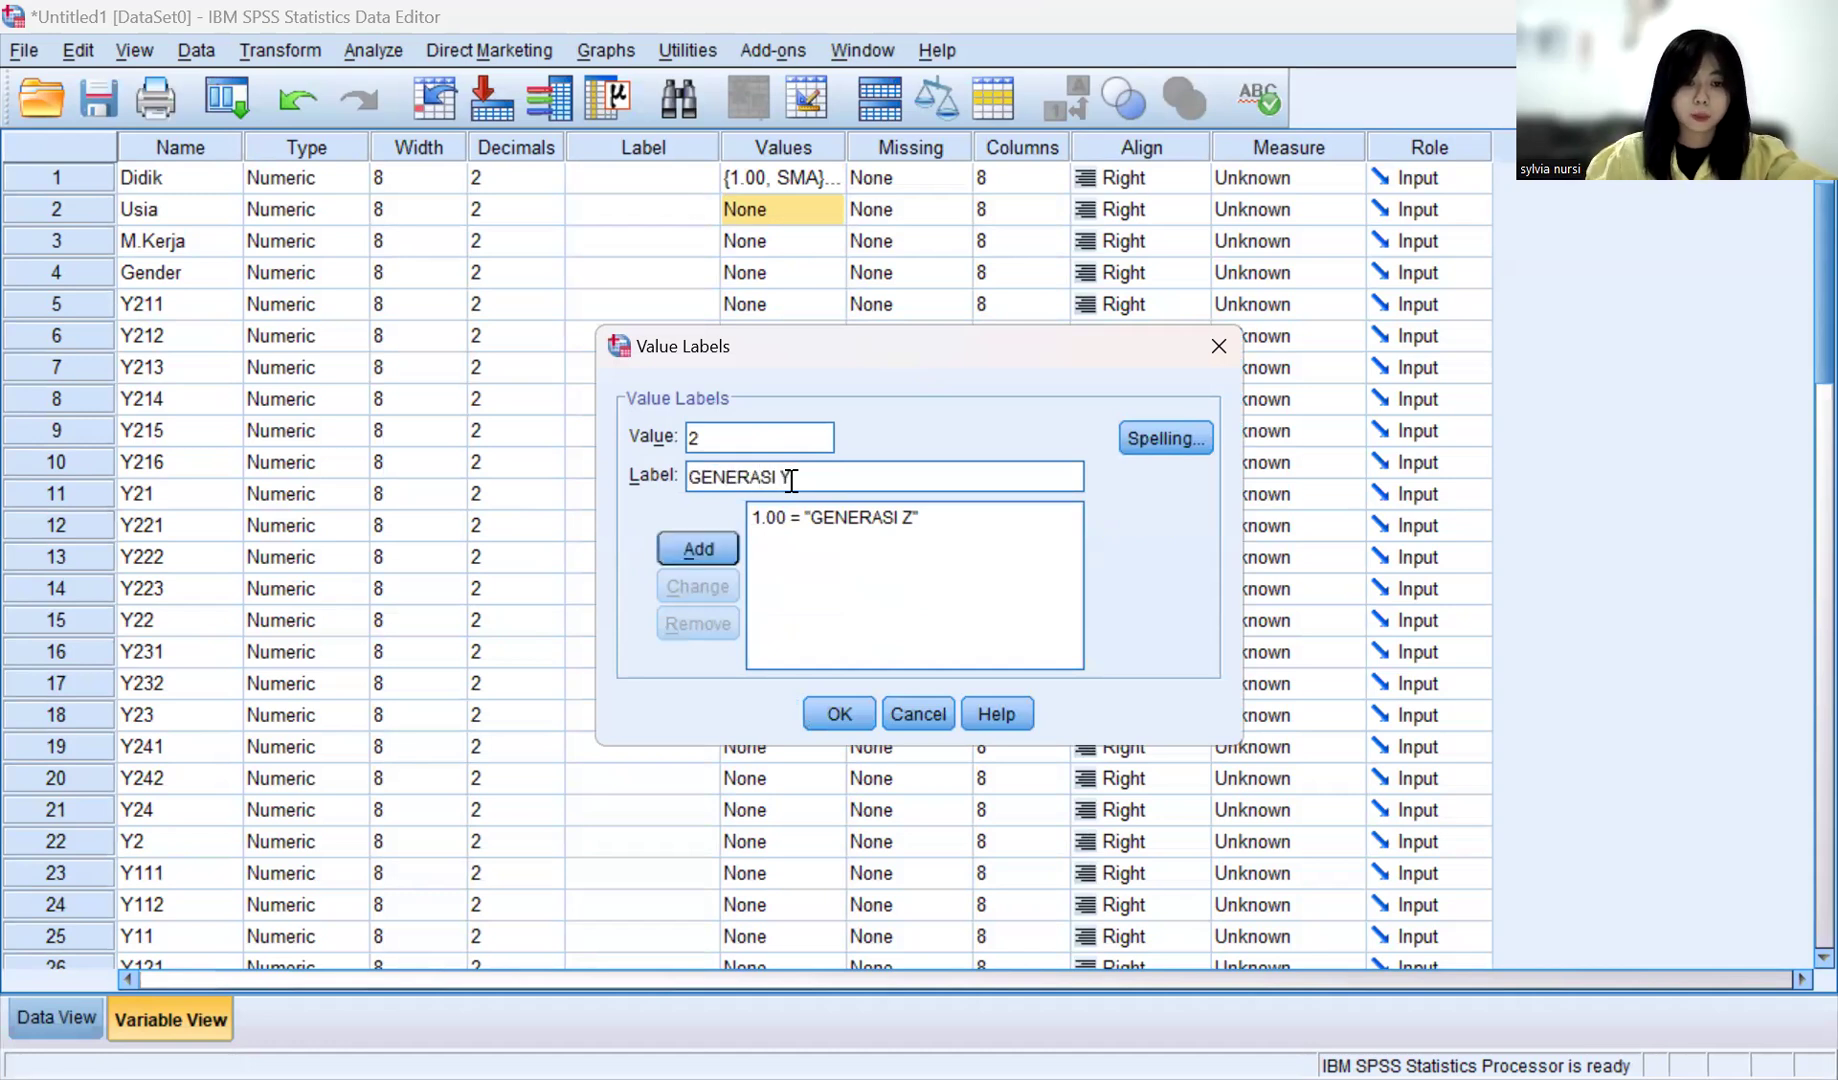
click(712, 546)
text(3)
click(739, 479)
text(GENE)
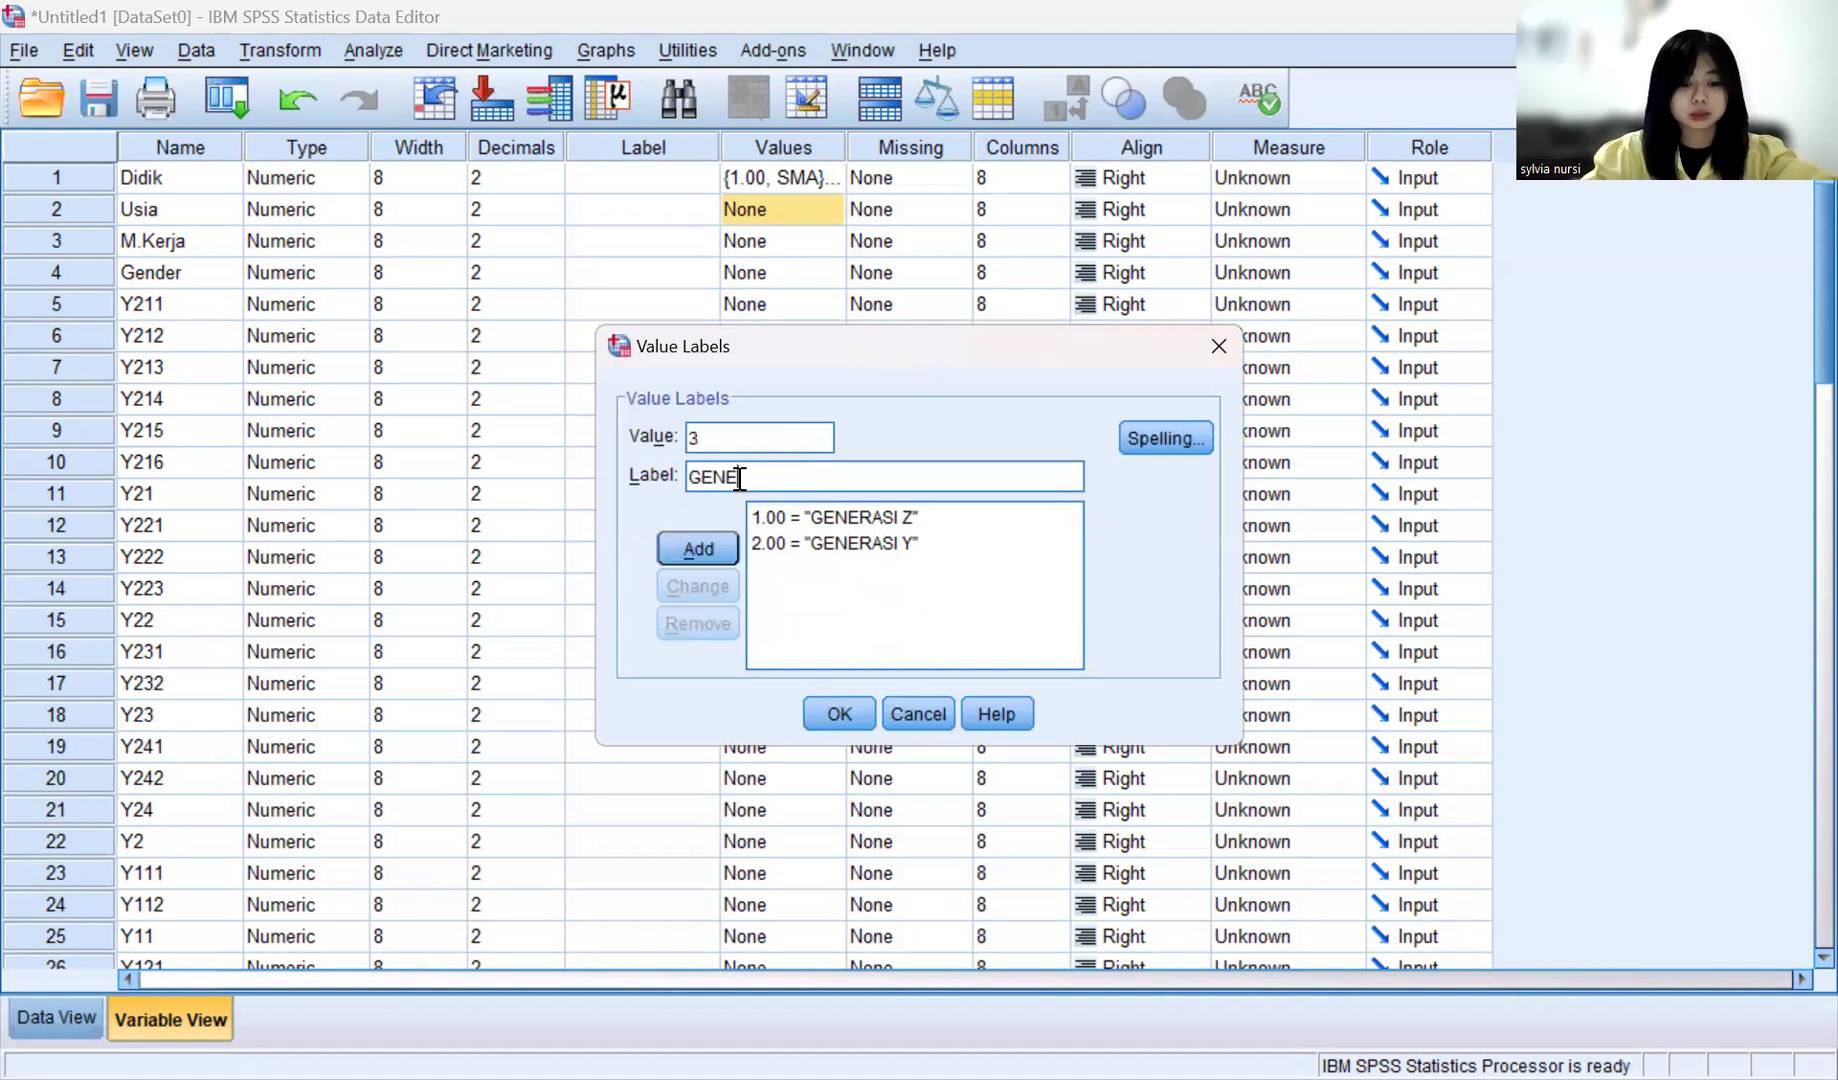
text(RASI X)
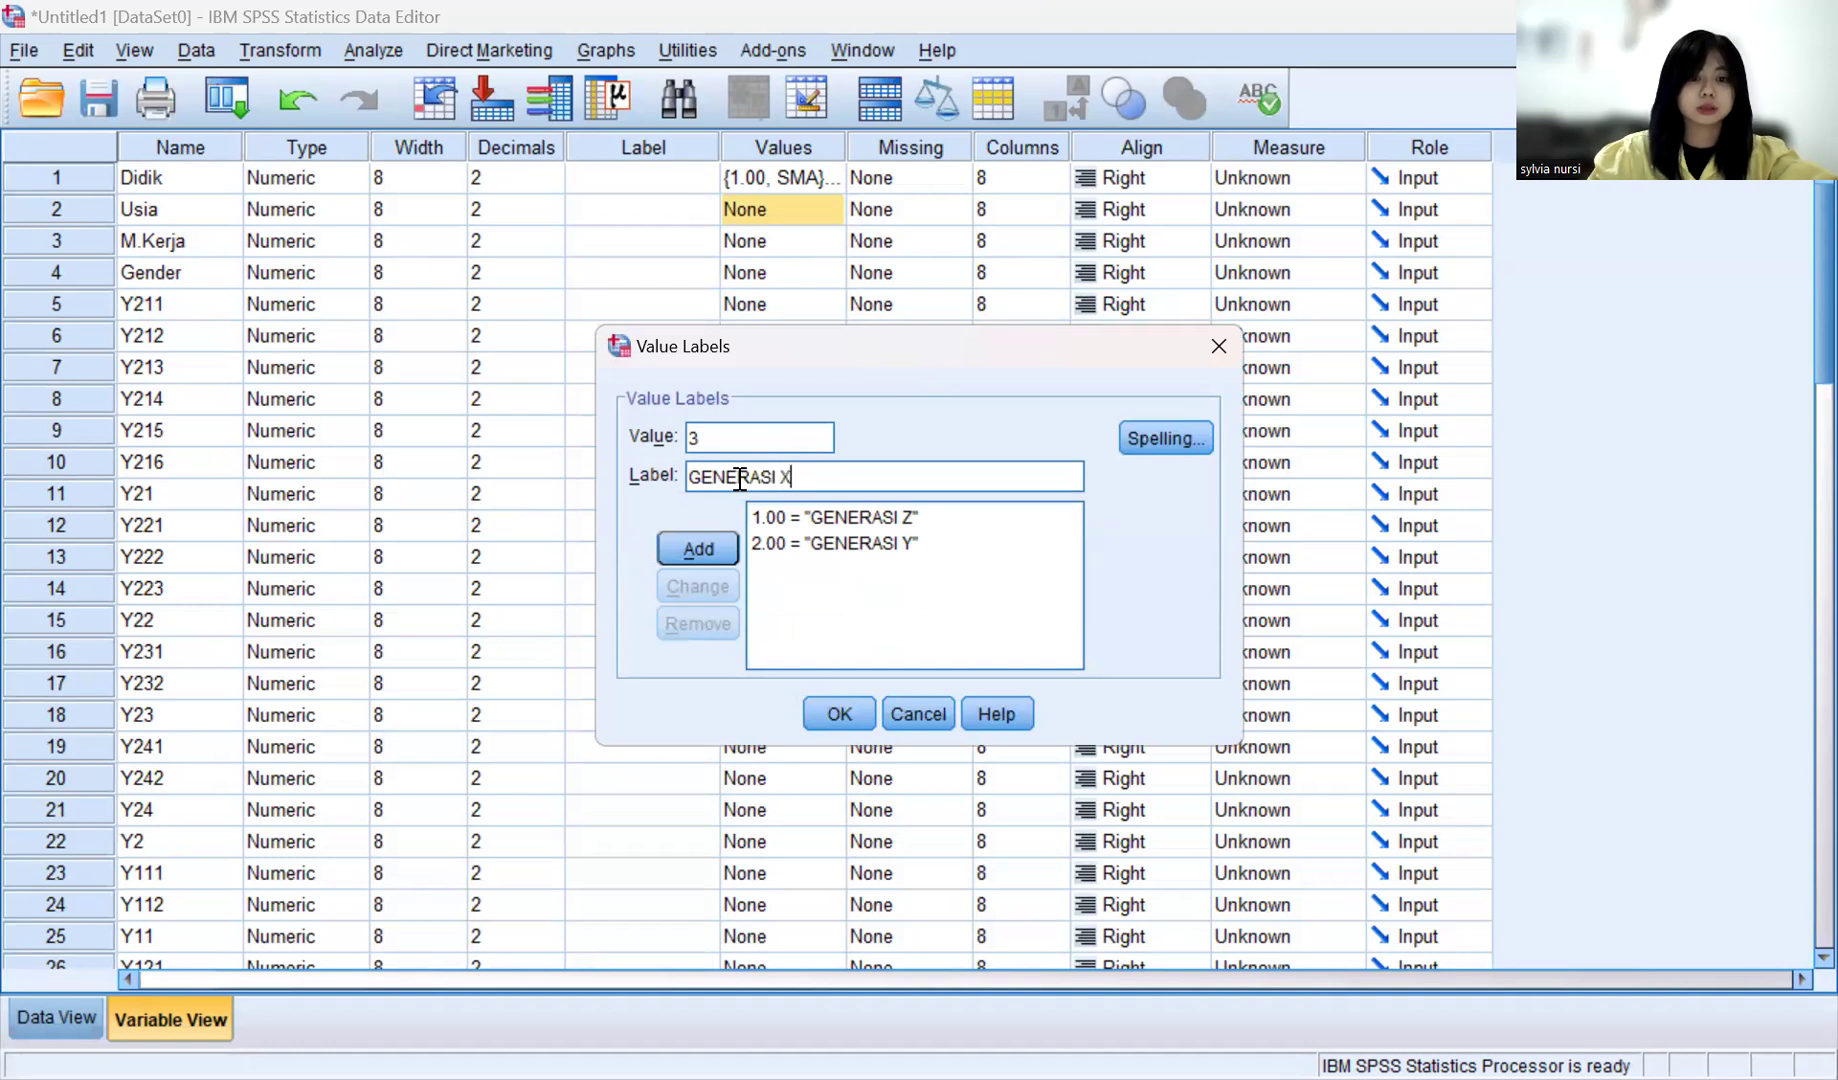
click(717, 546)
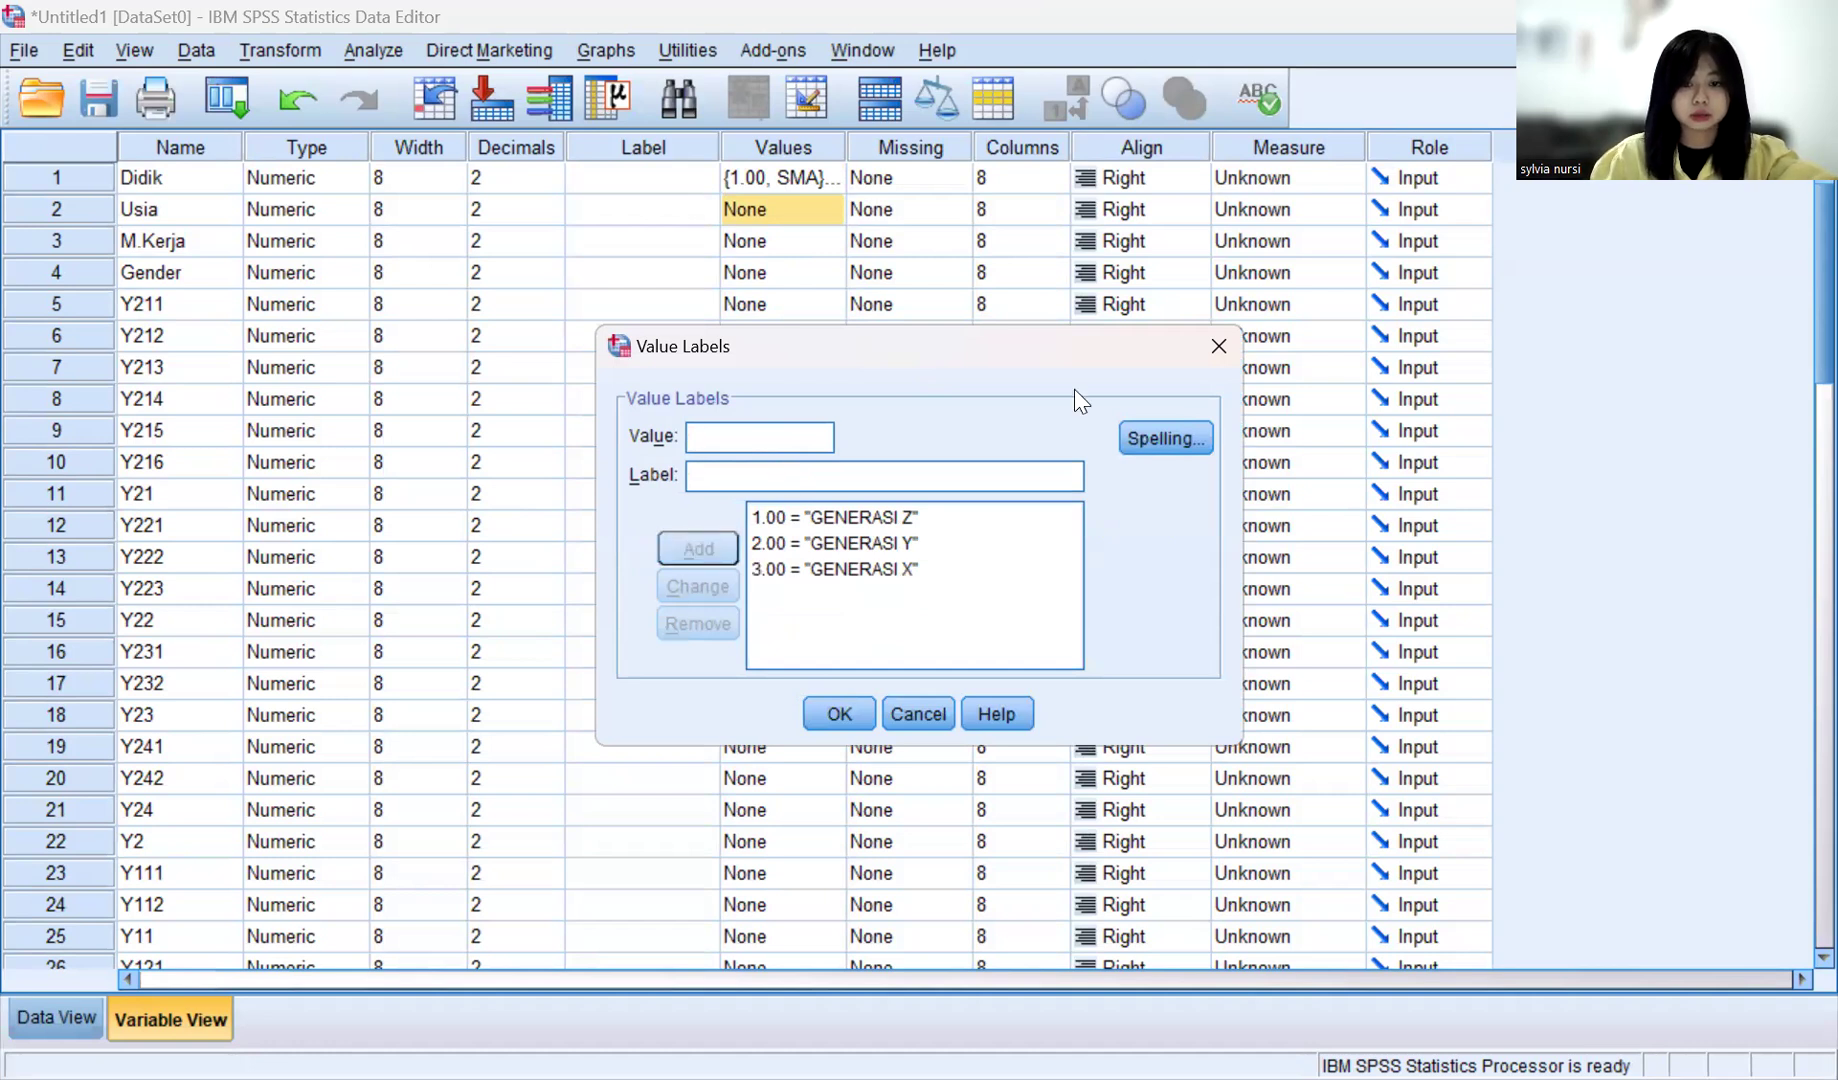
click(838, 716)
Step: Add value labels to the M.Kerja variable: 1 = <6 and 2 = 11-15
click(821, 247)
click(828, 241)
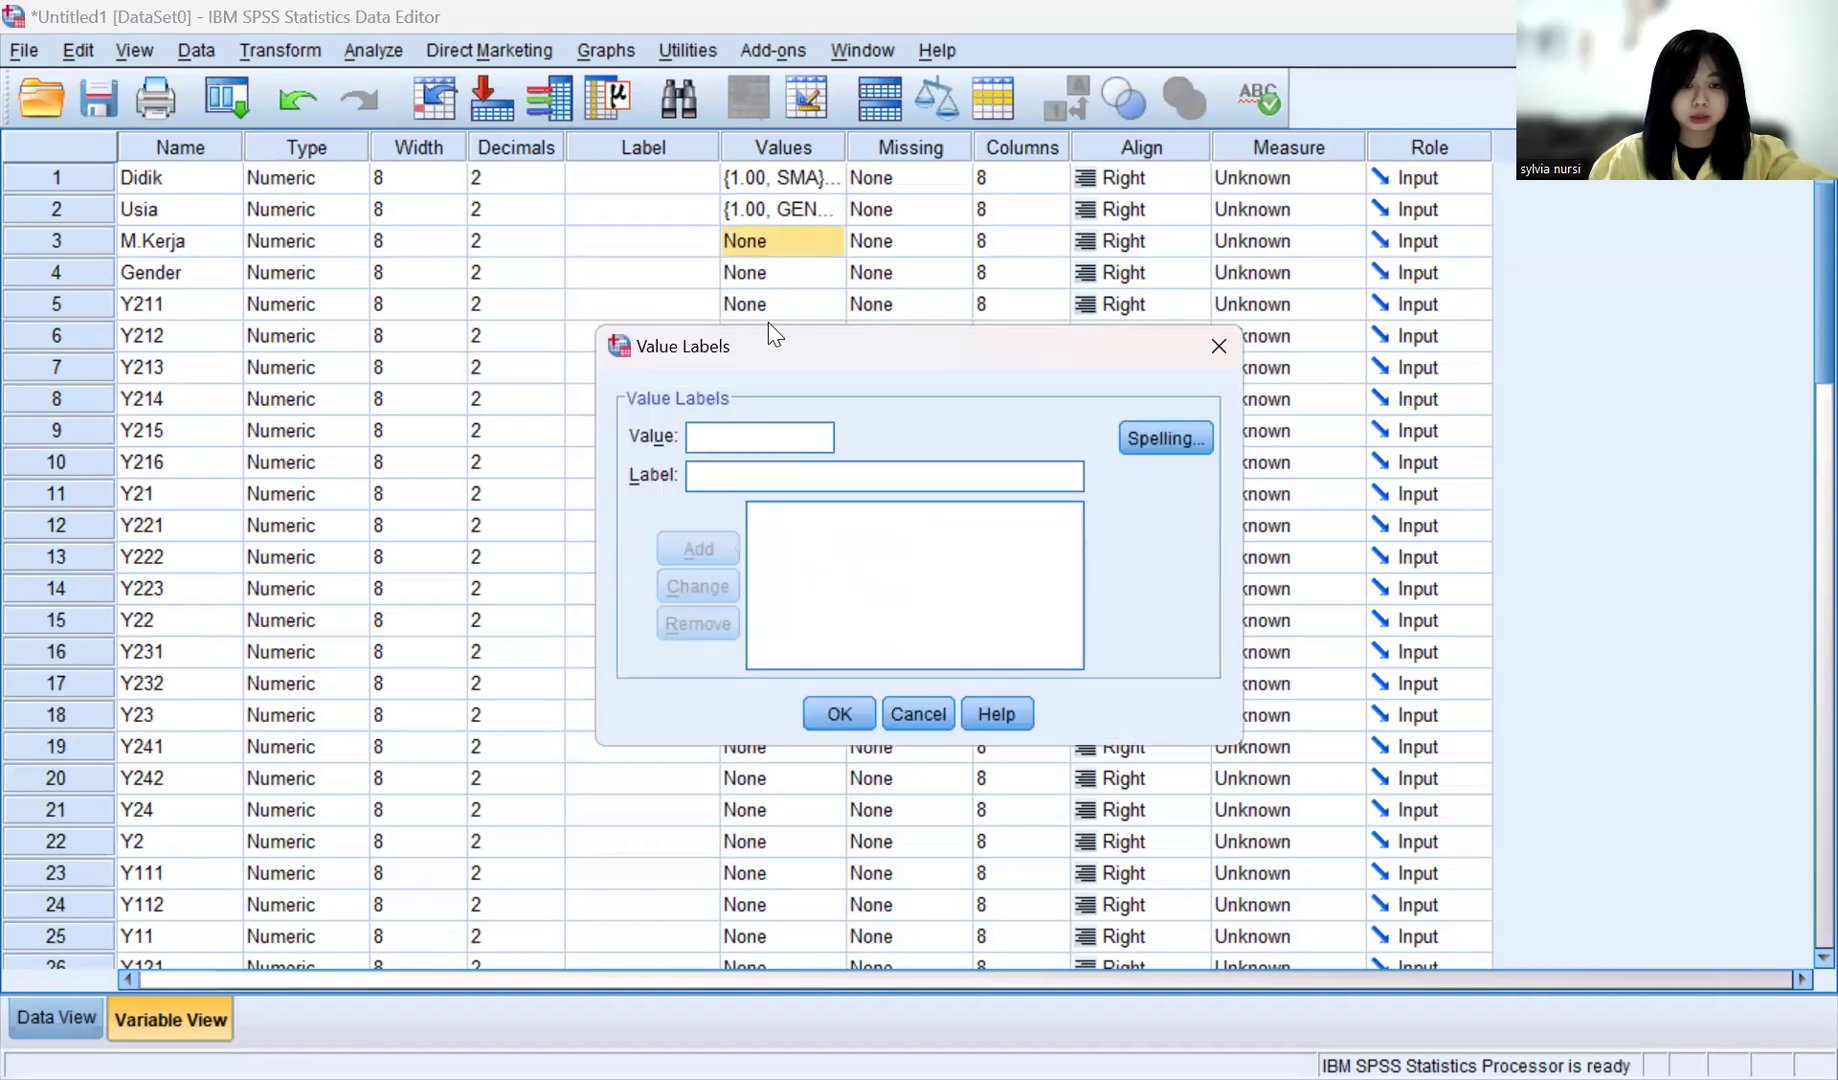
text(1)
click(762, 475)
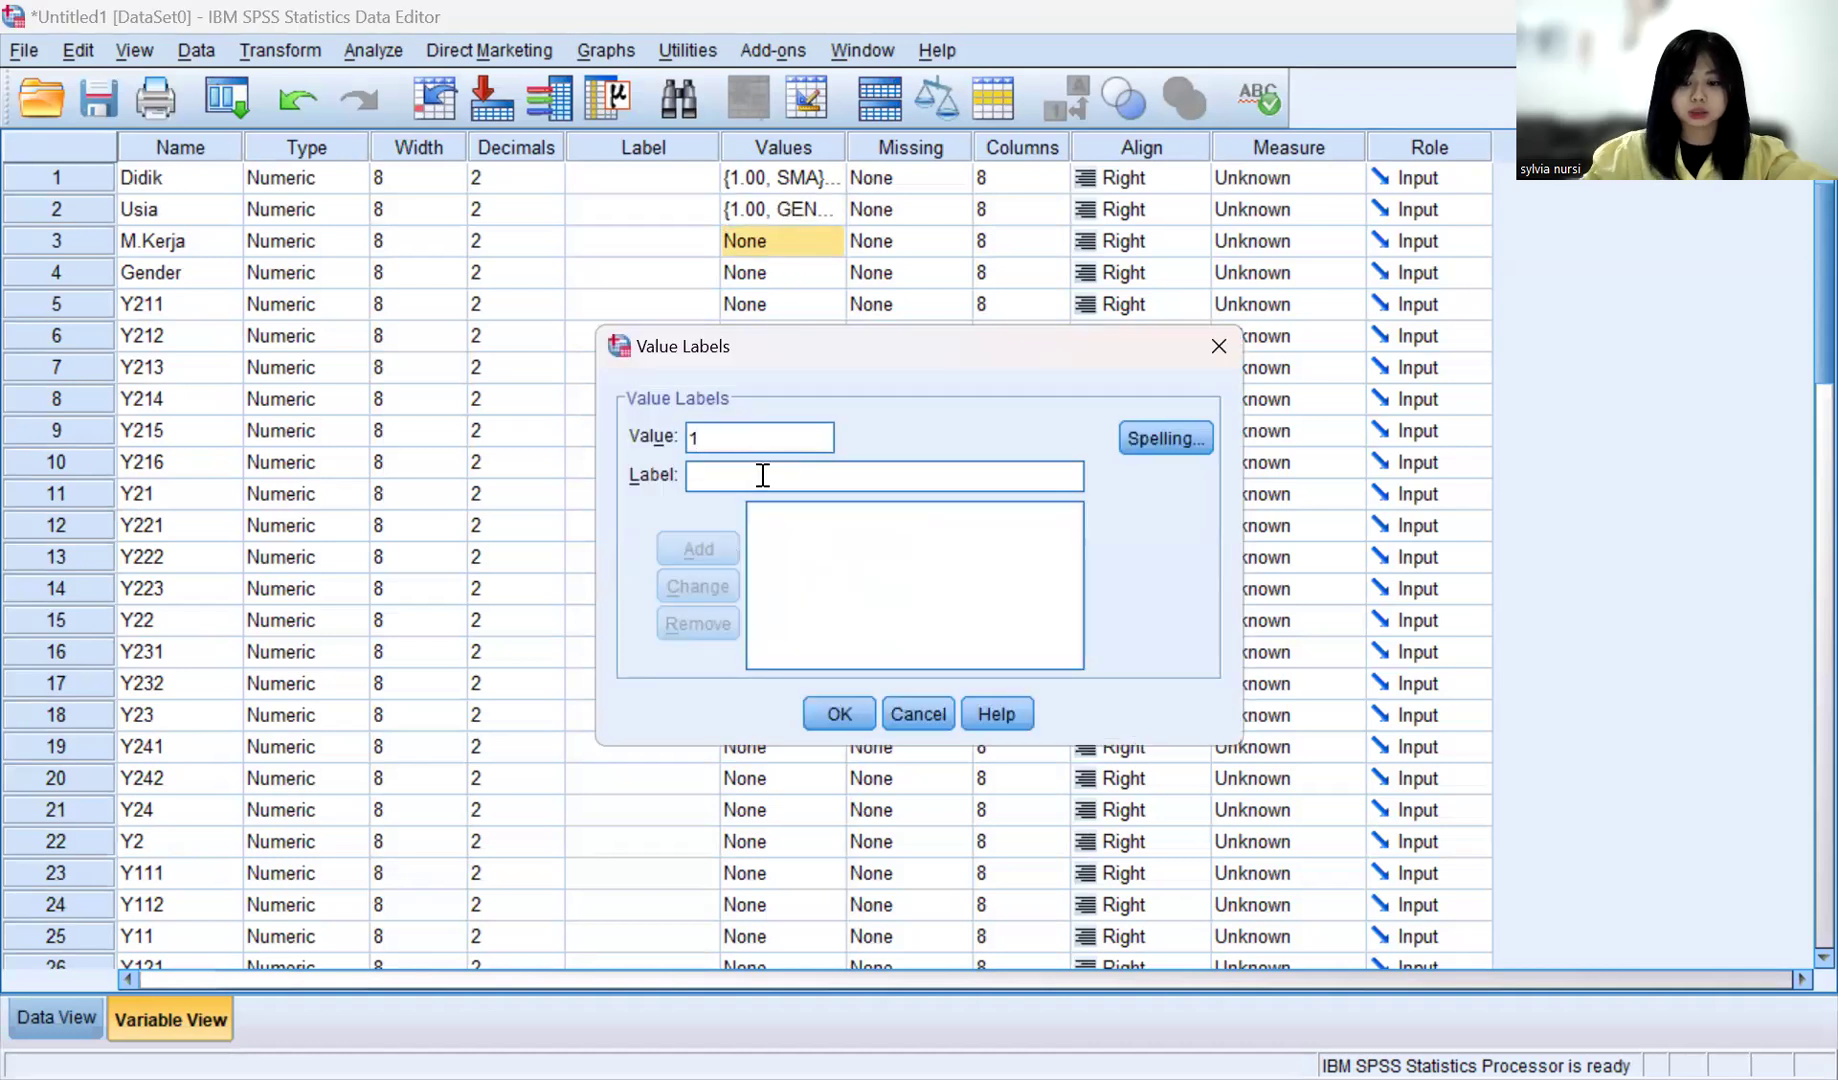
text(<6)
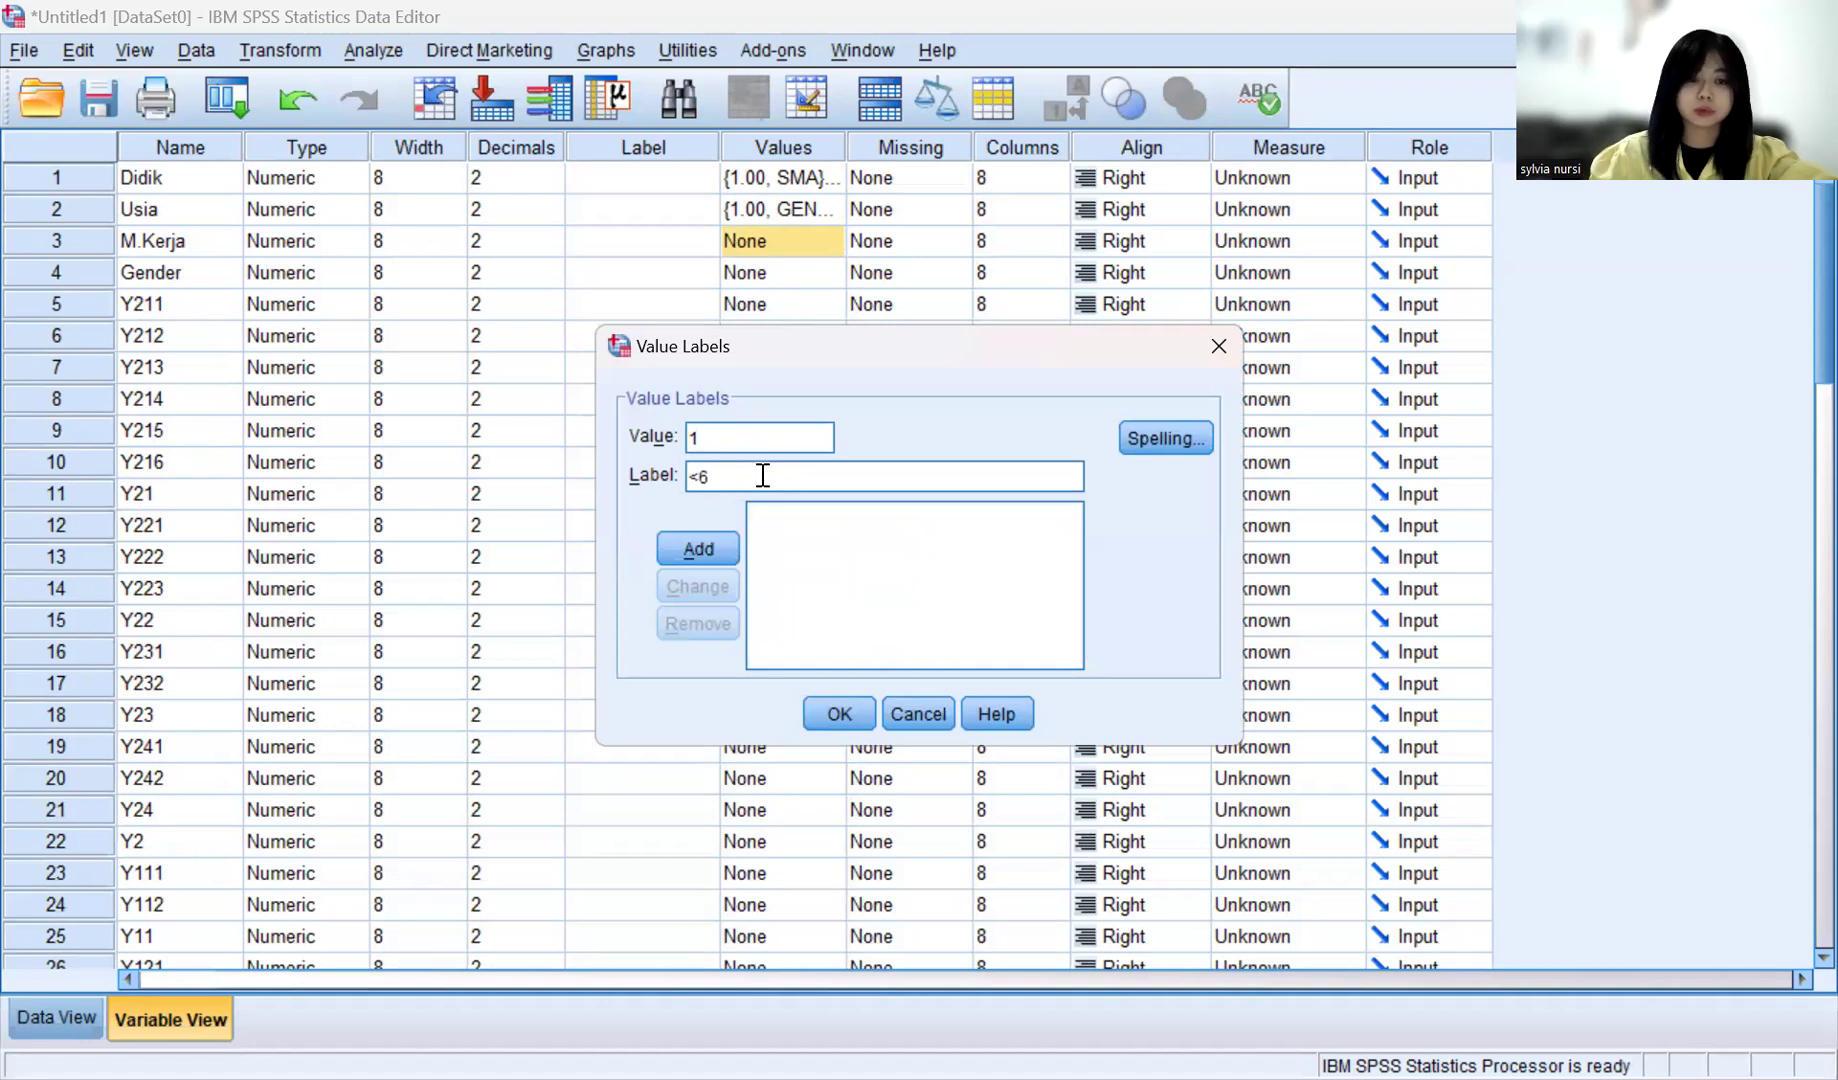
click(697, 549)
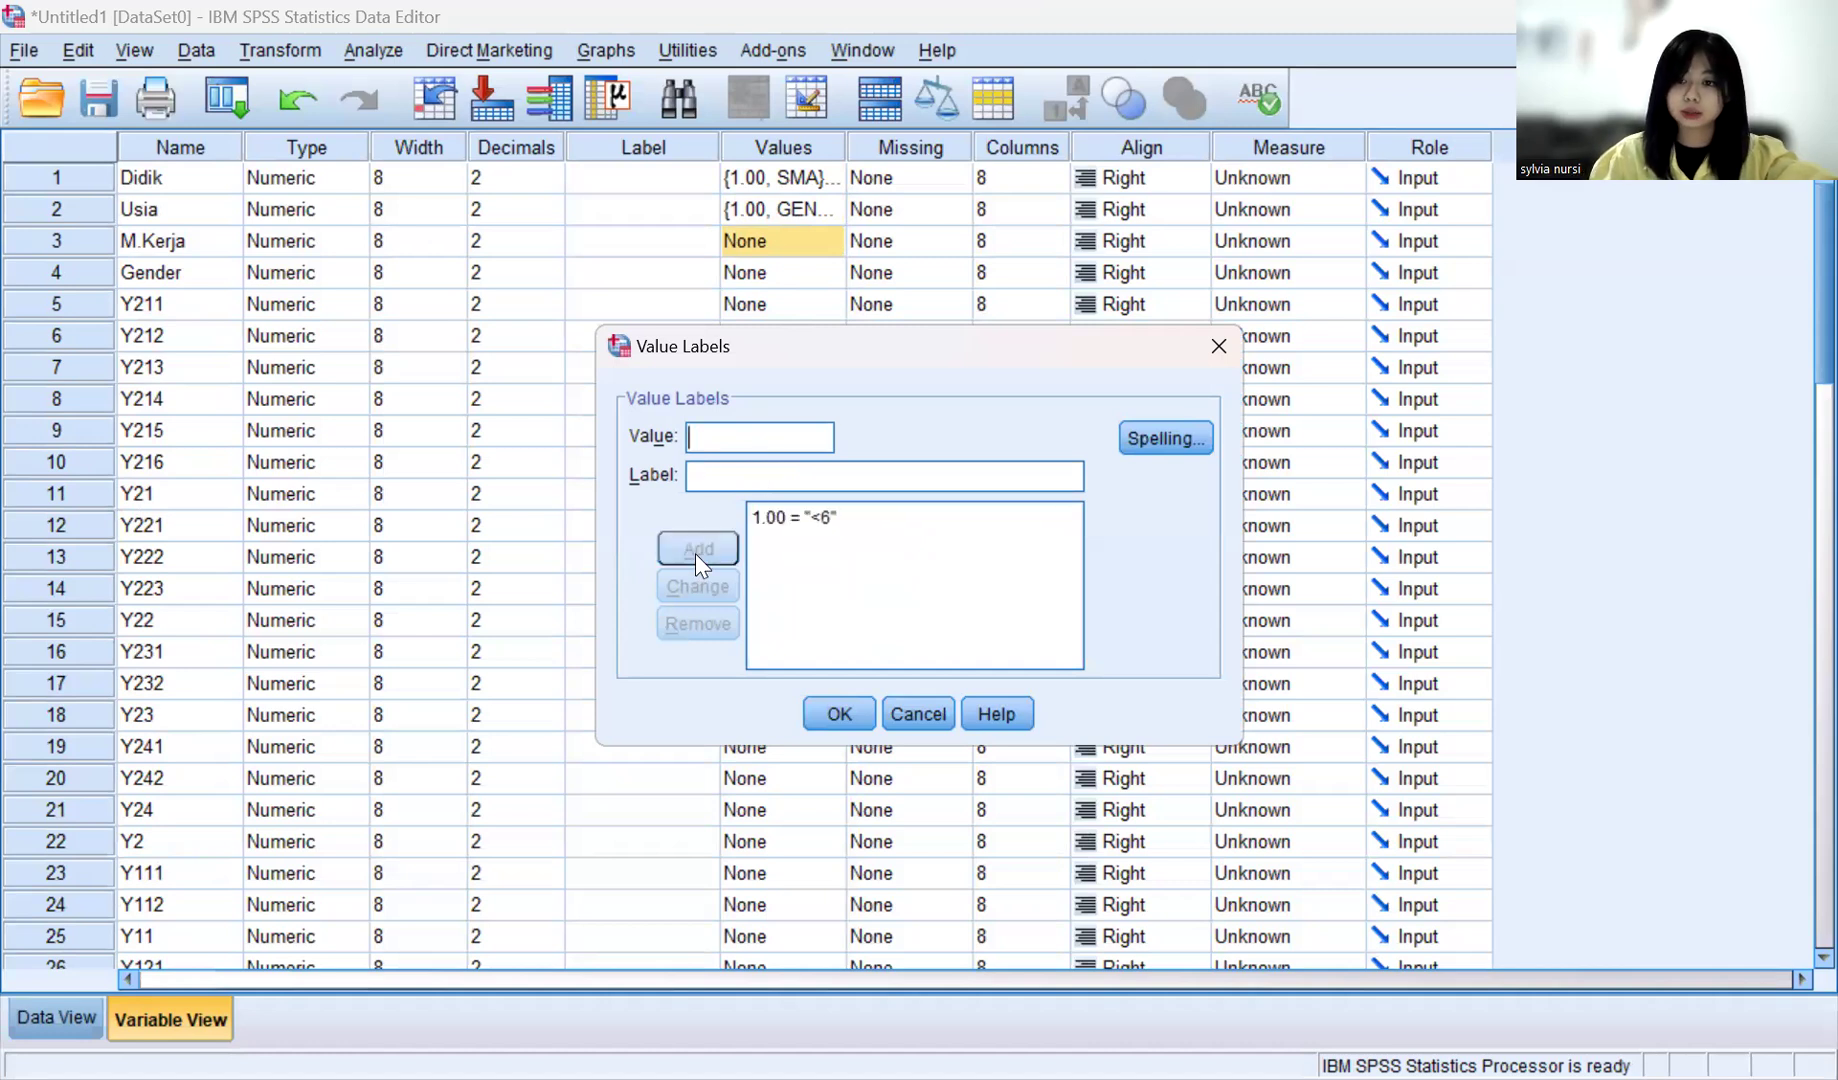
text(2)
click(775, 482)
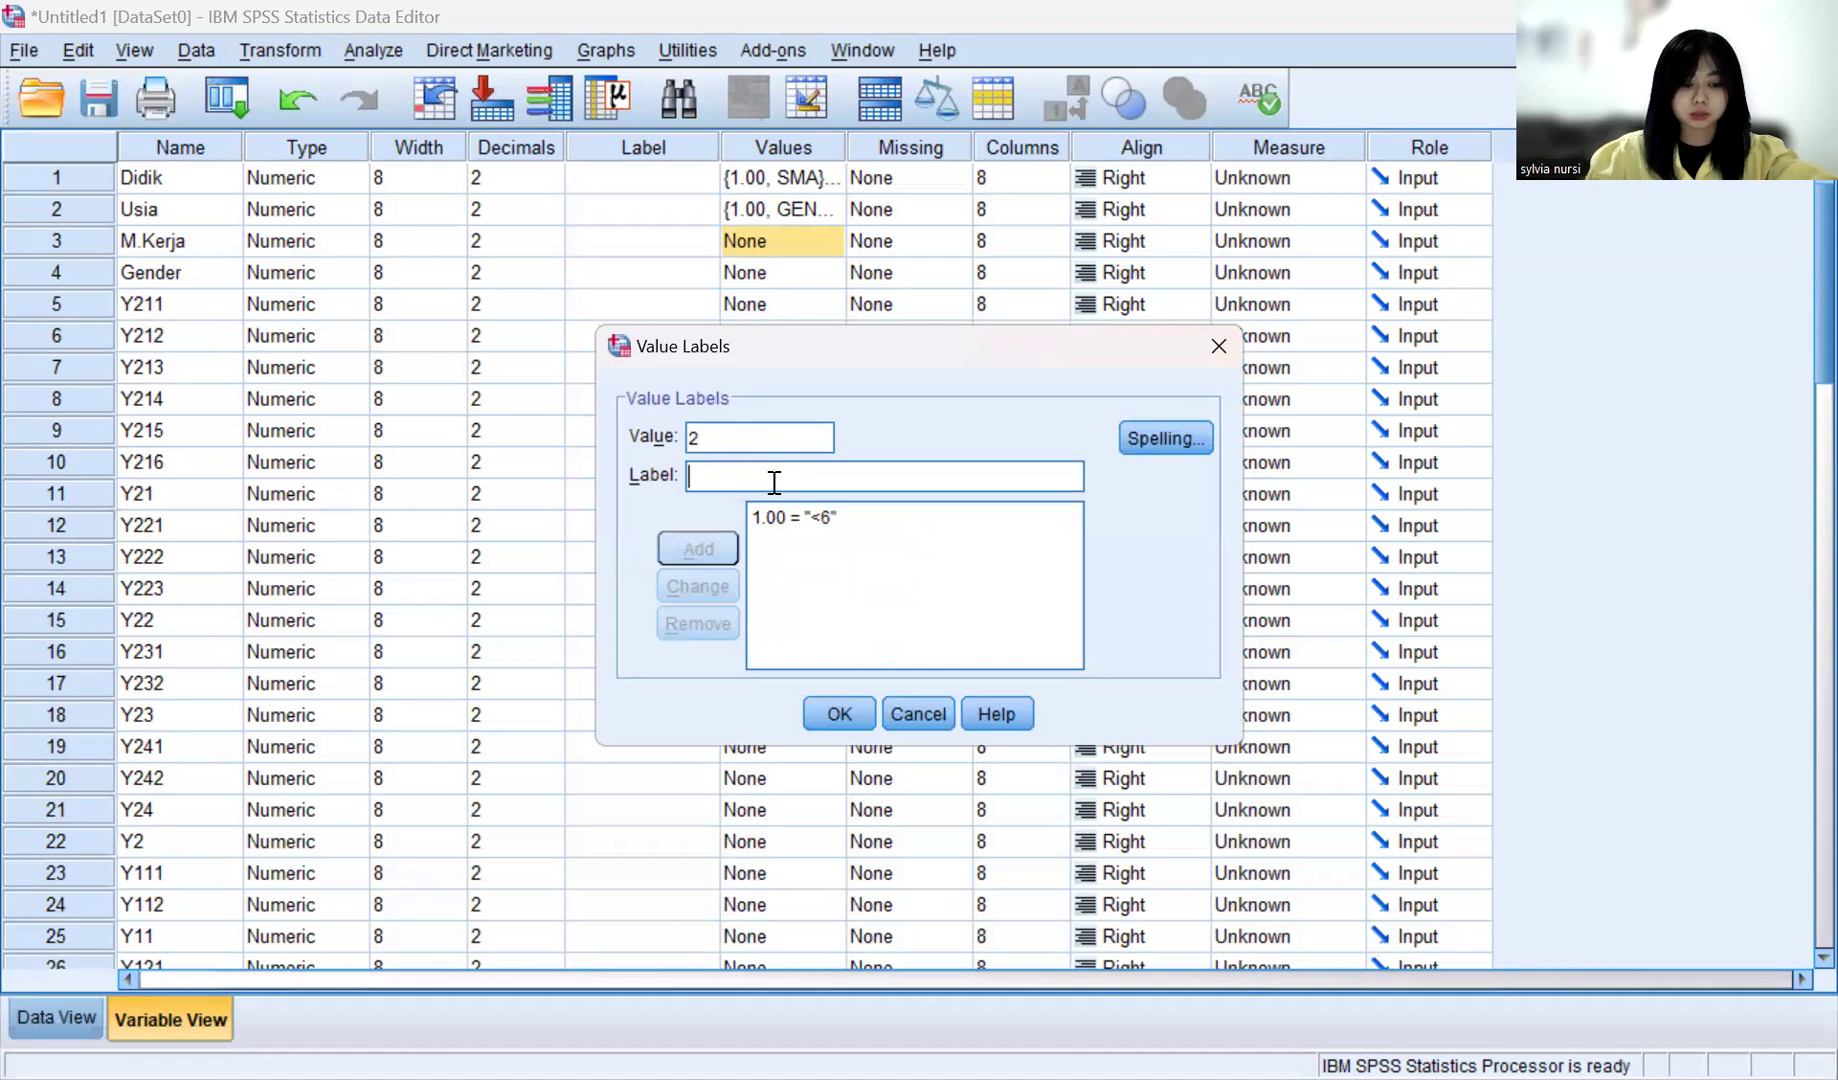
text(11-15)
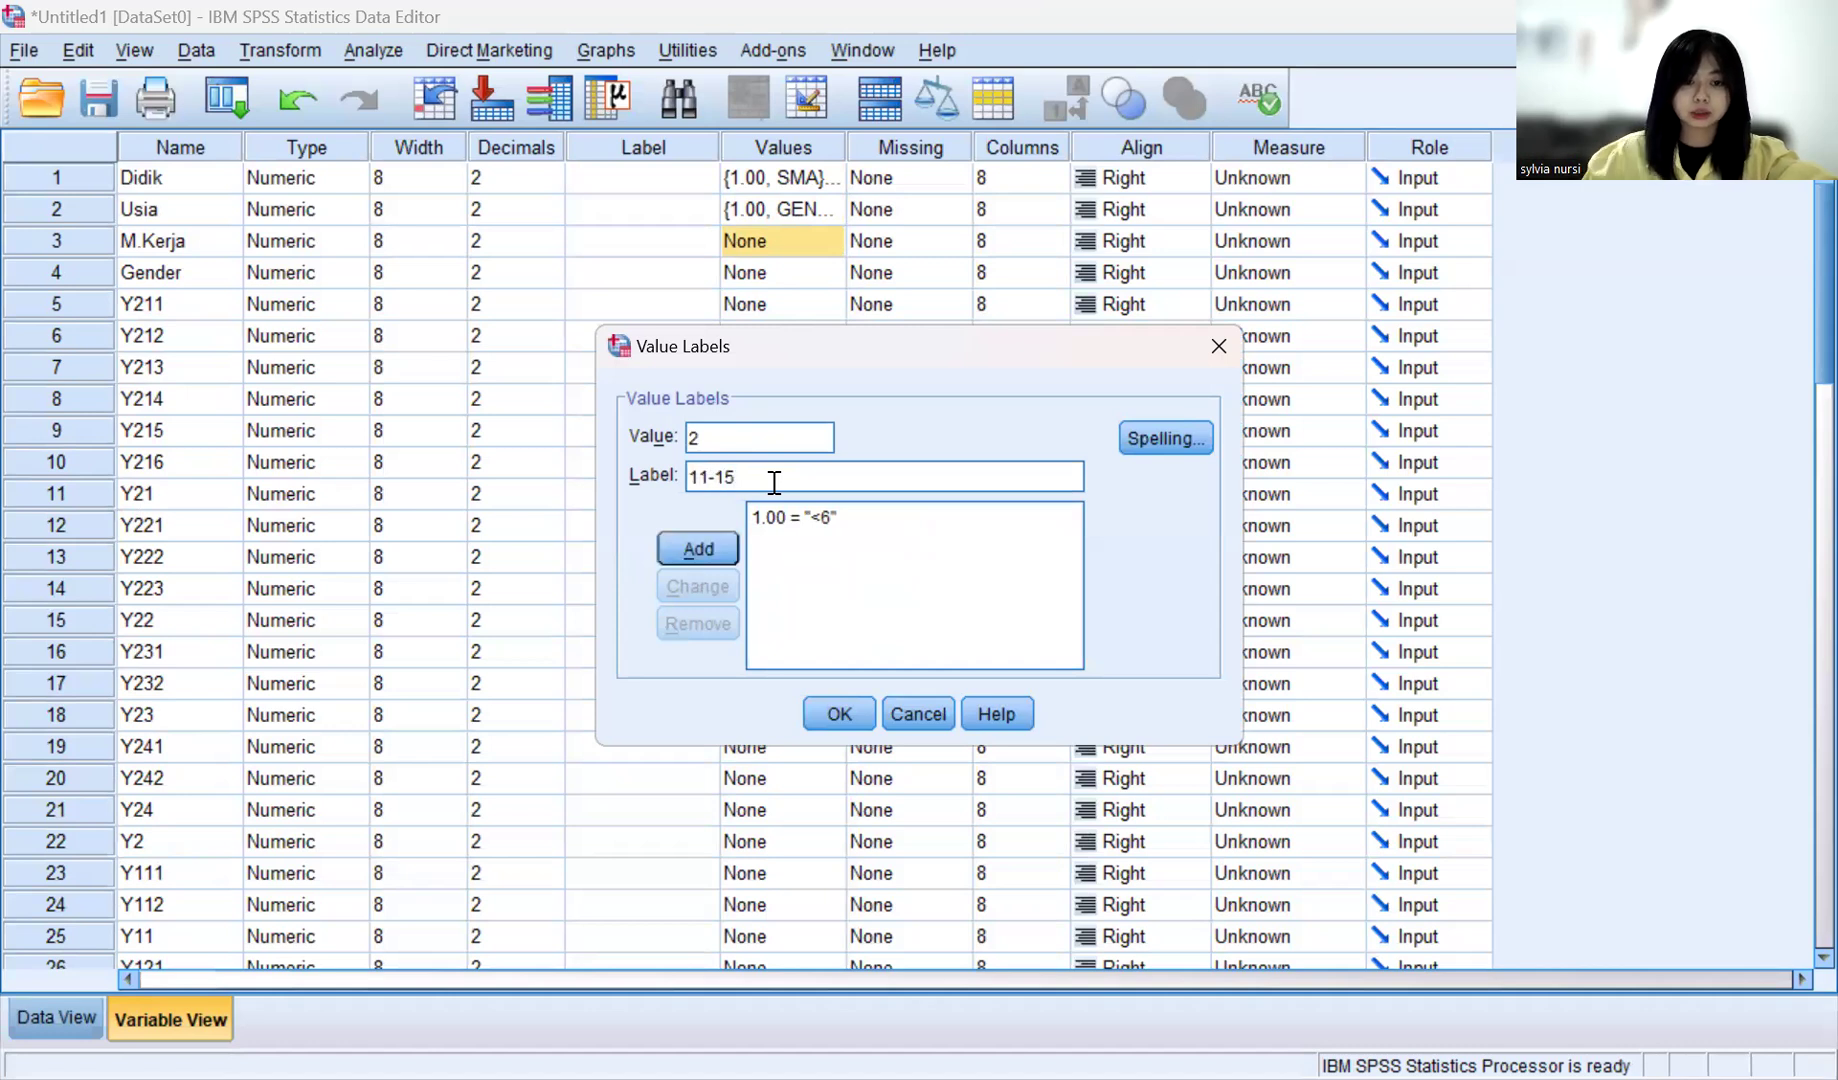
click(698, 548)
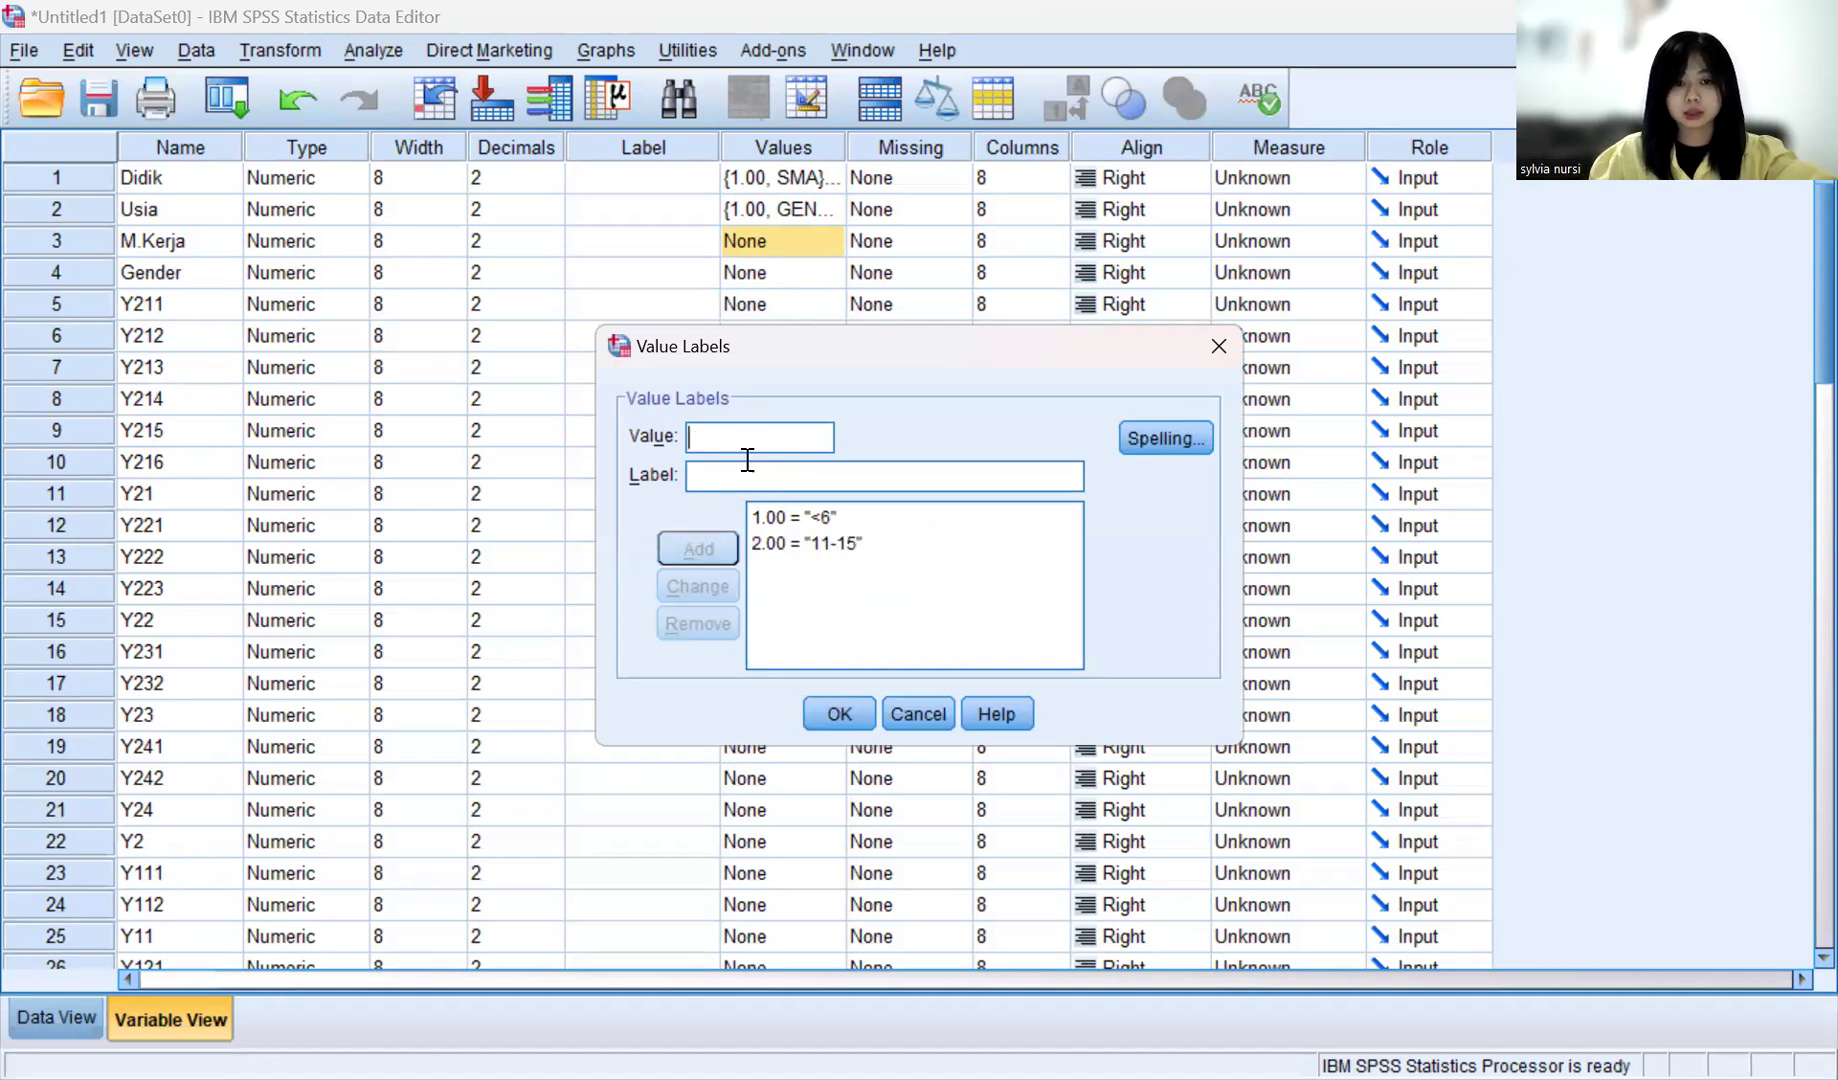
Step: Add the labels 3 = 16-20 and 4 = 21-25 to the M.Kerja value labels
click(762, 440)
text(3)
click(752, 480)
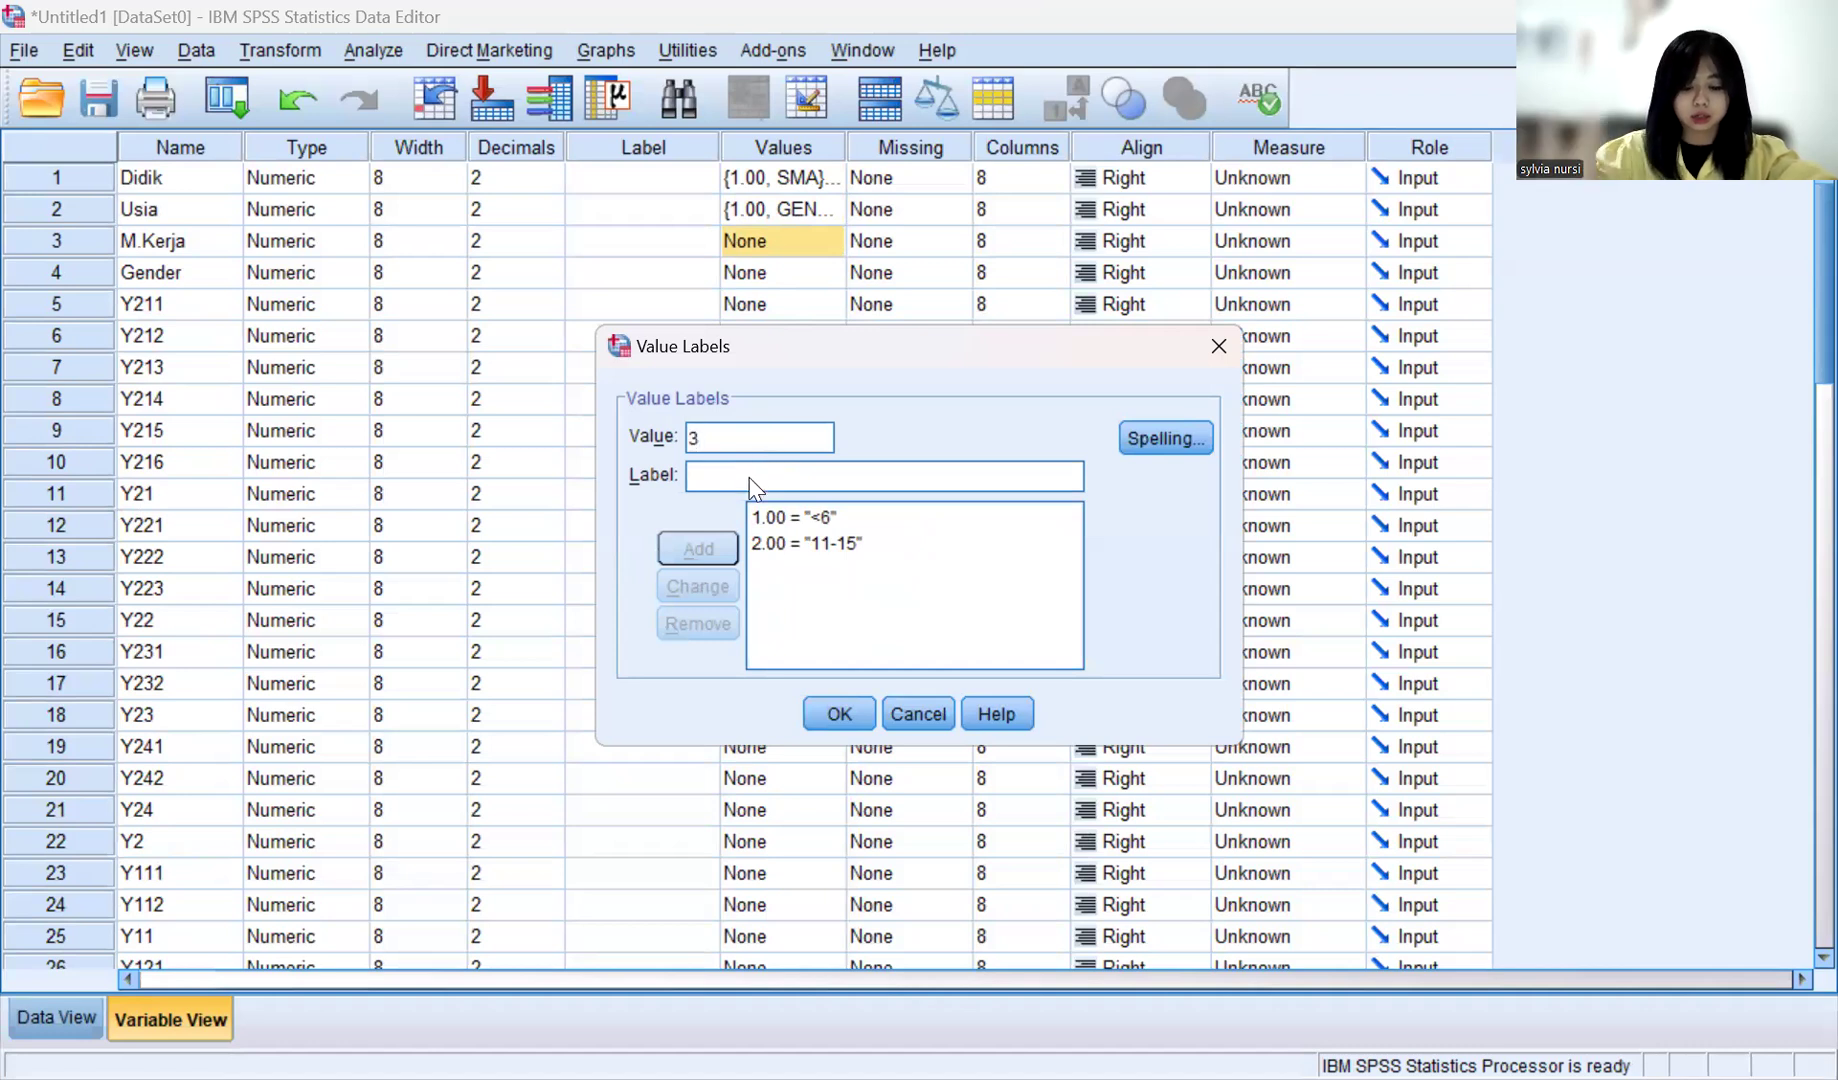
text(16)
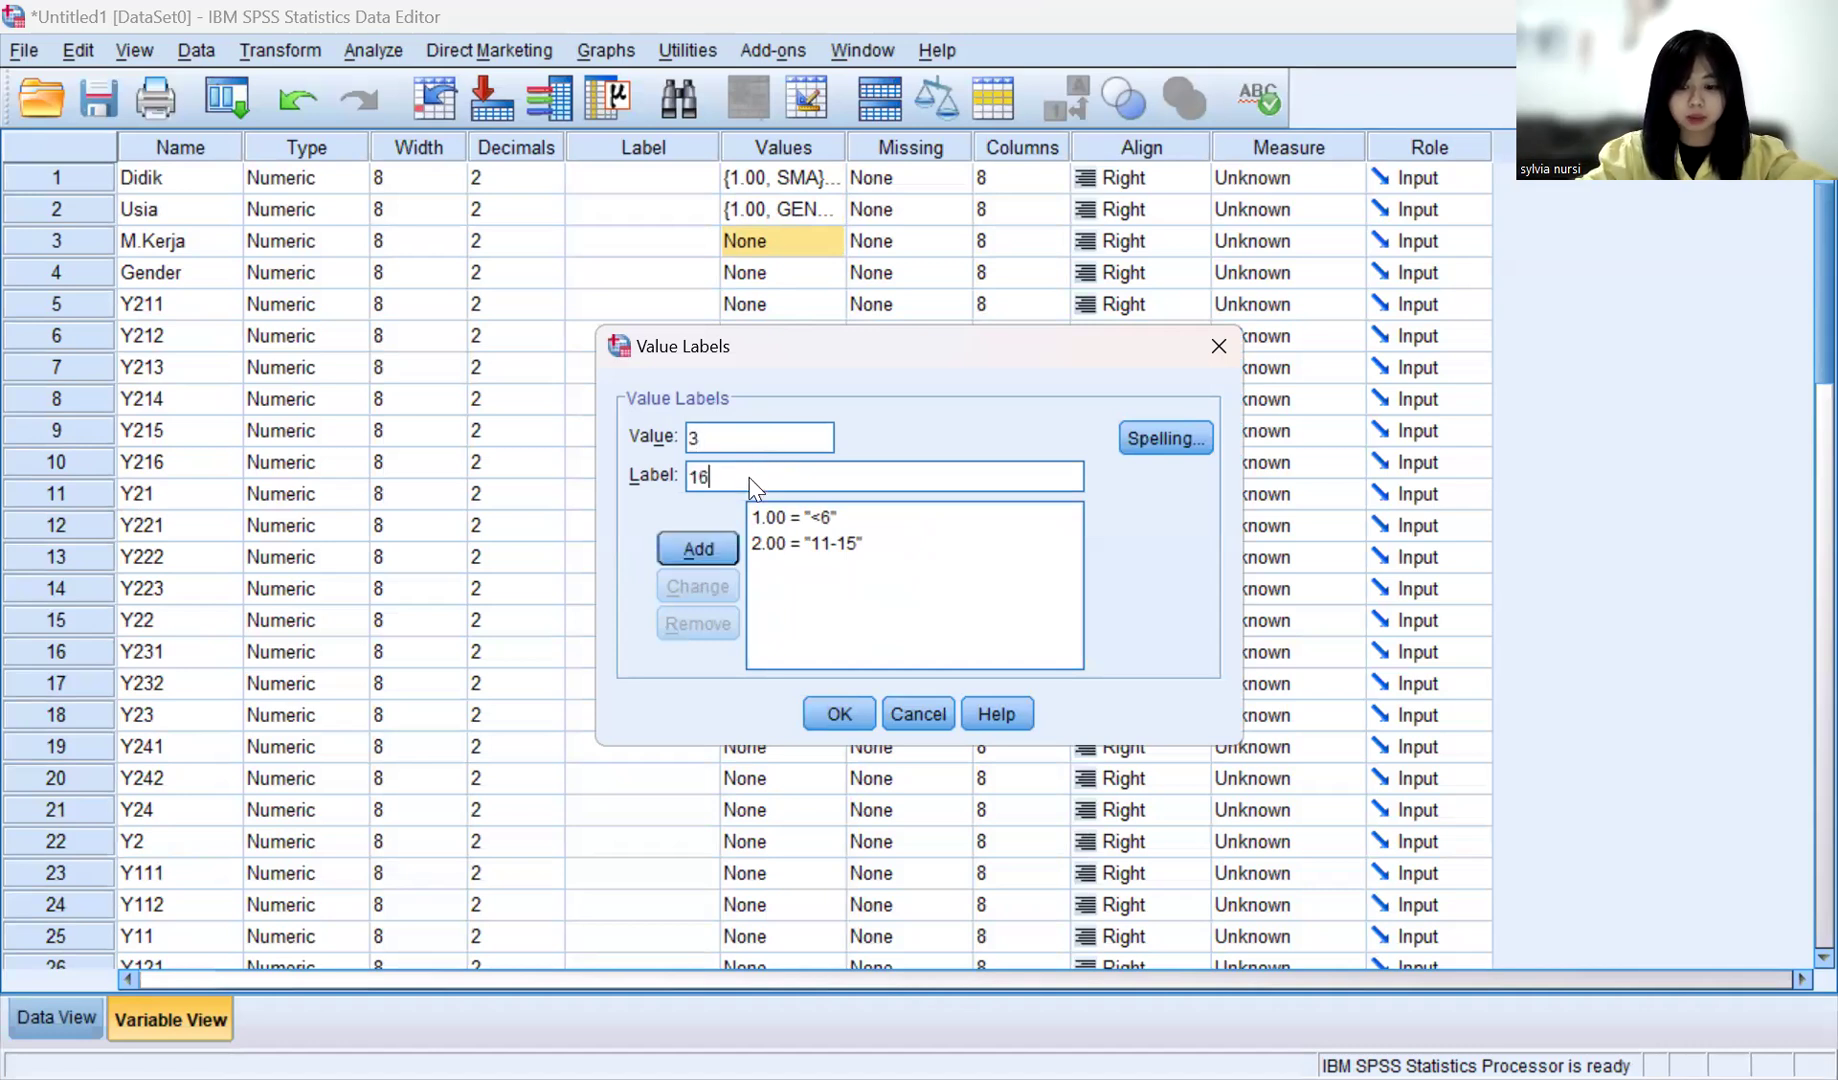
text(-20)
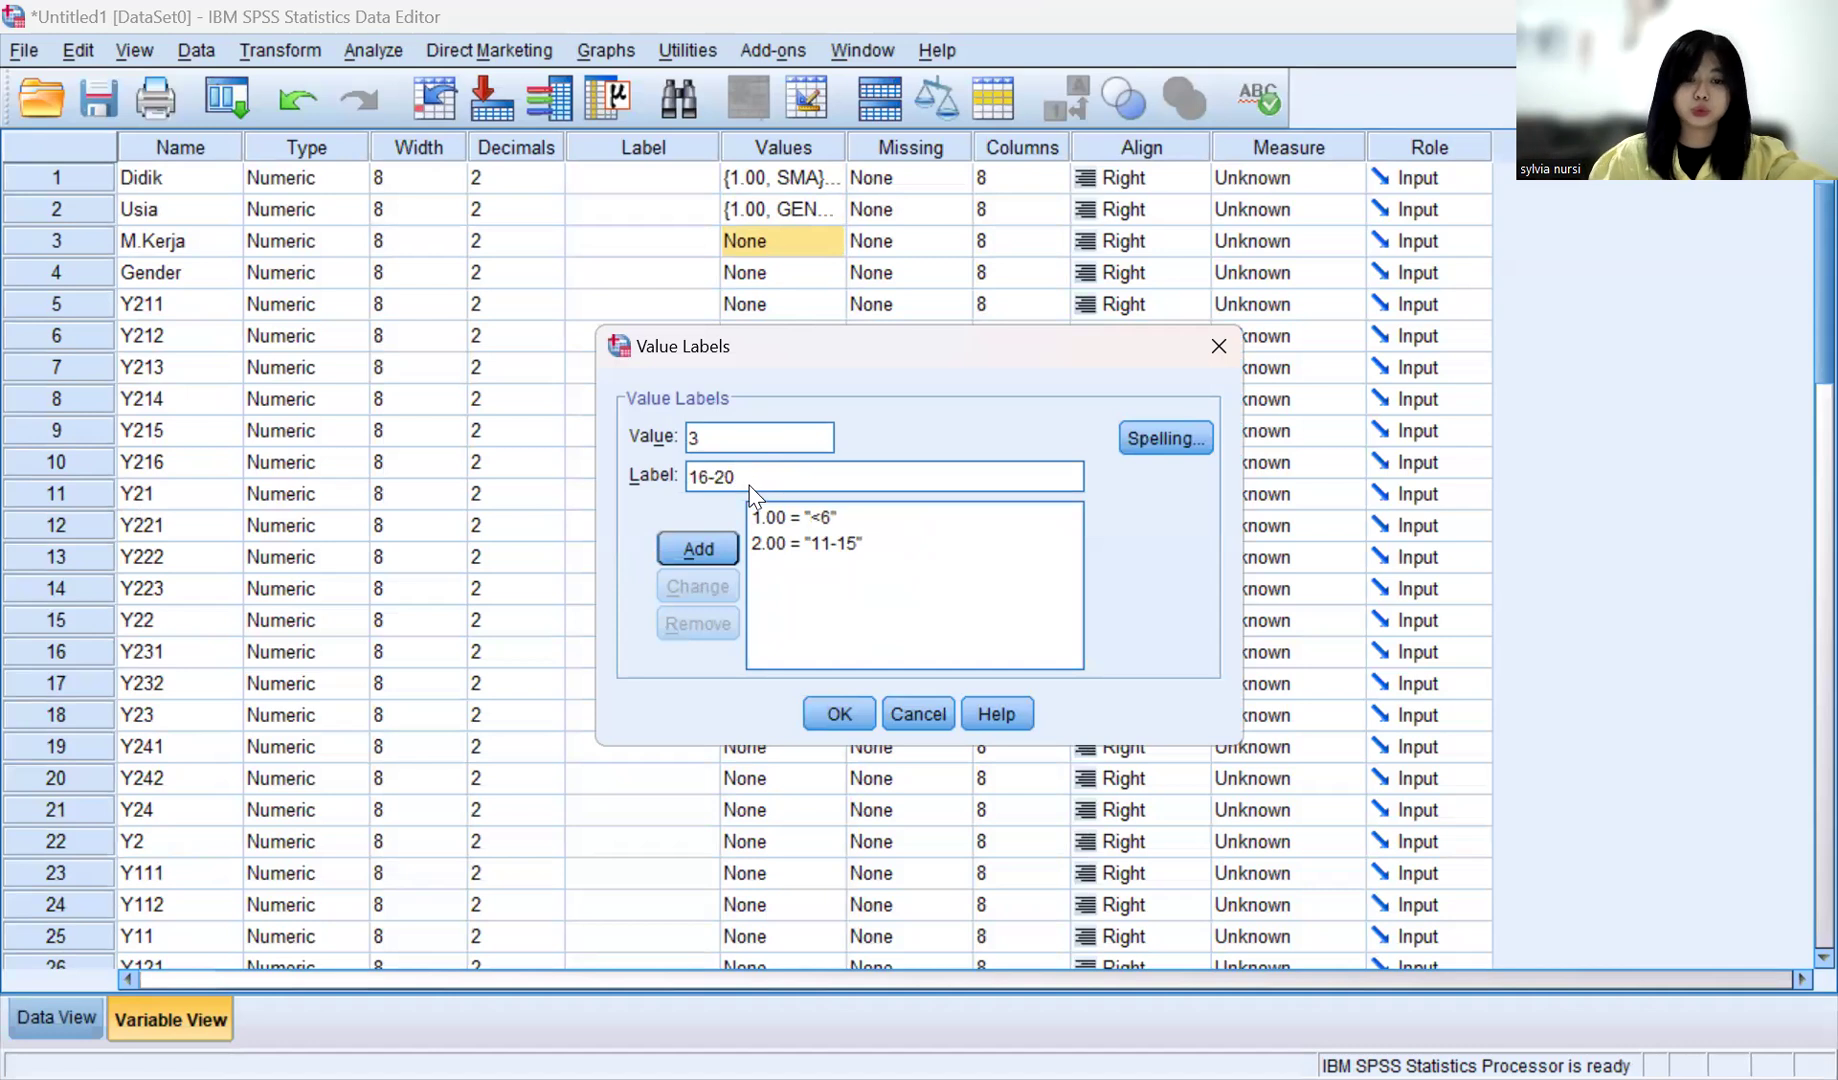
click(700, 548)
click(749, 440)
text(4)
click(734, 478)
text(21)
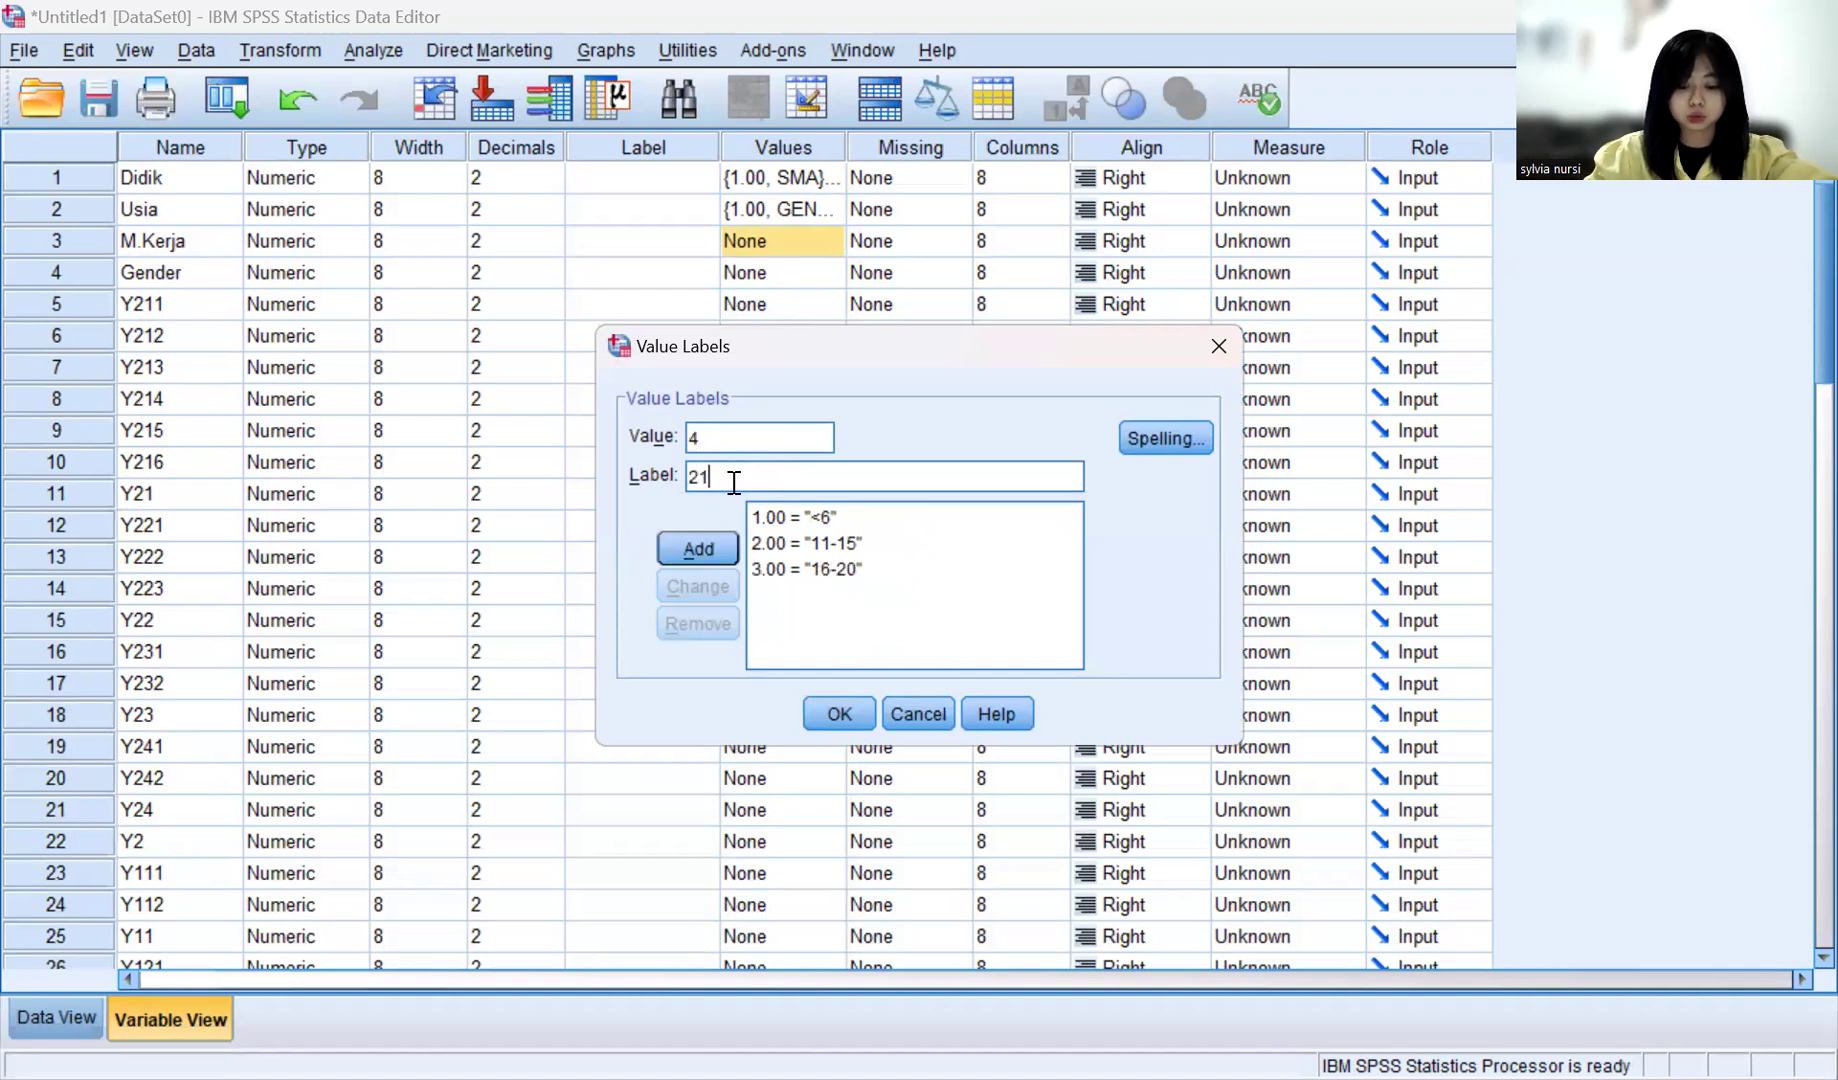
text(-25)
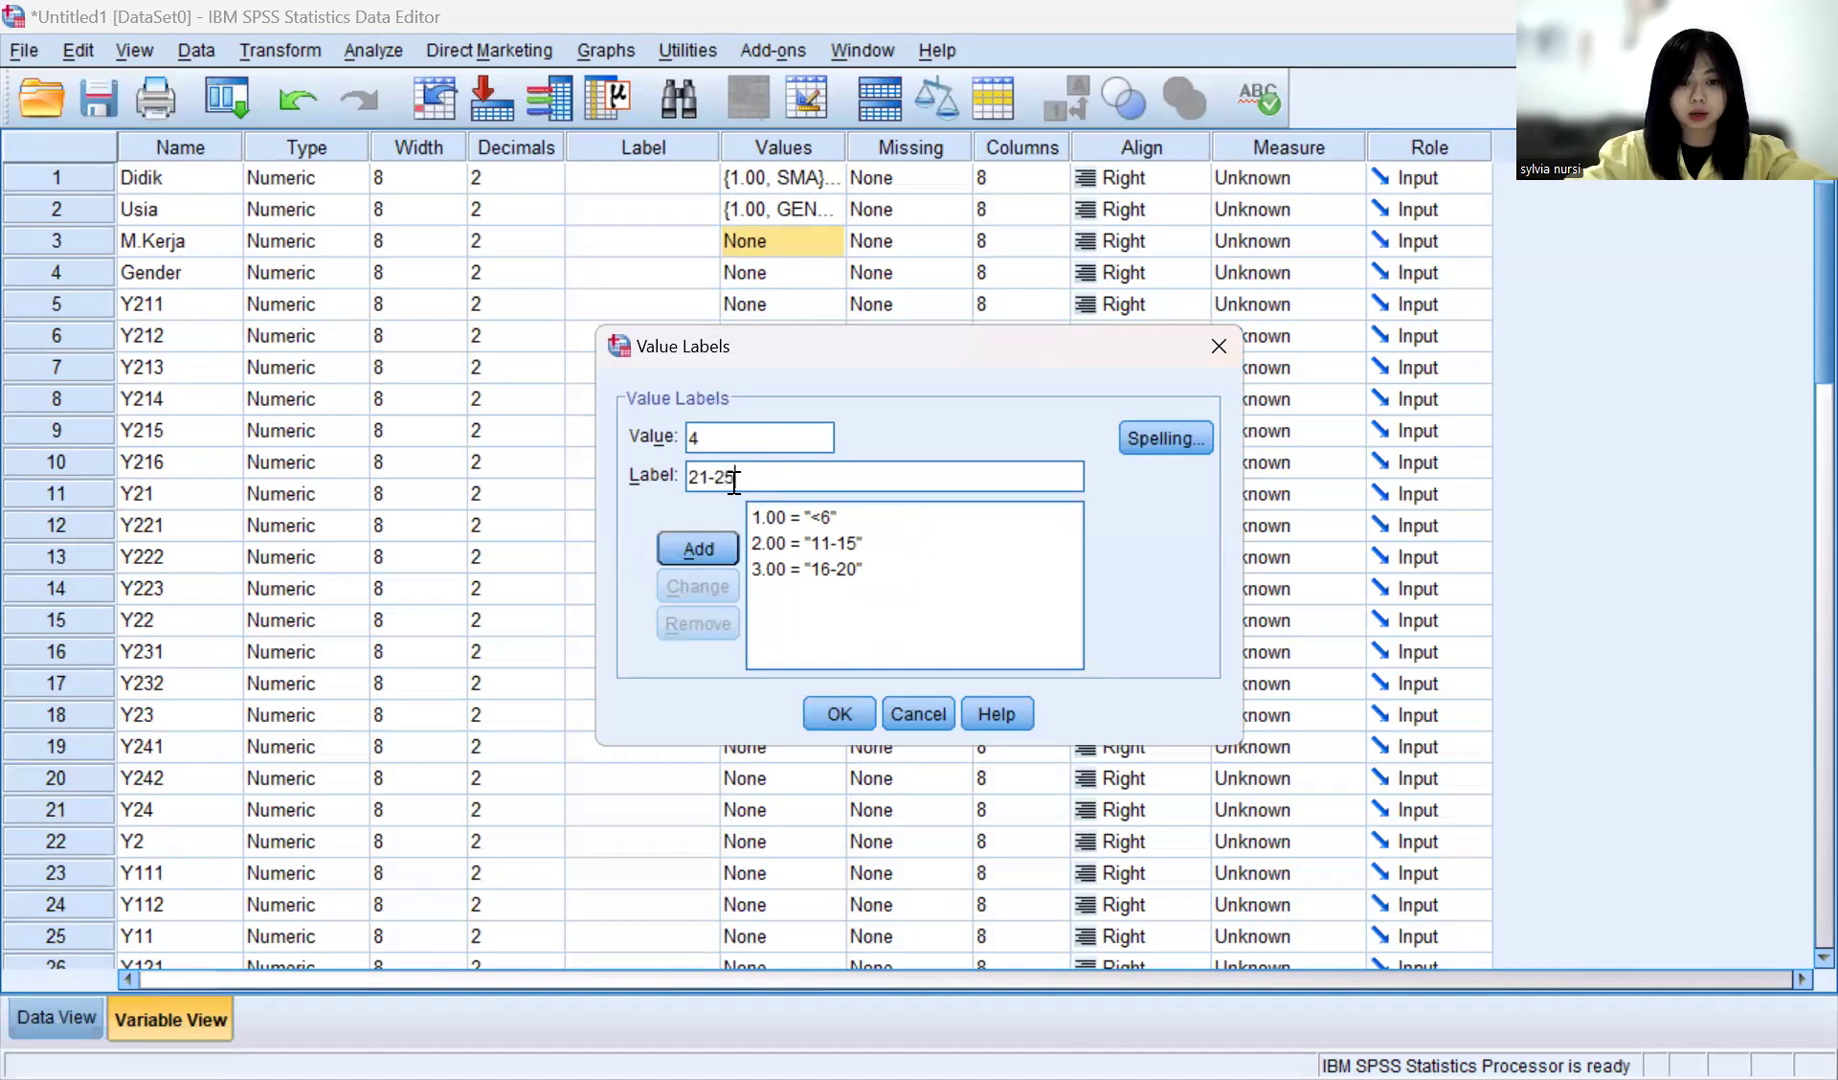
click(706, 545)
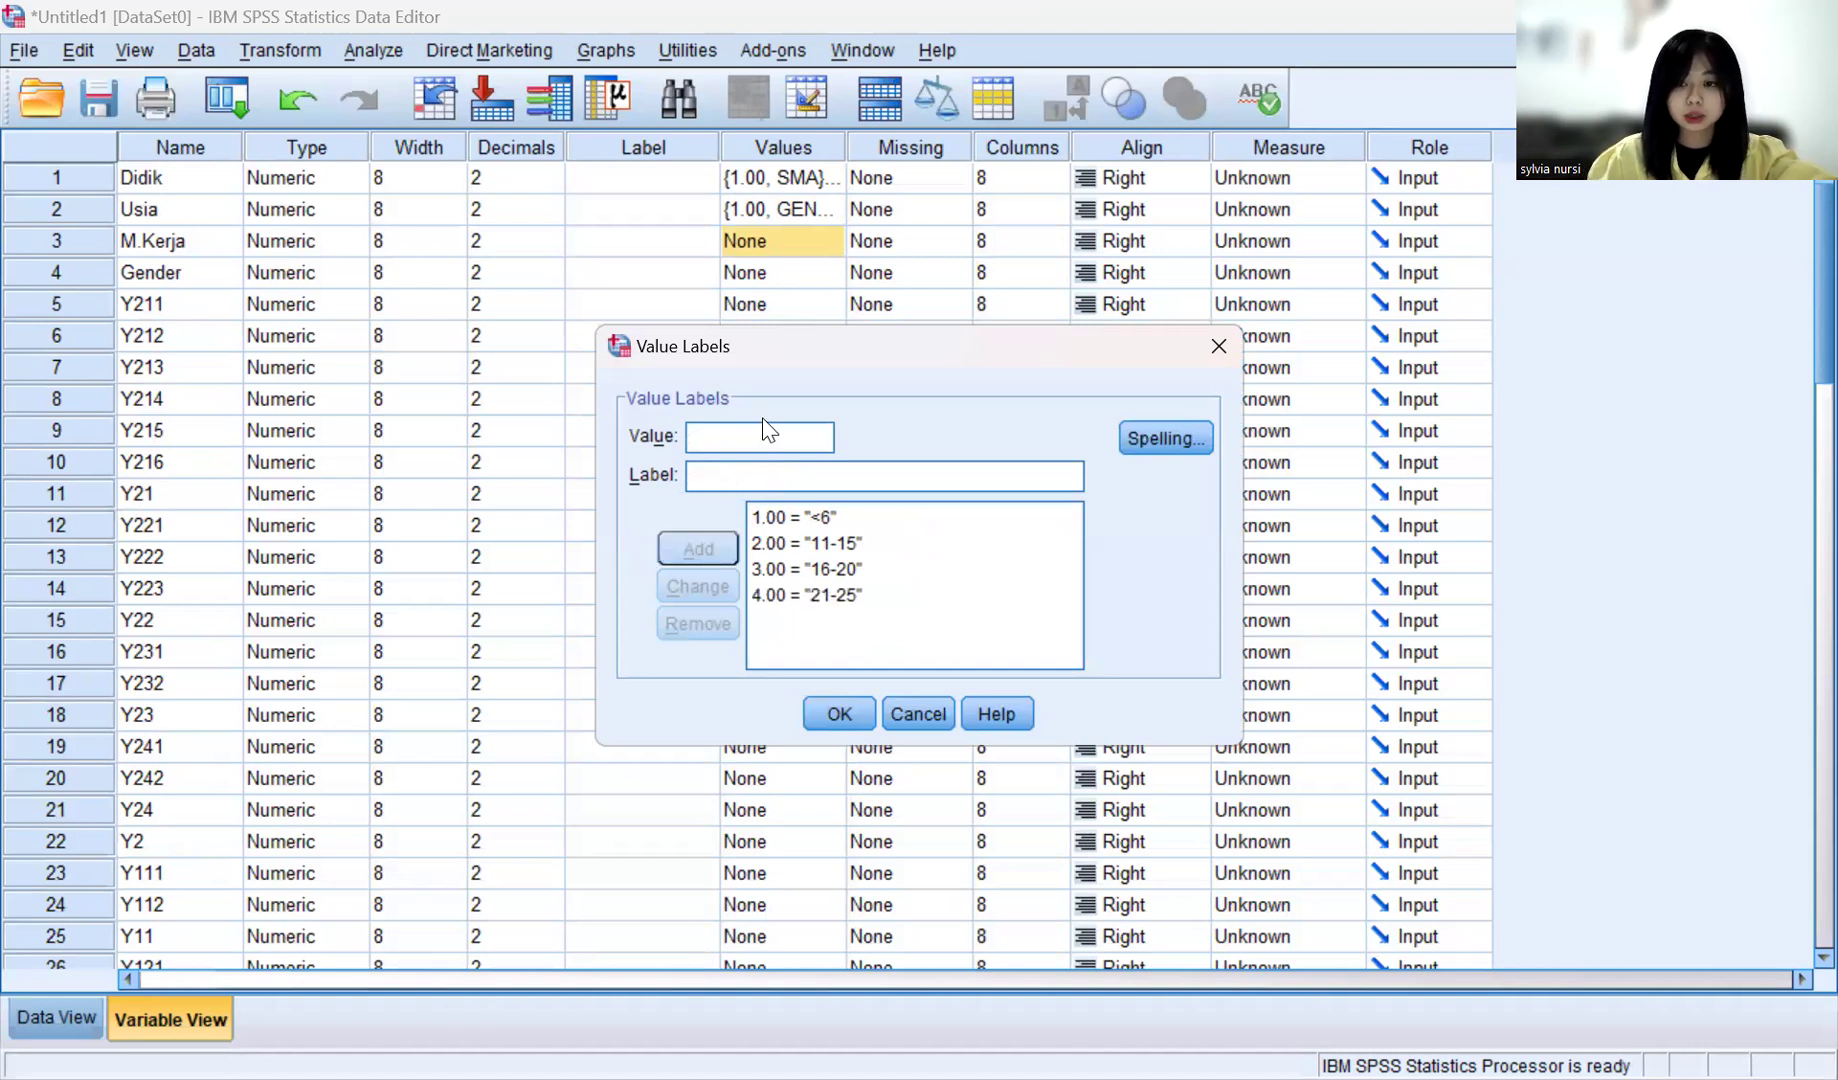
Step: Add the labels 5 = 26-30 and 6 = >30 to M.Kerja and apply its value labels
text(5)
click(740, 470)
text(26)
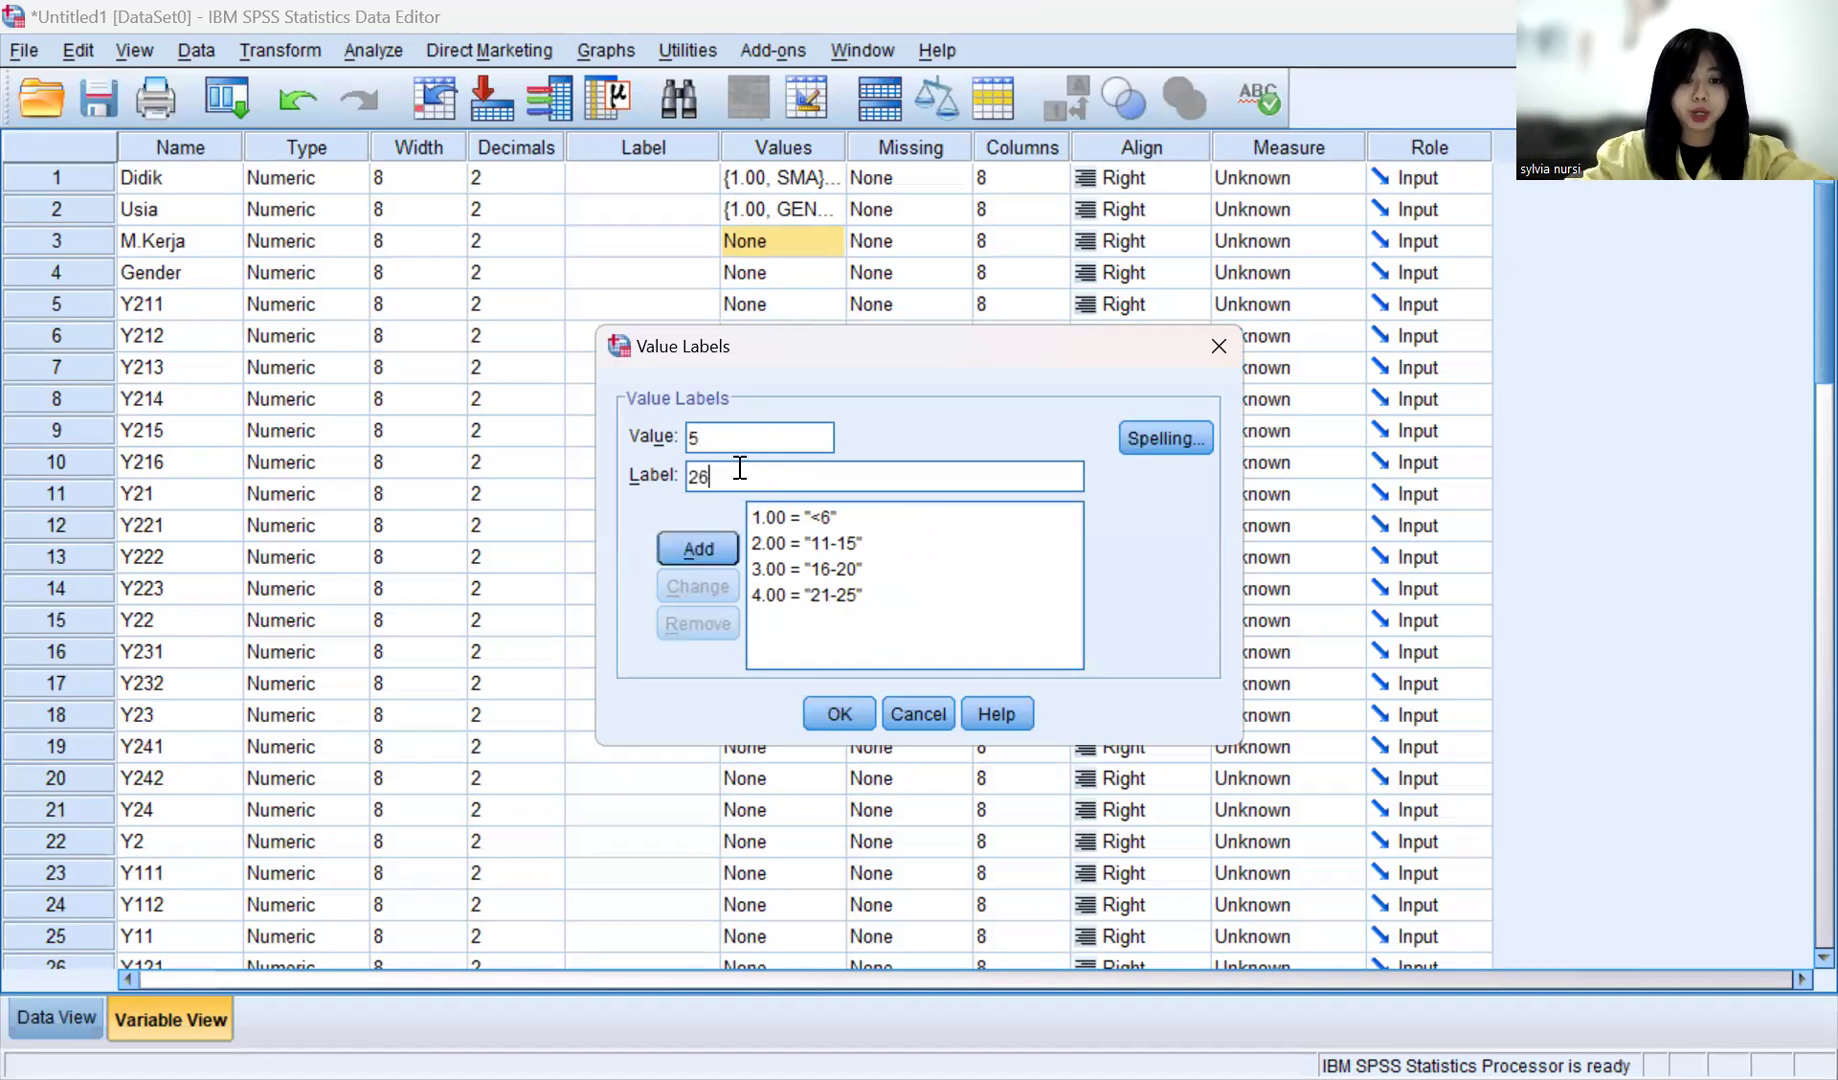
text(-30)
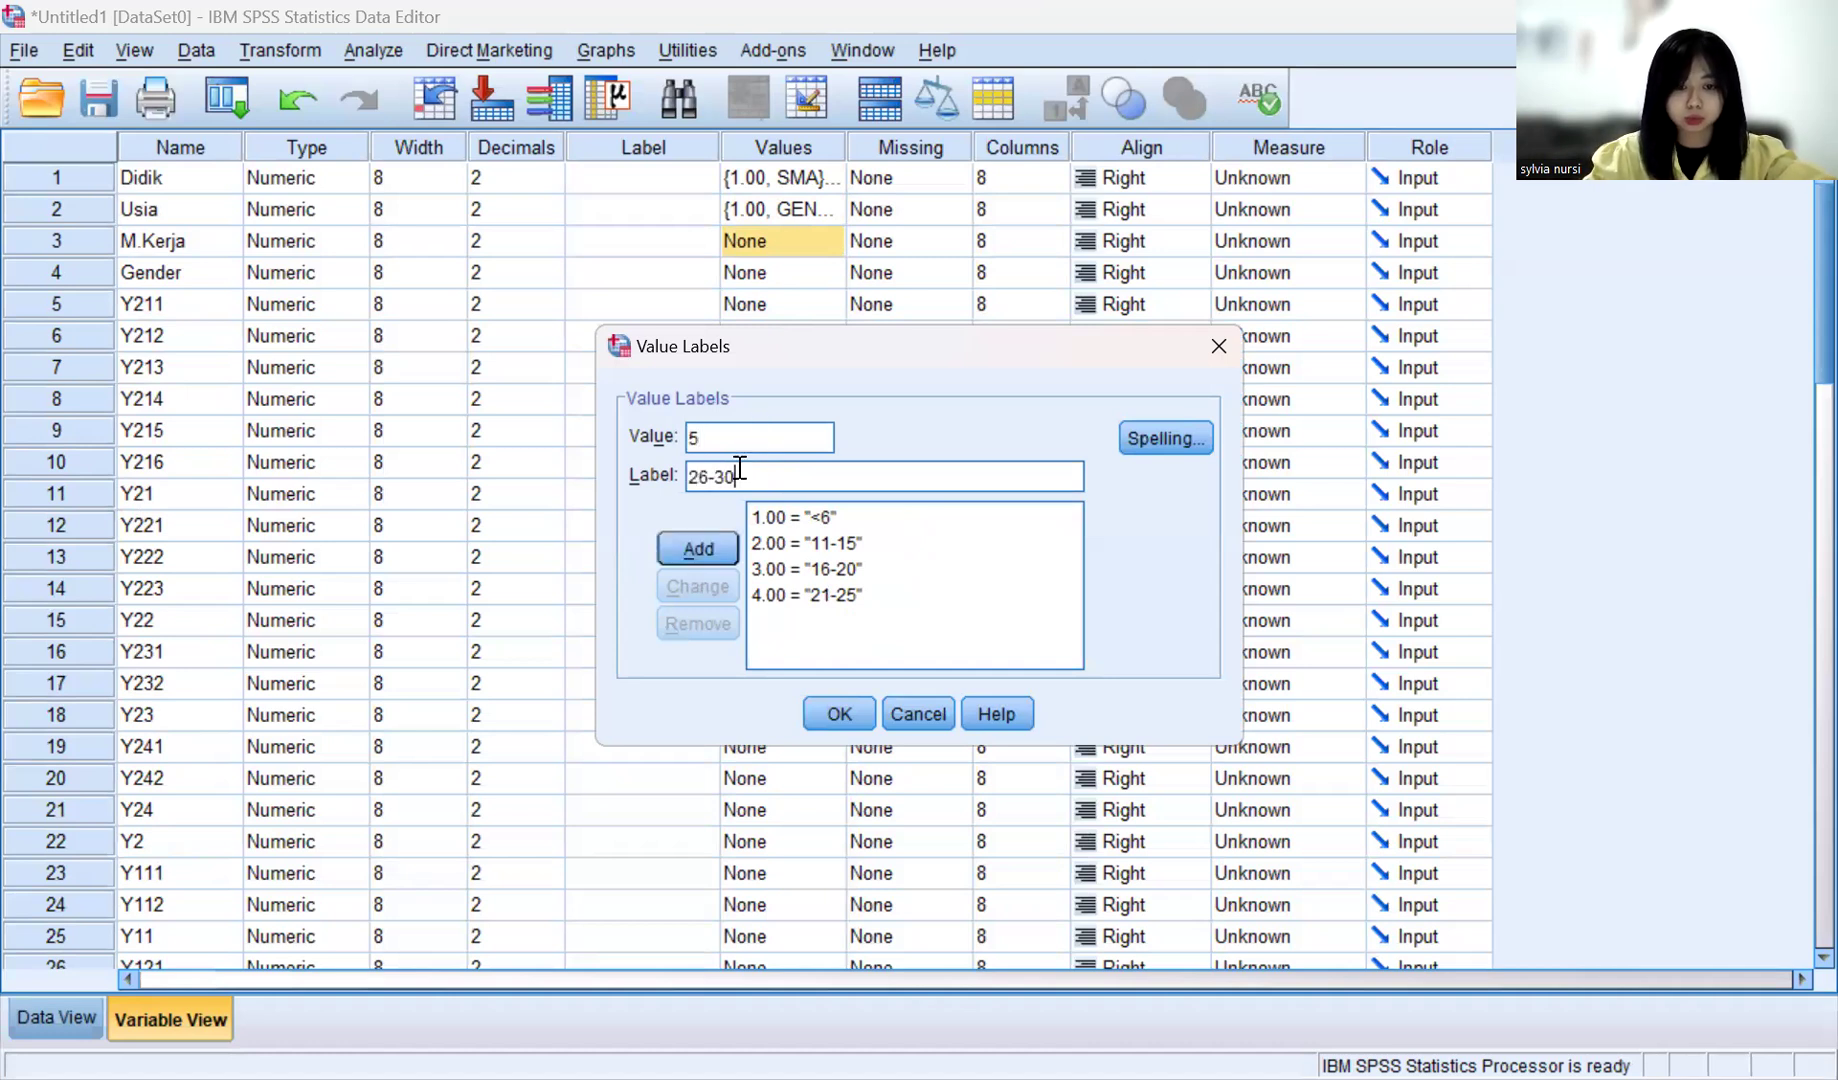
click(704, 546)
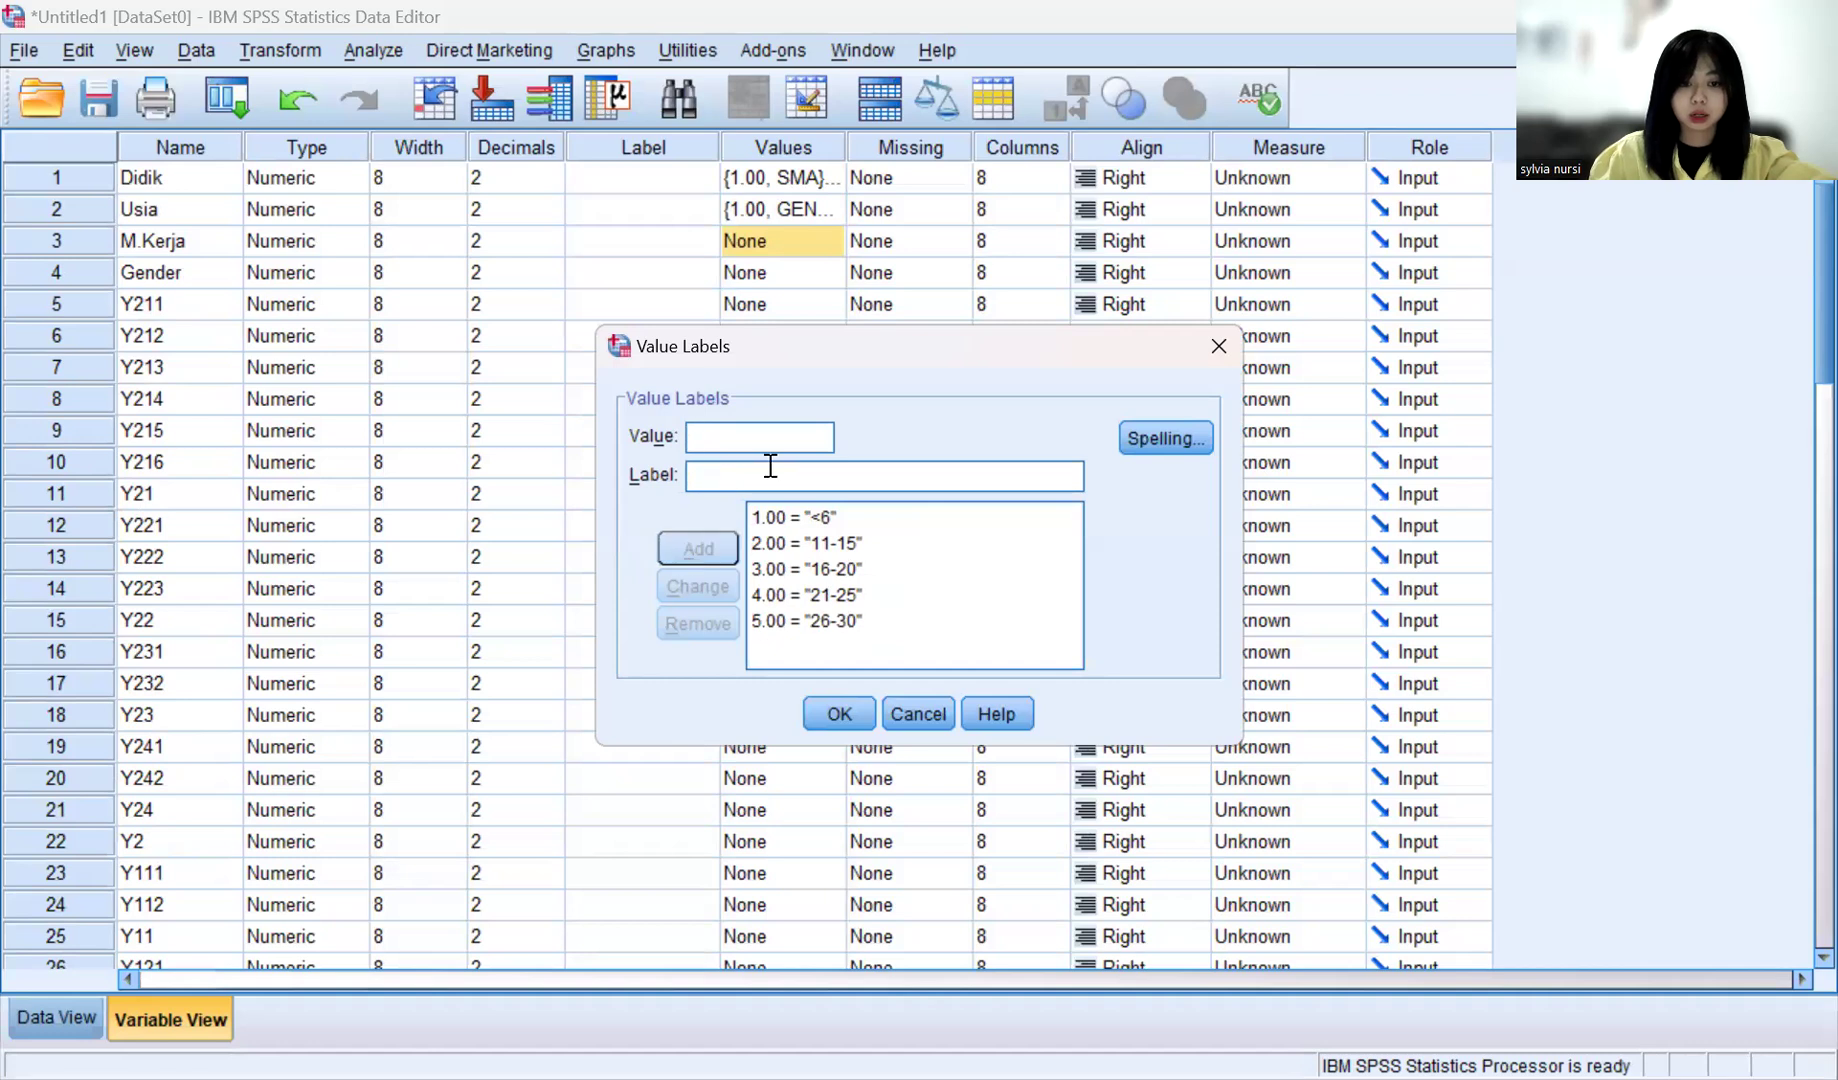
text(6)
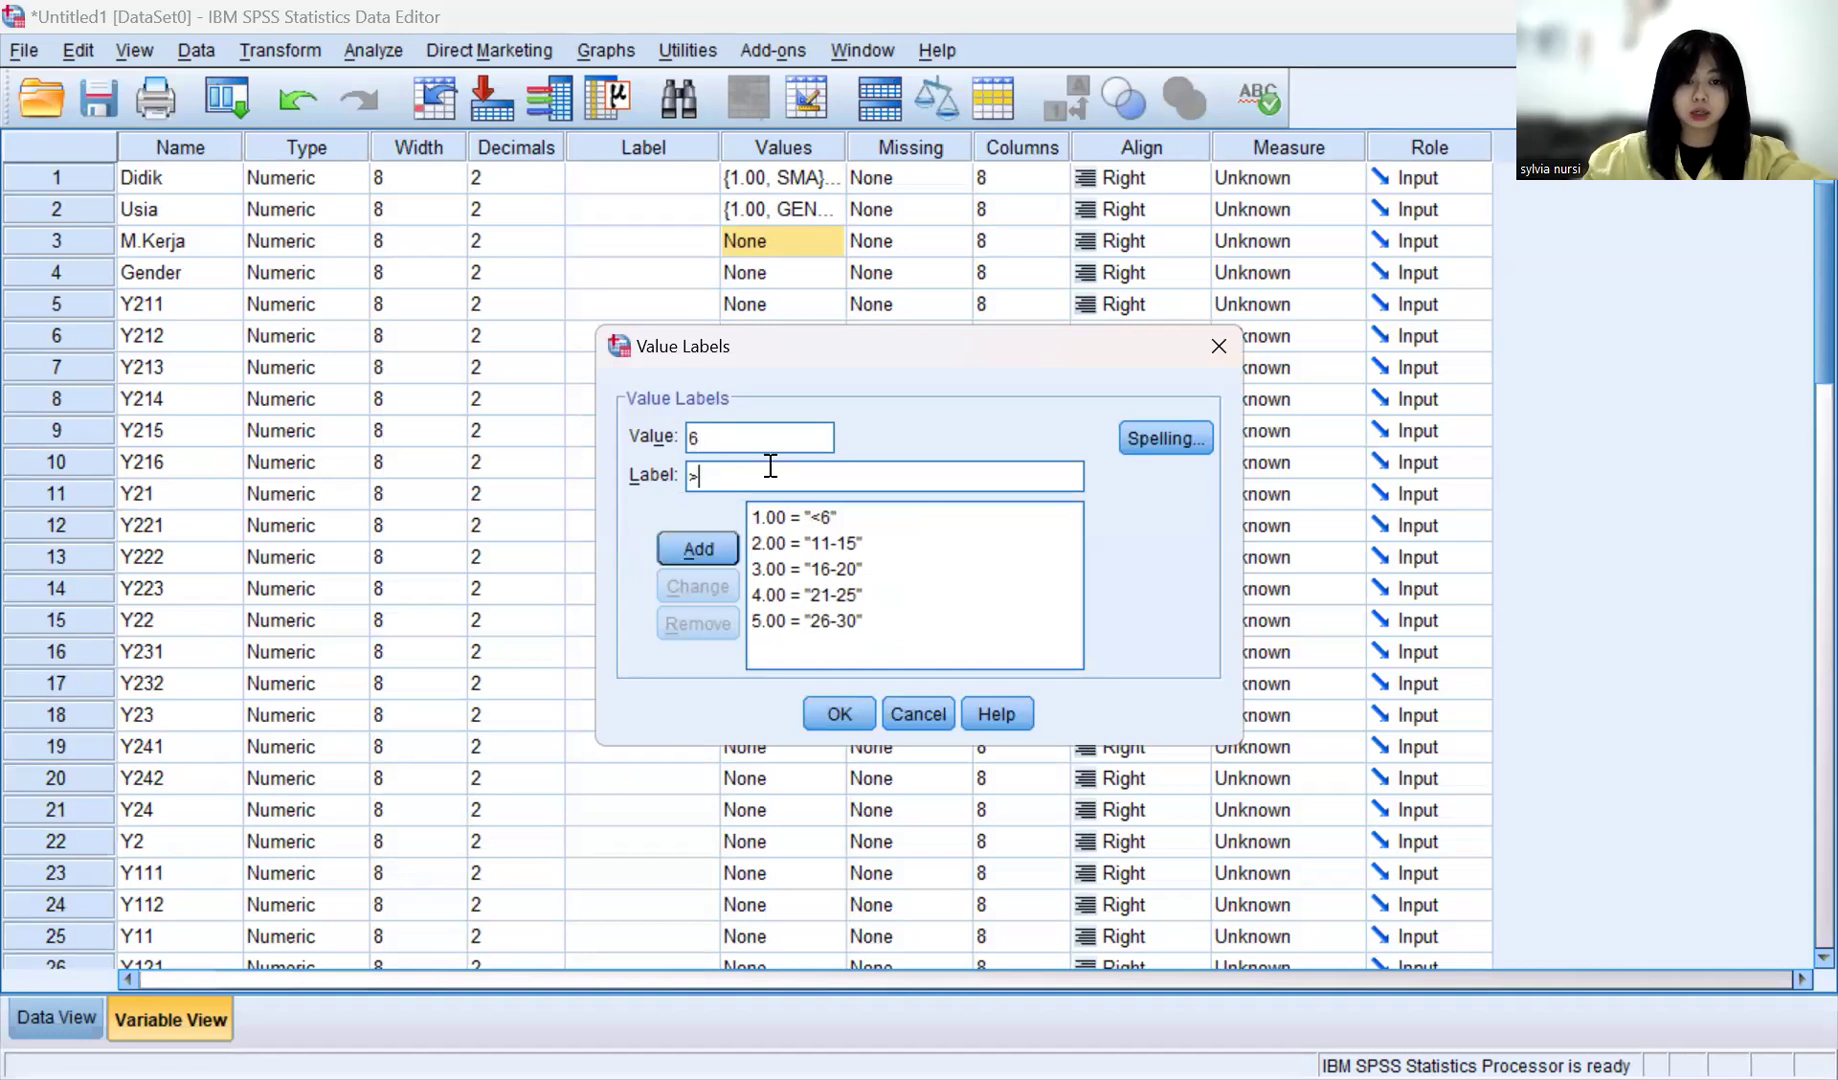
text(30)
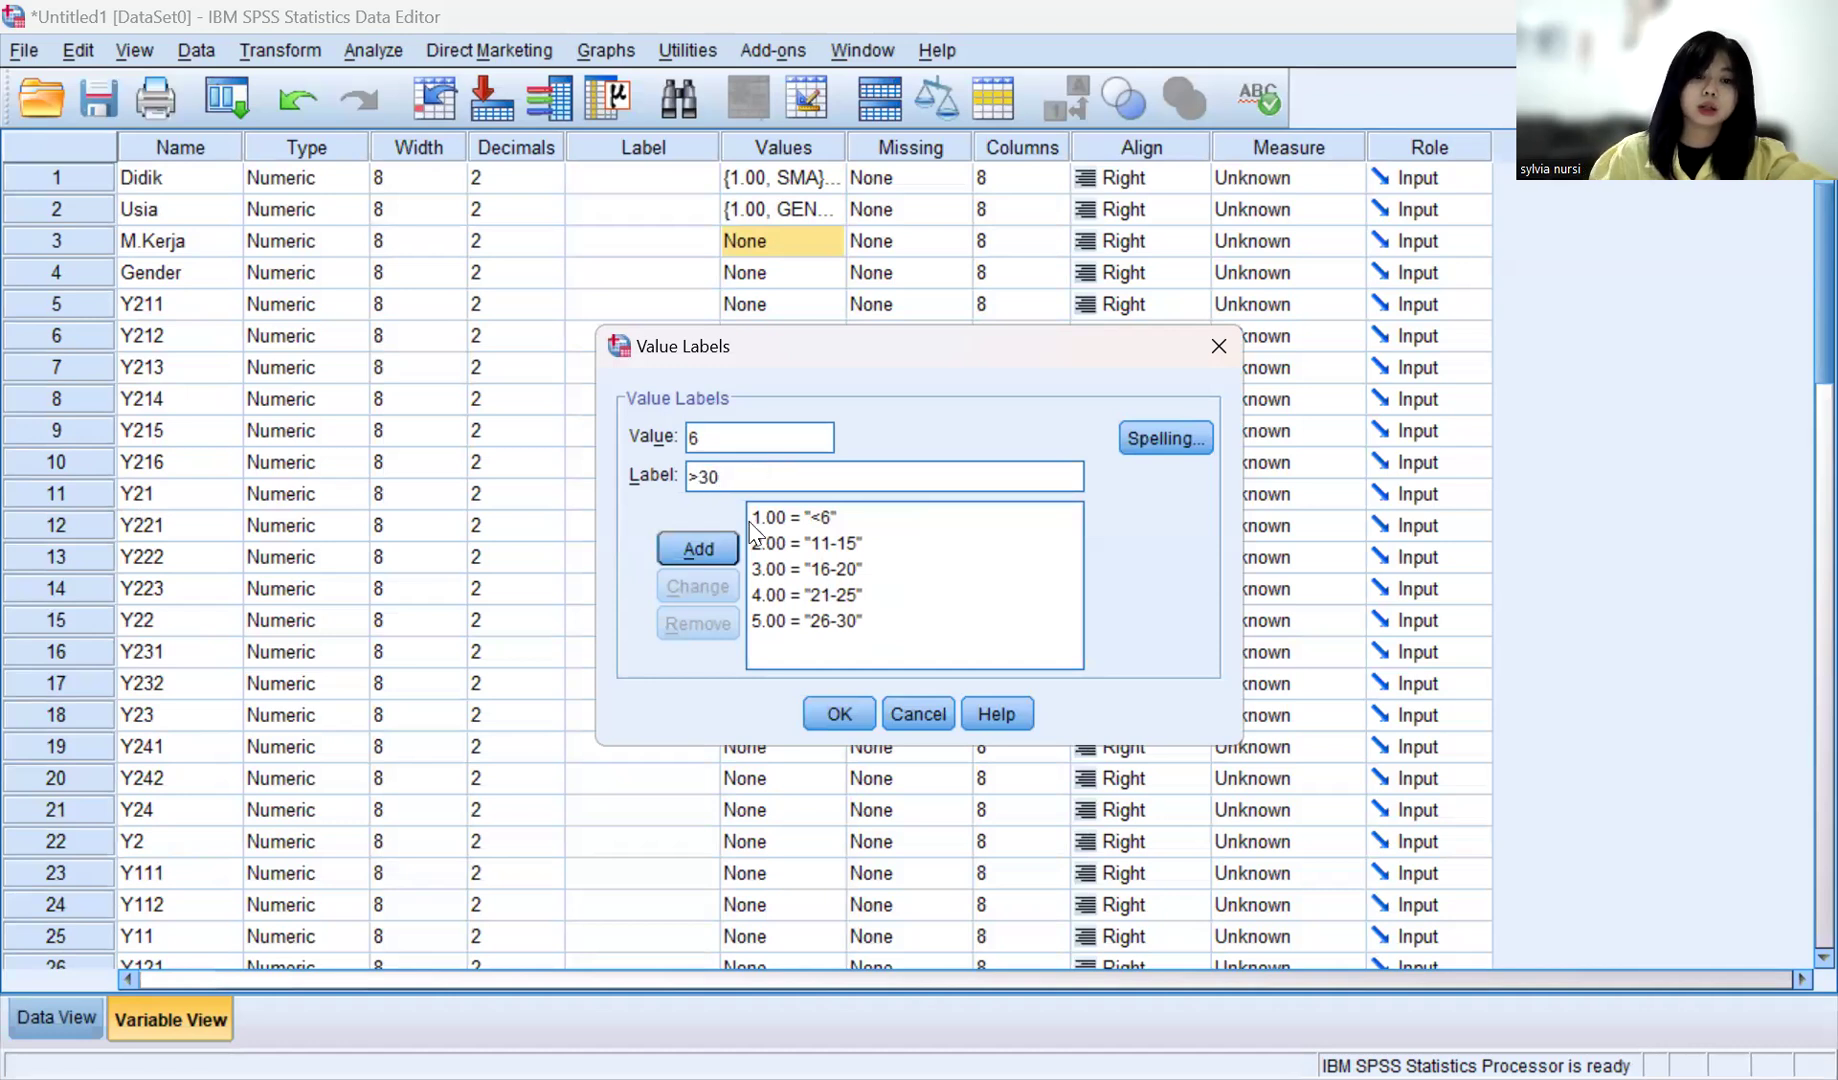
click(704, 543)
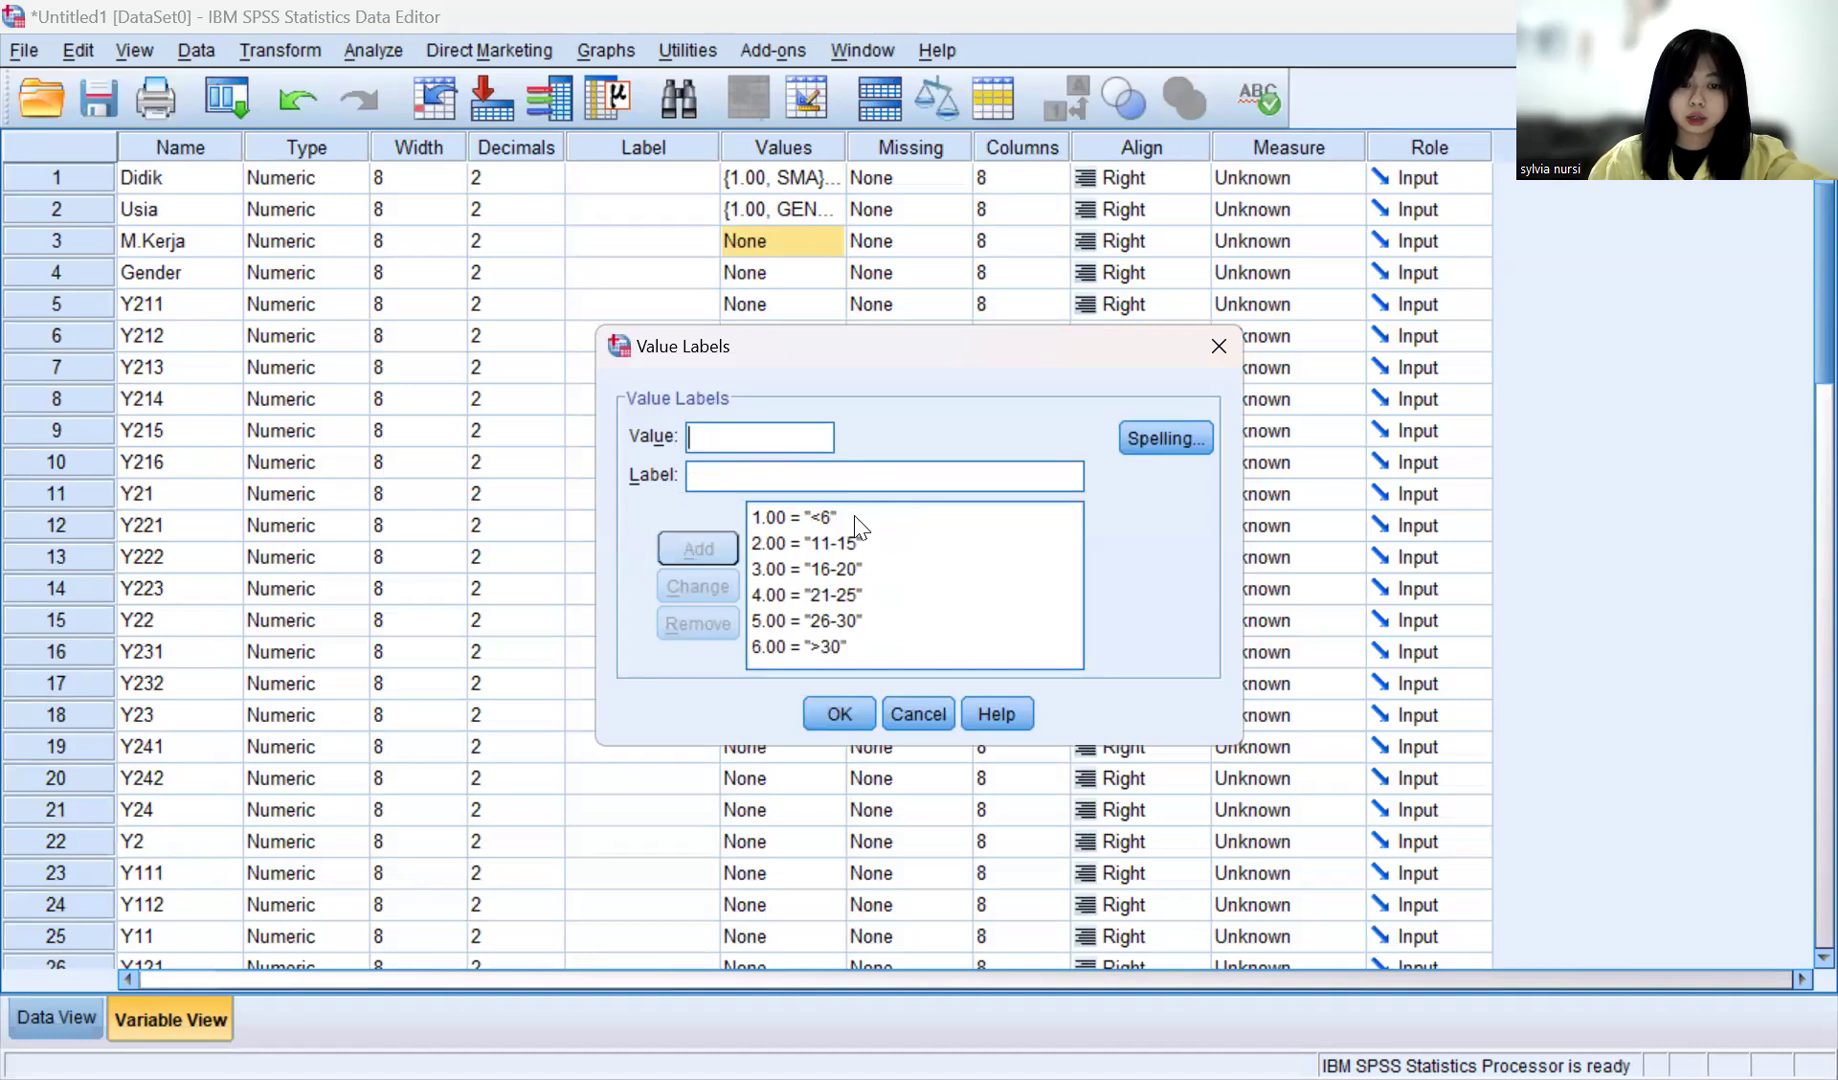
click(850, 712)
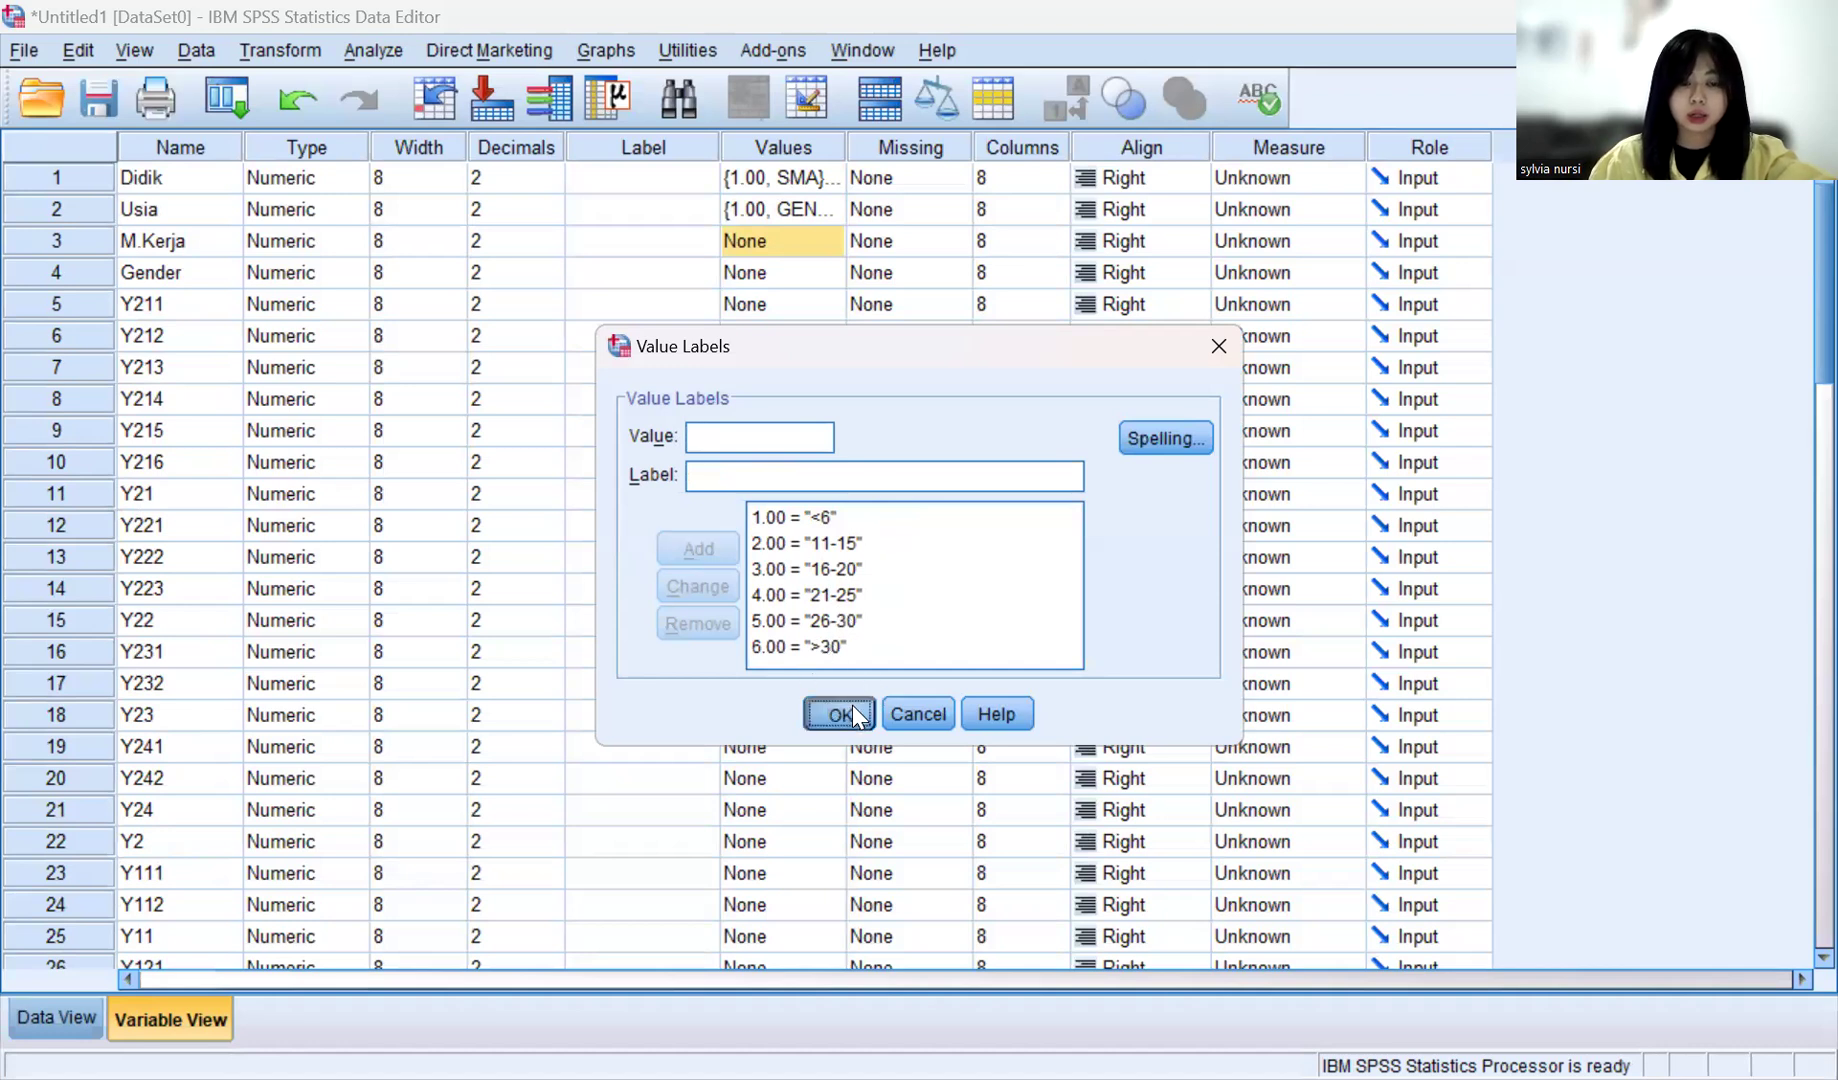
Step: Start the value labels of the Gender variable by adding 1 = LAKI LAKI
click(766, 273)
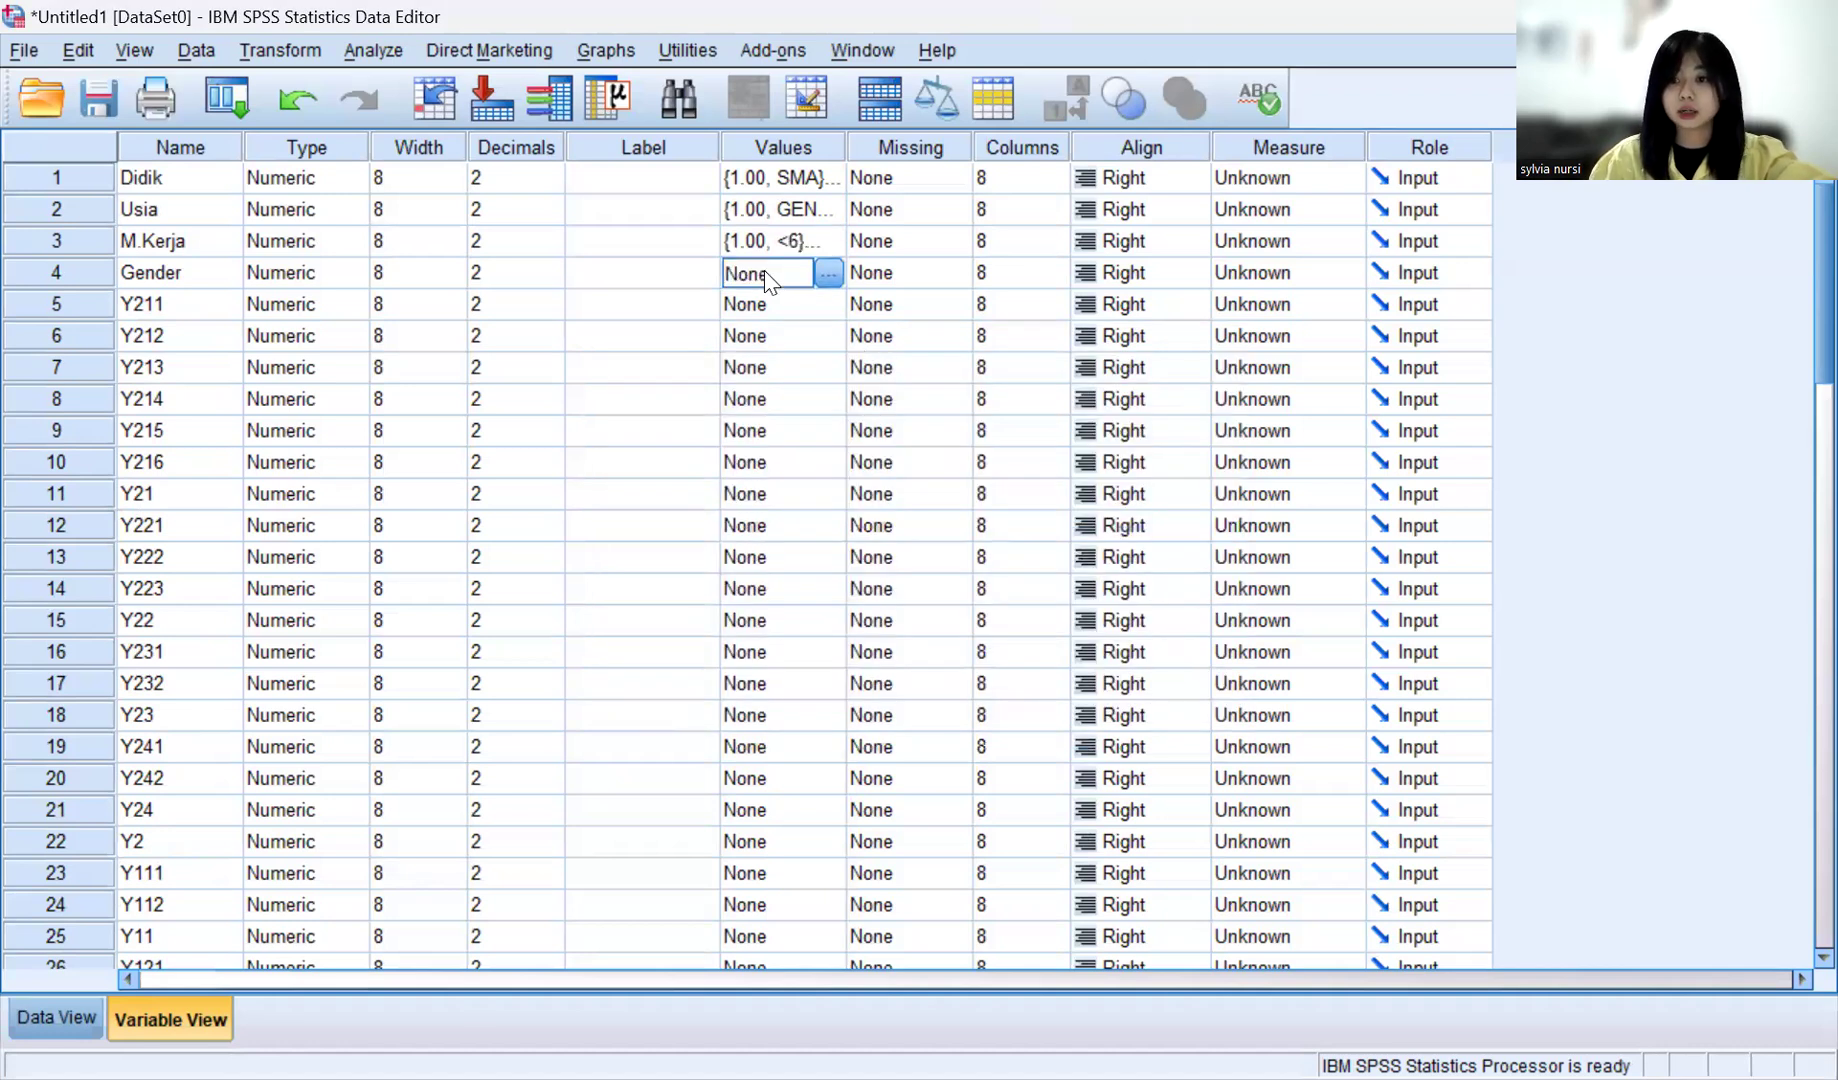
click(829, 274)
text(1)
click(738, 481)
text(LA)
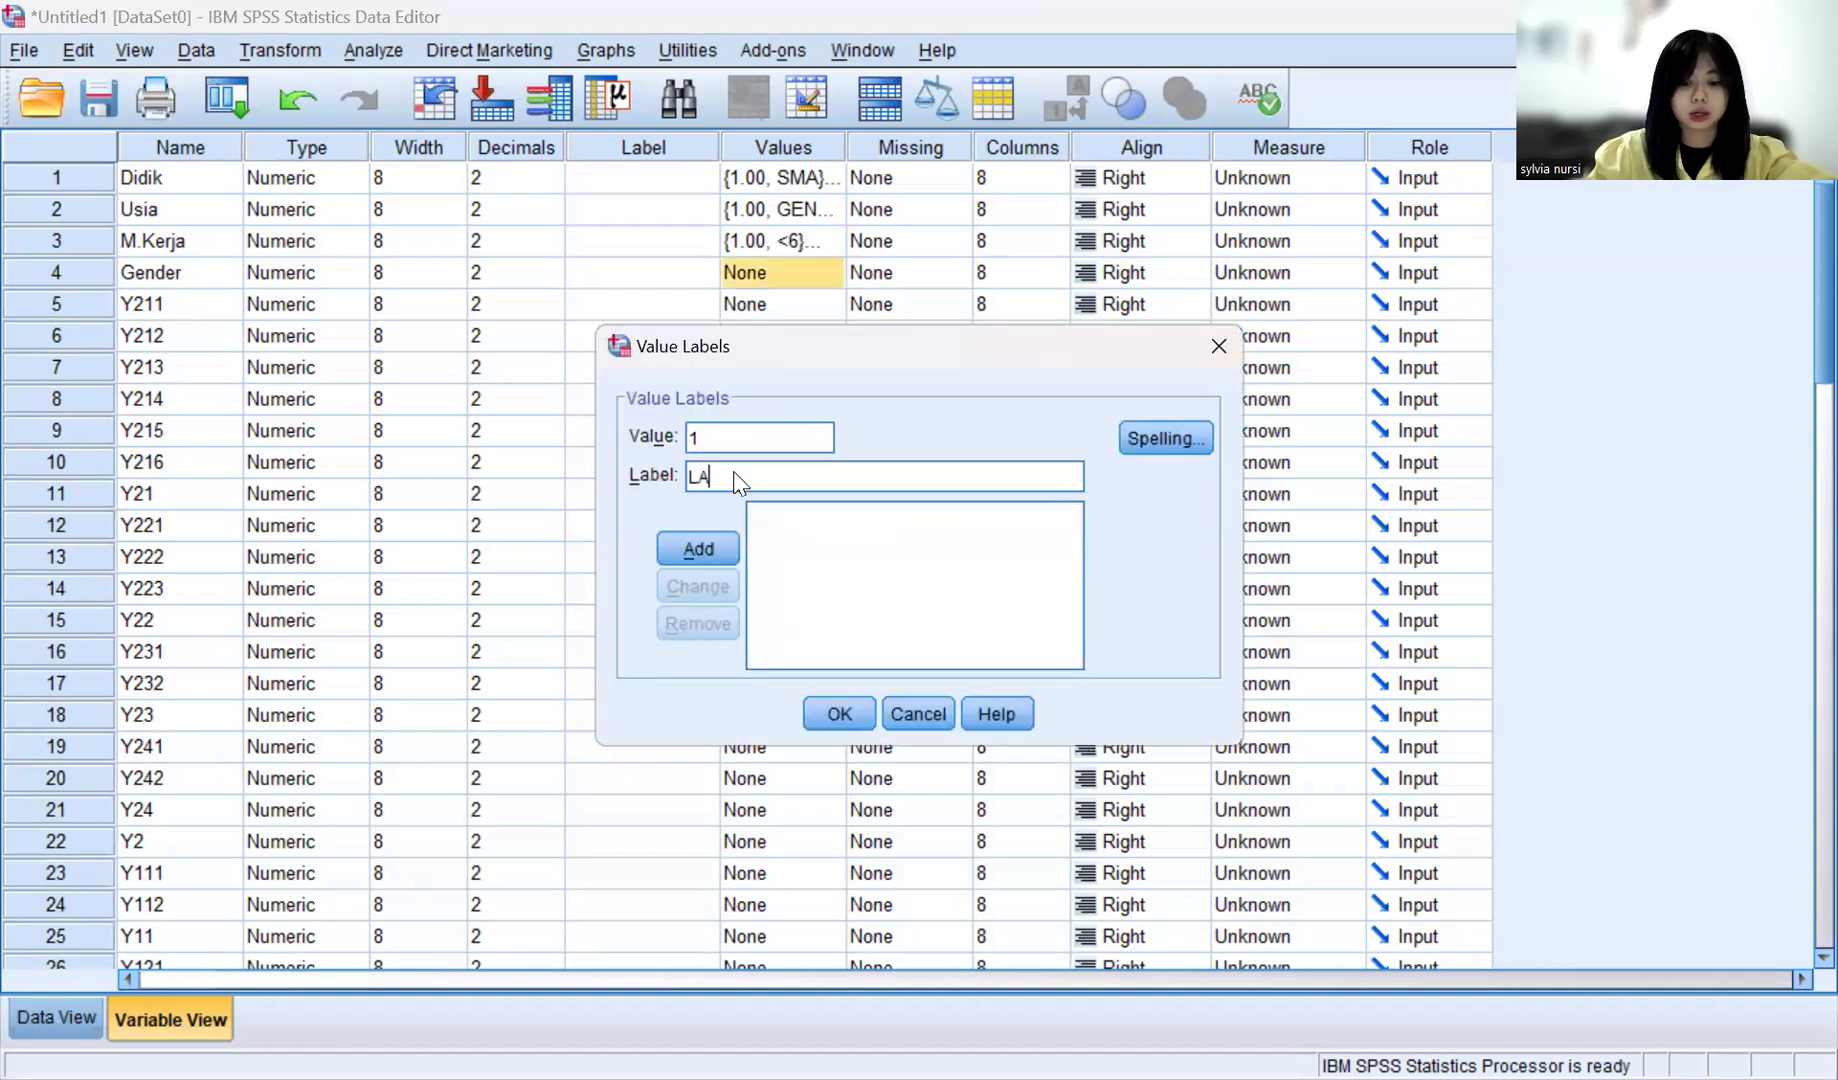
text(KI LAKI)
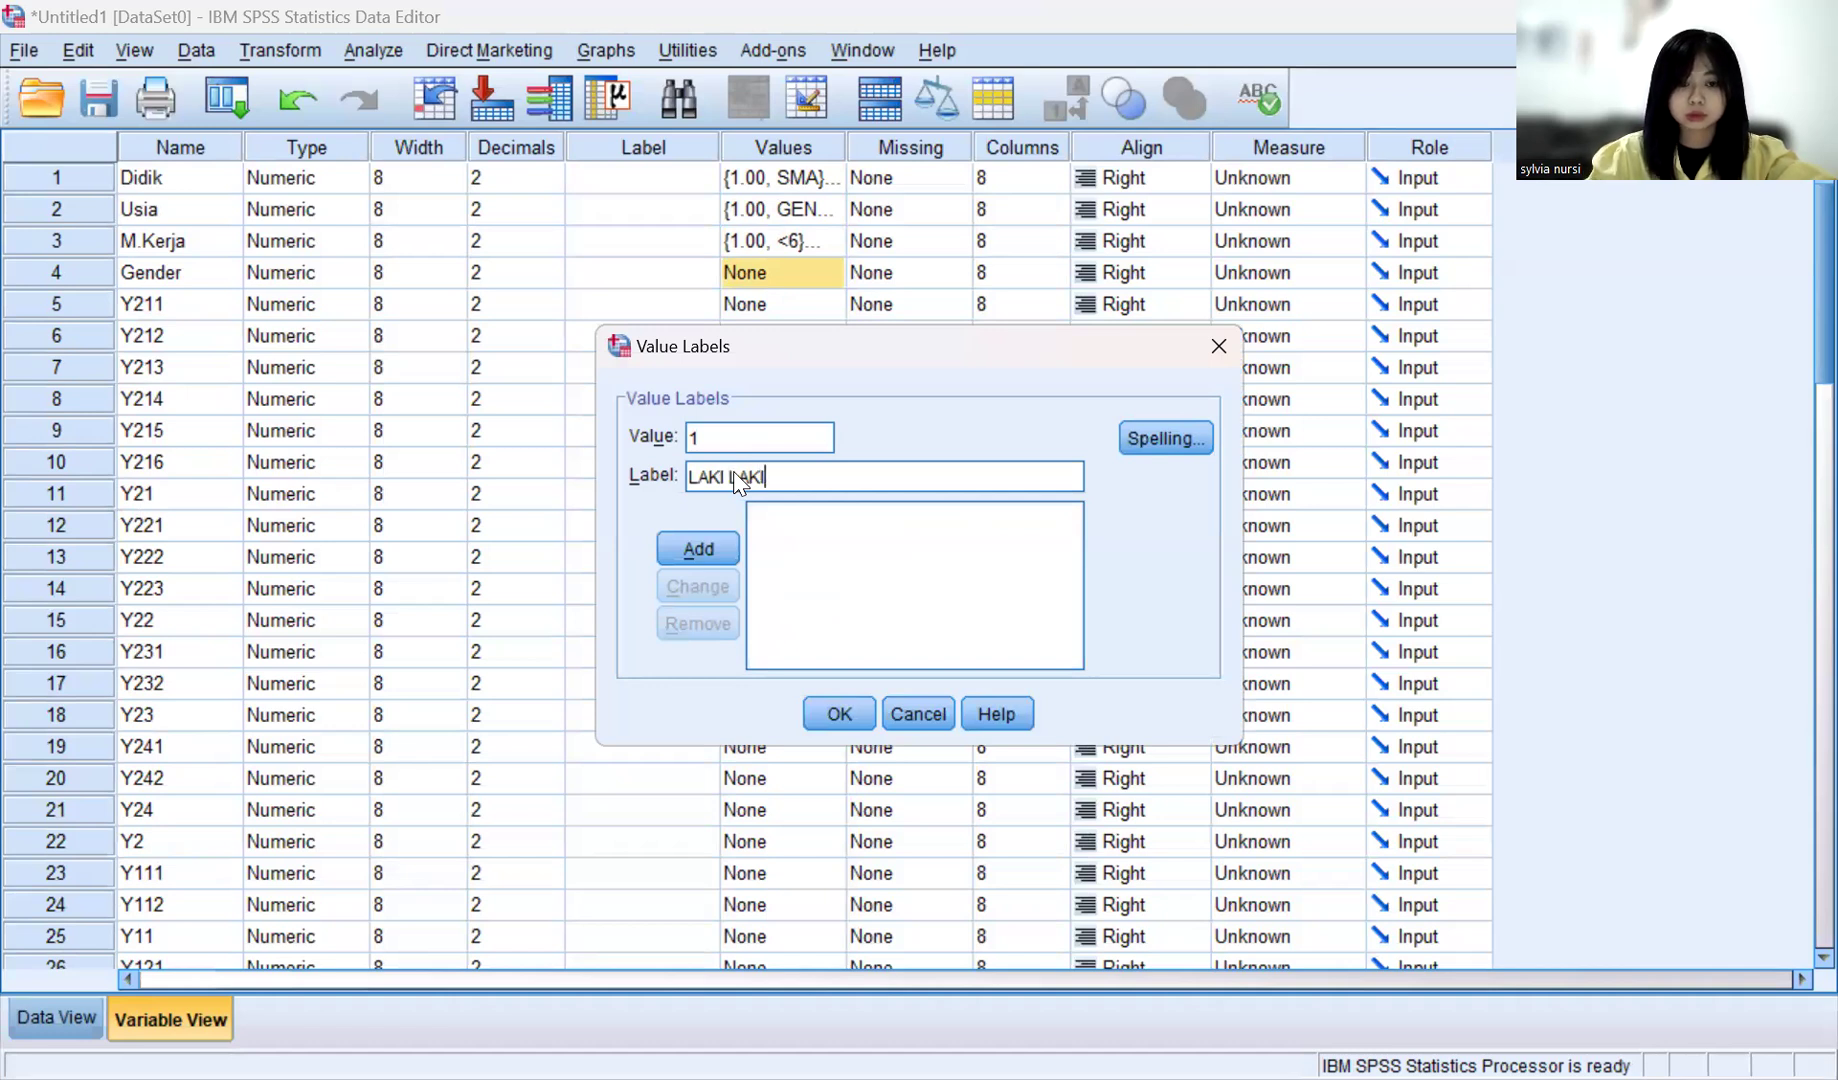
click(698, 548)
Step: Add the label 2 = PEREMPUAN to Gender and apply its value labels
text(2)
click(728, 474)
text(PER)
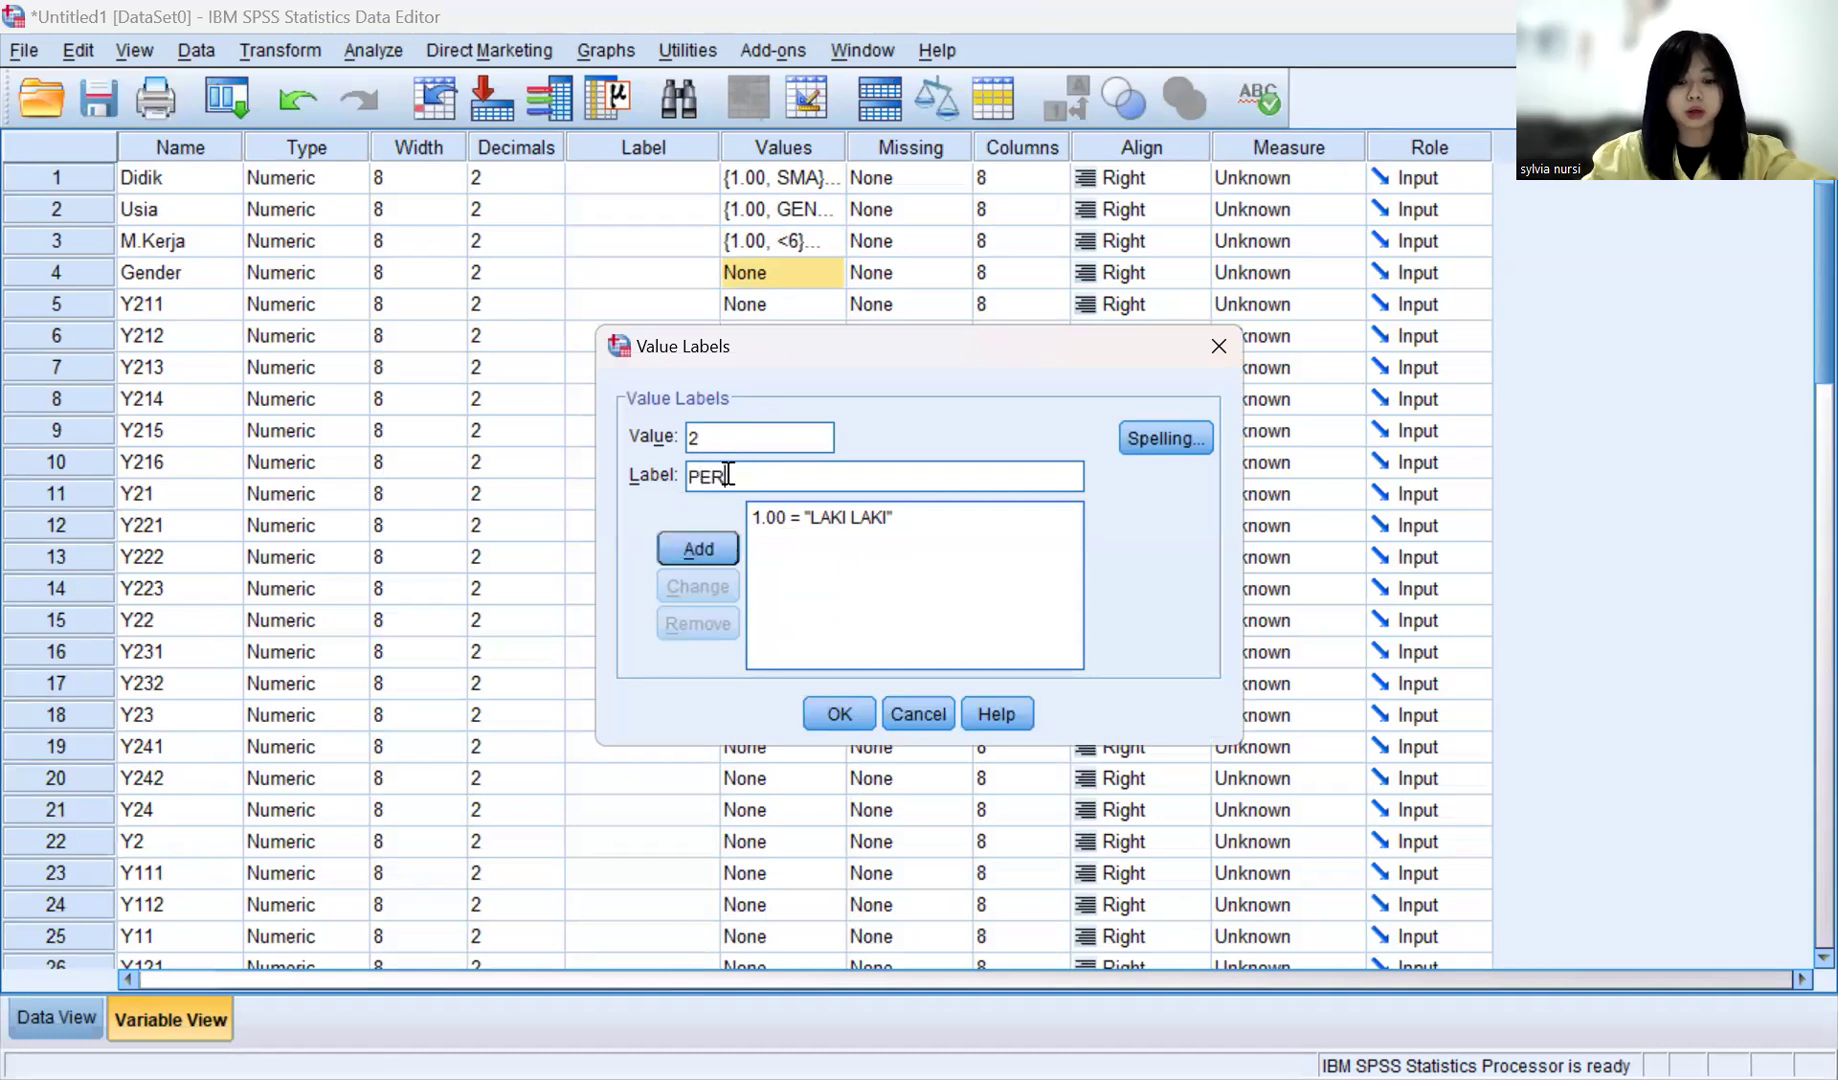
text(EMPUAN)
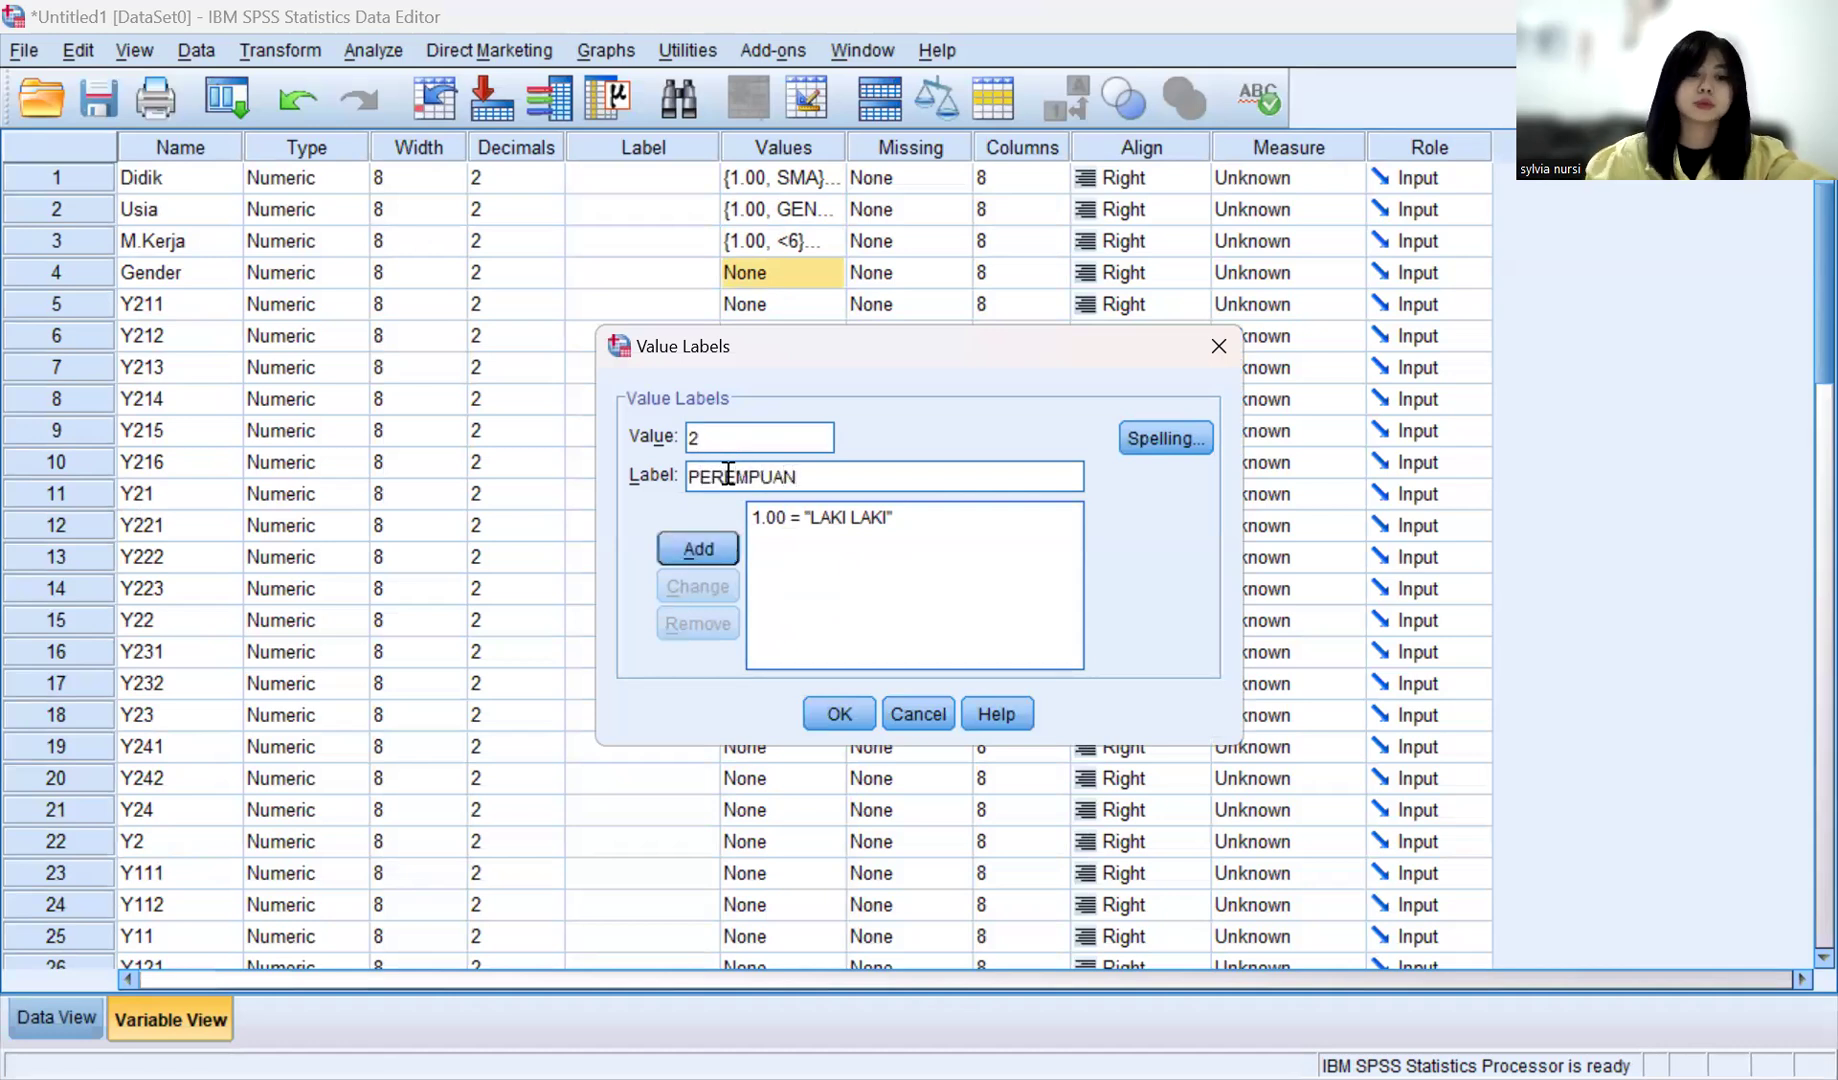
click(696, 544)
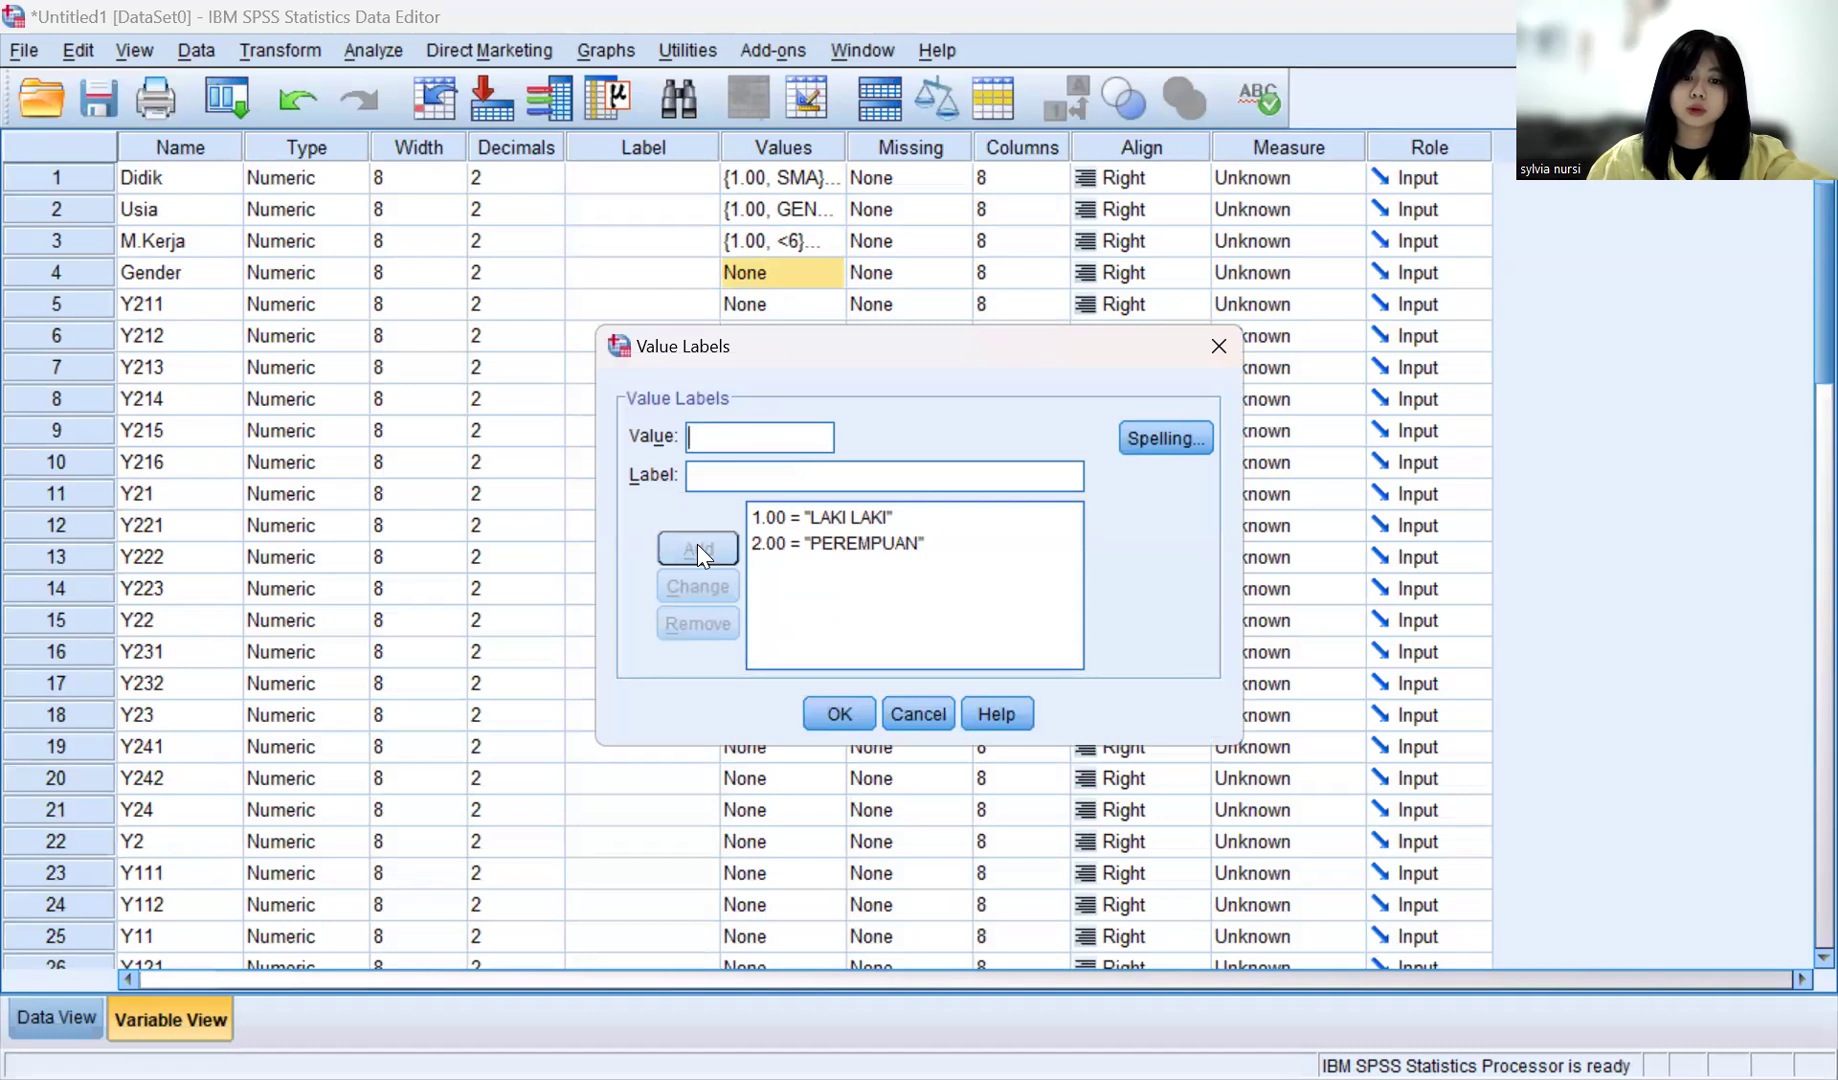
click(838, 713)
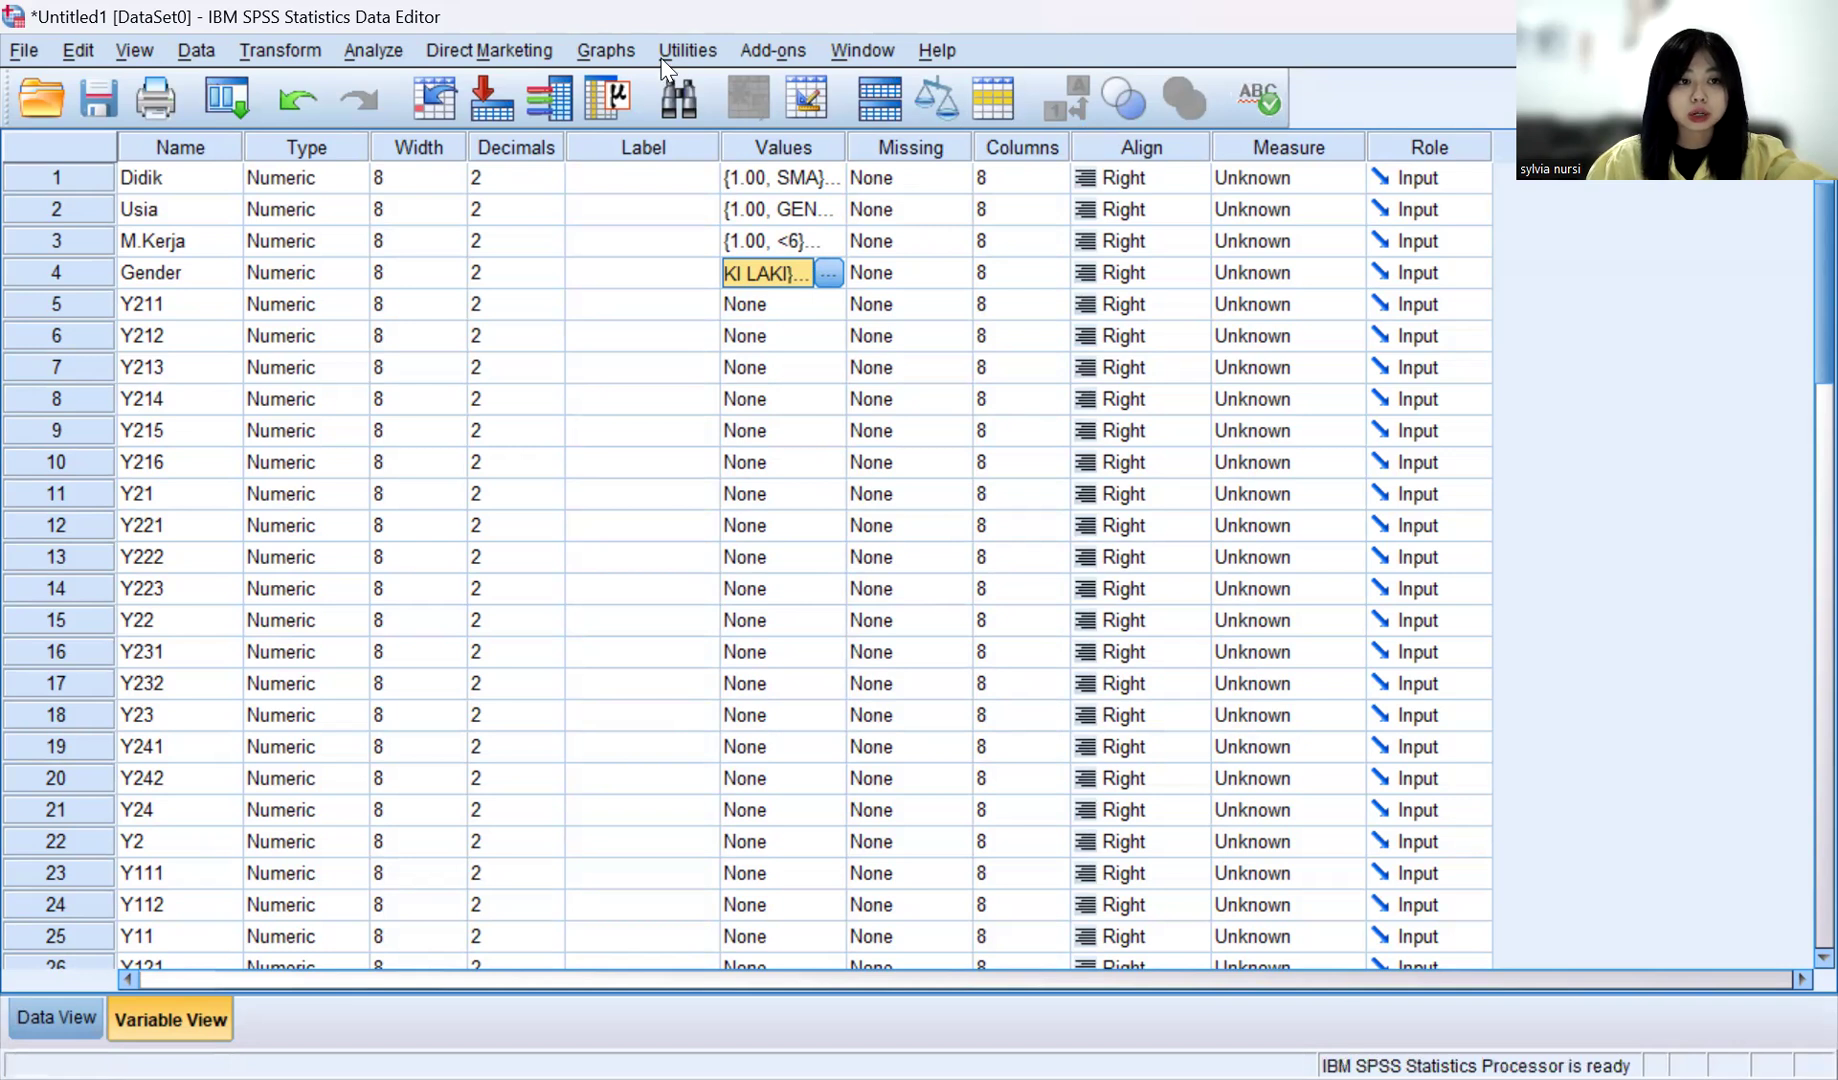
Step: Start a Reliability Analysis and add the variables from Y211 through Y2 as its items
click(374, 54)
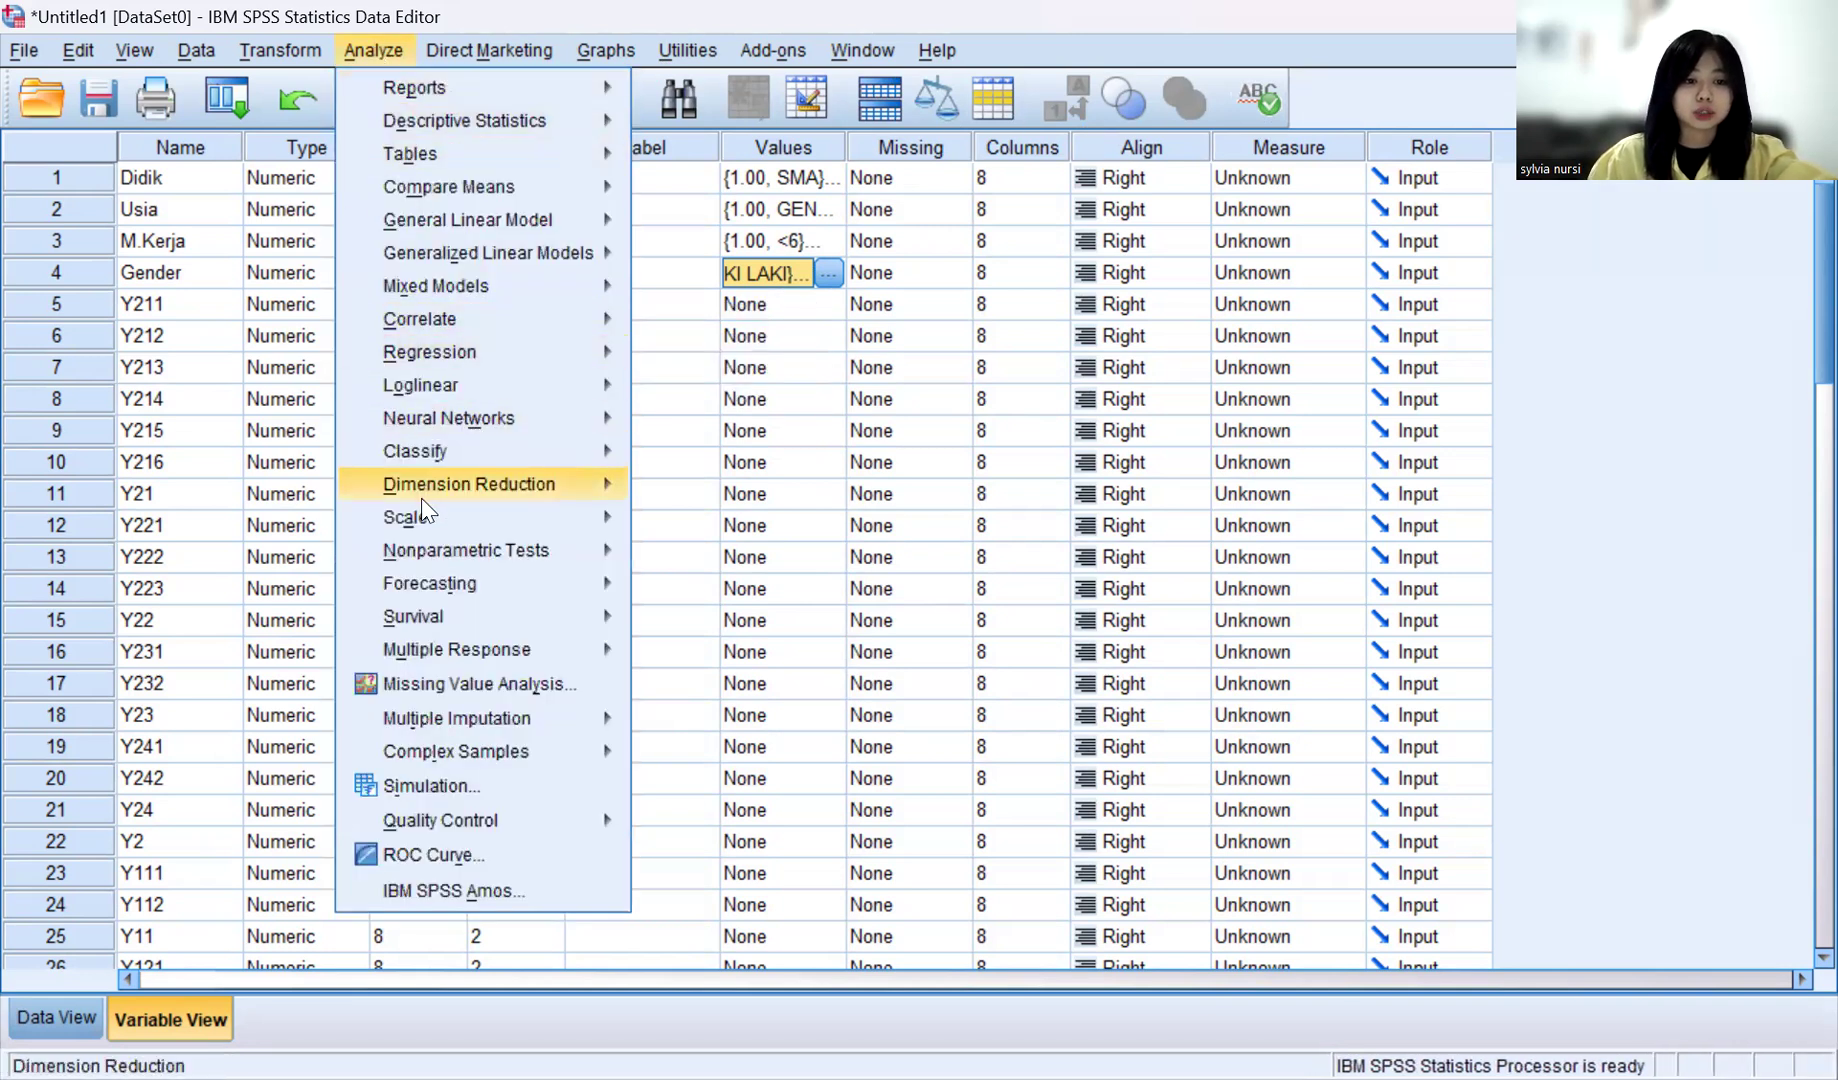
mouse_move(564, 517)
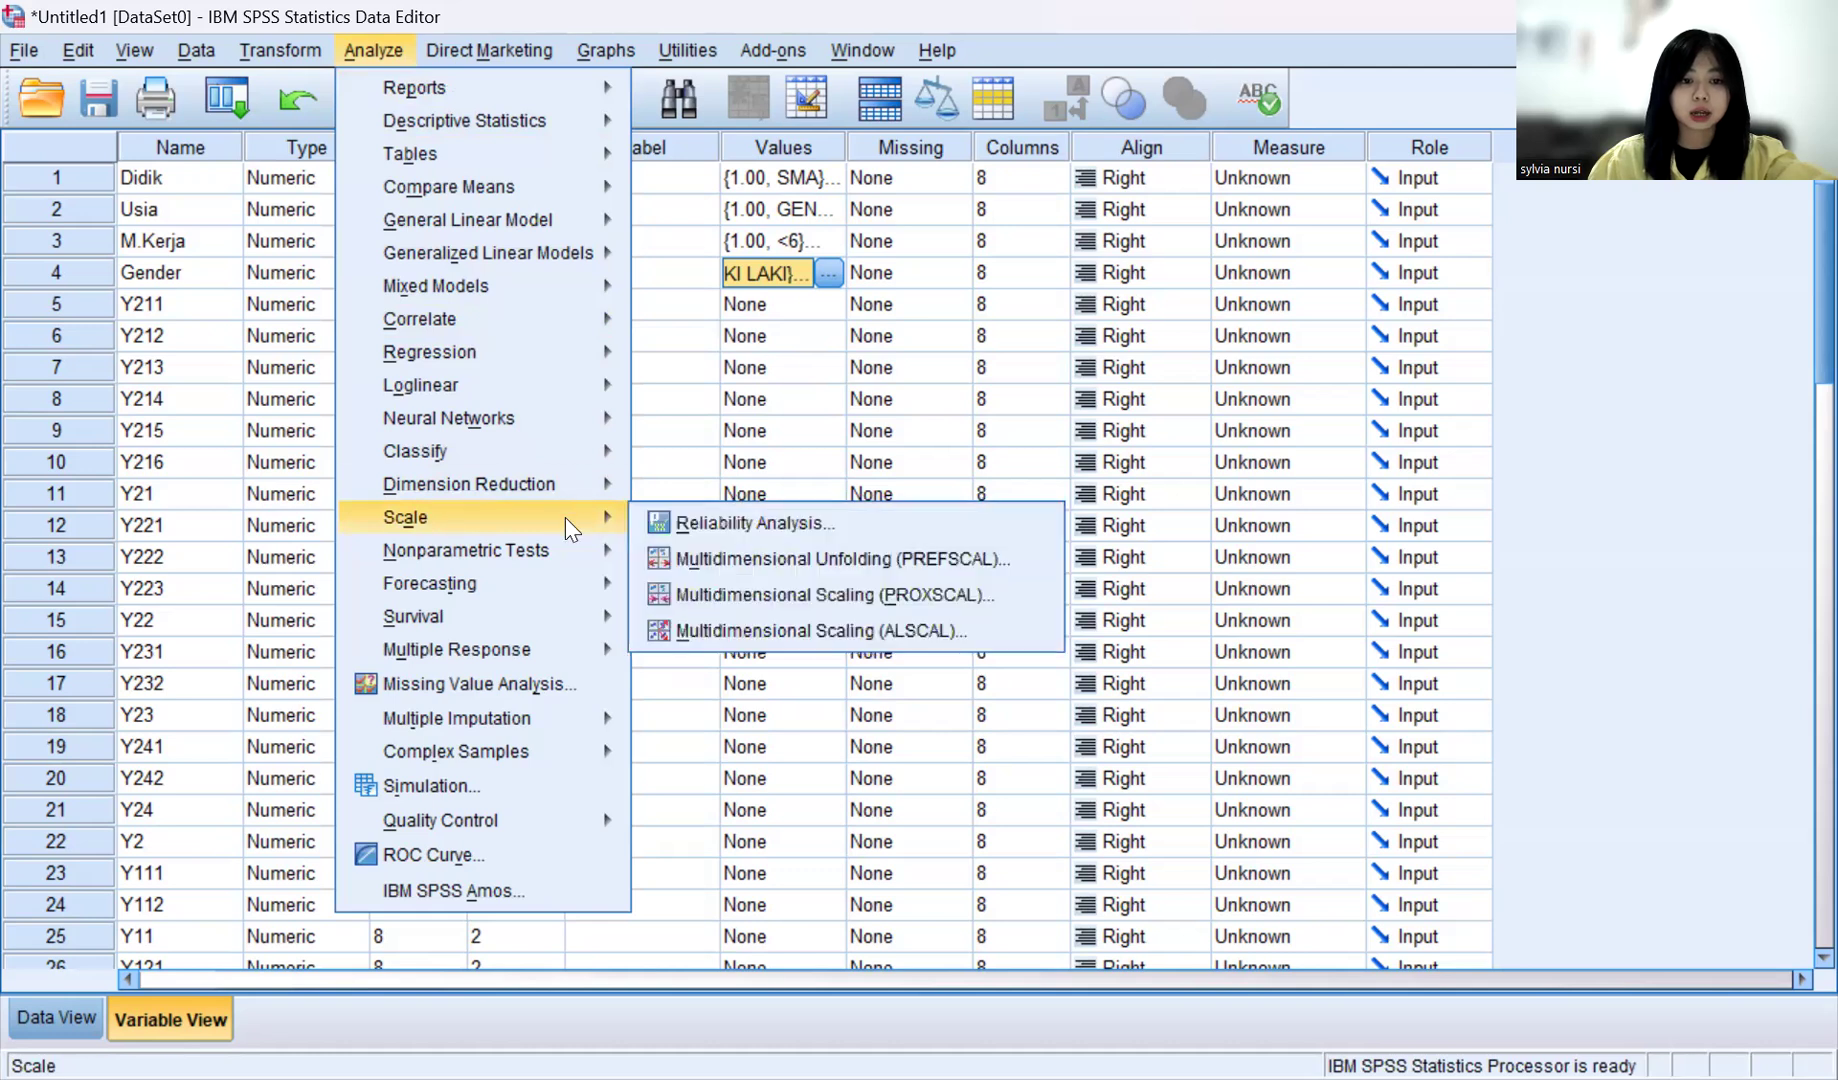
click(668, 524)
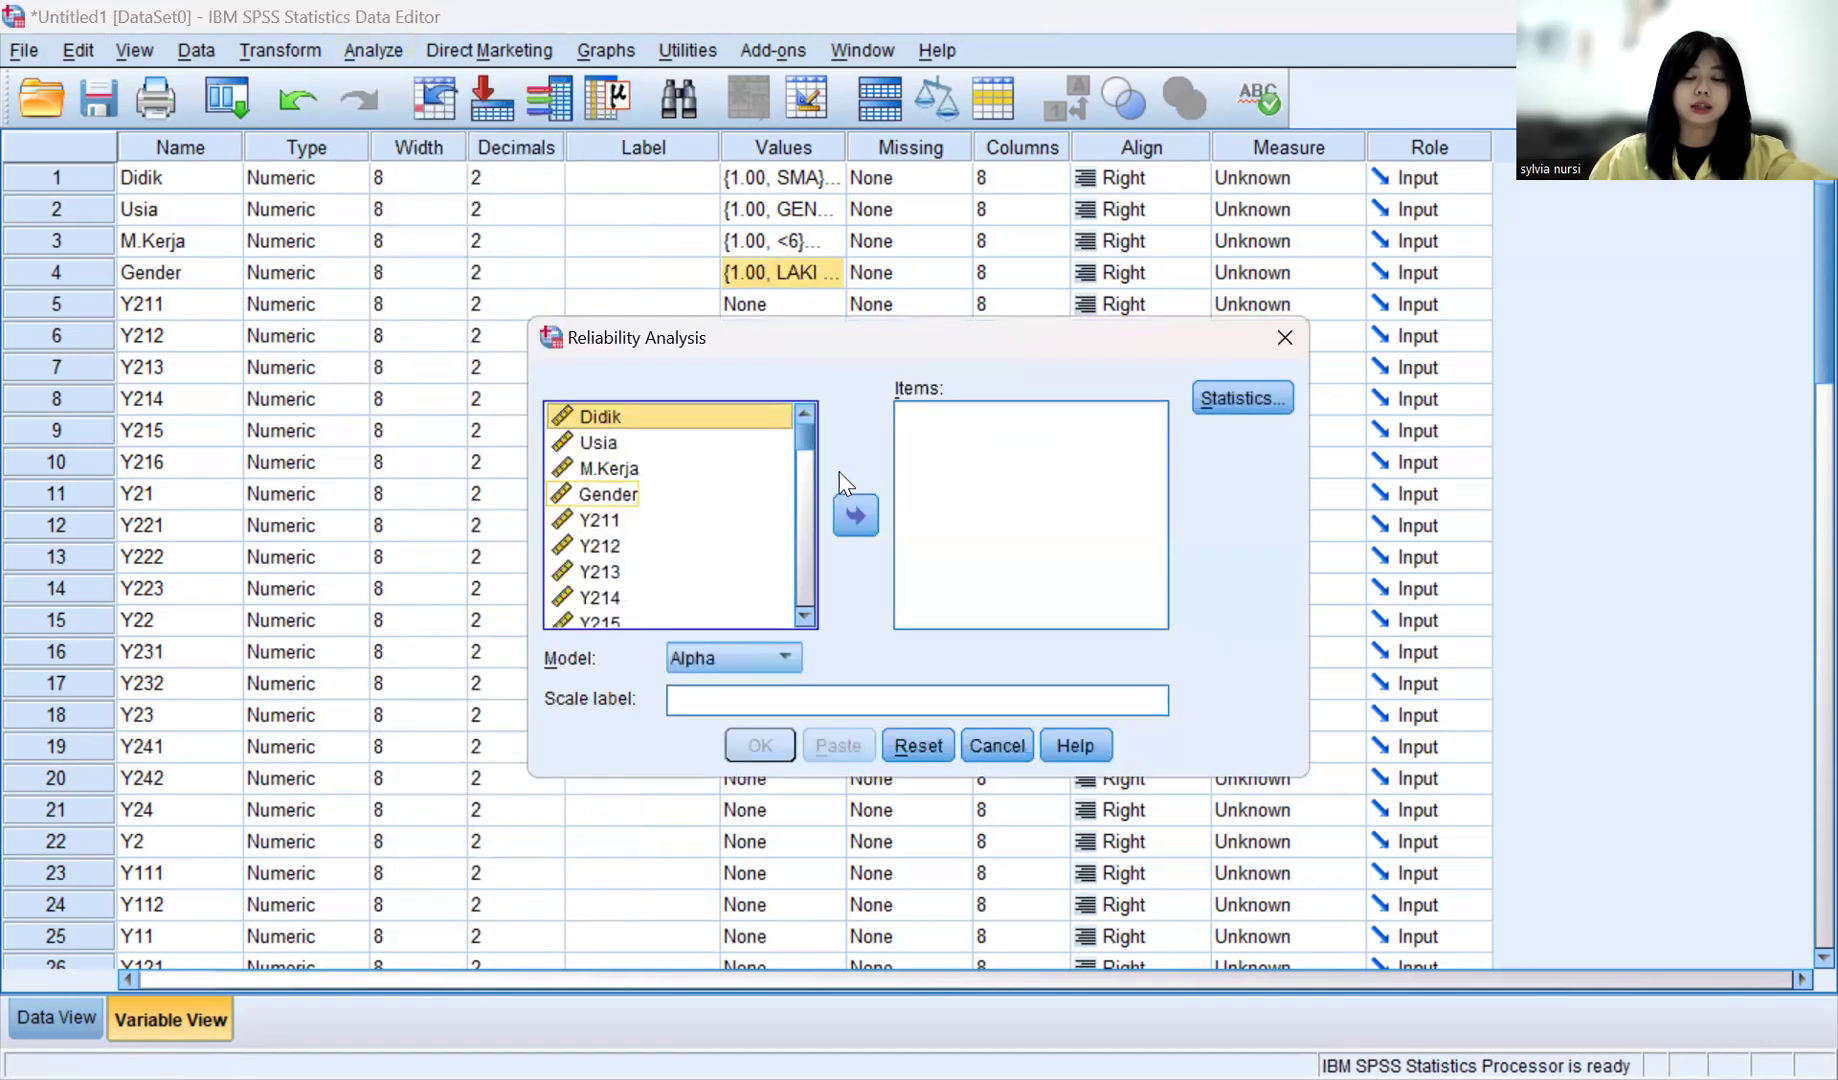
scroll(706, 455, down, 4)
scroll(706, 455, down, 3)
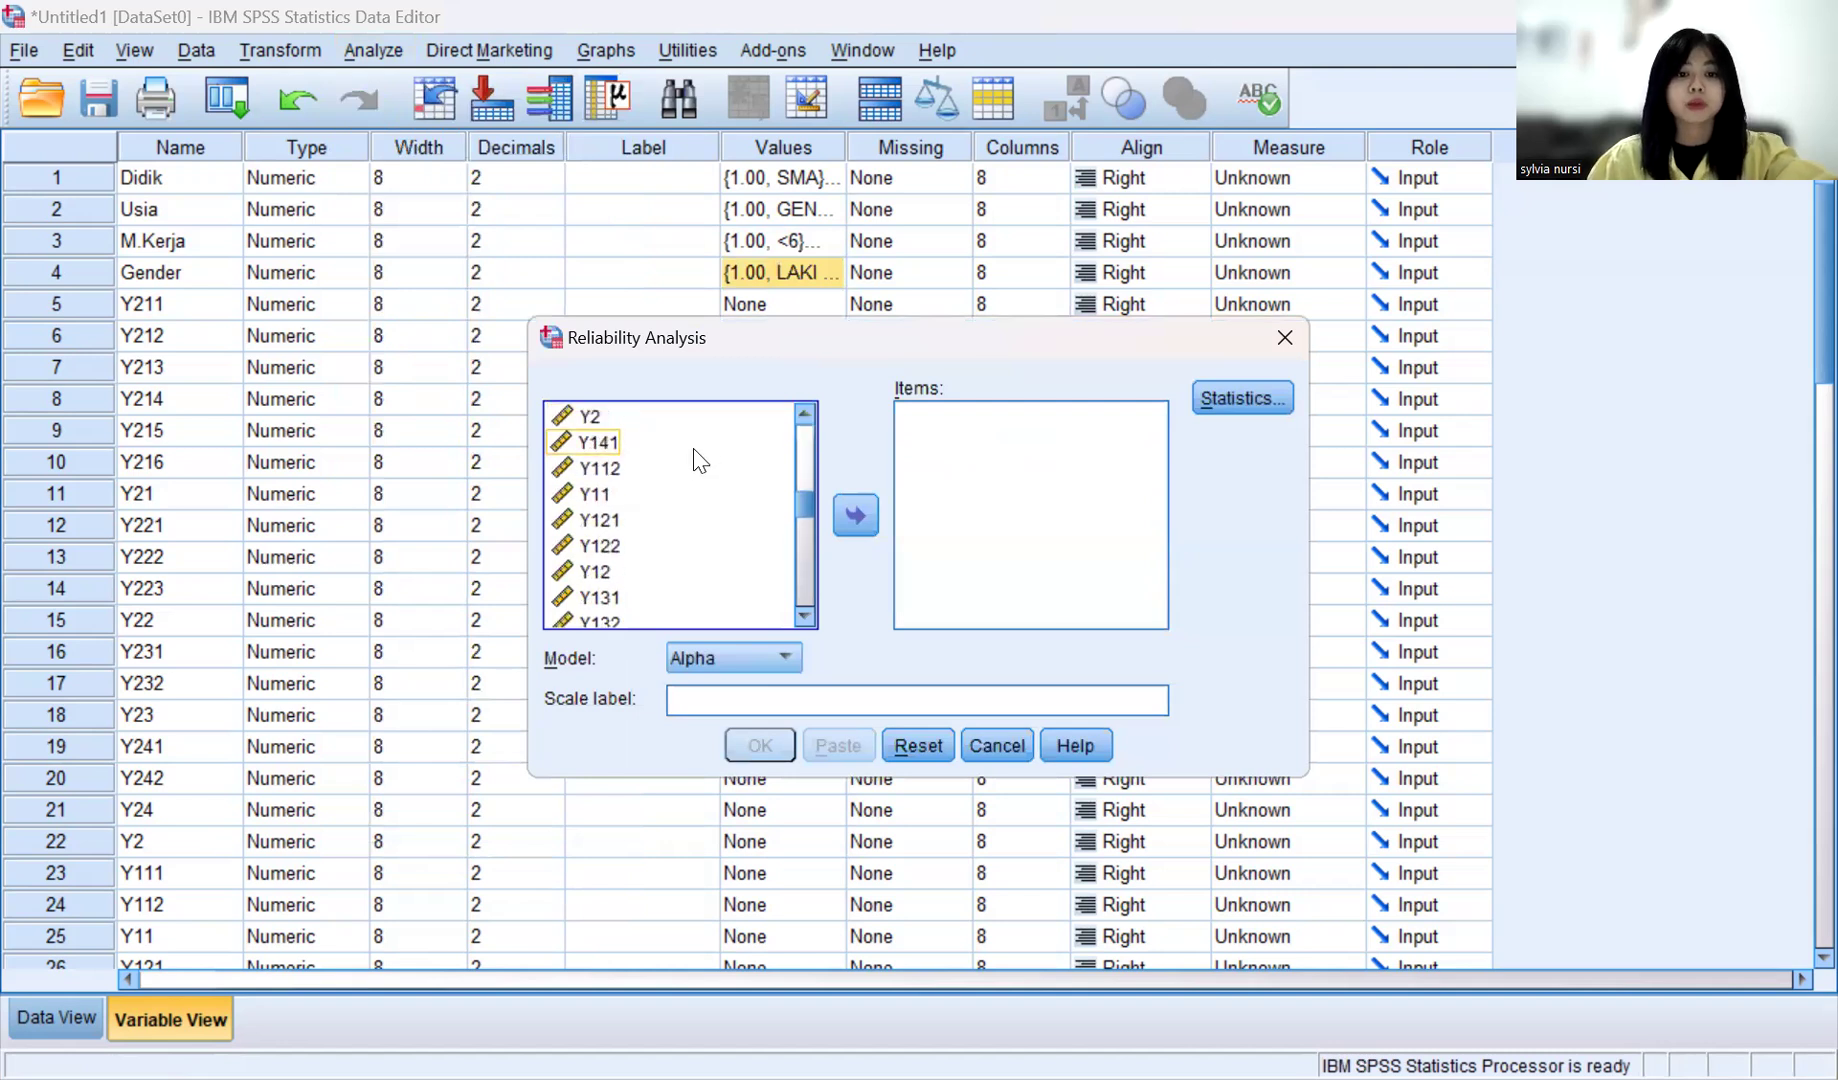
scroll(697, 460, up, 7)
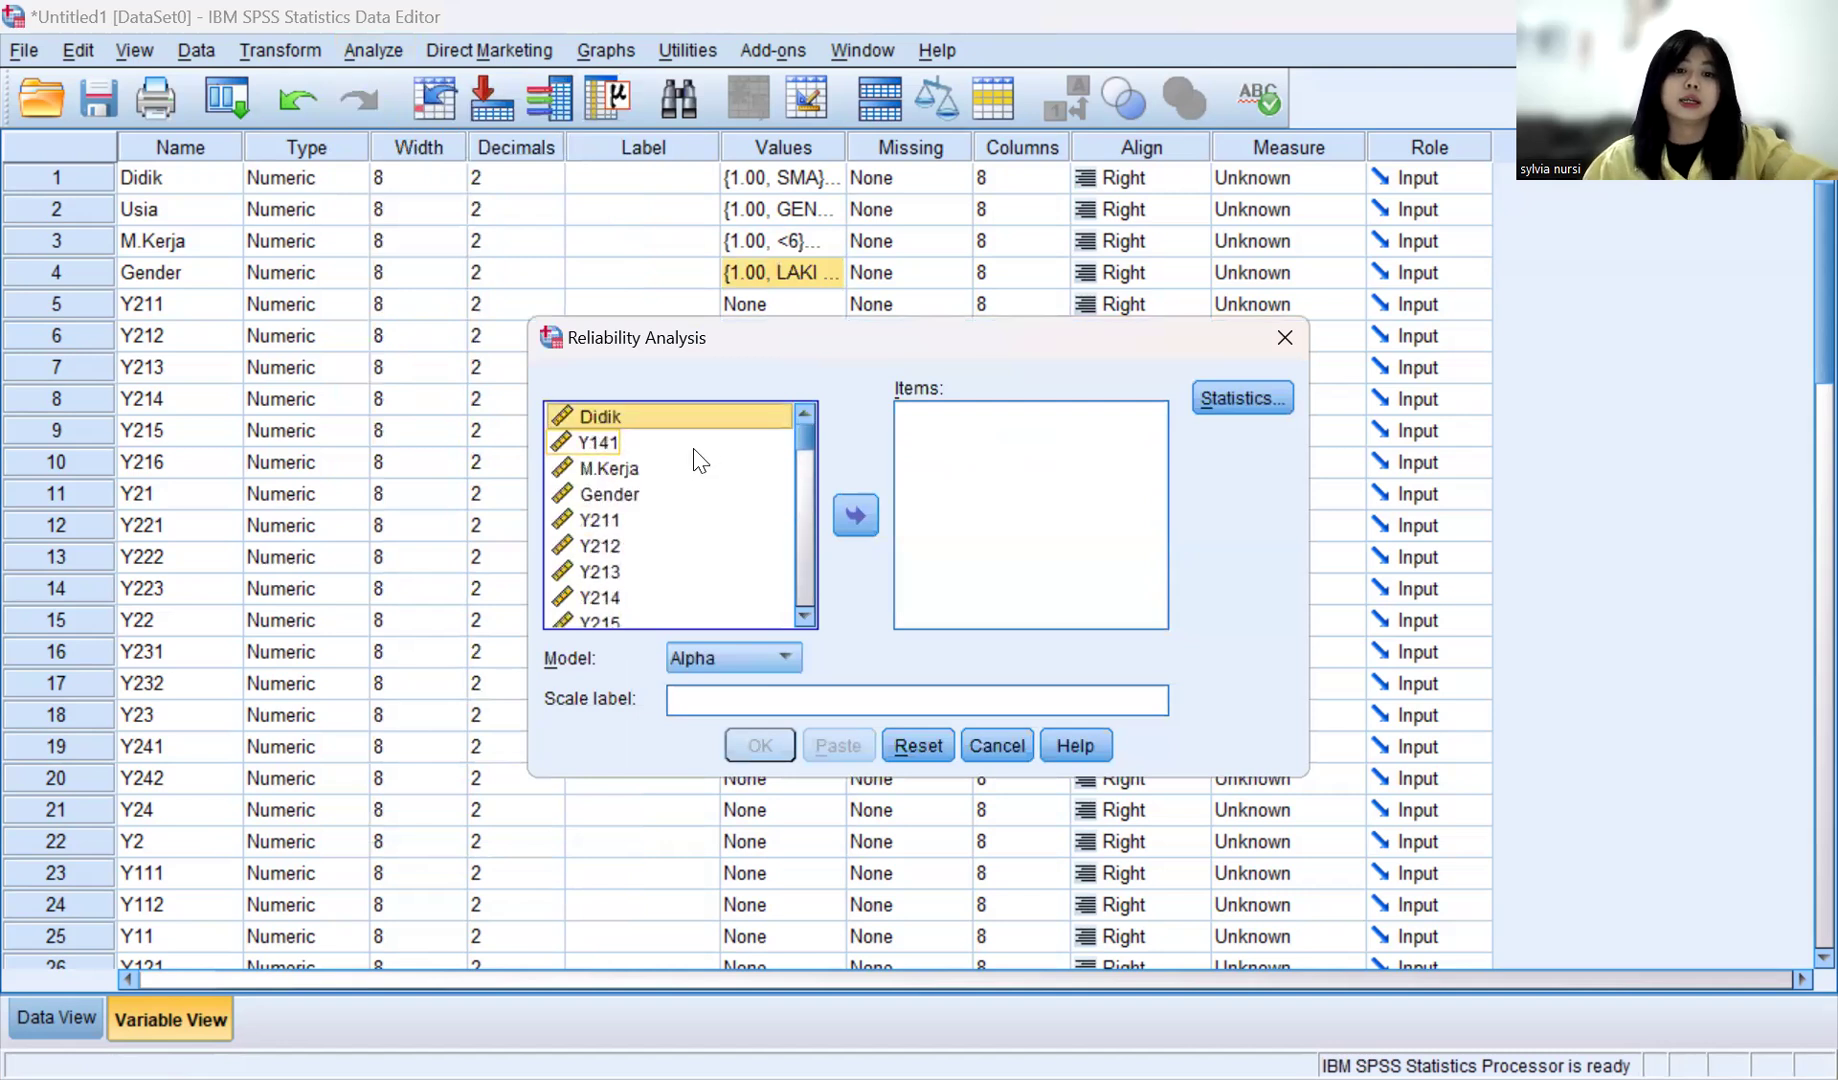
click(602, 528)
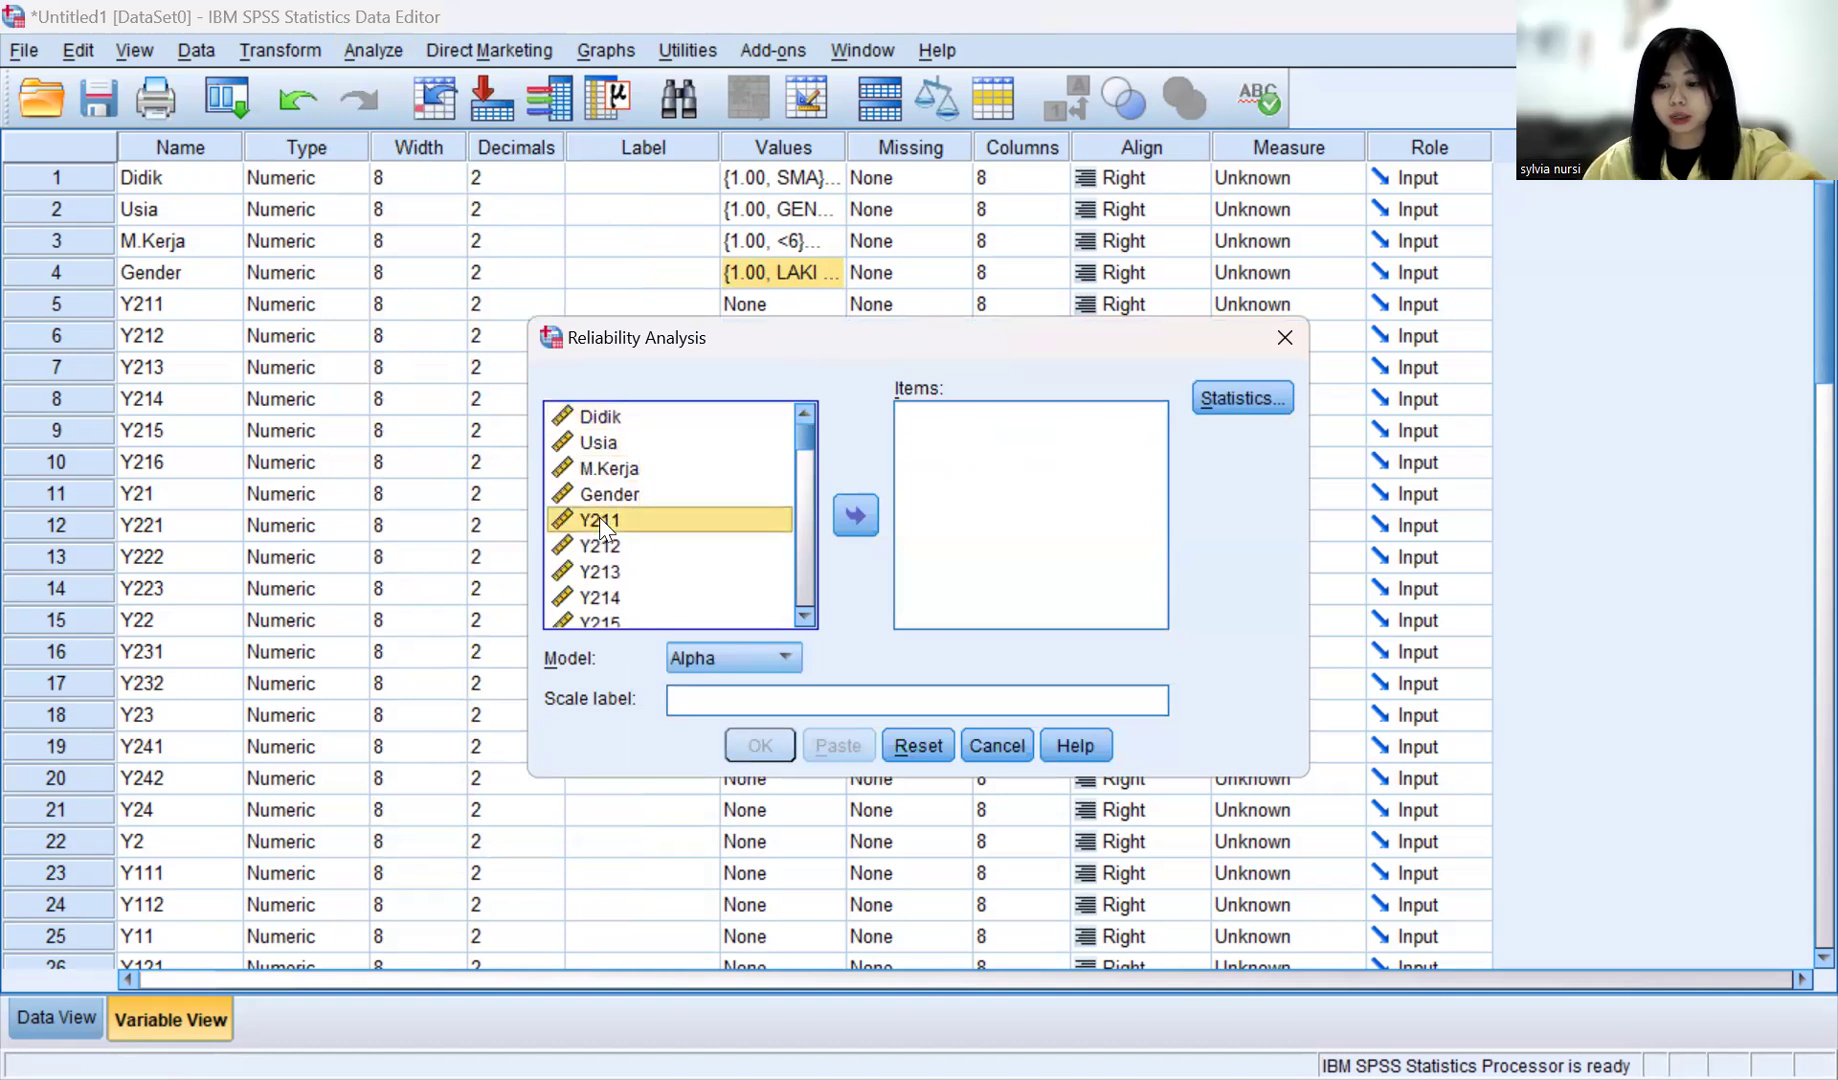
key(shift+Down)
key(shift+Down)
key(shift+Down)
key(shift+Down)
key(shift+Down)
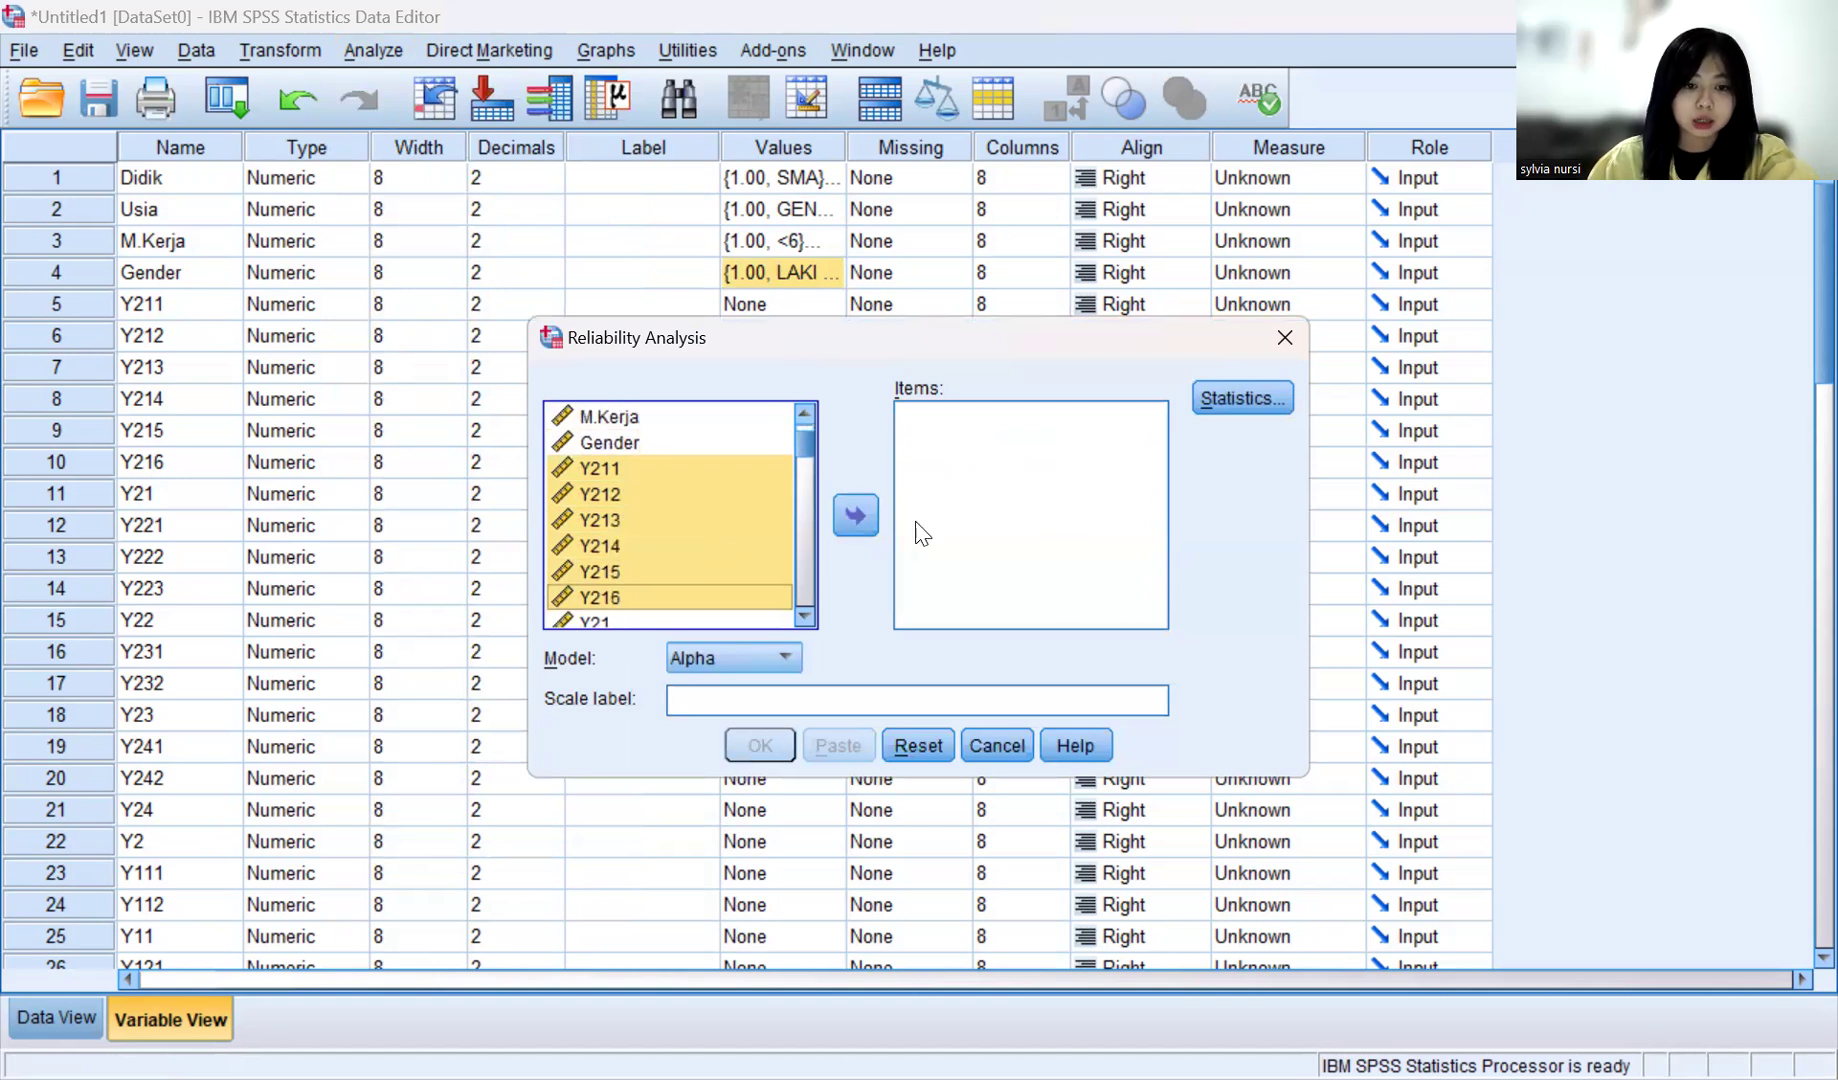
key(shift+Down)
key(shift+Down)
key(shift+Down)
key(shift+Down)
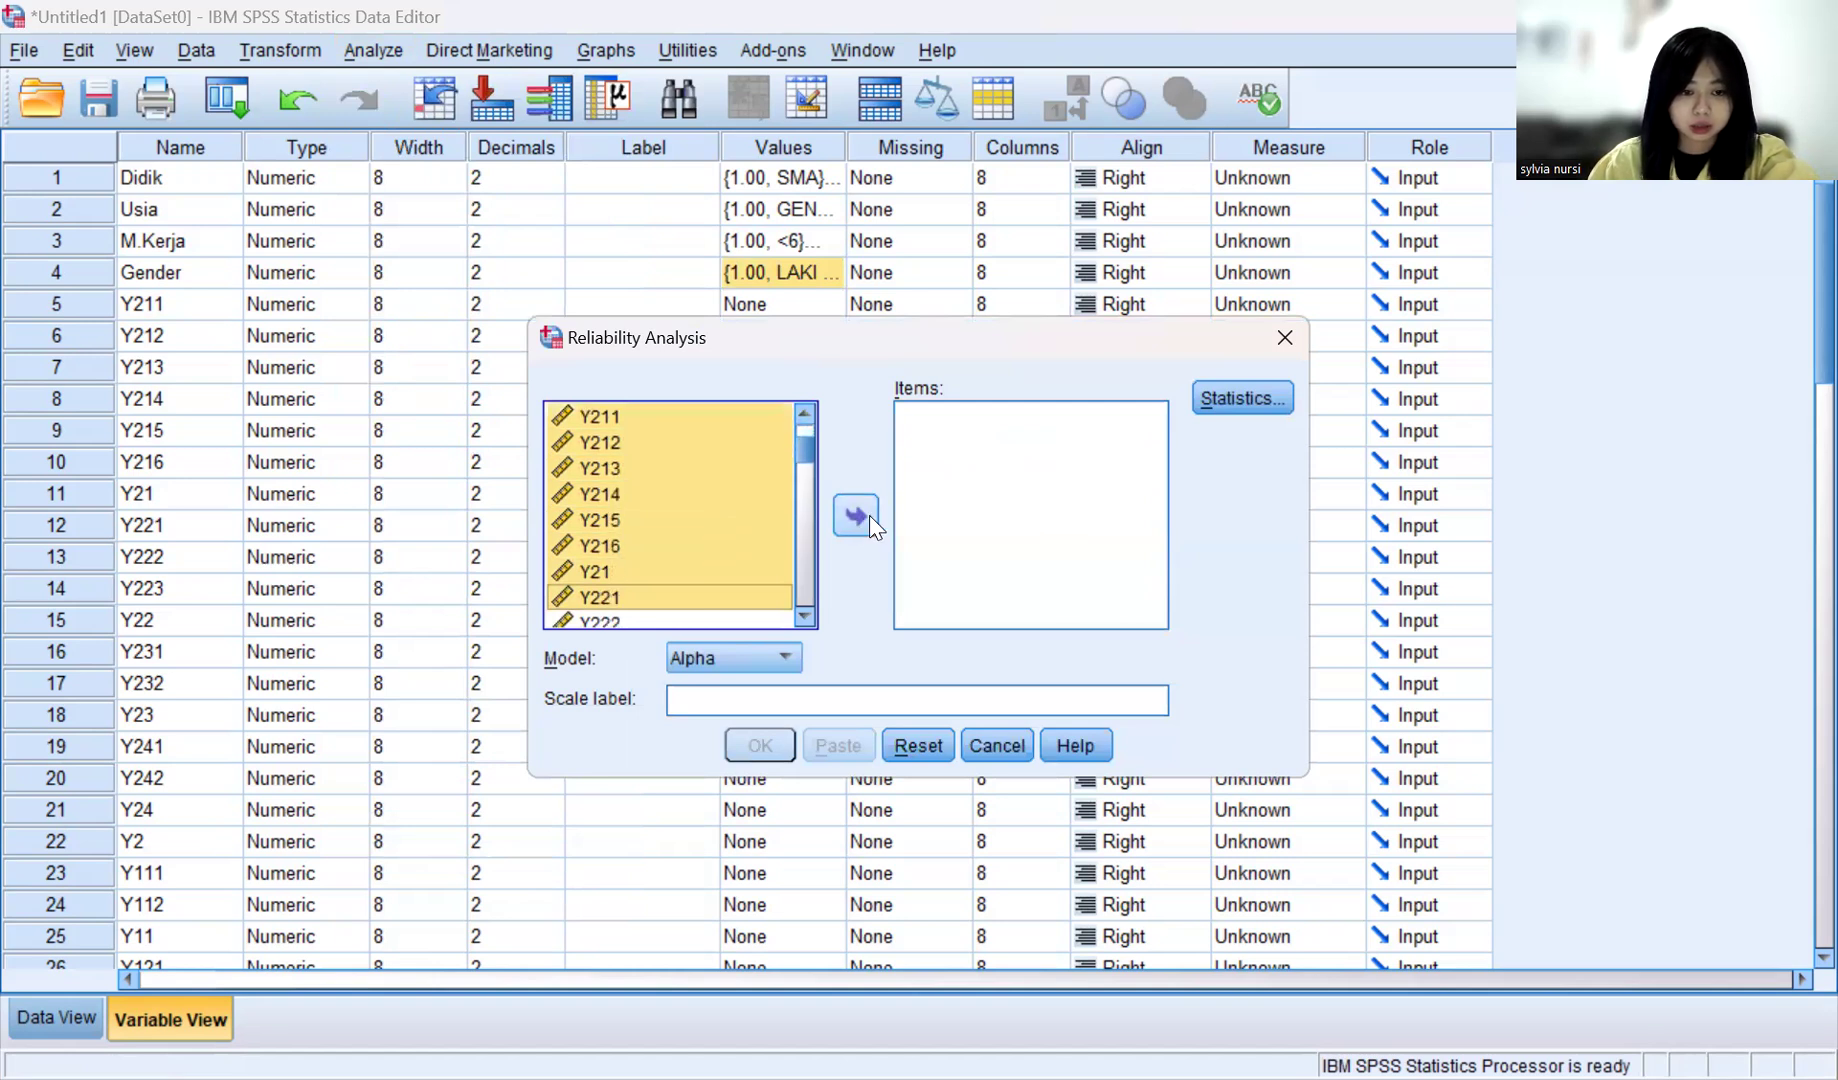
key(shift+Down)
key(shift+Down)
key(shift+Down)
key(shift+Down)
key(shift+Down)
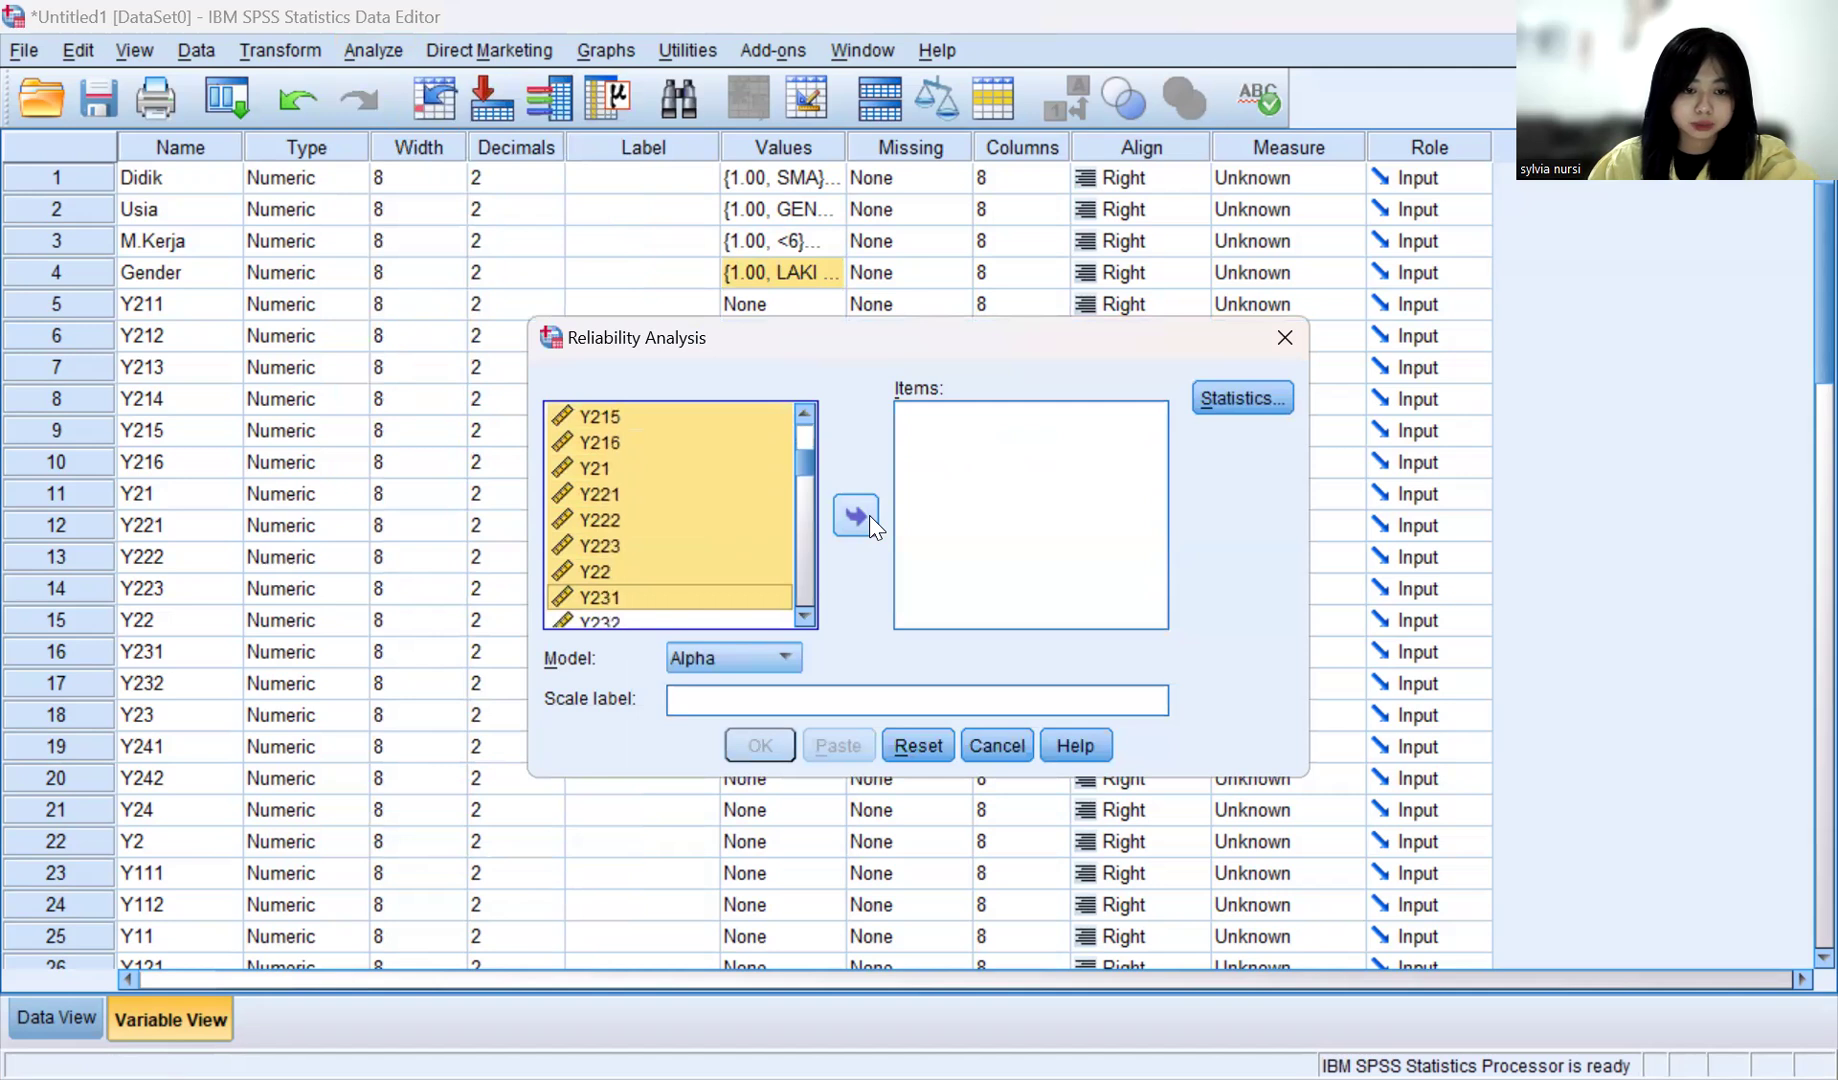
key(shift+Down)
key(shift+Down)
key(shift+Down)
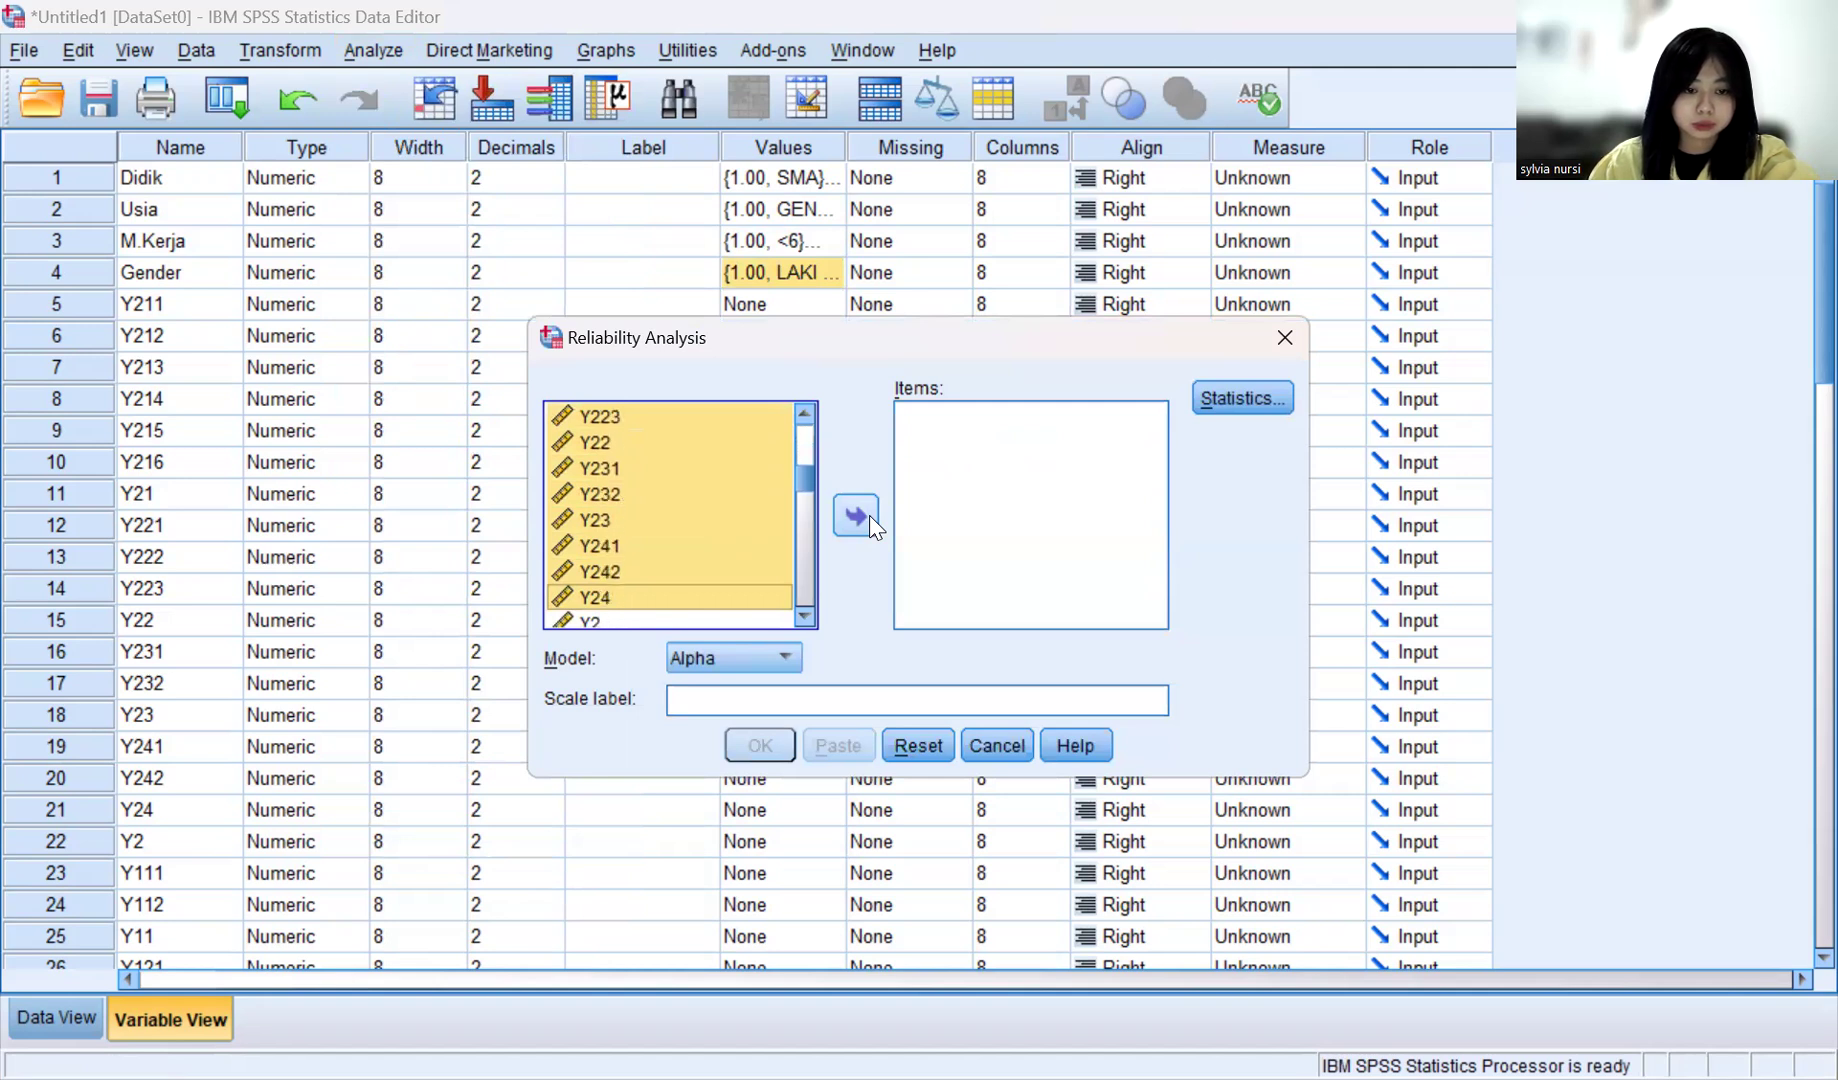
click(869, 516)
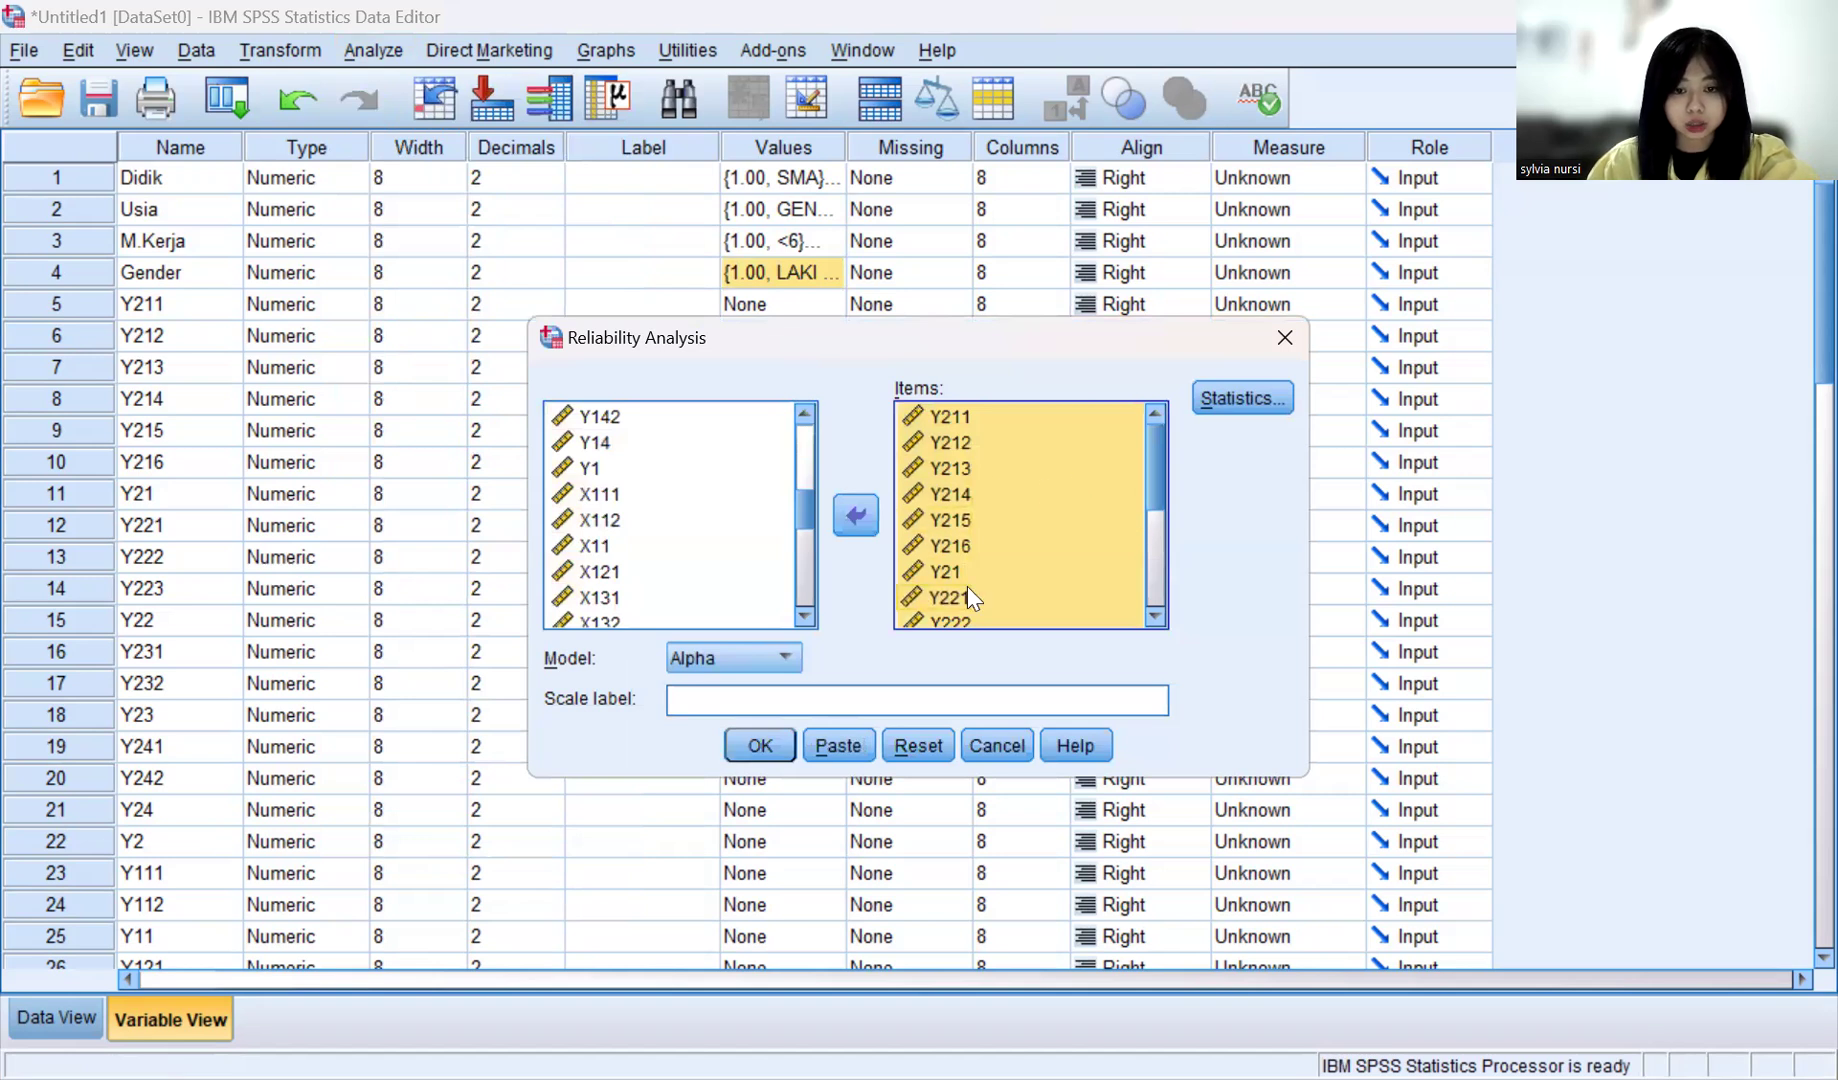
Step: Remove the variables Y21, Y22 and Y23 from the reliability analysis items
click(941, 569)
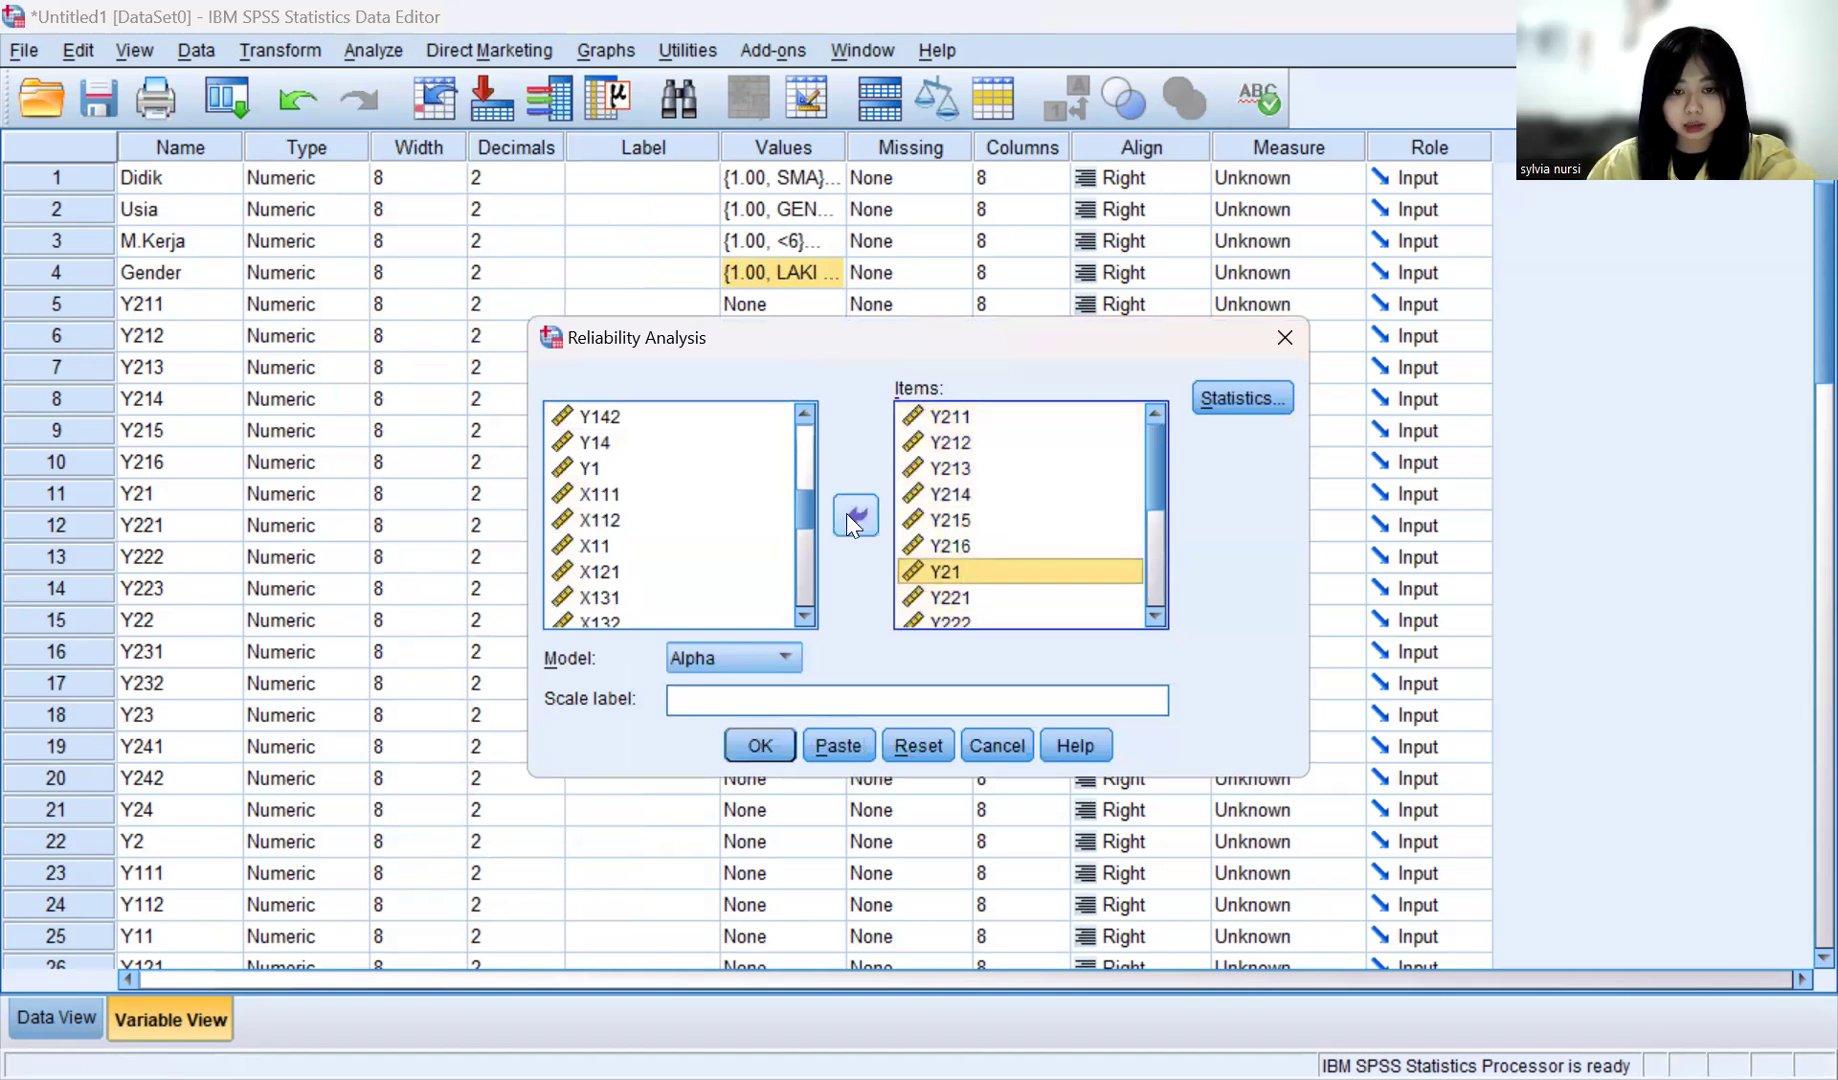
click(850, 513)
scroll(958, 548, down, 1)
click(945, 571)
click(851, 513)
scroll(900, 530, down, 1)
click(955, 546)
click(856, 515)
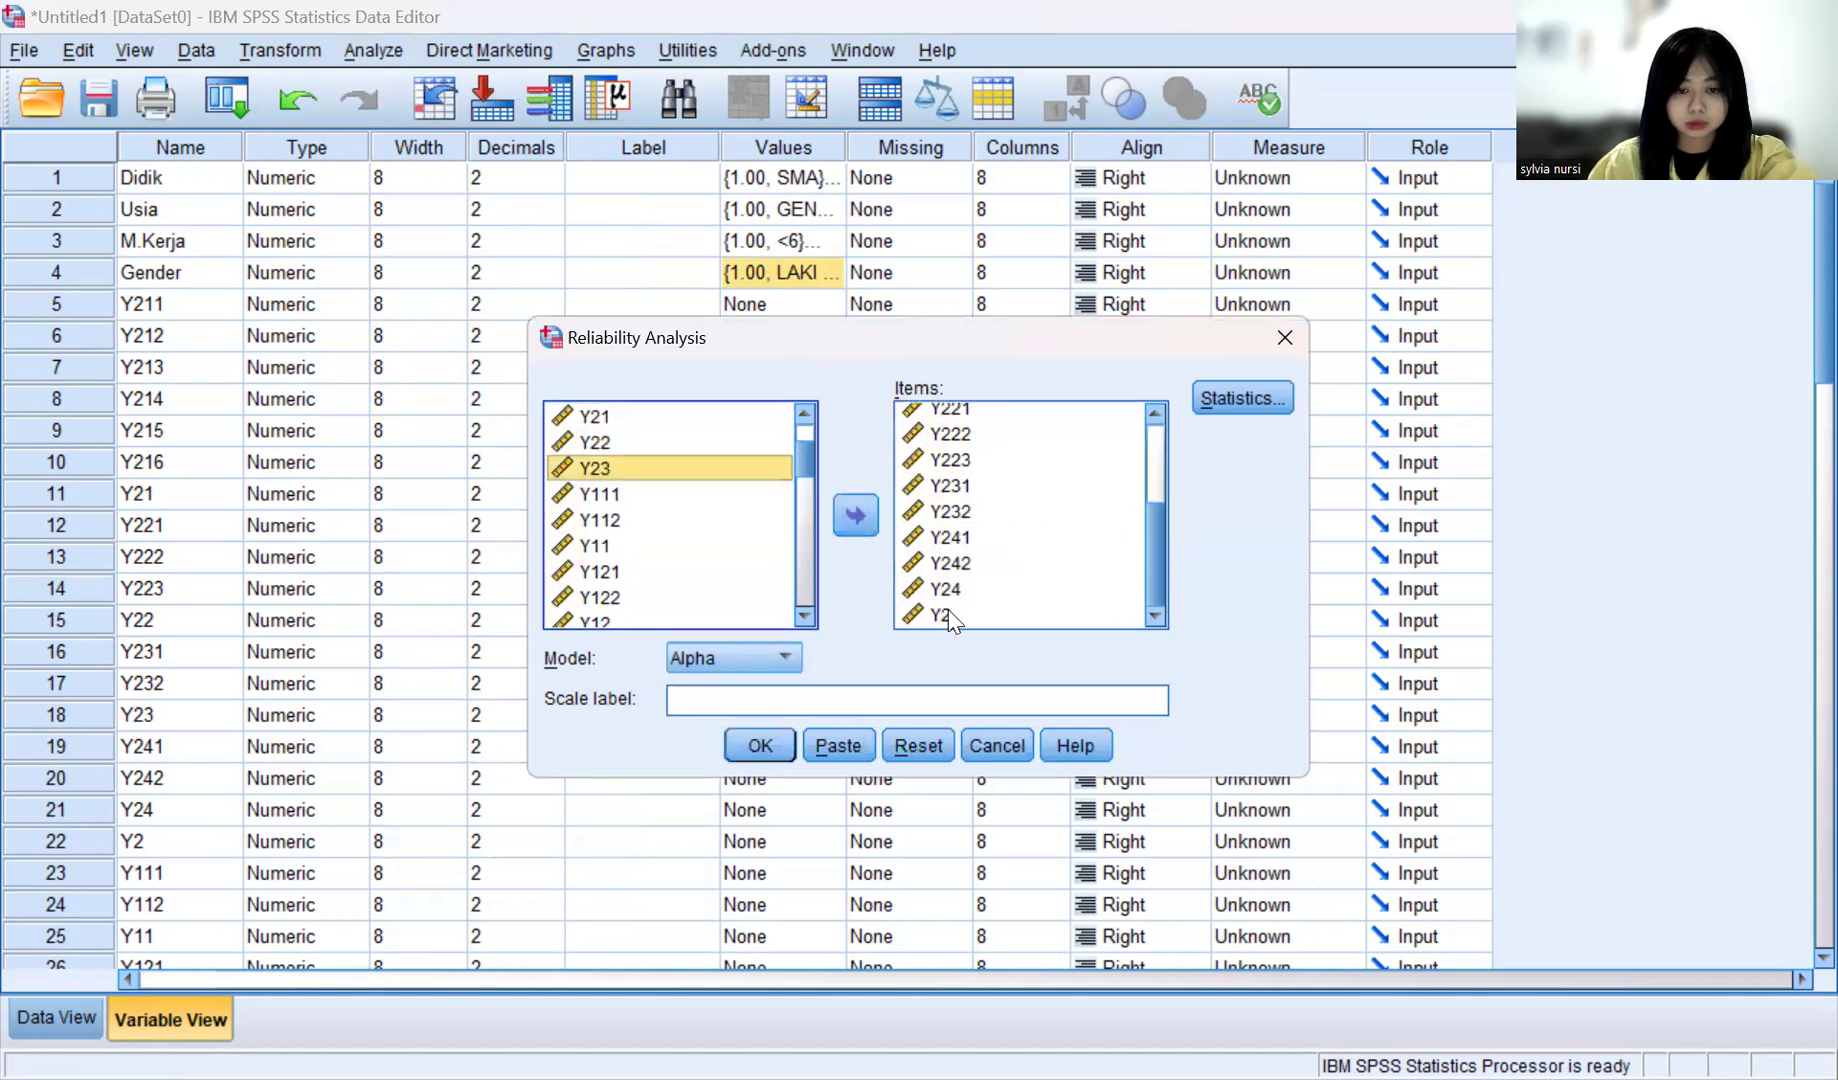
Step: Remove the variables Y2 and Y24 from the reliability analysis items
scroll(942, 609, down, 1)
click(942, 609)
click(852, 507)
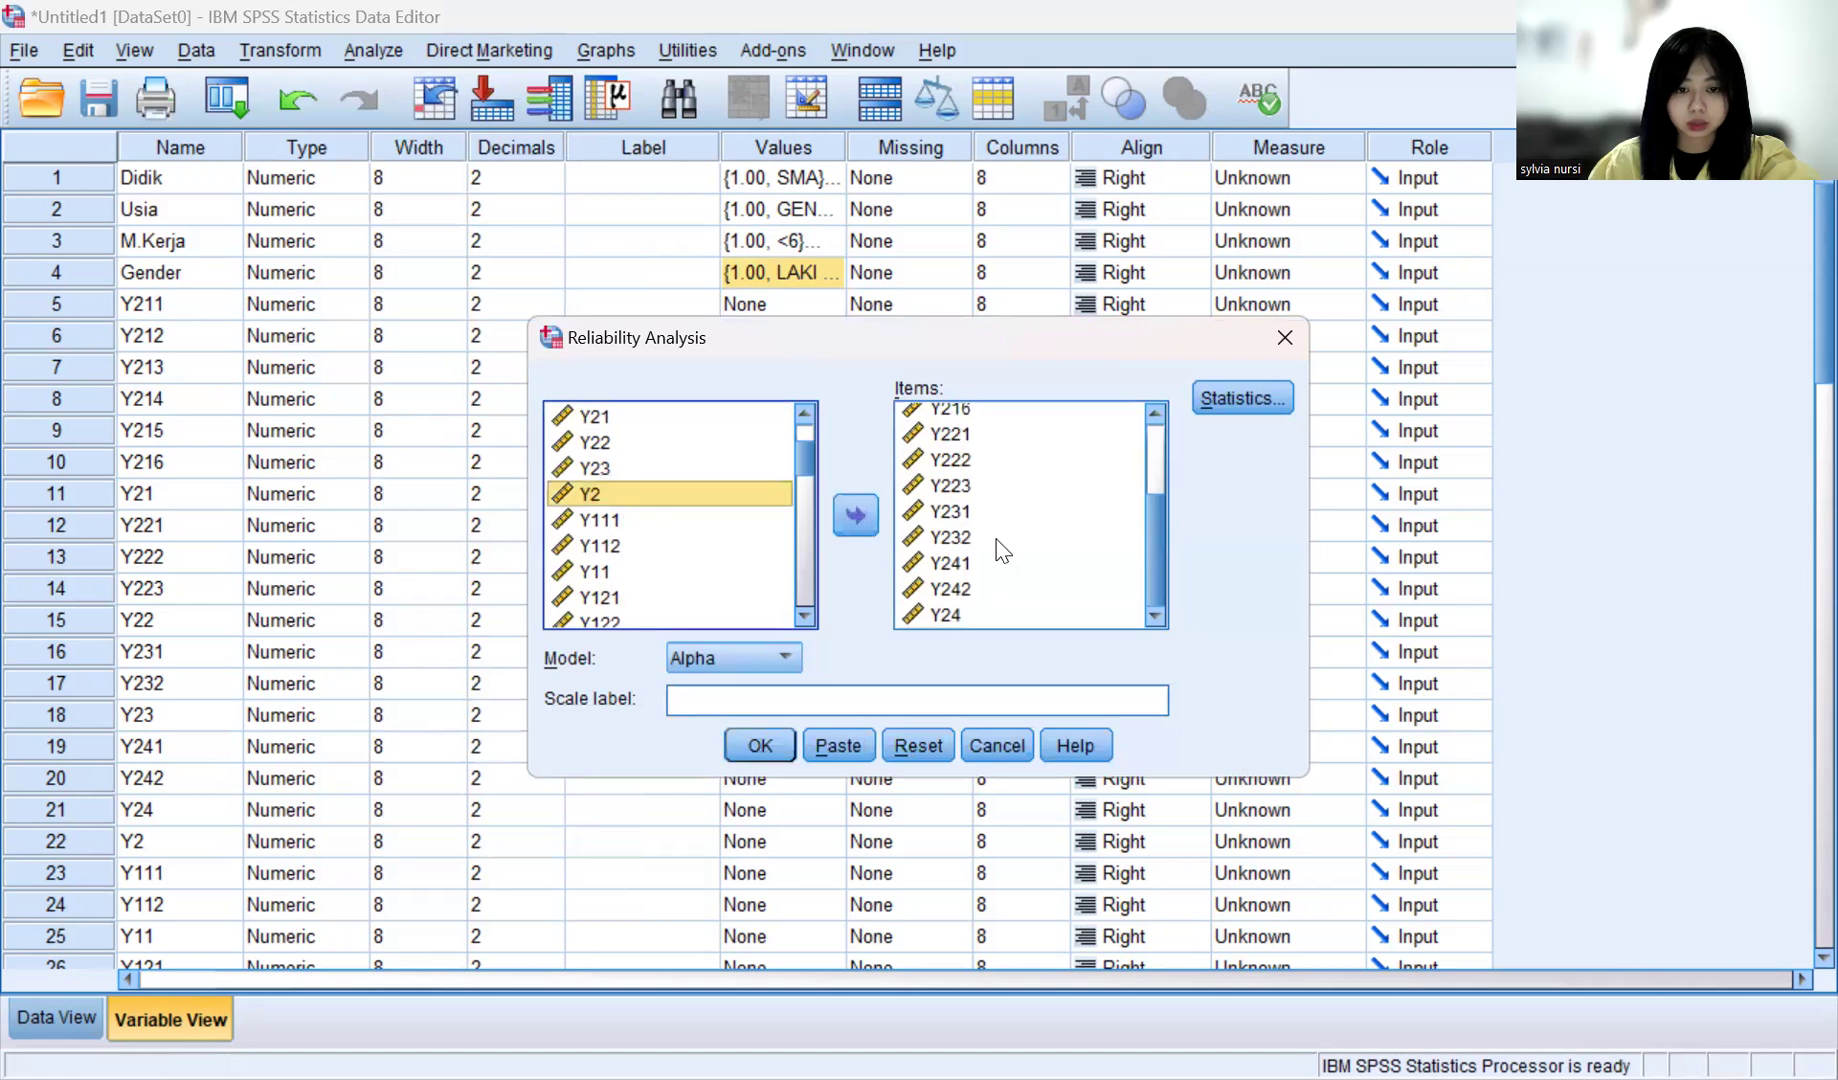
scroll(993, 541, up, 2)
scroll(973, 500, down, 2)
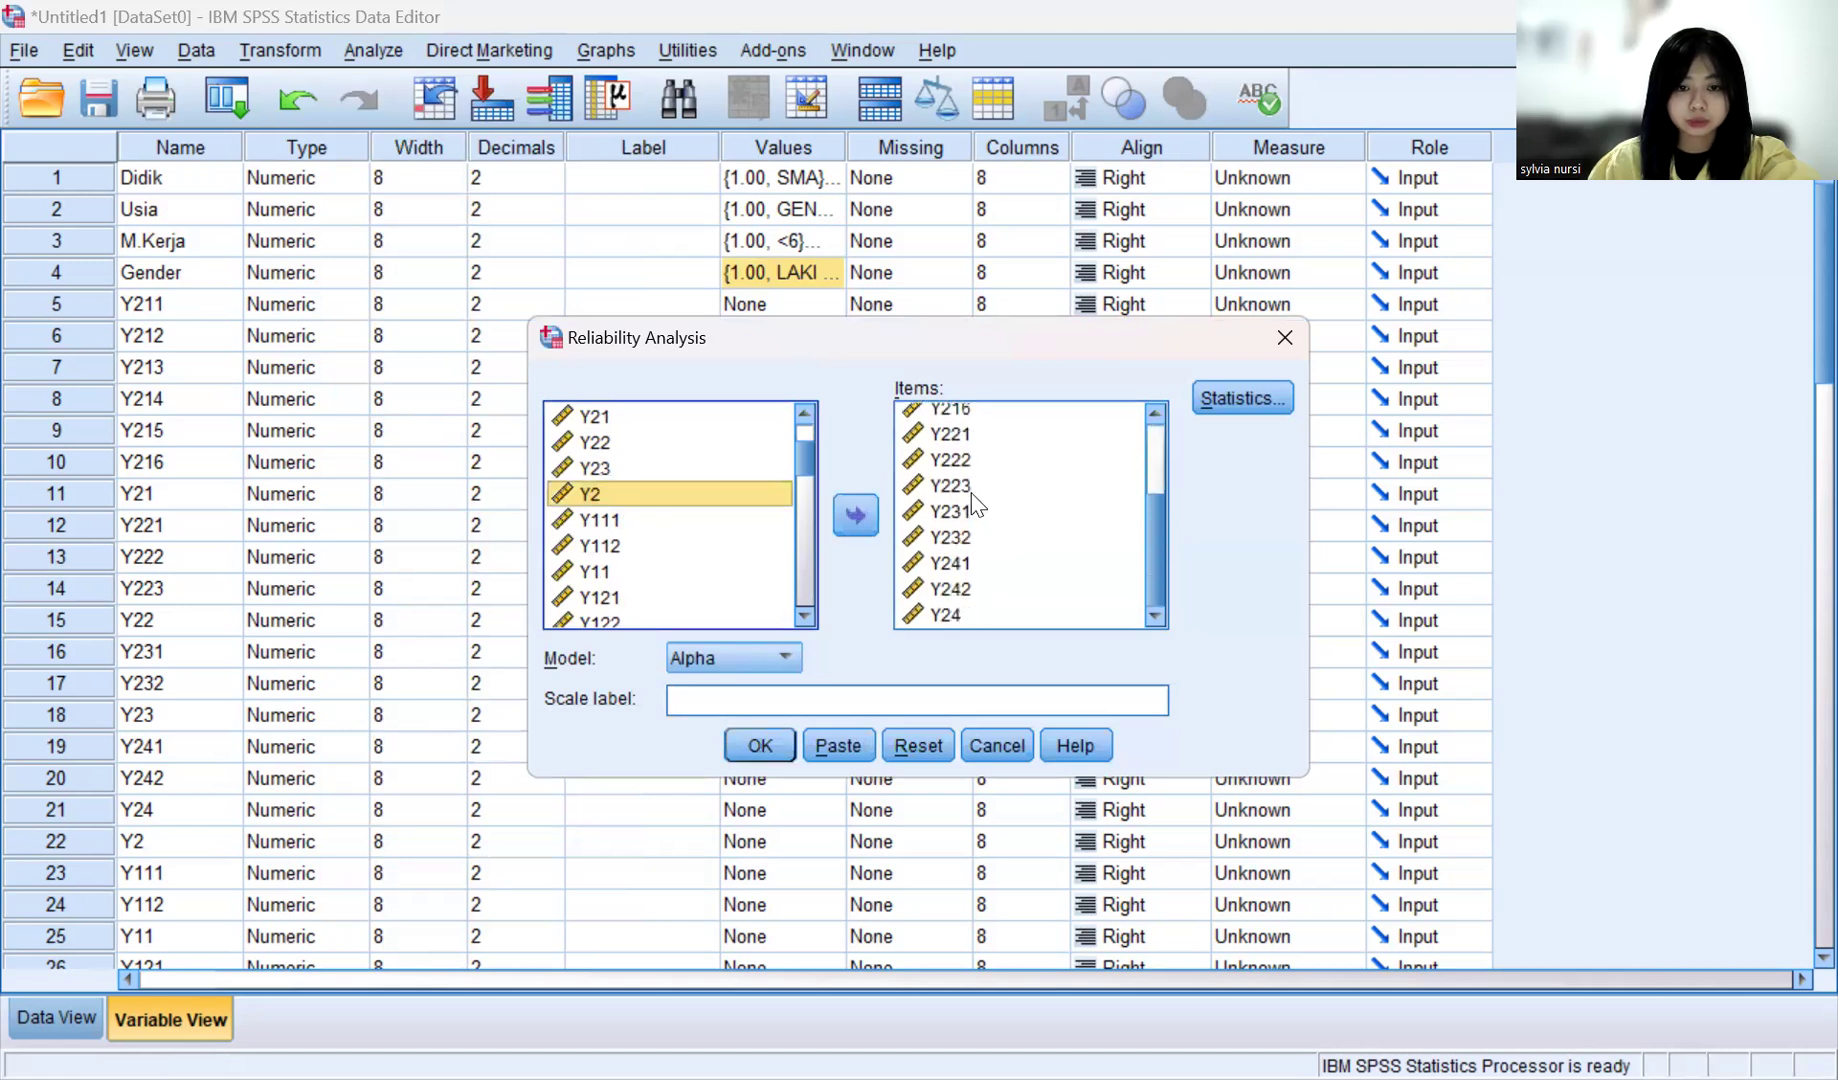
scroll(975, 505, up, 1)
scroll(975, 505, down, 1)
click(945, 614)
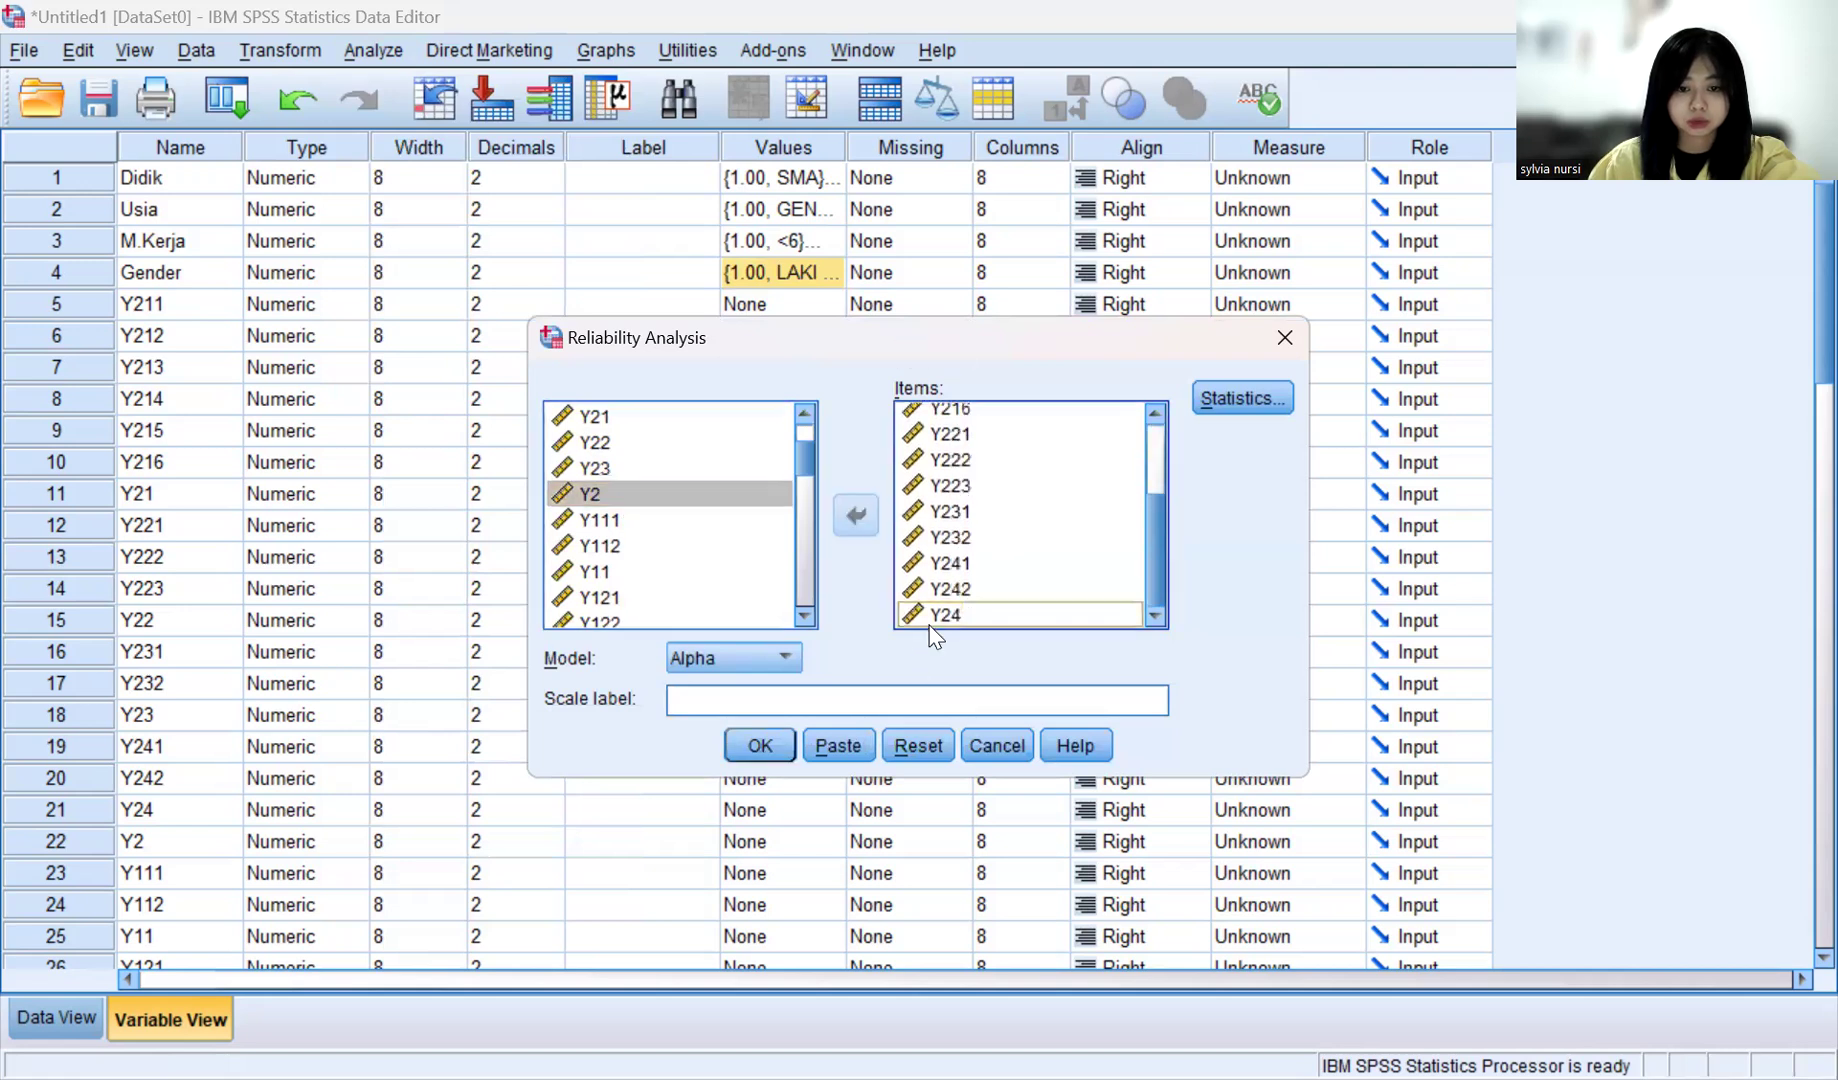
click(857, 512)
scroll(1060, 548, up, 2)
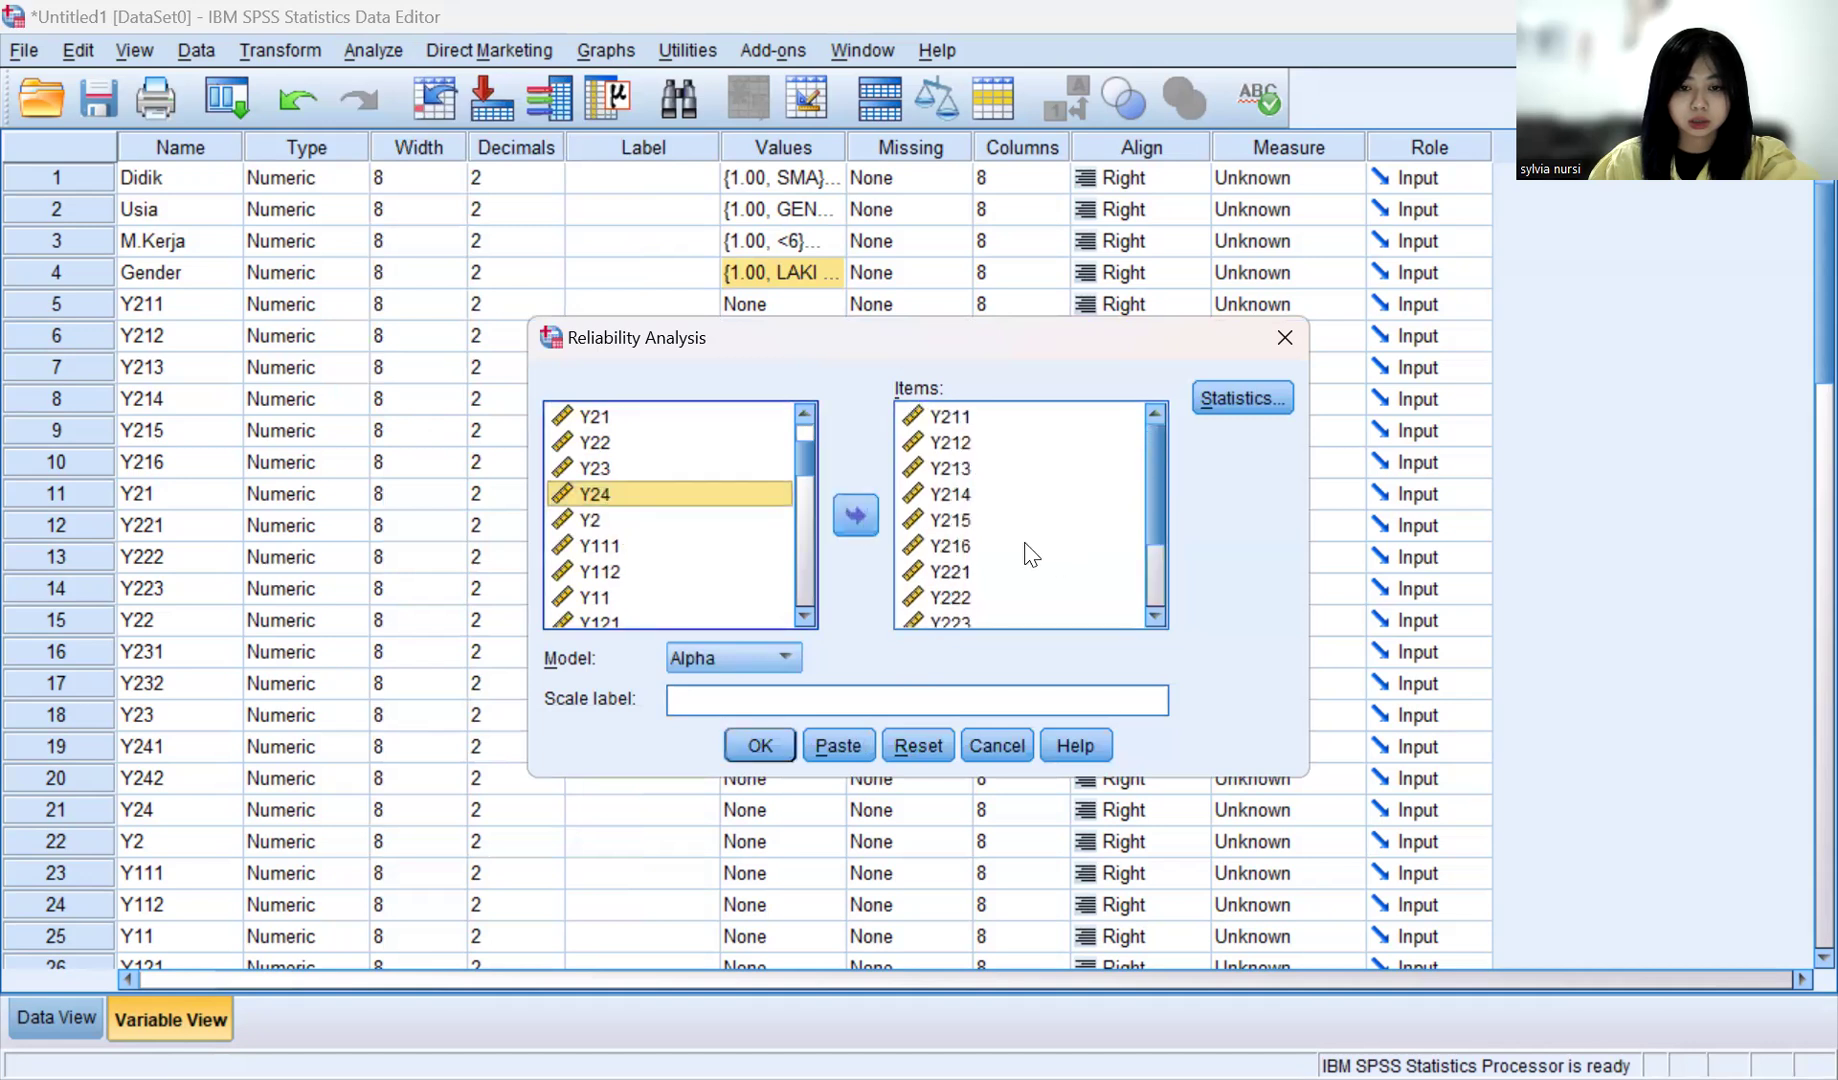
scroll(1030, 553, down, 2)
scroll(1025, 548, up, 2)
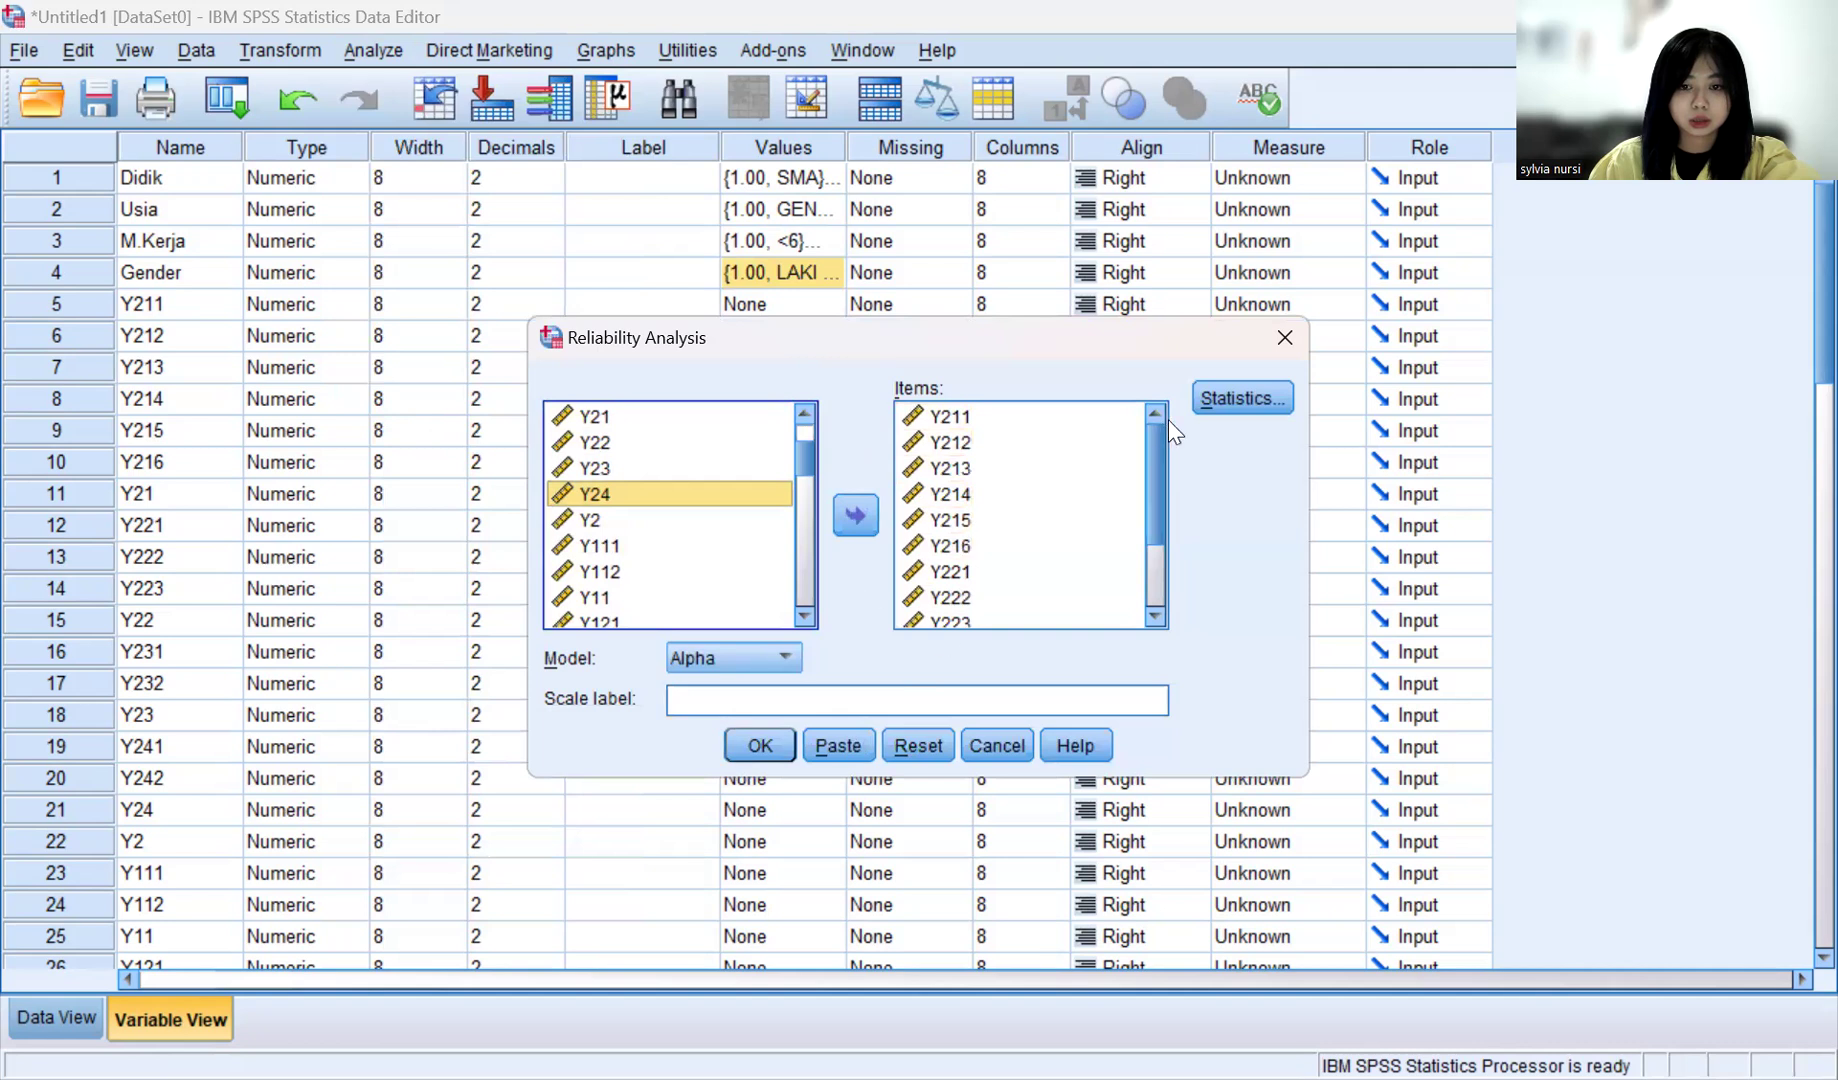
Step: Include descriptives for Item, Scale and Scale if item deleted, and run the reliability analysis with the Alpha model
click(1229, 396)
click(651, 352)
click(649, 384)
click(652, 416)
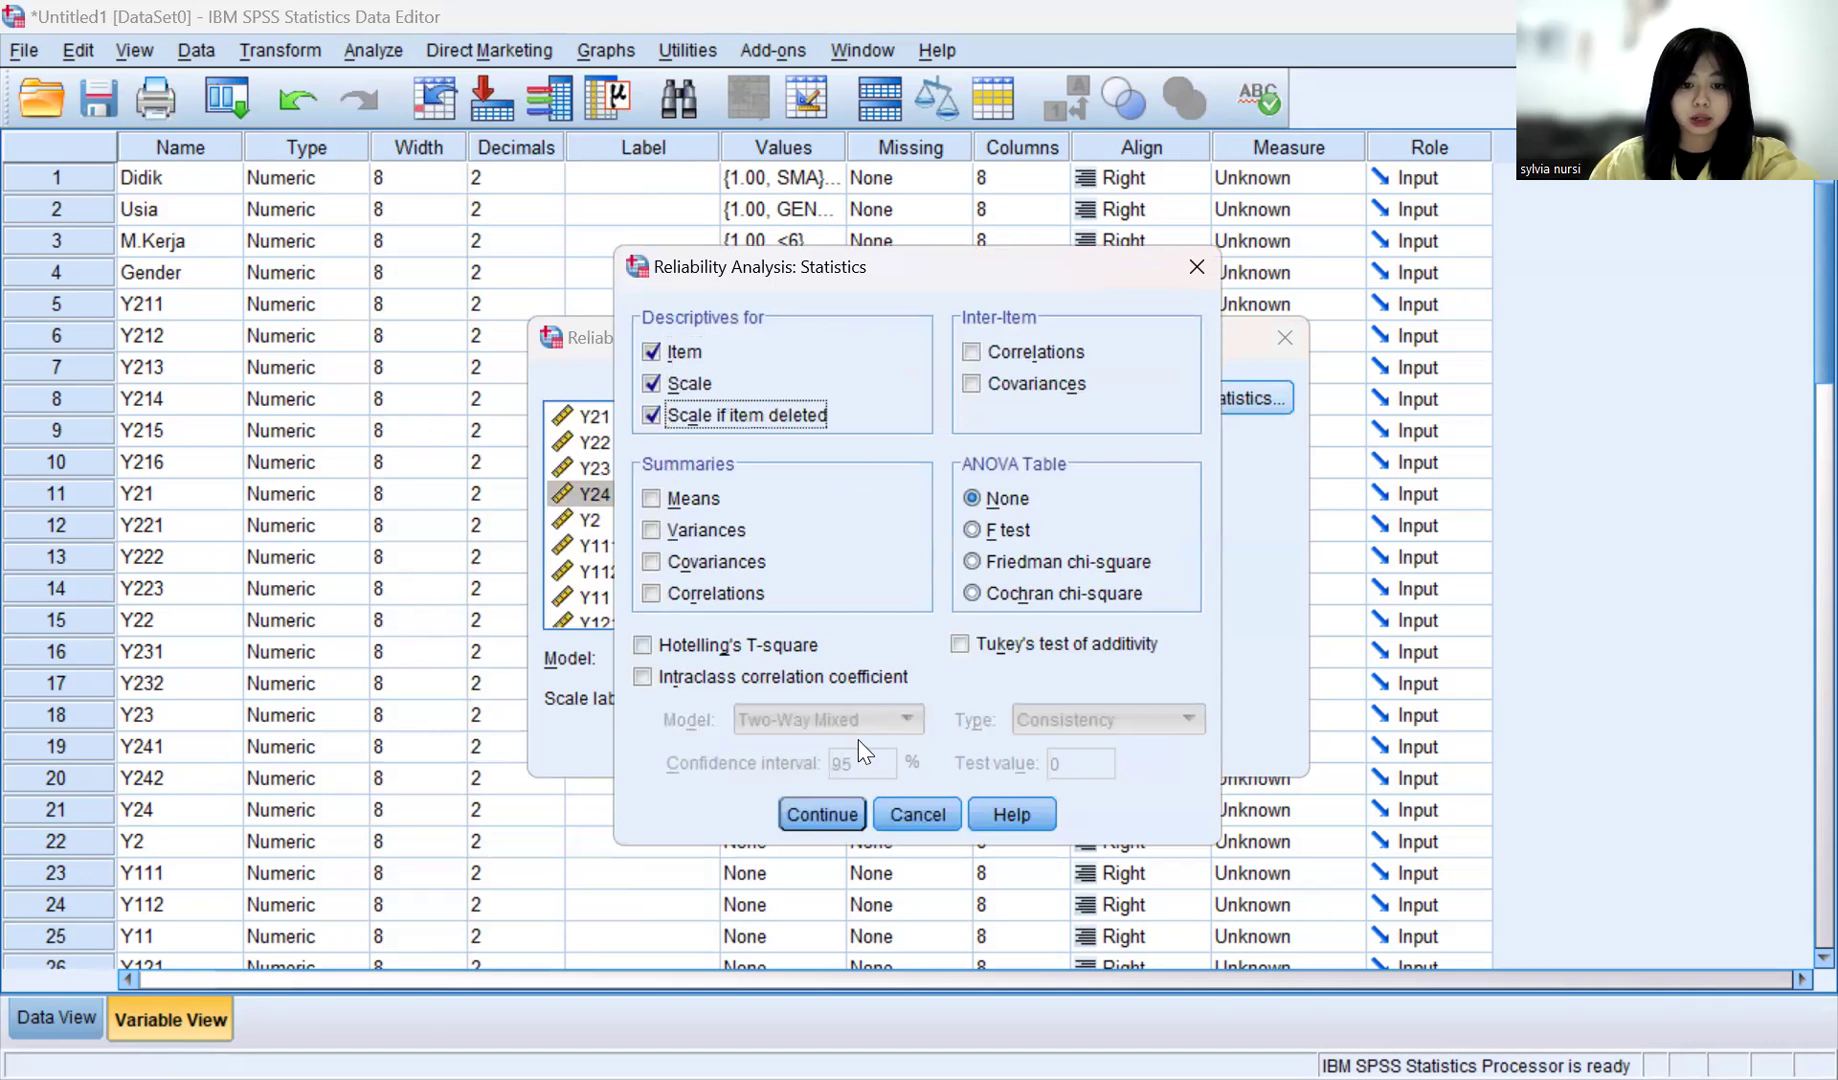
click(822, 815)
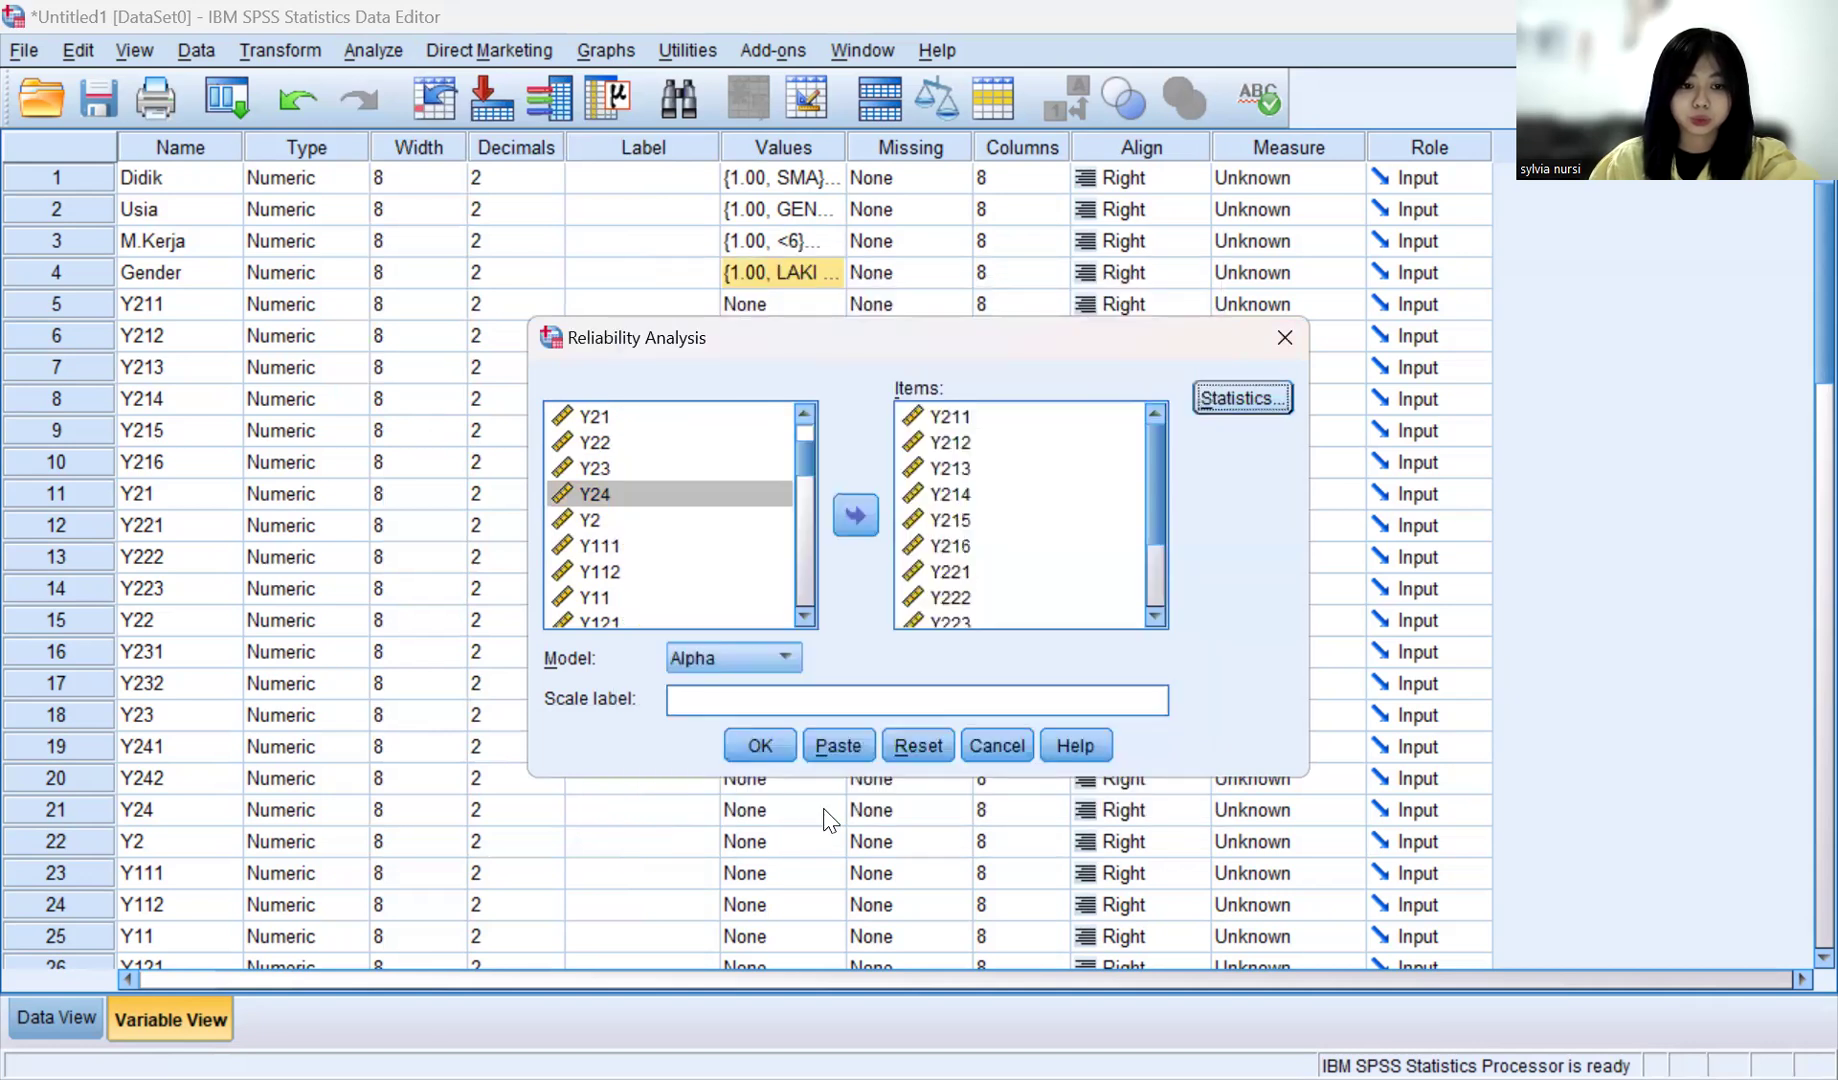
click(761, 757)
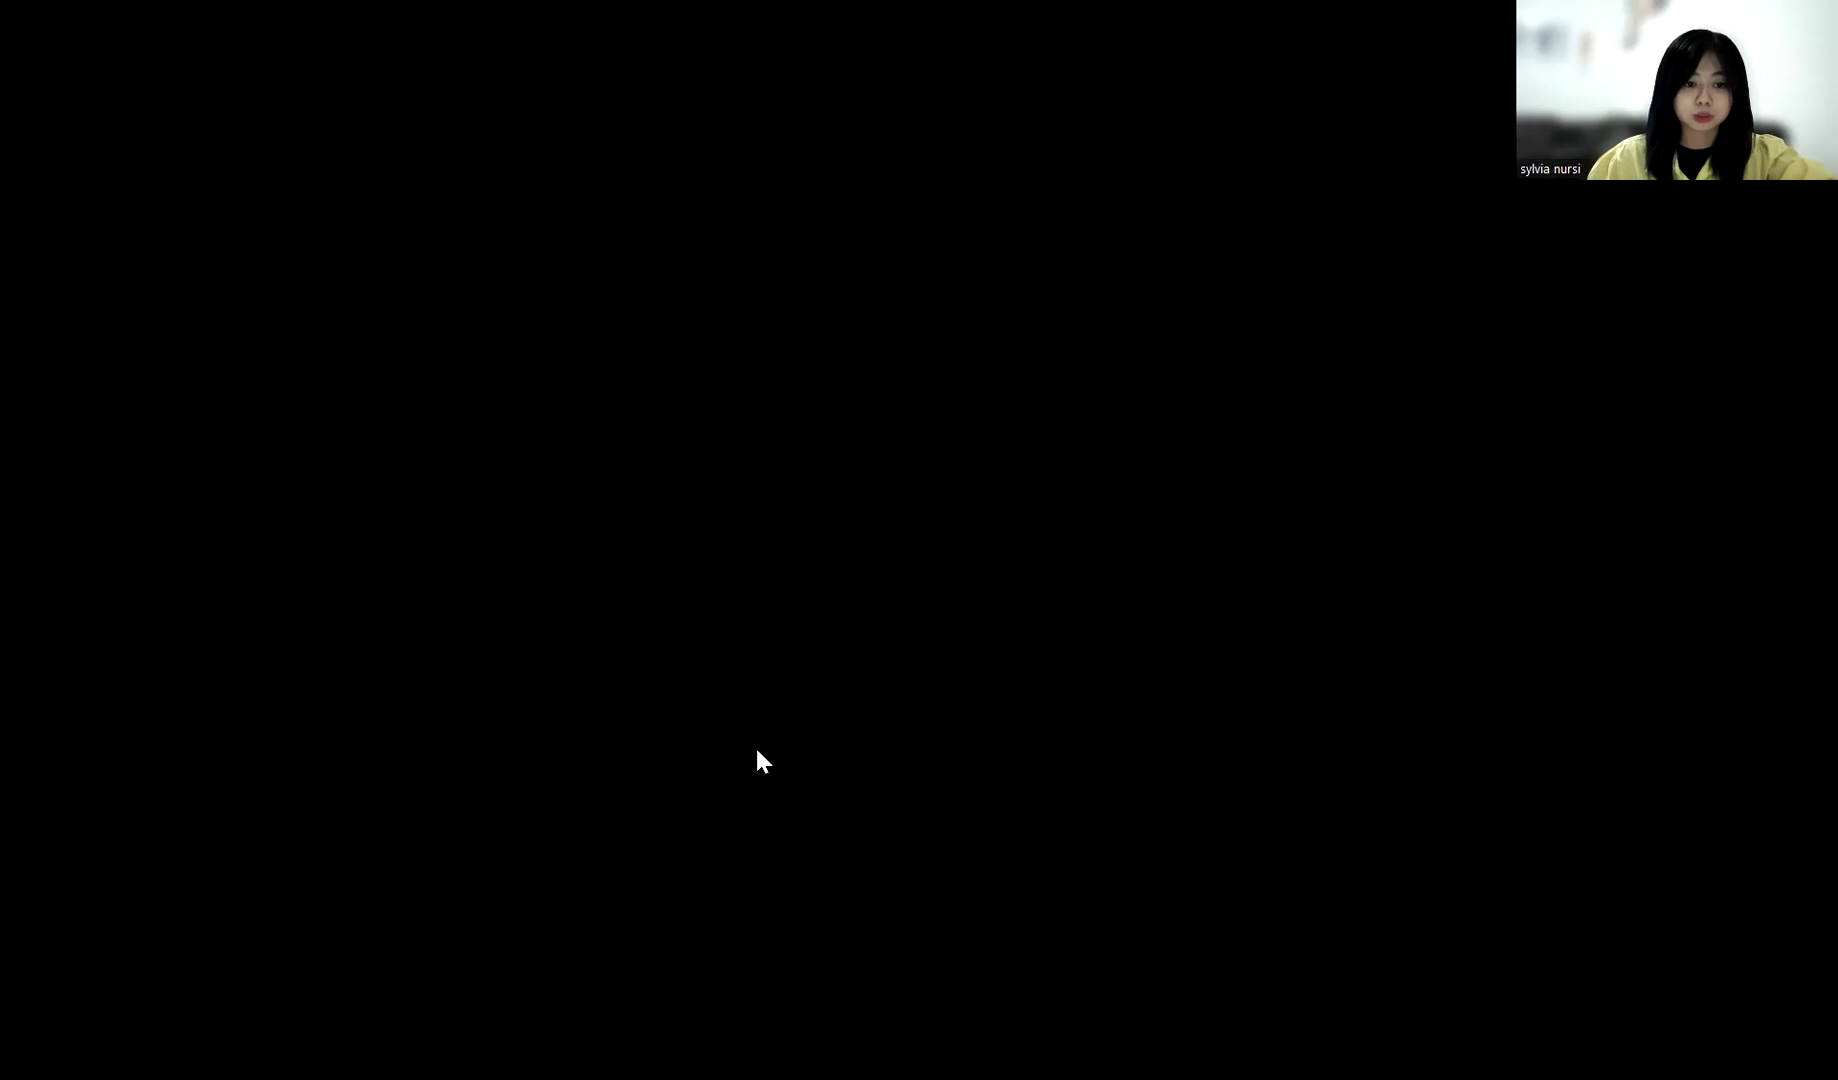
Step: Examine the reliability output for the Y2 items, including Cronbach's Alpha, Item Statistics and Item-Total Statistics
scroll(658, 604, down, 5)
scroll(658, 606, down, 3)
scroll(658, 606, up, 3)
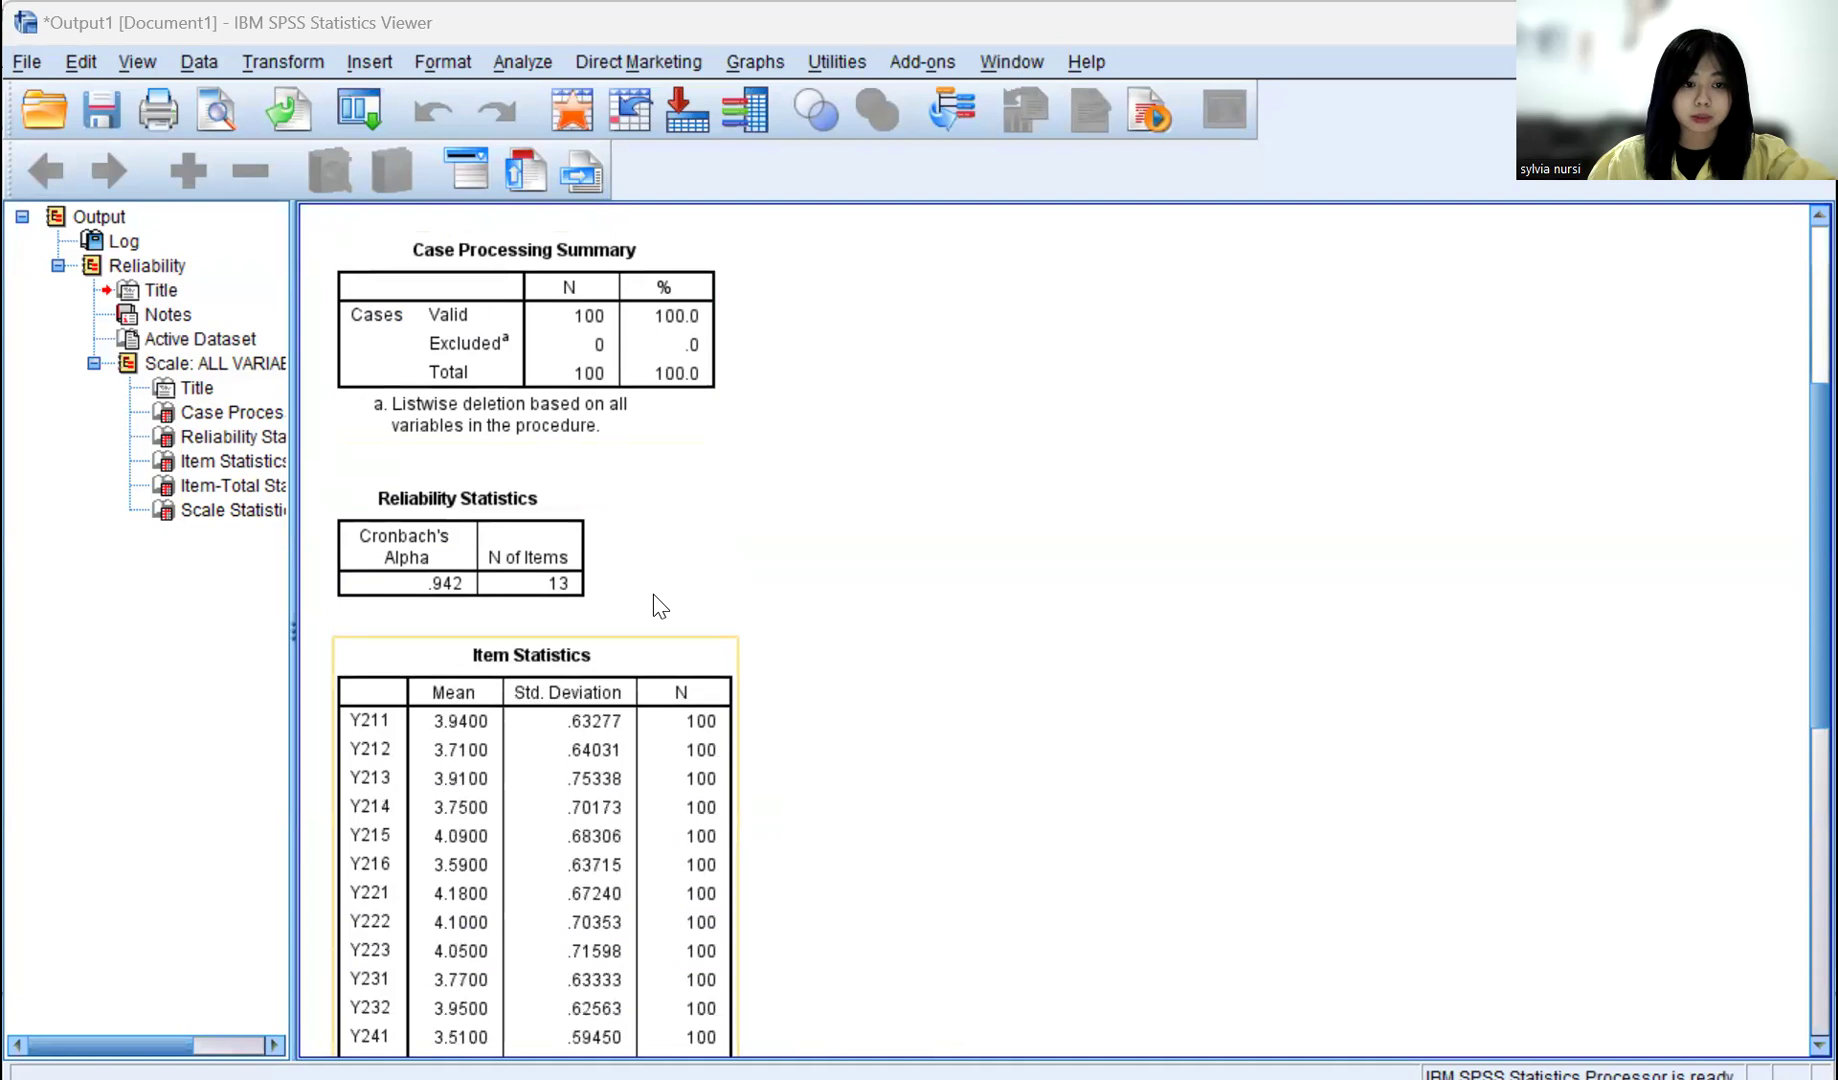
scroll(725, 602, down, 3)
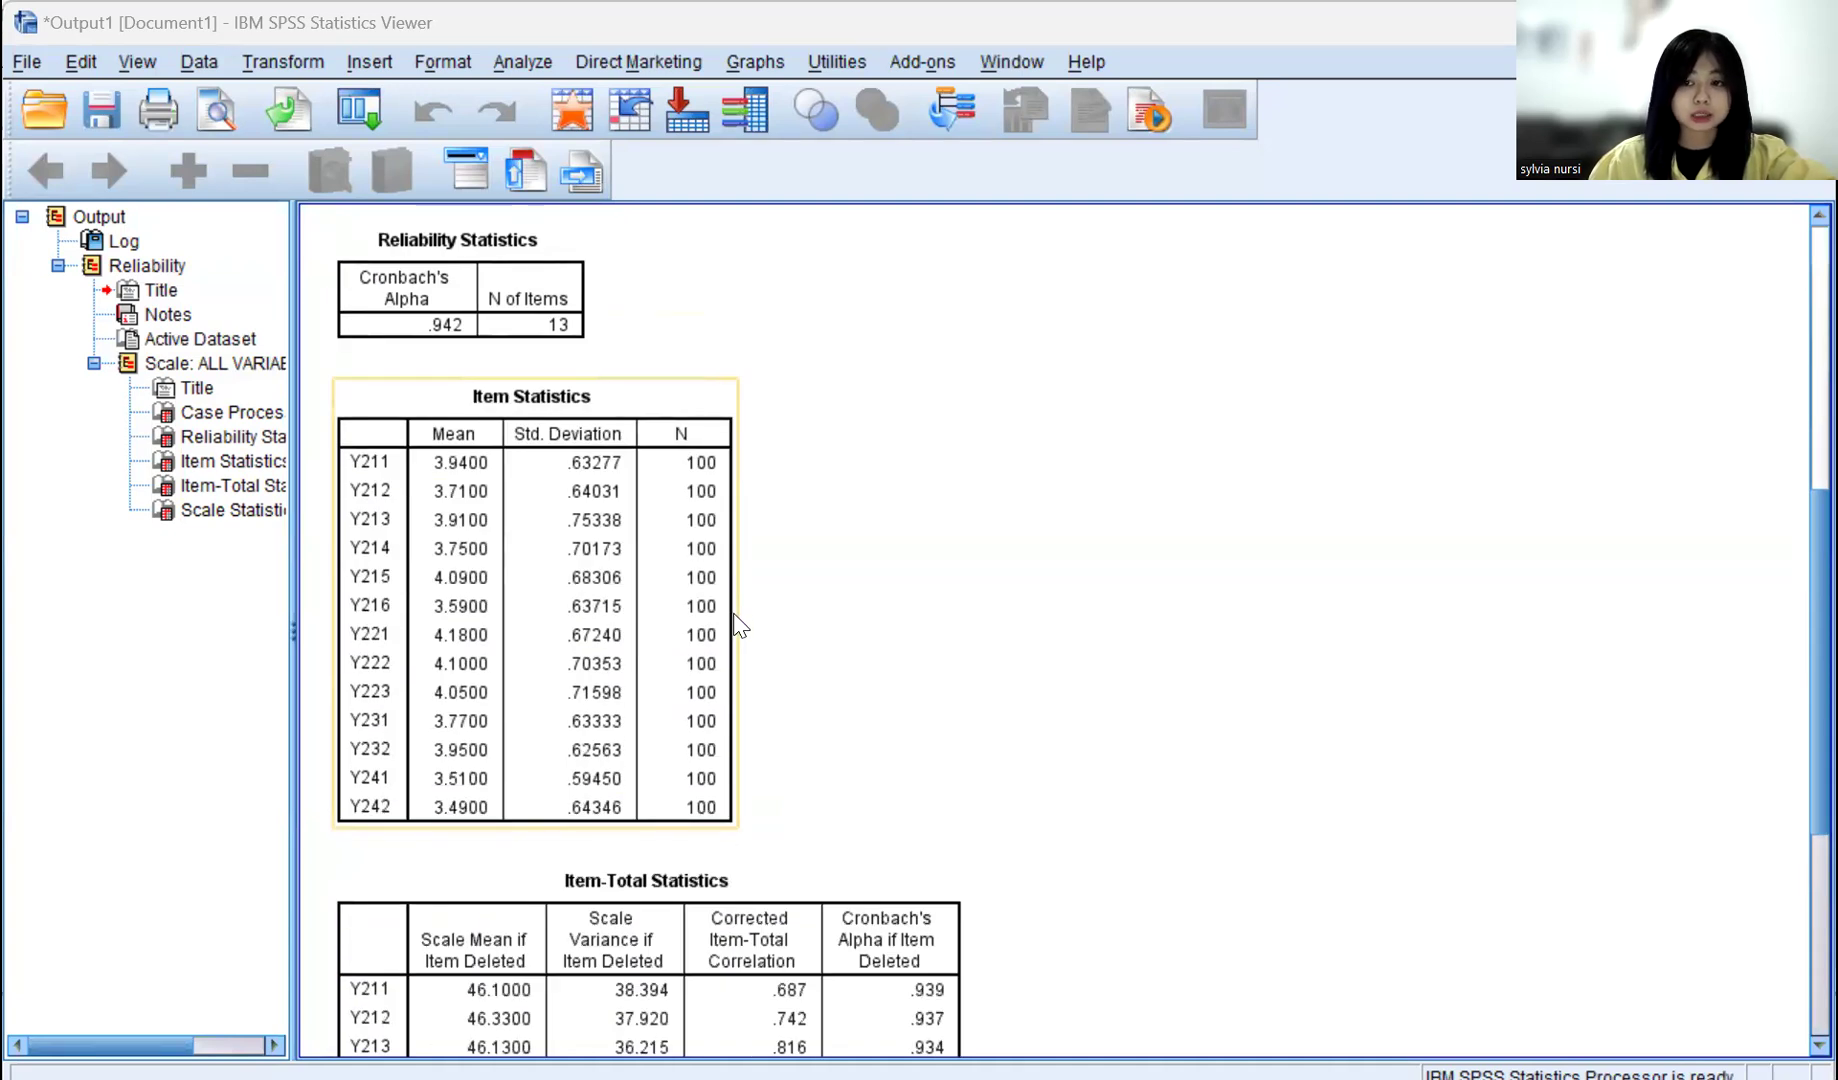
scroll(742, 628, down, 3)
scroll(742, 628, down, 2)
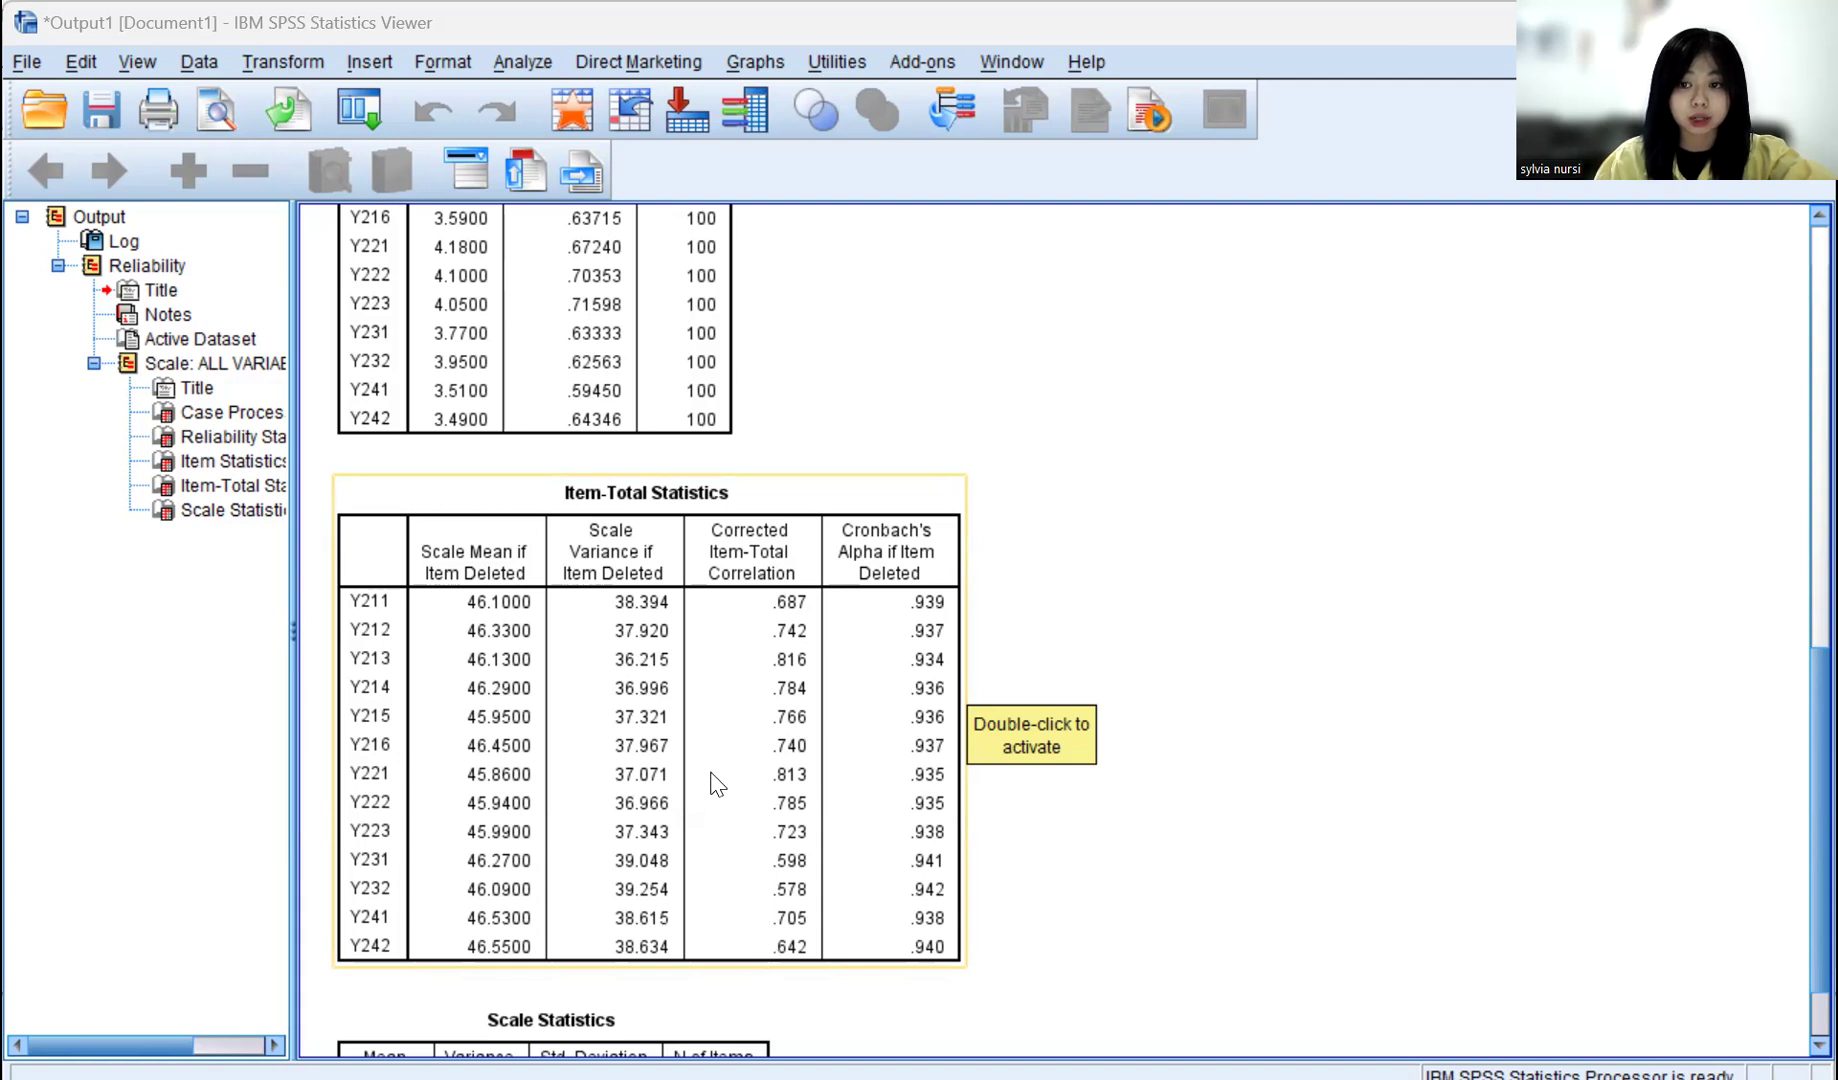
scroll(783, 718, up, 5)
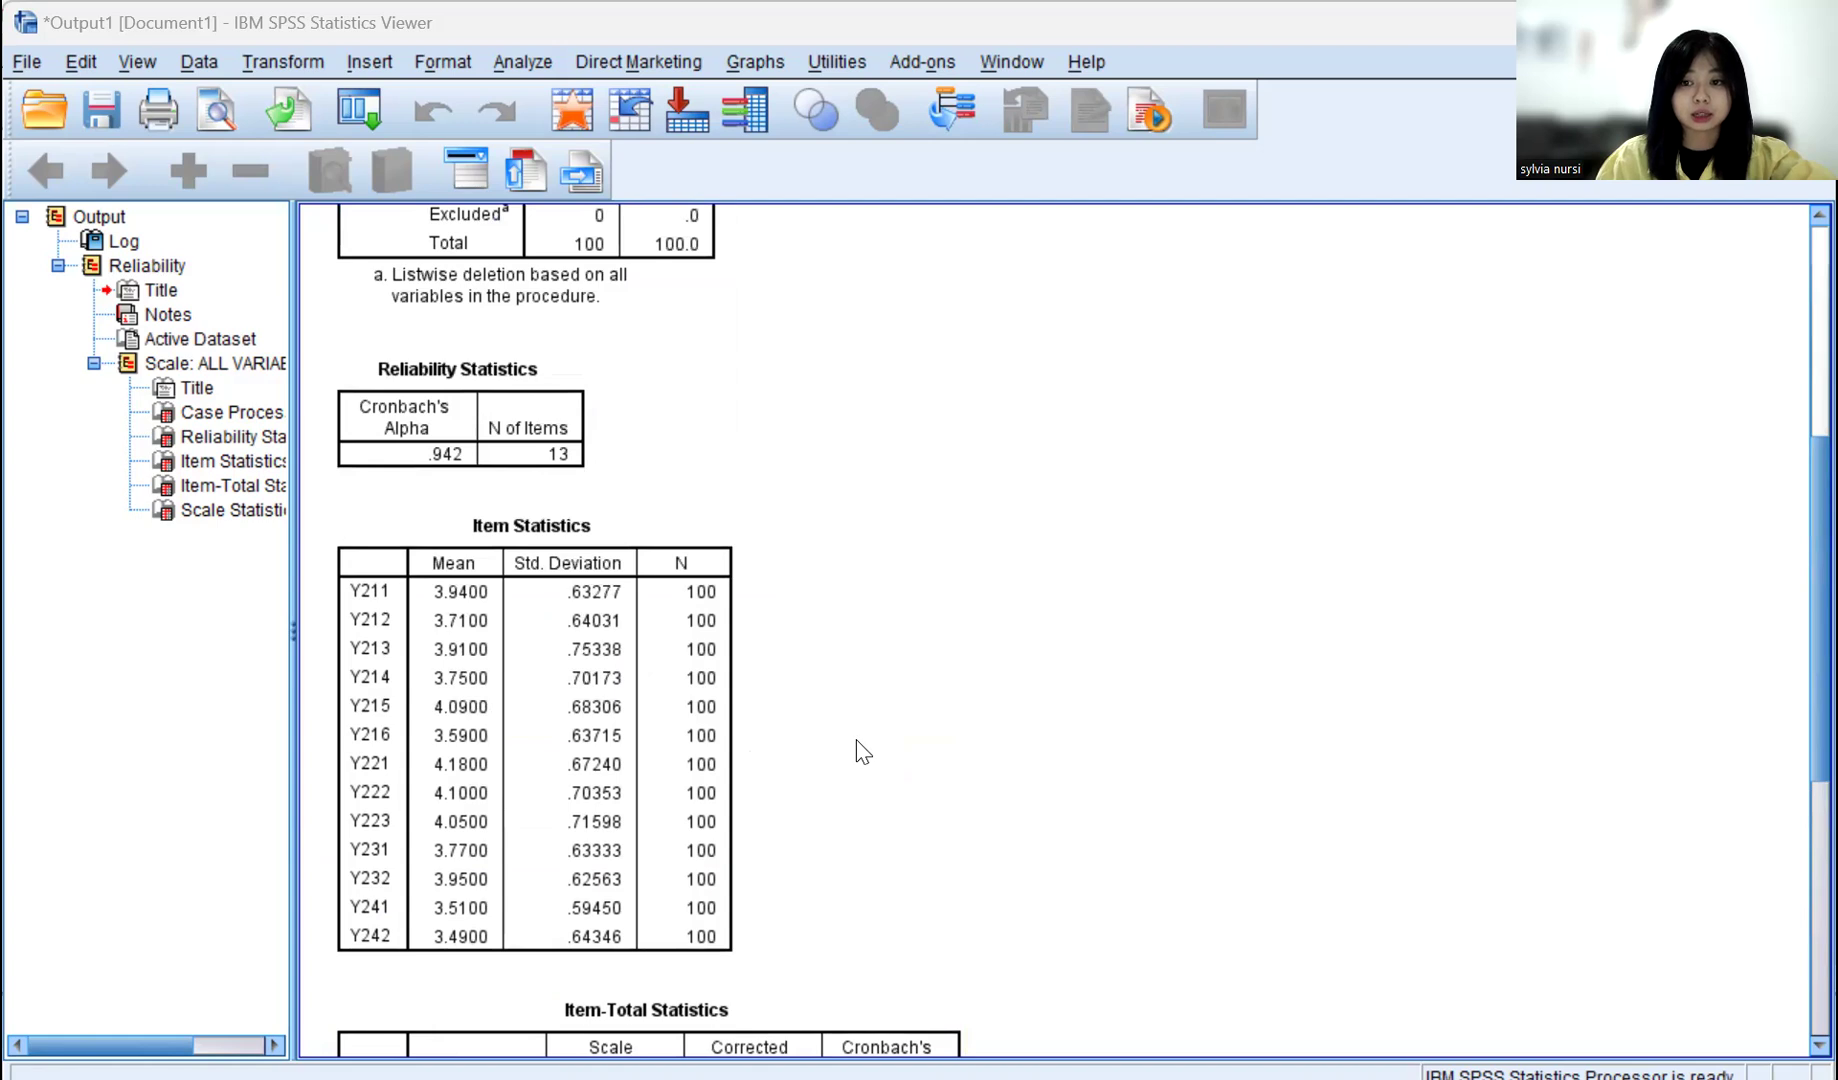
scroll(854, 745, up, 4)
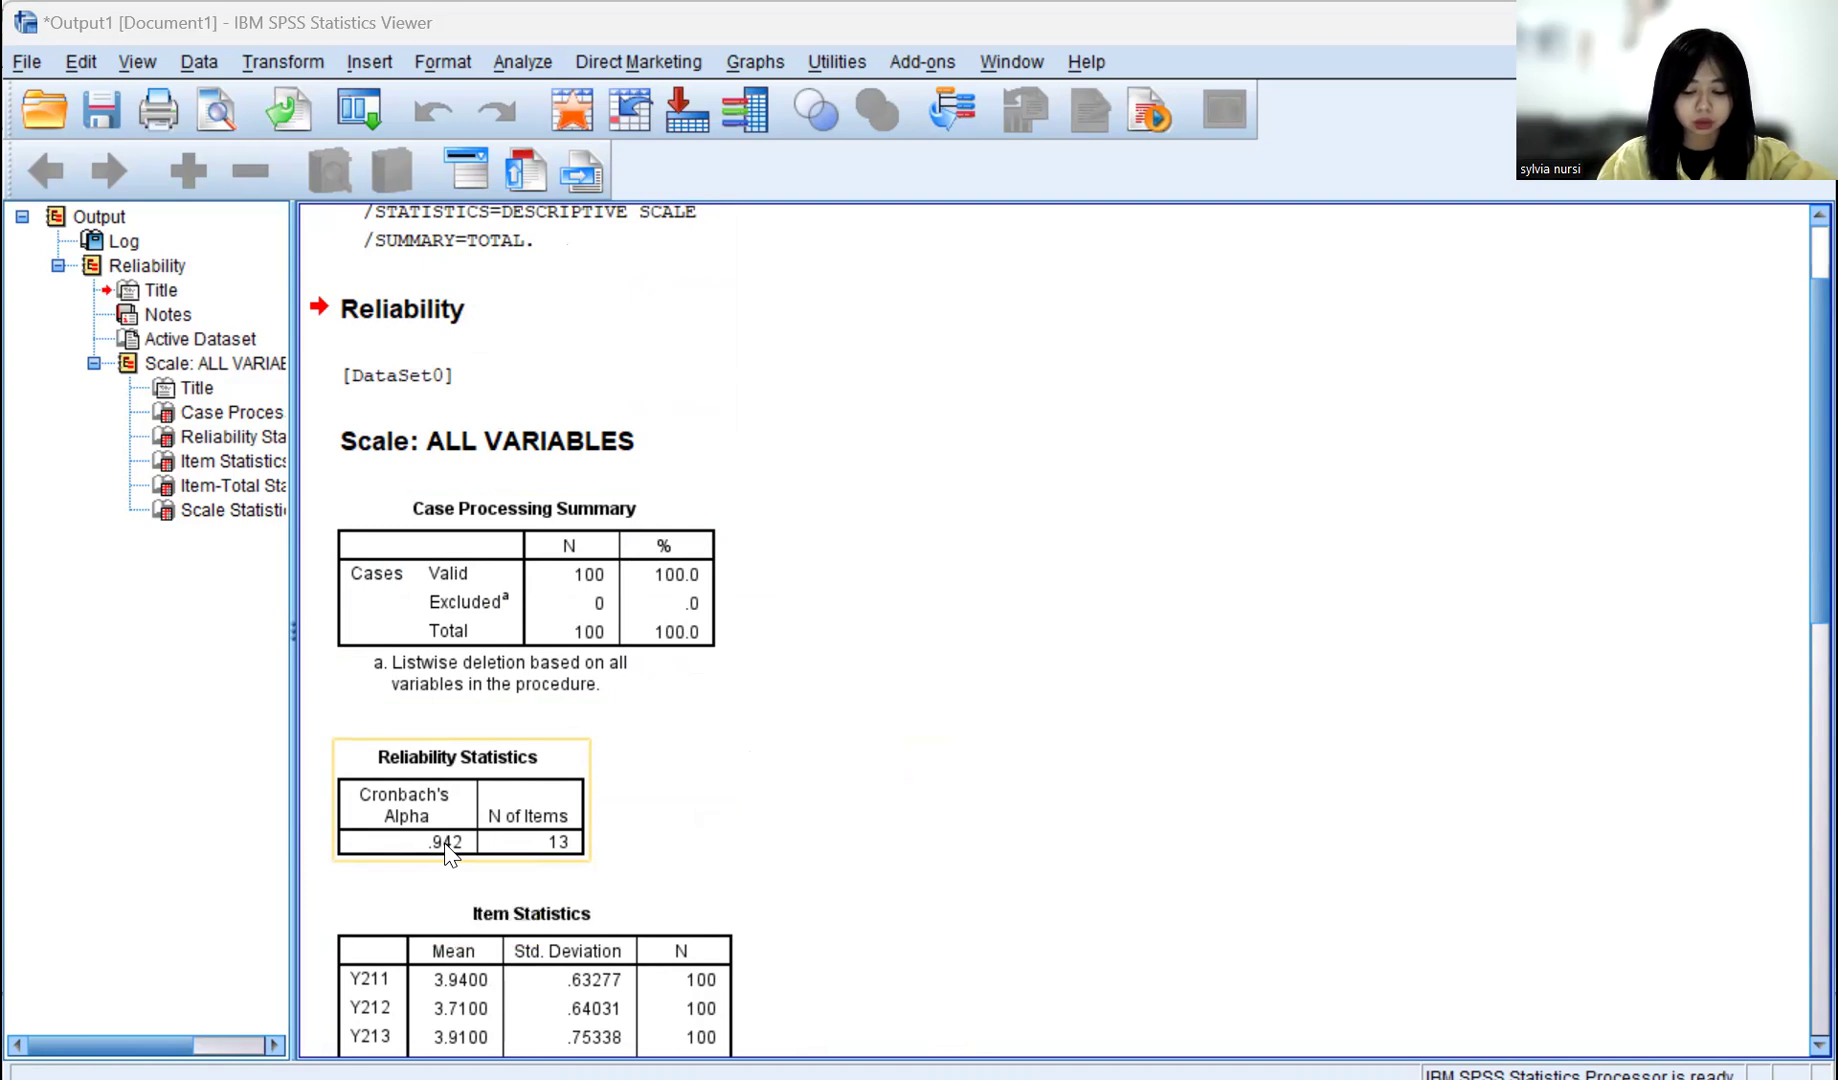
scroll(580, 893, down, 4)
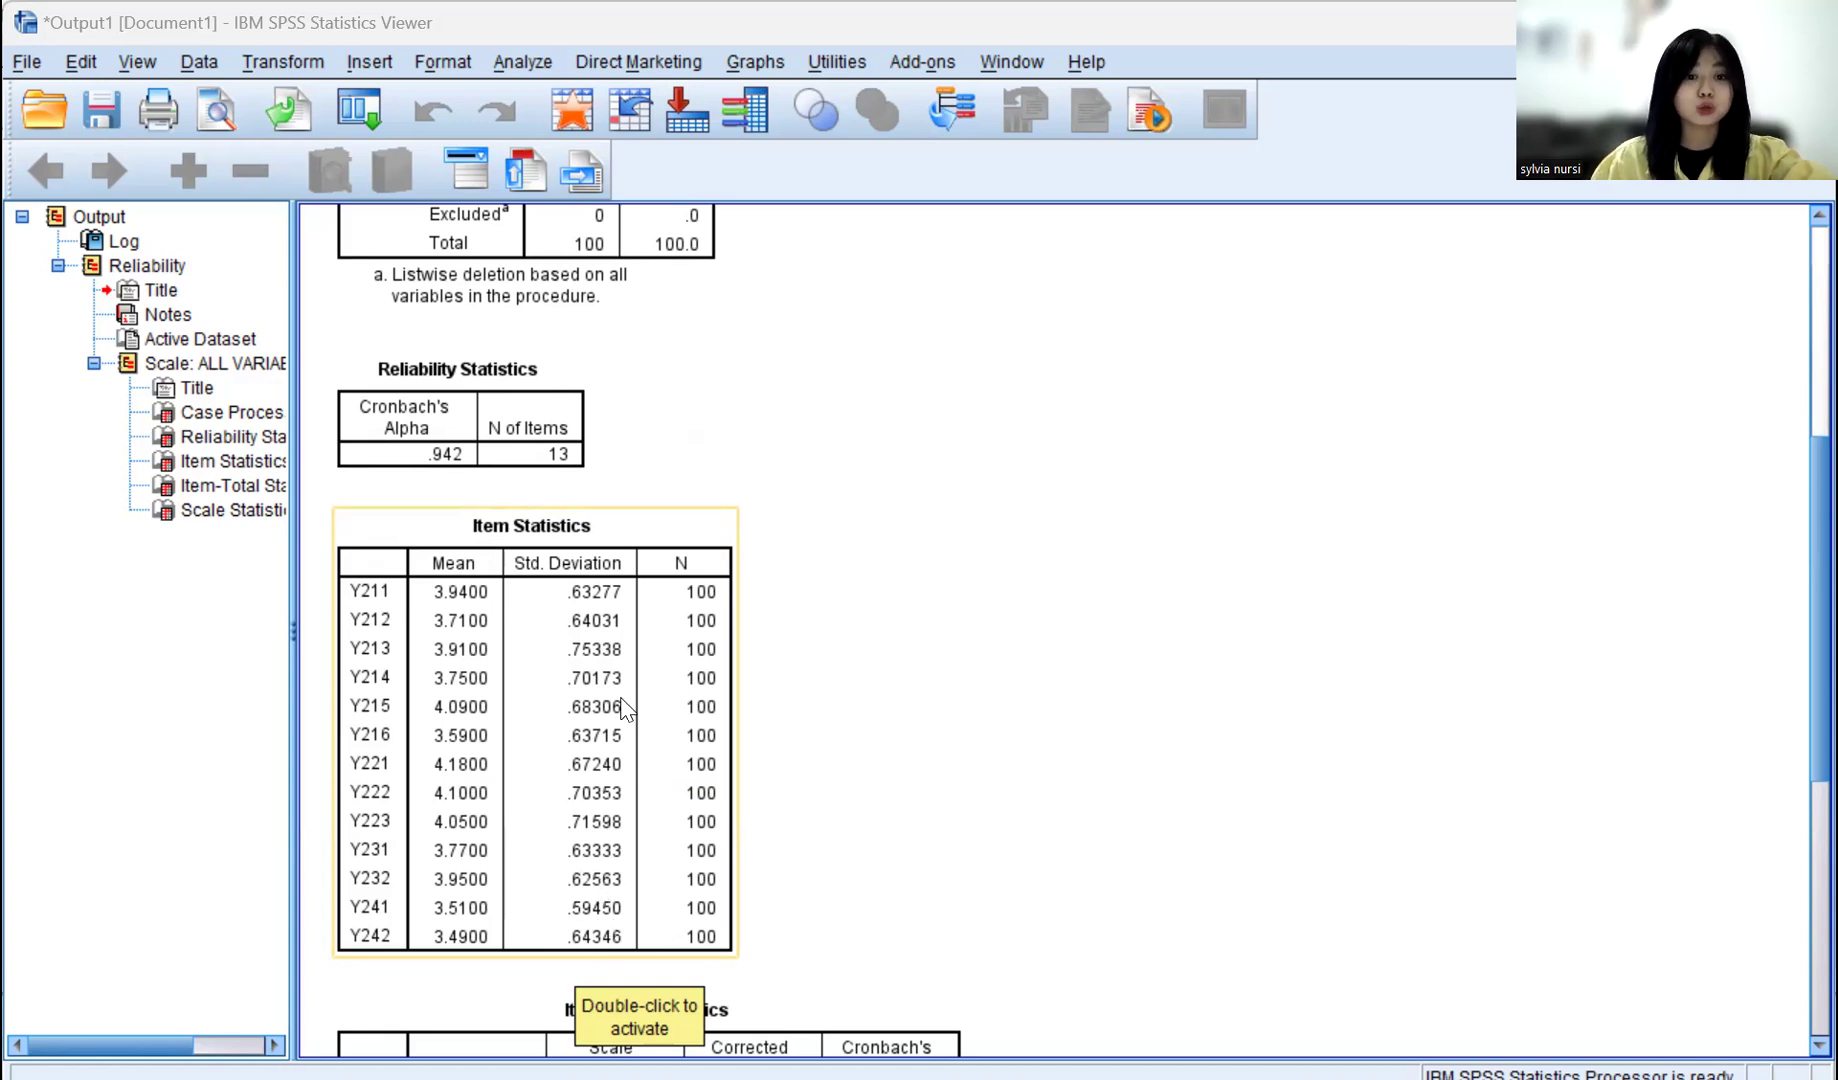
scroll(620, 710, up, 5)
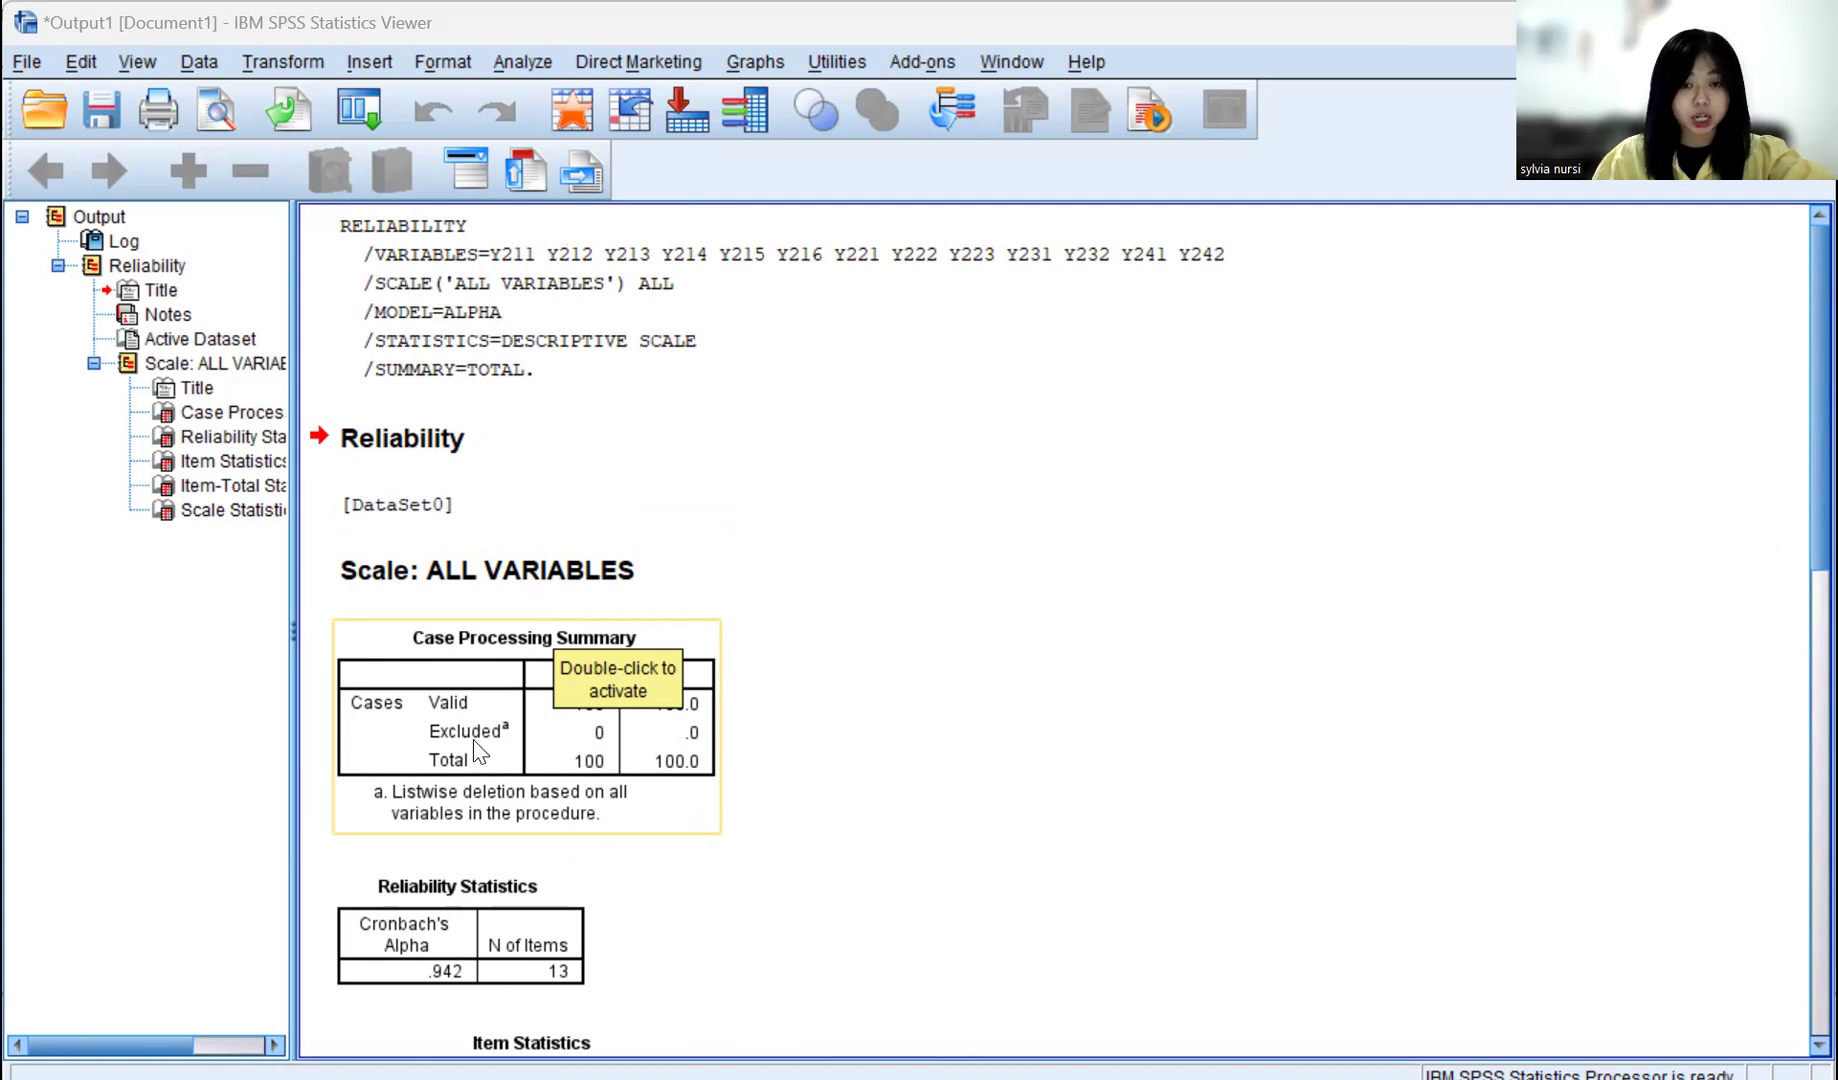
scroll(478, 752, down, 3)
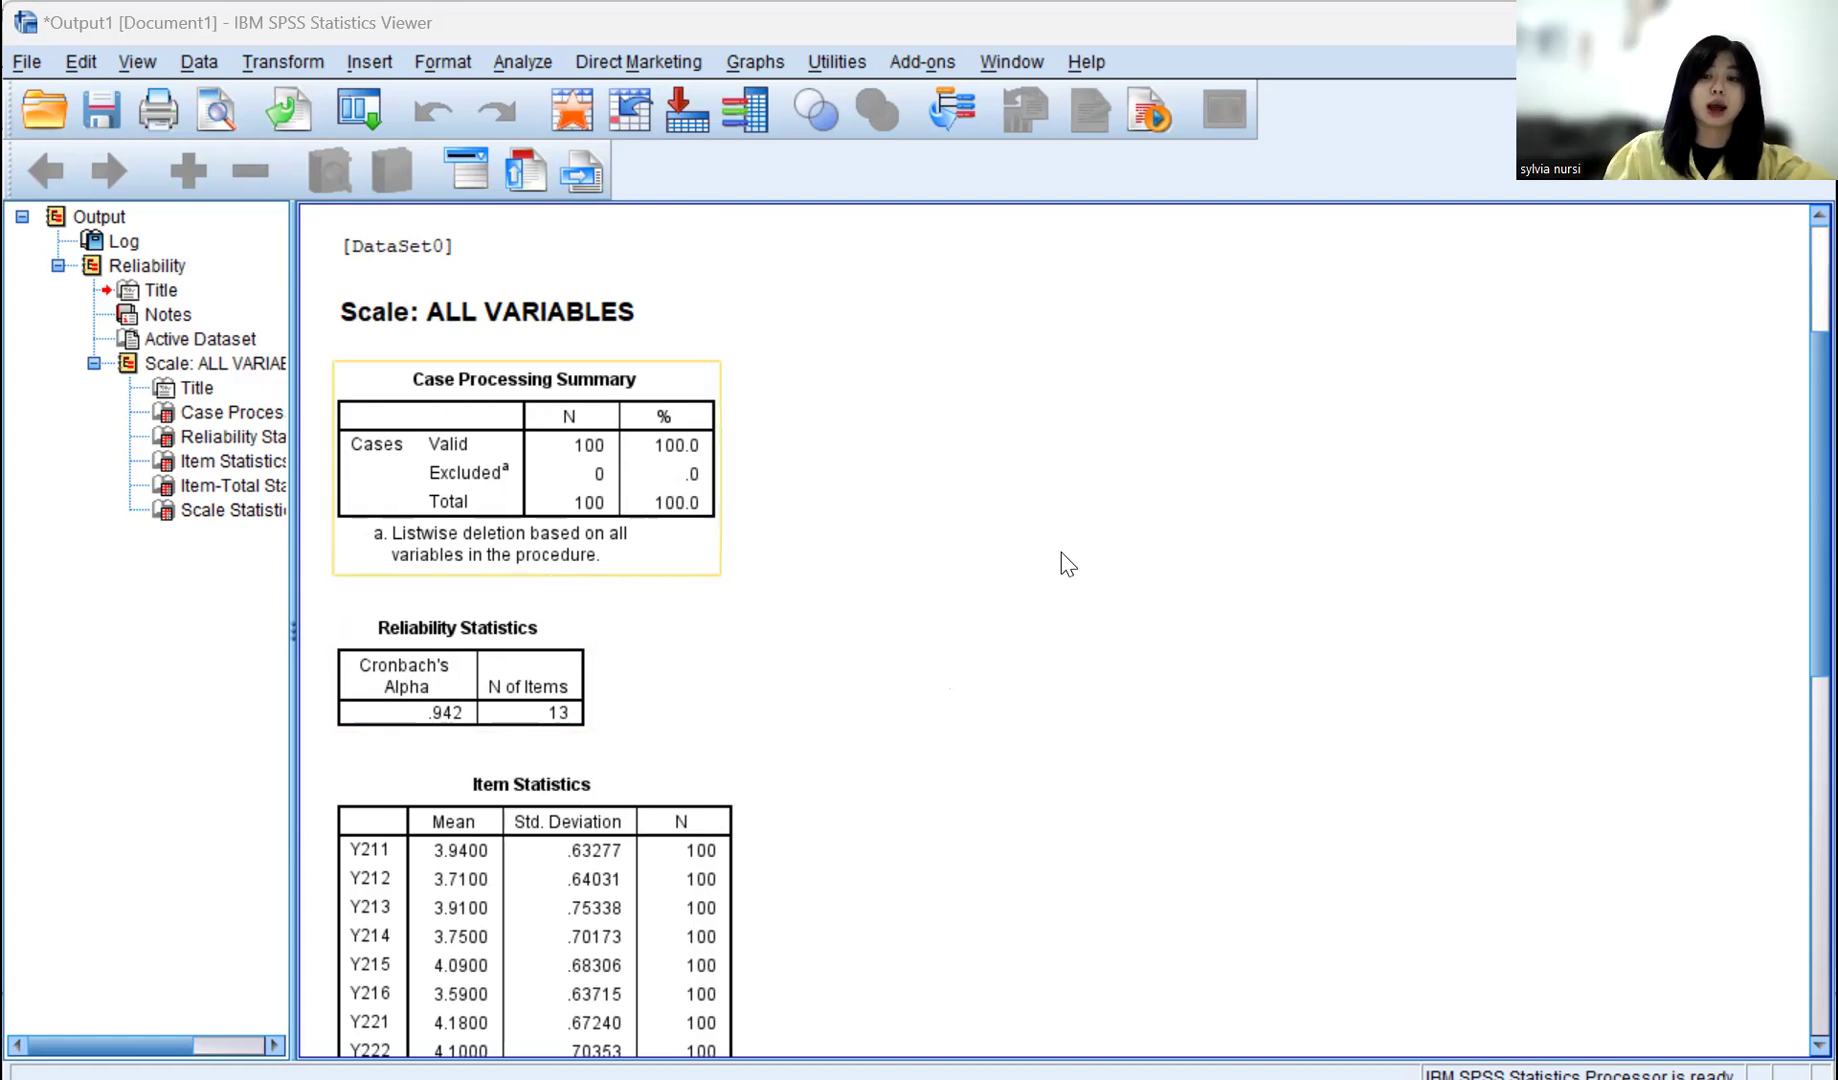
scroll(1055, 565, up, 3)
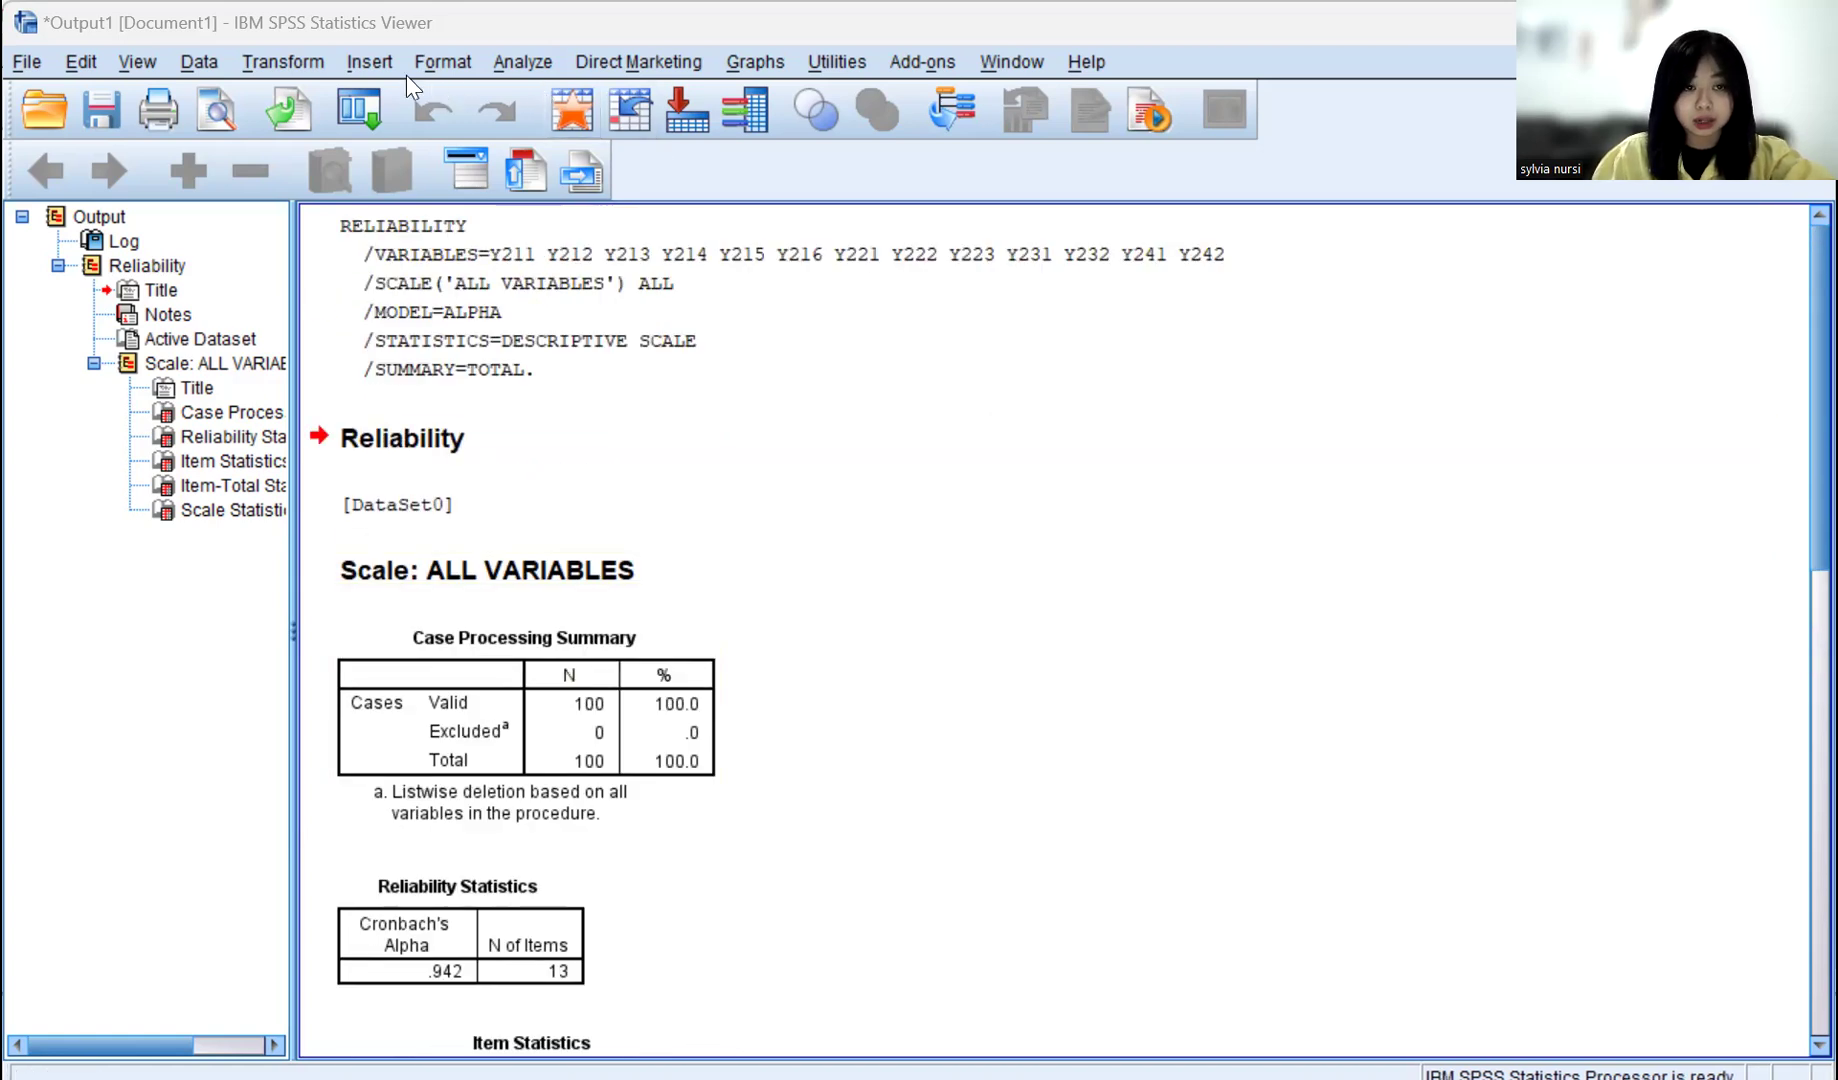
Step: Reopen the Reliability Analysis and remove all the items from Y211 through Y242
click(517, 59)
mouse_move(653, 537)
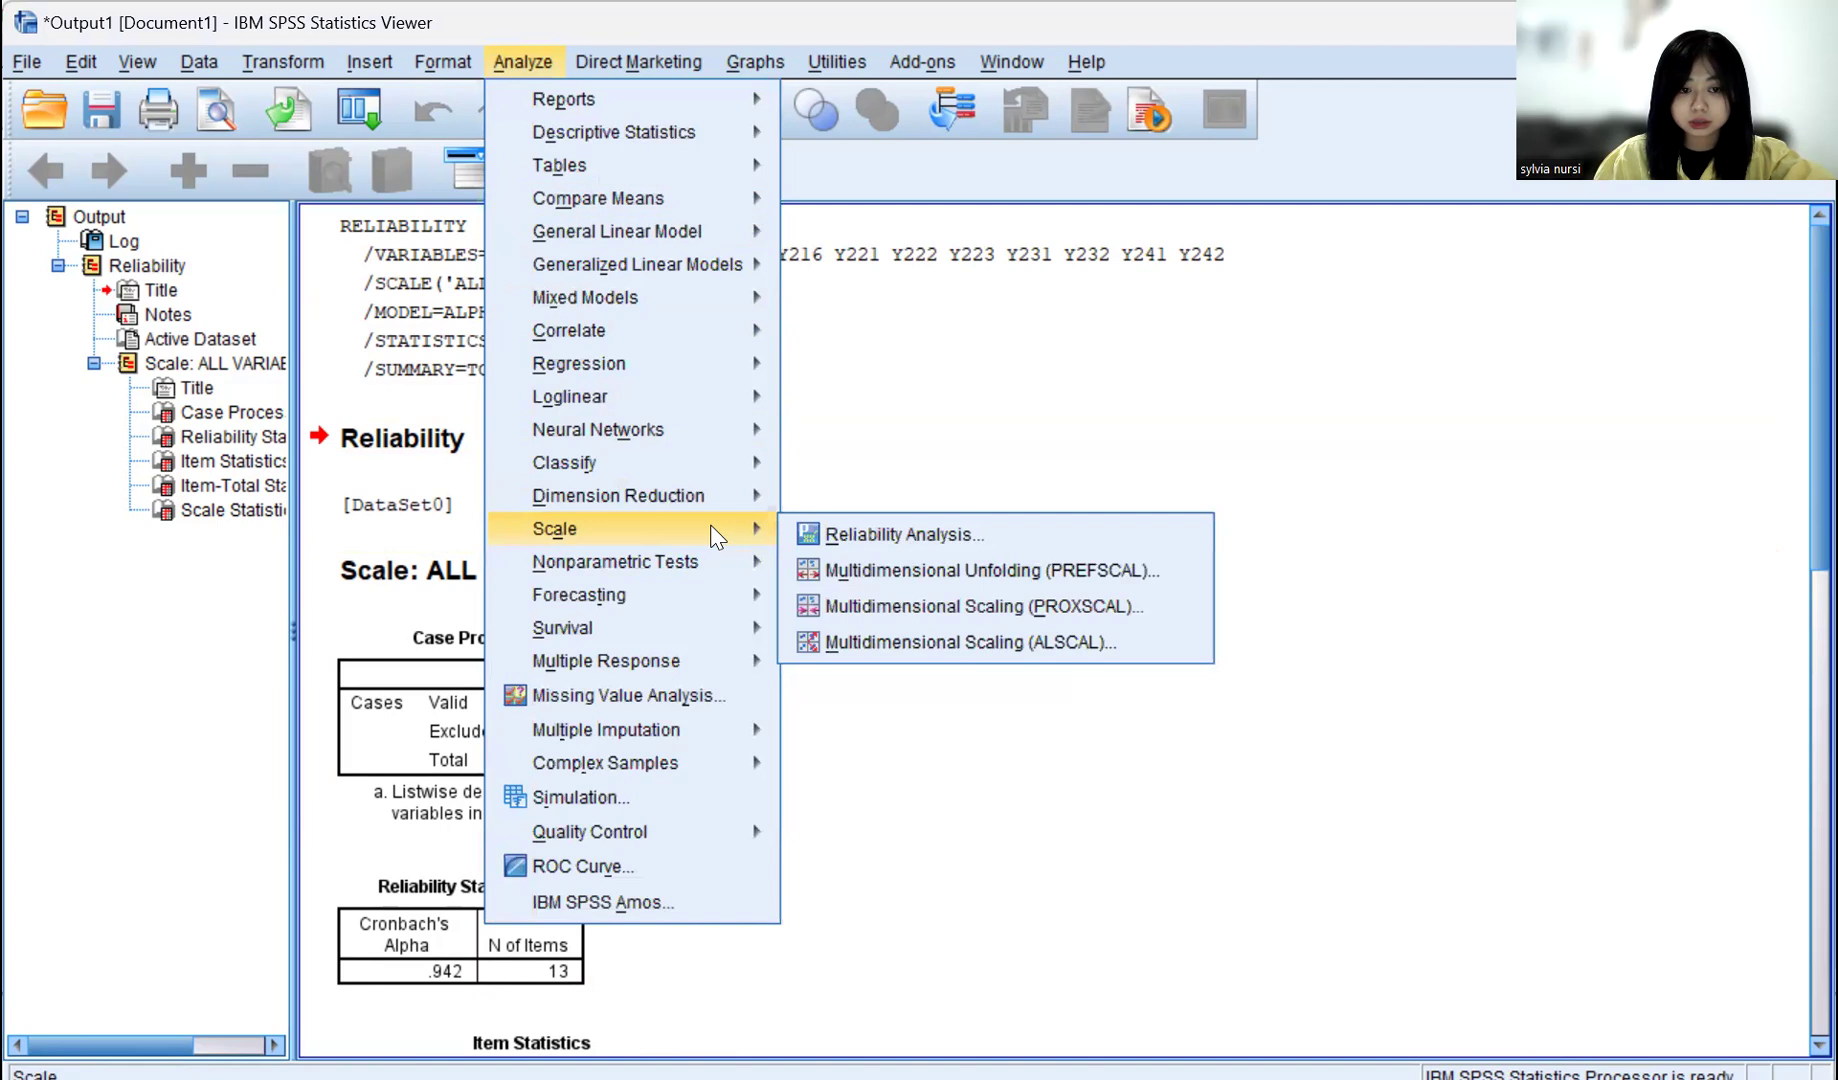
click(862, 540)
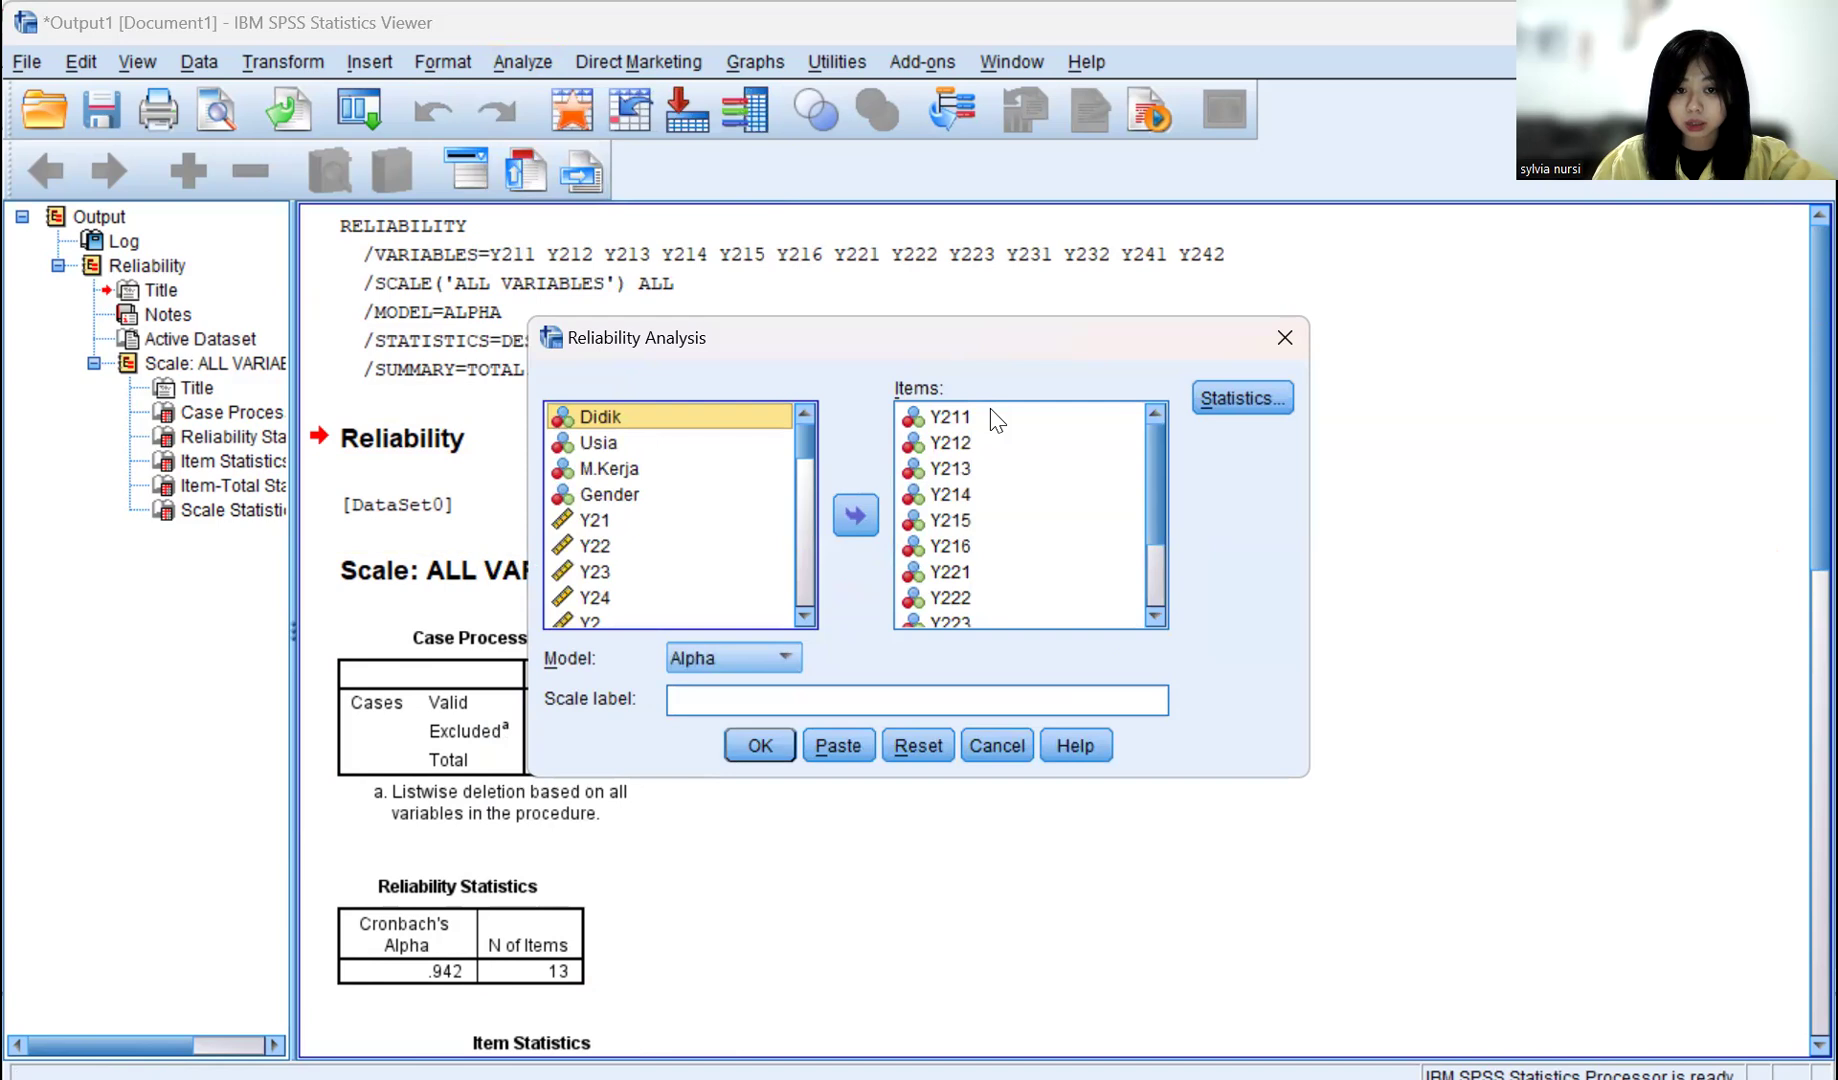
click(965, 416)
key(shift+Down)
key(shift+Down)
key(shift+Down)
key(shift+Down)
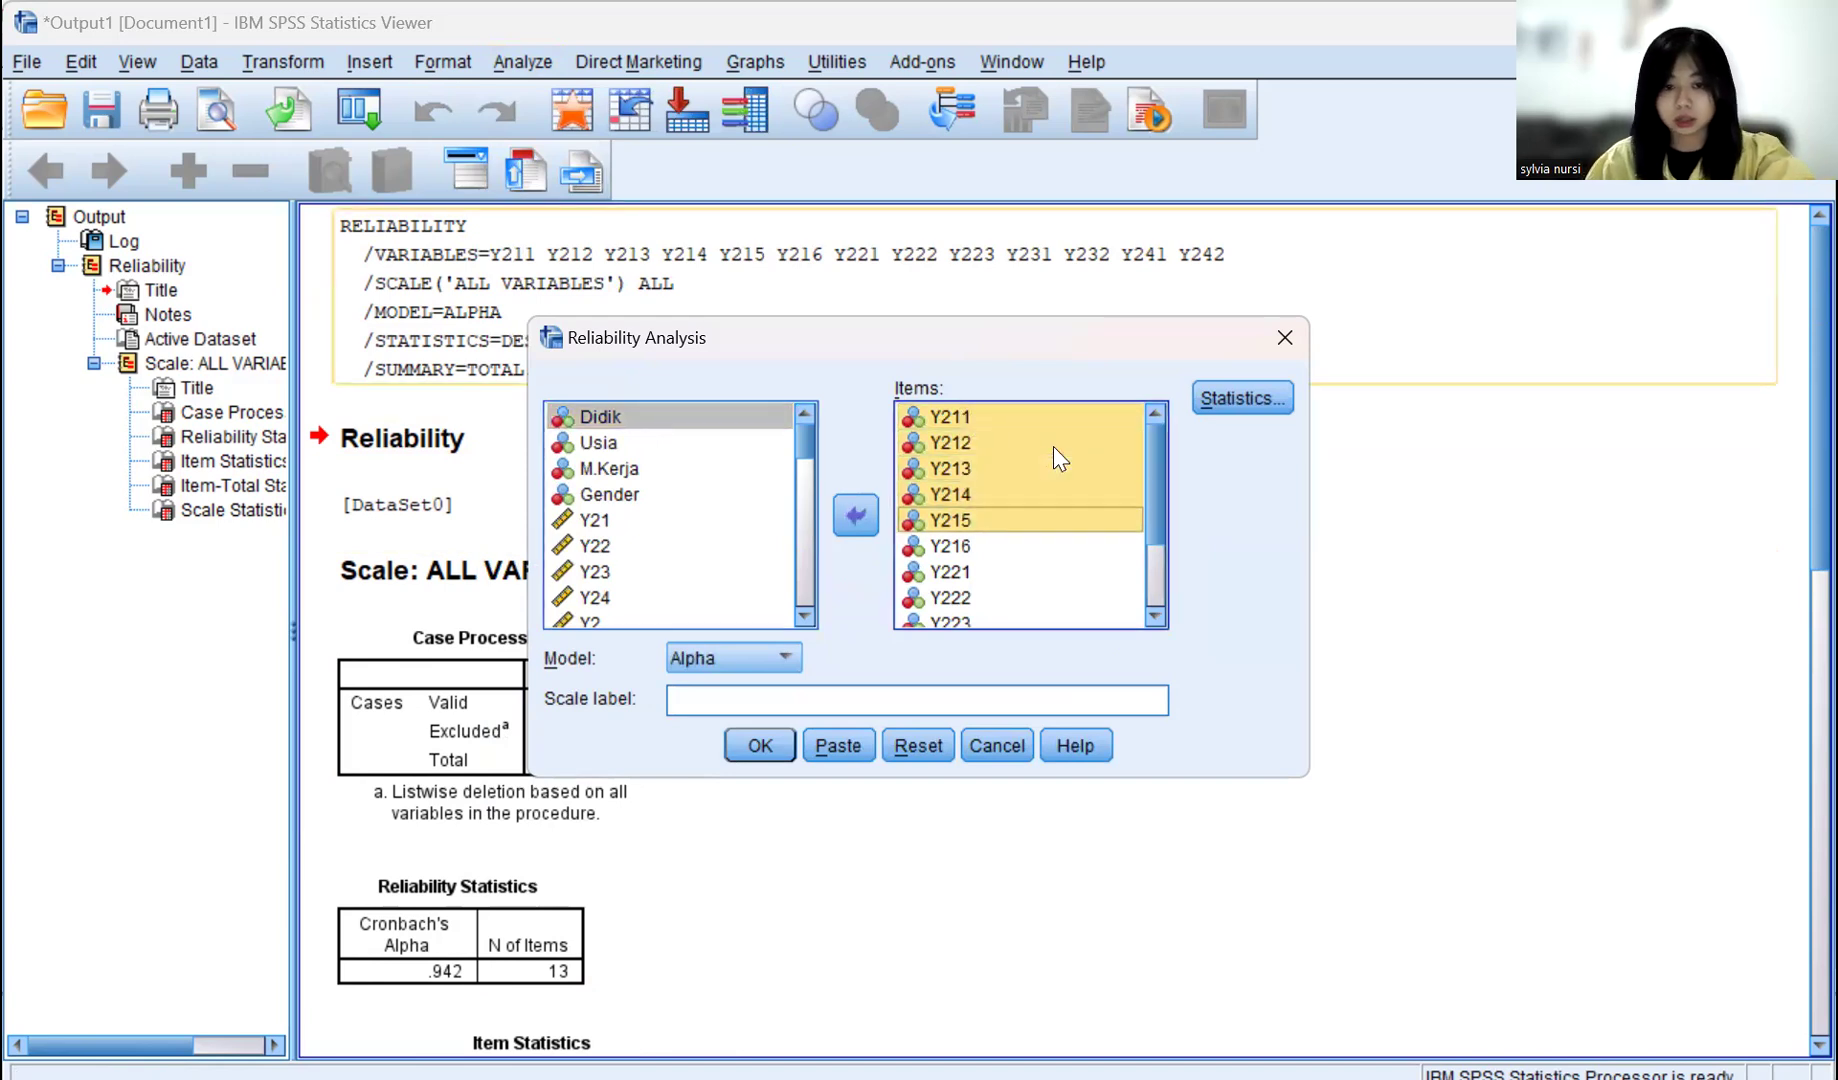
key(shift+End)
click(853, 515)
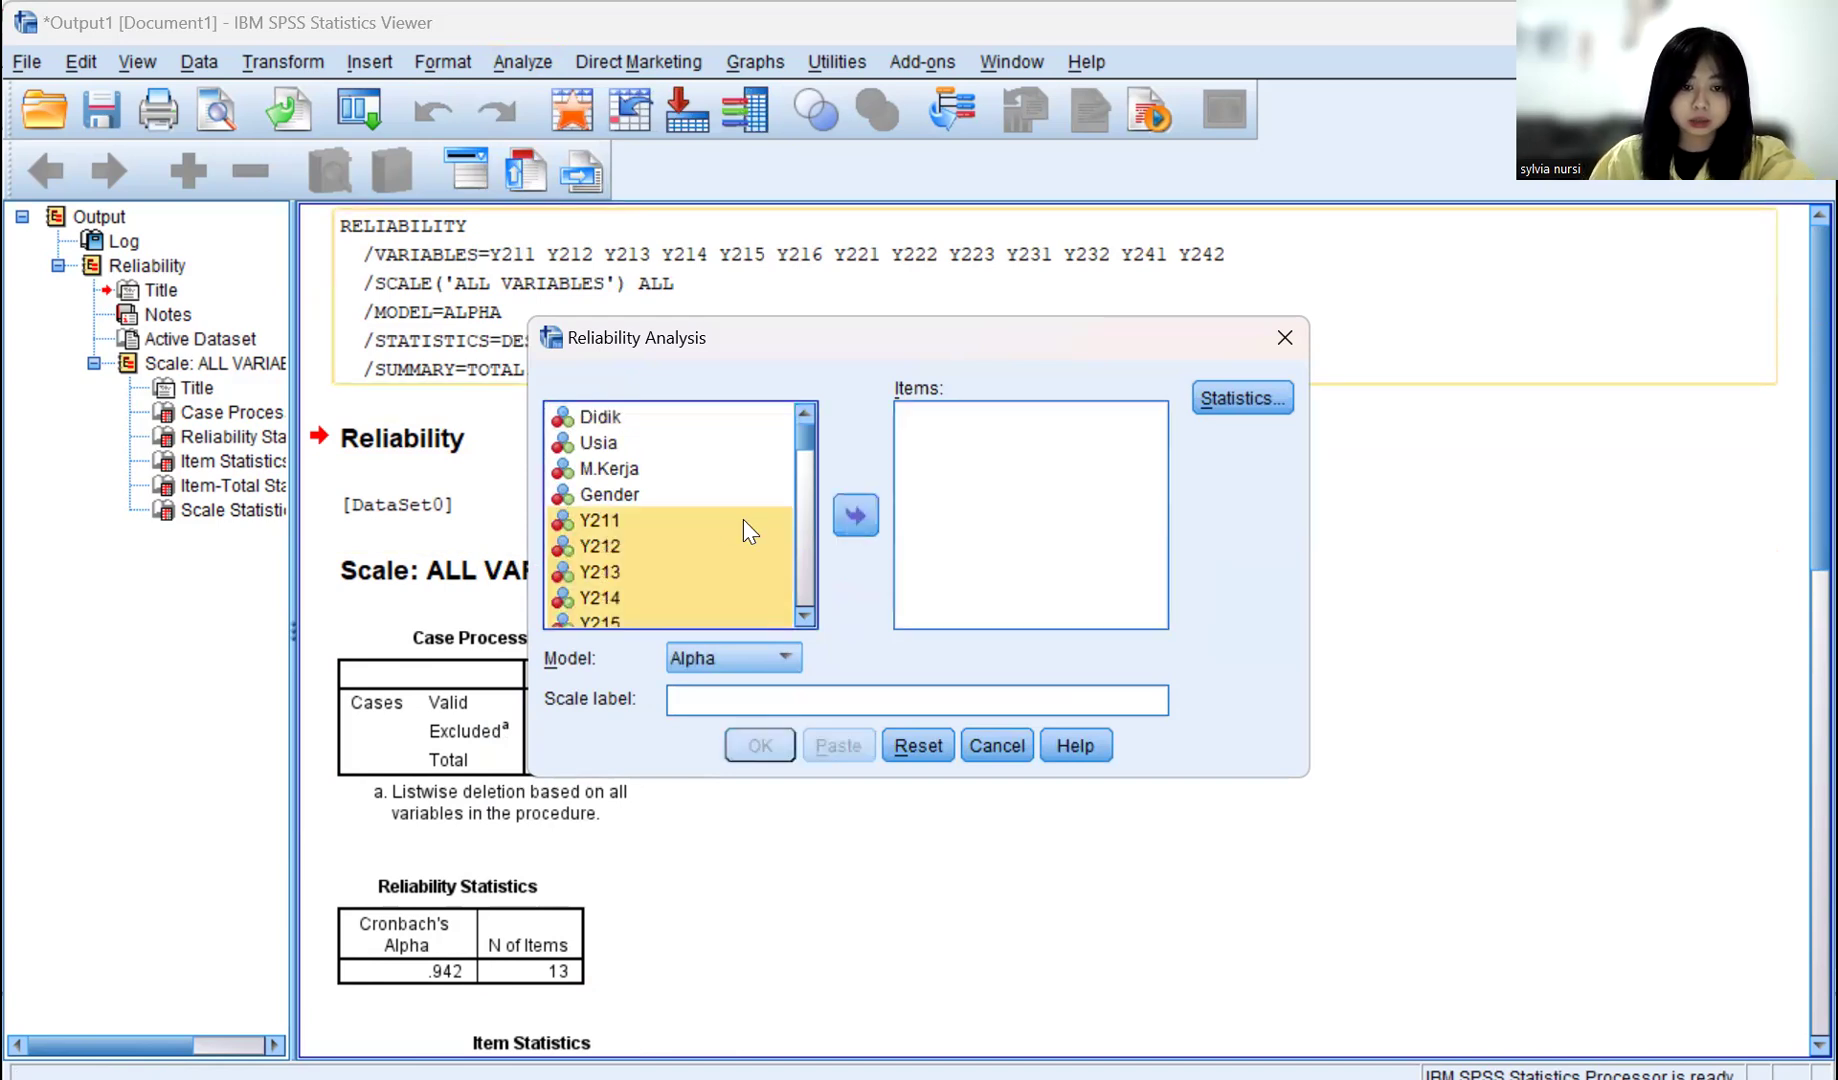
Step: Add the variables from Y111 through Y1 as the items of the reliability analysis
scroll(742, 518, down, 5)
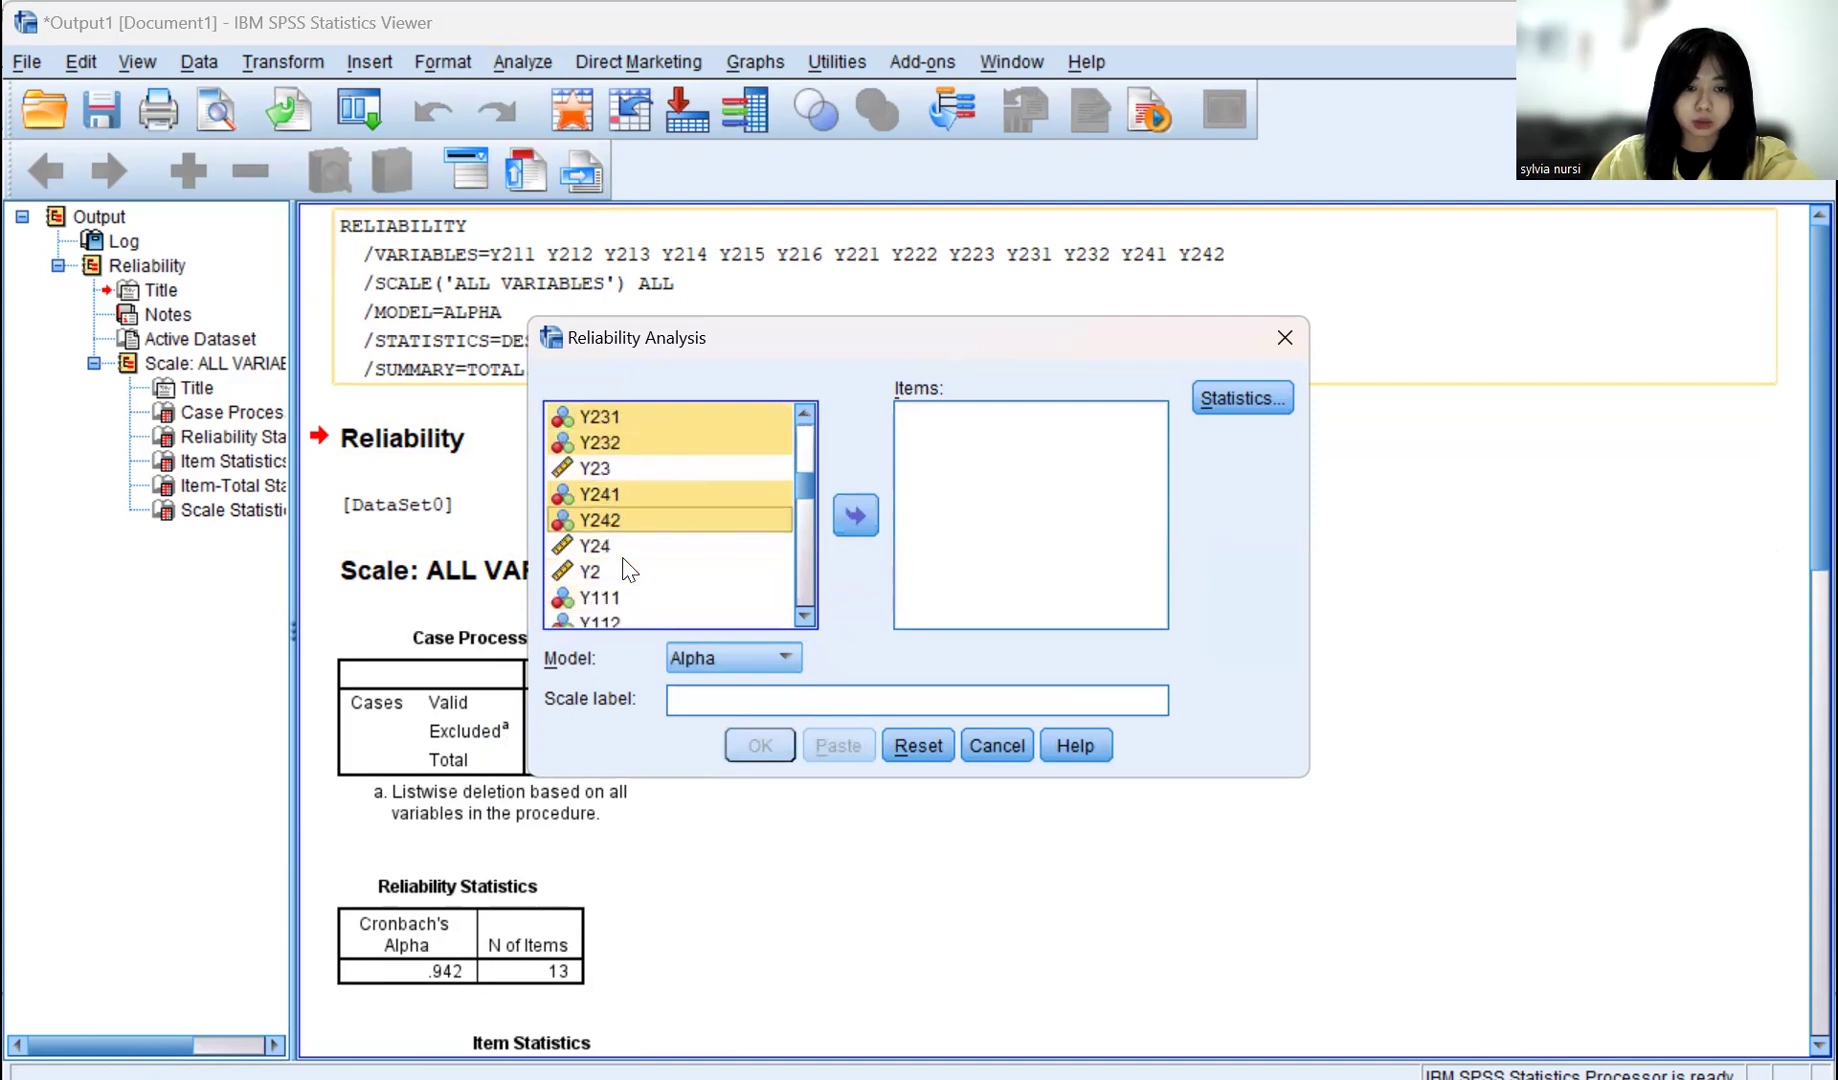
scroll(635, 555, down, 1)
click(628, 517)
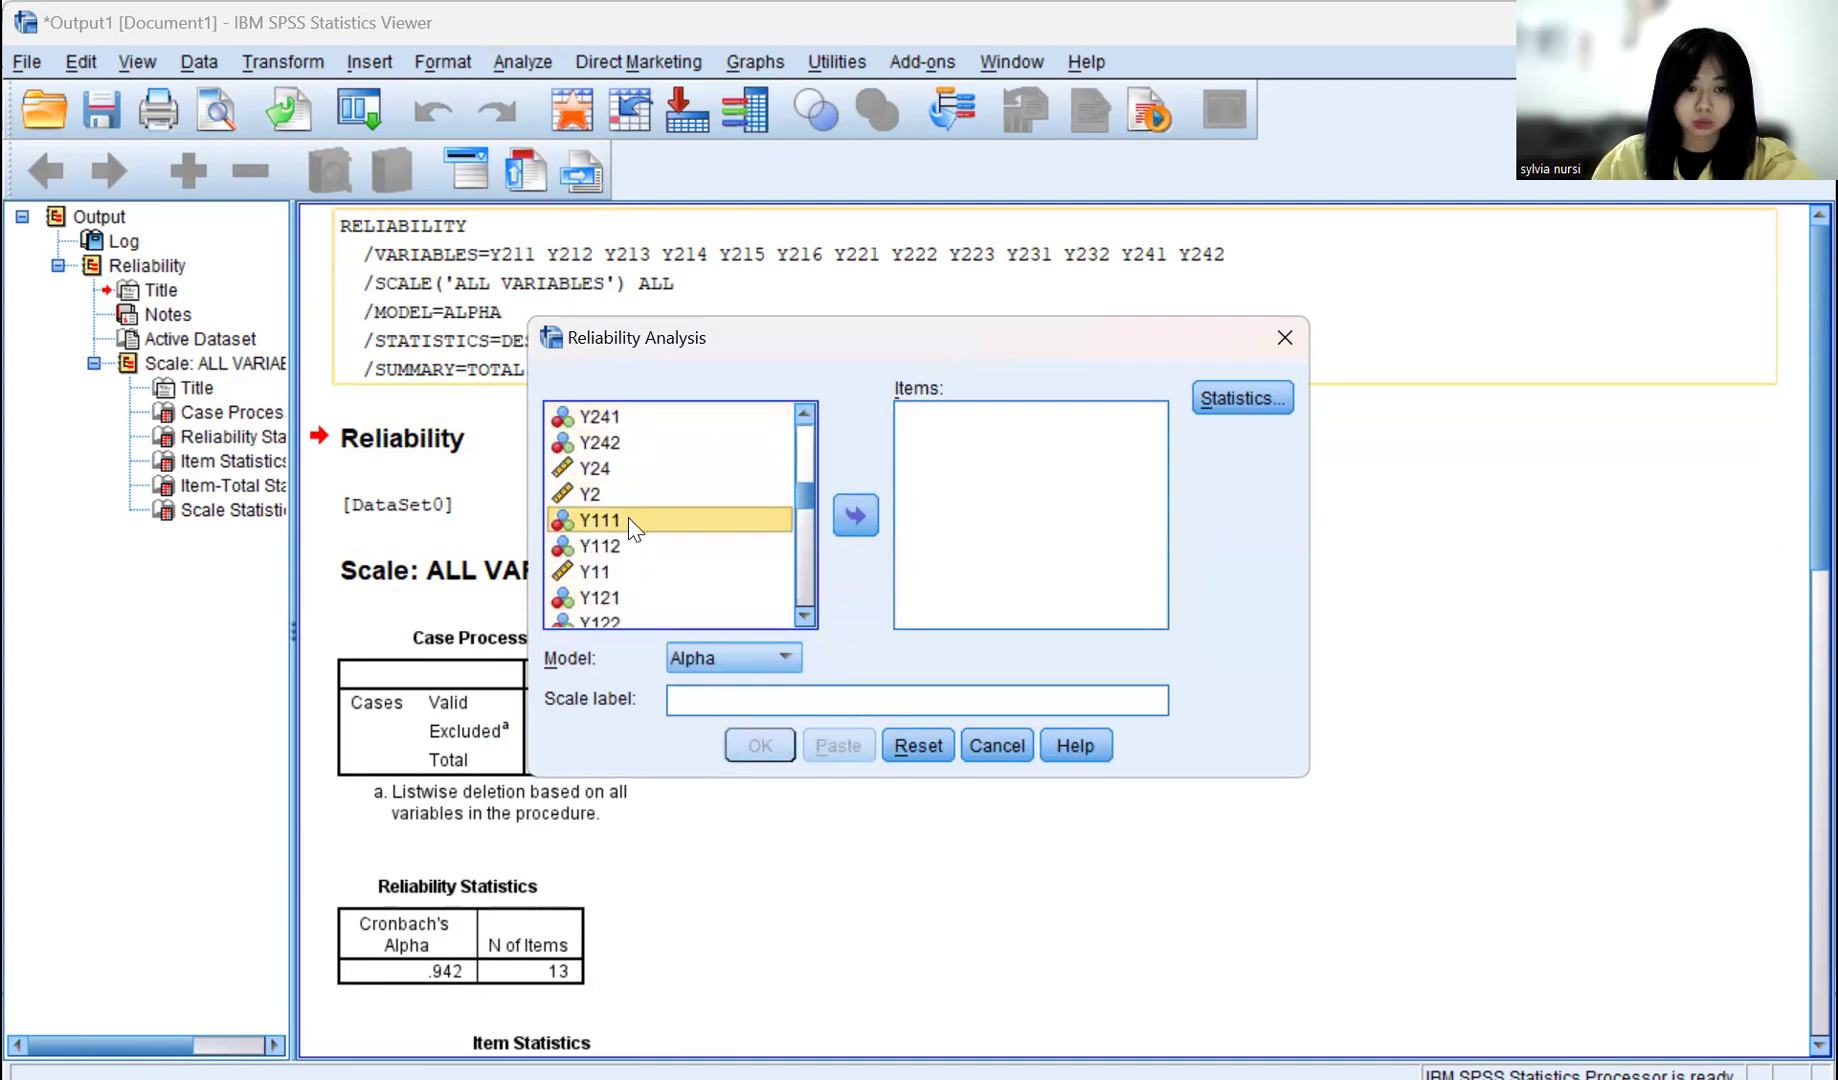
key(shift+Down)
key(shift+Down)
key(shift+Down)
key(shift+Down)
key(shift+Down)
key(shift+Down)
key(shift+Down)
key(shift+Down)
key(shift+Down)
key(shift+Down)
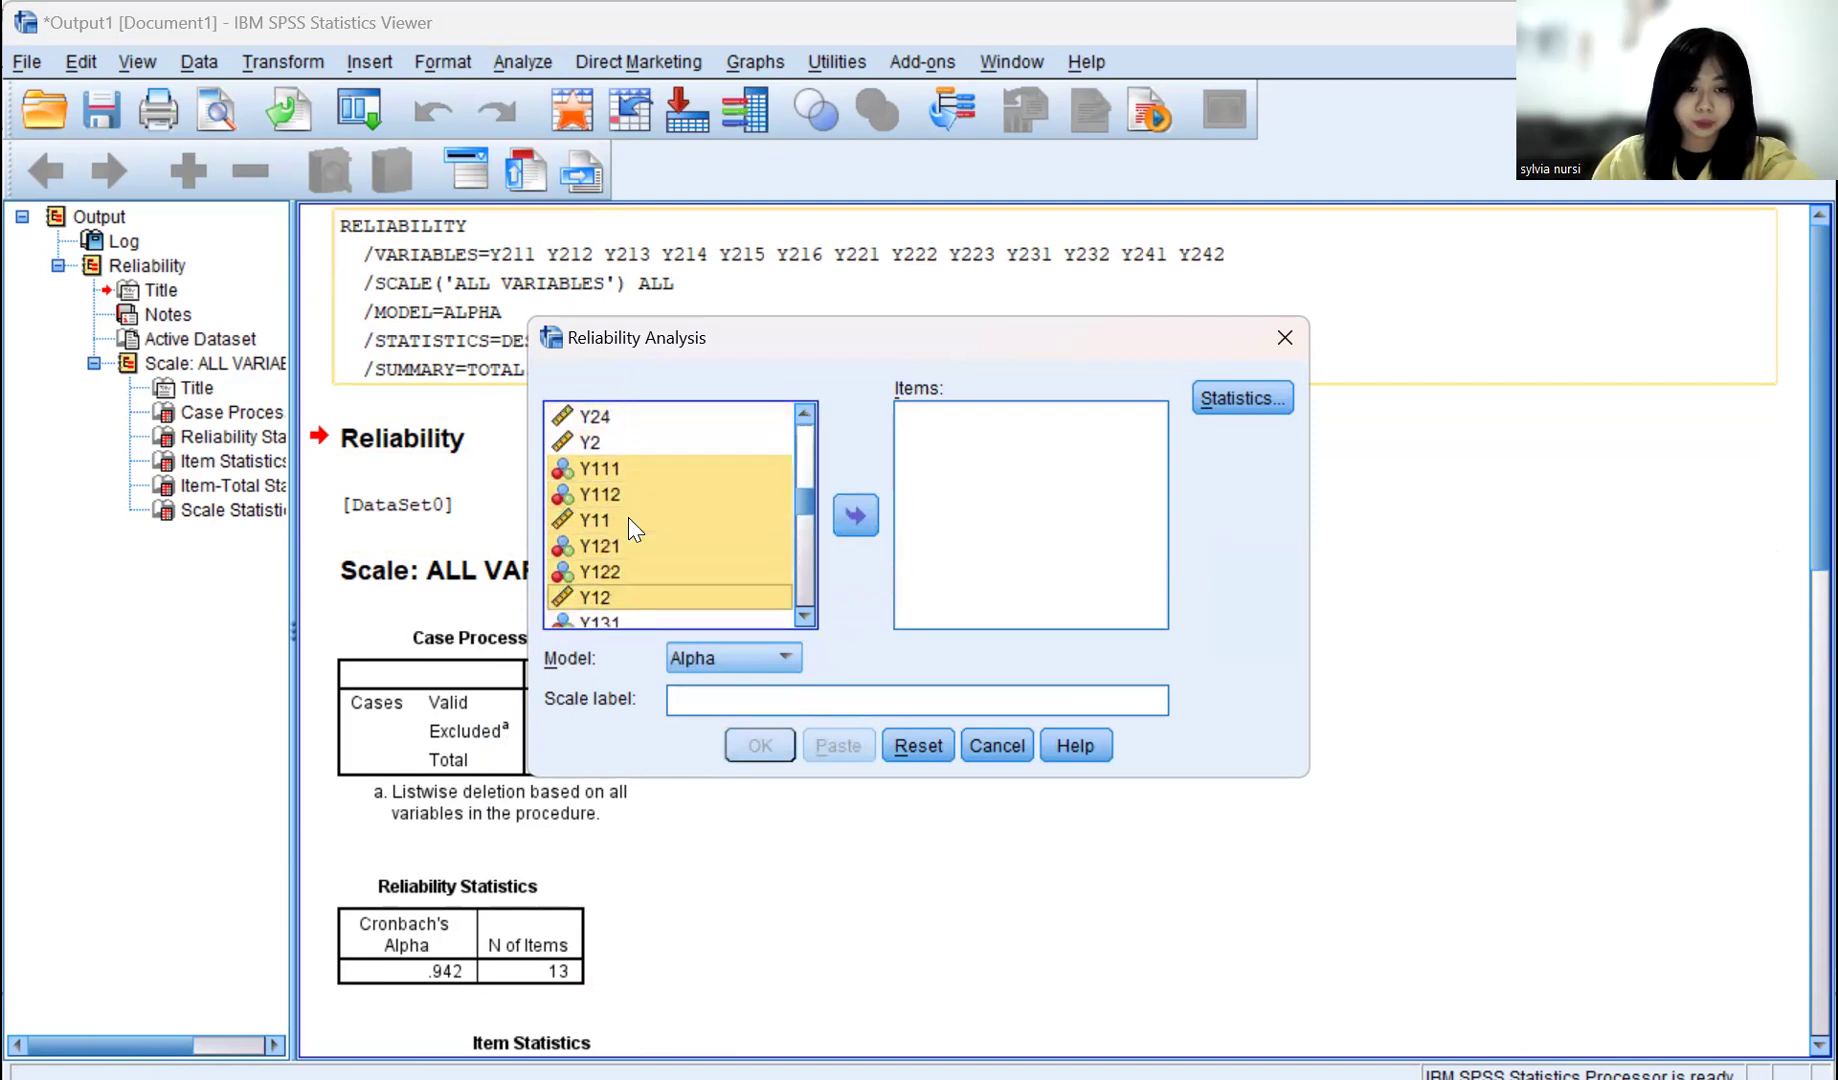
key(shift+Down)
key(shift+Down)
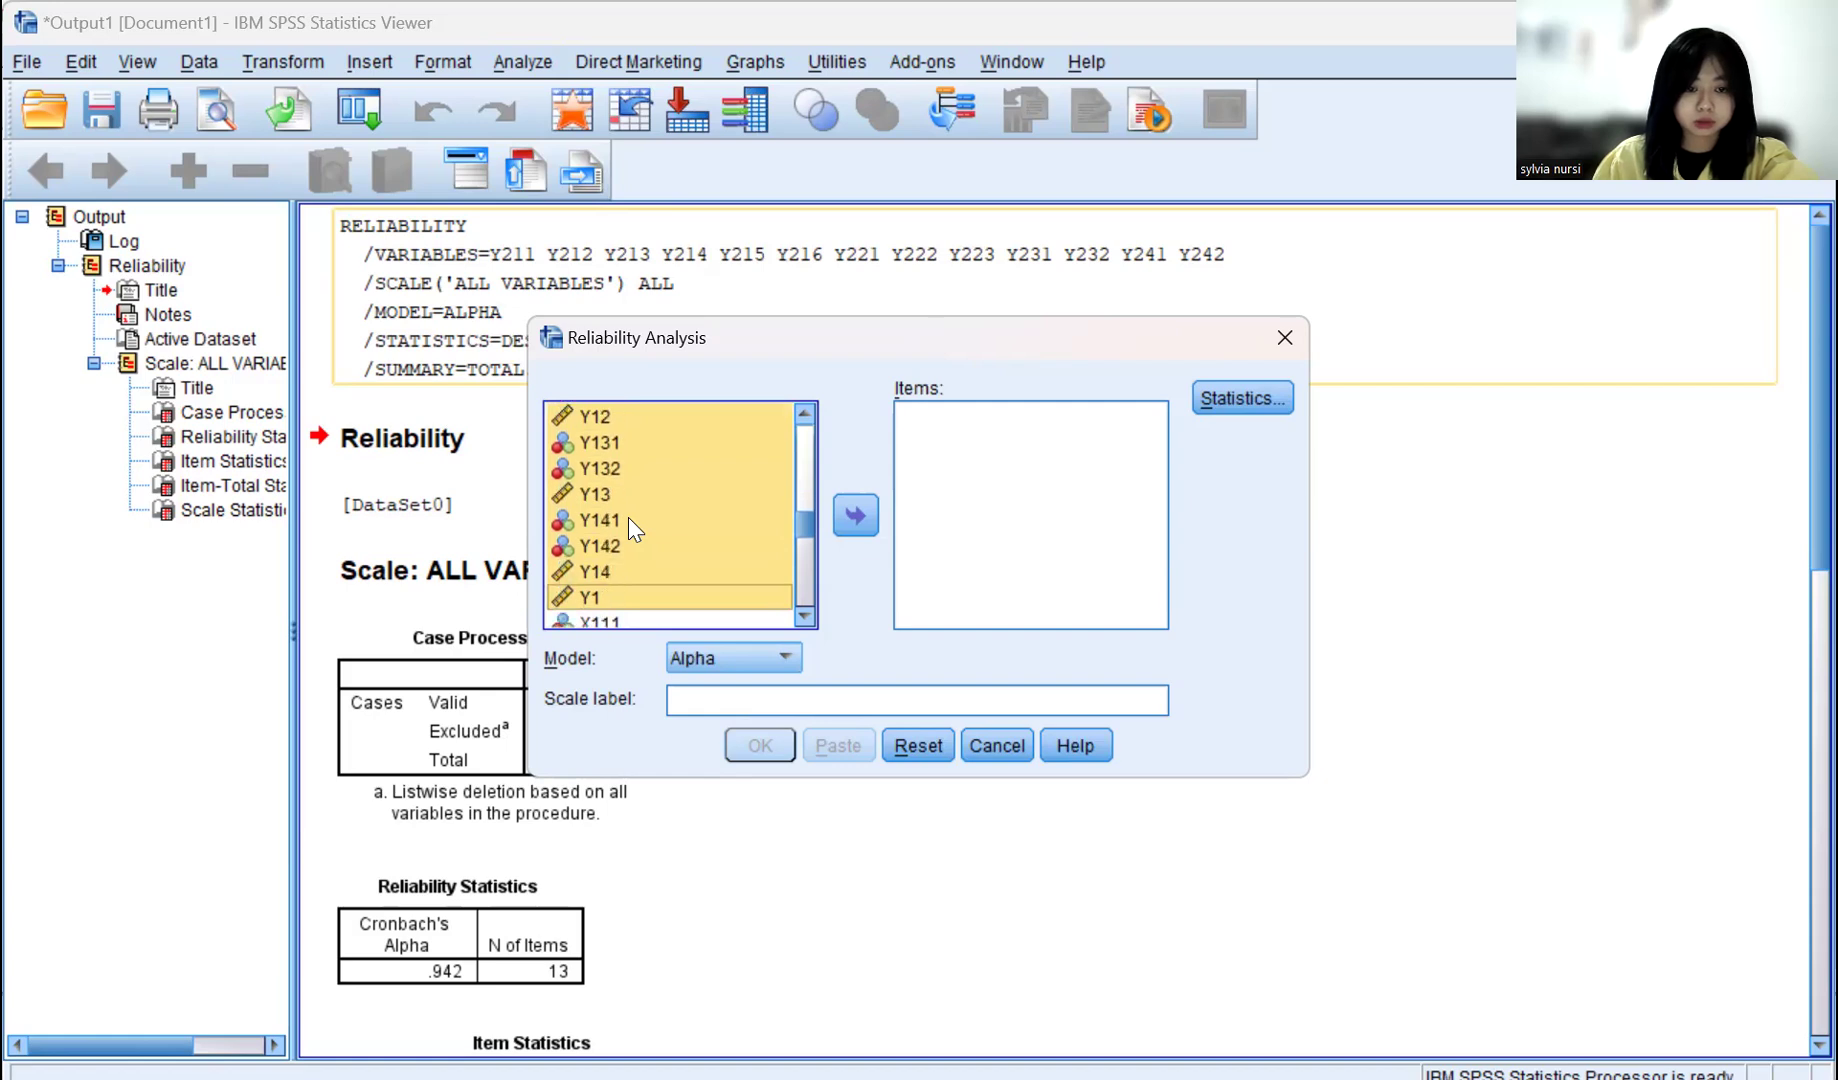
click(855, 515)
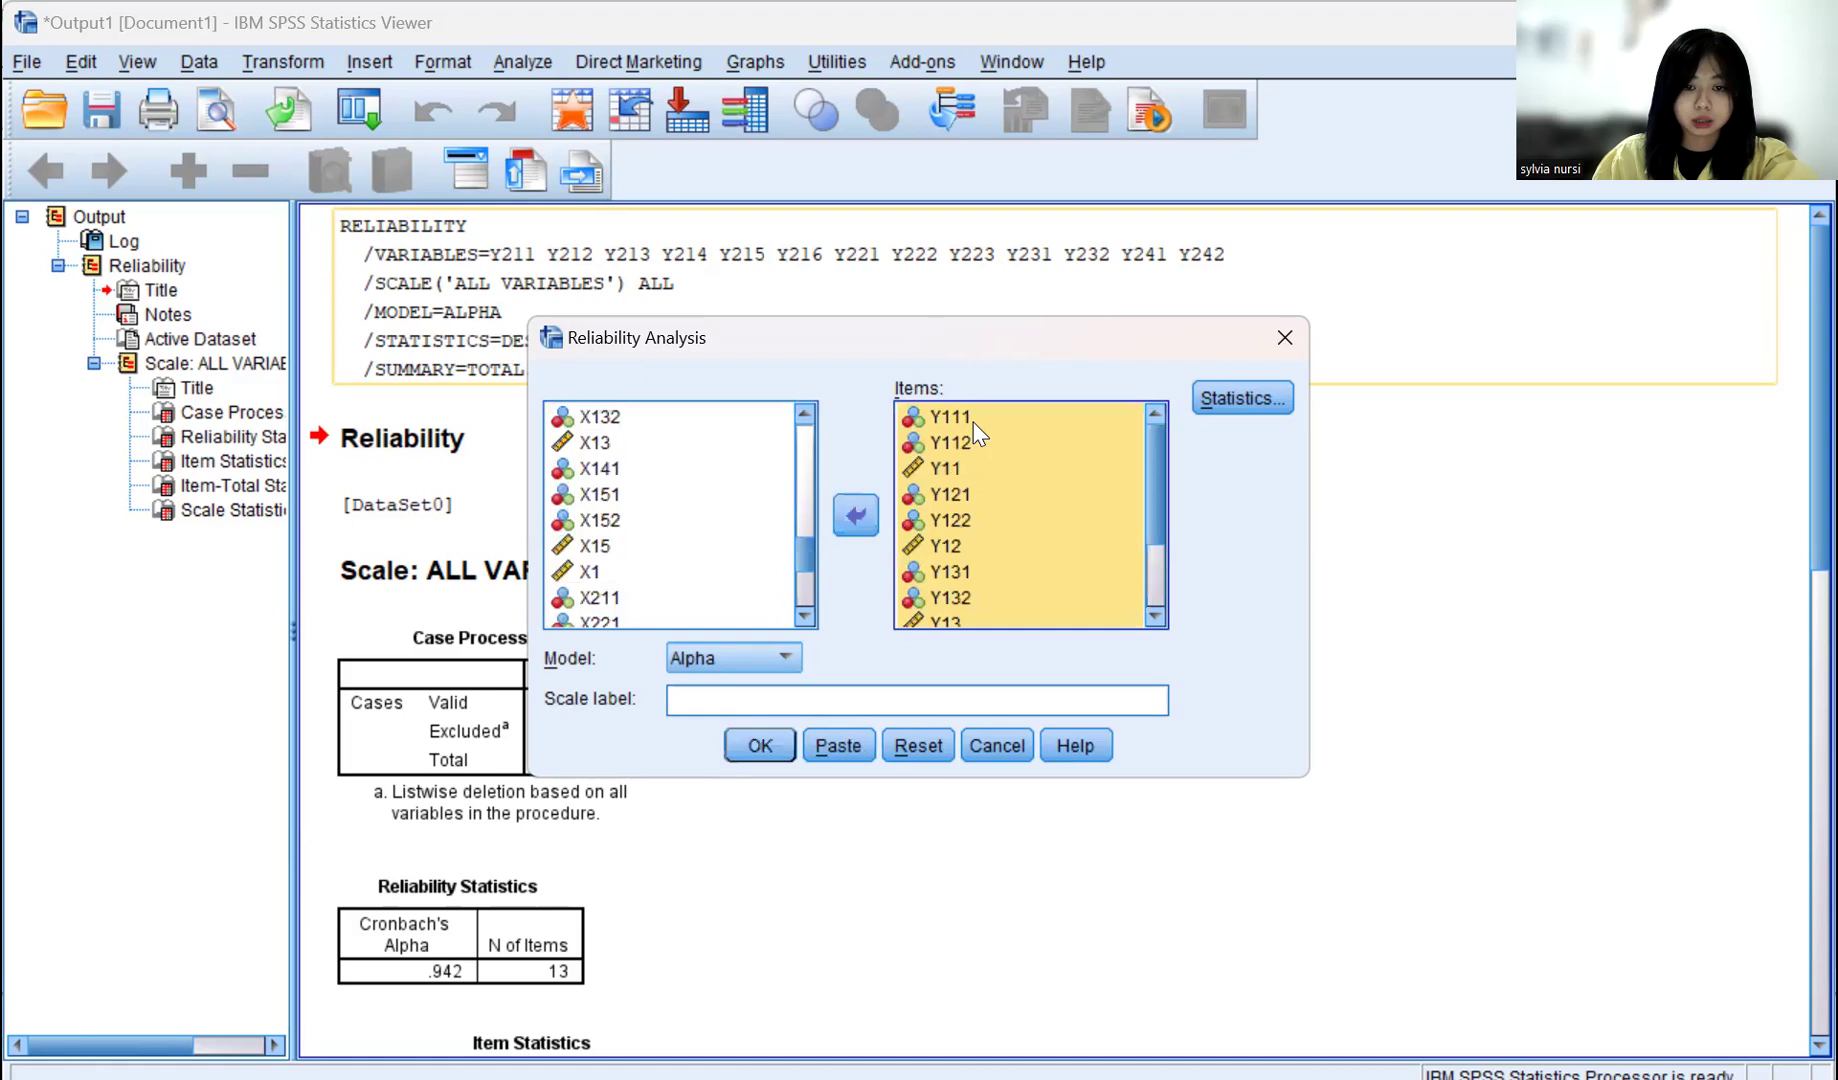
Step: Remove the variables Y11, Y12, Y13, Y14 and Y1 from the reliability analysis items
click(955, 468)
click(855, 515)
click(943, 520)
click(855, 515)
scroll(959, 517, down, 2)
click(950, 512)
click(855, 515)
click(912, 589)
click(855, 515)
click(940, 610)
click(855, 515)
Step: Keep the descriptives for Item, Scale and Scale if item deleted, and run the Alpha reliability analysis on items Y111 through Y142
click(1262, 400)
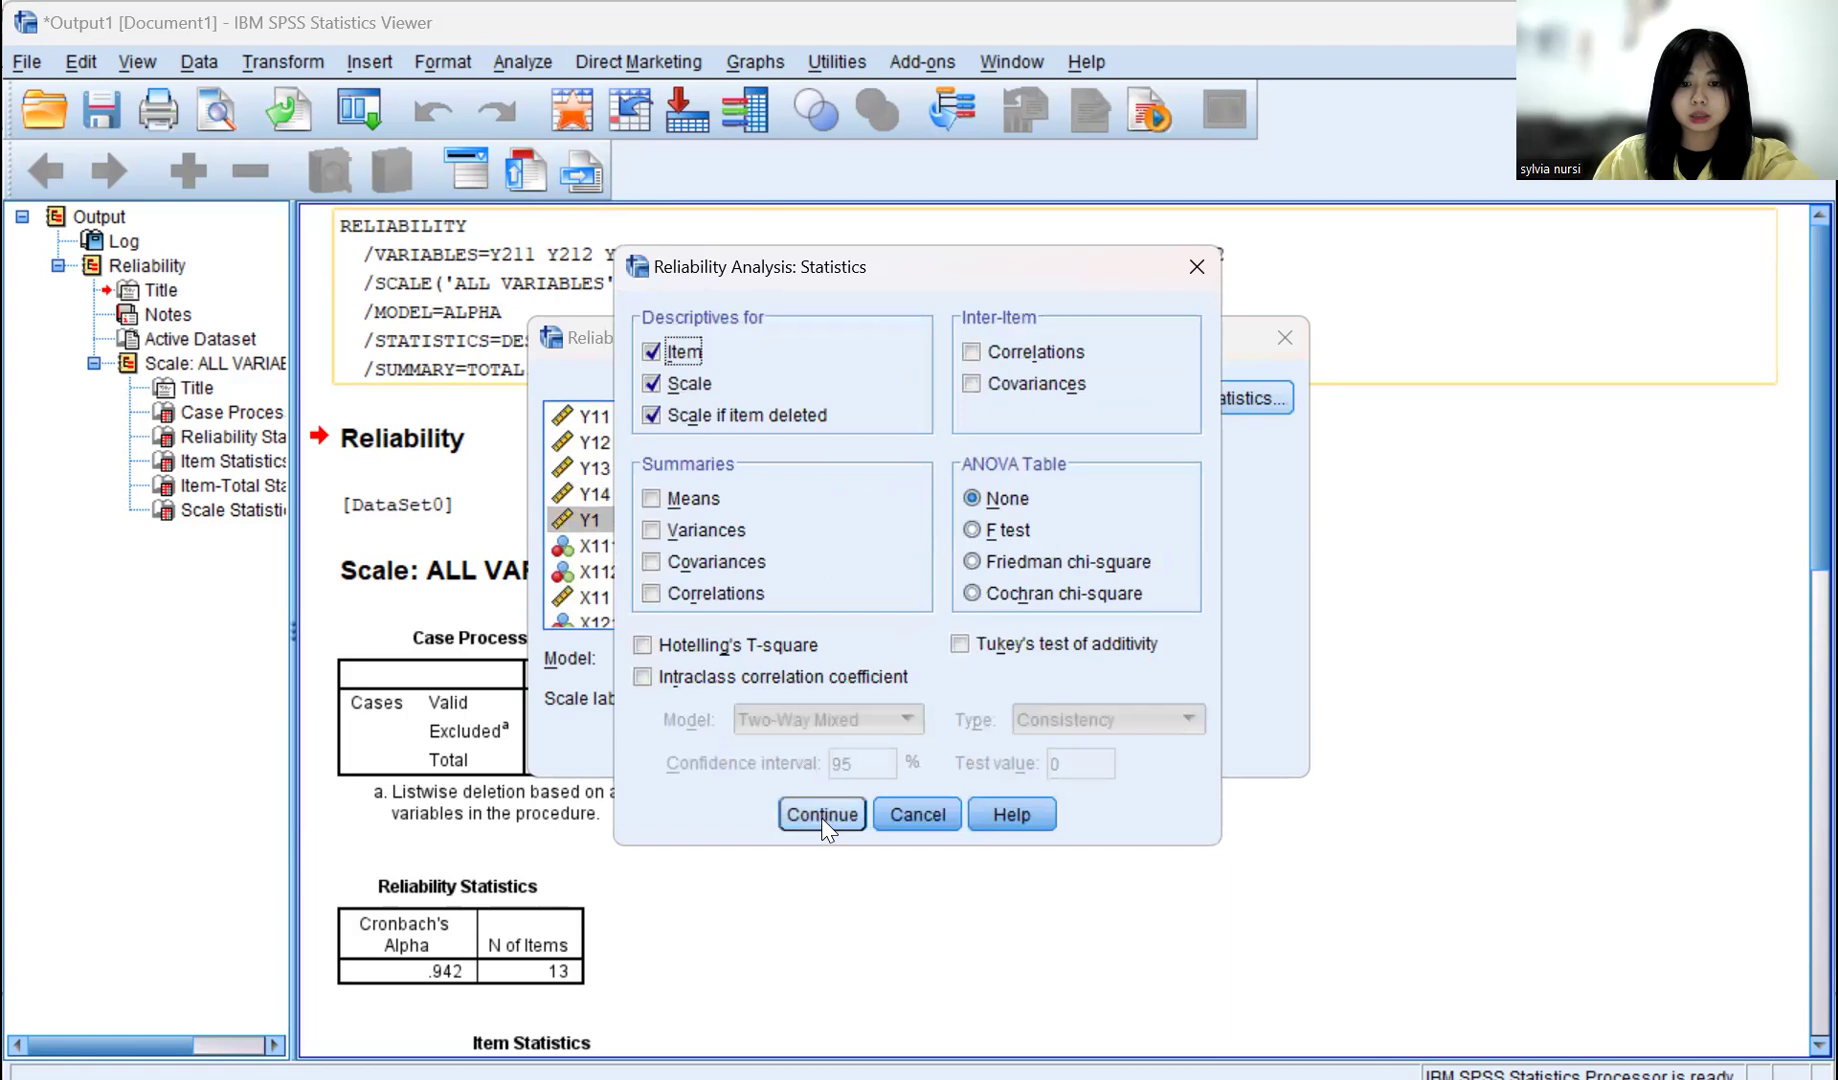
click(822, 815)
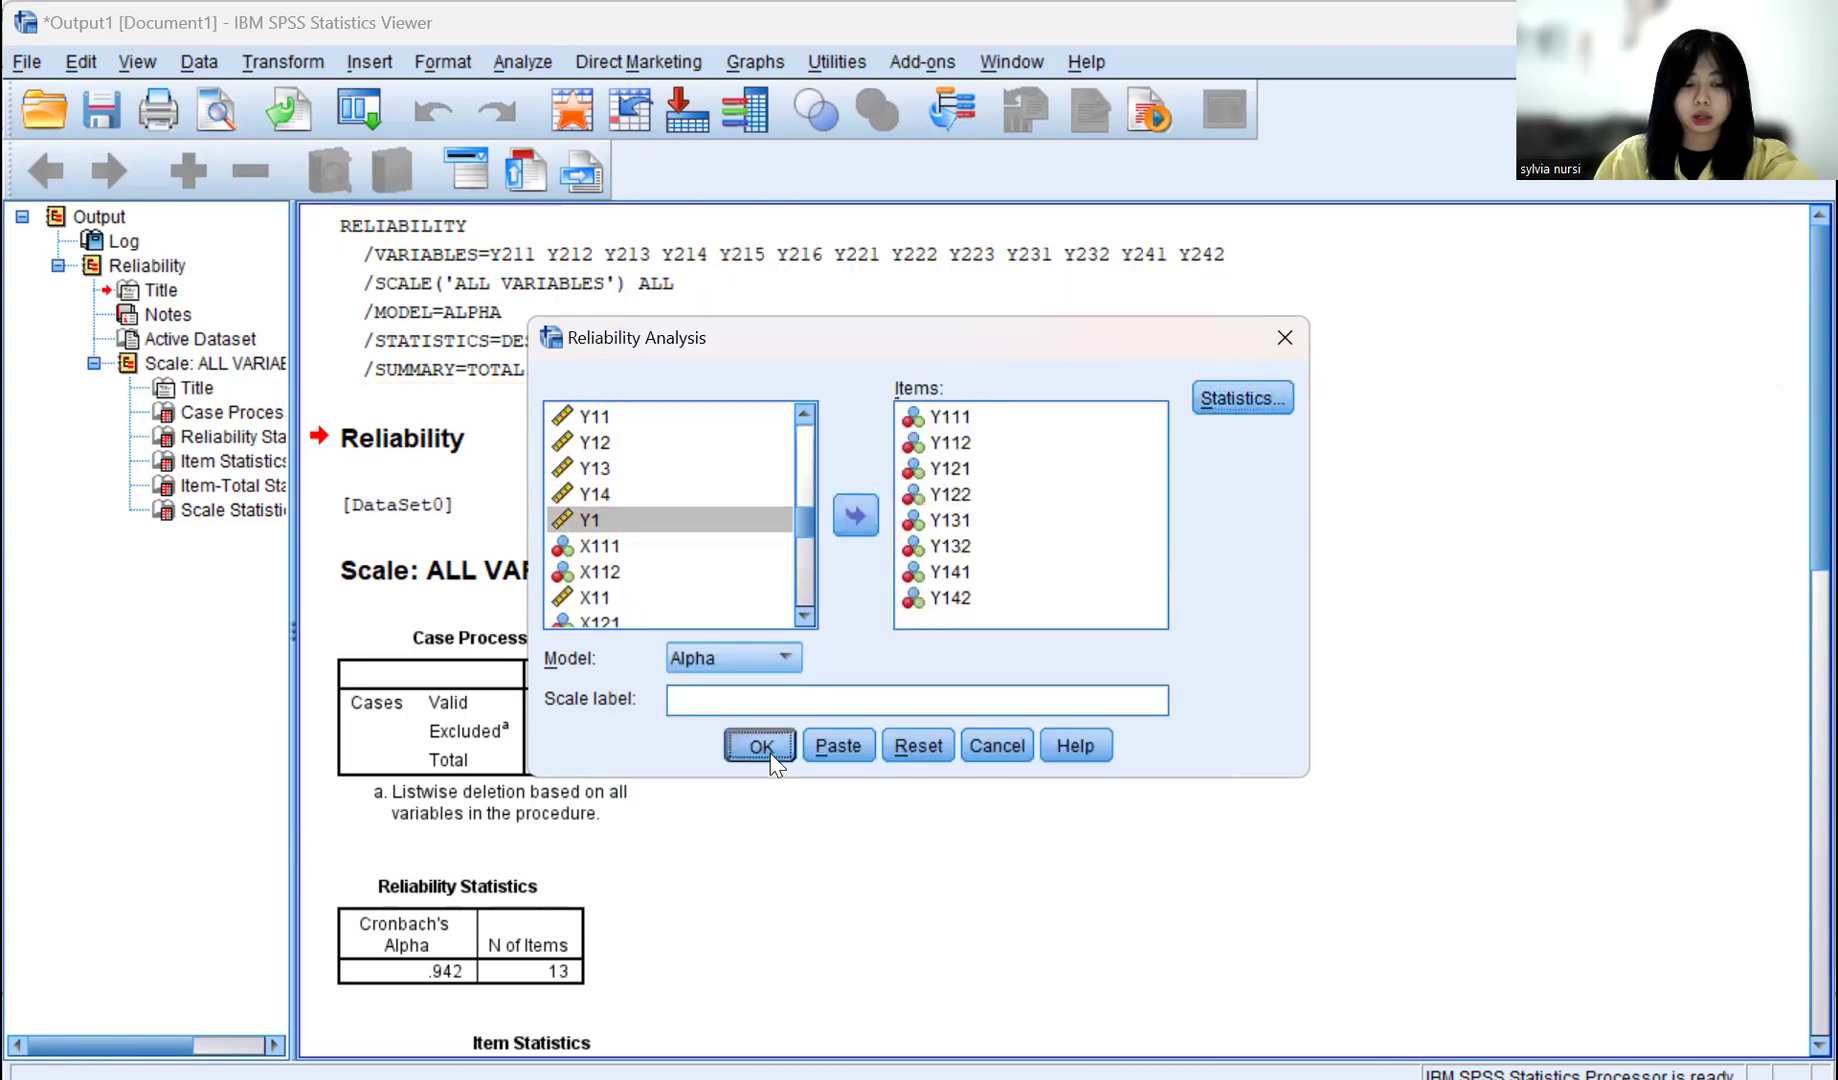
click(762, 746)
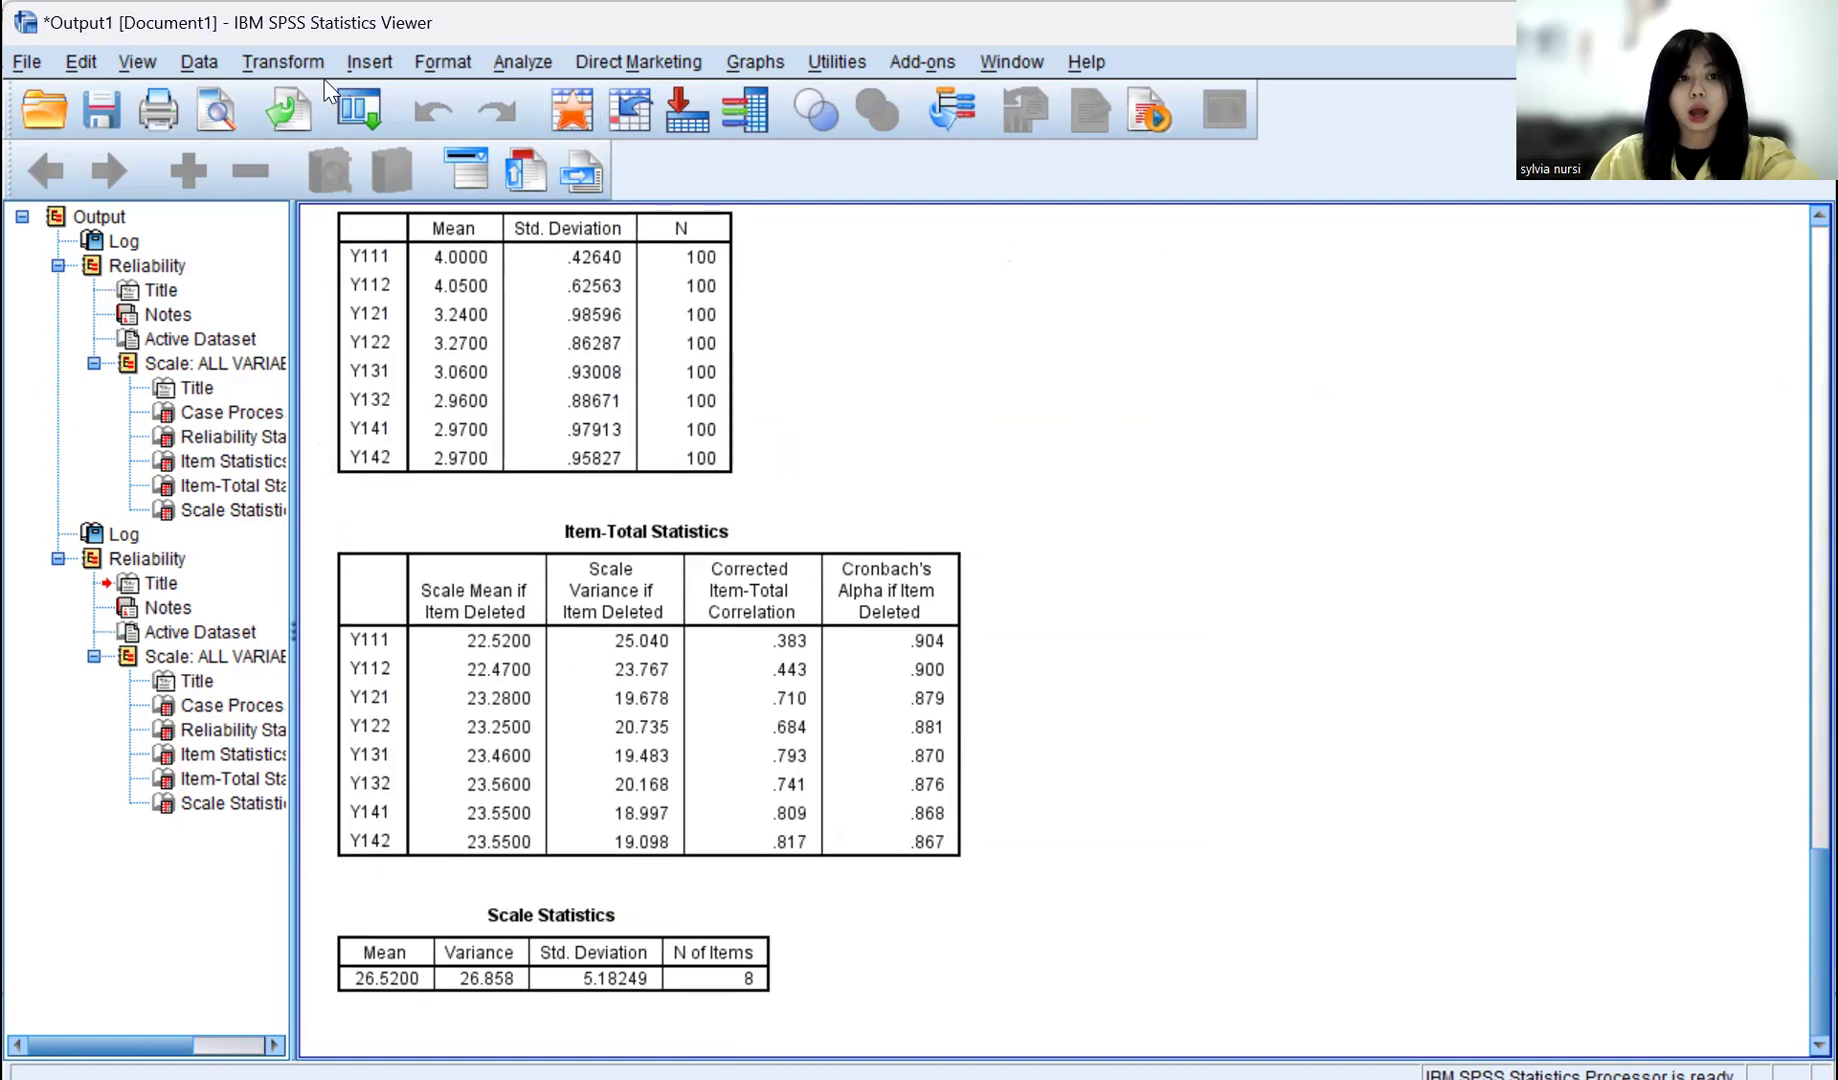
Step: Start another Reliability Analysis and clear the items Y111 through Y142 from it
click(488, 61)
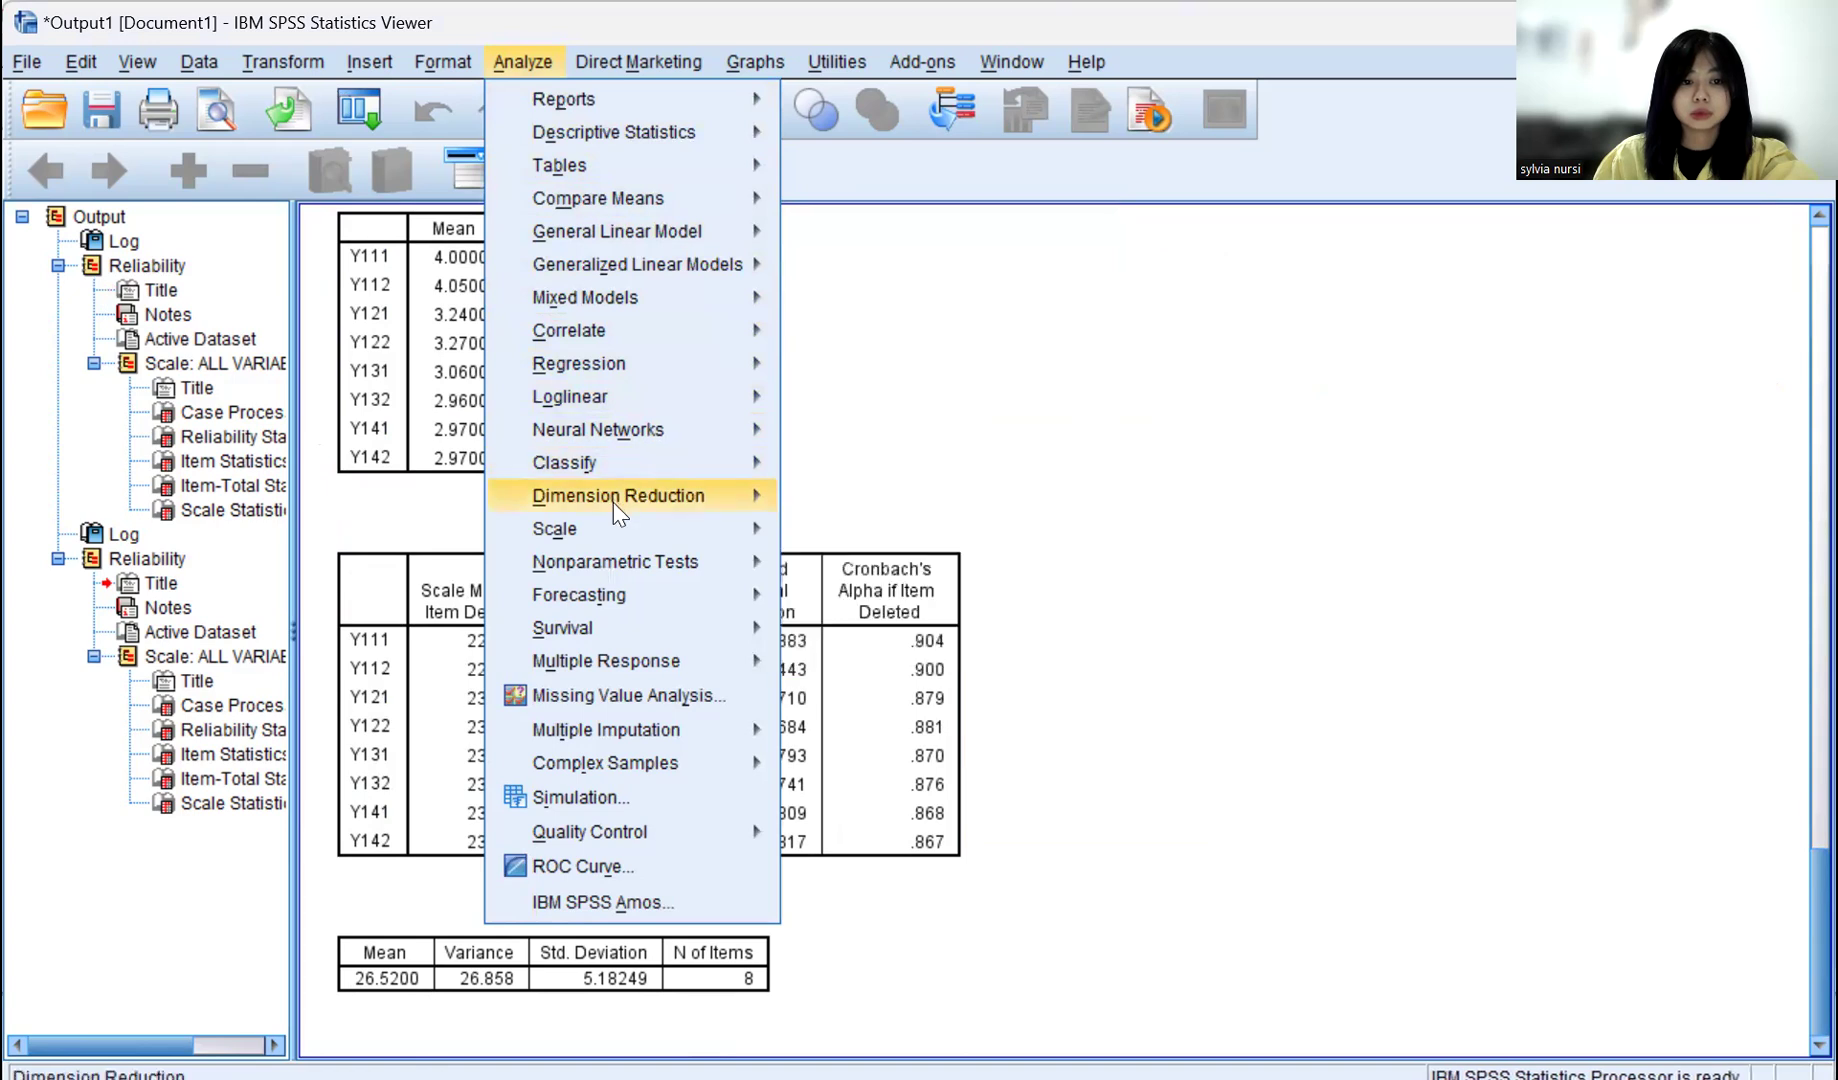
mouse_move(615, 528)
click(836, 527)
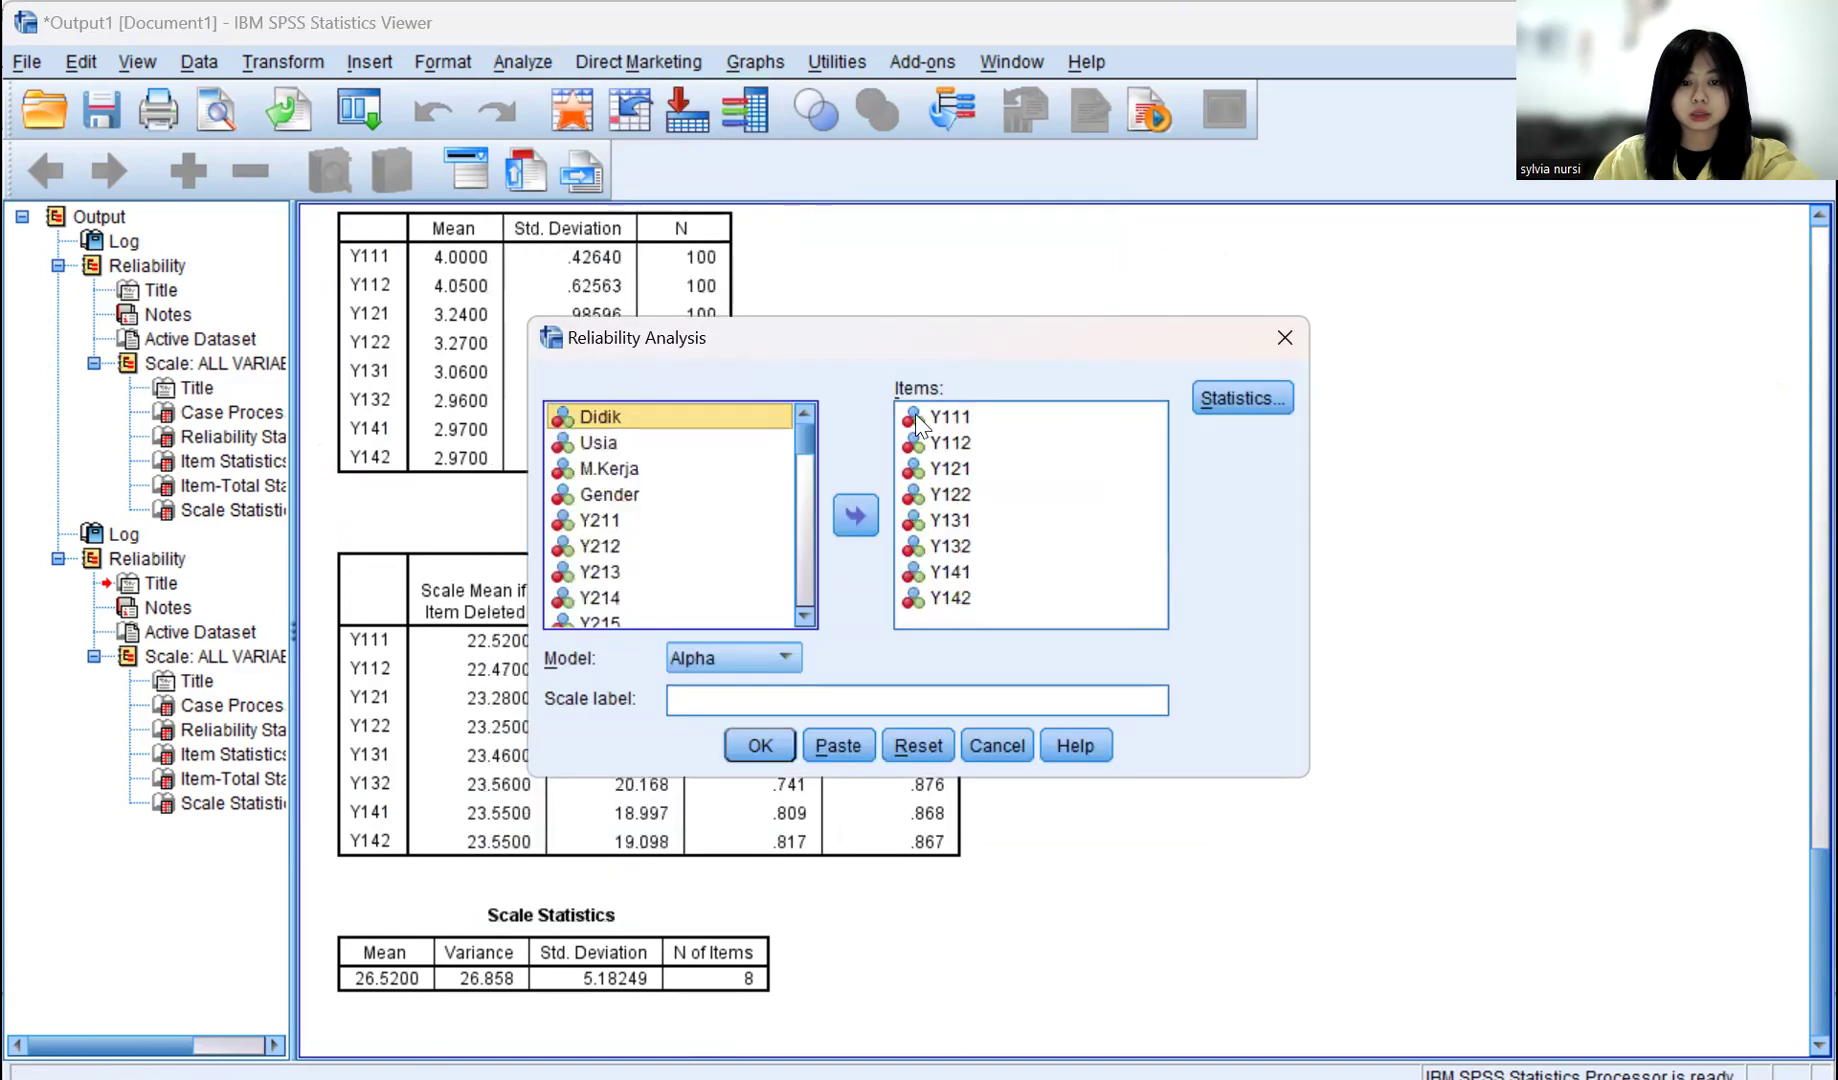
drag(955, 420, 950, 598)
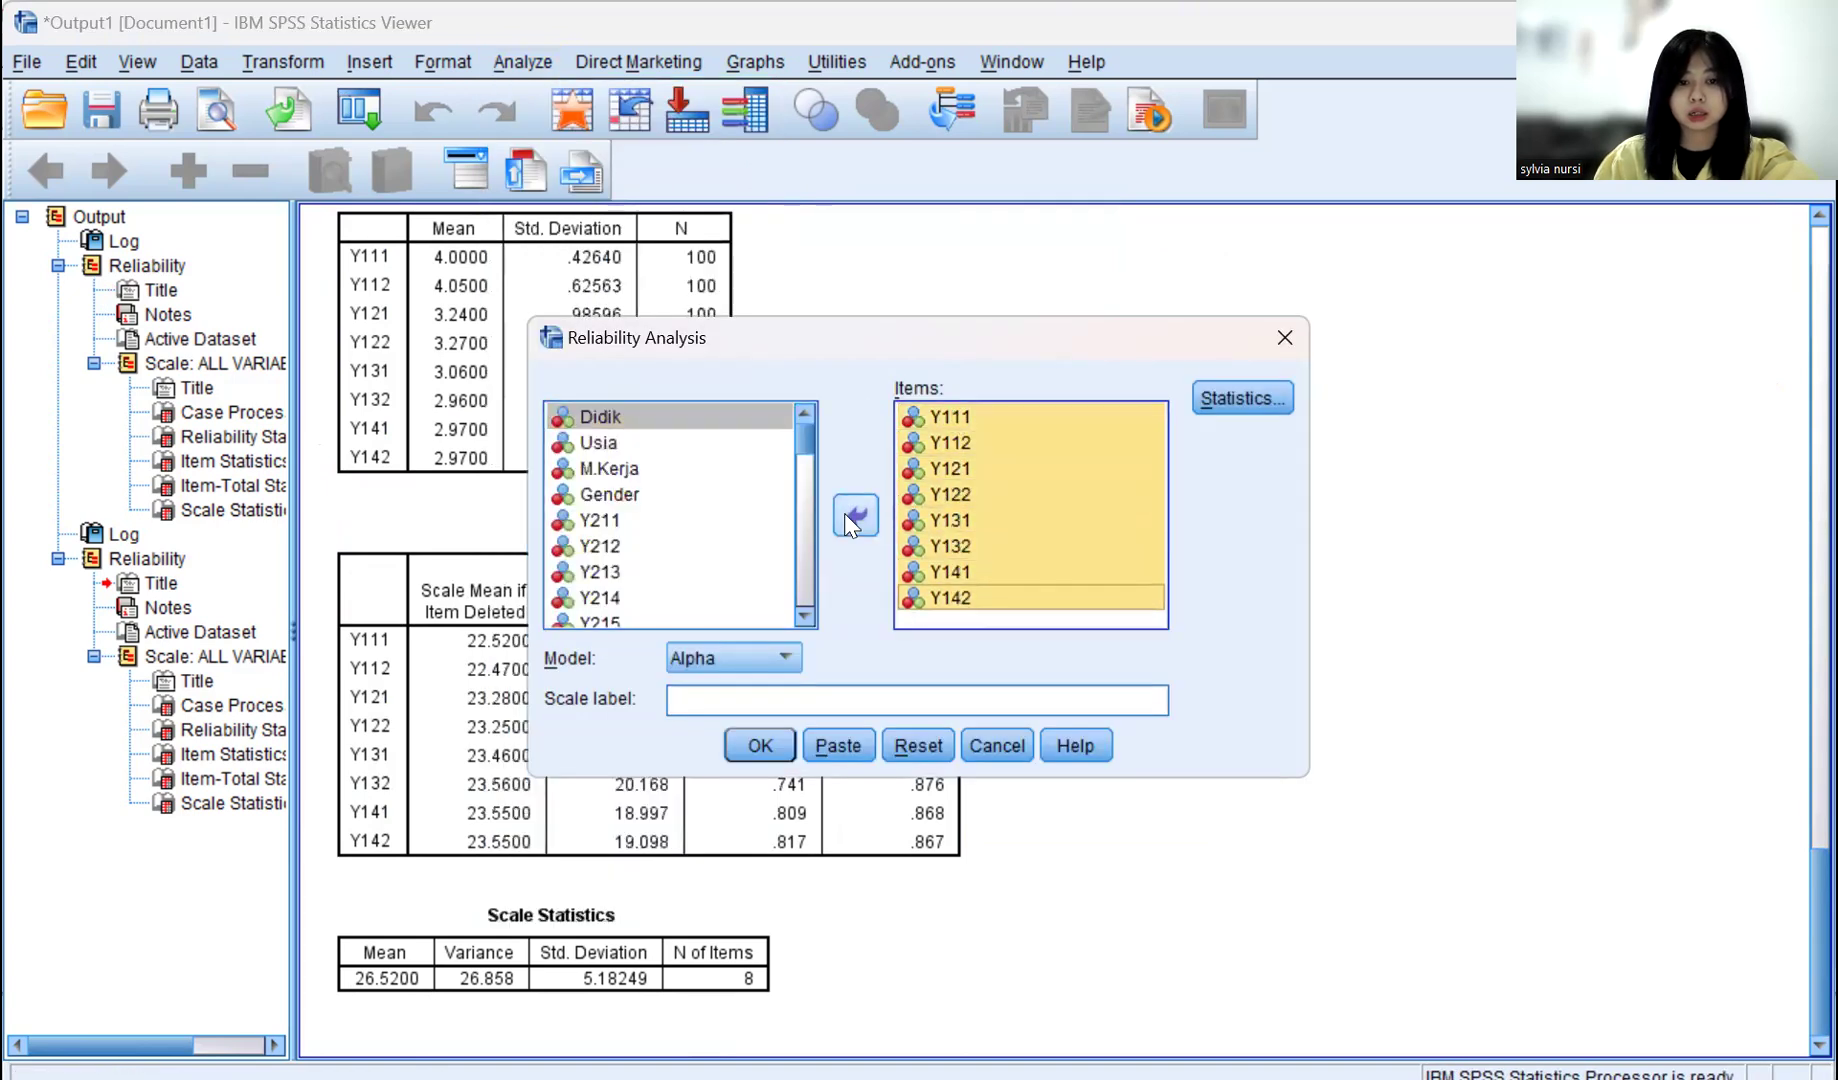
click(855, 515)
Step: Add the variables from X111 through X1 as the reliability analysis items
scroll(700, 535, down, 5)
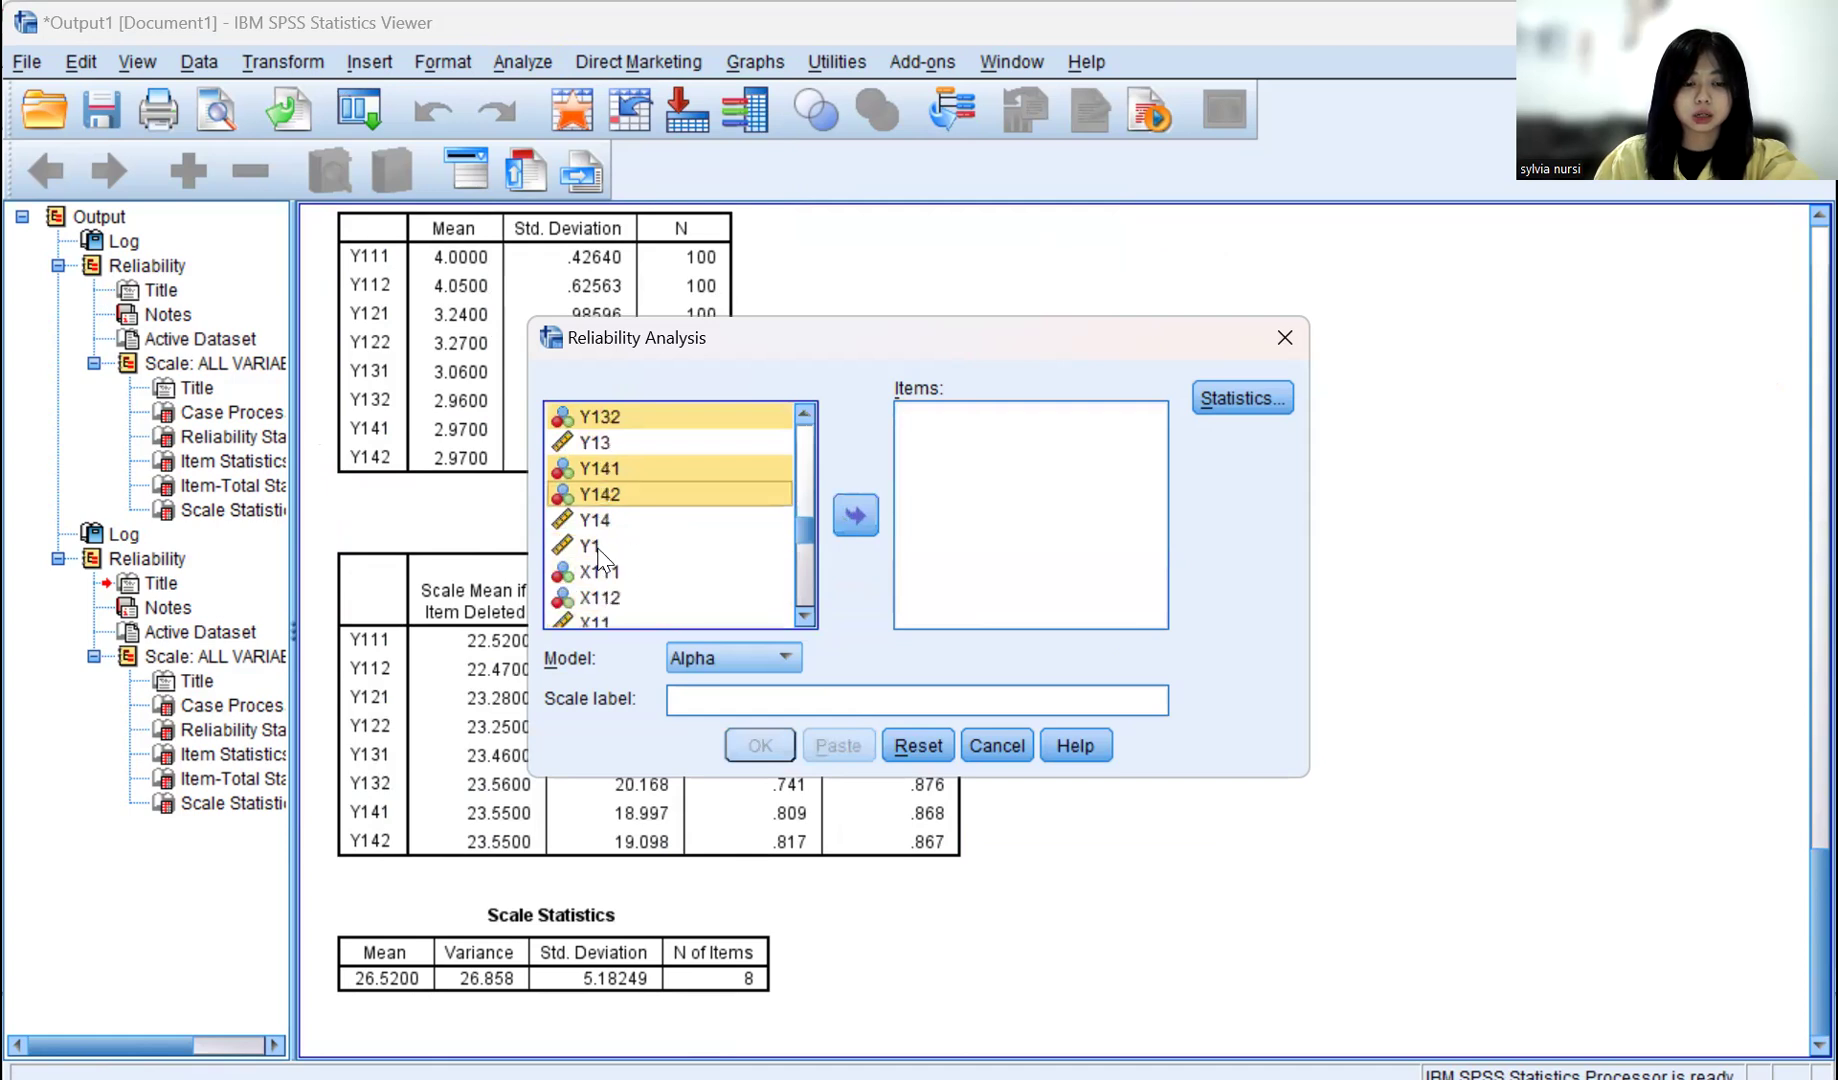
click(620, 574)
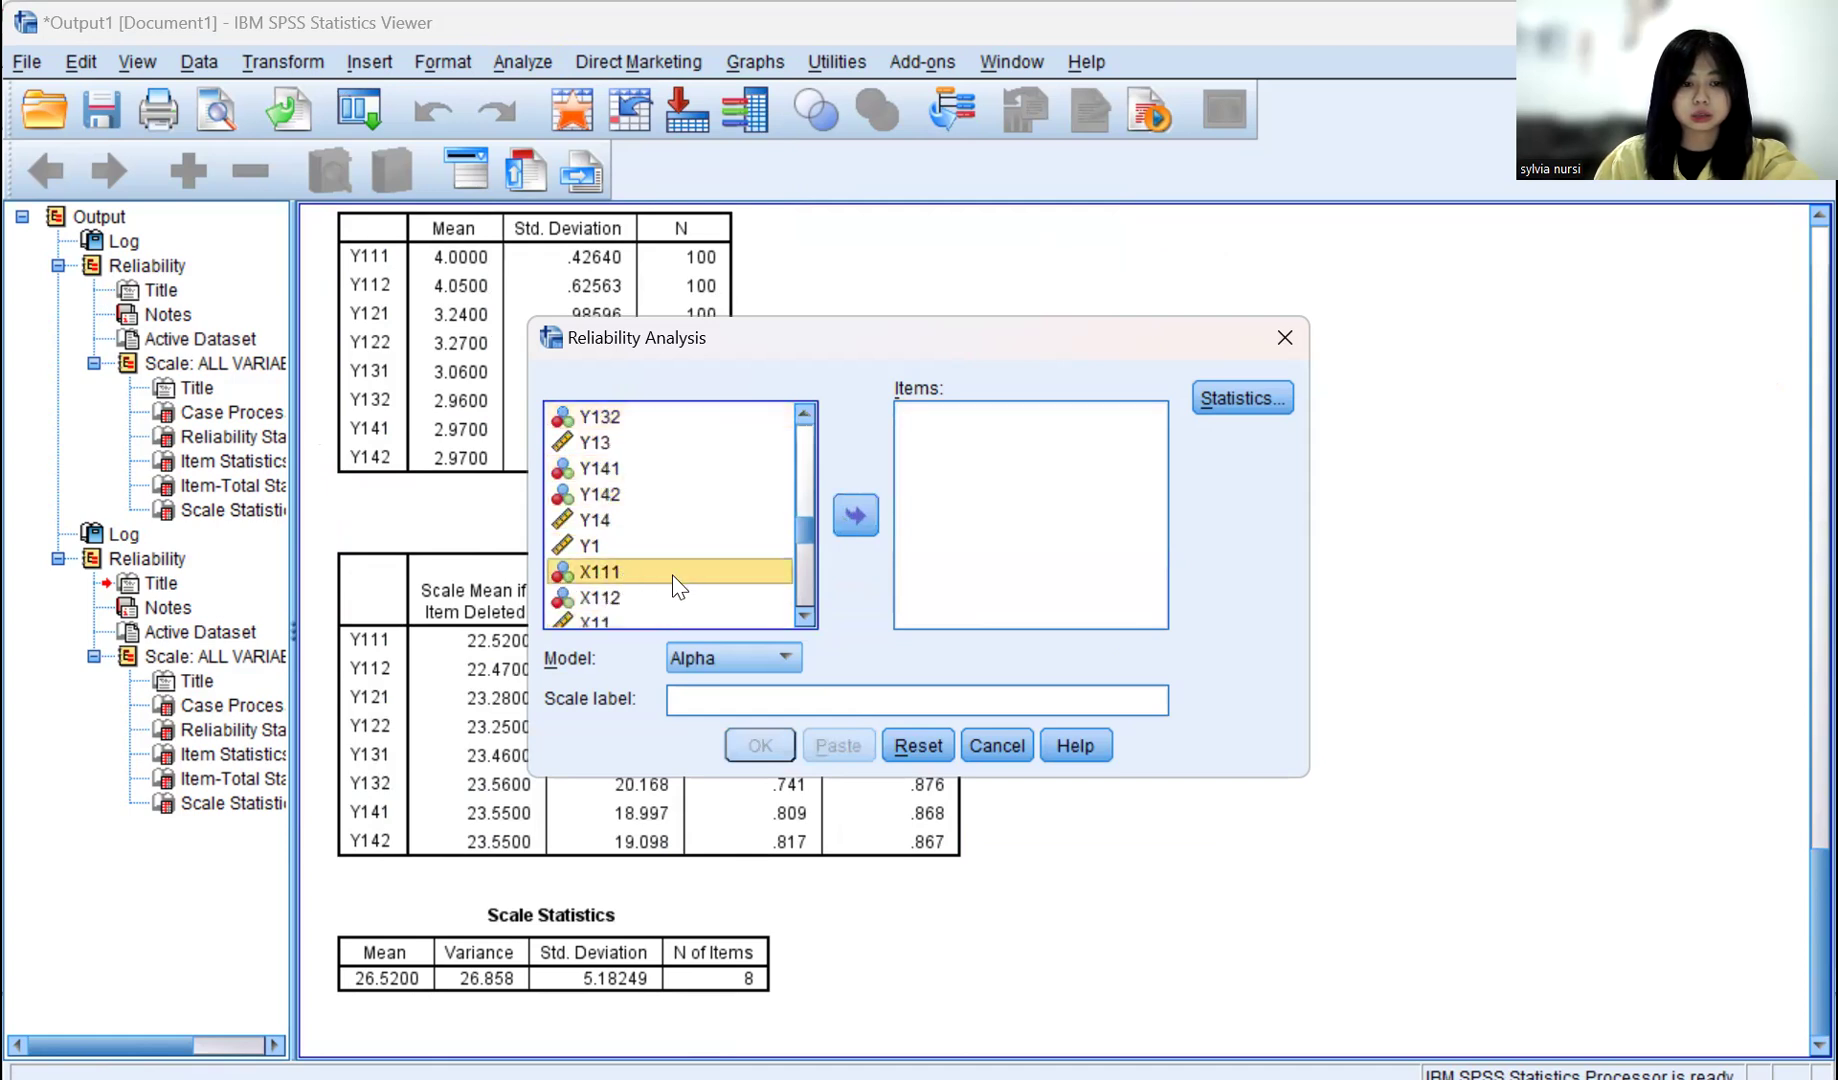
key(shift+Down)
key(shift+Down)
key(shift+Down)
key(shift+Down)
key(shift+Down)
key(shift+Down)
key(shift+Down)
key(shift+Down)
key(shift+Down)
key(shift+Down)
key(shift+Down)
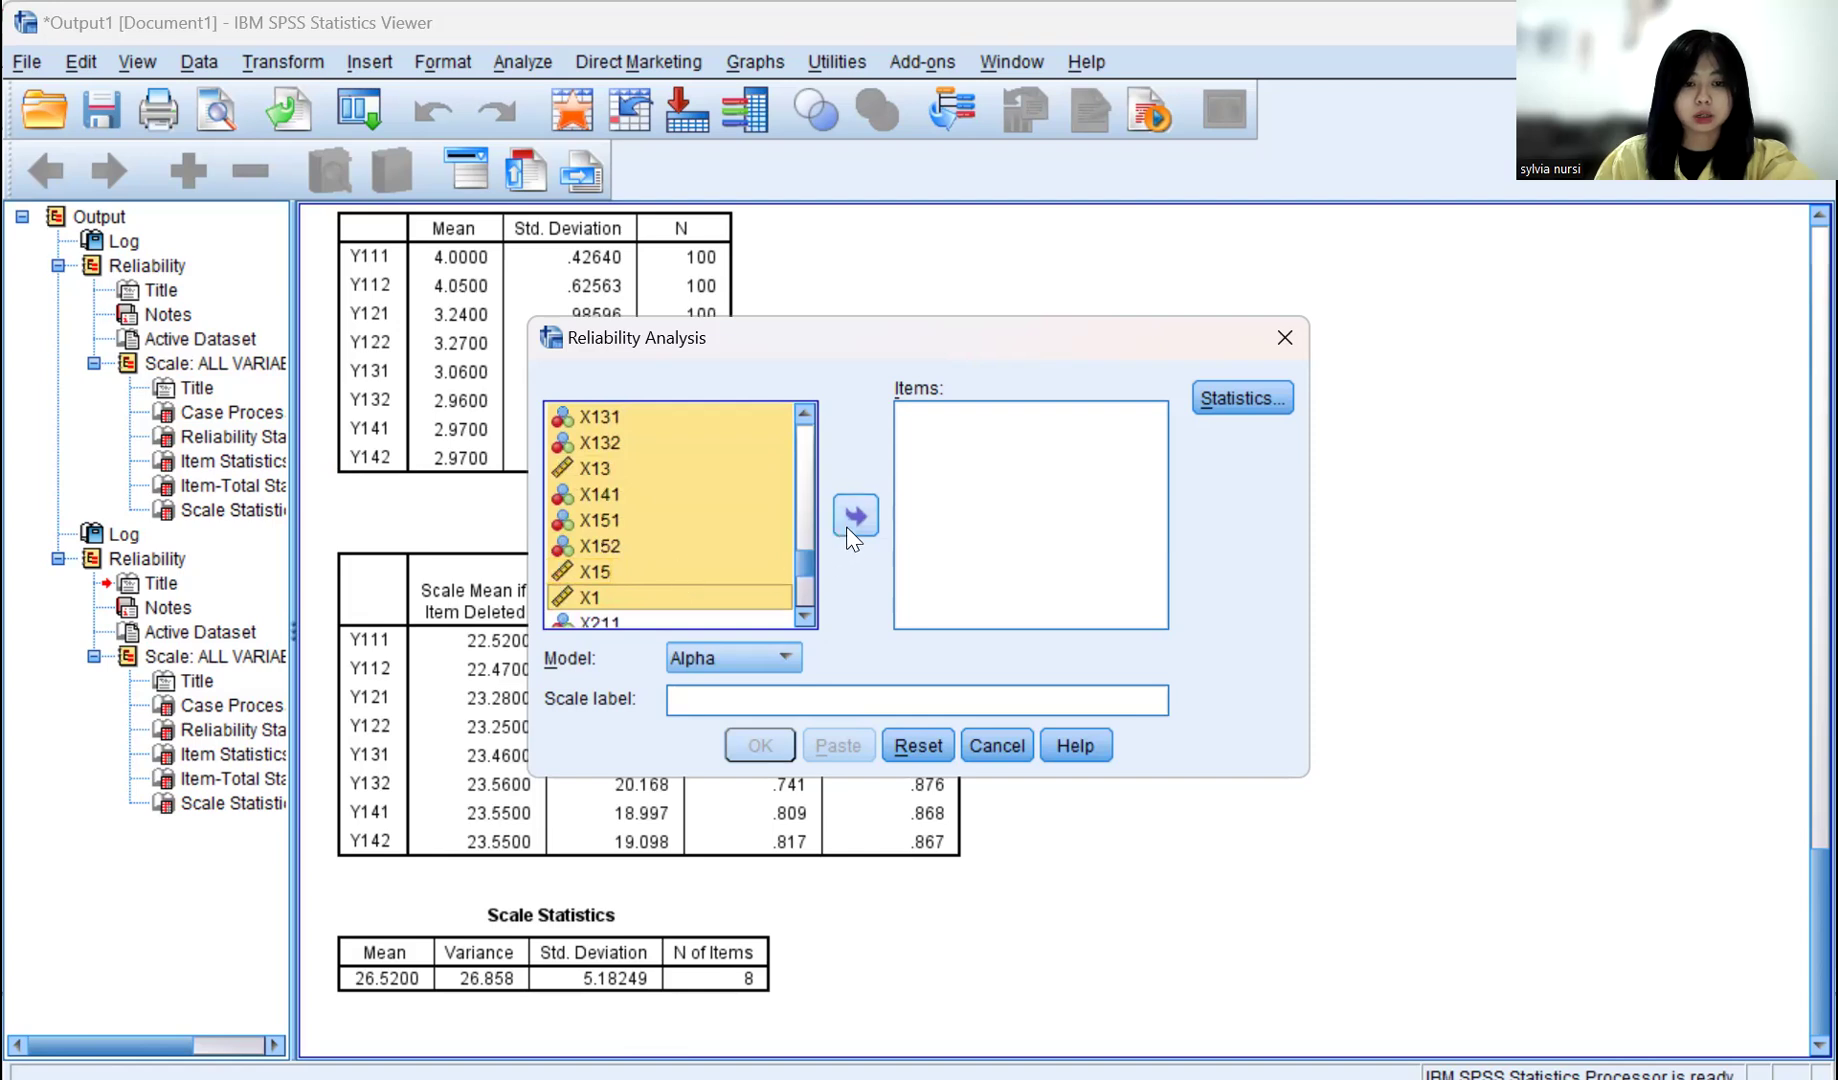
click(852, 525)
Step: Remove the variables X11, X13, X15 and X1 from the items and run the reliability analysis with the Alpha model
click(925, 465)
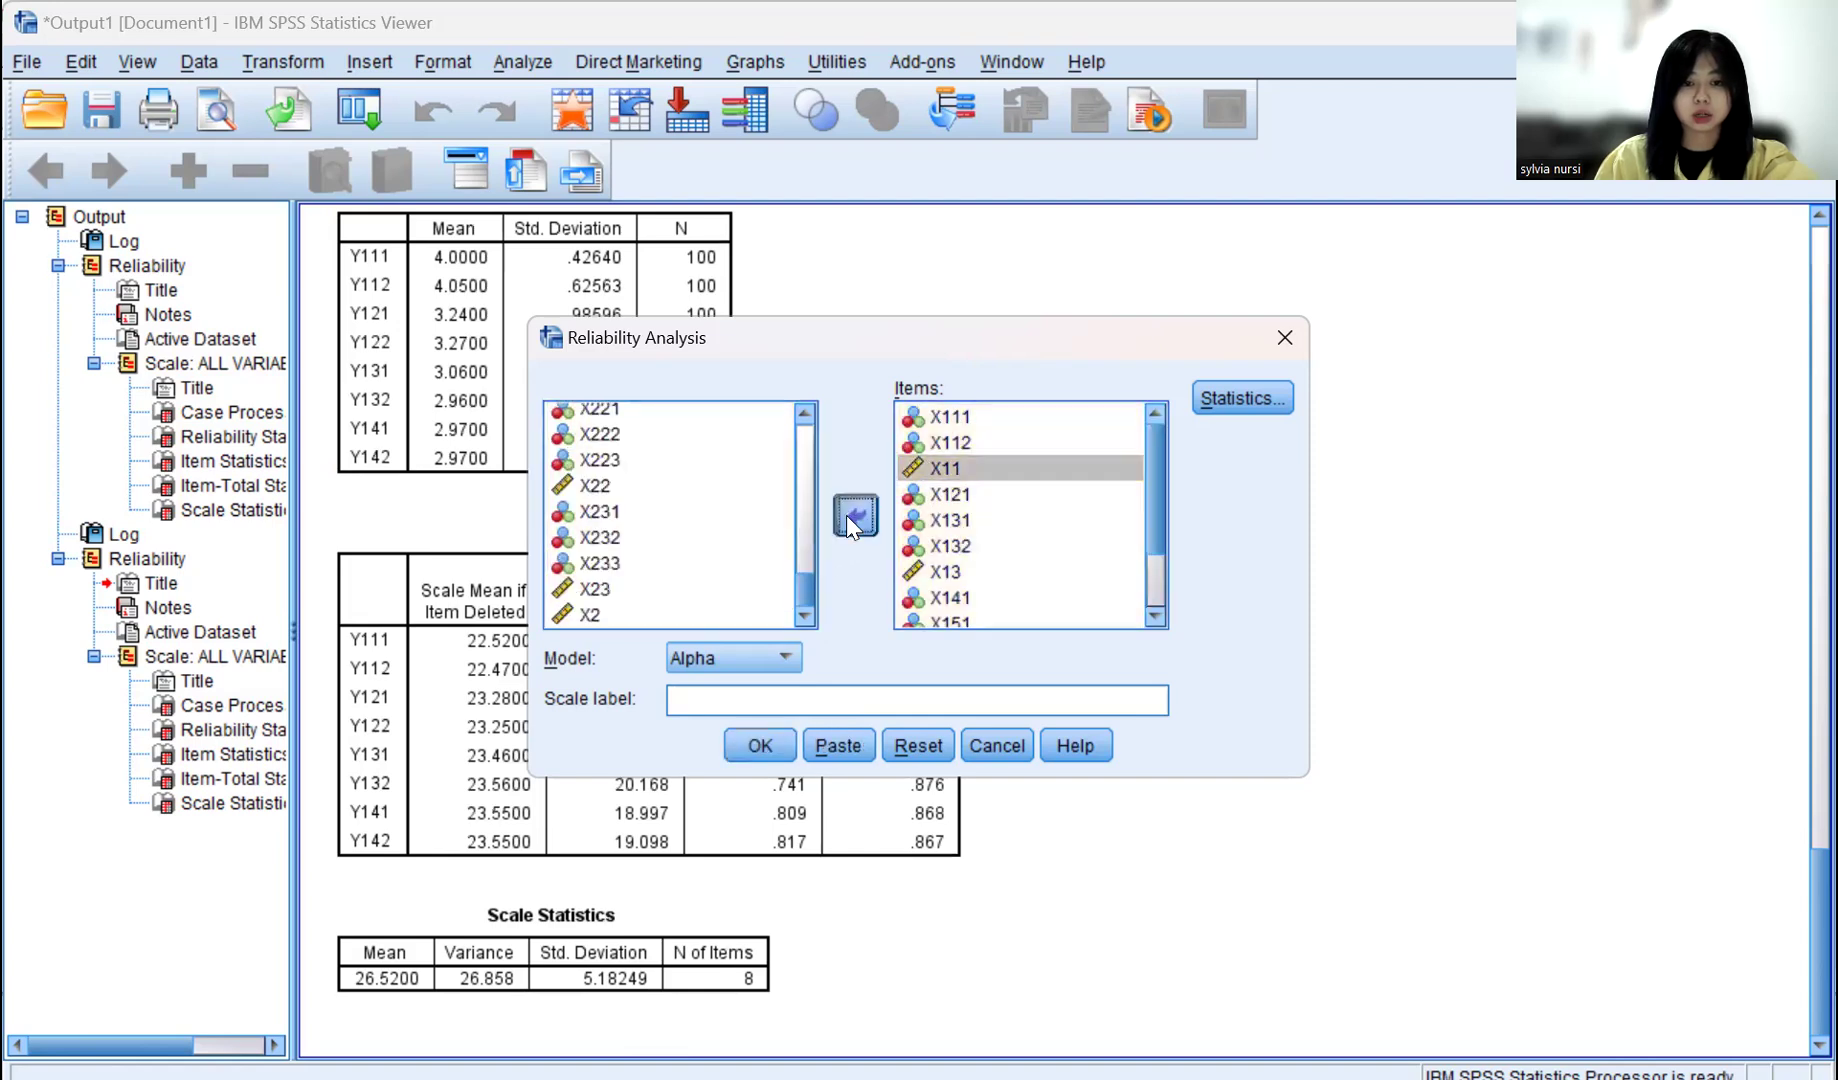
click(850, 516)
click(945, 546)
click(848, 522)
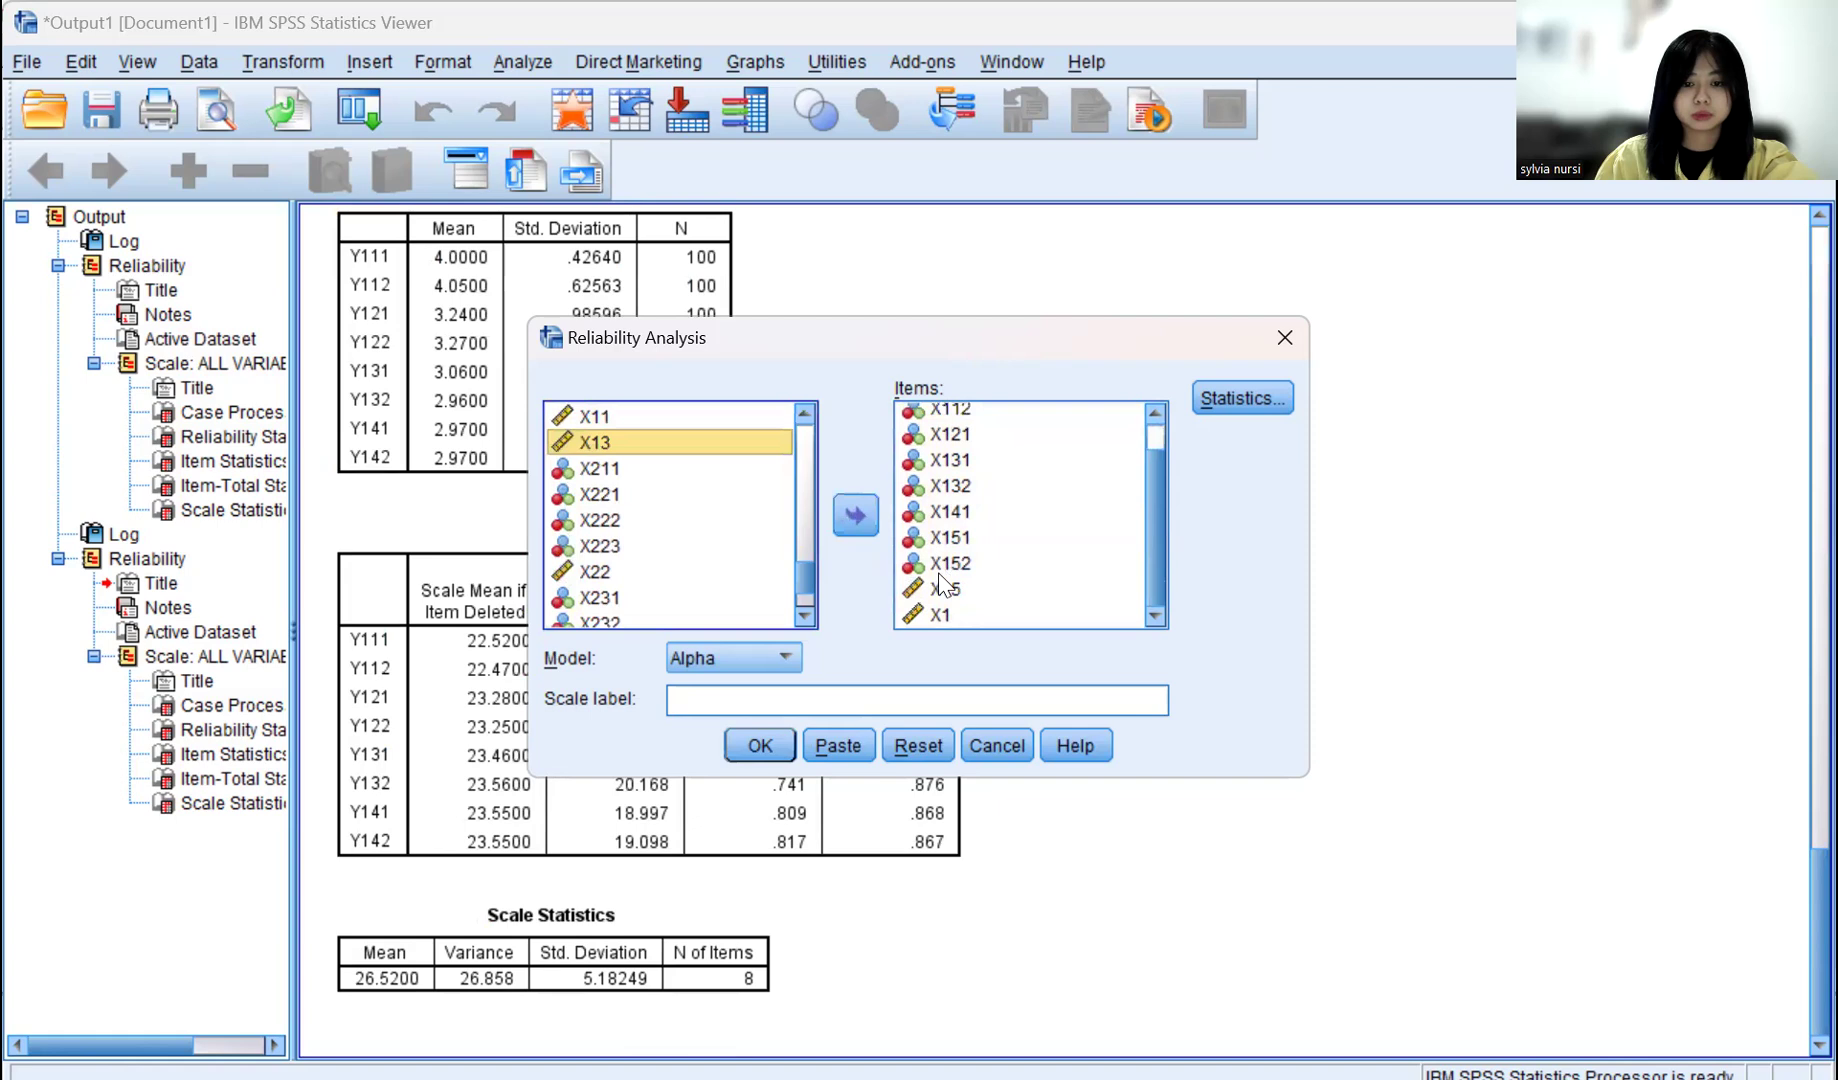
click(945, 589)
click(856, 515)
click(940, 614)
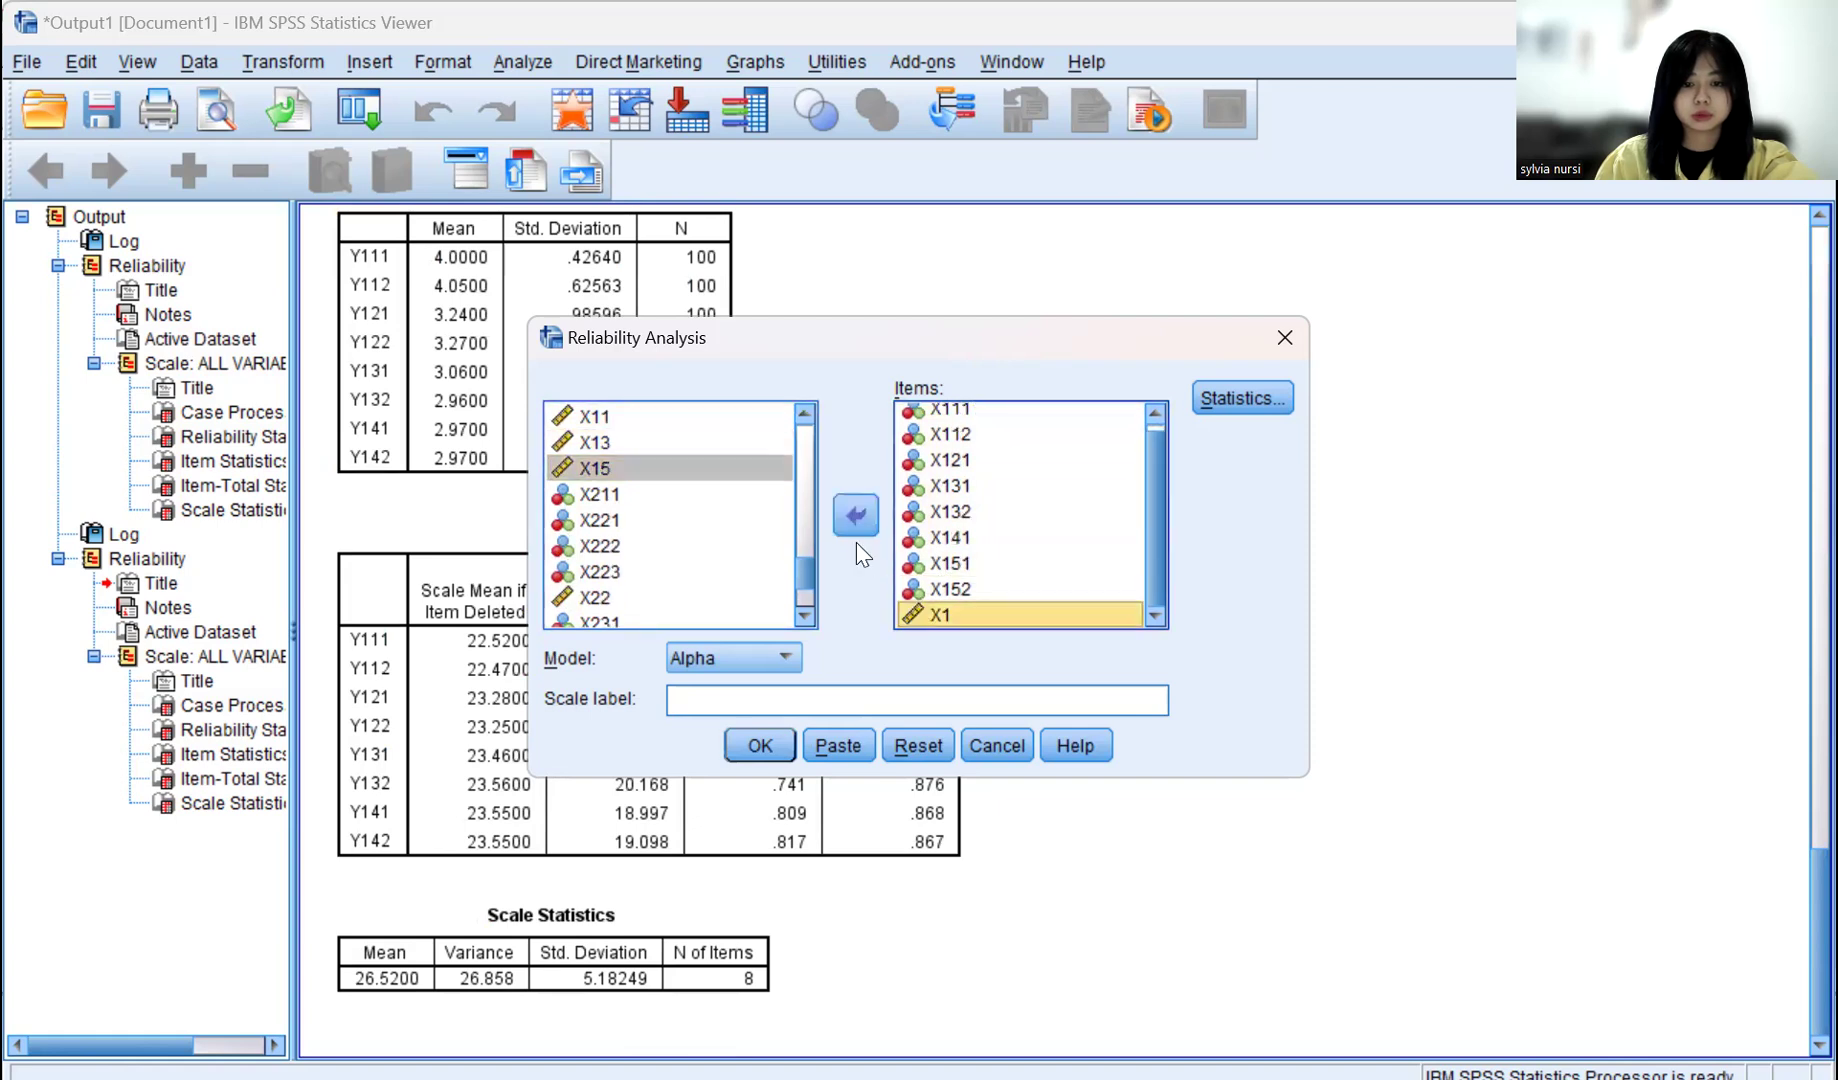
click(849, 528)
click(762, 740)
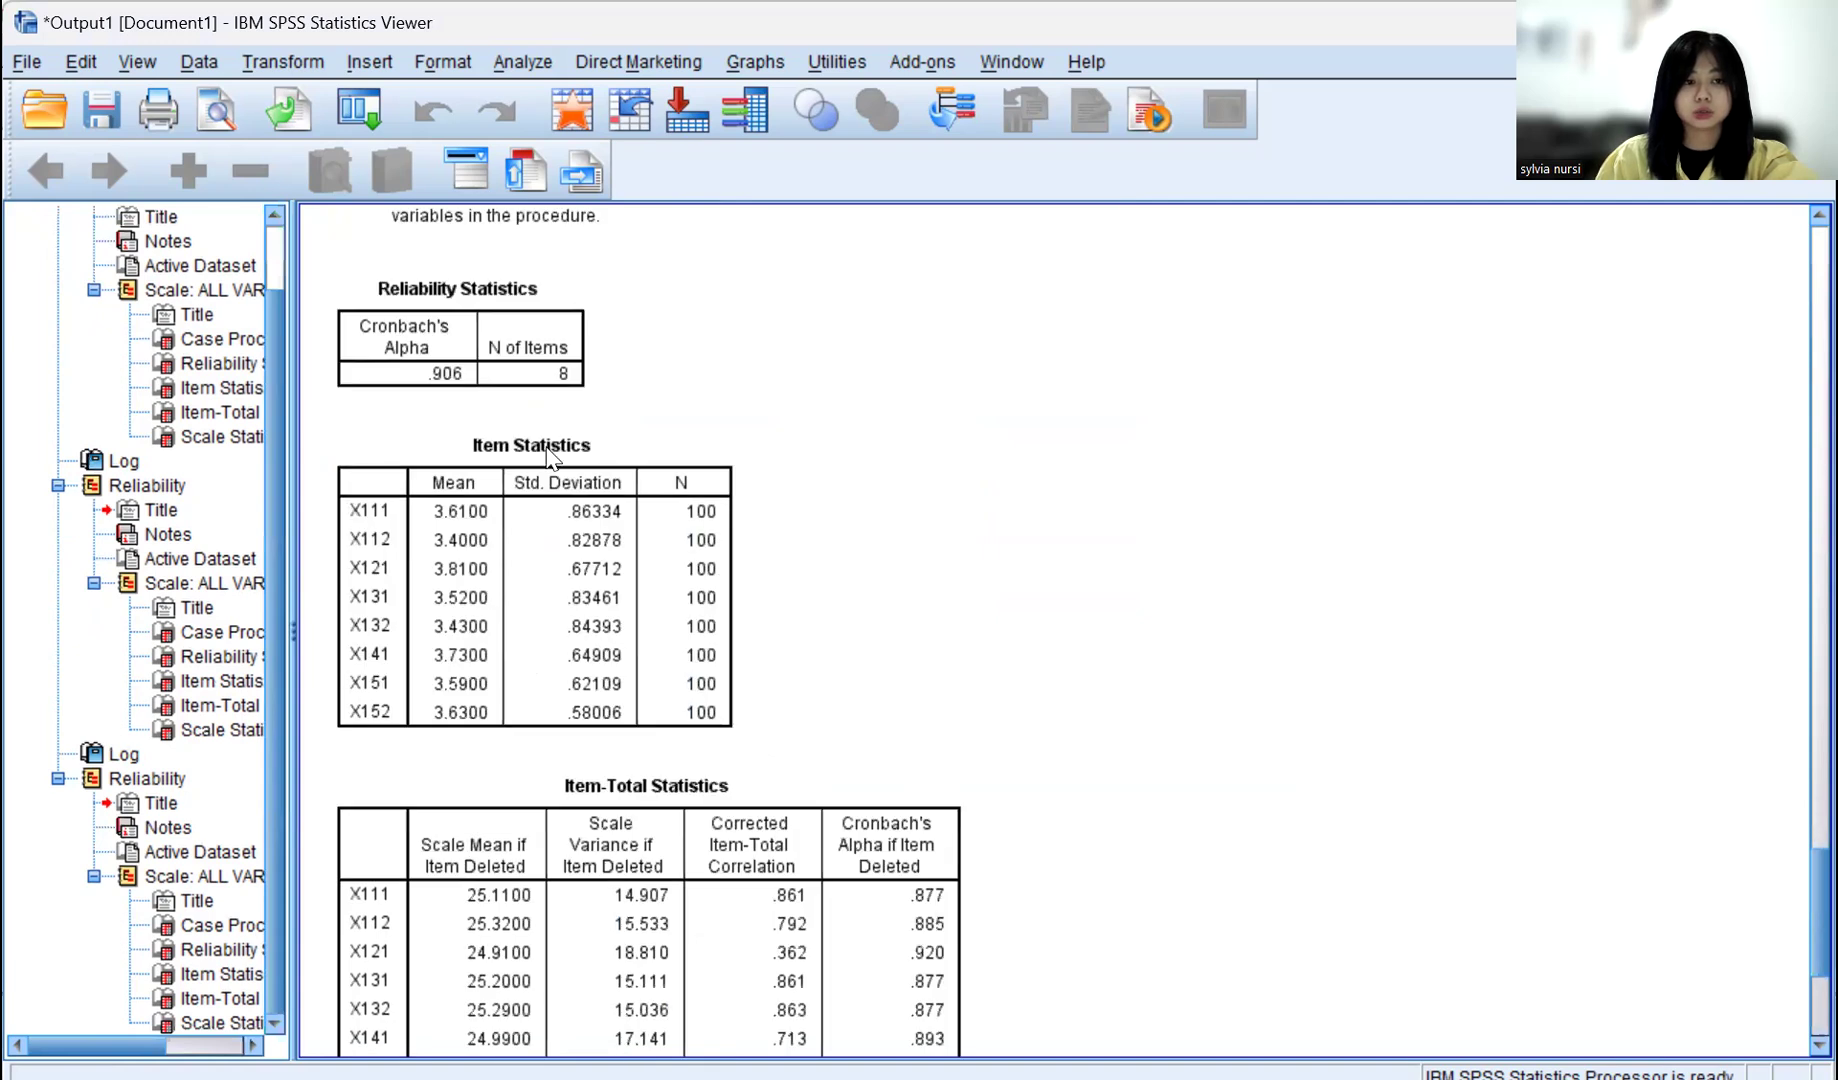
scroll(760, 730, down, 3)
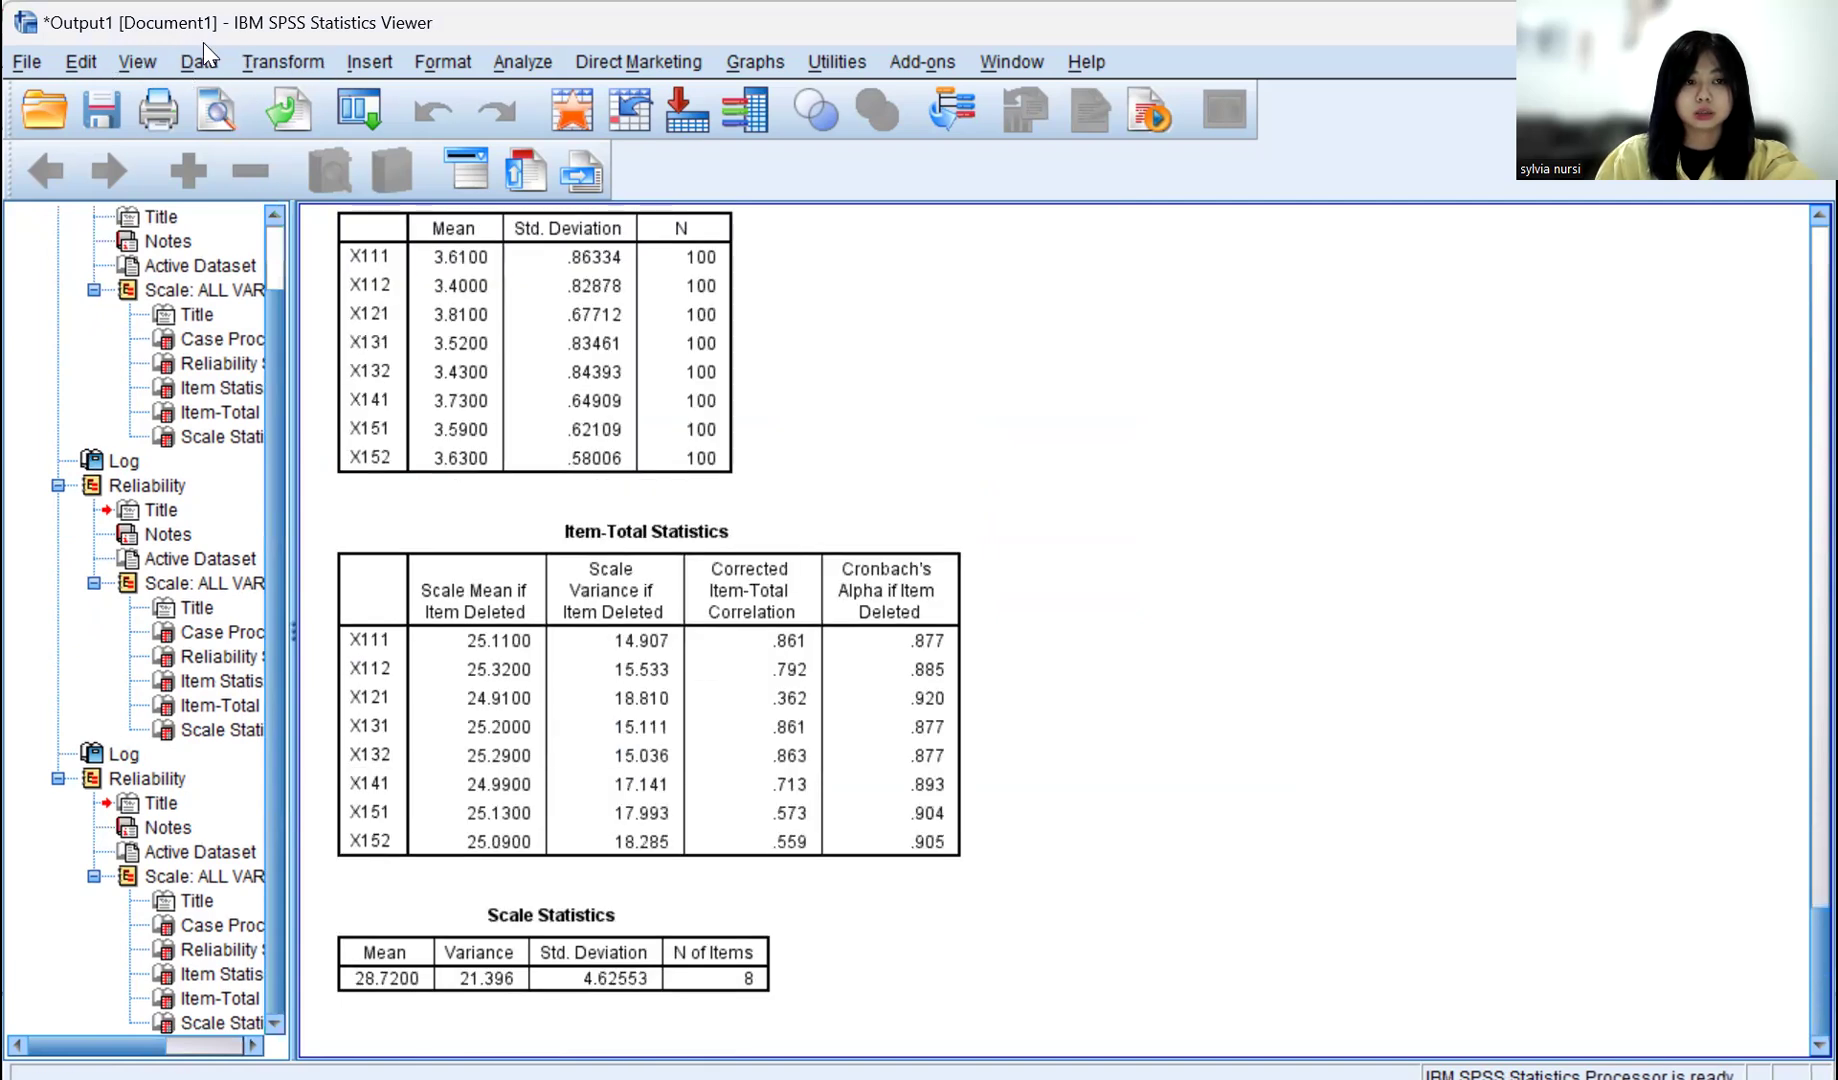
Step: Reopen the Reliability Analysis and remove all the items from X111 through X152
click(521, 65)
mouse_move(620, 398)
mouse_move(609, 525)
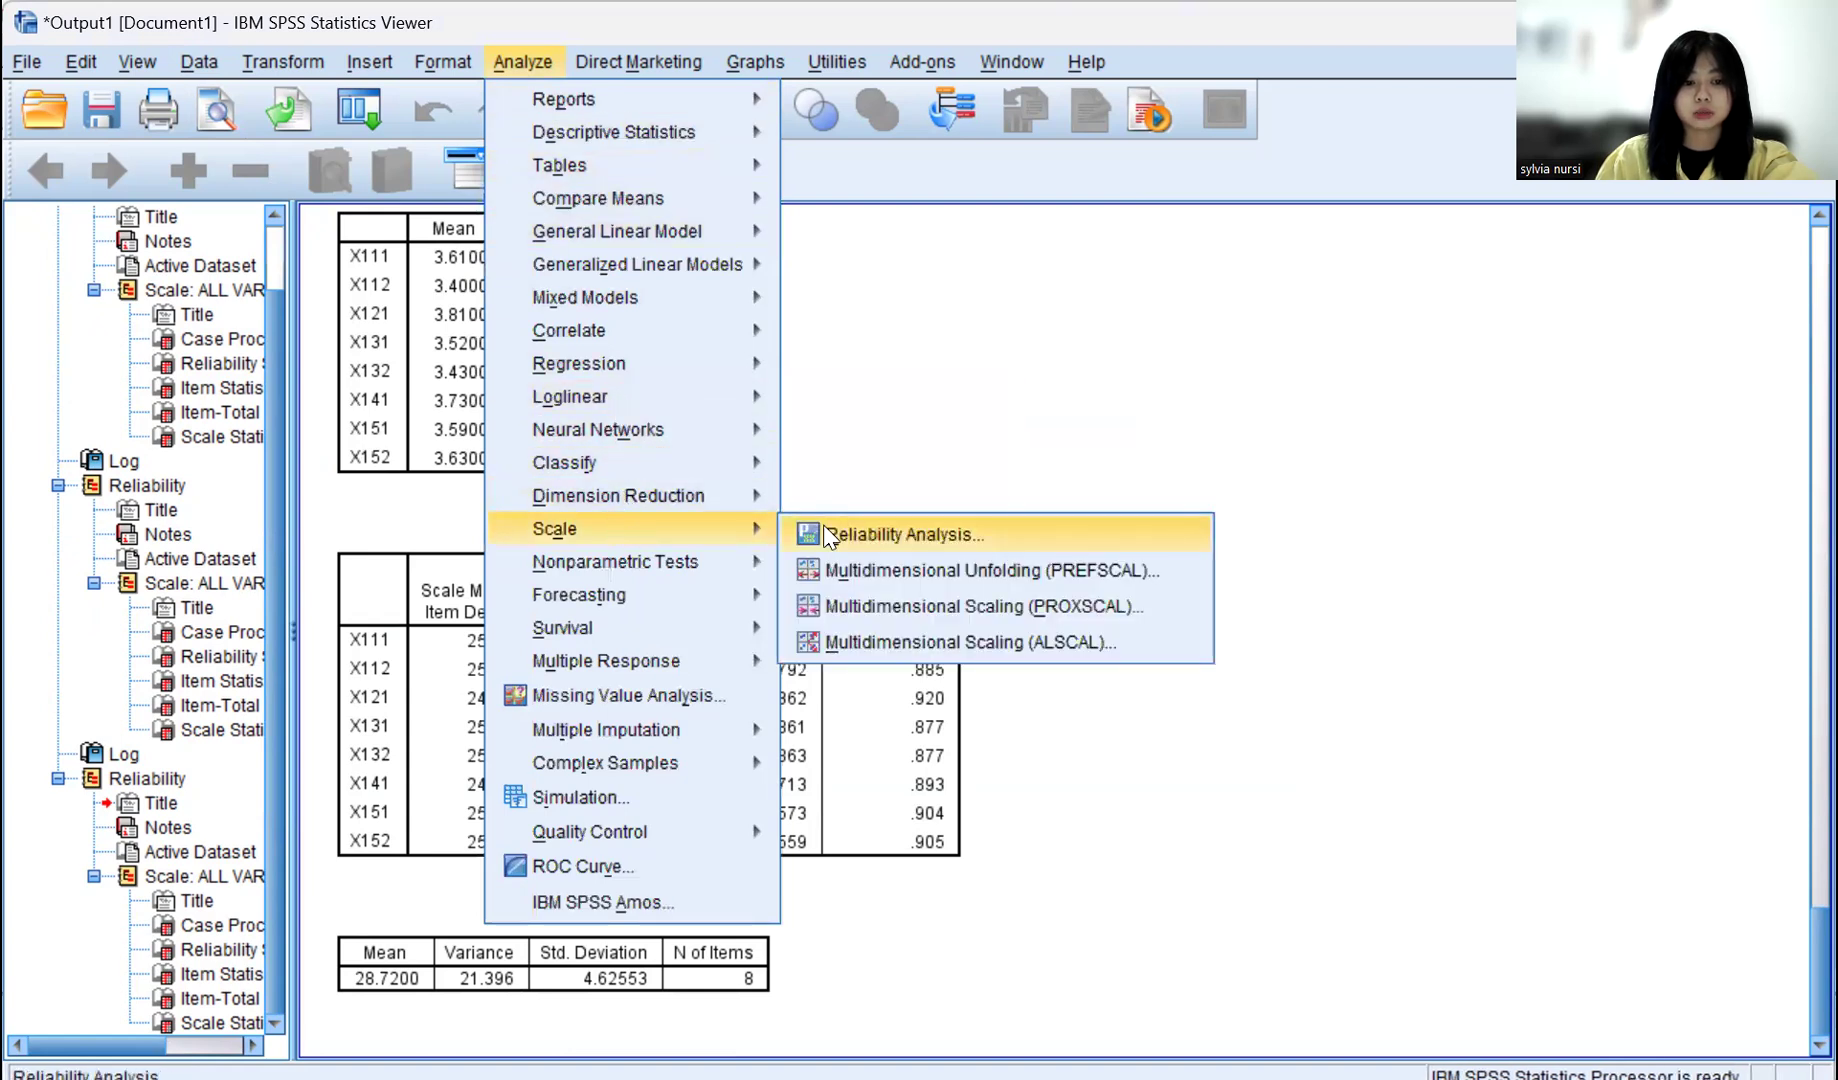
click(828, 537)
scroll(738, 533, down, 2)
drag(955, 417, 955, 468)
key(ctrl+a)
click(857, 516)
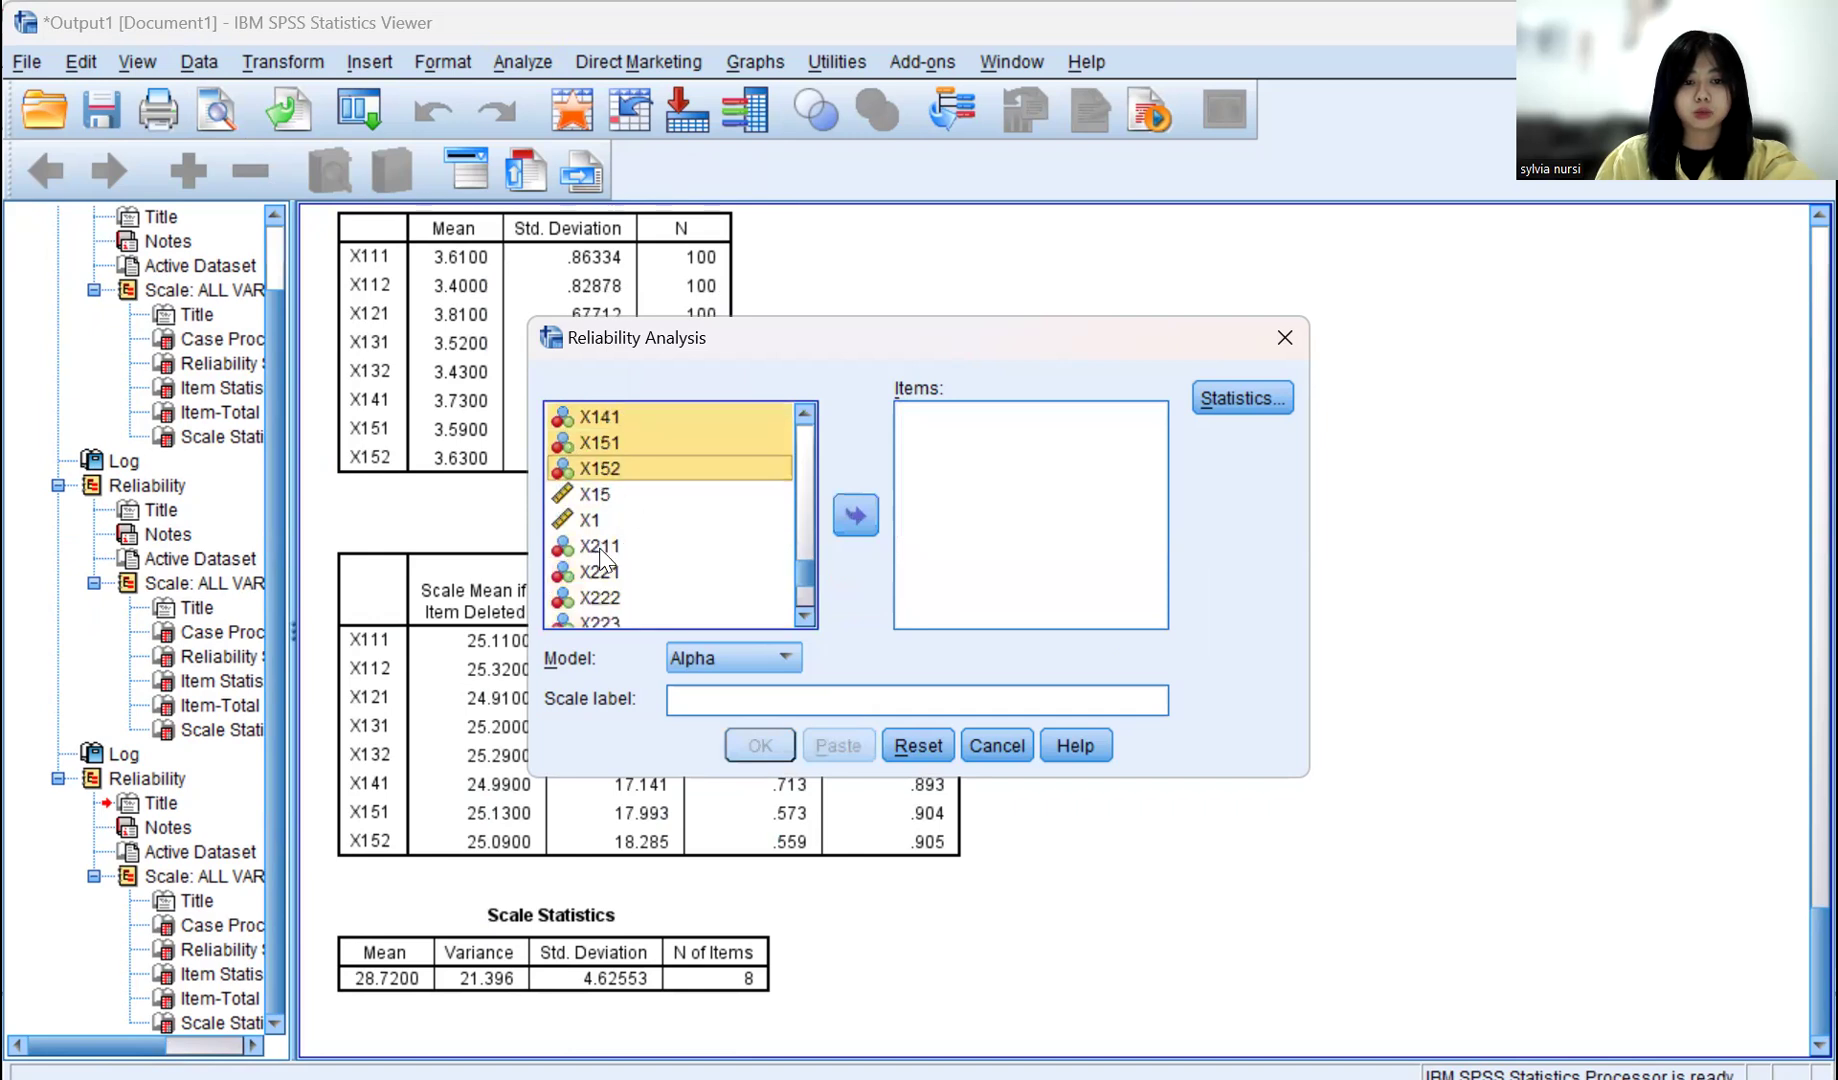
Step: Add the variables from X211 through X2 as the reliability analysis items
click(600, 548)
key(shift+Down)
key(shift+Down)
key(shift+Down)
key(shift+Down)
key(shift+Down)
key(shift+Down)
key(shift+Down)
key(shift+Down)
key(shift+Down)
click(857, 514)
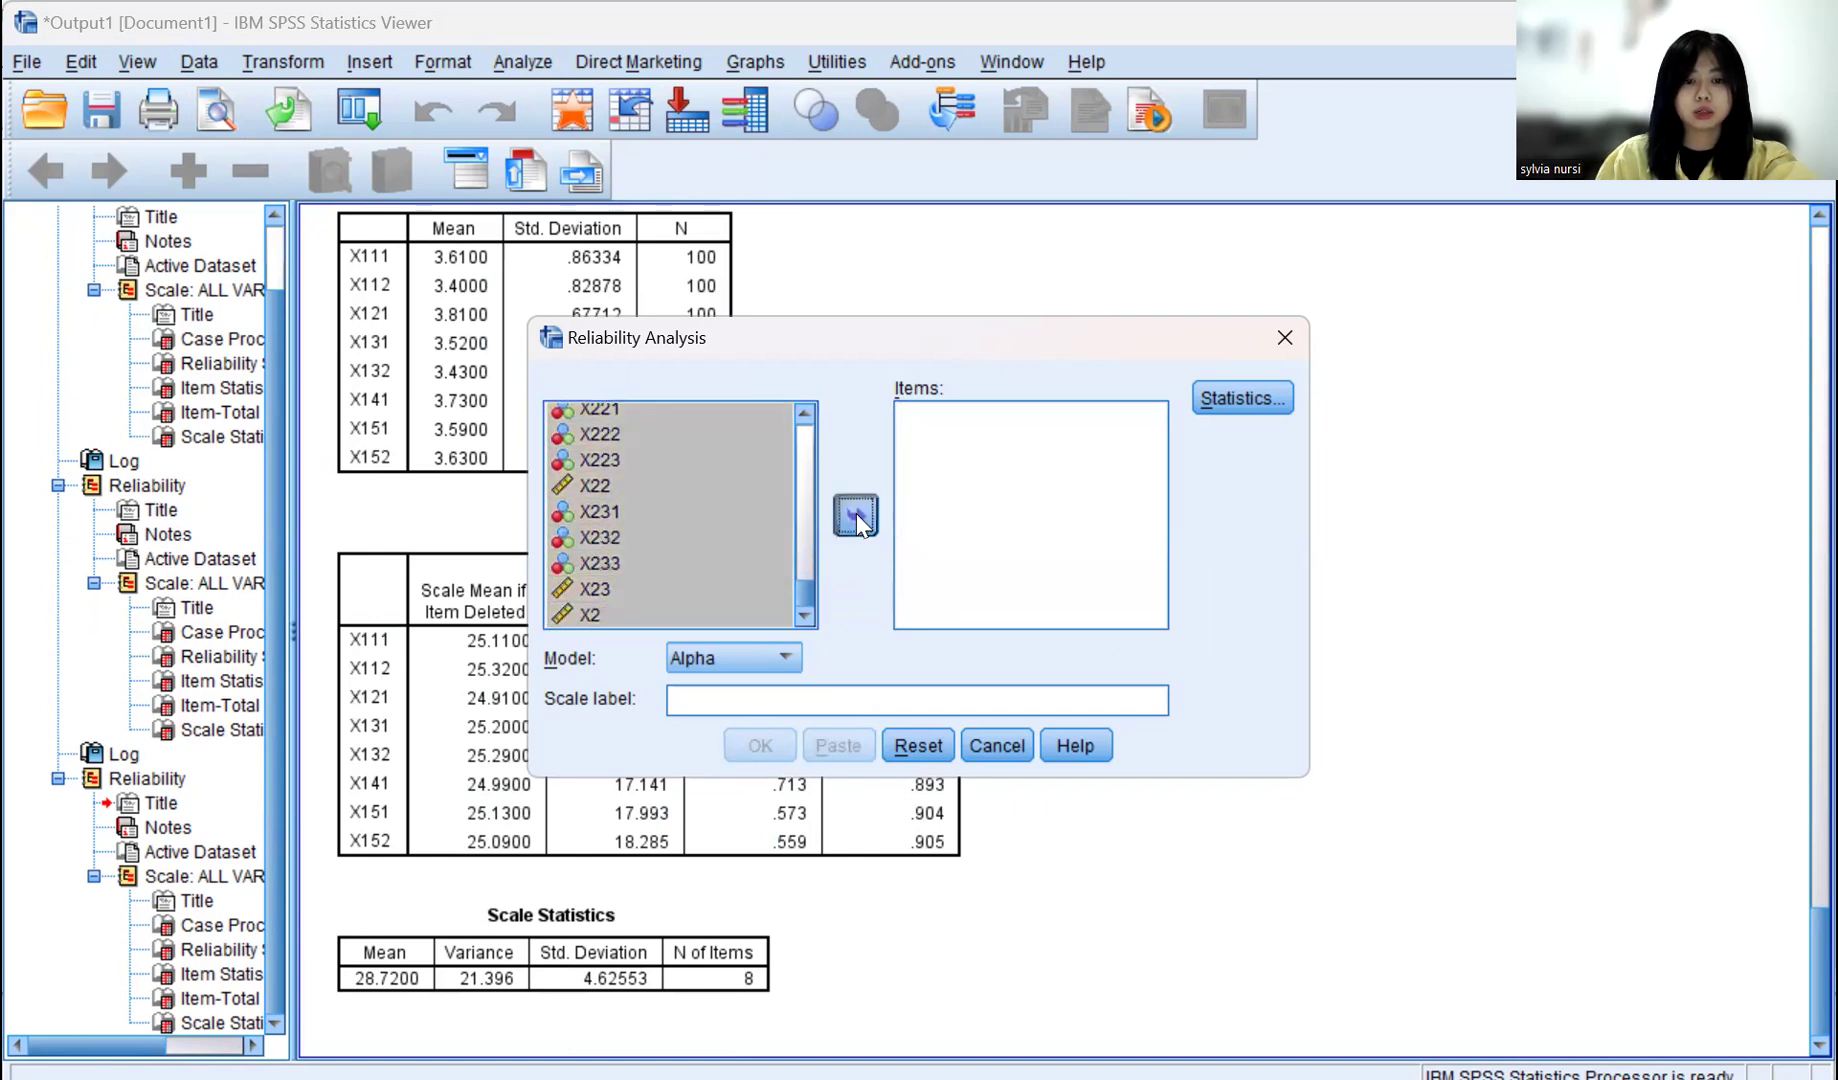
Step: Remove the variables X22, X23 and X2 from the items and run the reliability analysis with the Alpha model
click(928, 508)
click(855, 515)
click(925, 598)
click(855, 515)
click(930, 600)
click(864, 528)
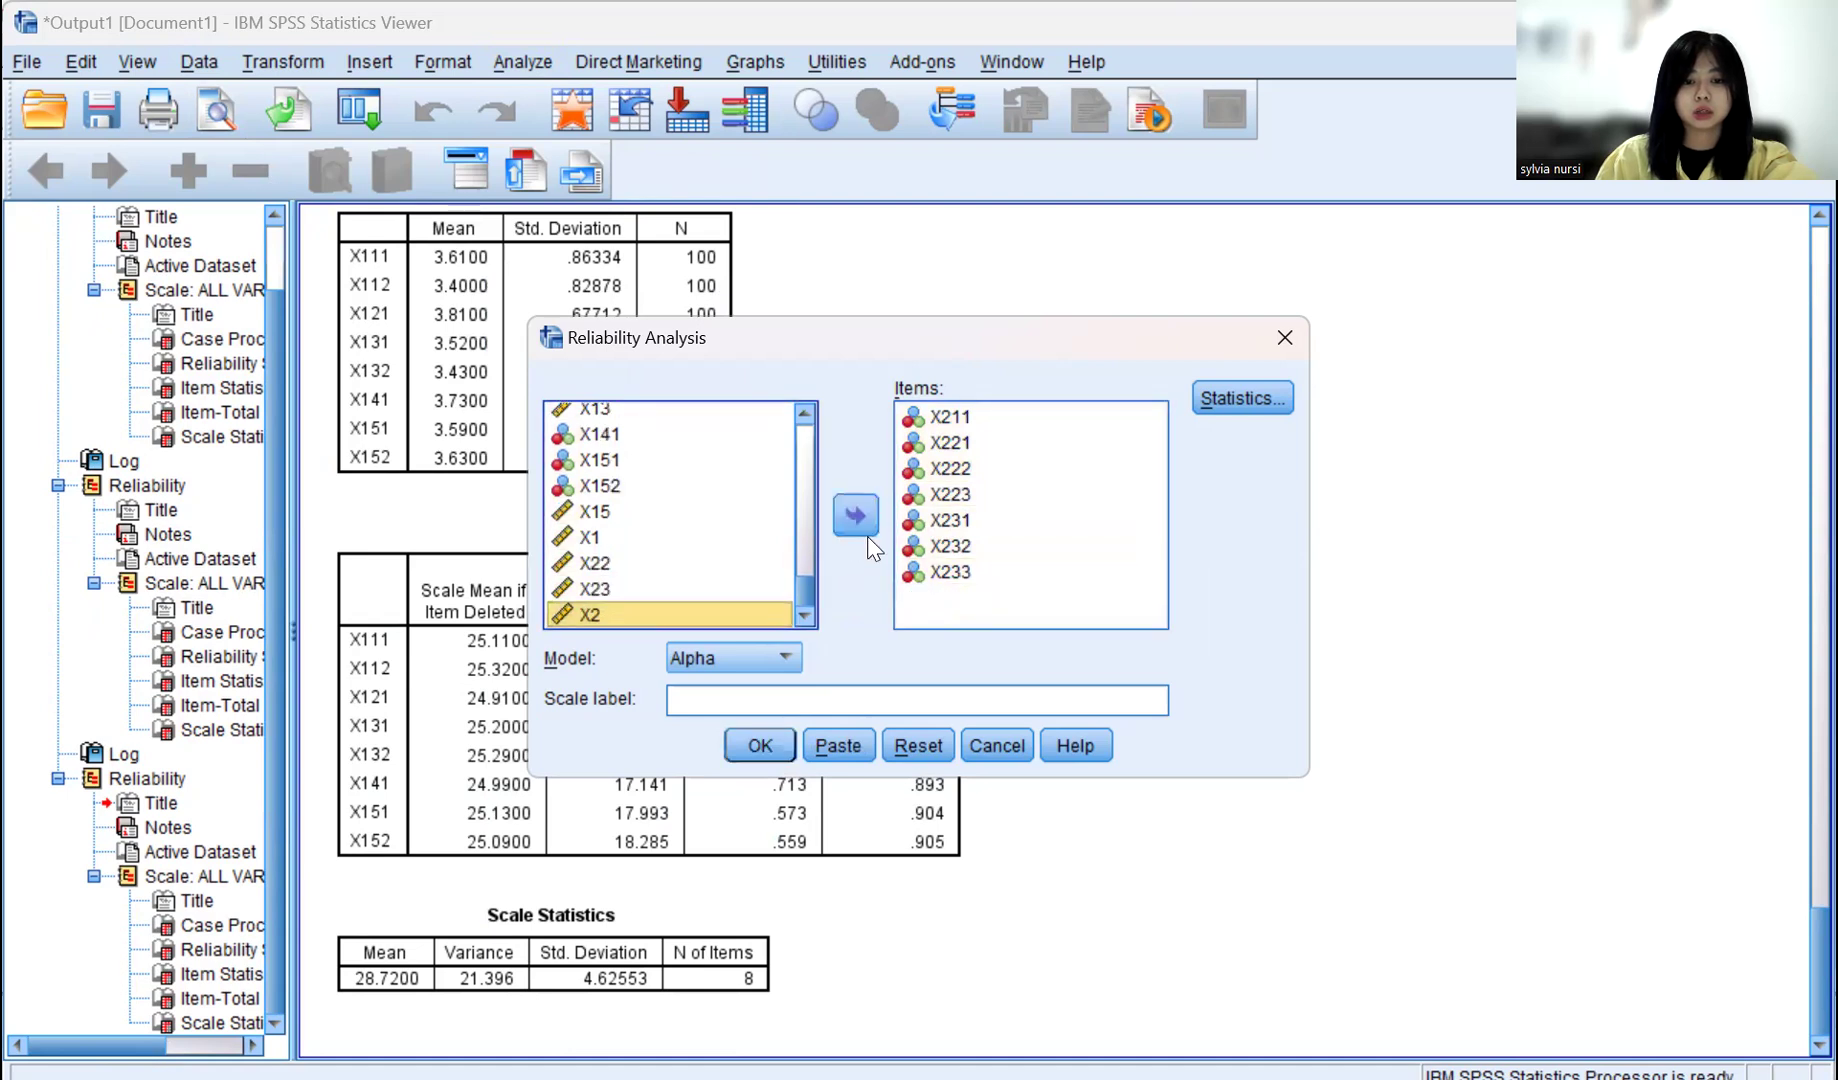
click(770, 750)
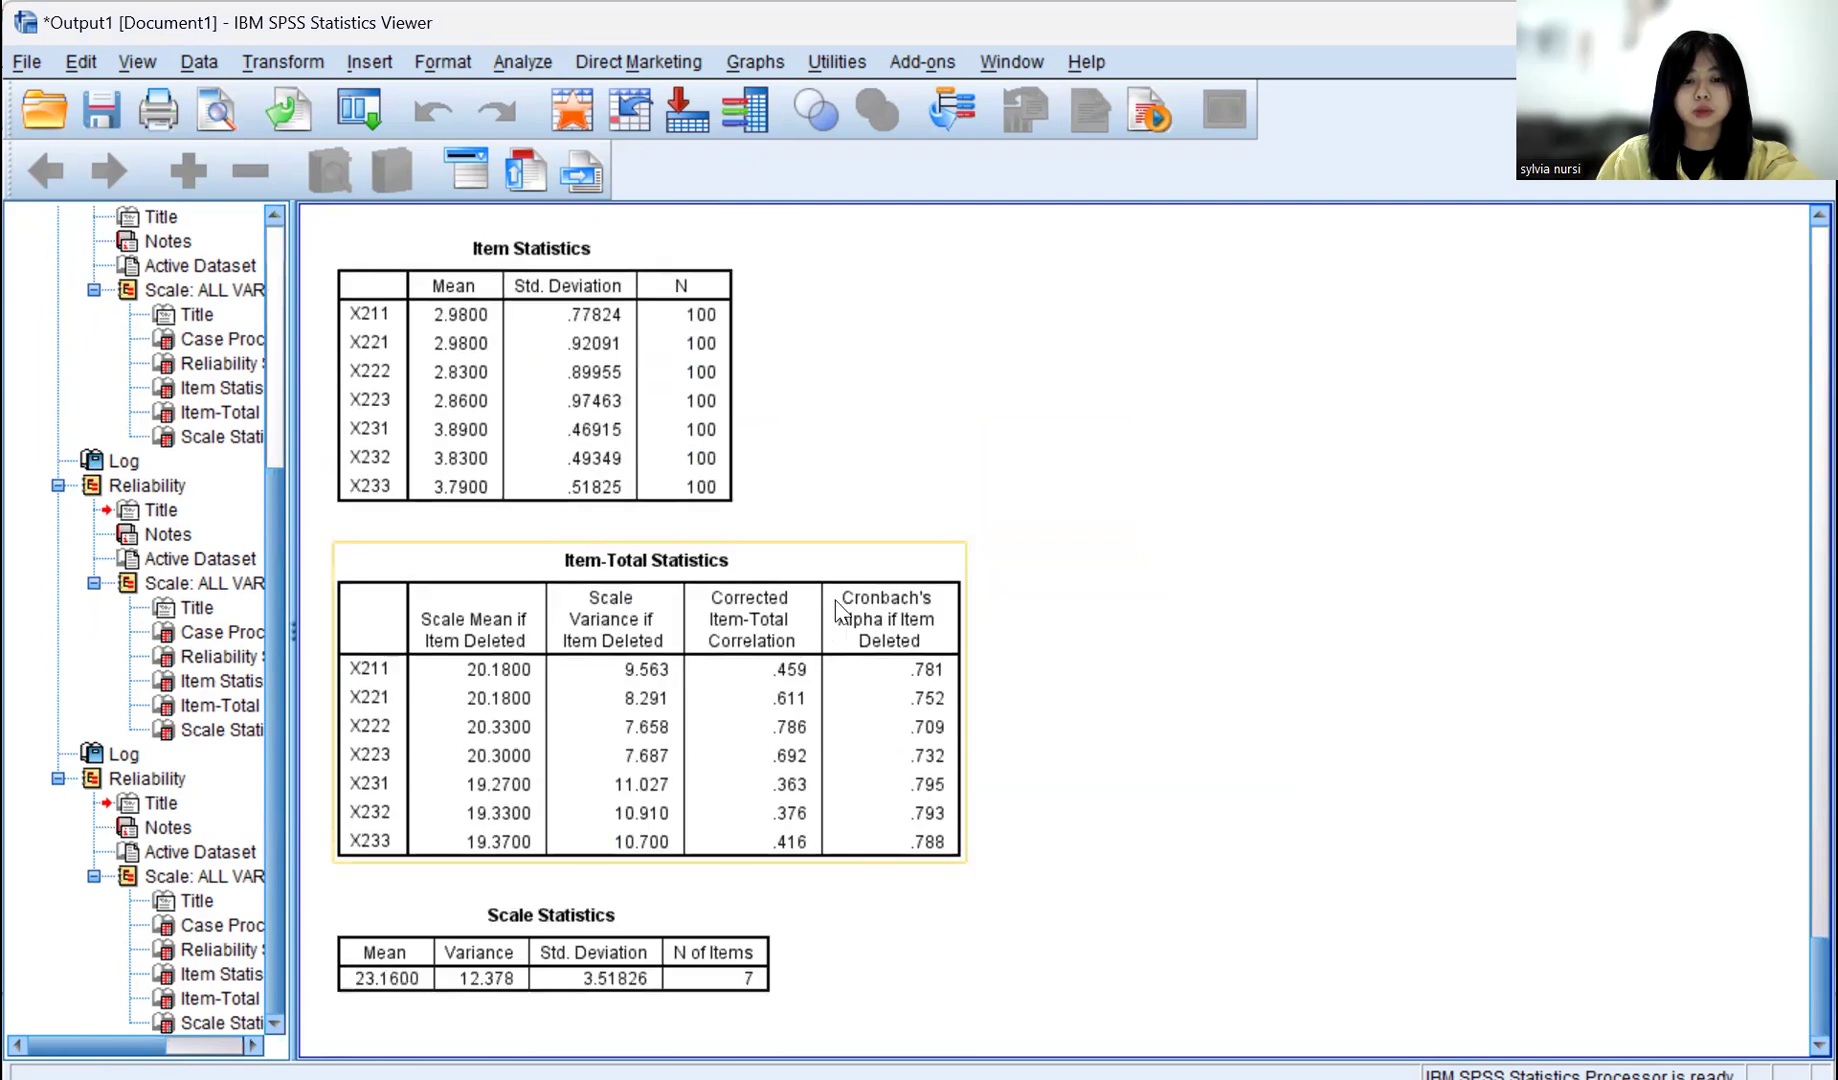
Step: Export the Viewer output with the reliability results to a Word document named DATA LATIHAN SPSS
scroll(905, 525, up, 15)
scroll(905, 525, up, 20)
scroll(1170, 455, down, 20)
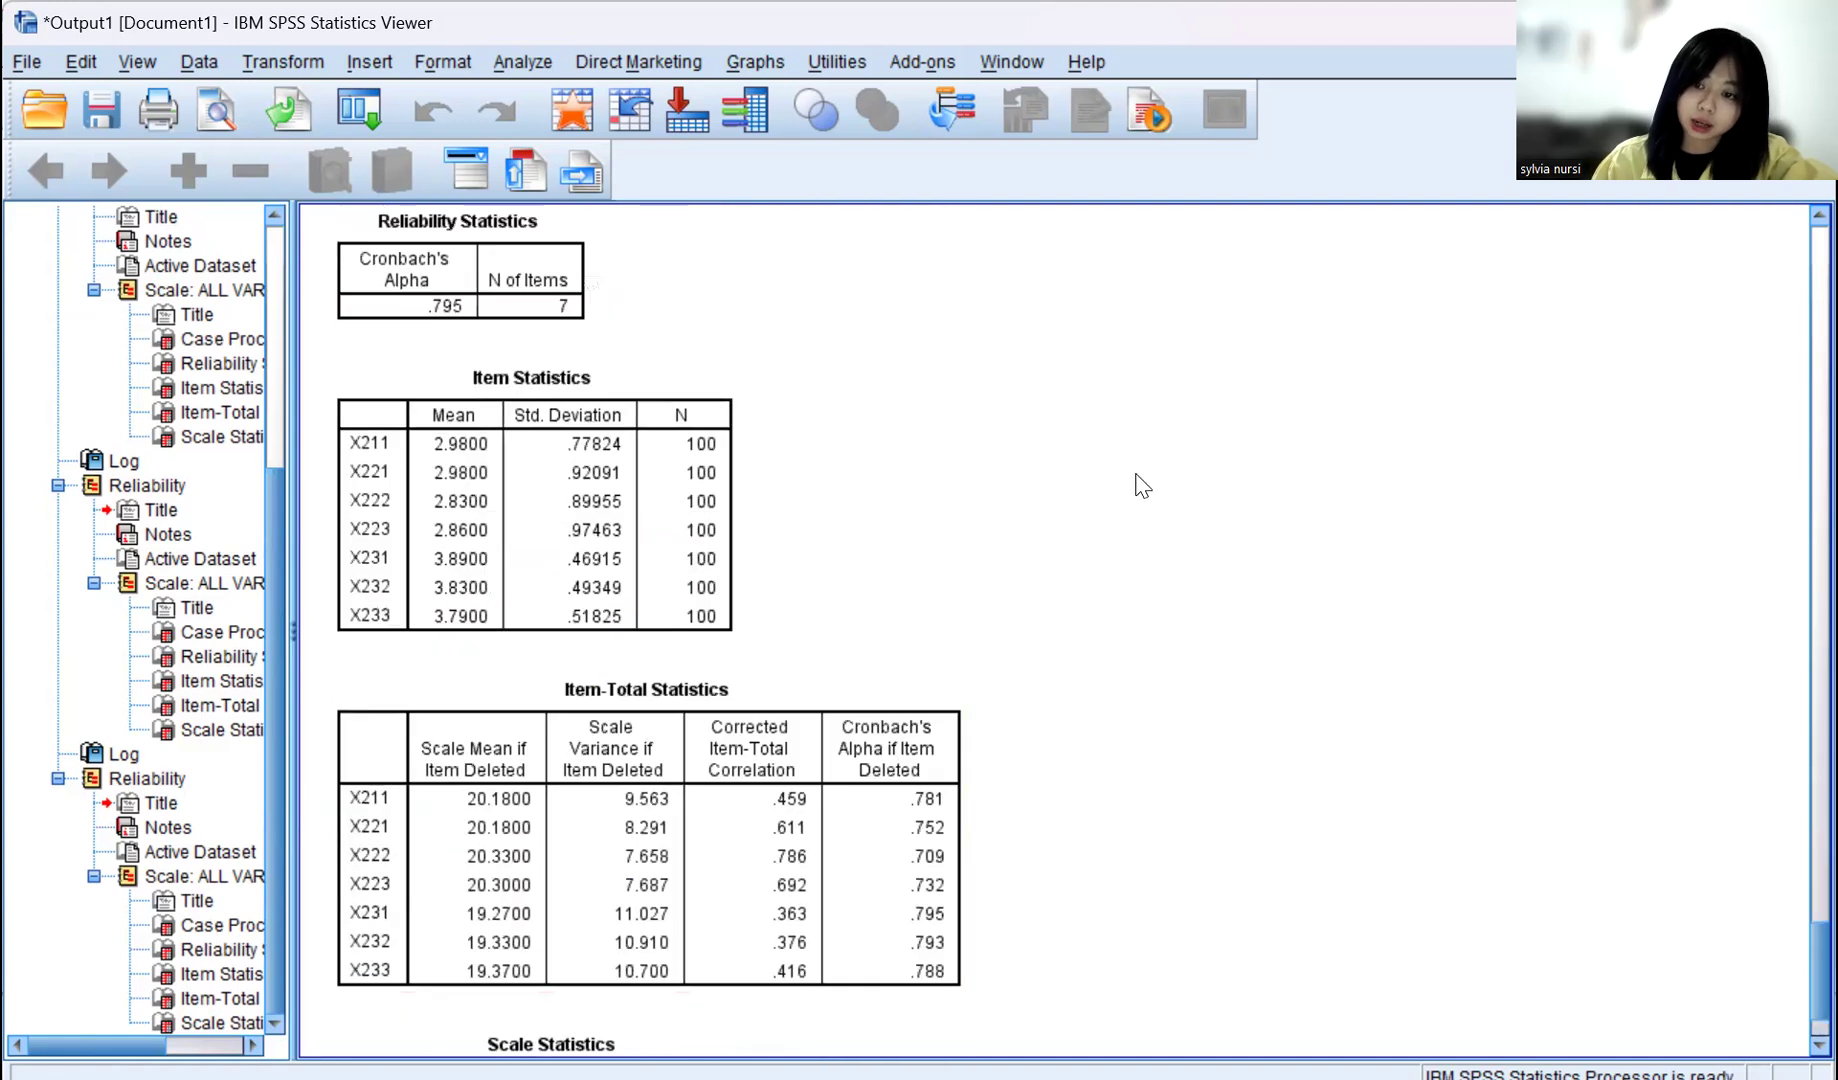
scroll(1143, 484, down, 2)
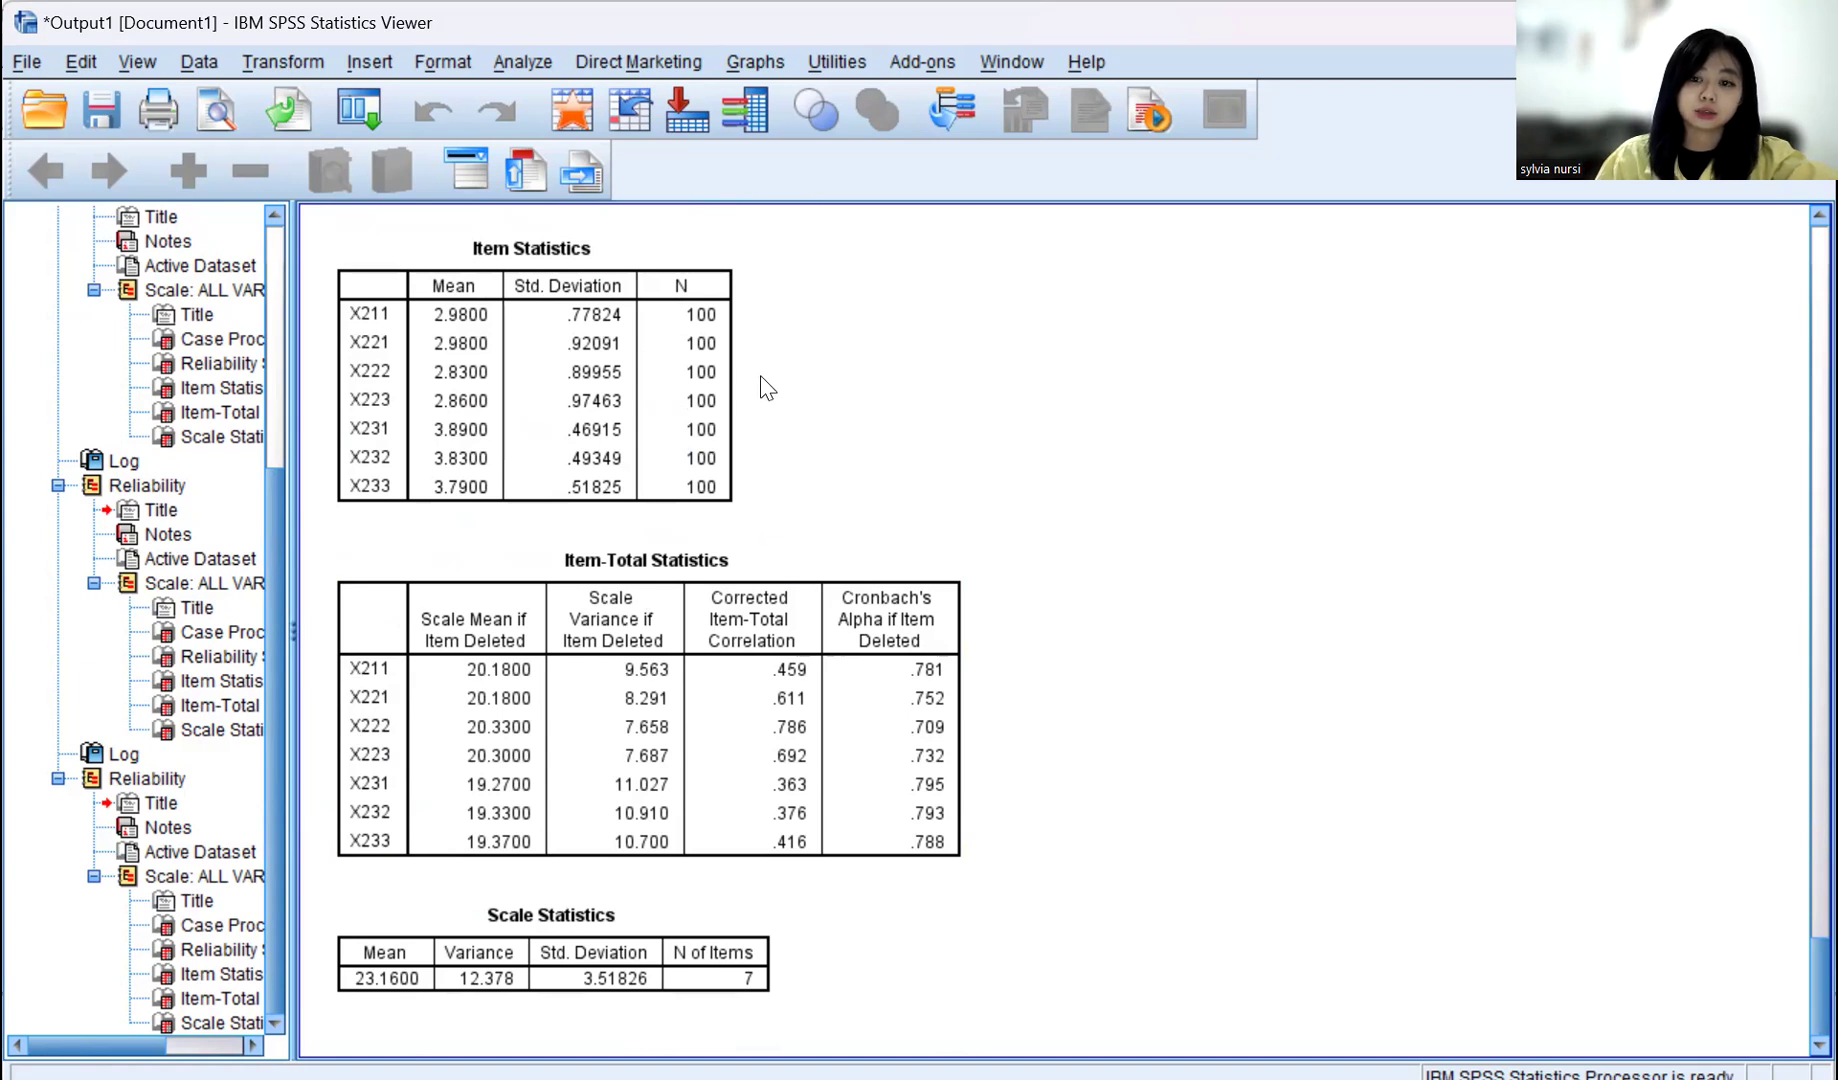
click(25, 60)
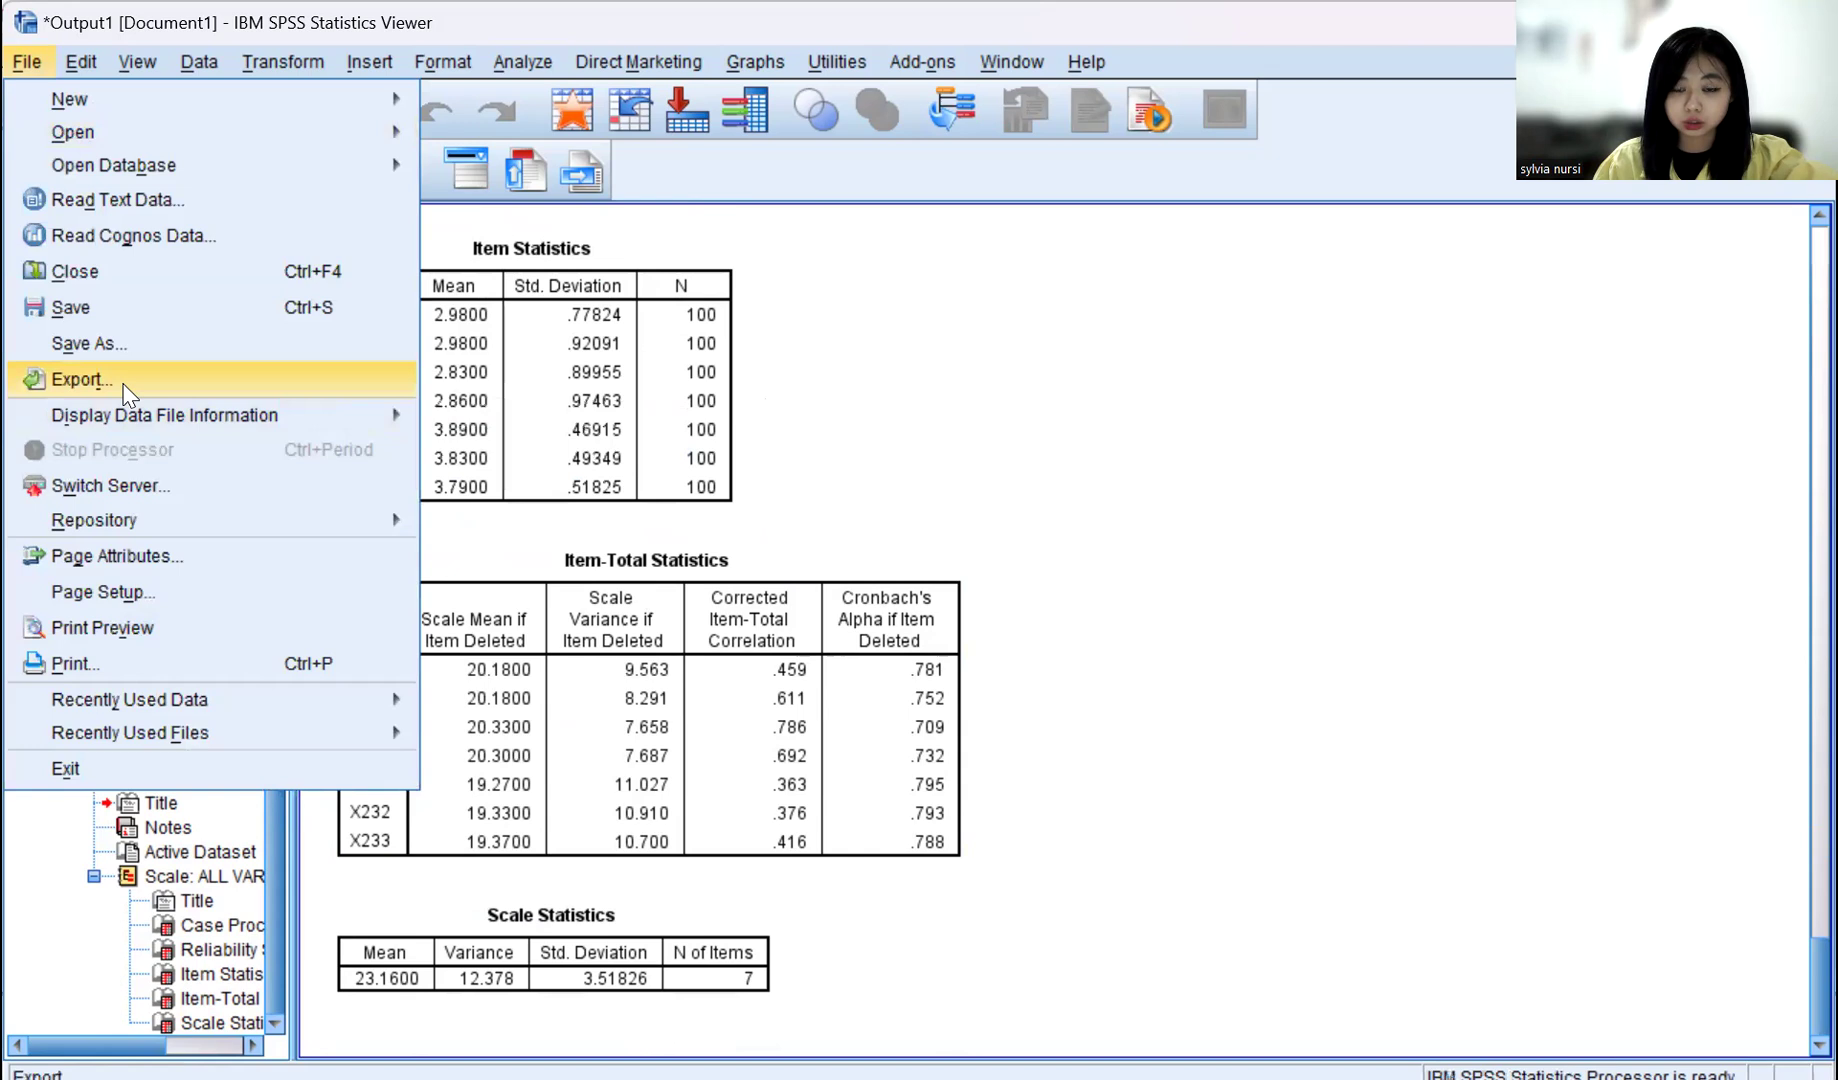
click(127, 390)
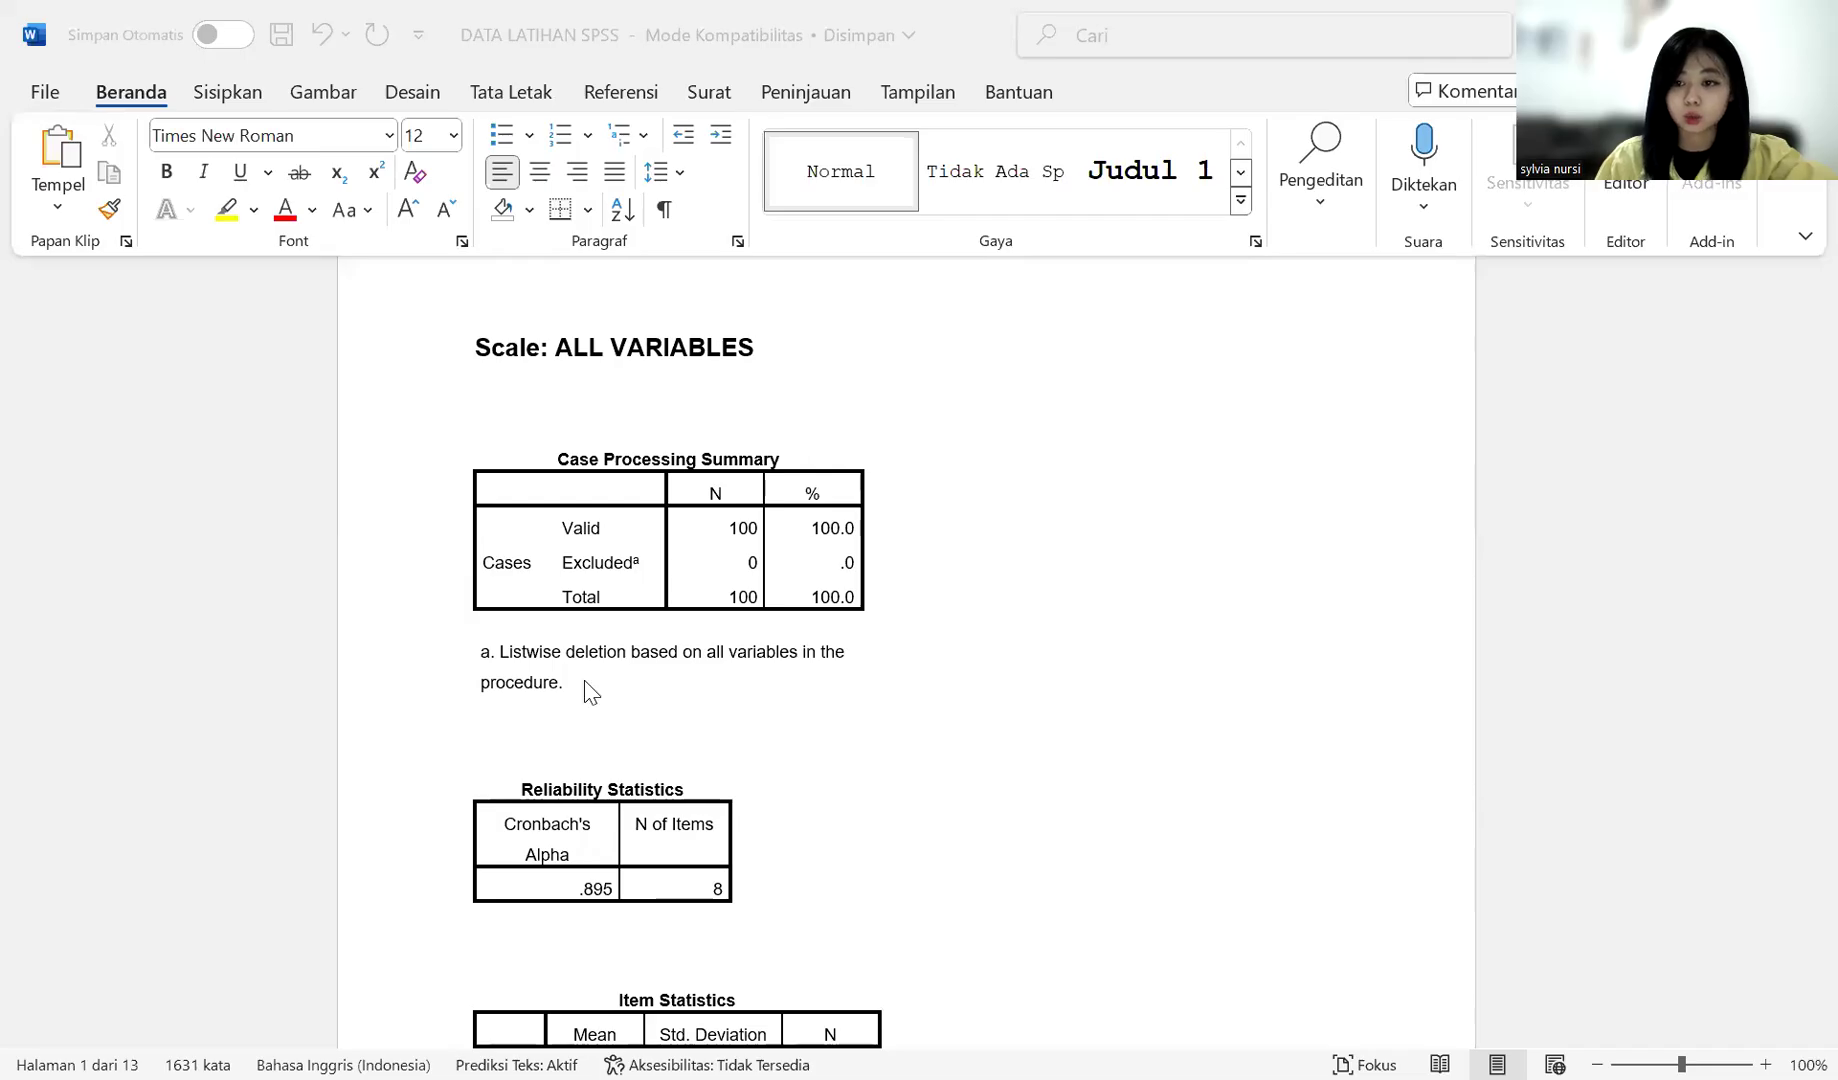
Step: In the exported Word document, examine the opening output notes and the M.Kerja * Didik * Usia * Gender crosstabulation
scroll(1797, 660, up, 8)
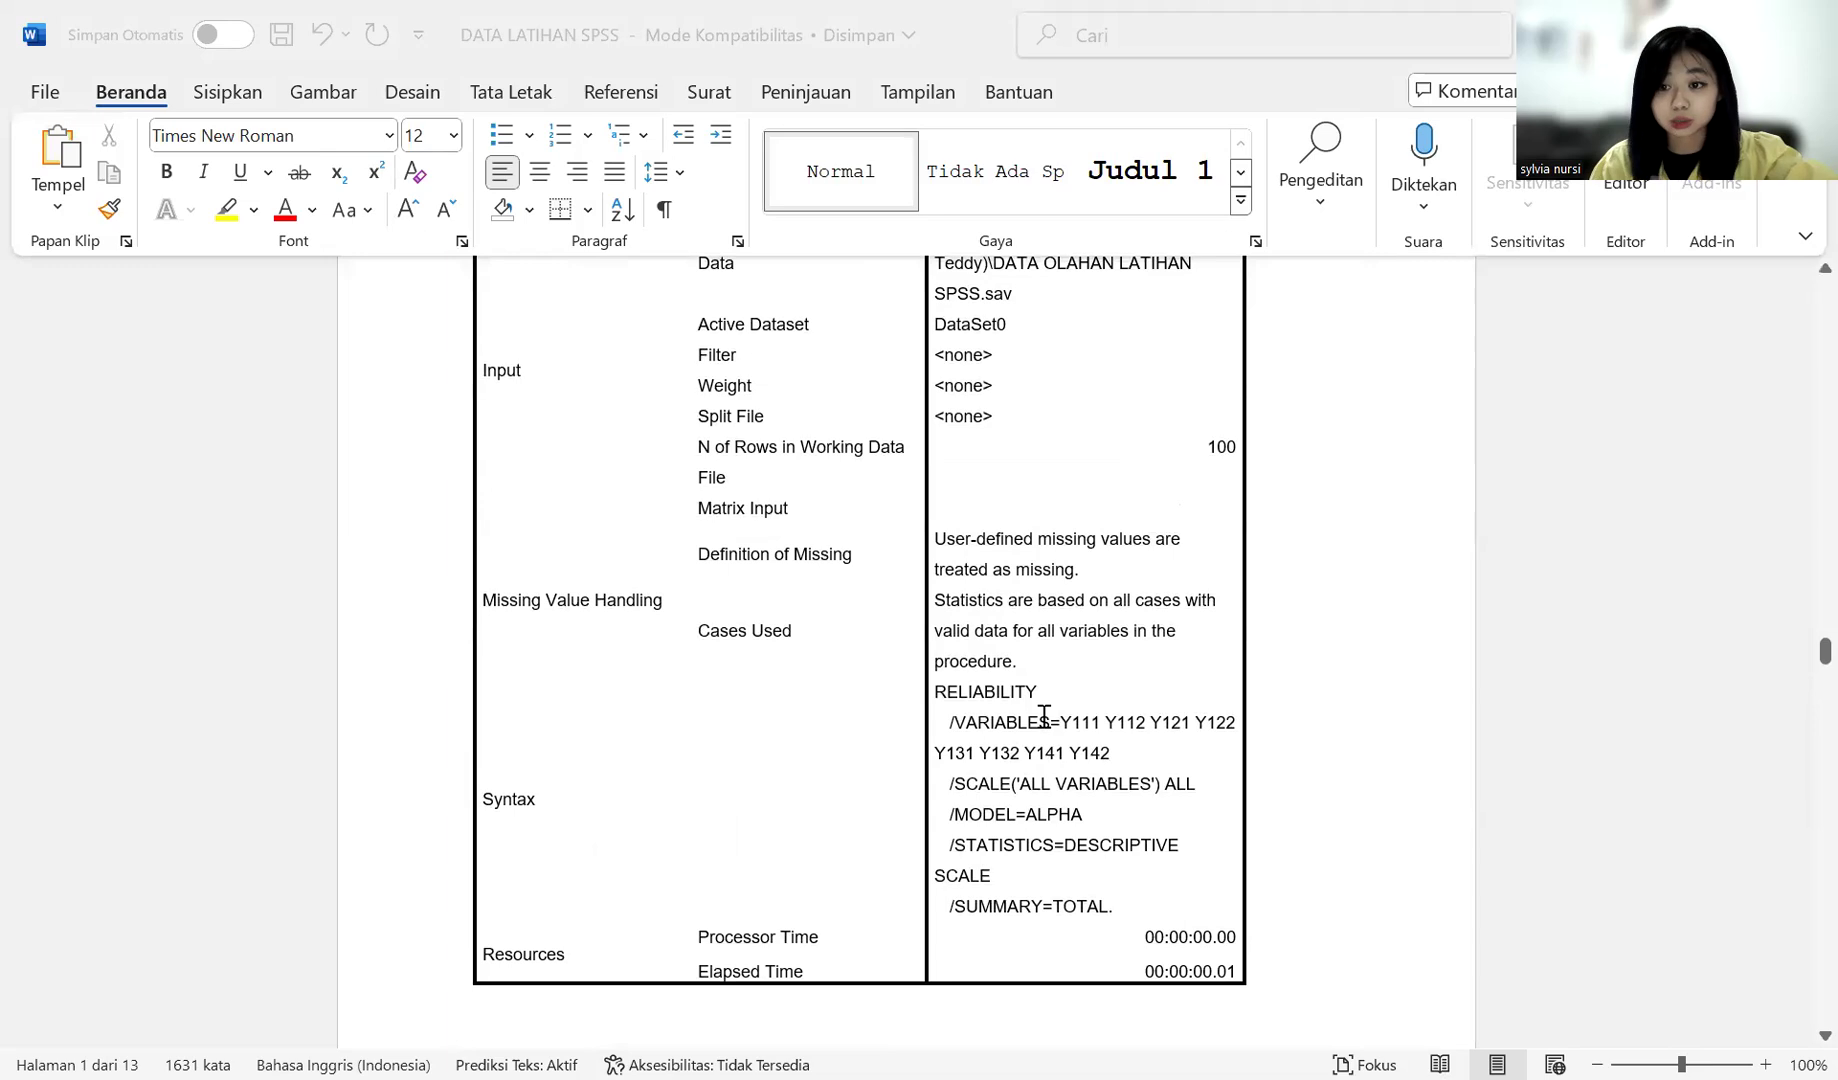
scroll(1046, 715, up, 15)
scroll(1050, 710, down, 12)
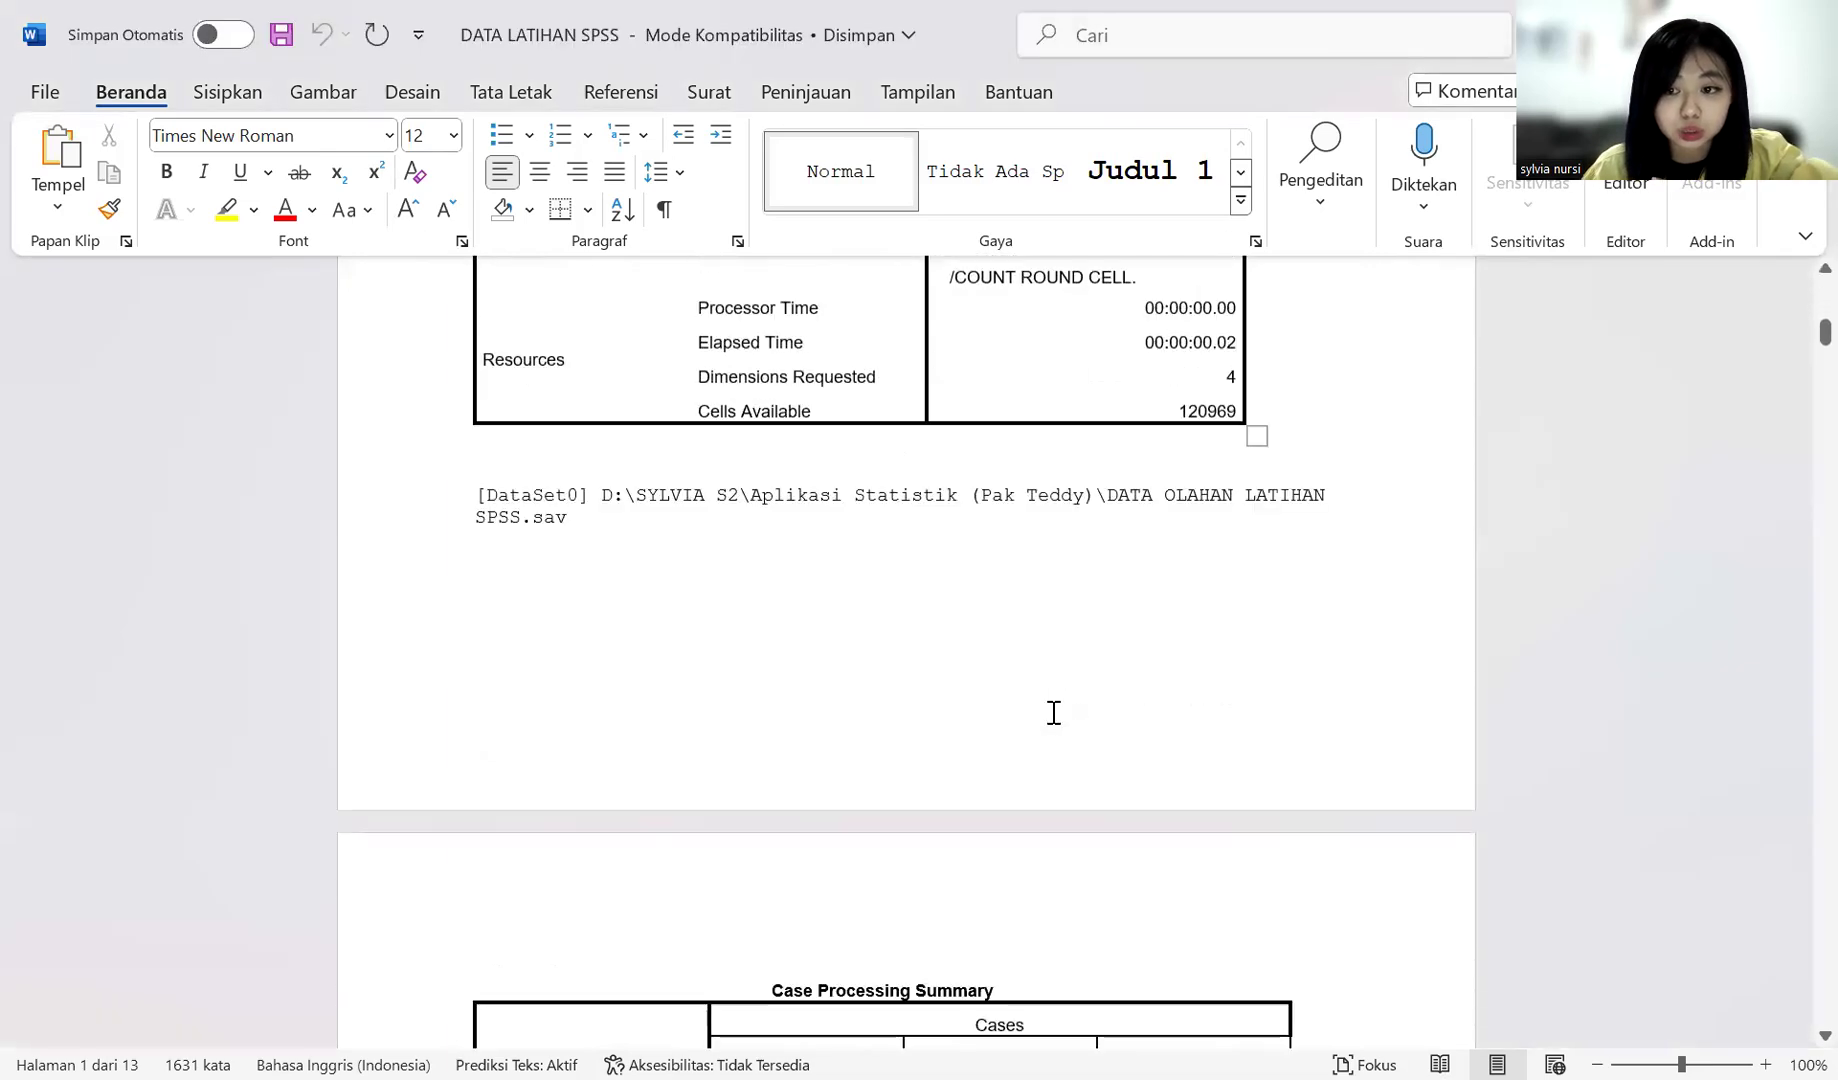
scroll(1053, 712, down, 10)
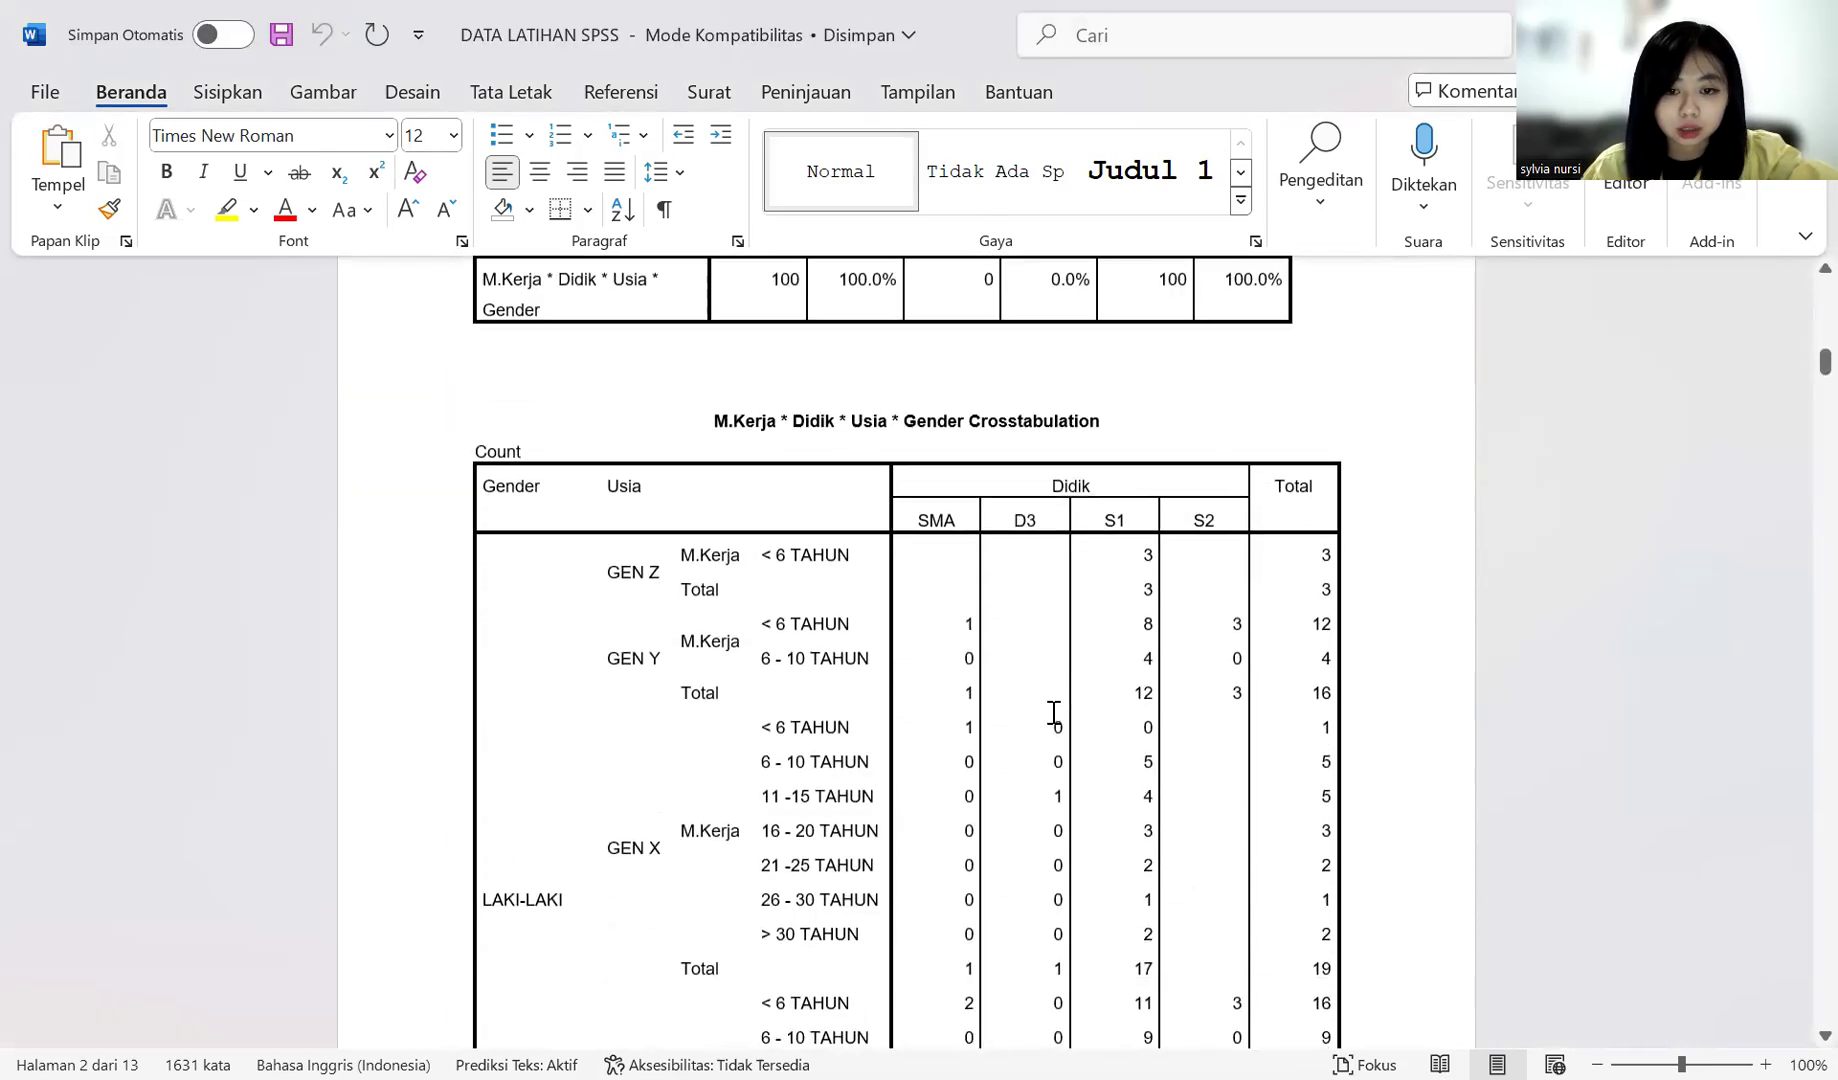
scroll(1043, 503, down, 3)
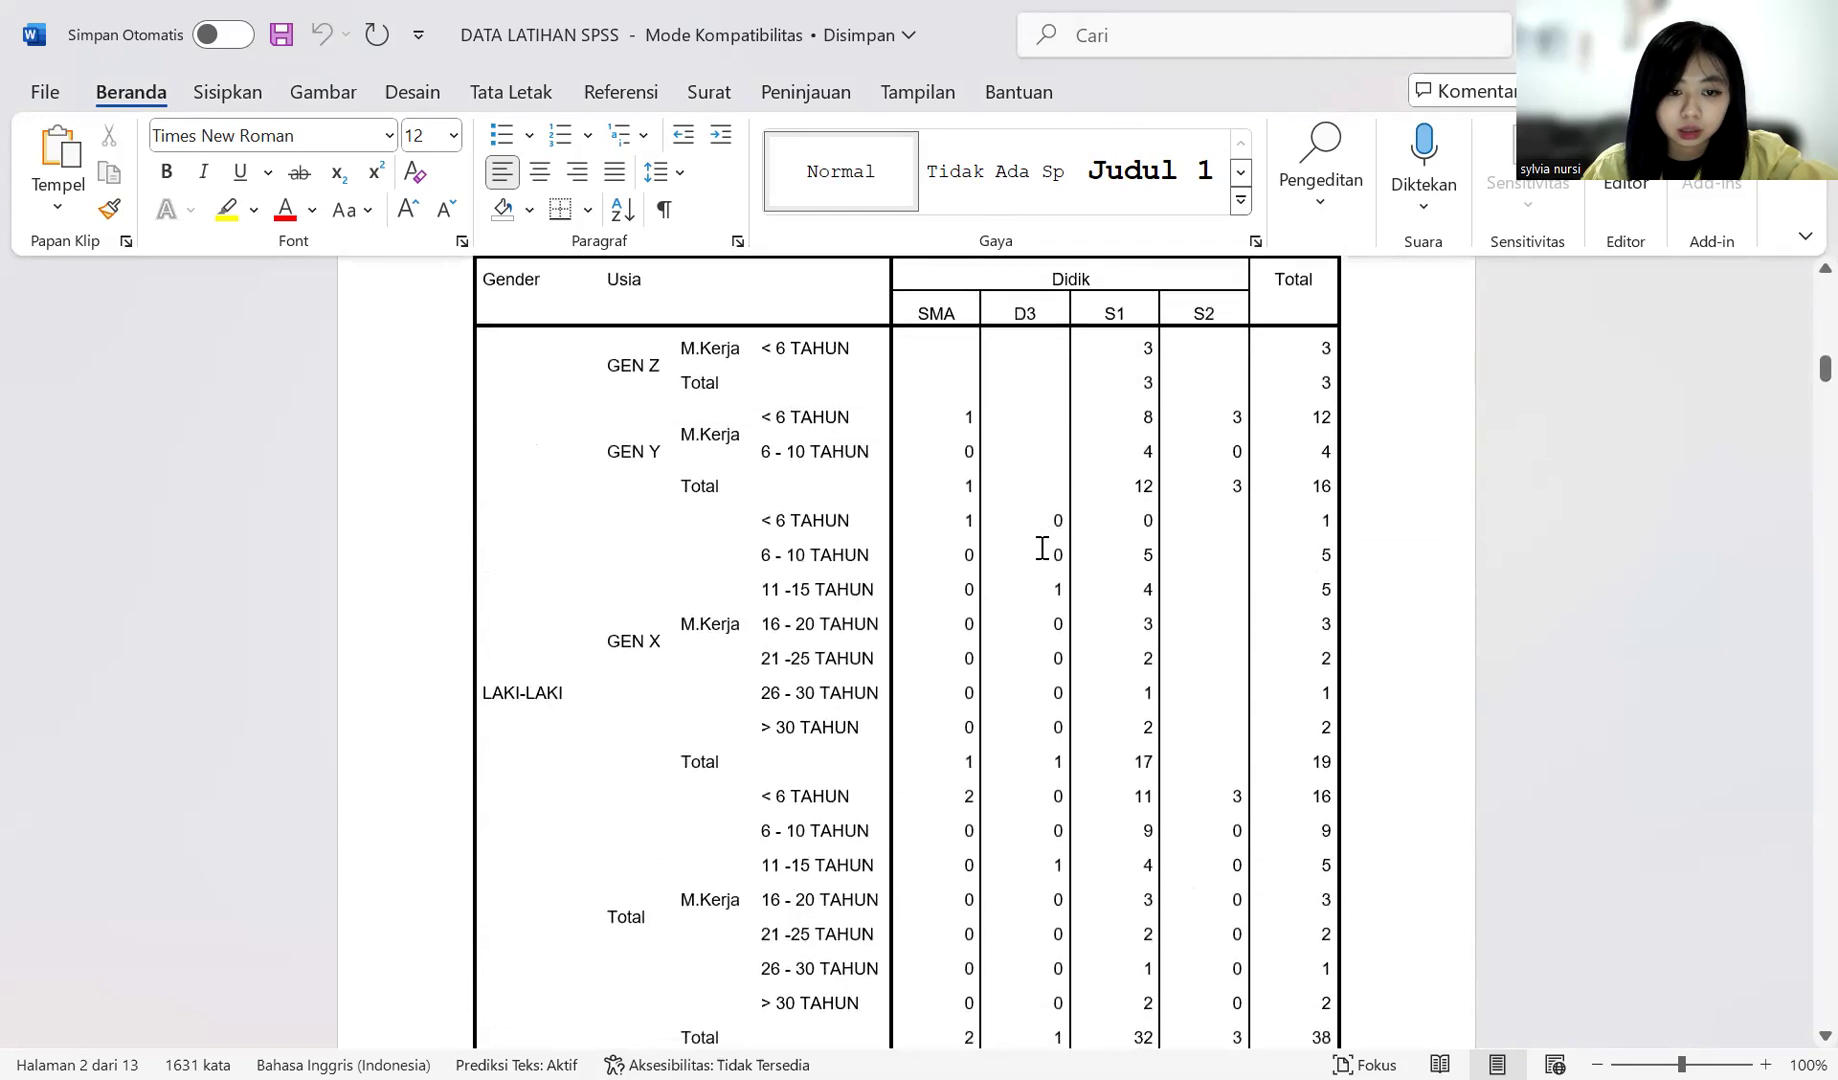
scroll(1041, 548, down, 13)
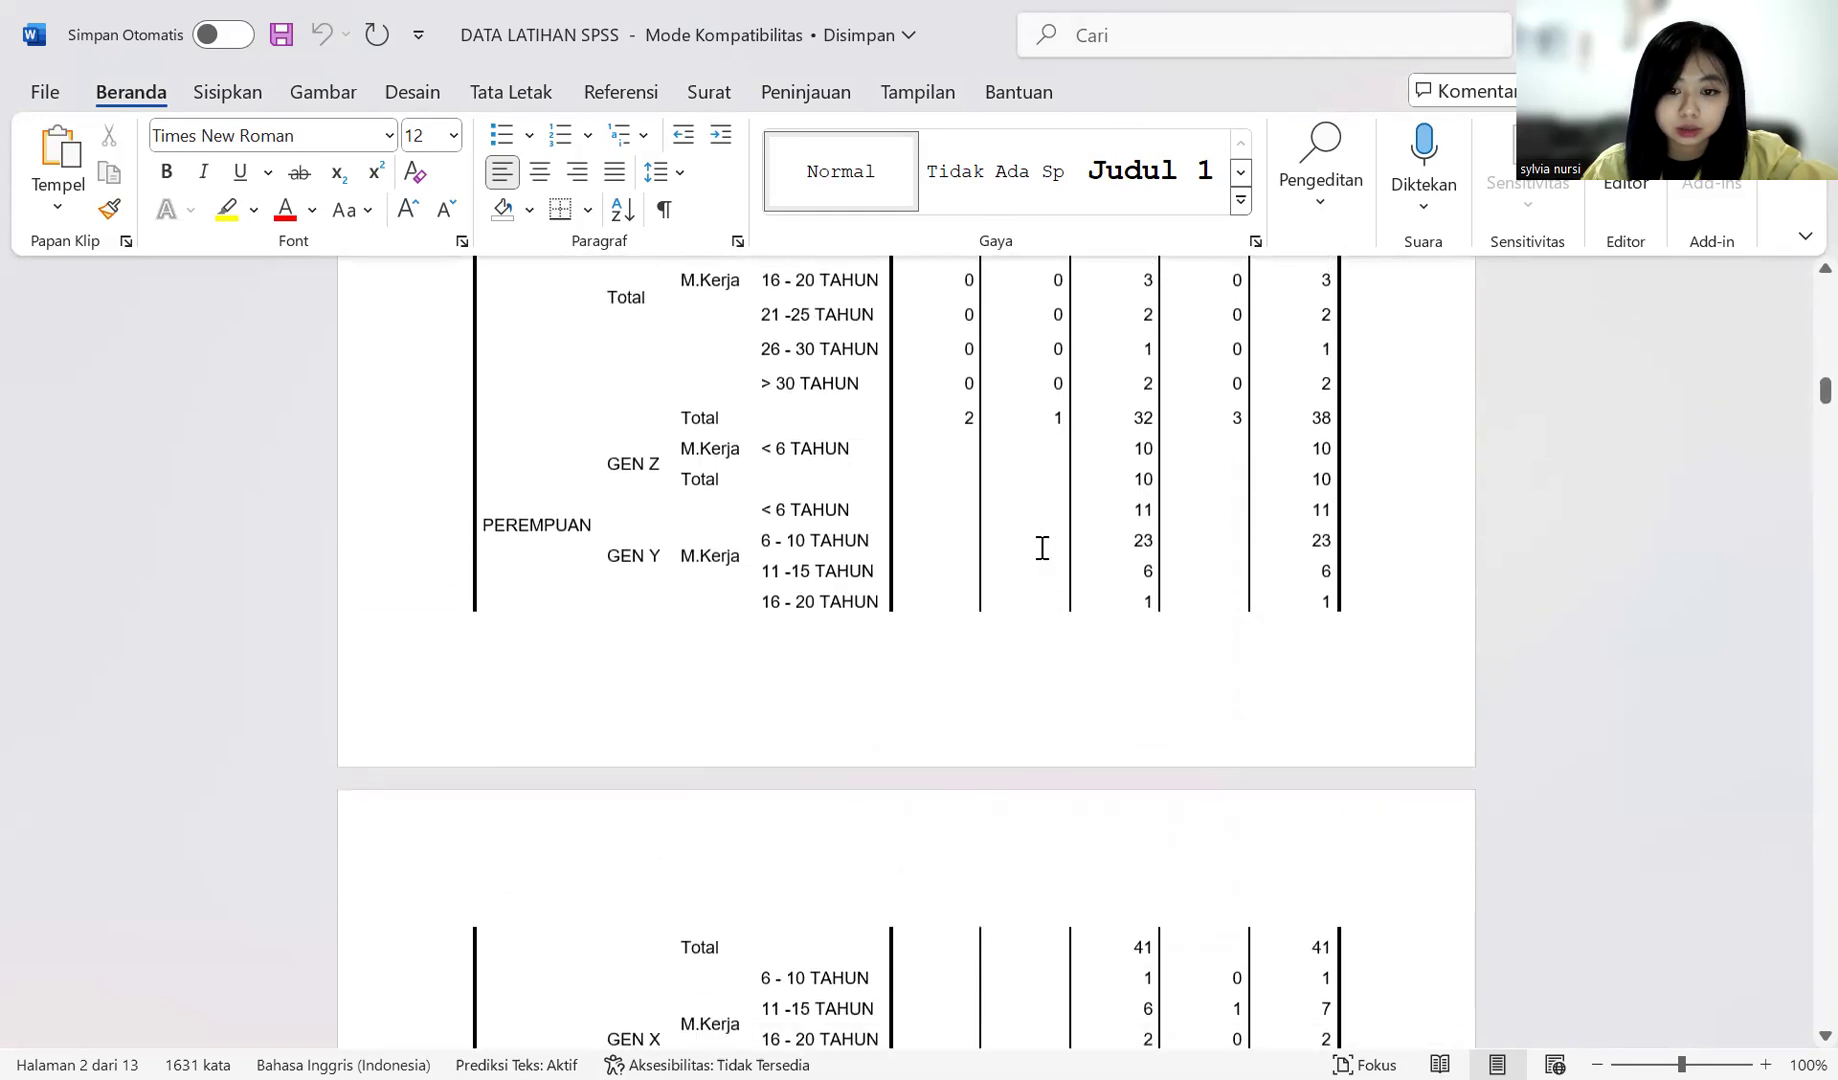
scroll(1041, 548, down, 20)
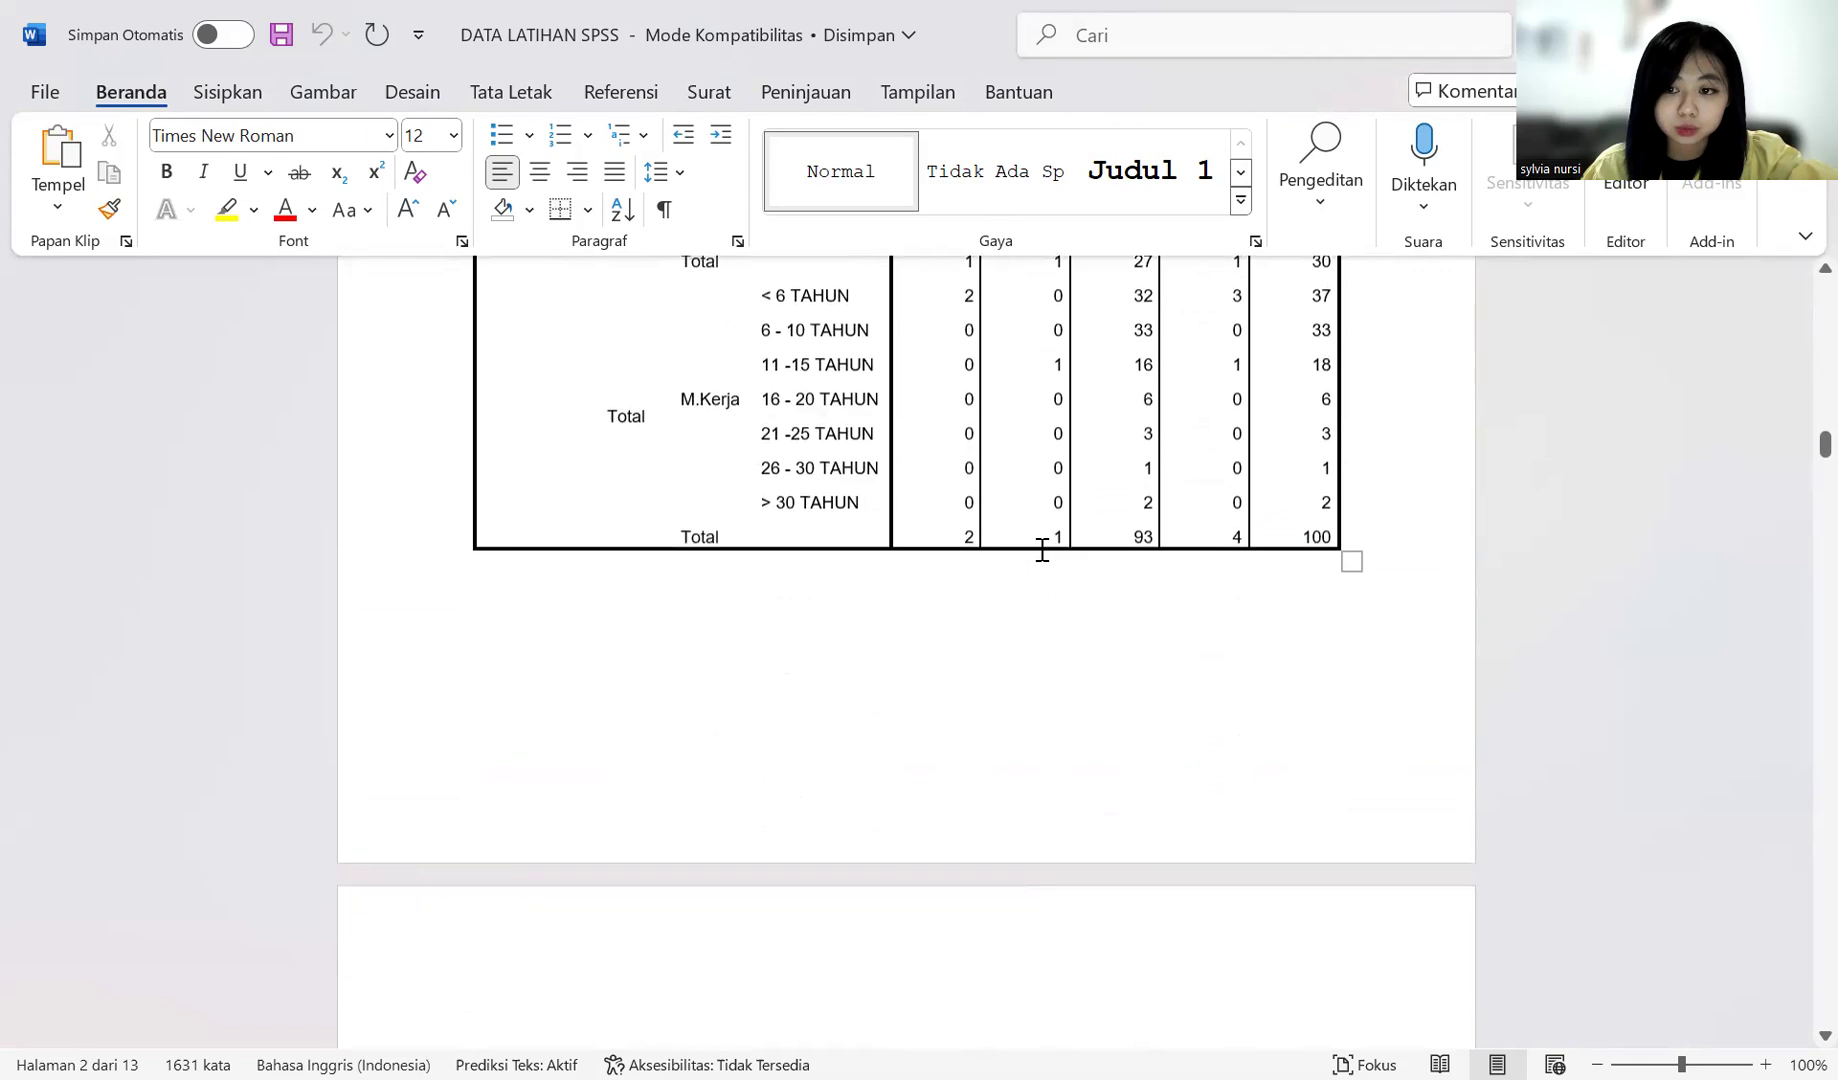
Step: Examine the exported reliability tables in the Word document, from the Y2 items through the final X2 item-total and scale statistics
scroll(1041, 548, down, 20)
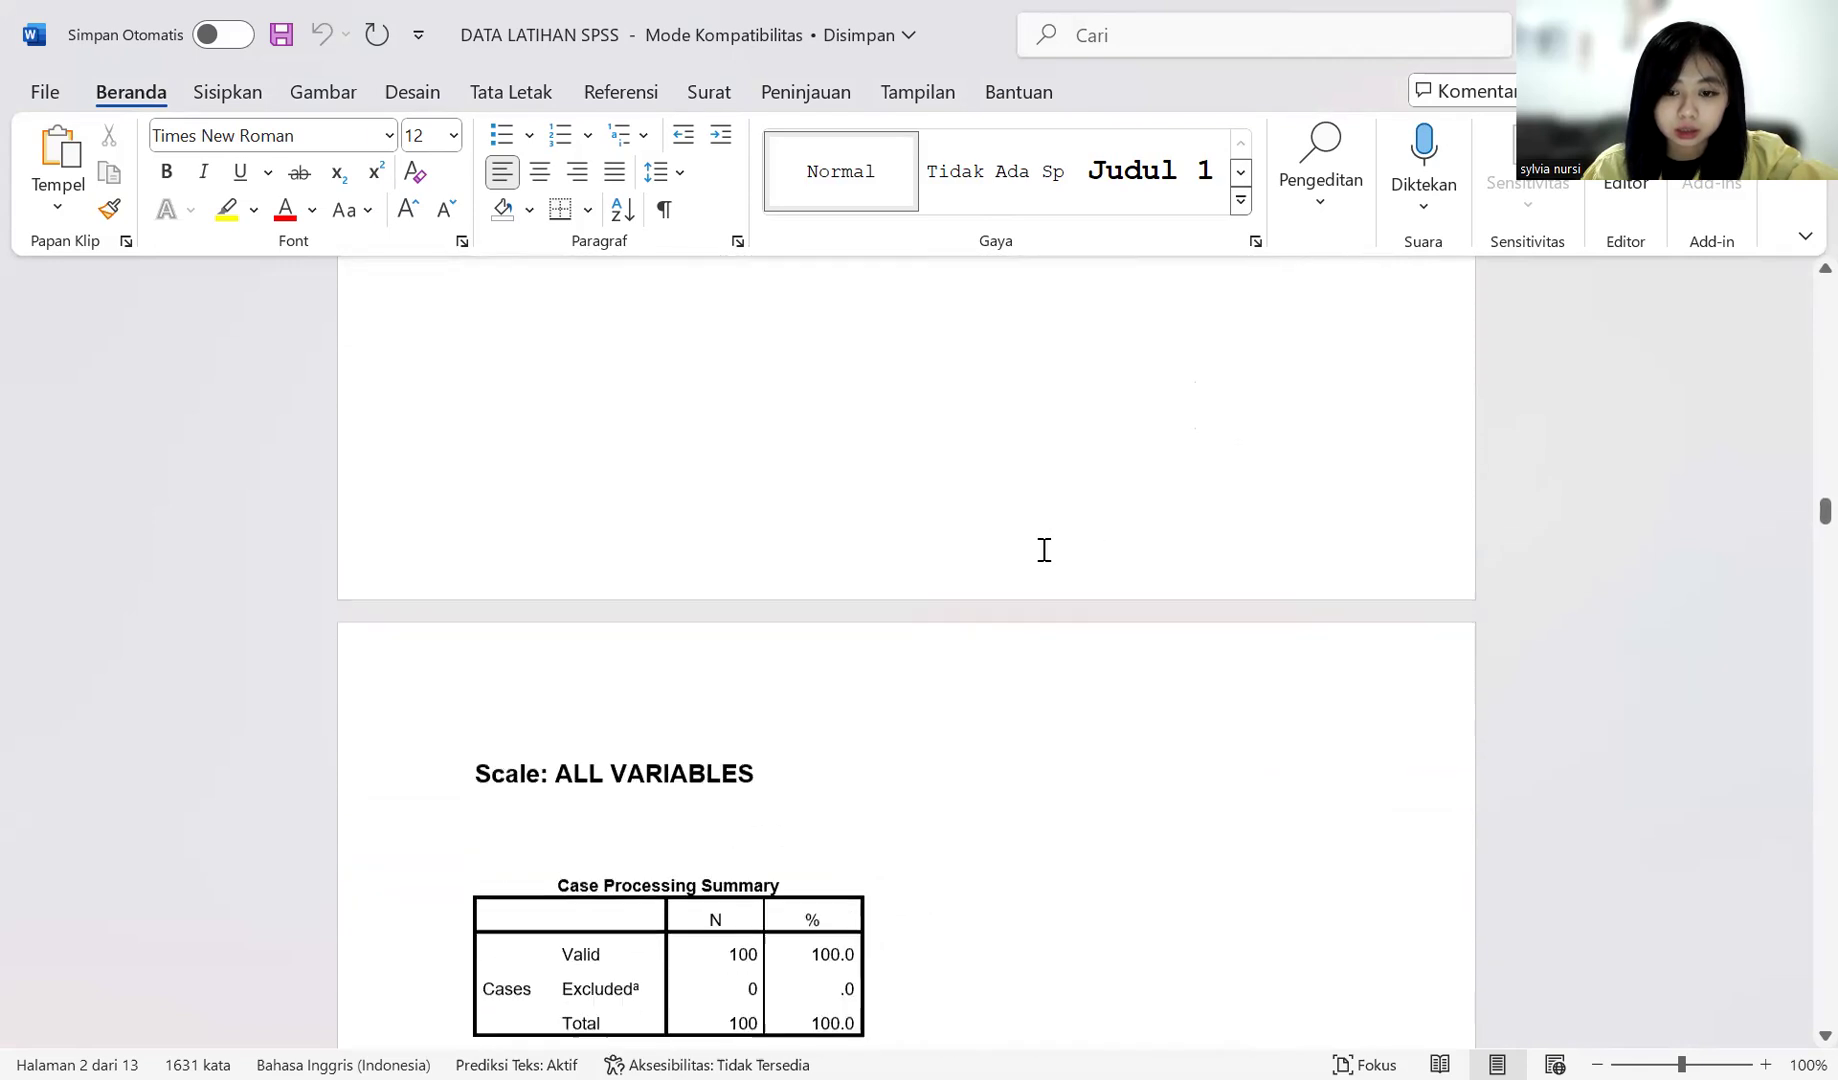
scroll(1041, 548, down, 20)
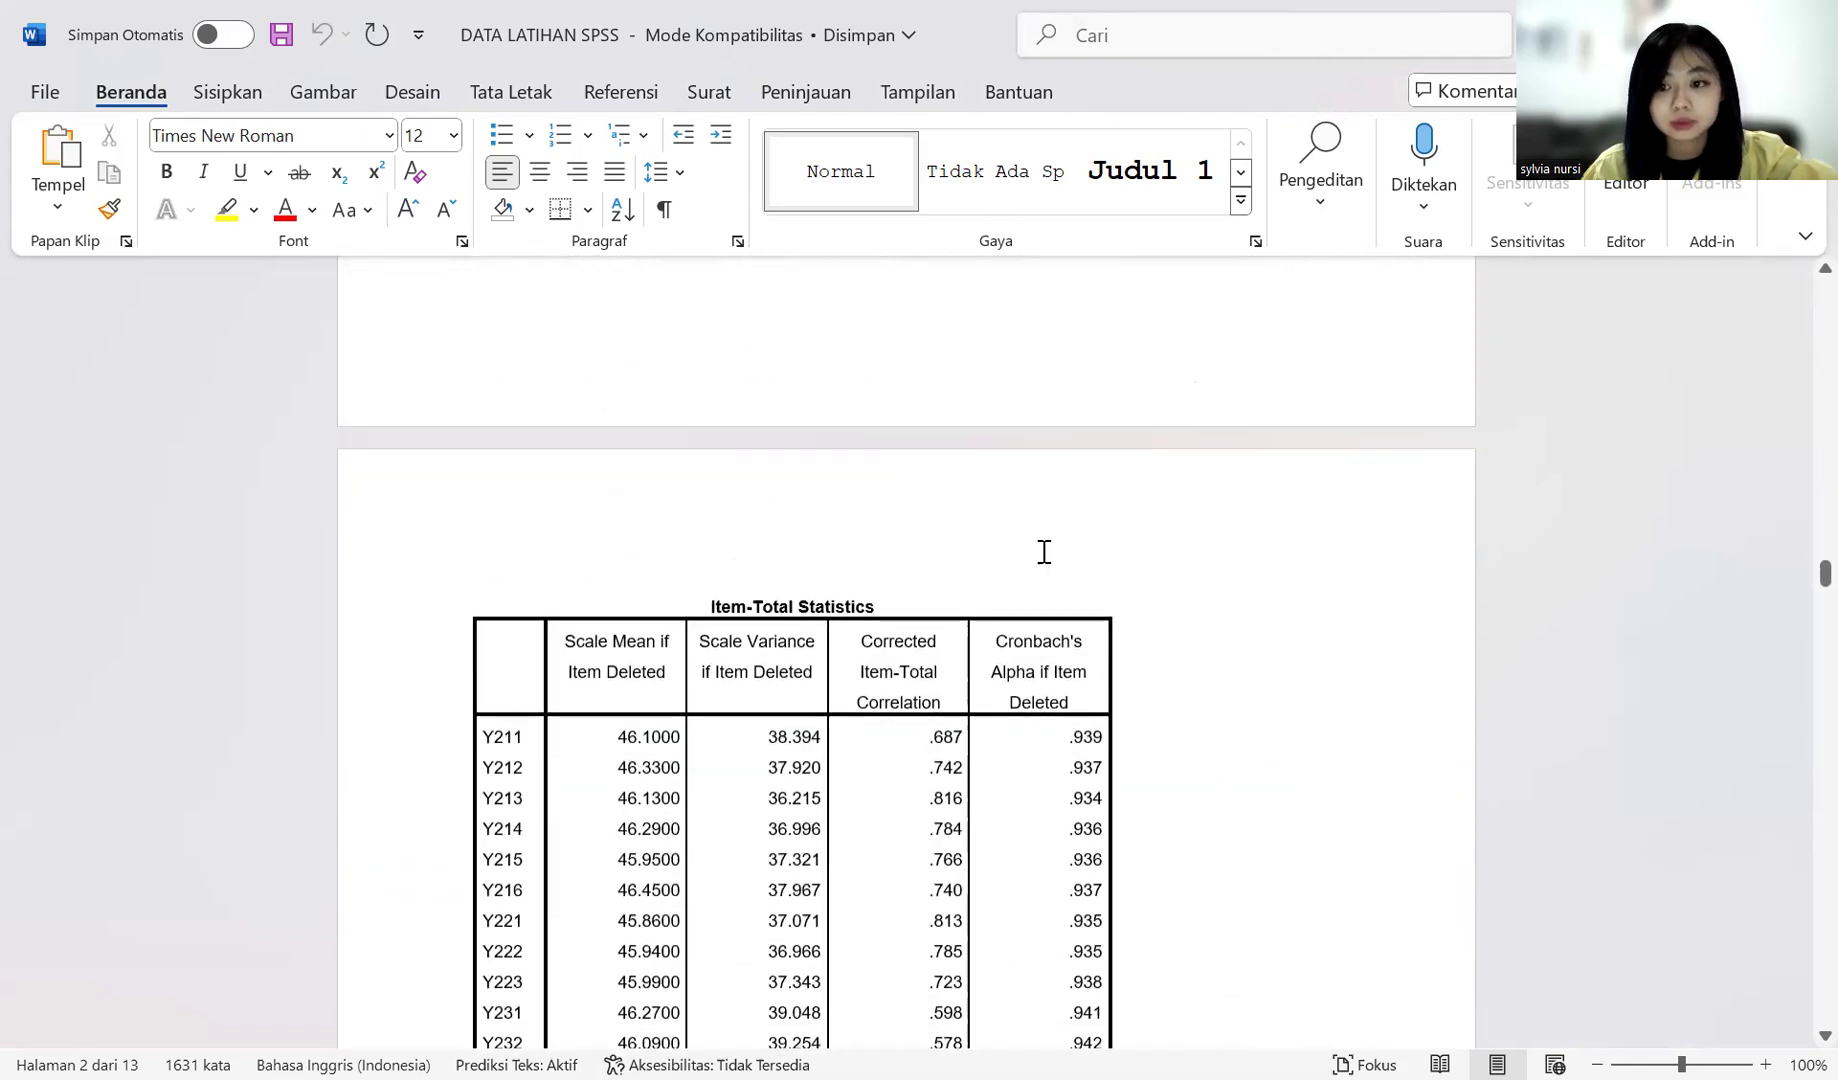
scroll(1041, 552, down, 20)
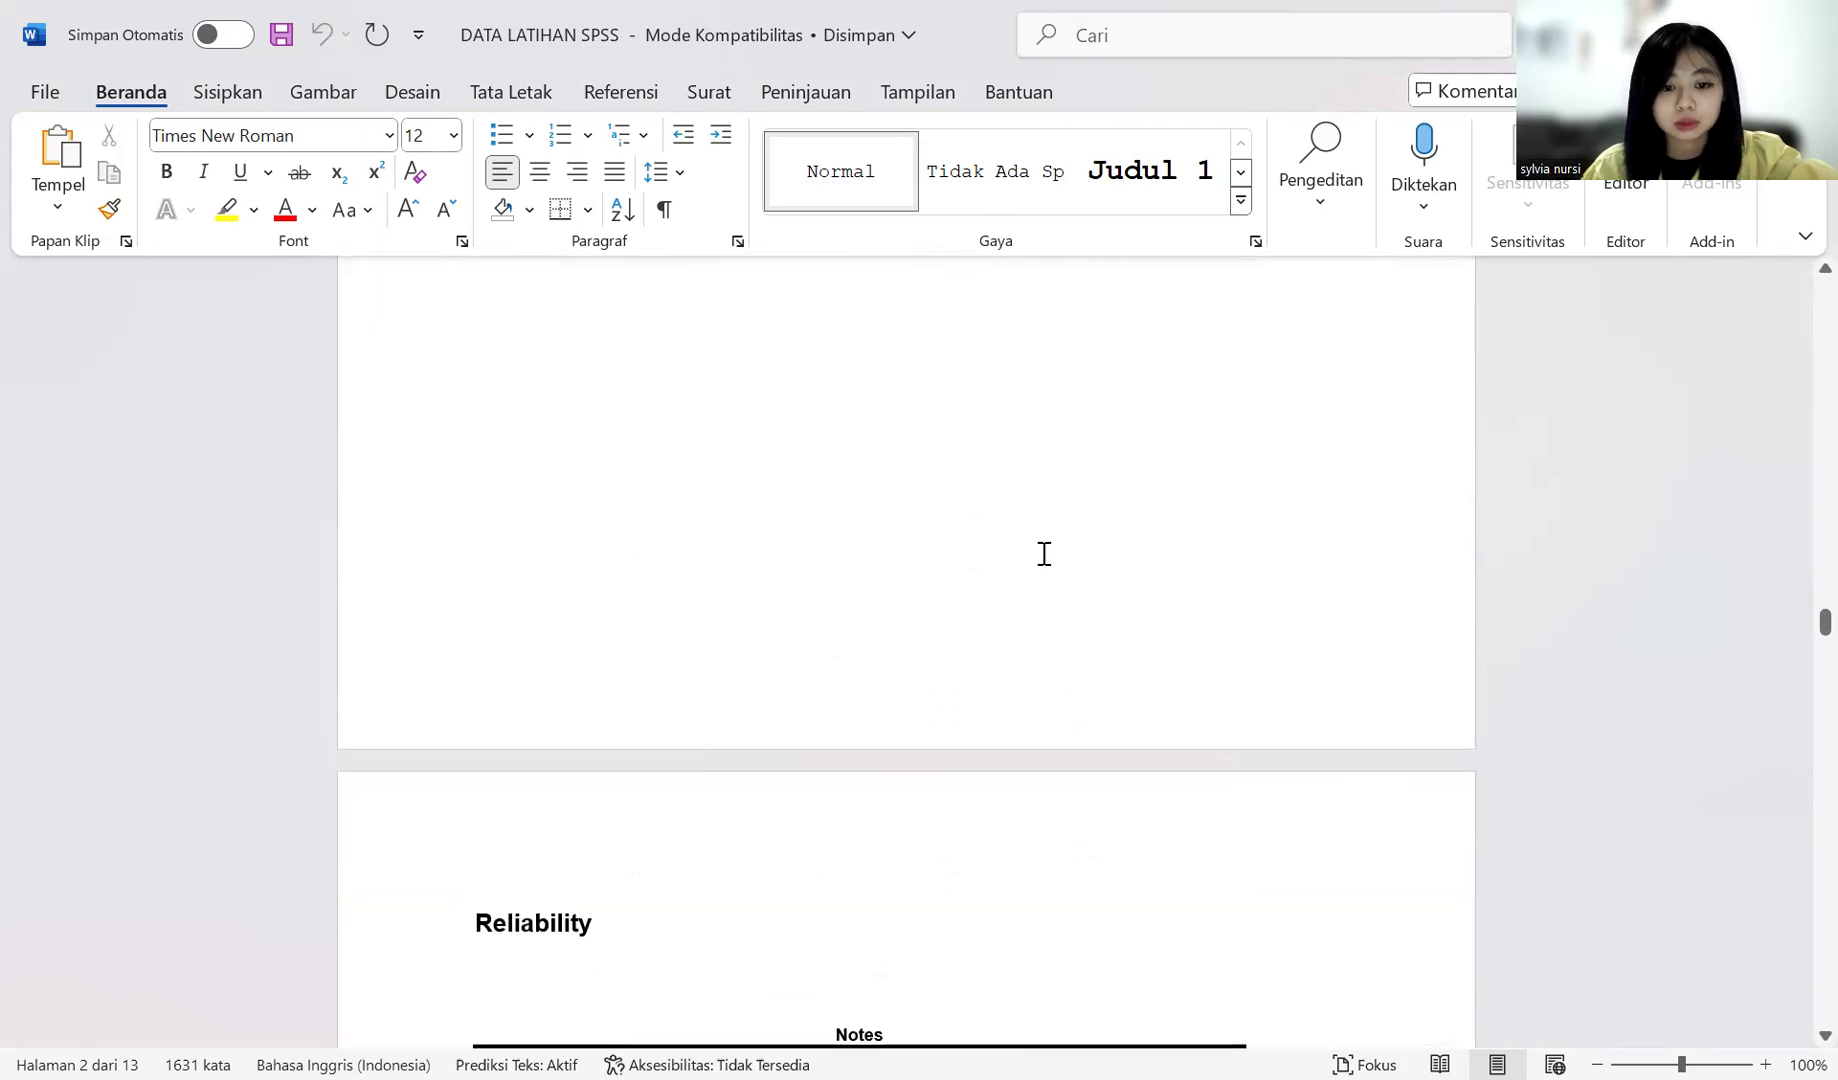
scroll(1043, 553, down, 20)
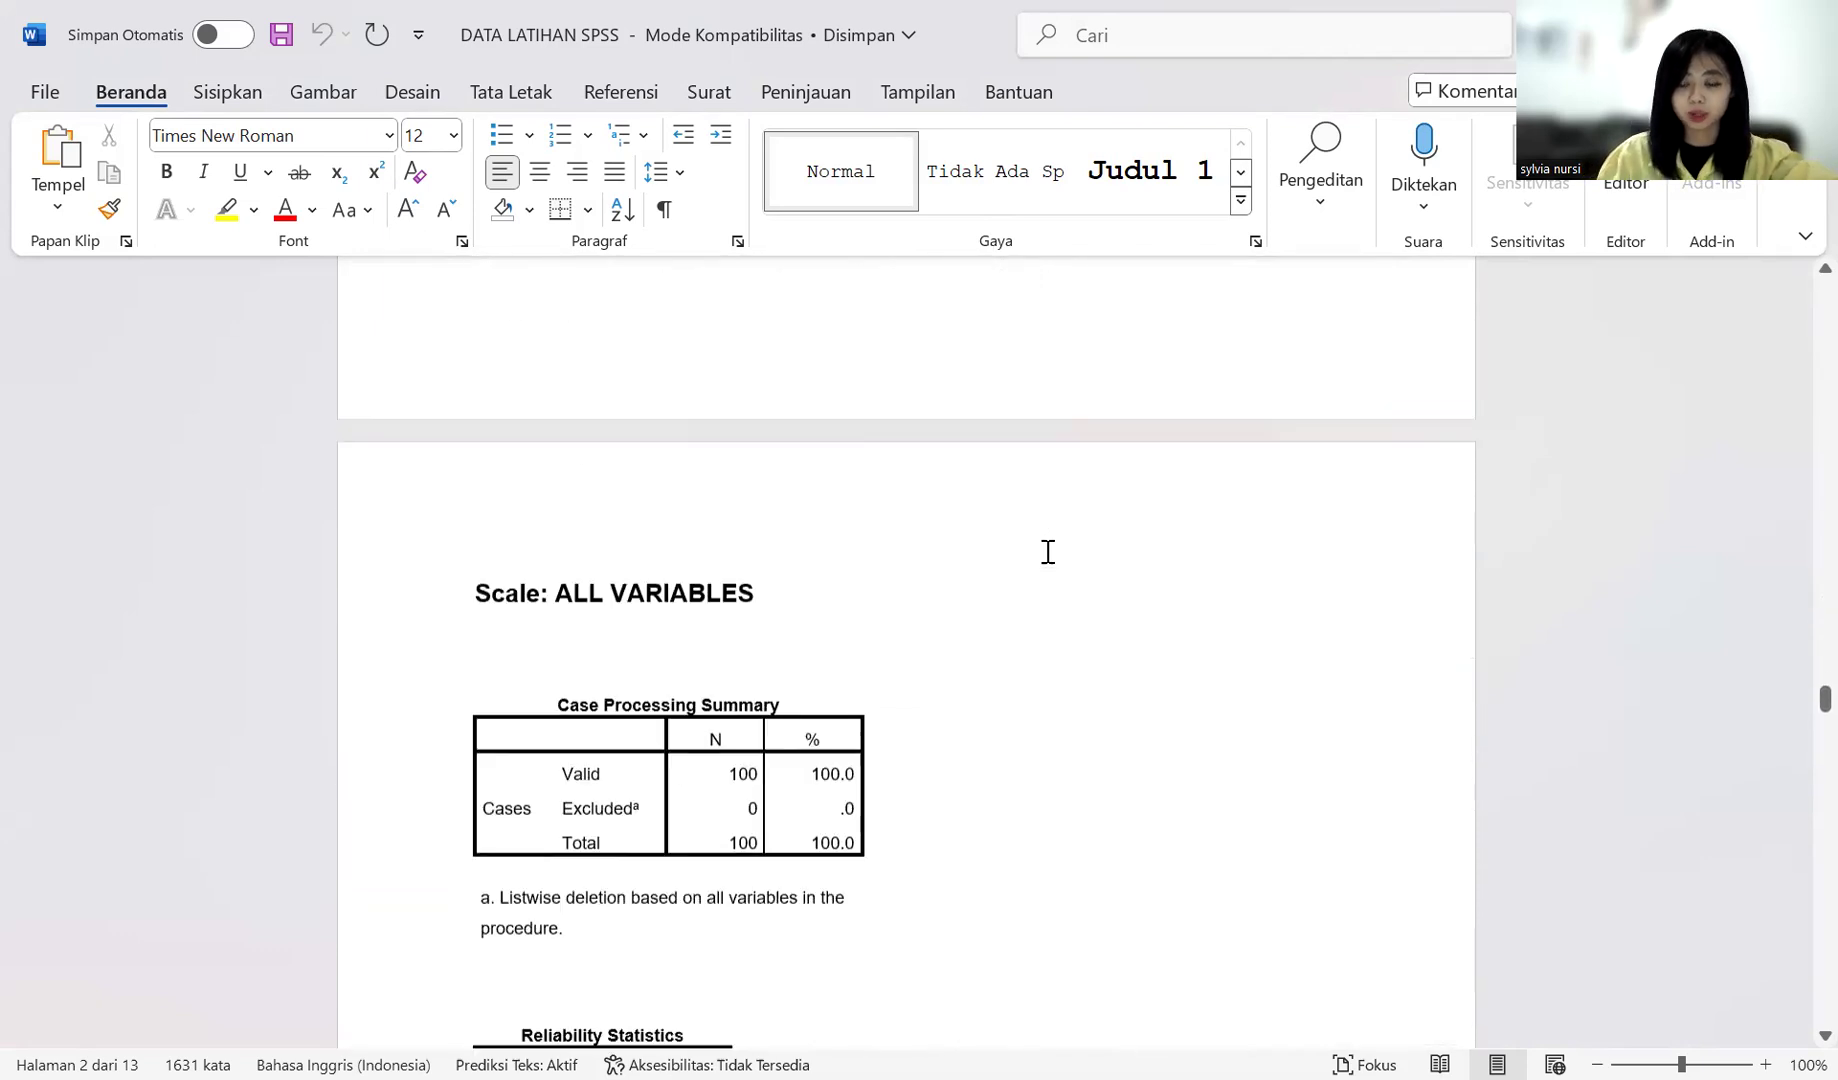
scroll(1045, 550, down, 3)
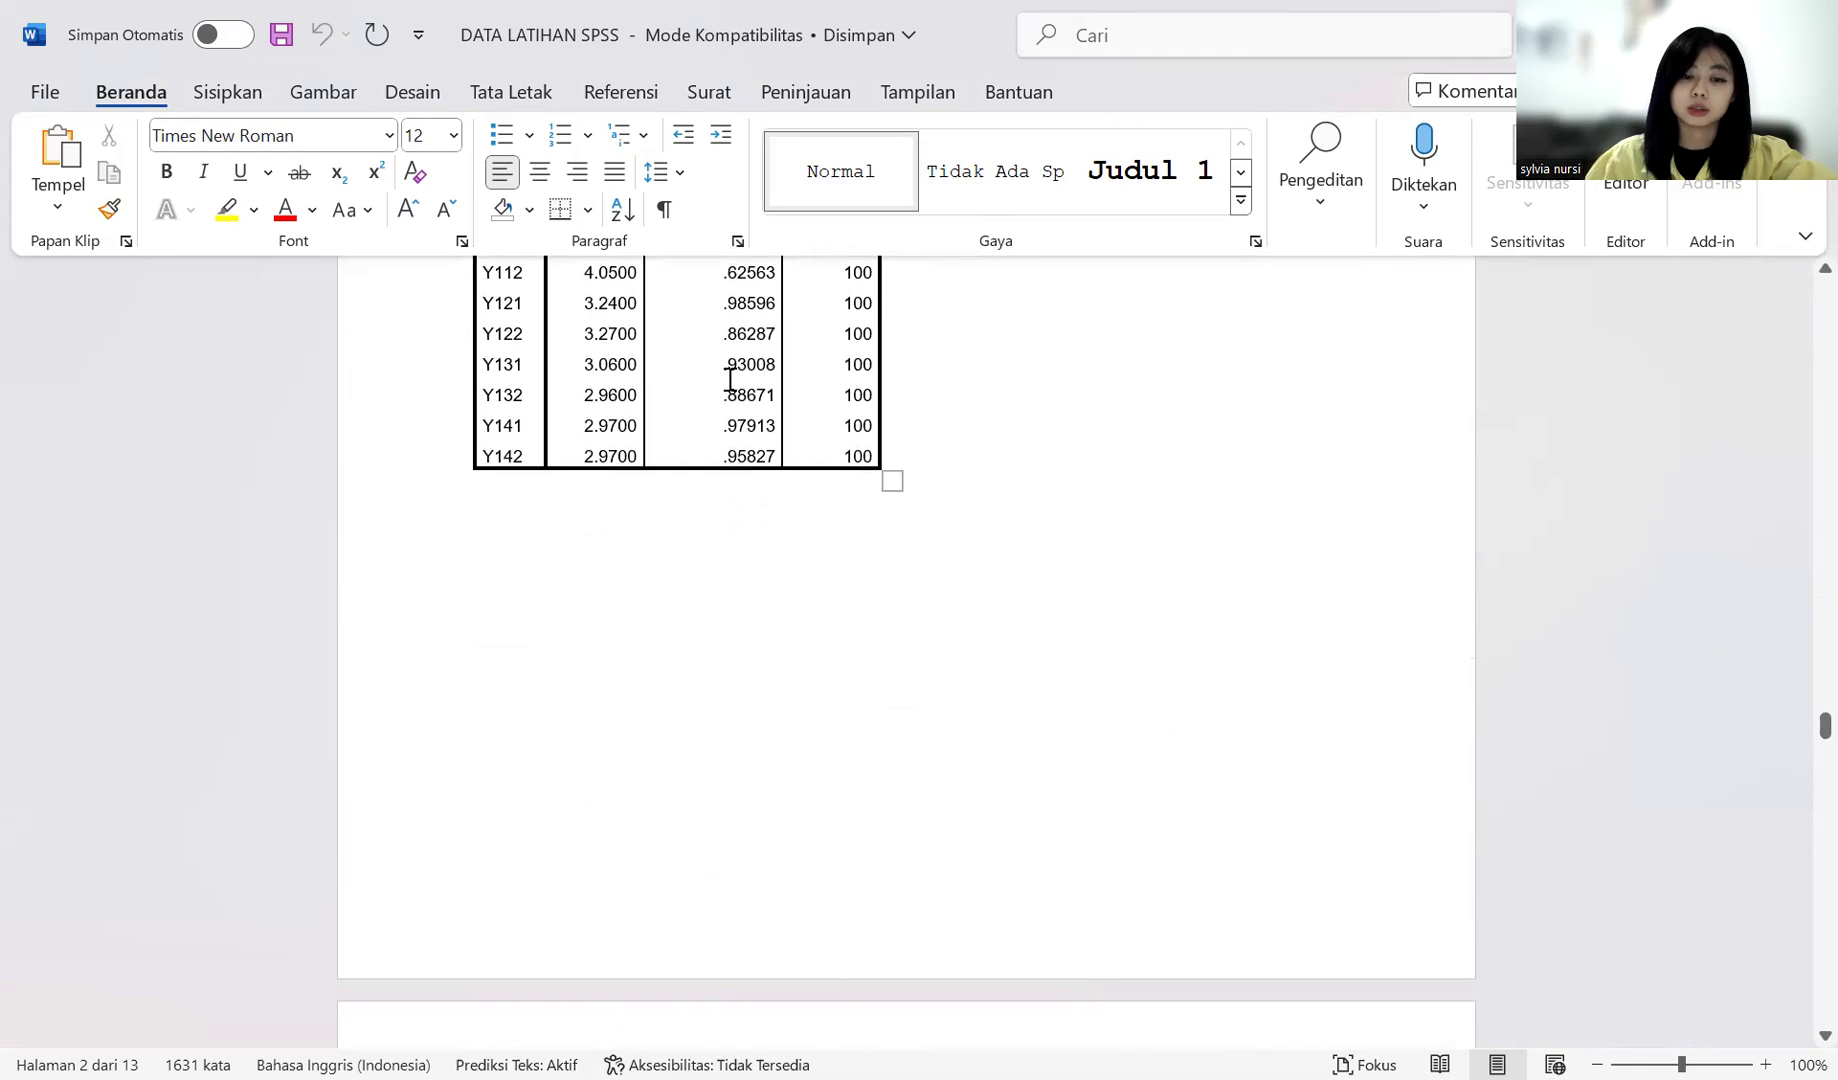
scroll(1017, 562, down, 12)
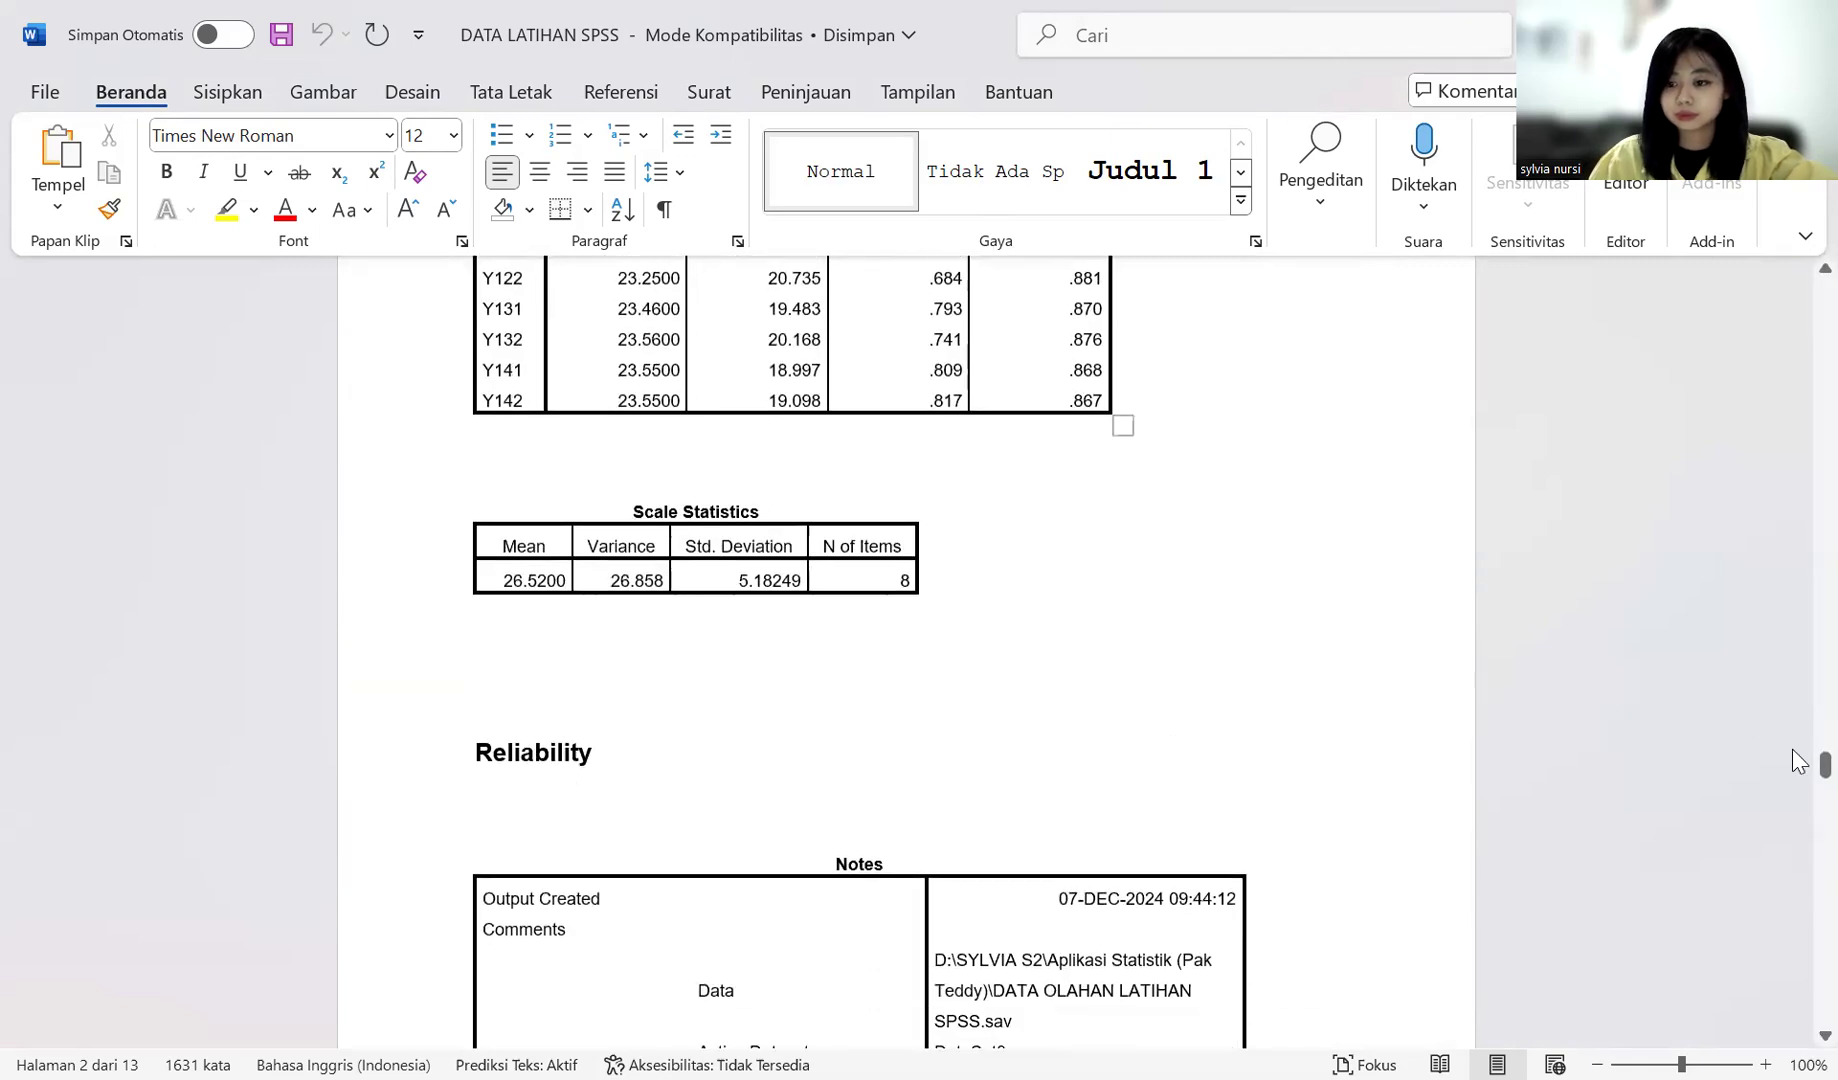
drag(1824, 768, 1824, 1008)
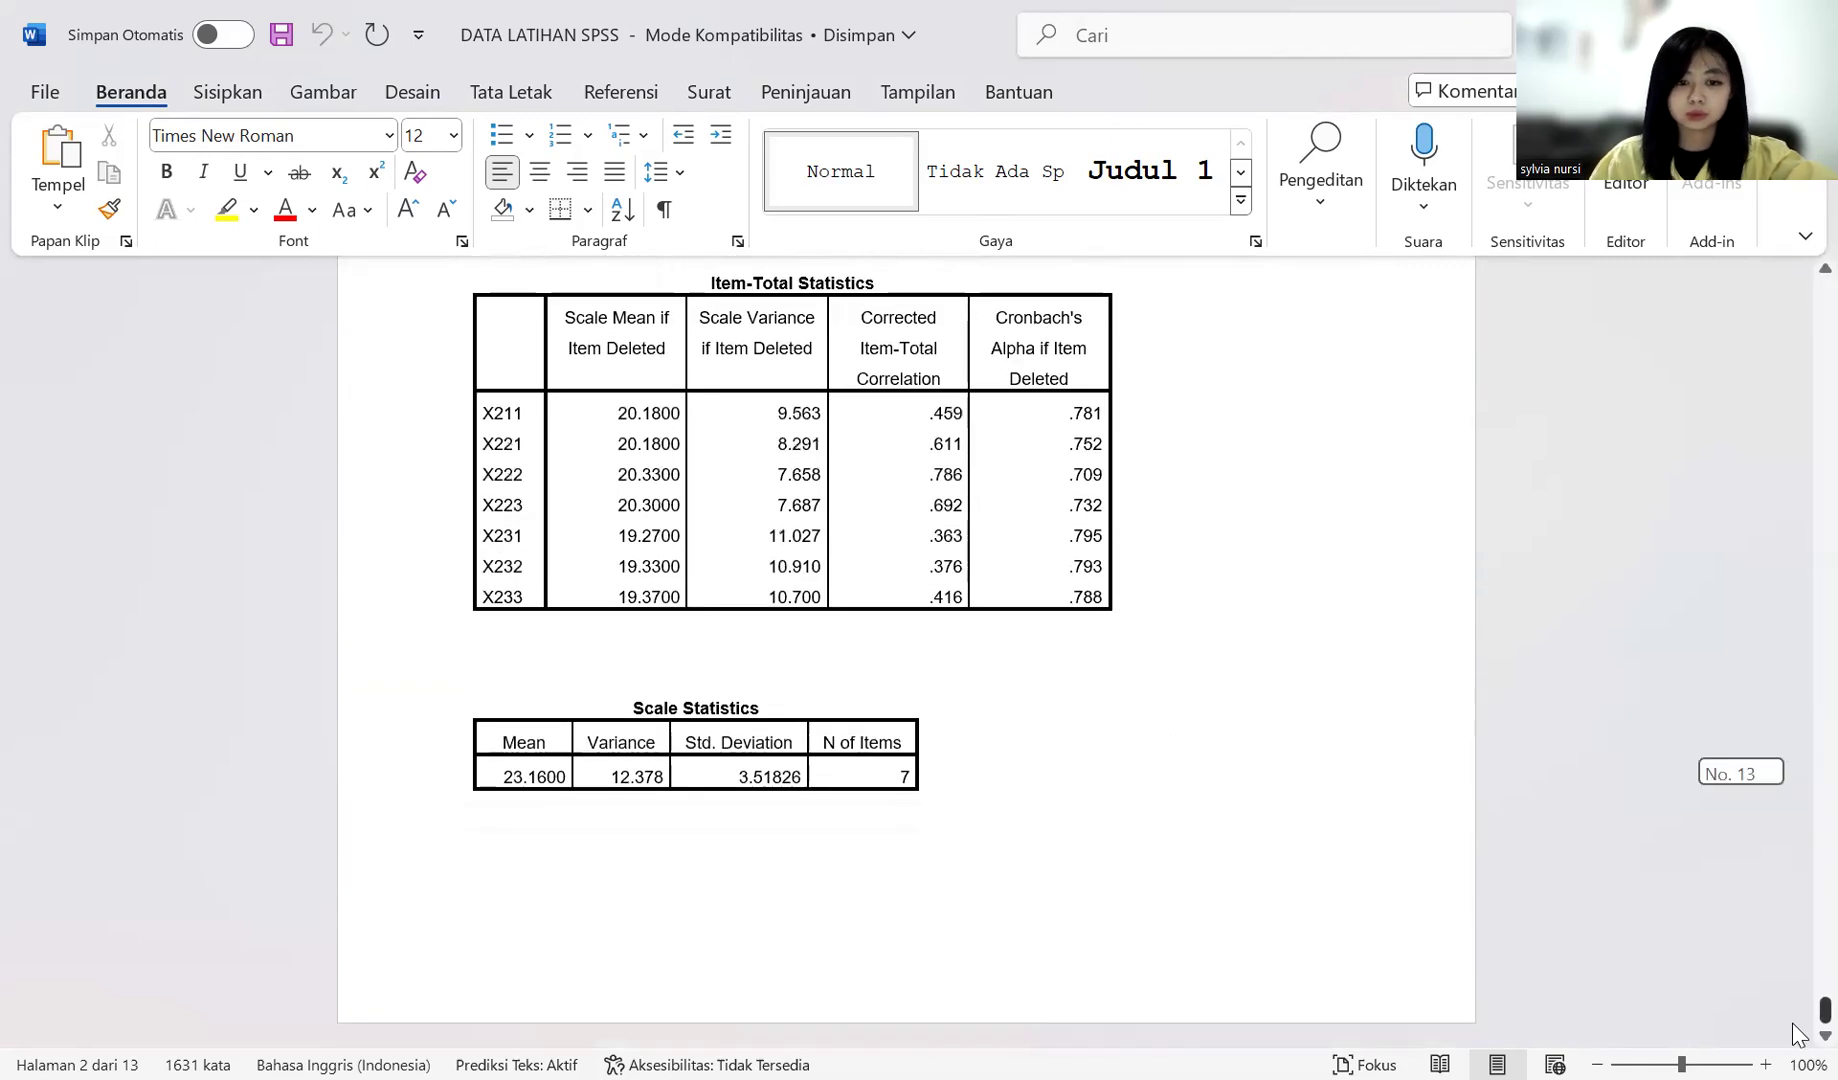
scroll(1092, 254, up, 2)
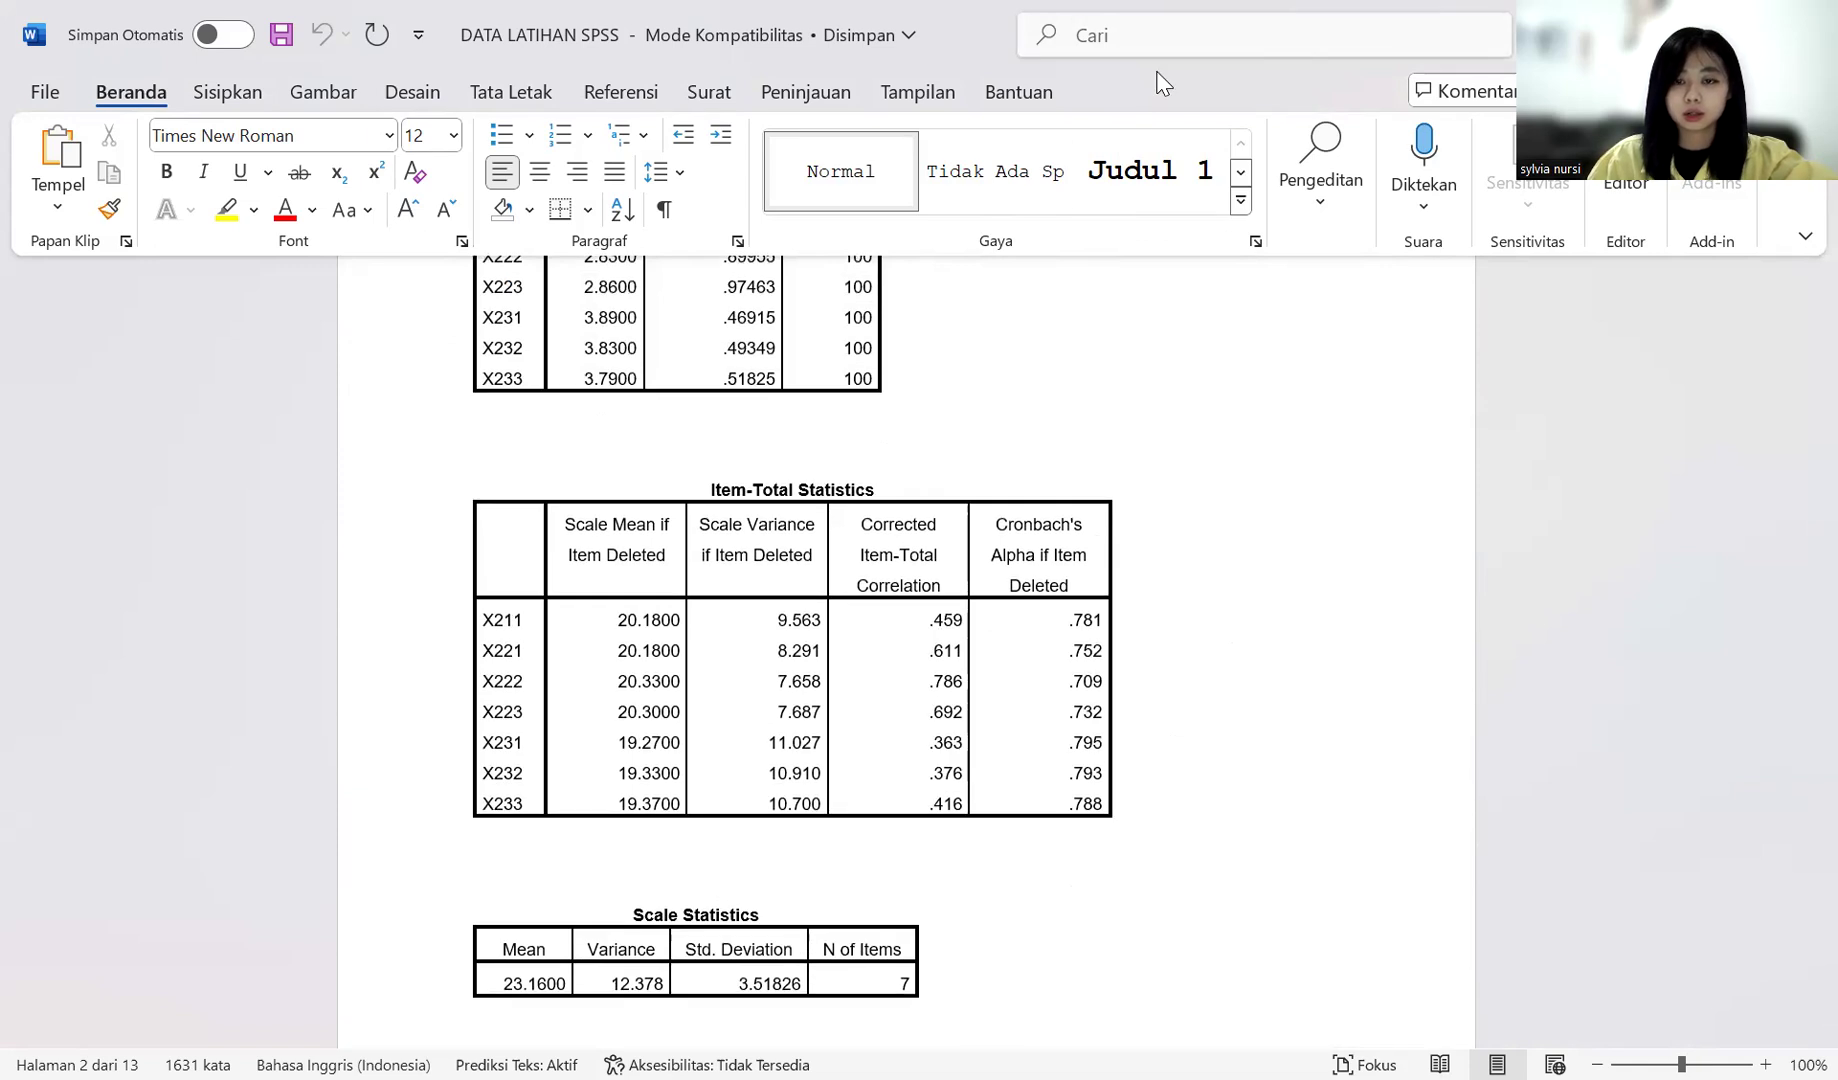